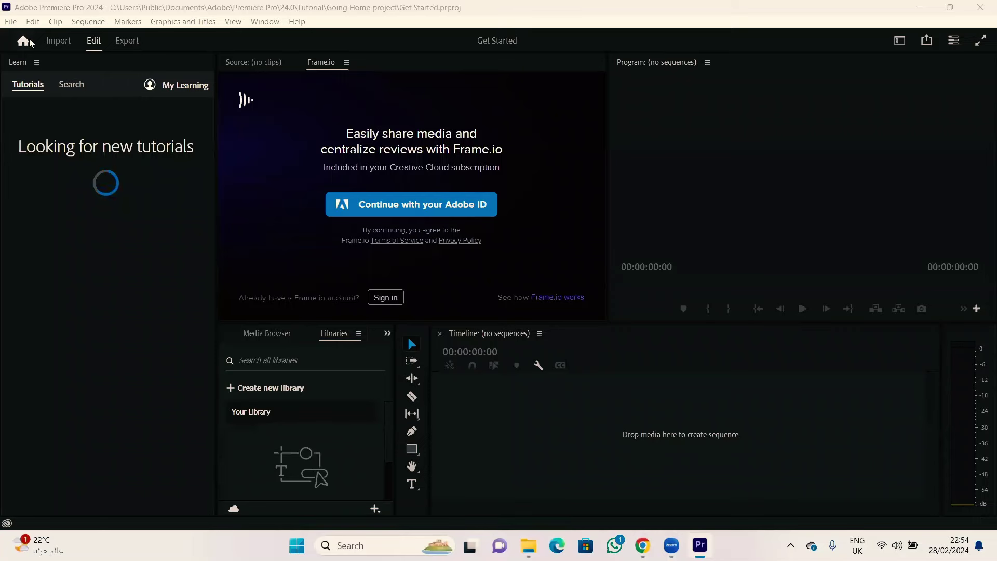
Step: Go to the Premiere Pro Home screen to show the recent projects list
{"action": "left_click", "coordinate": [23, 41]}
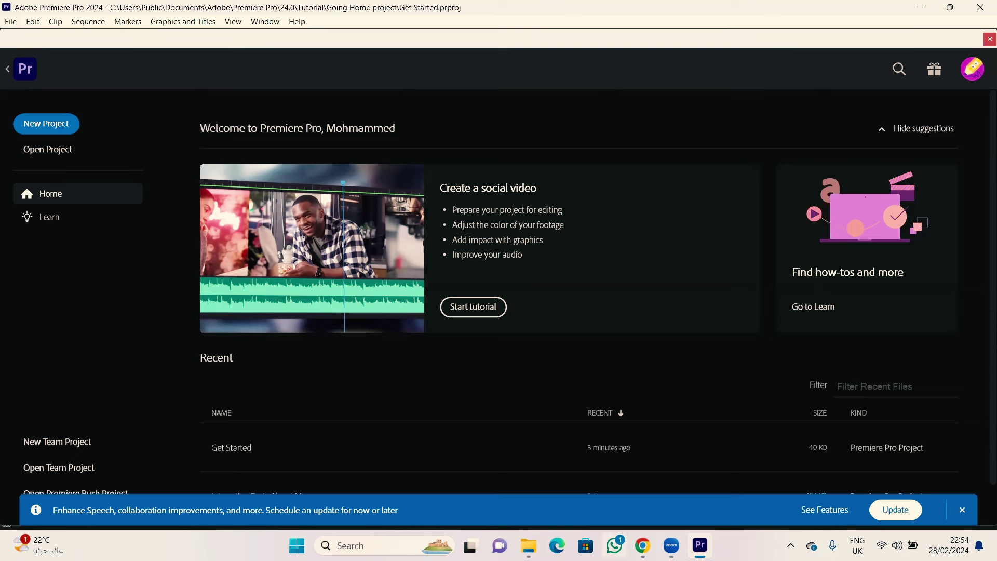
{"action": "mouse_move", "coordinate": [528, 545]}
Step: Start a new project named 'Motivational Project' and browse the Going Home Footage clips
{"action": "left_click", "coordinate": [51, 127]}
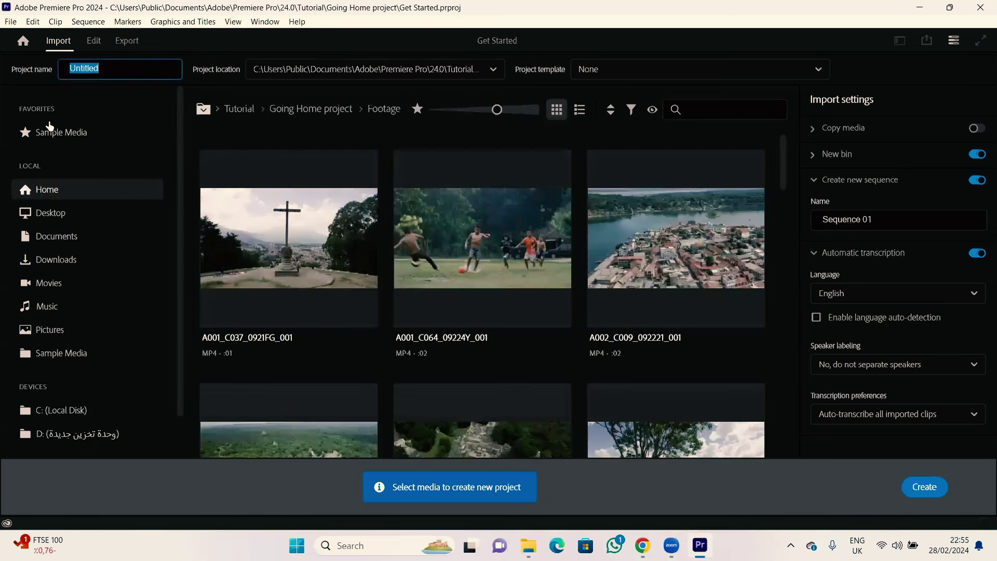
{"action": "left_click", "coordinate": [59, 133]}
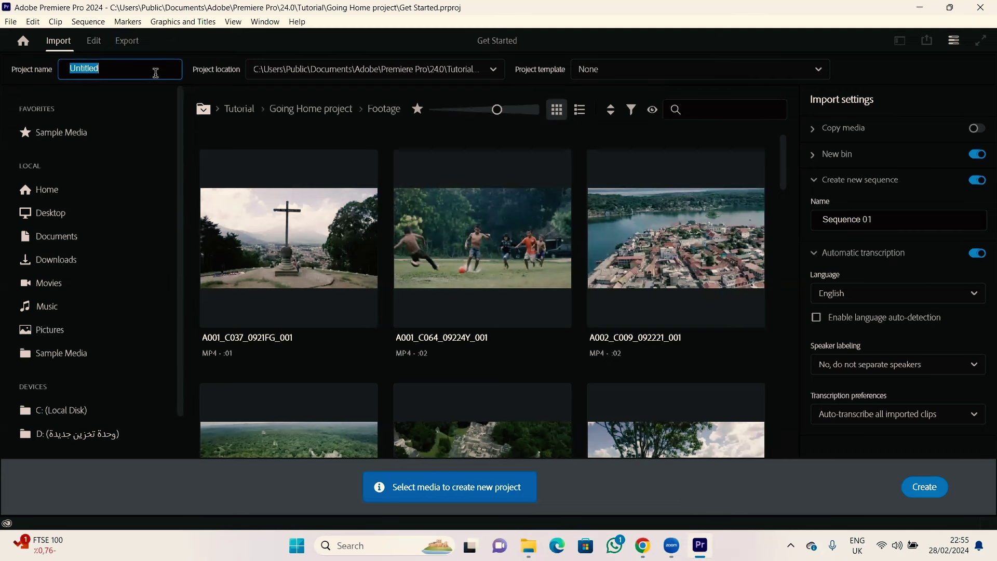
{"action": "type", "text": "Motivational Project"}
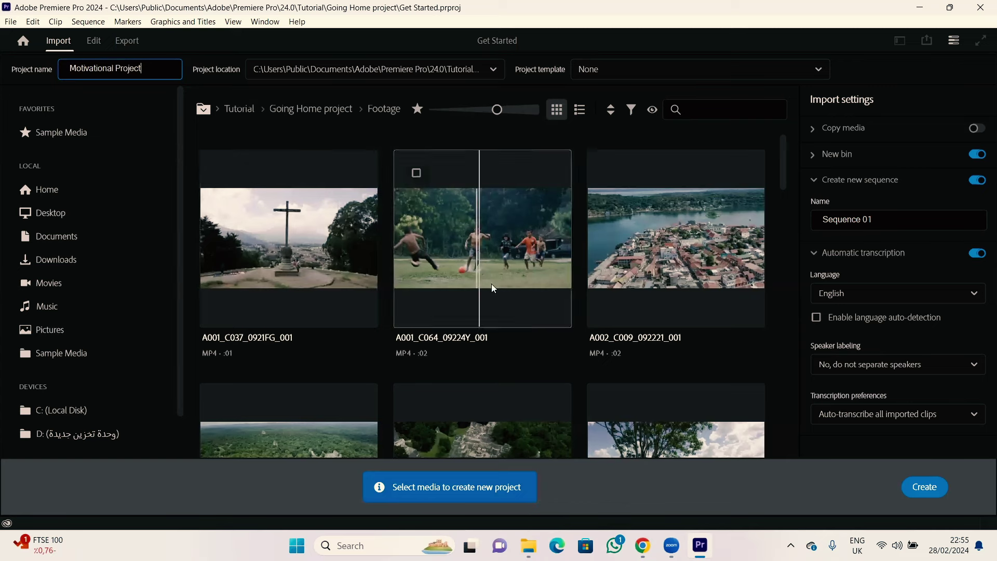
{"action": "left_click_drag", "start_coordinate": [783, 169], "coordinate": [782, 452]}
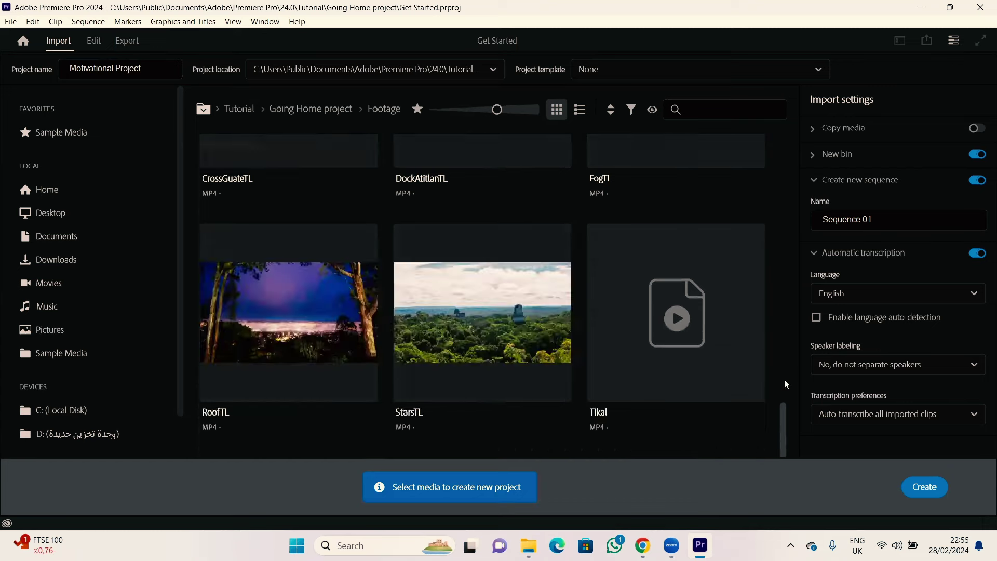
{"action": "left_click_drag", "start_coordinate": [786, 384], "coordinate": [786, 145]}
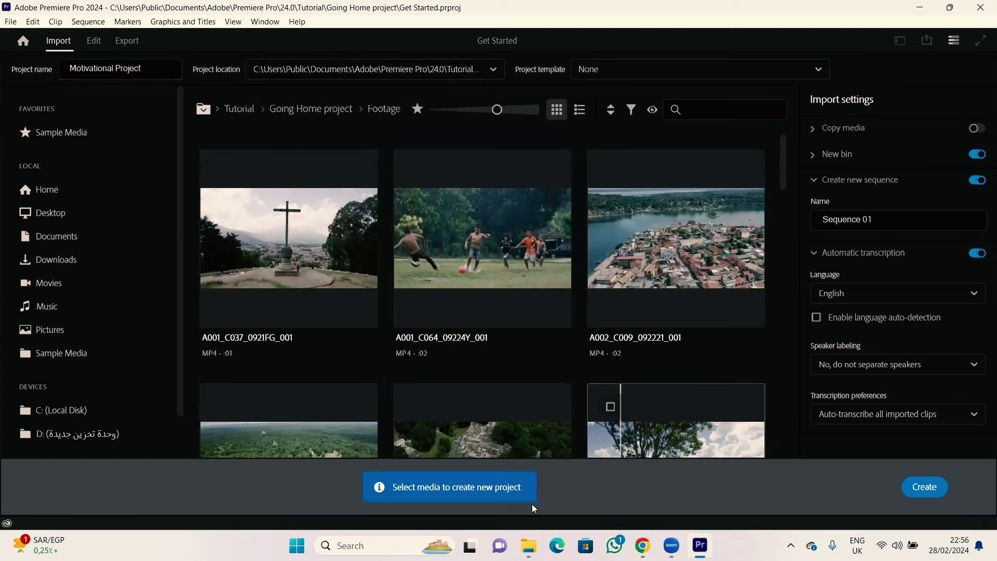
{"action": "key", "text": "alt+Tab"}
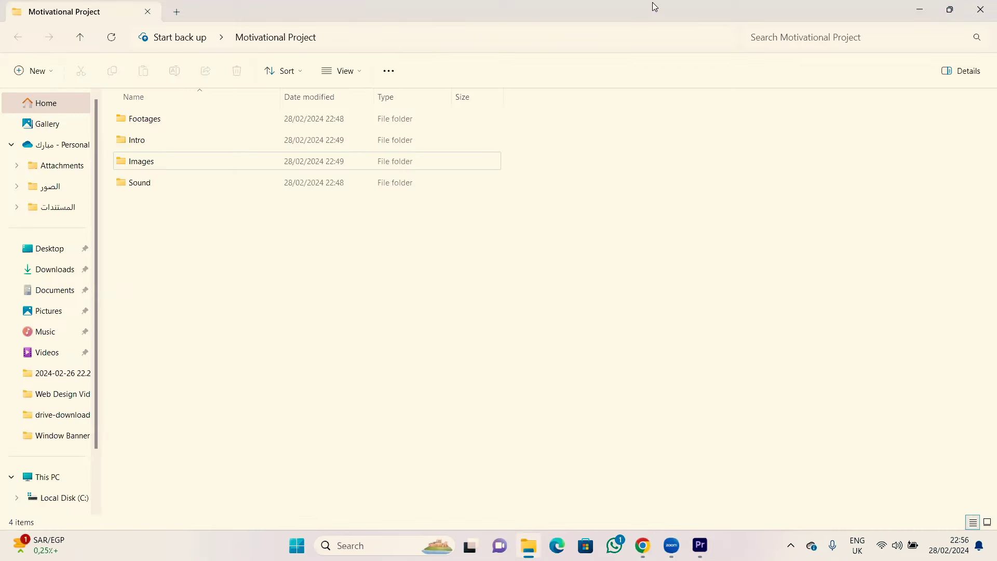
{"action": "double_click", "coordinate": [166, 11]}
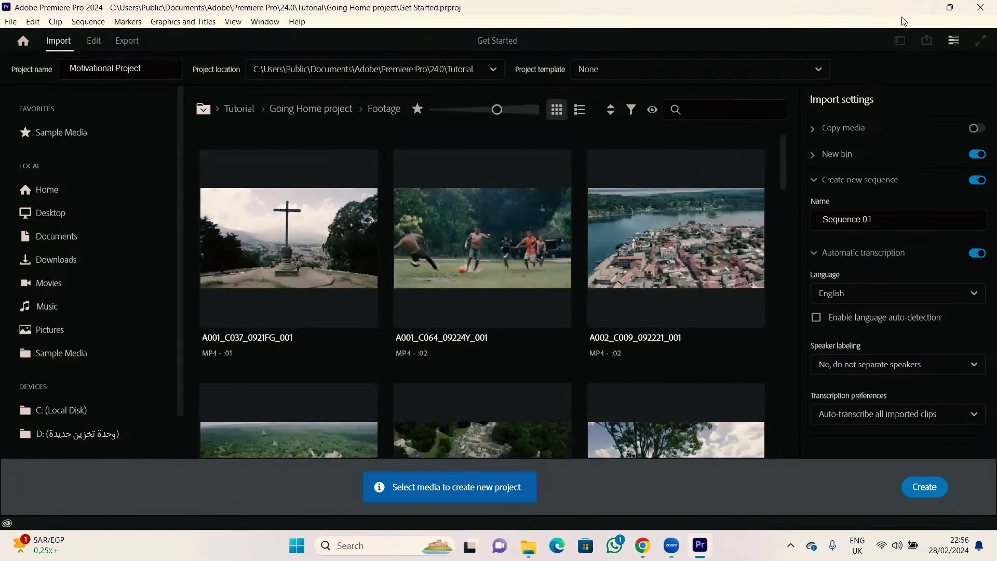
{"action": "left_click", "coordinate": [916, 10]}
{"action": "left_click", "coordinate": [922, 10]}
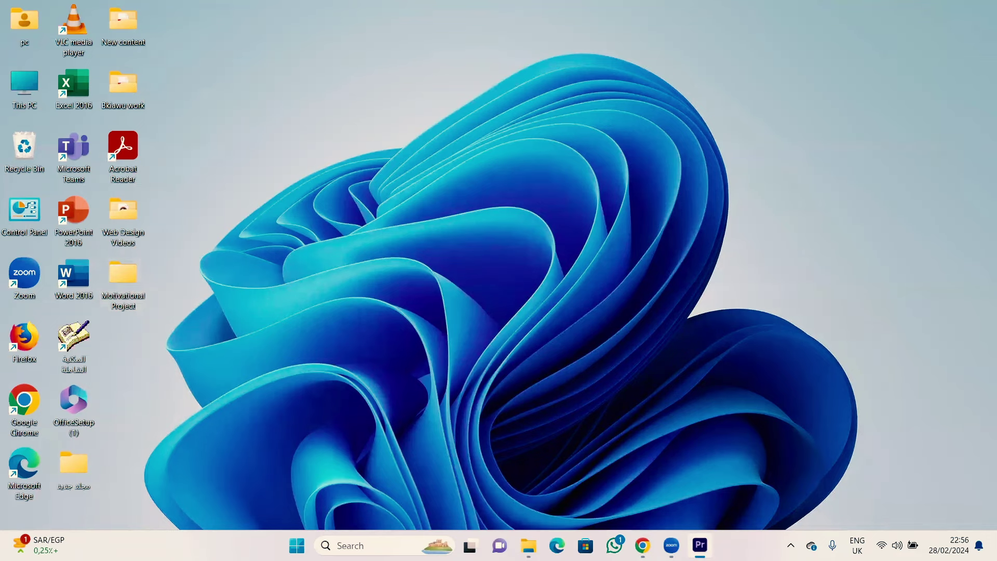
{"action": "left_click", "coordinate": [700, 545]}
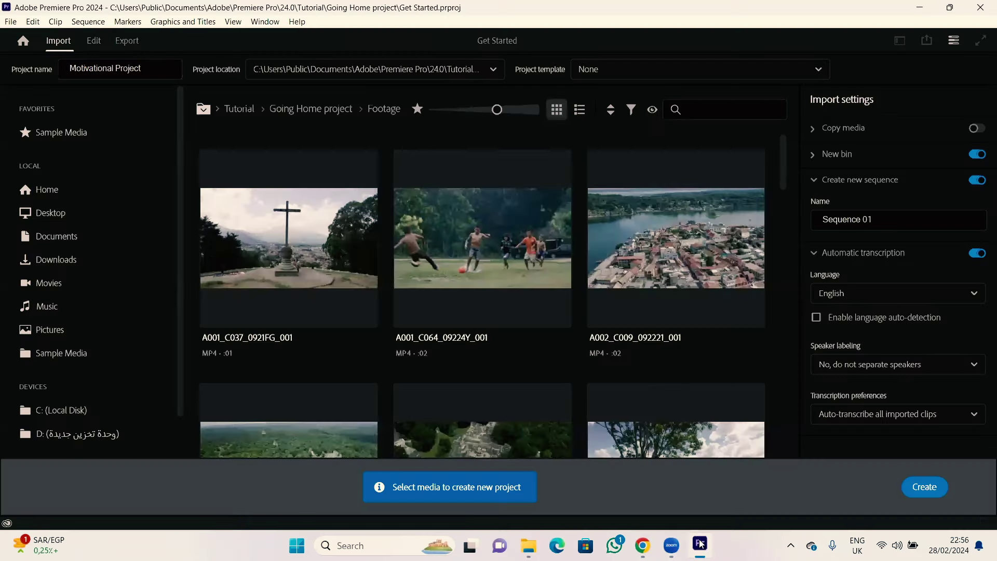
Step: Set the project location to the Desktop > Motivational Project folder
{"action": "left_click", "coordinate": [492, 71]}
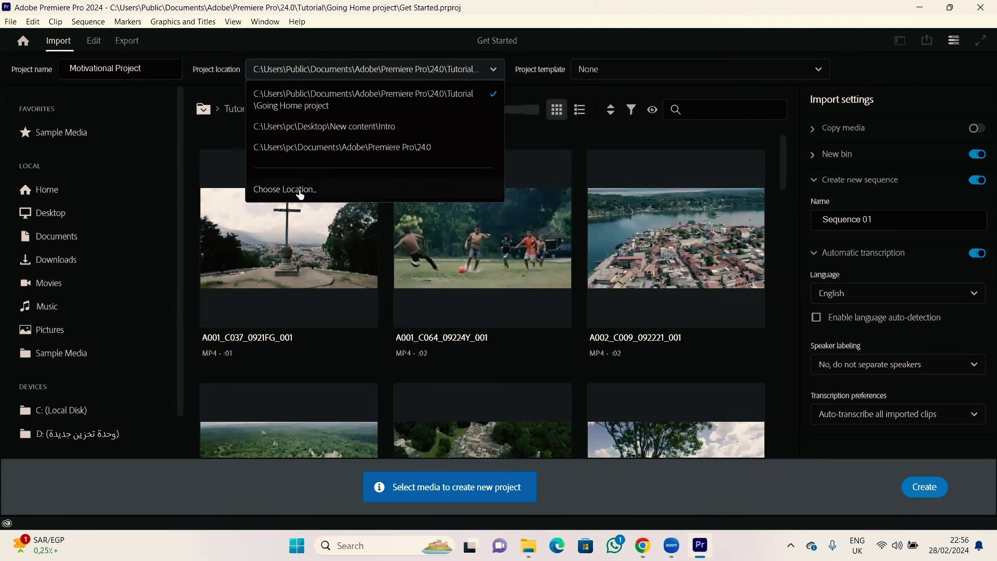
{"action": "left_click", "coordinate": [300, 190]}
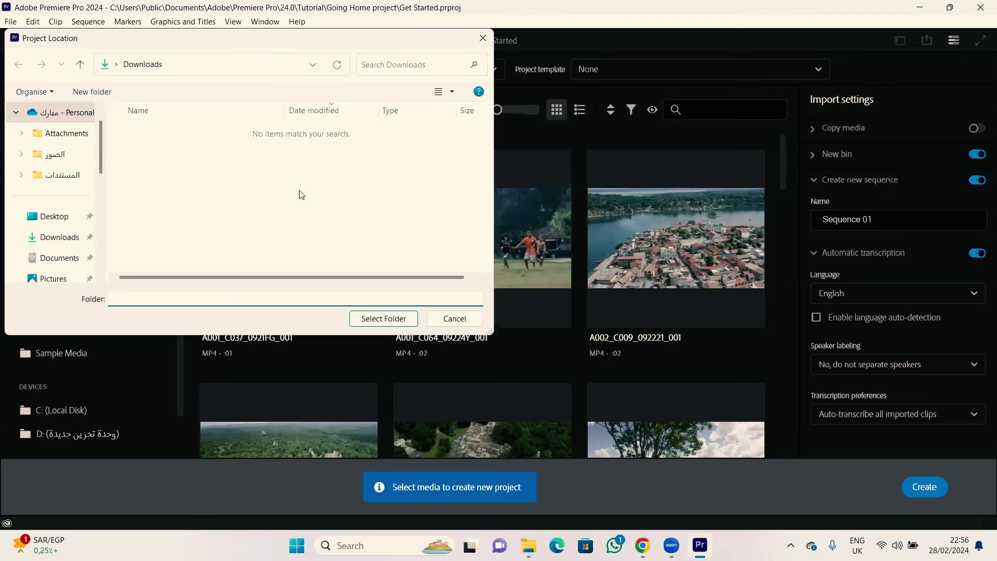
{"action": "left_click", "coordinate": [59, 219]}
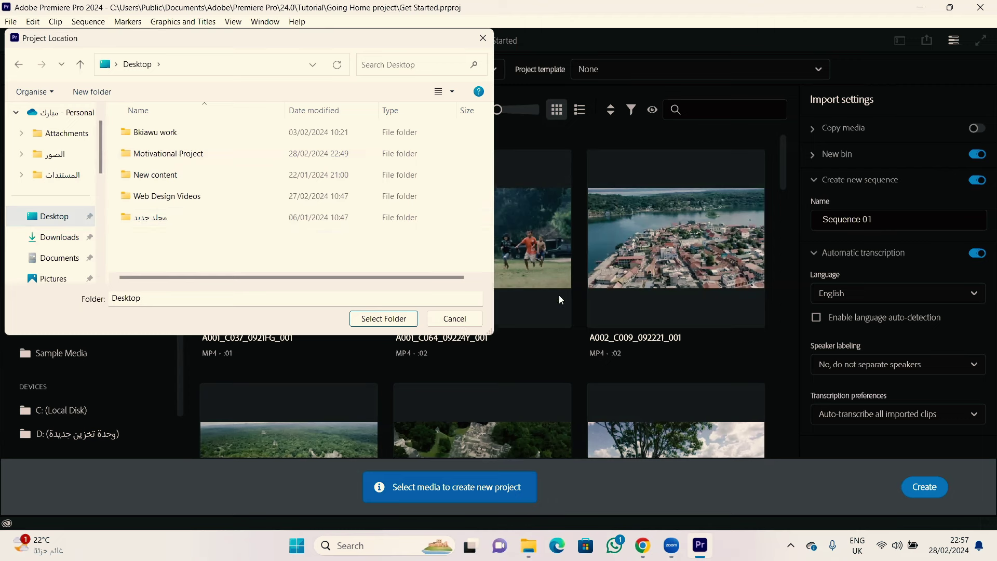
{"action": "left_click", "coordinate": [181, 156]}
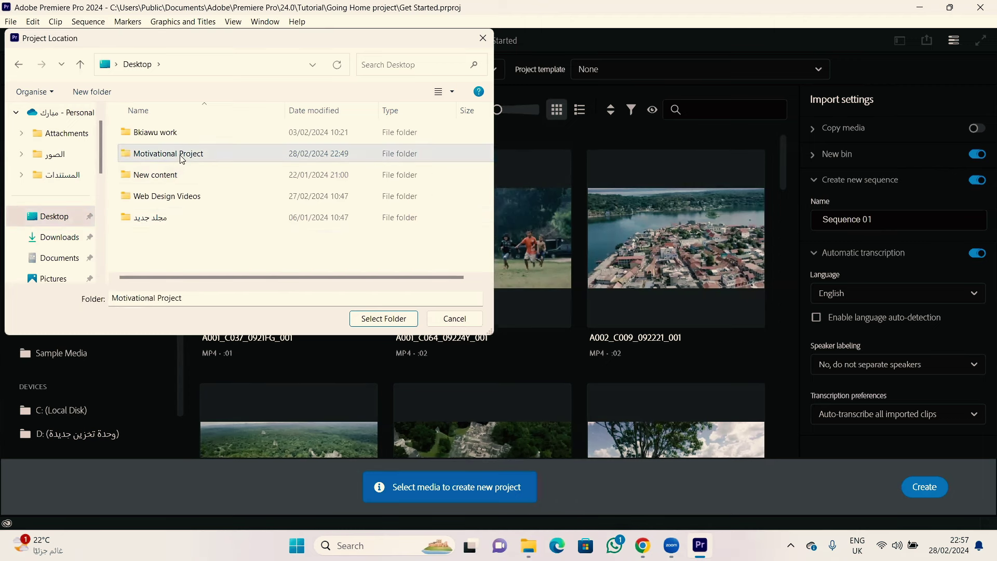
{"action": "left_click", "coordinate": [382, 320]}
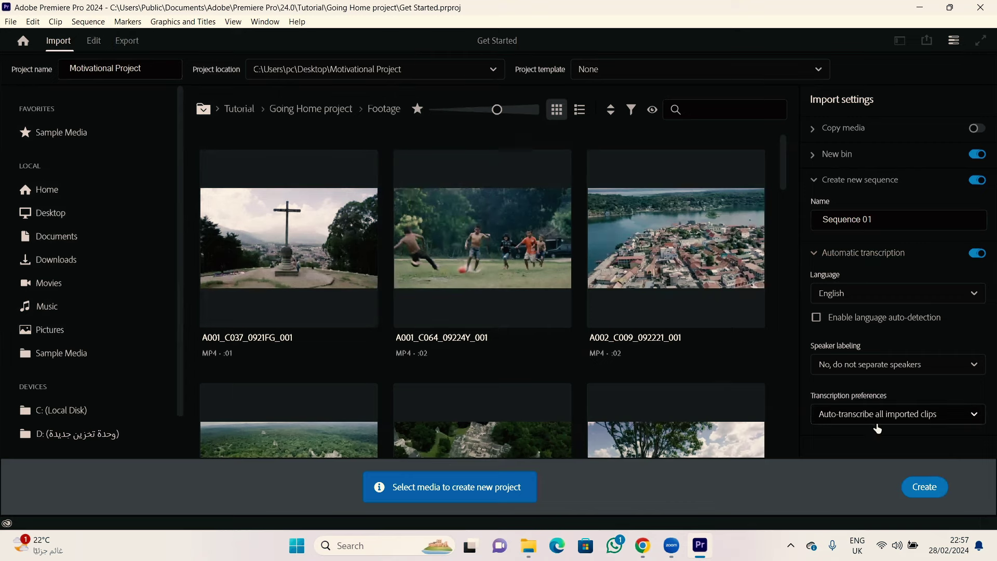
Step: Create the project and widen the Program monitor over the Frame.io panel
{"action": "left_click", "coordinate": [922, 488]}
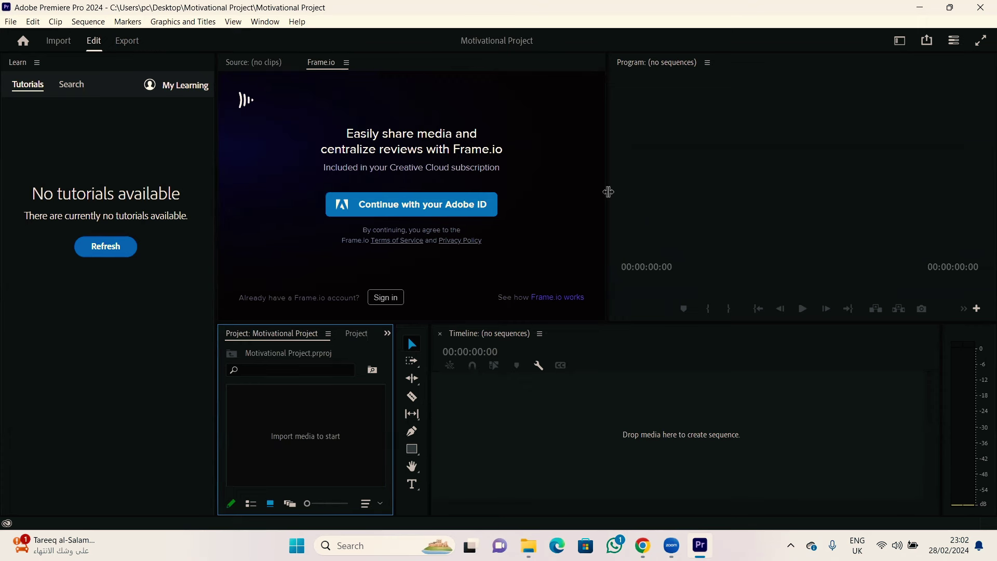
{"action": "left_click_drag", "start_coordinate": [609, 192], "coordinate": [216, 163]}
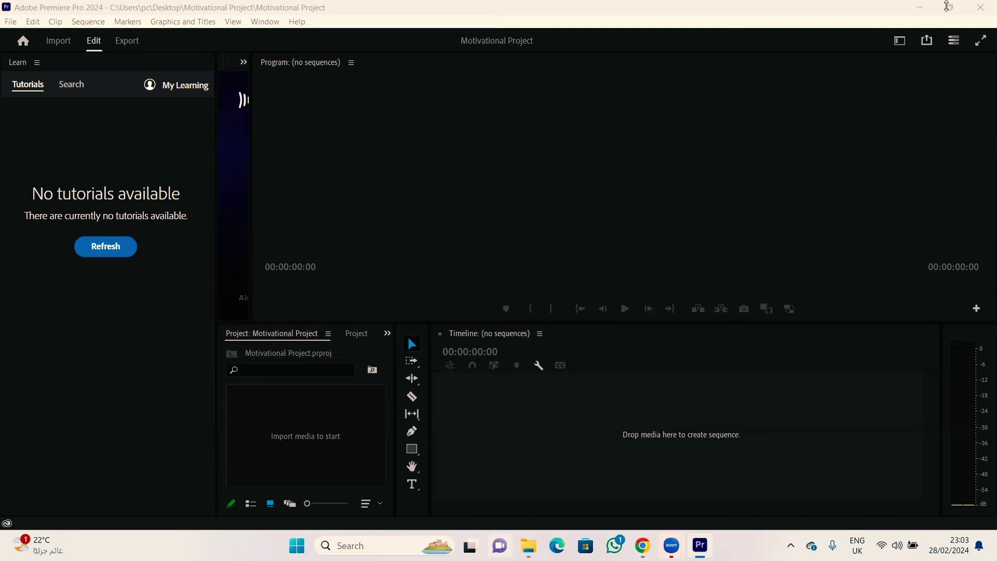
Step: Minimize Premiere and open the project's Footages folder in File Explorer
{"action": "left_click", "coordinate": [540, 8]}
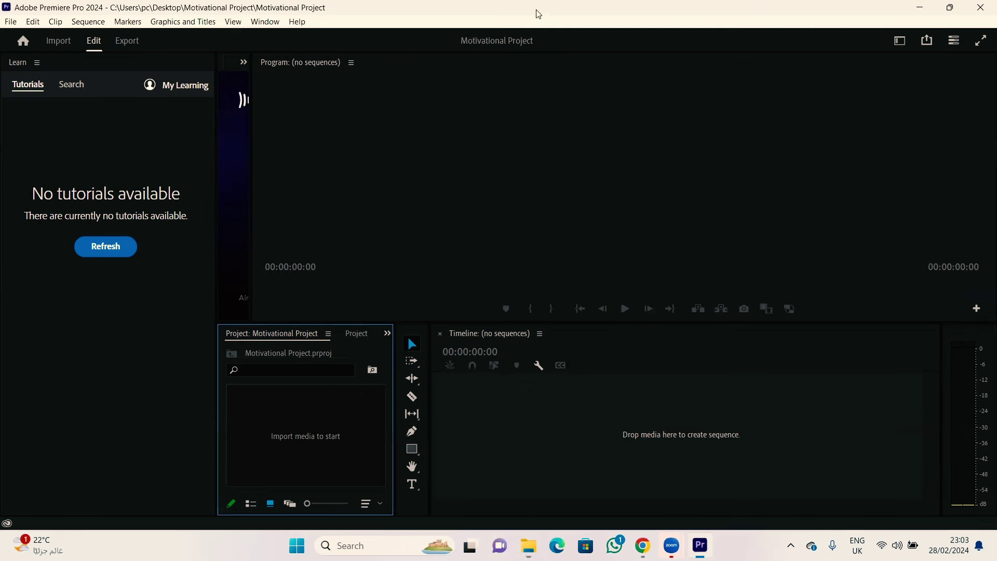
{"action": "left_click", "coordinate": [920, 7]}
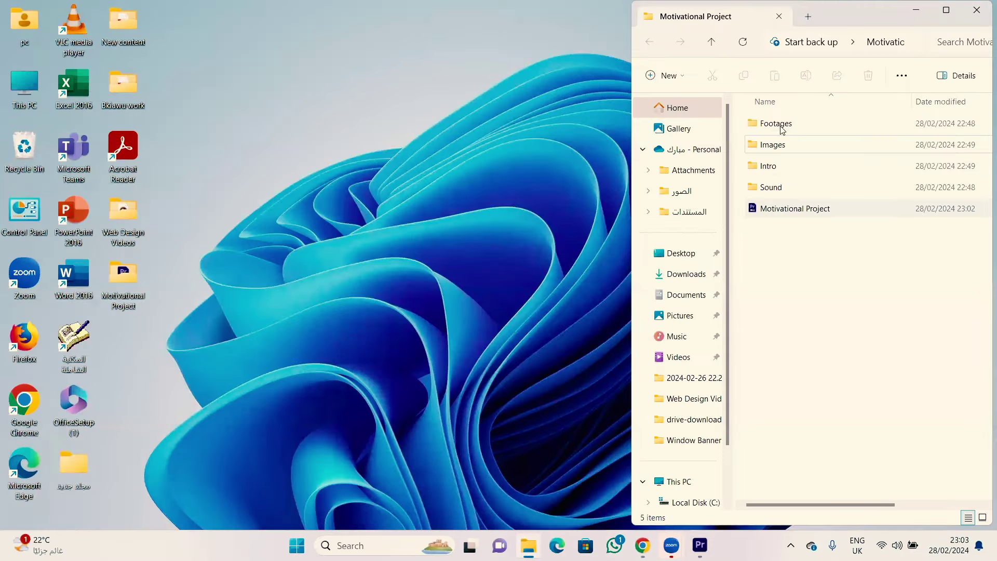
{"action": "double_click", "coordinate": [781, 127]}
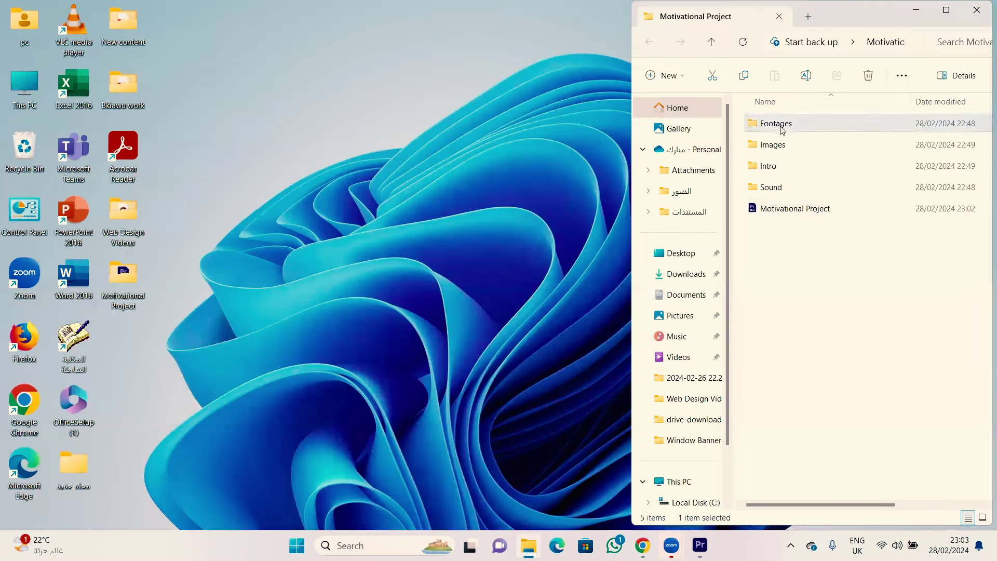
Step: Open New content > Footages > drive-download in a second window to view its clips
{"action": "double_click", "coordinate": [130, 21]}
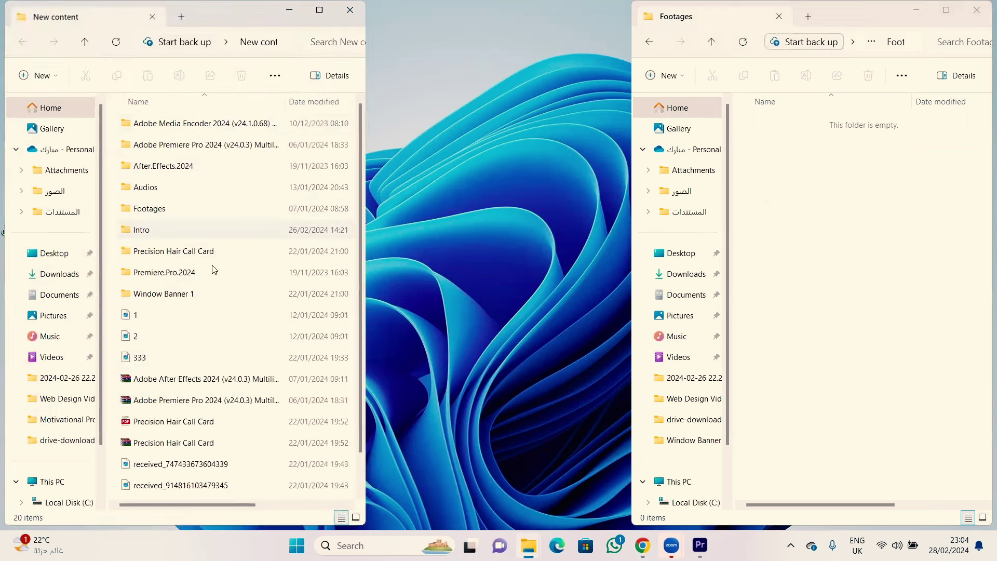
{"action": "double_click", "coordinate": [165, 209]}
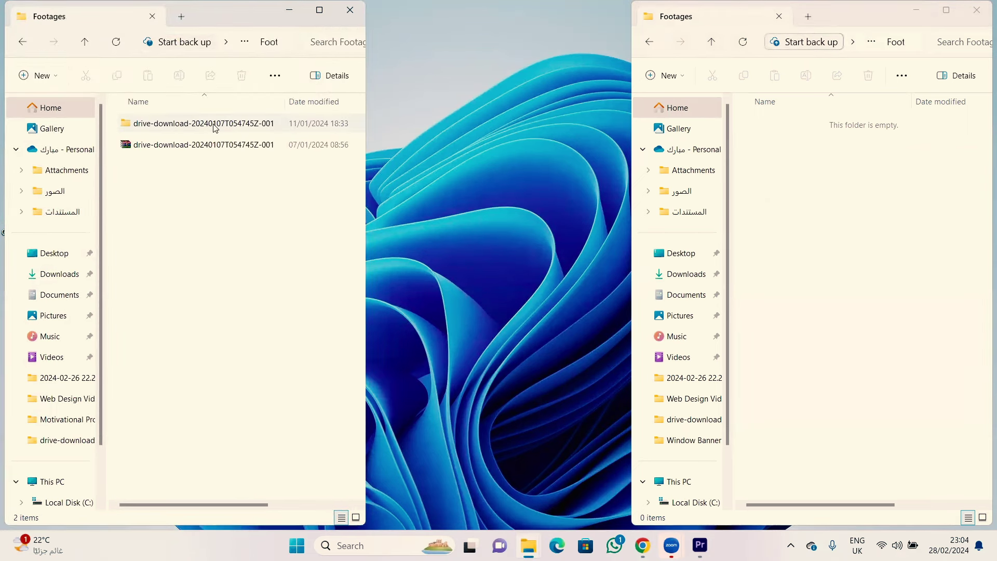
{"action": "double_click", "coordinate": [211, 123]}
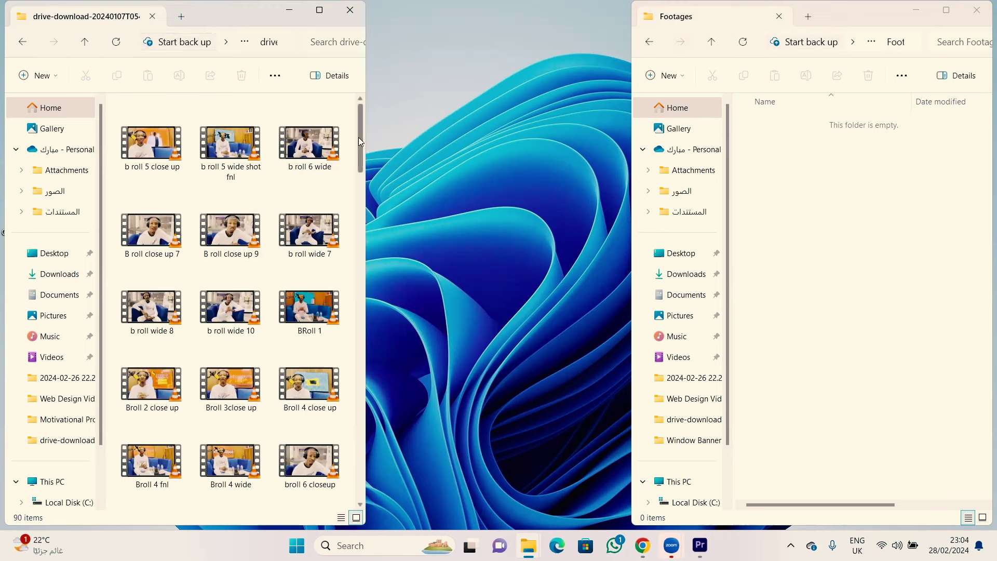
{"action": "scroll", "coordinate": [335, 252], "scroll_direction": "down", "scroll_amount": 20}
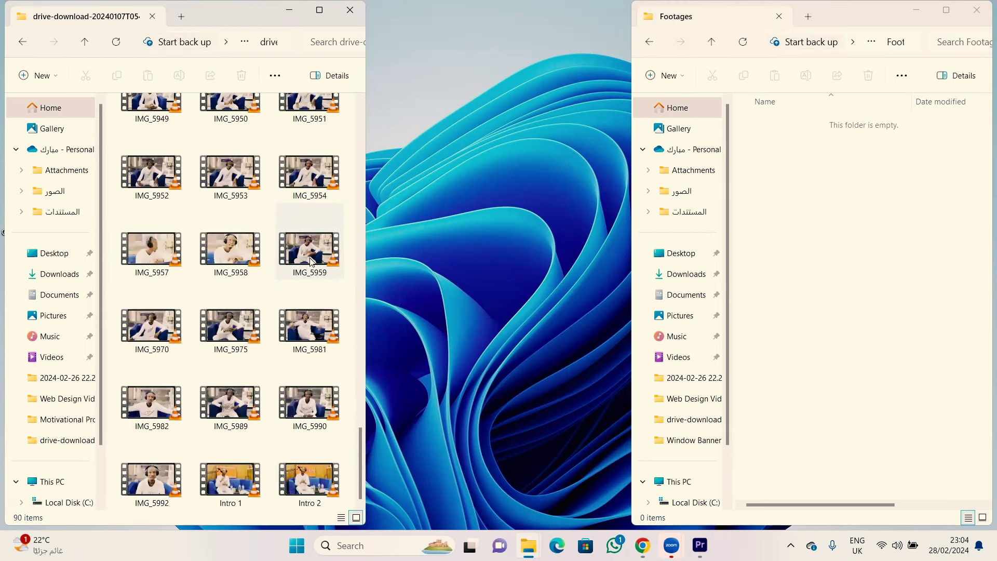
{"action": "scroll", "coordinate": [311, 261], "scroll_direction": "up", "scroll_amount": 20}
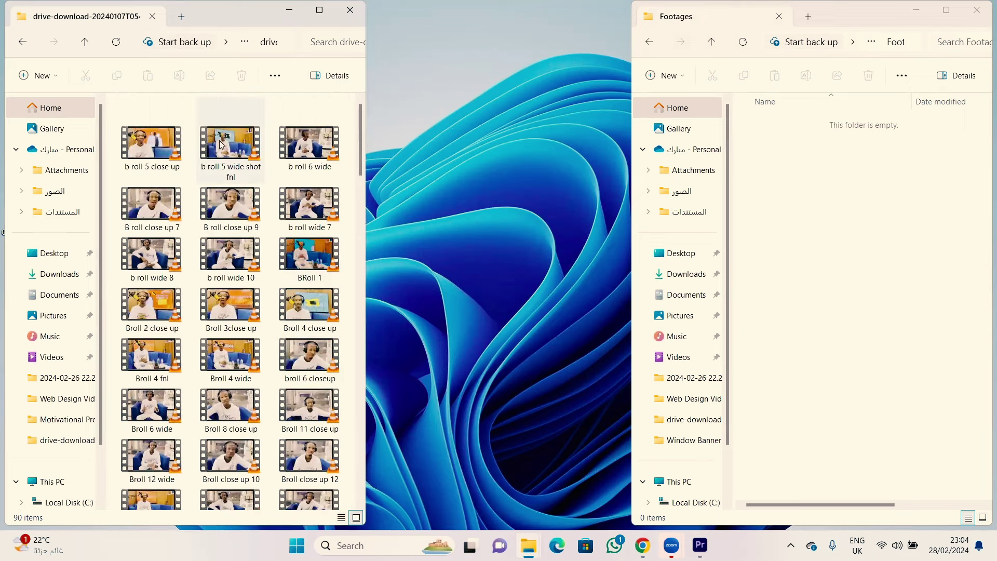
Step: Move b roll 5 wide shot fnl, b roll wide 7, Broll 2 close up and Broll 11 close up into Footages
{"action": "left_click_drag", "start_coordinate": [236, 140], "coordinate": [839, 218]}
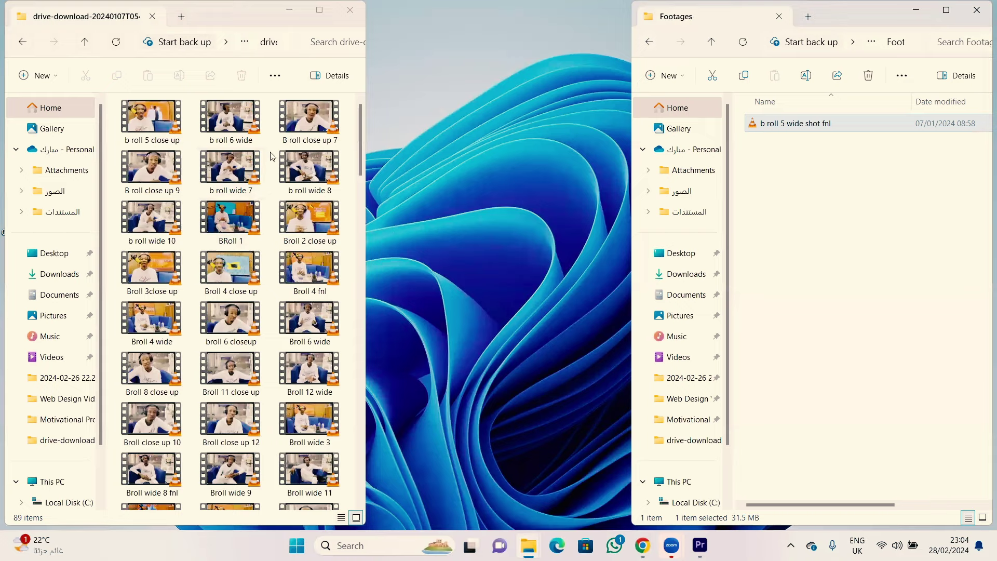
{"action": "left_click", "coordinate": [230, 168]}
{"action": "left_click_drag", "start_coordinate": [230, 168], "coordinate": [868, 216]}
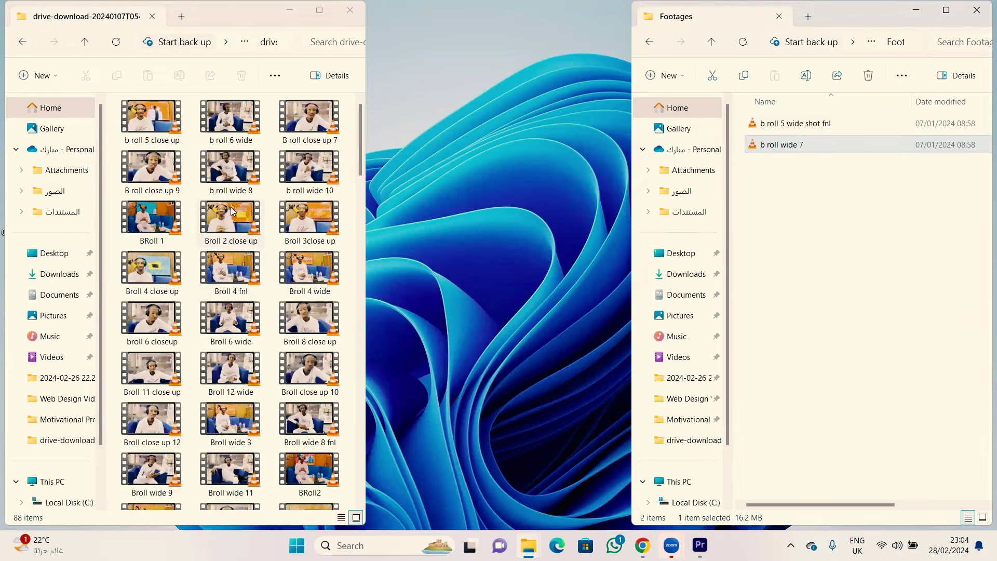
{"action": "left_click_drag", "start_coordinate": [230, 218], "coordinate": [890, 254]}
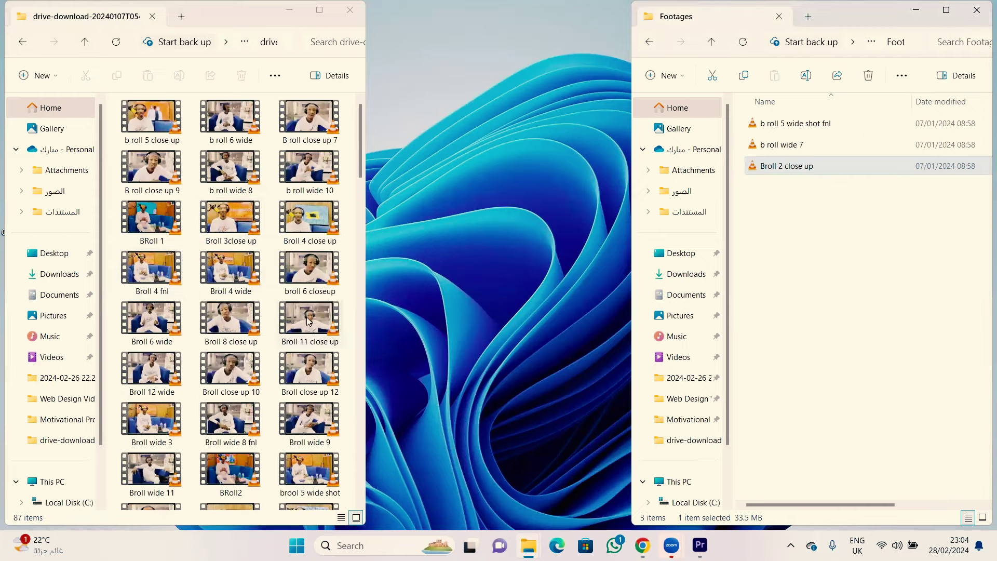
{"action": "left_click_drag", "start_coordinate": [312, 325], "coordinate": [912, 253]}
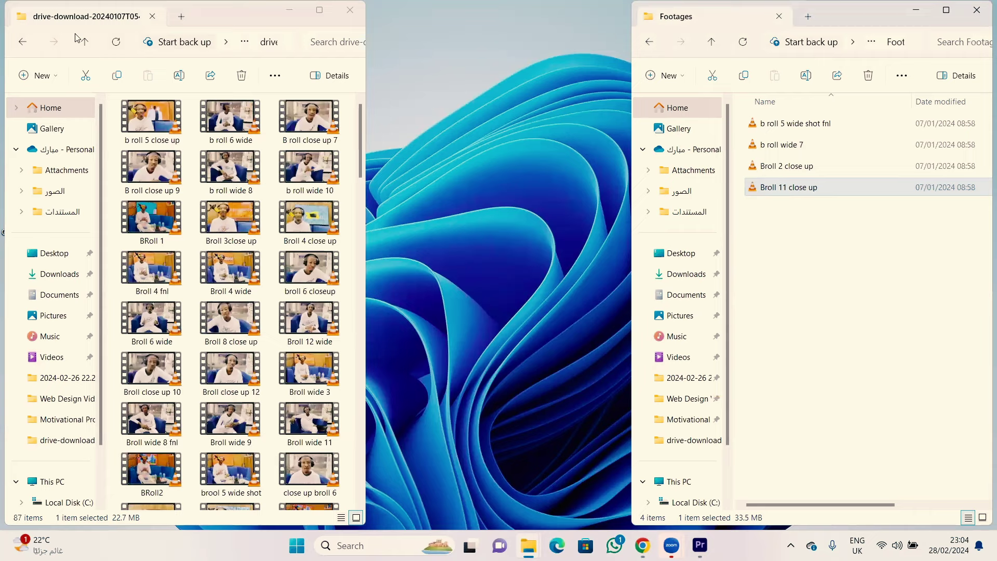
Step: Navigate up to the Motivational Project folder and open the empty Sound folder
{"action": "left_click", "coordinate": [23, 42]}
{"action": "left_click", "coordinate": [649, 43]}
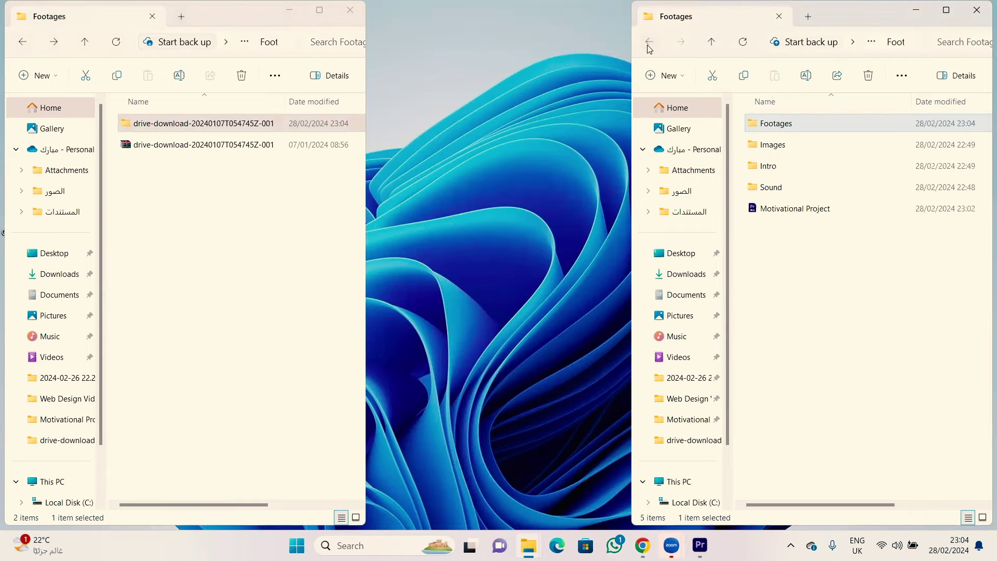
{"action": "double_click", "coordinate": [781, 192]}
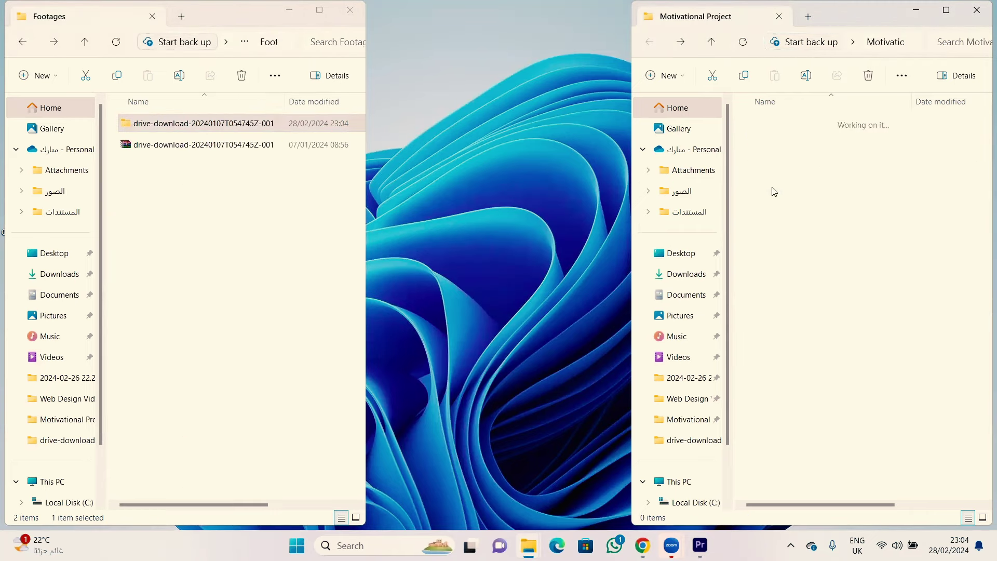
{"action": "left_click", "coordinate": [22, 43]}
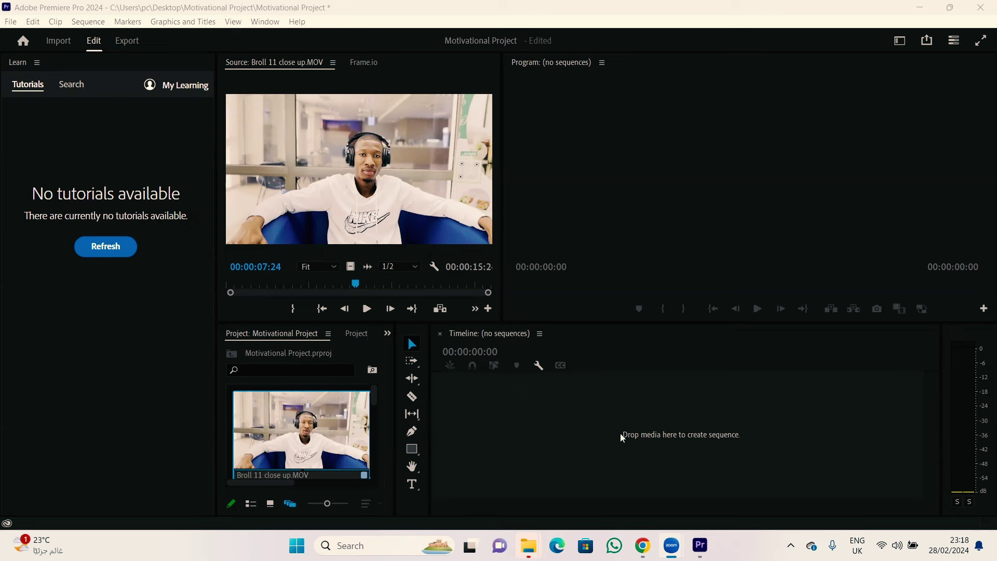
Step: Mark Broll 11 close up in the Source monitor from 00:00:07:24 to 00:00:15:12
{"action": "left_click", "coordinate": [369, 228]}
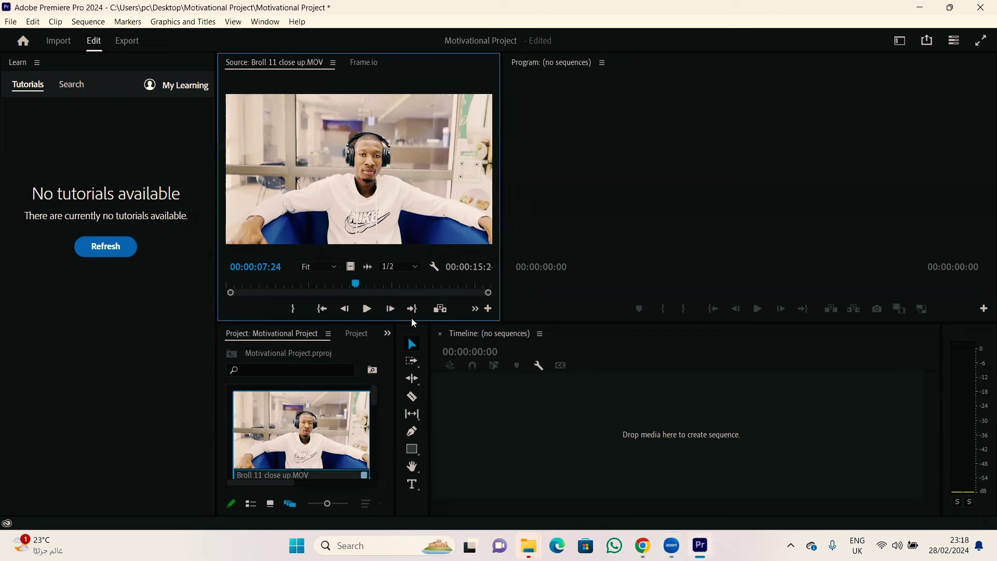
{"action": "key", "text": "i"}
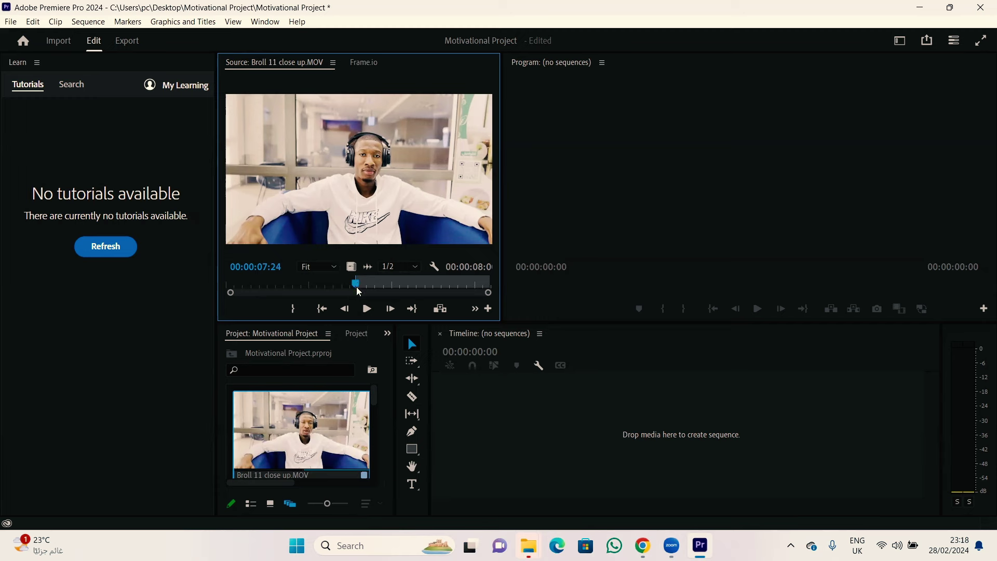
{"action": "key", "text": "space"}
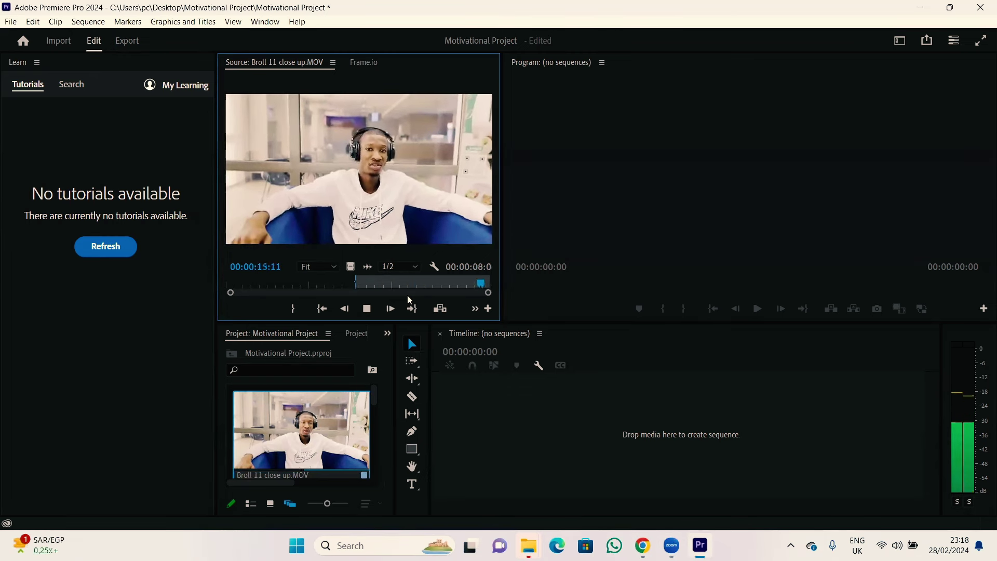
{"action": "key", "text": "space"}
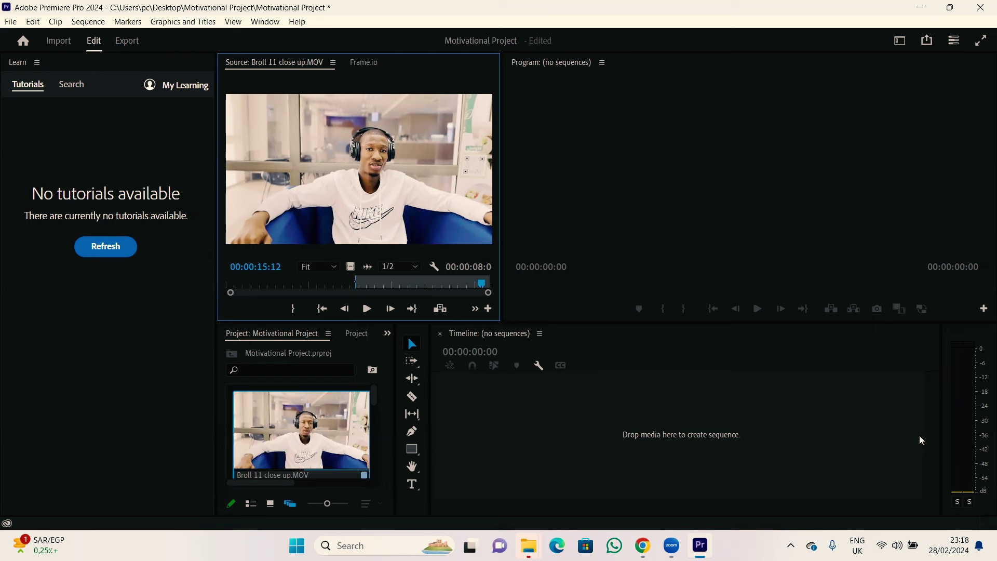
{"action": "key", "text": "o"}
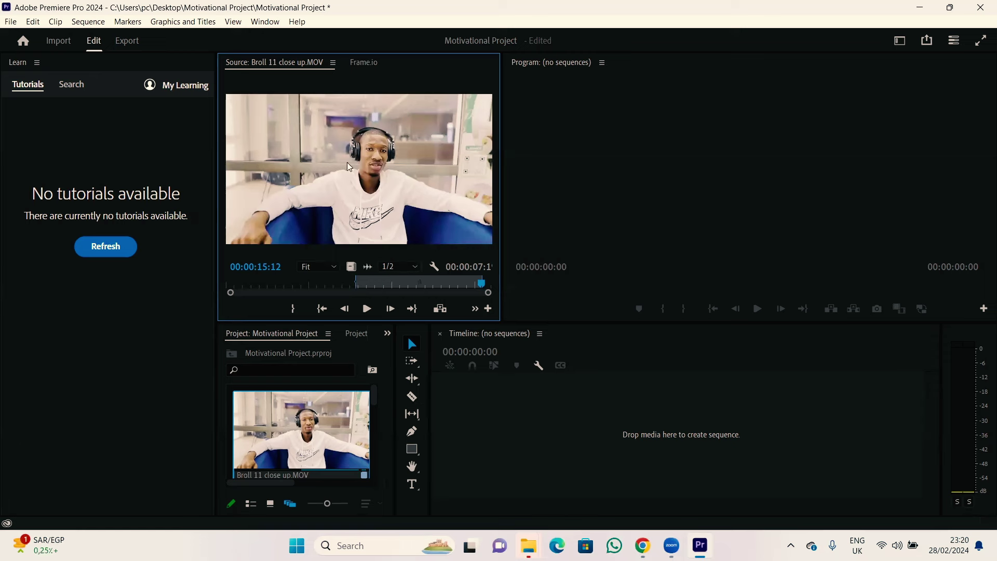
Step: Create the 'Broll 11 close up' sequence from the trimmed clip, play it, then undo the clip placement
{"action": "left_click_drag", "start_coordinate": [347, 162], "coordinate": [363, 161]}
{"action": "left_click_drag", "start_coordinate": [340, 157], "coordinate": [623, 439]}
{"action": "left_click_drag", "start_coordinate": [623, 439], "coordinate": [621, 437]}
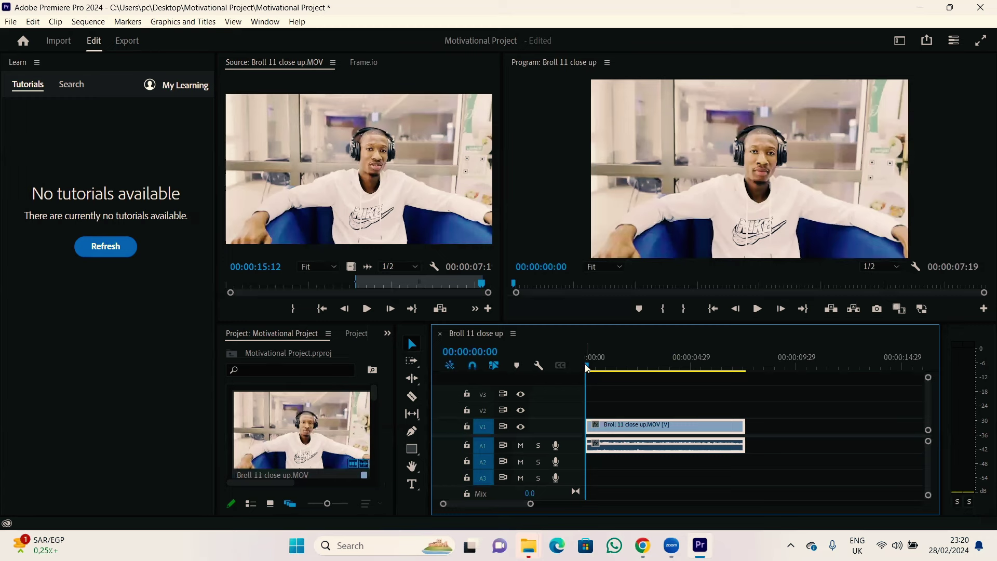
{"action": "key", "text": "space"}
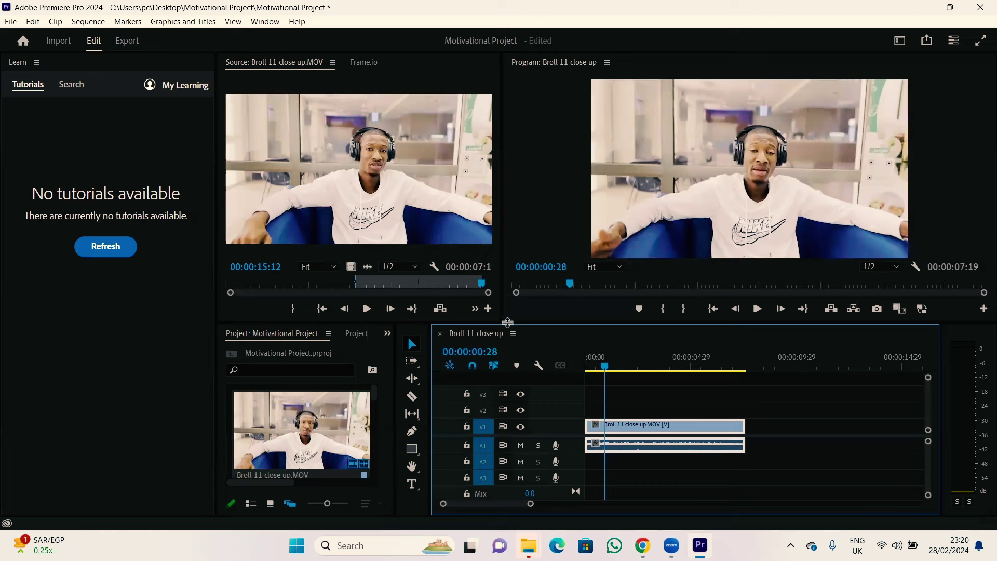
{"action": "key", "text": "ctrl+z"}
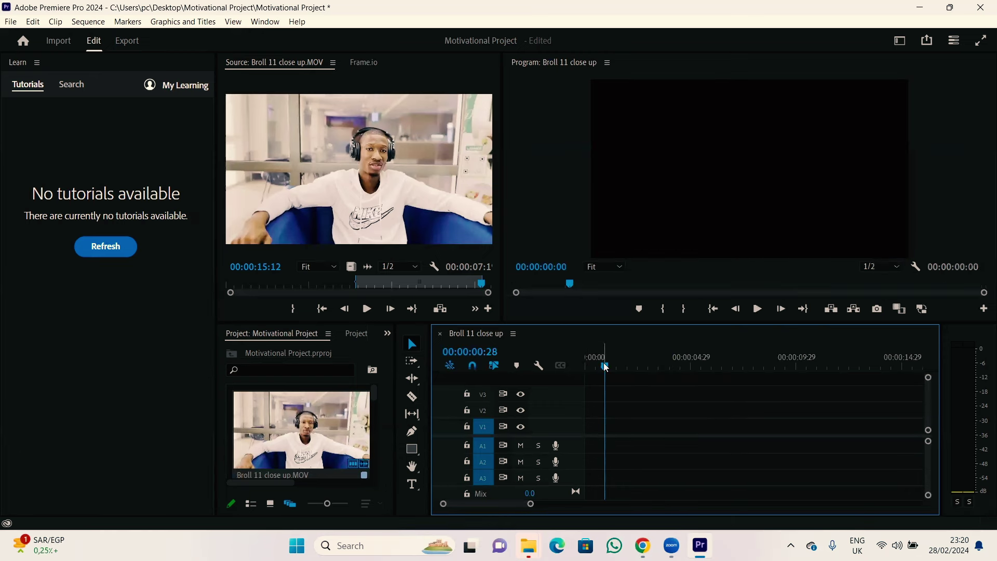
Step: Place only the trimmed clip's video on V2 and play it back from 00:00:00:00
{"action": "left_click_drag", "start_coordinate": [604, 365], "coordinate": [569, 362]}
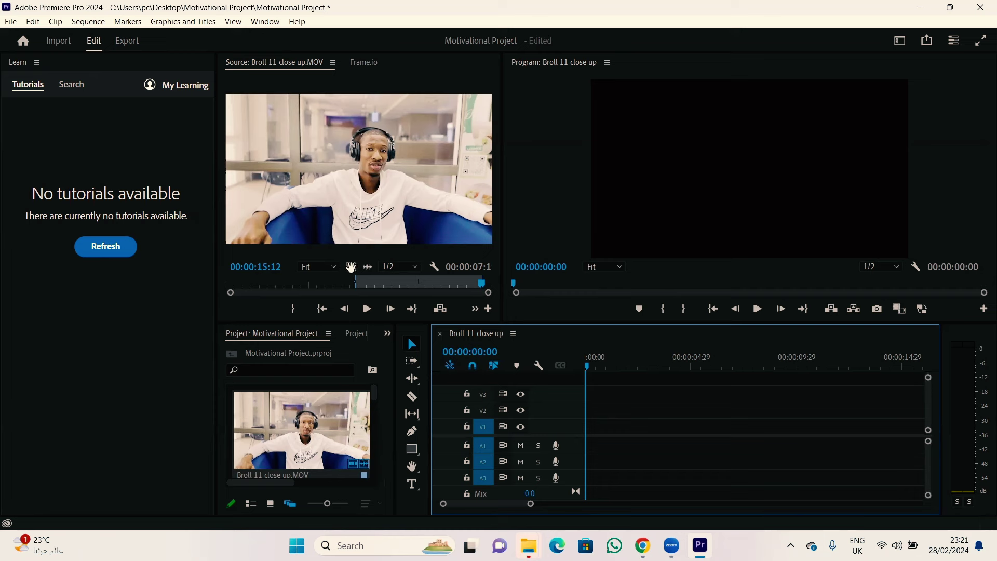
{"action": "left_click", "coordinate": [351, 267]}
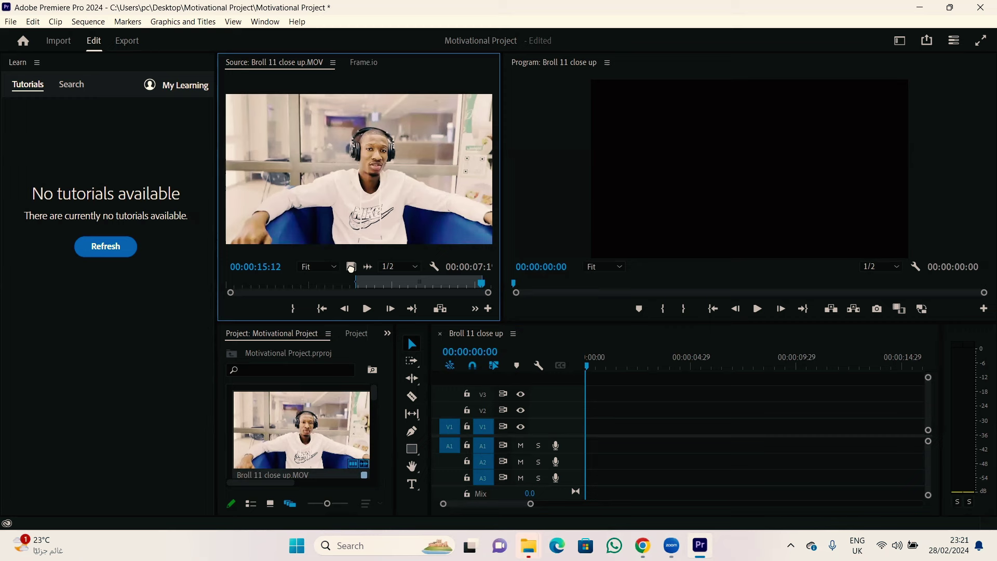
{"action": "left_click_drag", "start_coordinate": [351, 267], "coordinate": [566, 412]}
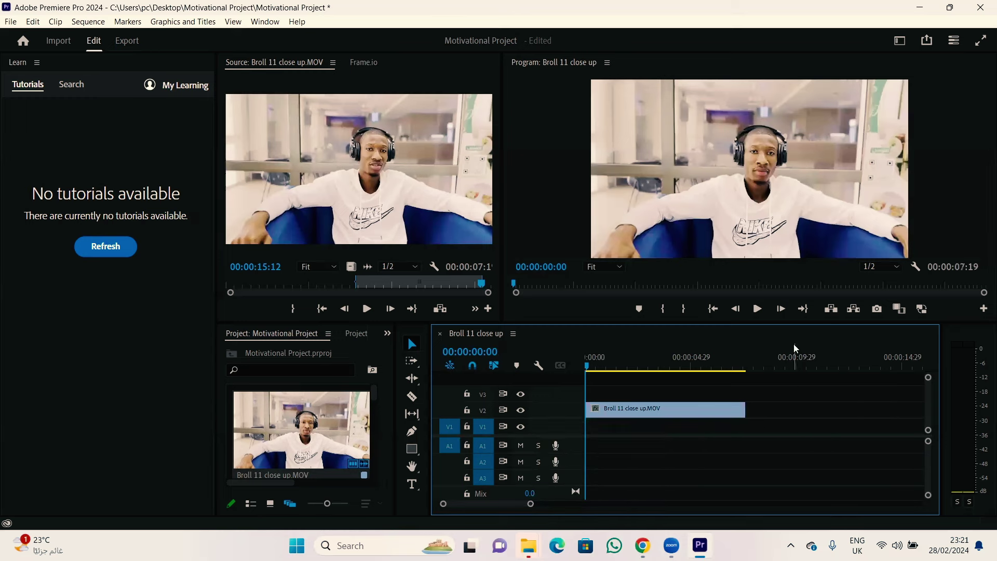
{"action": "key", "text": "space"}
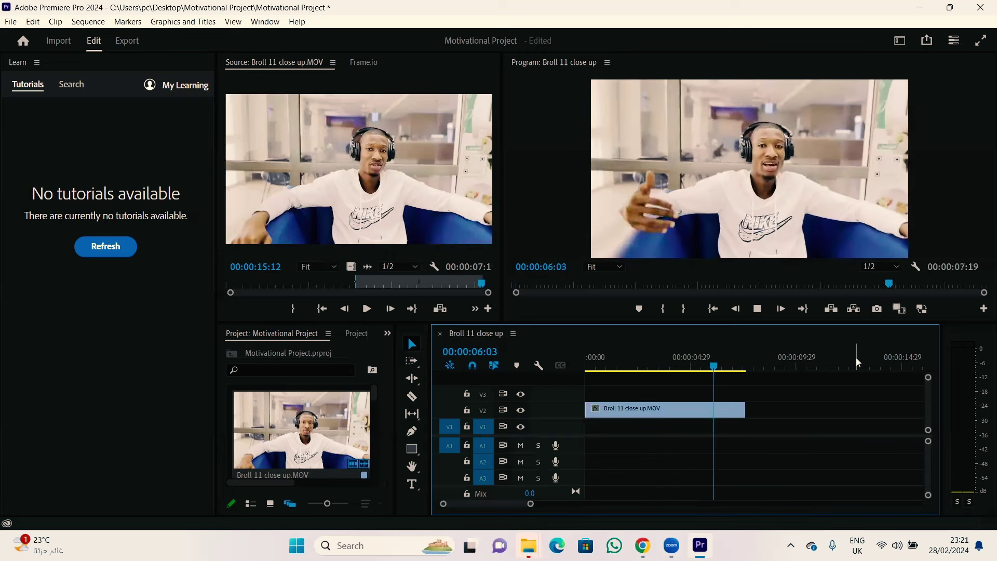
{"action": "key", "text": "space"}
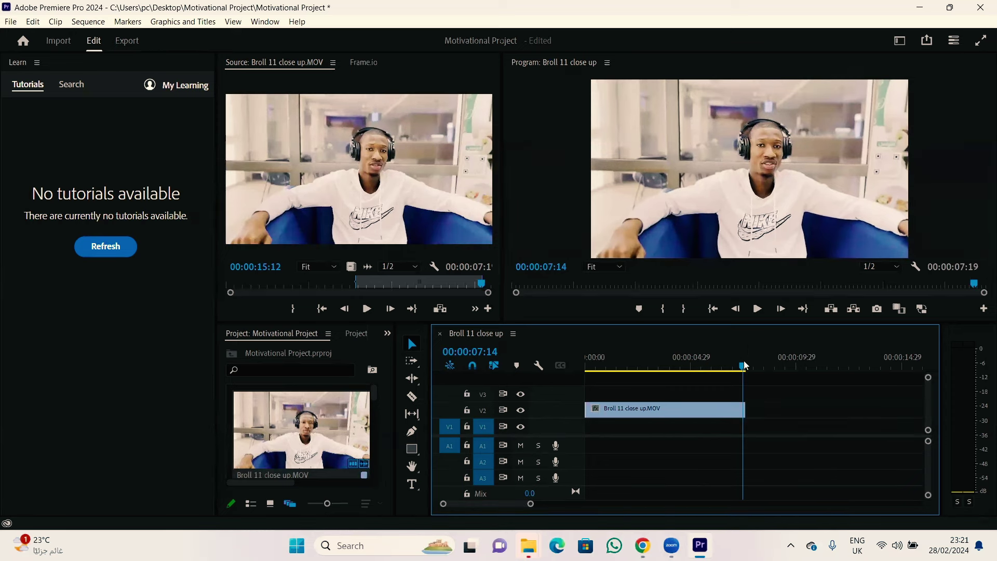
{"action": "left_click_drag", "start_coordinate": [744, 365], "coordinate": [587, 363]}
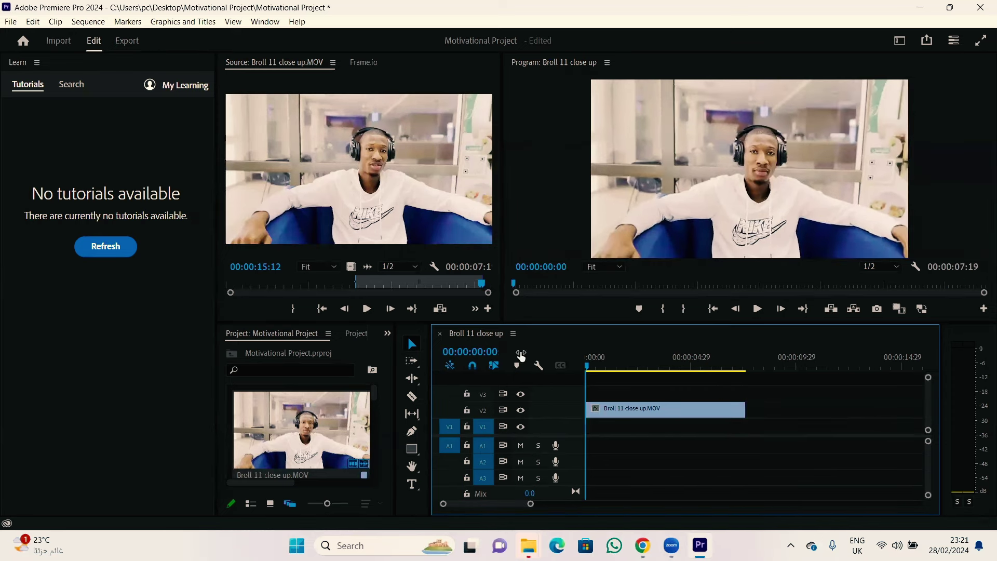
Step: Delete the V2 clip, place only its audio on A1, and play it to 00:00:03:28
{"action": "left_click", "coordinate": [671, 410]}
{"action": "key", "text": "Delete"}
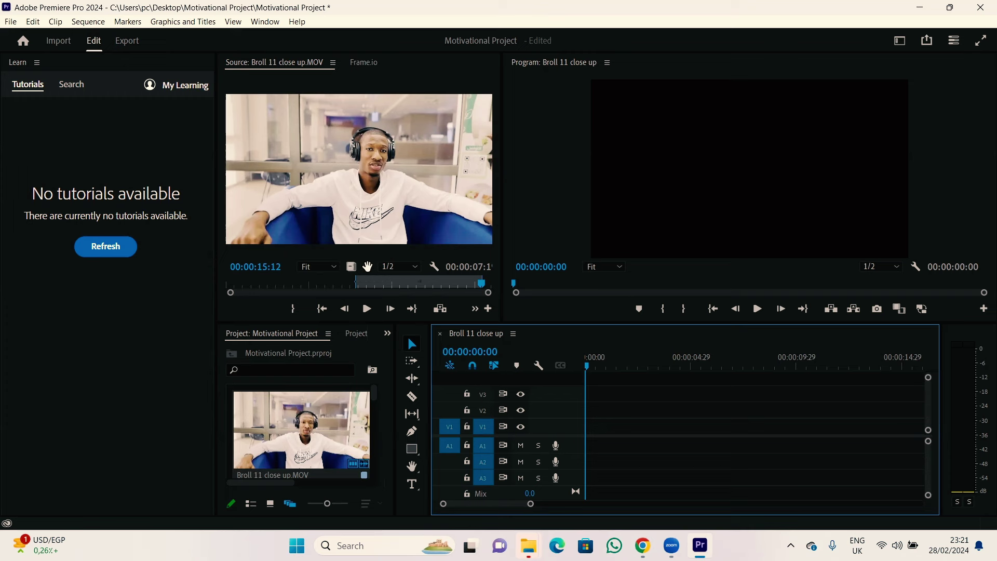
{"action": "left_click_drag", "start_coordinate": [368, 267], "coordinate": [576, 445]}
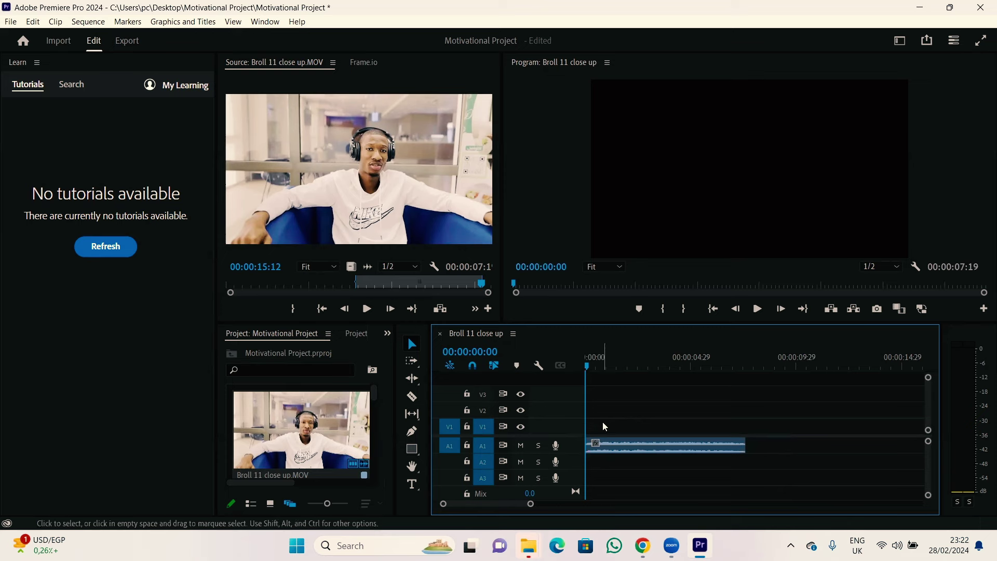
{"action": "key", "text": "space"}
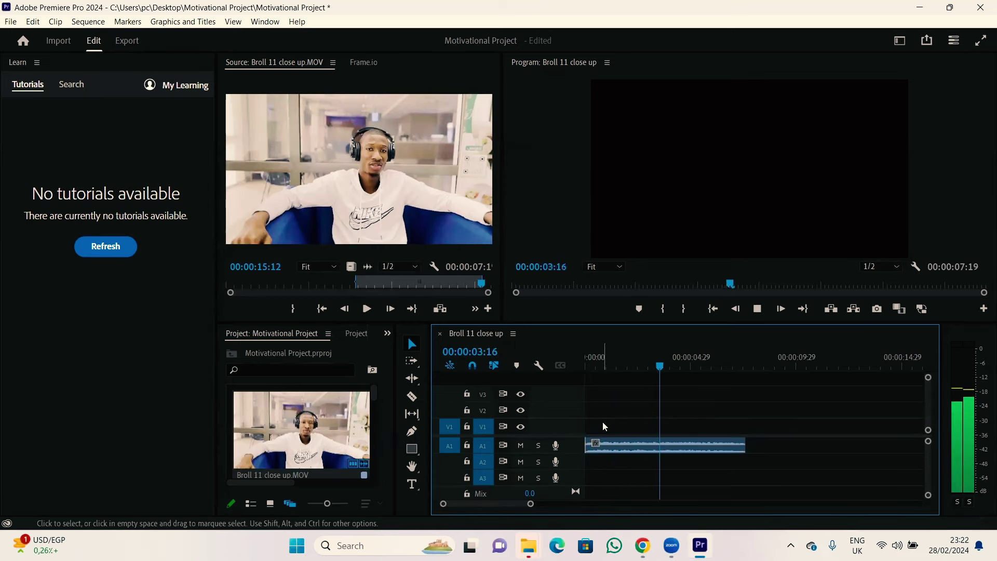
{"action": "key", "text": "space"}
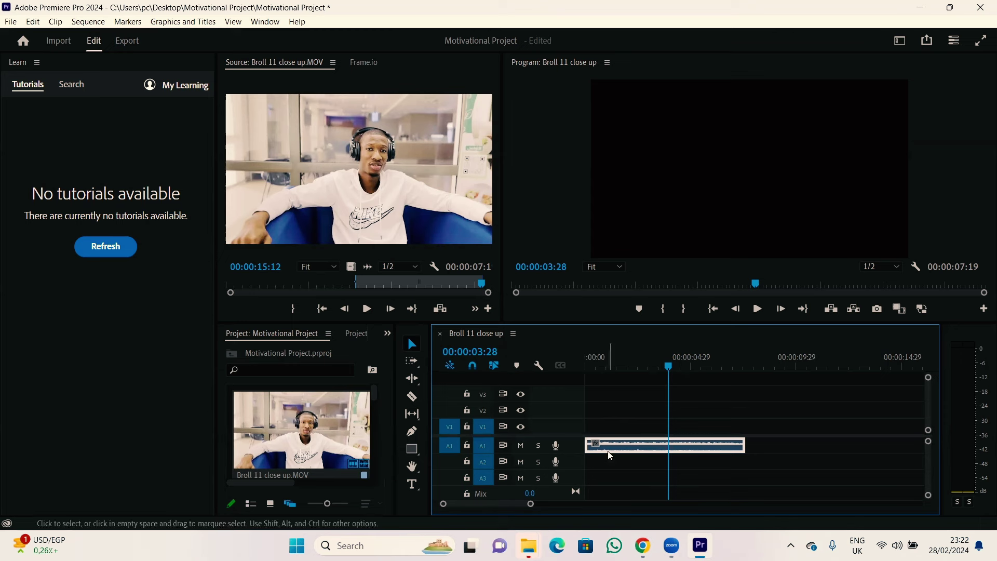
{"action": "left_click_drag", "start_coordinate": [610, 448], "coordinate": [604, 426]}
Step: Place the Broll 11 close up video on V1 above its A1 audio, with the playhead back at the start
{"action": "left_click_drag", "start_coordinate": [604, 426], "coordinate": [607, 443]}
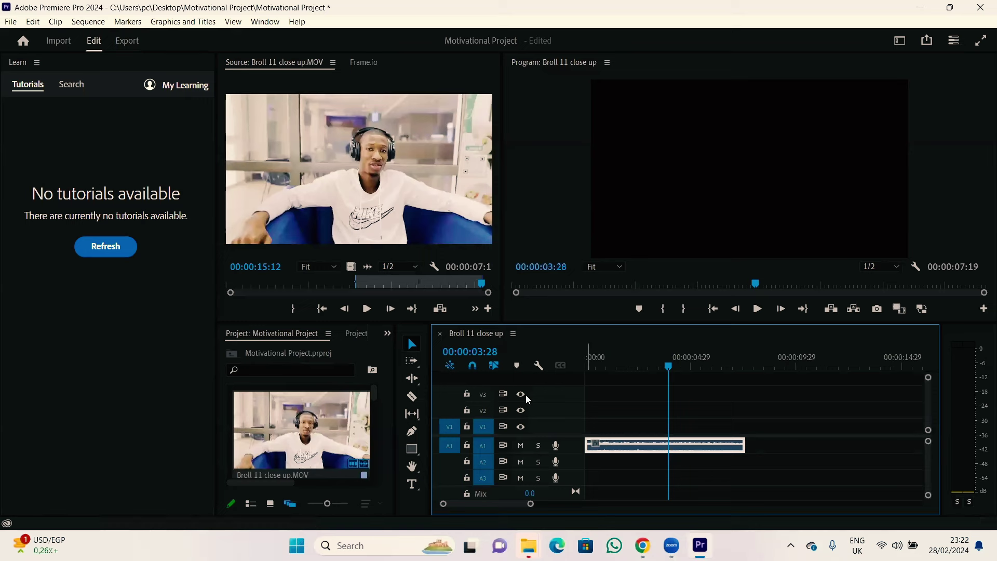
{"action": "left_click_drag", "start_coordinate": [351, 267], "coordinate": [604, 420]}
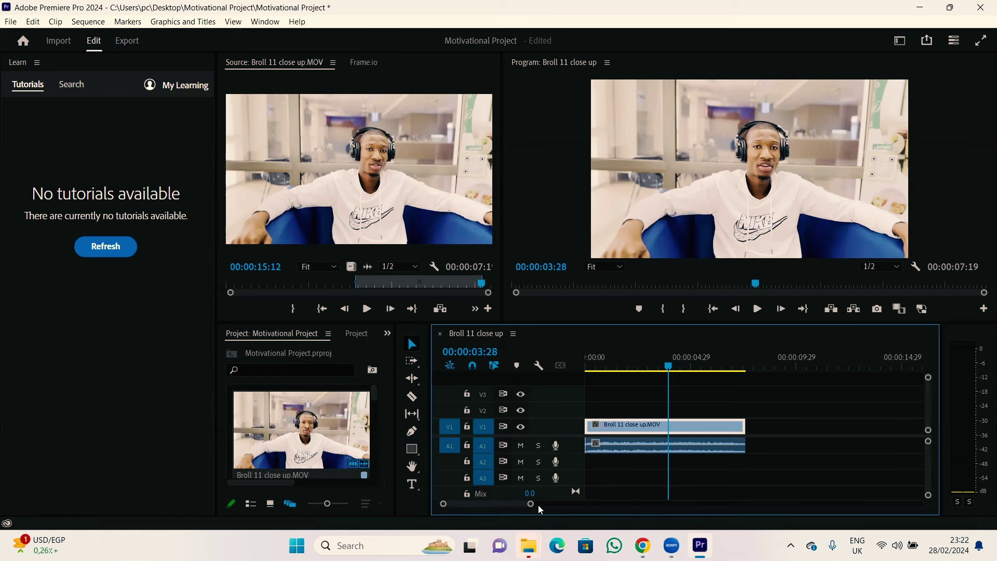
{"action": "left_click_drag", "start_coordinate": [373, 389], "coordinate": [369, 478]}
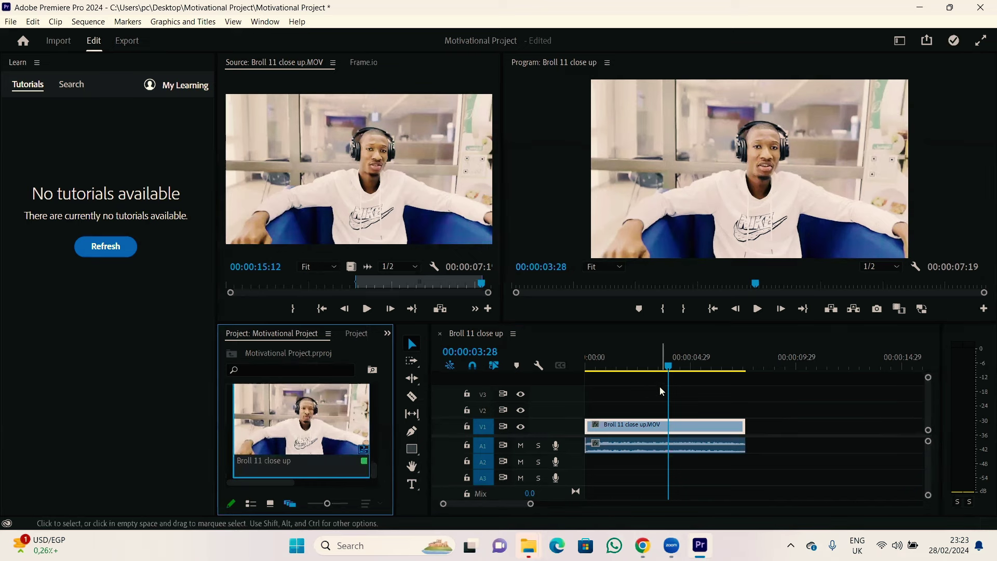
{"action": "left_click_drag", "start_coordinate": [668, 360], "coordinate": [587, 359]}
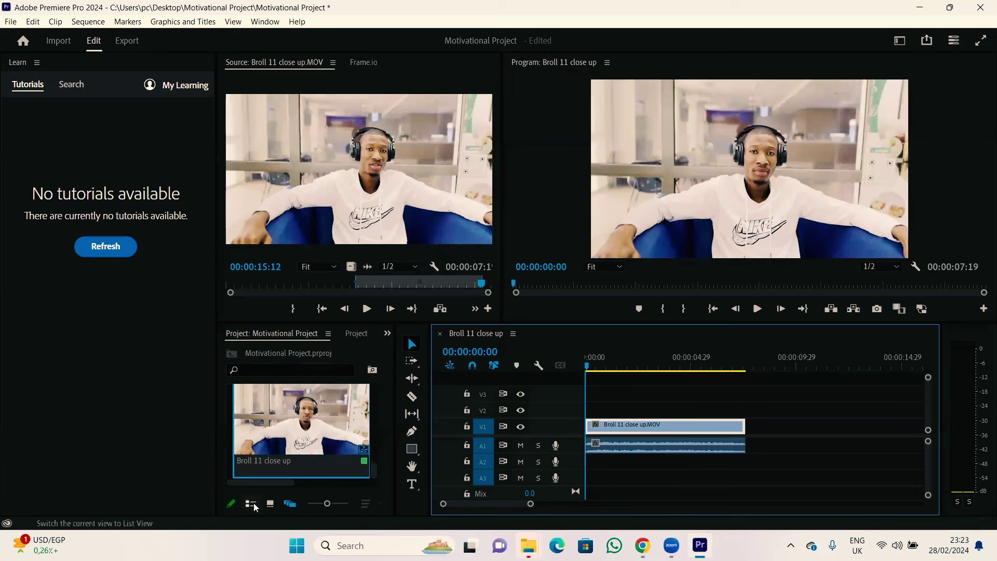
Step: Switch the Project panel to List View and close the import dialog that opens
{"action": "left_click", "coordinate": [255, 504]}
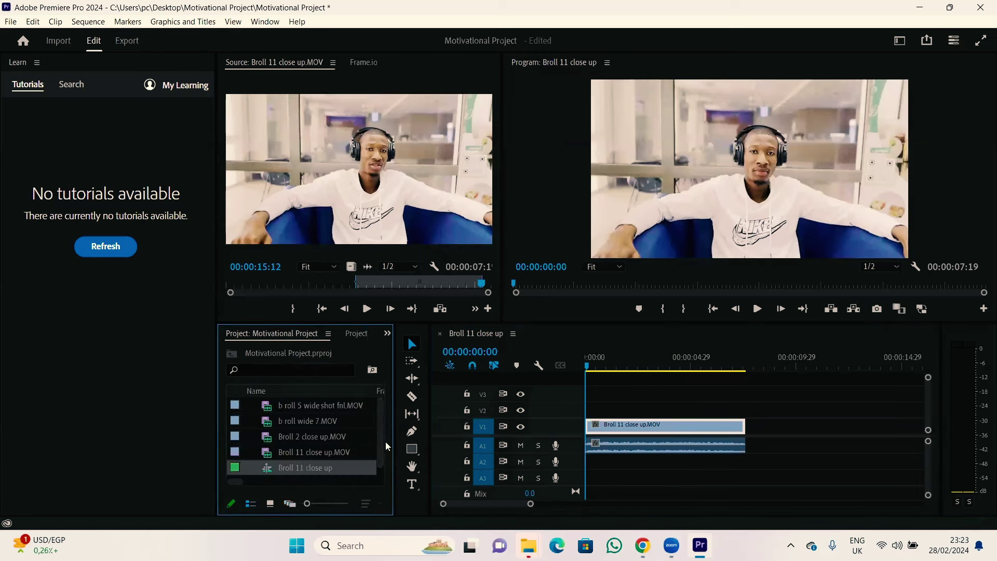
{"action": "double_click", "coordinate": [305, 476]}
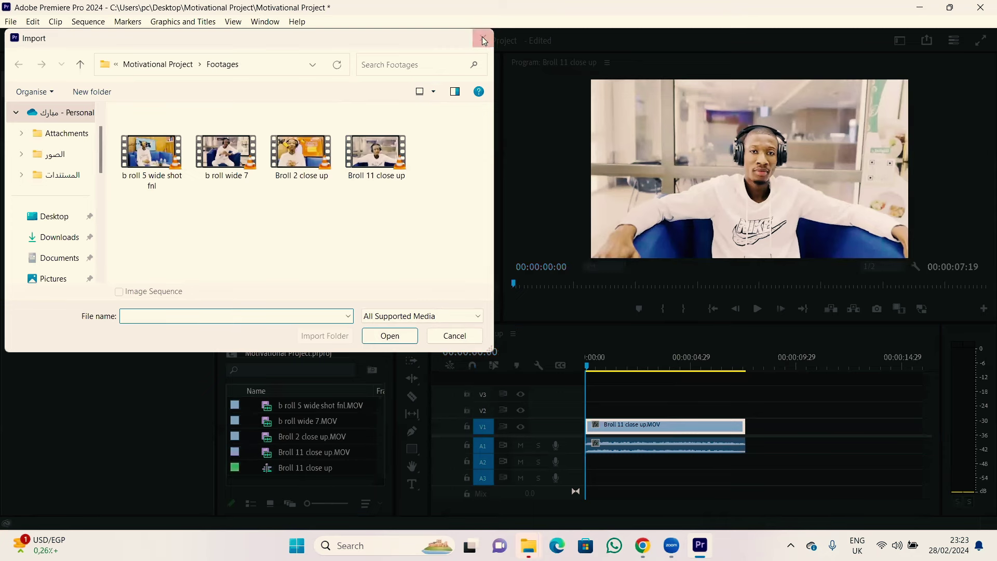
{"action": "left_click", "coordinate": [482, 37]}
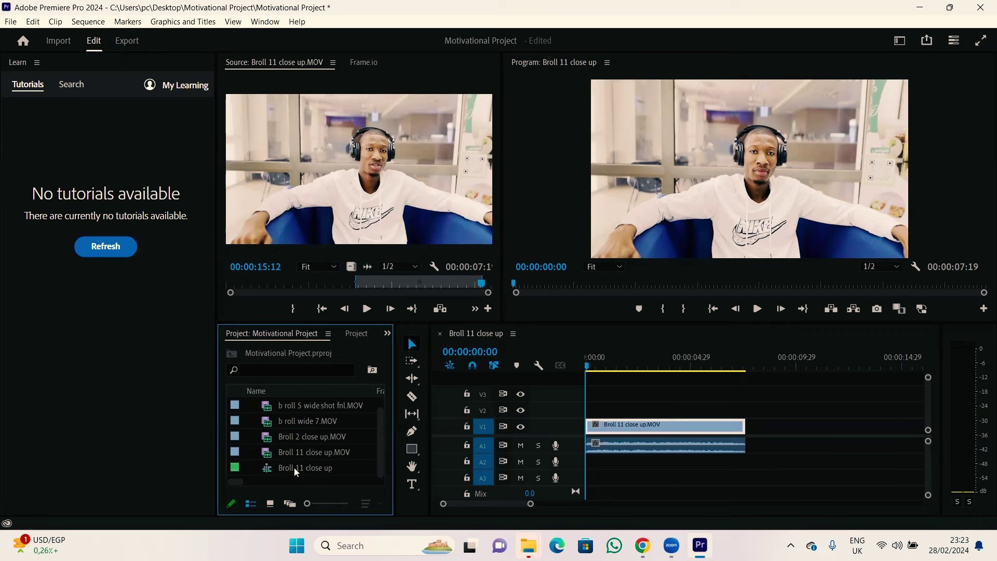
Step: Browse the import dialog up to the Motivational Project folder, then cancel without importing anything
{"action": "key", "text": "ctrl+i"}
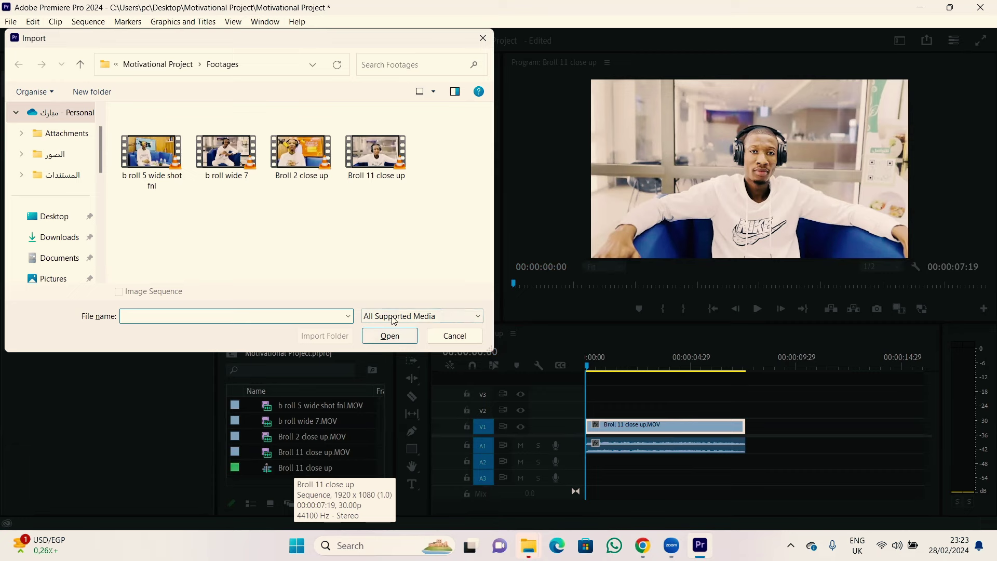
{"action": "left_click", "coordinate": [455, 335]}
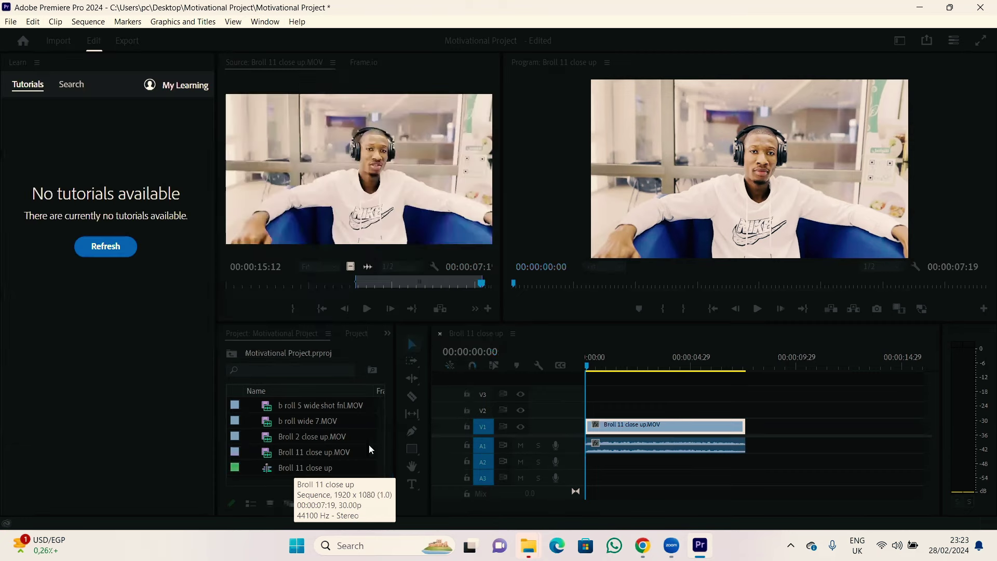
{"action": "double_click", "coordinate": [291, 476]}
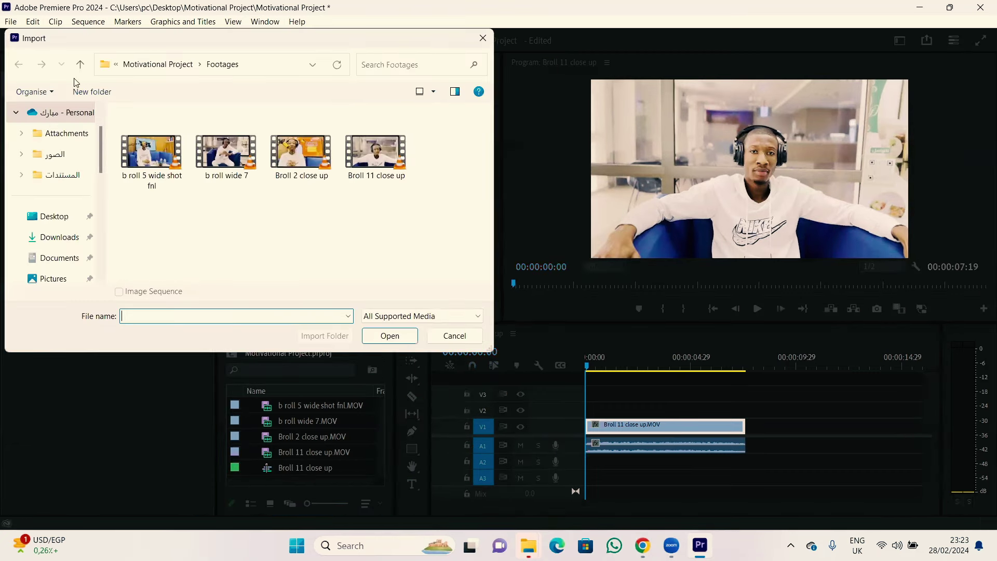
{"action": "left_click", "coordinate": [87, 64]}
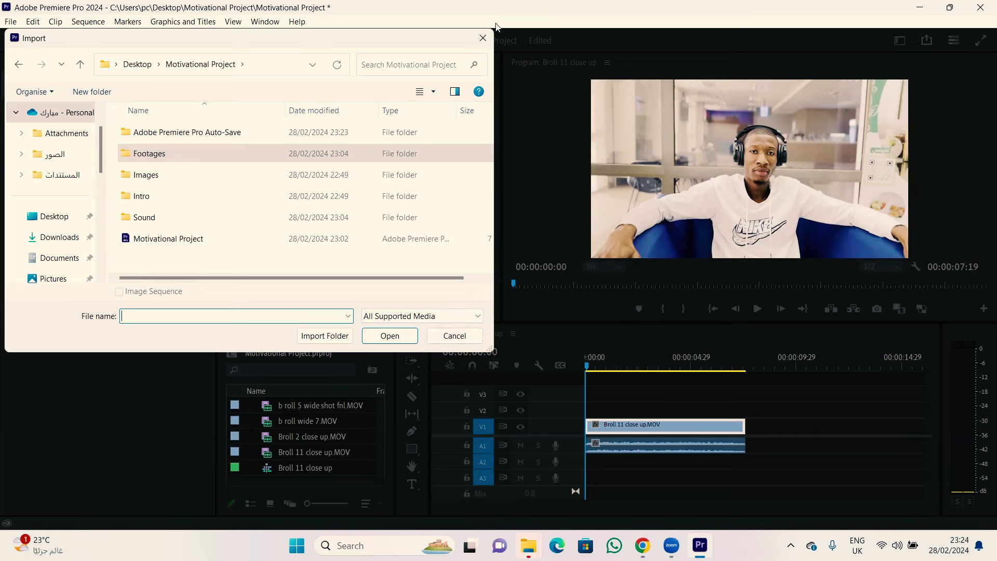
{"action": "left_click", "coordinate": [481, 39]}
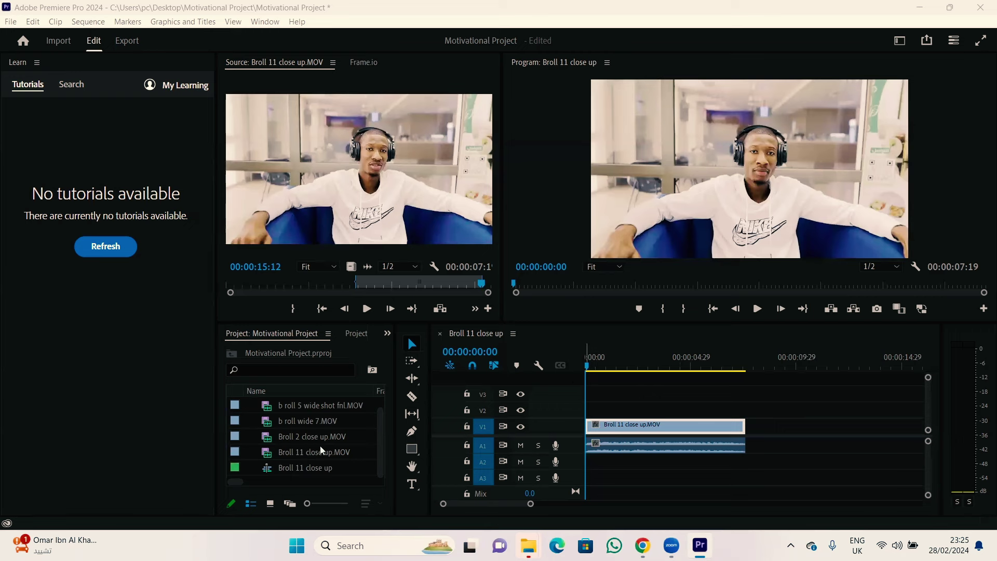
Step: Put Broll 2 close up.MOV's video on V2 from 00:00:01:20 as a cutaway over Broll 11
{"action": "left_click", "coordinate": [298, 467]}
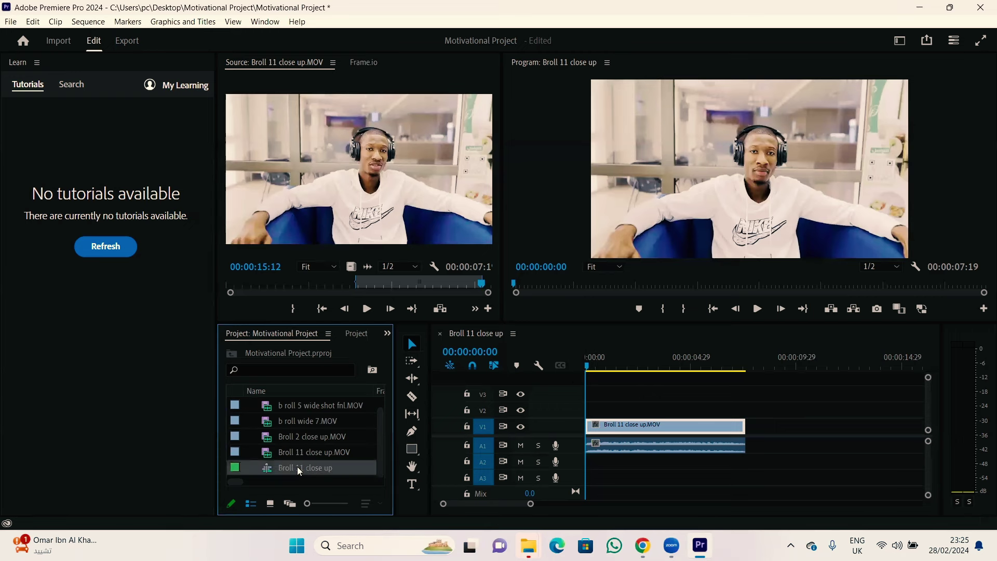
{"action": "left_click_drag", "start_coordinate": [315, 466], "coordinate": [402, 199]}
{"action": "left_click", "coordinate": [319, 434]}
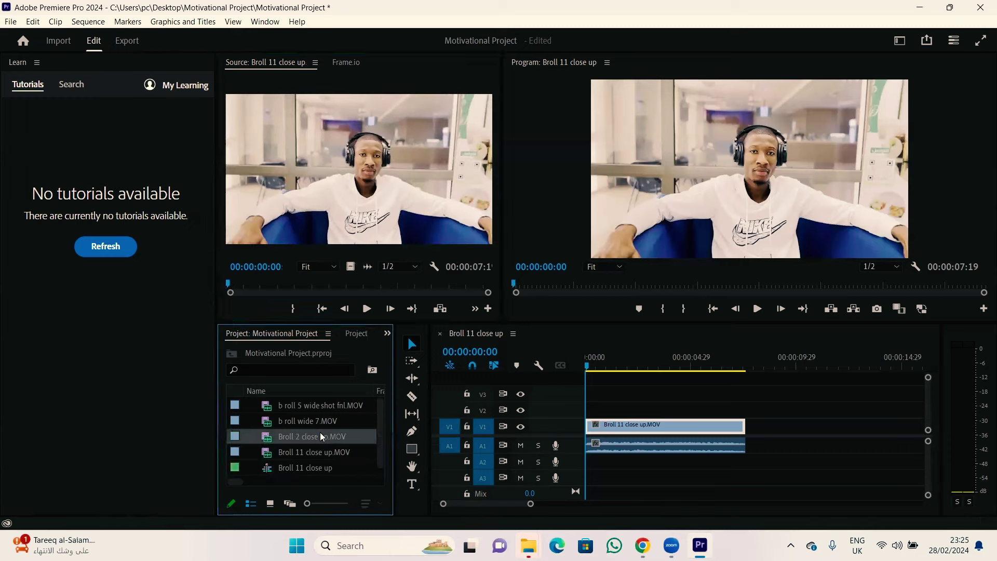
{"action": "double_click", "coordinate": [327, 431]}
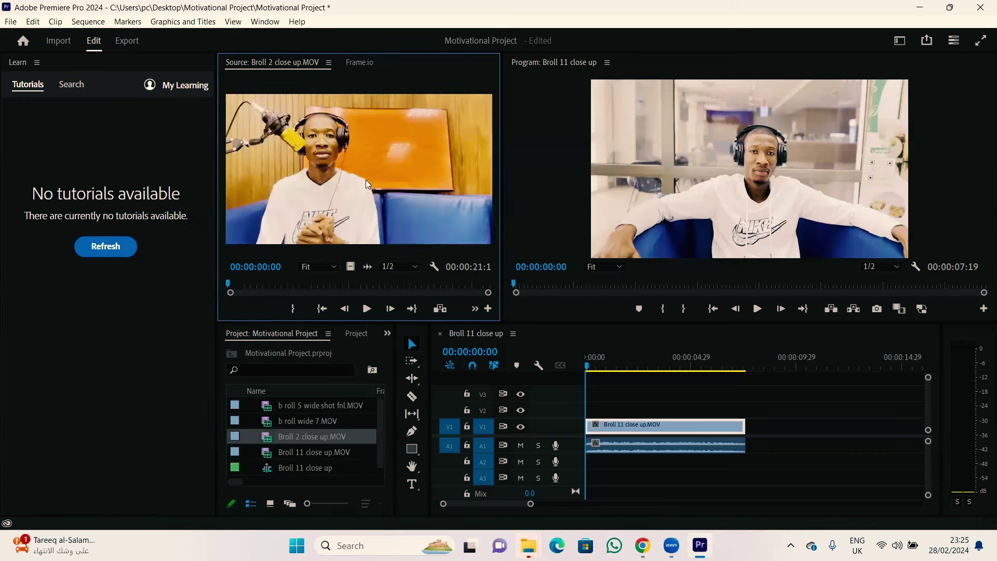
{"action": "left_click_drag", "start_coordinate": [351, 268], "coordinate": [636, 430]}
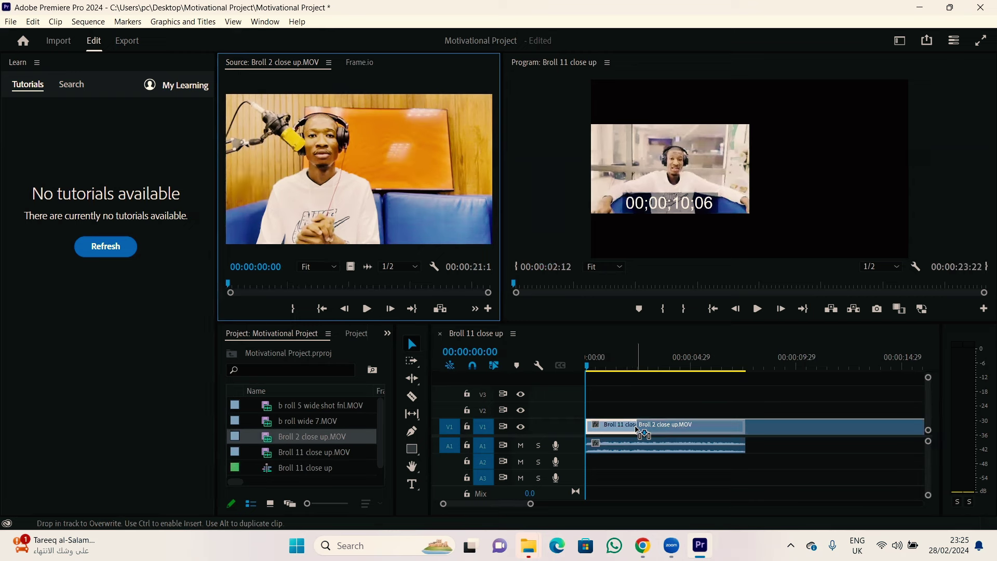
{"action": "left_click_drag", "start_coordinate": [638, 430], "coordinate": [626, 414]}
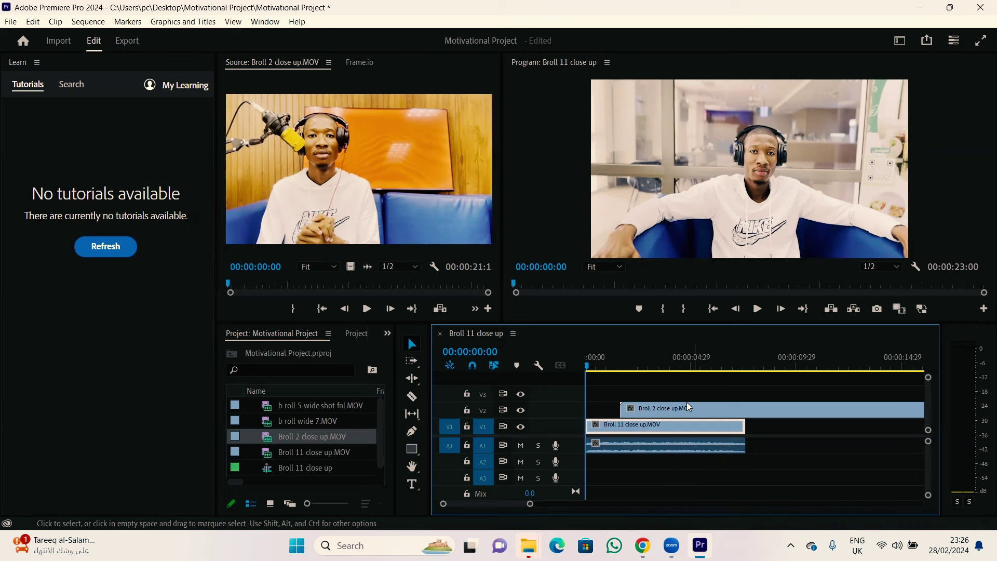
Step: Review the edit, then move the Broll 2 cutaway on V2 to start about 4 seconds in
{"action": "left_click_drag", "start_coordinate": [587, 366], "coordinate": [613, 365]}
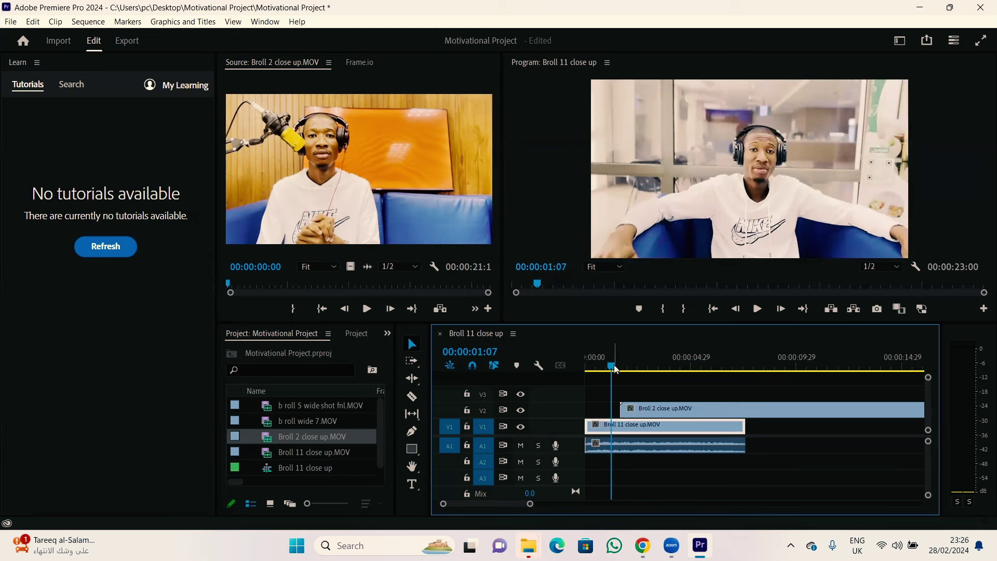
{"action": "left_click_drag", "start_coordinate": [616, 369], "coordinate": [580, 379]}
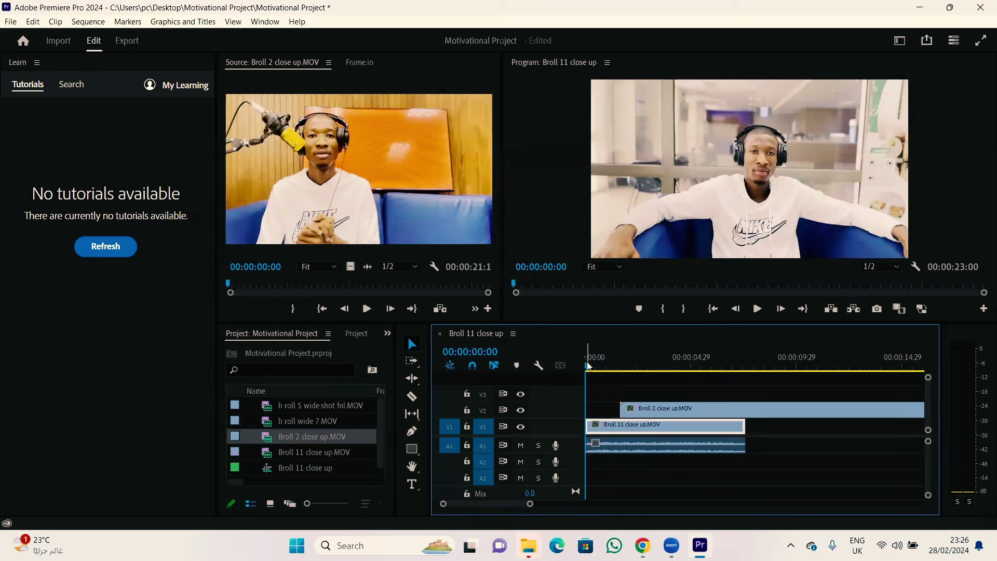
{"action": "left_click_drag", "start_coordinate": [589, 370], "coordinate": [699, 387]}
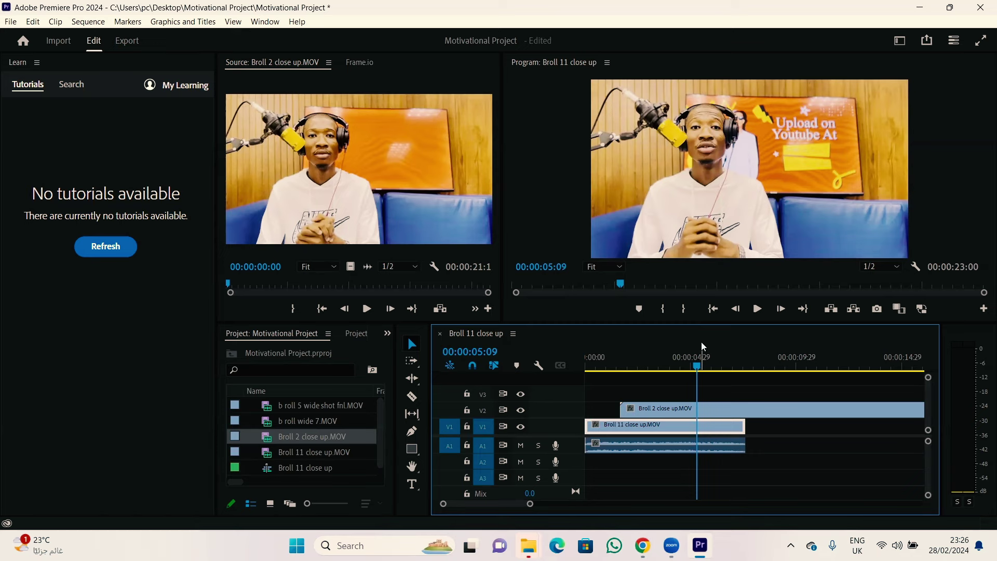
{"action": "left_click_drag", "start_coordinate": [717, 410], "coordinate": [850, 423]}
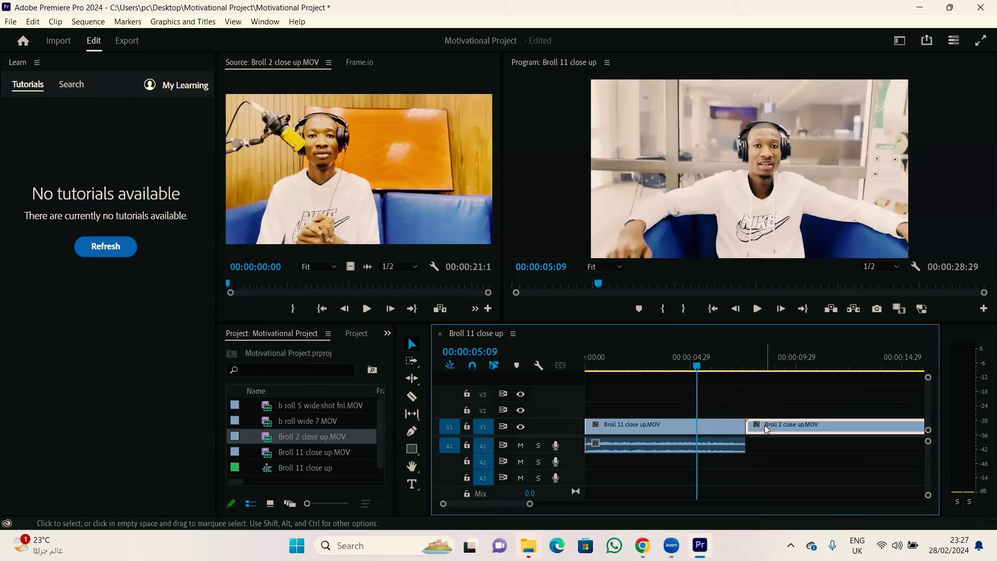
{"action": "left_click_drag", "start_coordinate": [764, 426], "coordinate": [598, 425]}
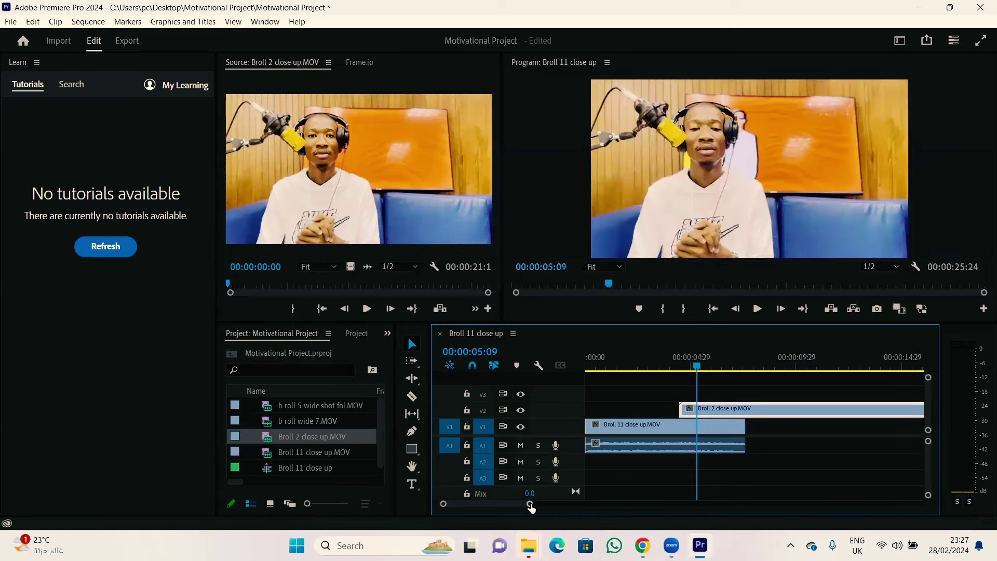
Step: Trim the end of the Broll 2 cutaway on V2 to about 1 second 16 frames
{"action": "left_click_drag", "start_coordinate": [531, 506], "coordinate": [601, 505]}
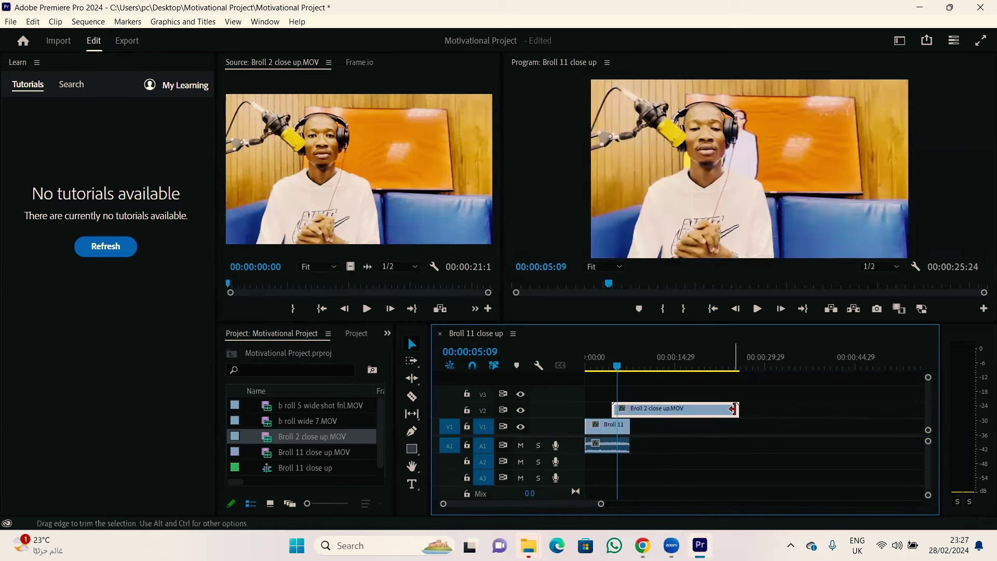
{"action": "left_click_drag", "start_coordinate": [741, 409], "coordinate": [624, 401]}
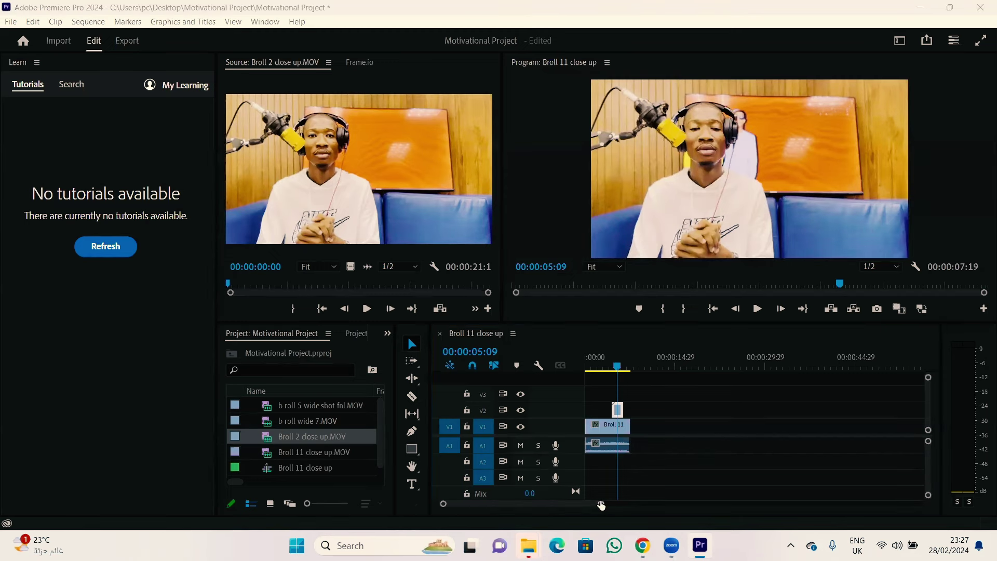
{"action": "left_click_drag", "start_coordinate": [601, 503], "coordinate": [515, 500]}
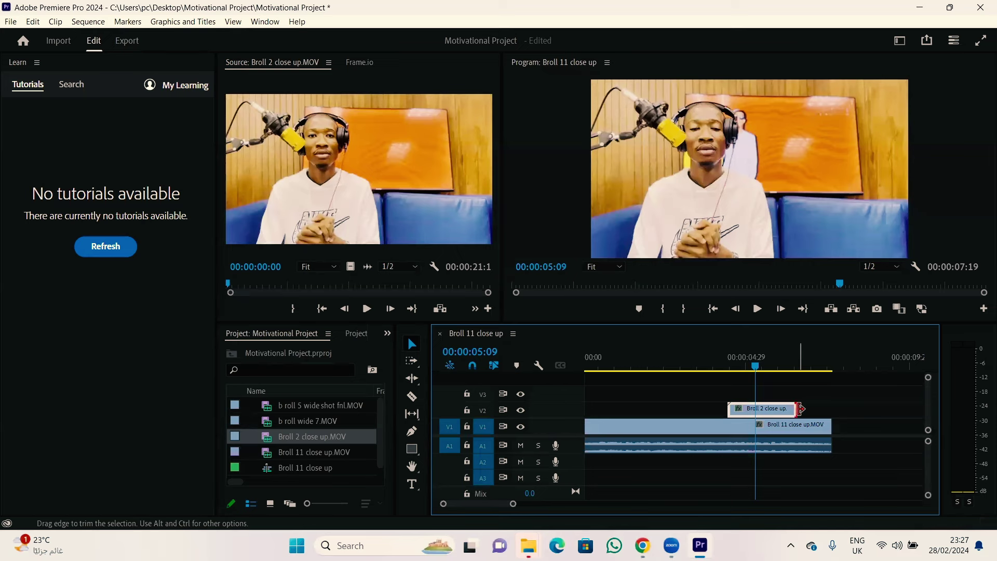
{"action": "left_click_drag", "start_coordinate": [801, 409], "coordinate": [771, 409]}
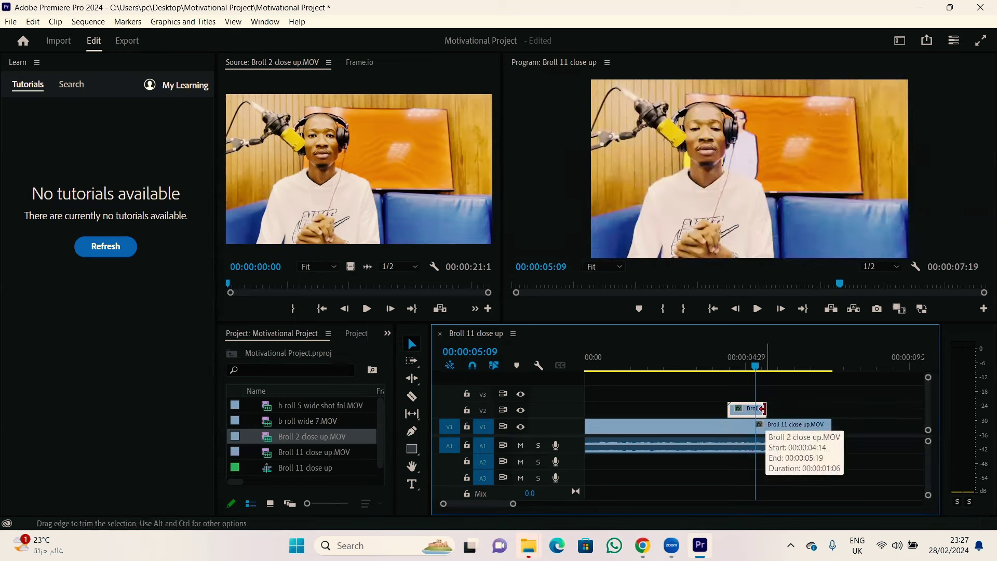
{"action": "left_click_drag", "start_coordinate": [762, 409], "coordinate": [748, 411]}
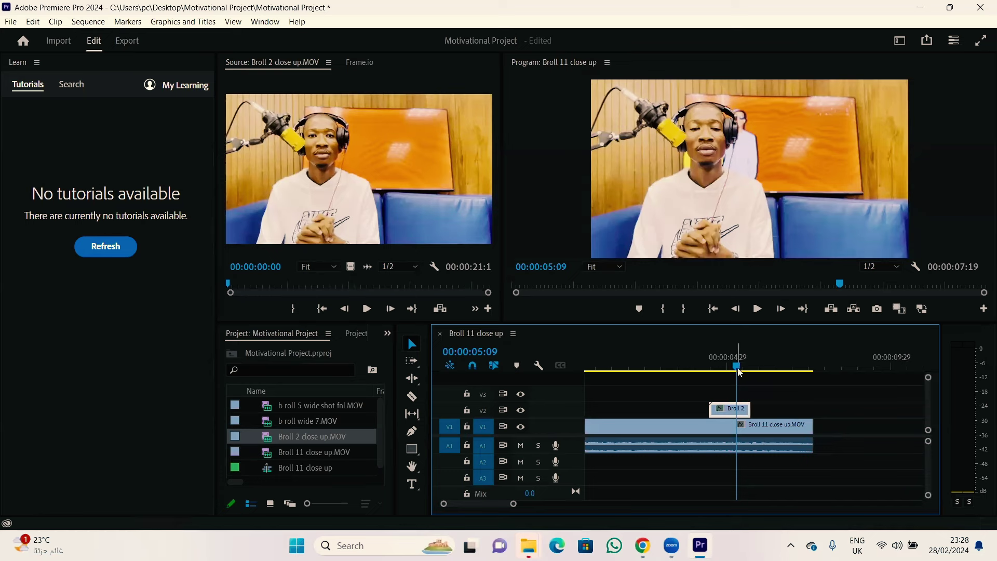
{"action": "left_click_drag", "start_coordinate": [735, 365], "coordinate": [774, 378]}
{"action": "left_click", "coordinate": [739, 410]}
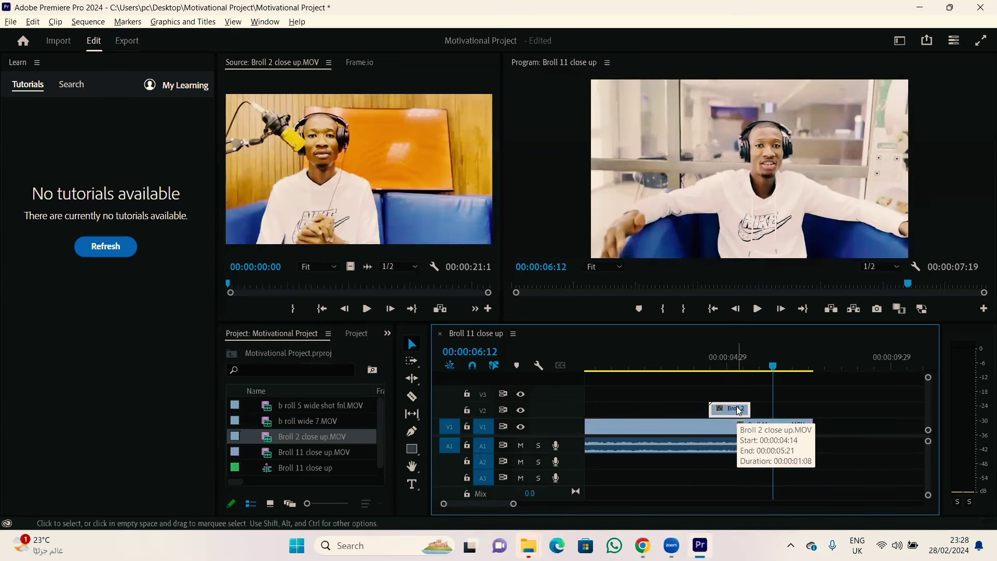
{"action": "left_click_drag", "start_coordinate": [739, 409], "coordinate": [810, 409]}
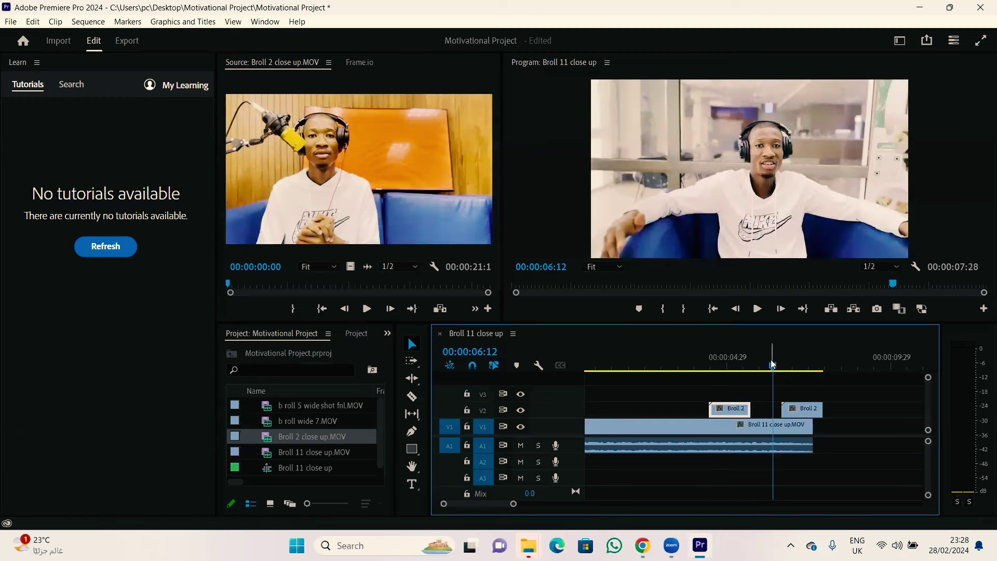
{"action": "left_click_drag", "start_coordinate": [791, 410], "coordinate": [766, 409]}
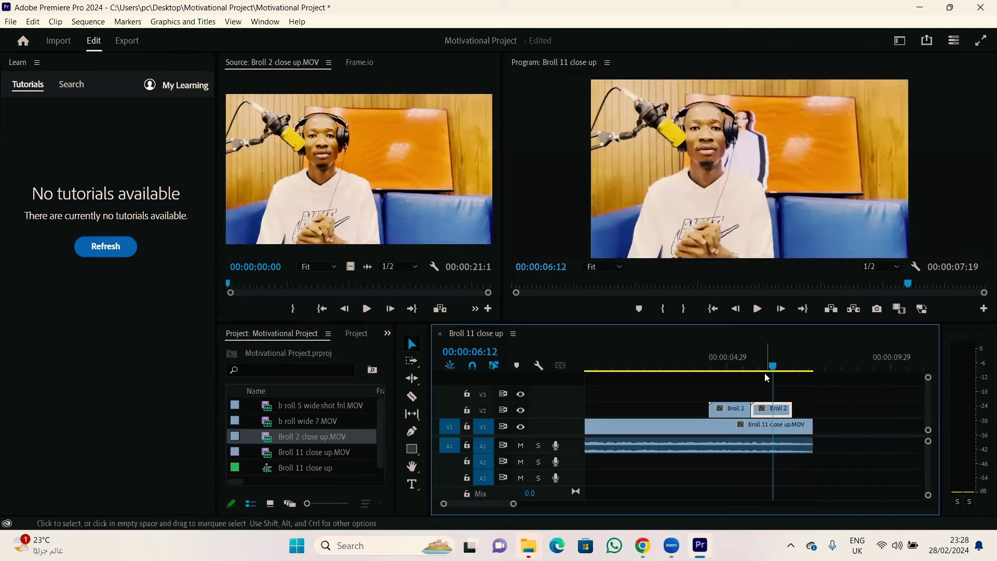
{"action": "key", "text": "Right"}
{"action": "left_click_drag", "start_coordinate": [769, 366], "coordinate": [733, 362]}
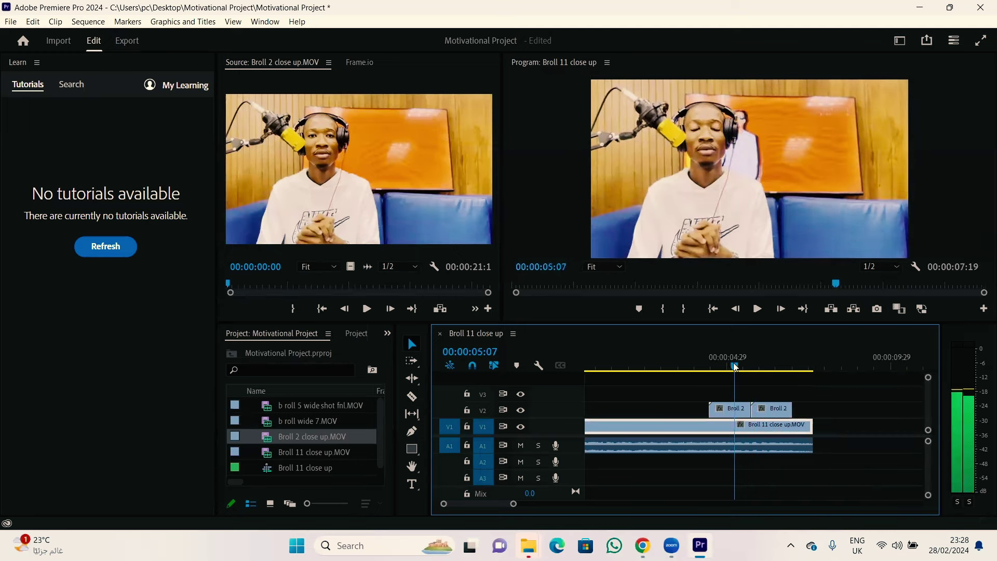
{"action": "left_click_drag", "start_coordinate": [769, 411], "coordinate": [789, 409]}
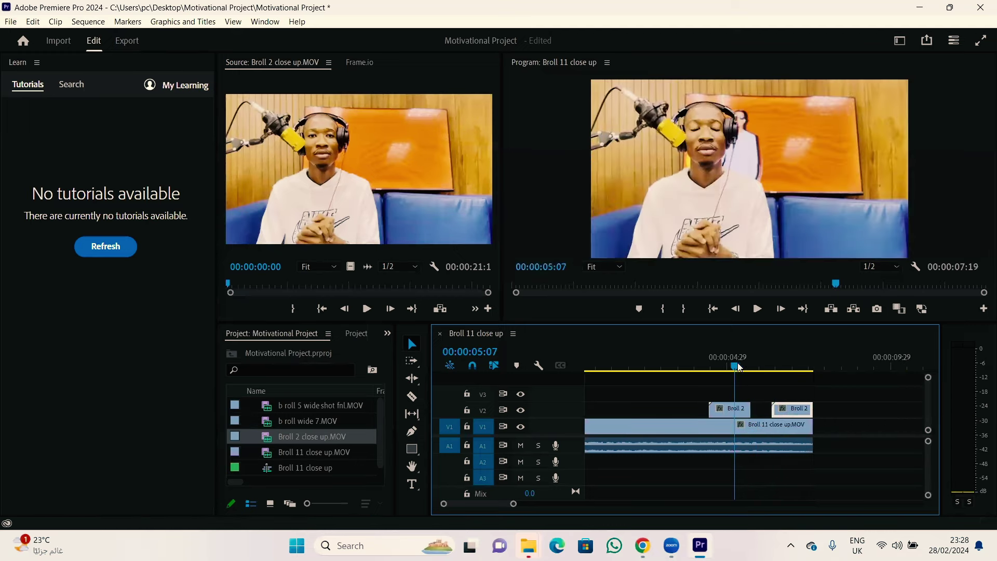
{"action": "key", "text": "space"}
{"action": "left_click_drag", "start_coordinate": [764, 375], "coordinate": [702, 380]}
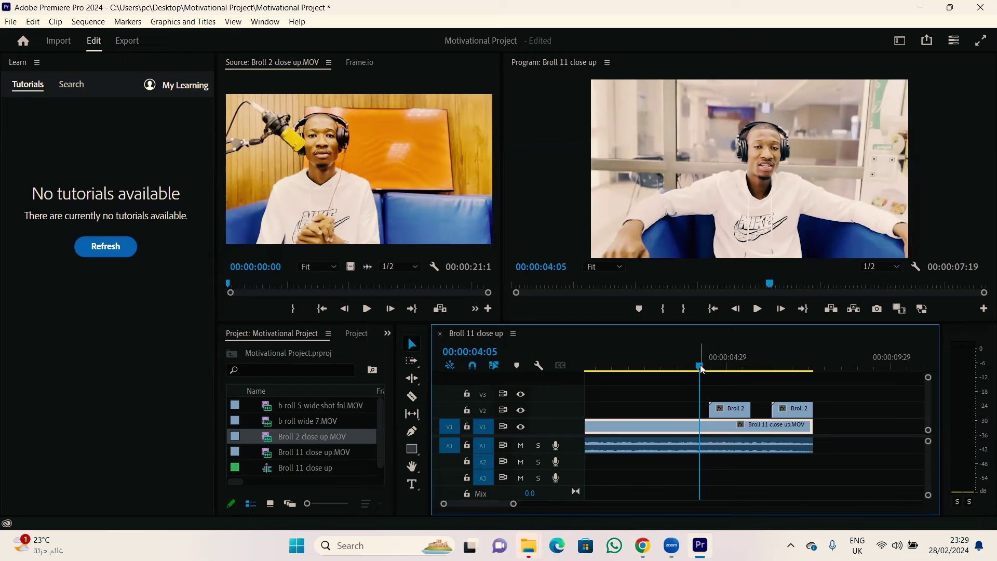
{"action": "left_click_drag", "start_coordinate": [701, 369], "coordinate": [711, 370]}
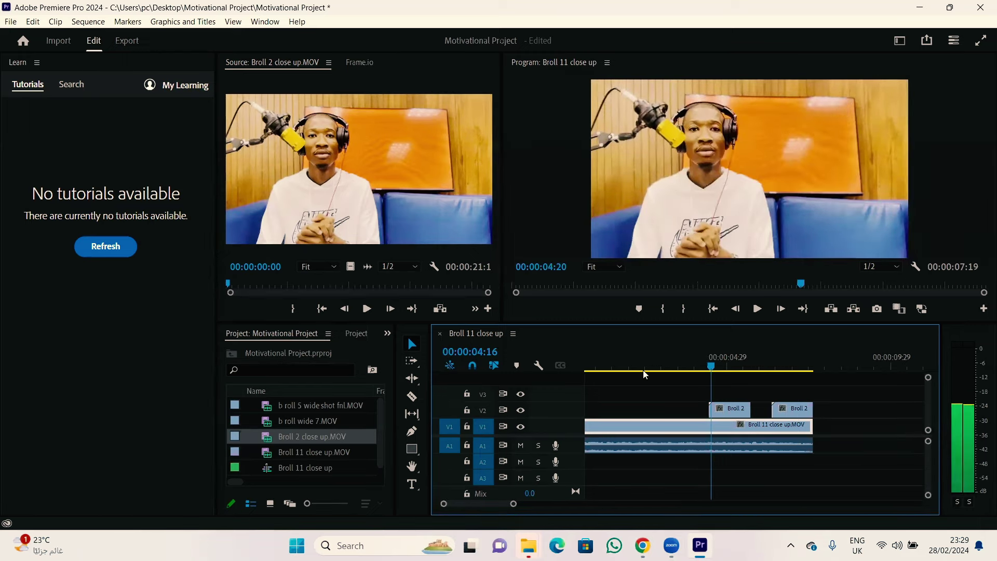
{"action": "left_click", "coordinate": [593, 370]}
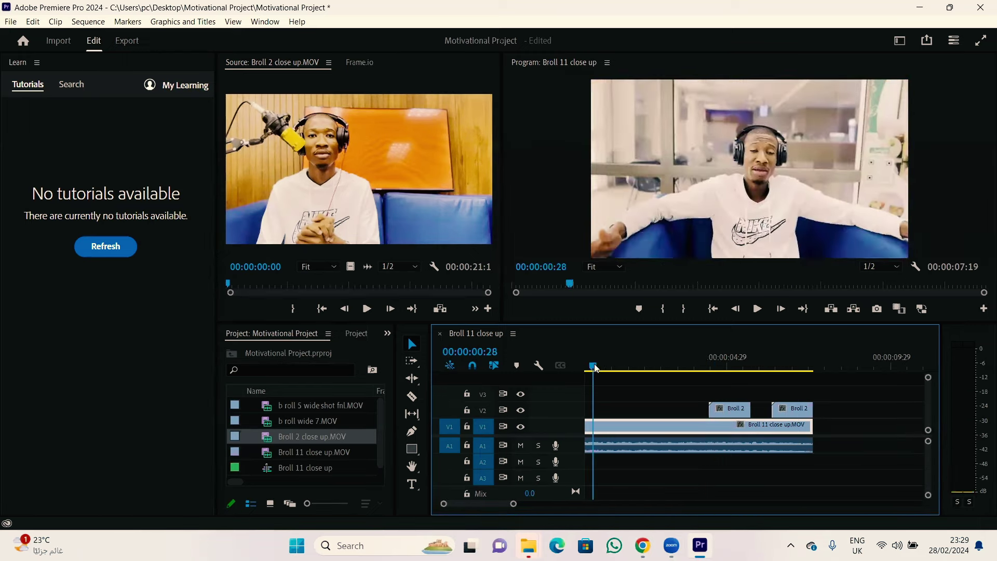
{"action": "left_click", "coordinate": [788, 407]}
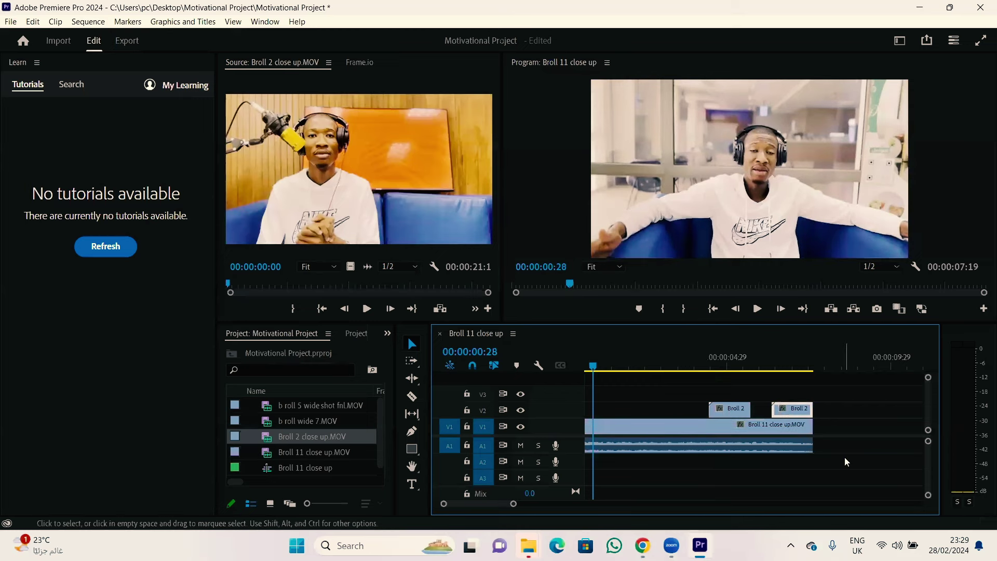
{"action": "key", "text": "Delete"}
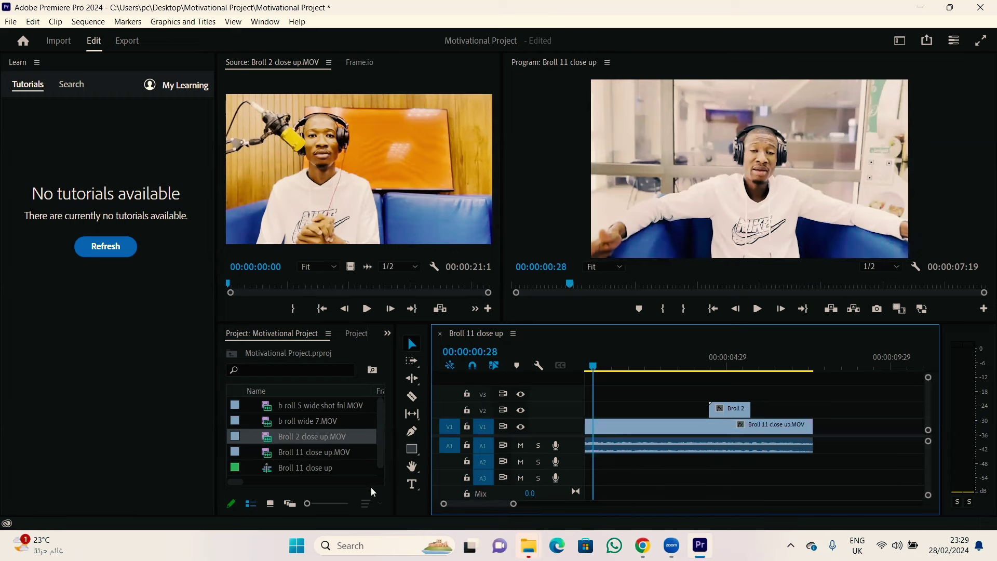
Step: Import Soundtrack.mp3 from Motivational Project > Sound and load it in the Source Monitor
{"action": "left_click", "coordinate": [334, 479]}
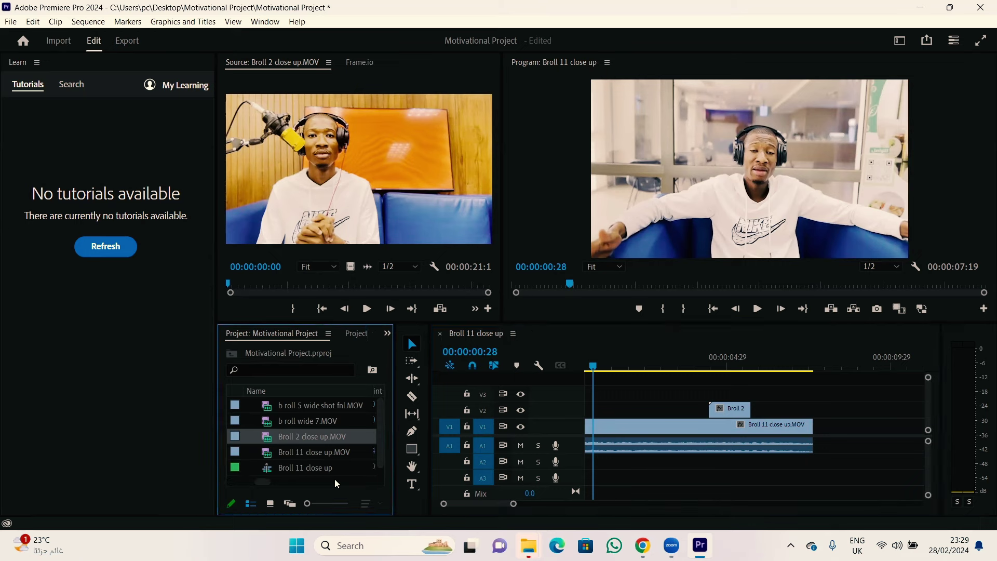
{"action": "left_click_drag", "start_coordinate": [267, 482], "coordinate": [232, 481]}
{"action": "double_click", "coordinate": [291, 475]}
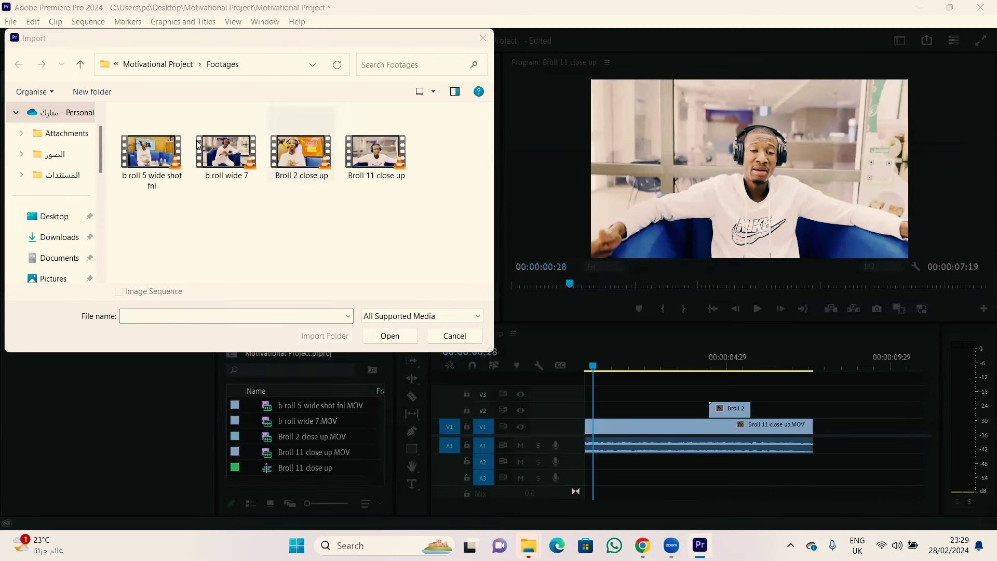
{"action": "left_click", "coordinate": [81, 64]}
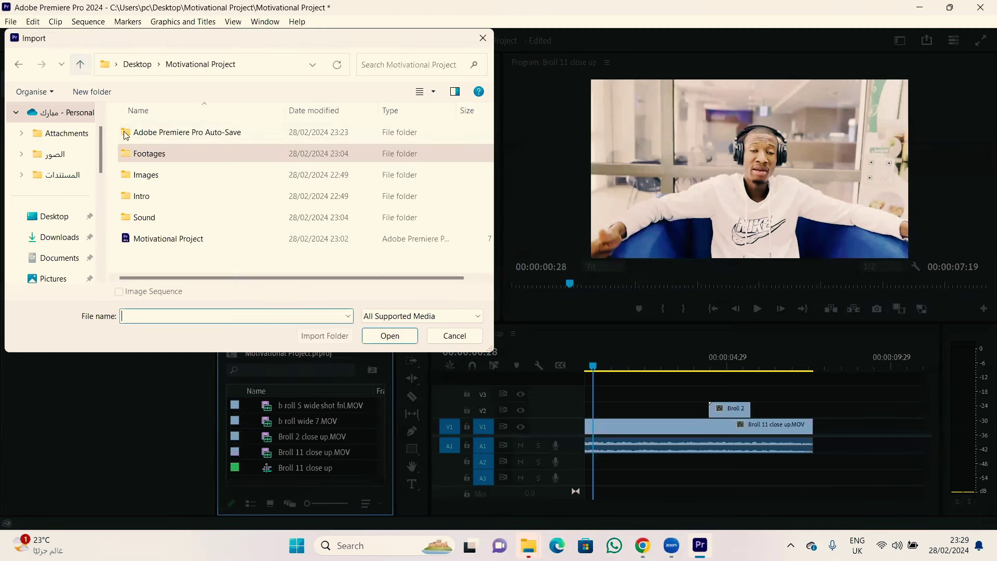
{"action": "double_click", "coordinate": [144, 220]}
{"action": "left_click", "coordinate": [162, 134]}
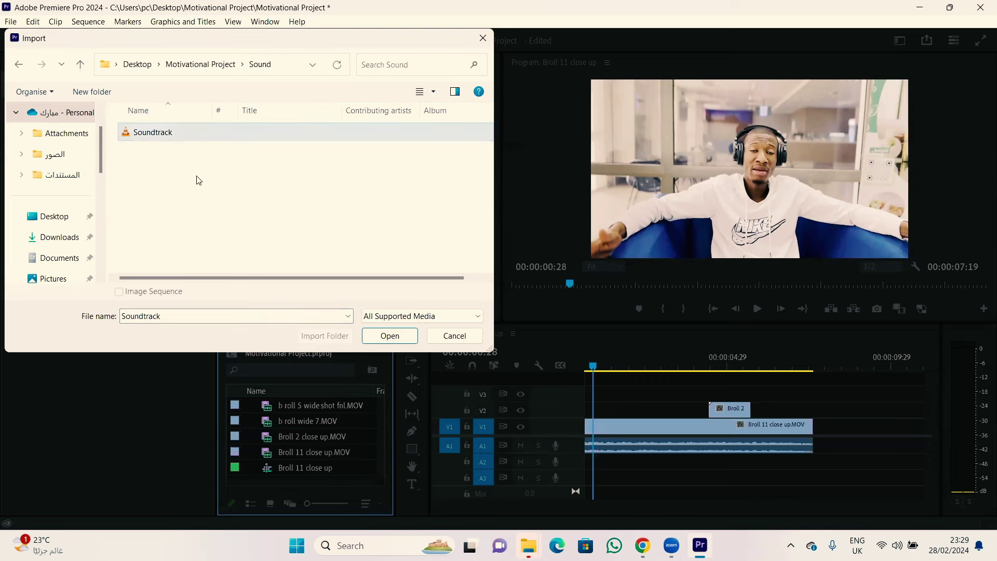
{"action": "left_click", "coordinate": [379, 337]}
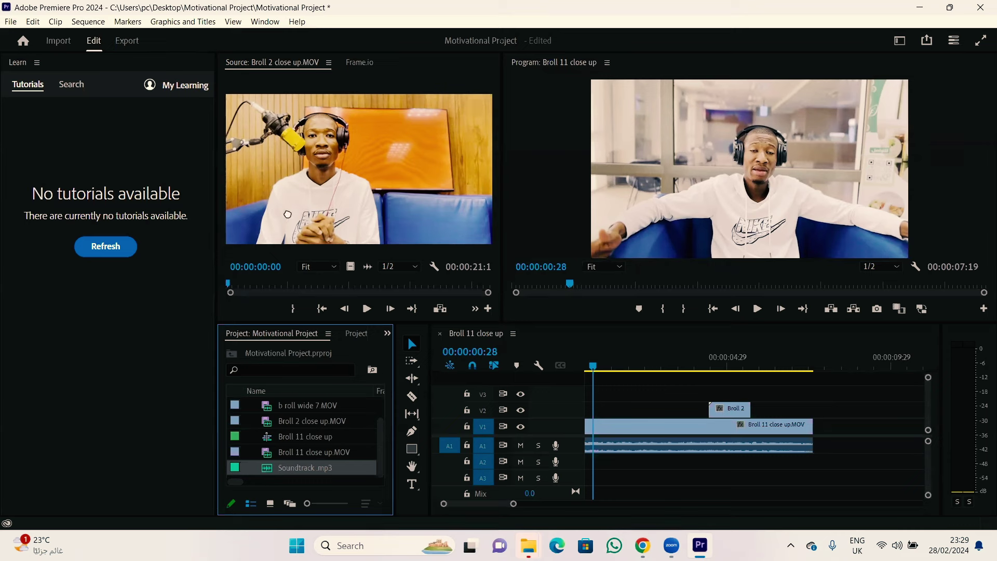
{"action": "left_click_drag", "start_coordinate": [300, 217], "coordinate": [298, 213]}
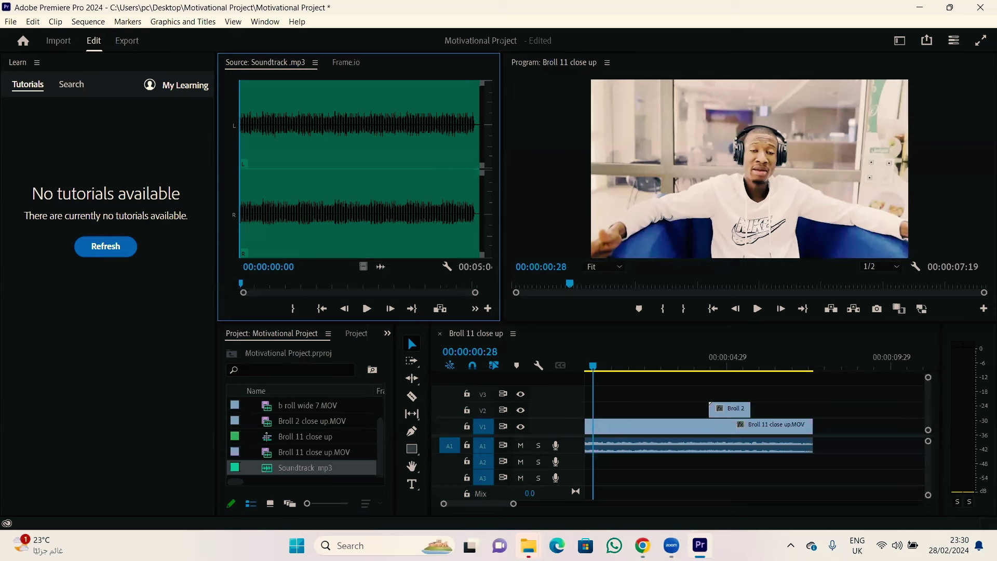
Step: Play Soundtrack.mp3, set the Windows volume from about 15 to 33, and scrub the source ruler
{"action": "key", "text": "space"}
{"action": "left_click", "coordinate": [903, 545]}
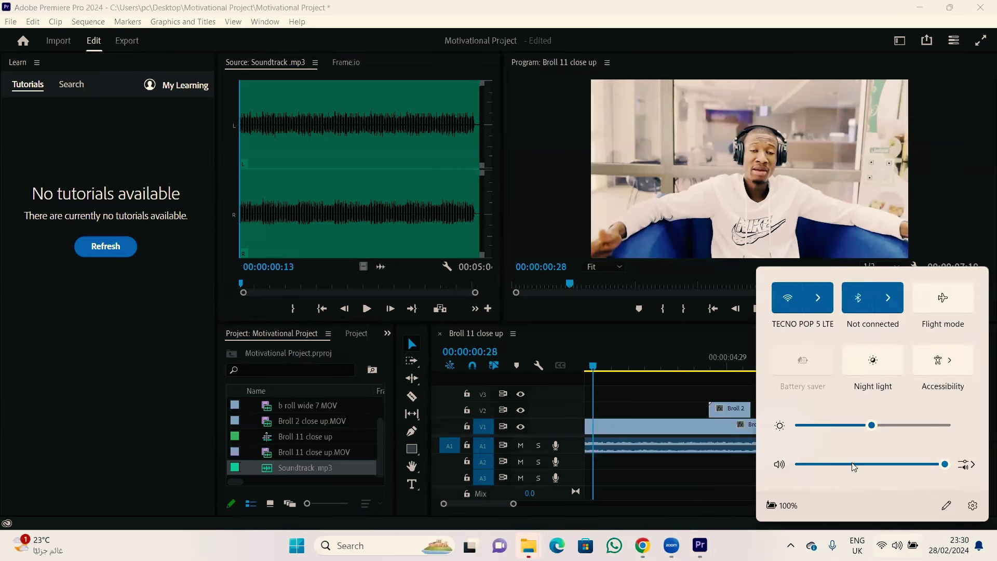
{"action": "left_click_drag", "start_coordinate": [853, 465], "coordinate": [822, 465]}
{"action": "left_click", "coordinate": [367, 310]}
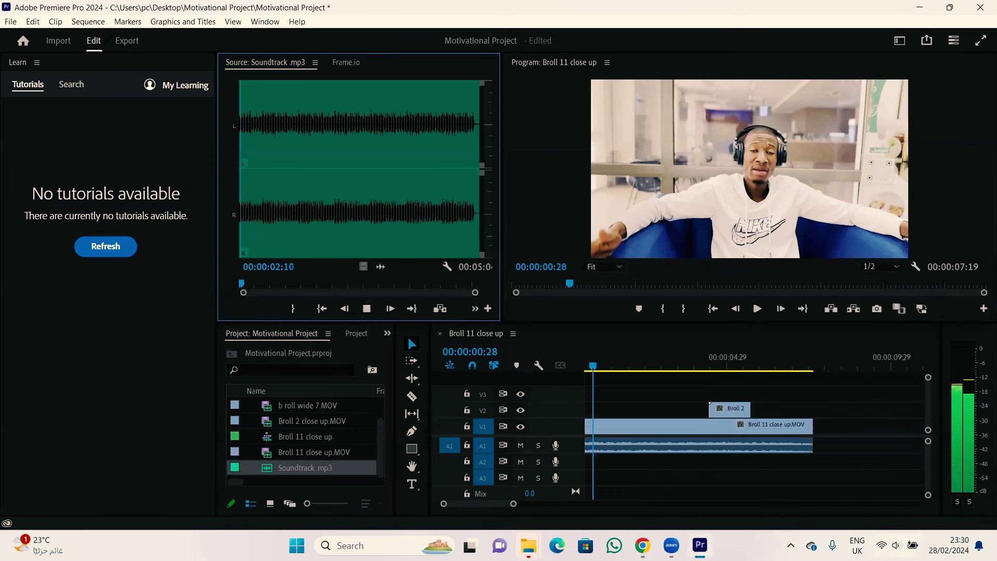
{"action": "left_click", "coordinate": [902, 546]}
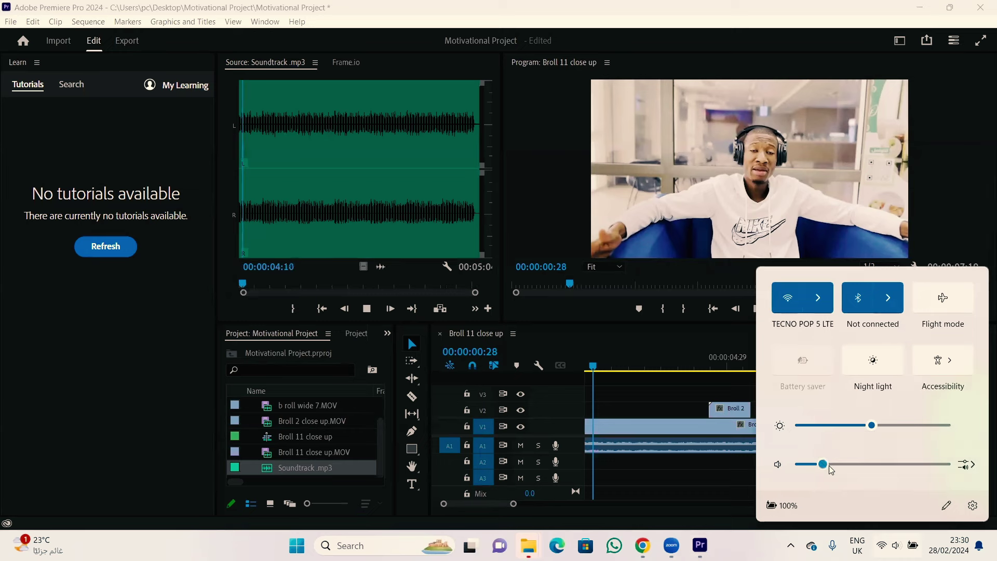
{"action": "left_click_drag", "start_coordinate": [829, 467], "coordinate": [855, 467]}
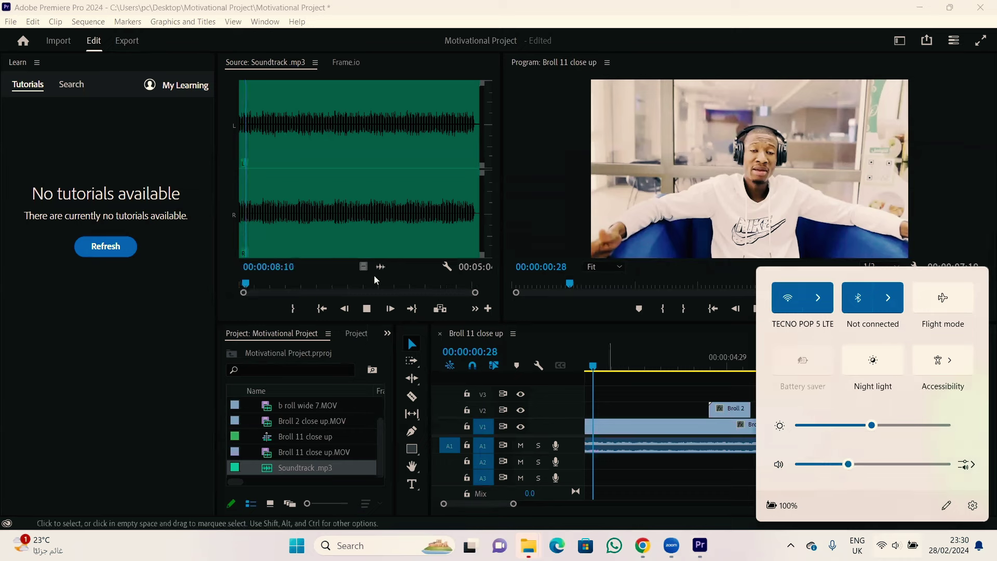
{"action": "left_click", "coordinate": [418, 271]}
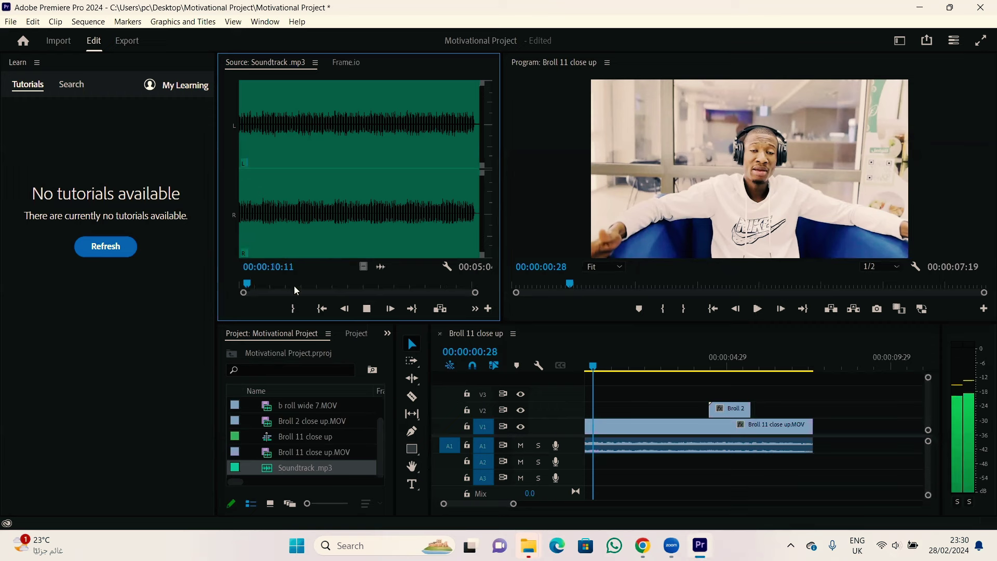
{"action": "left_click_drag", "start_coordinate": [246, 283], "coordinate": [227, 283]}
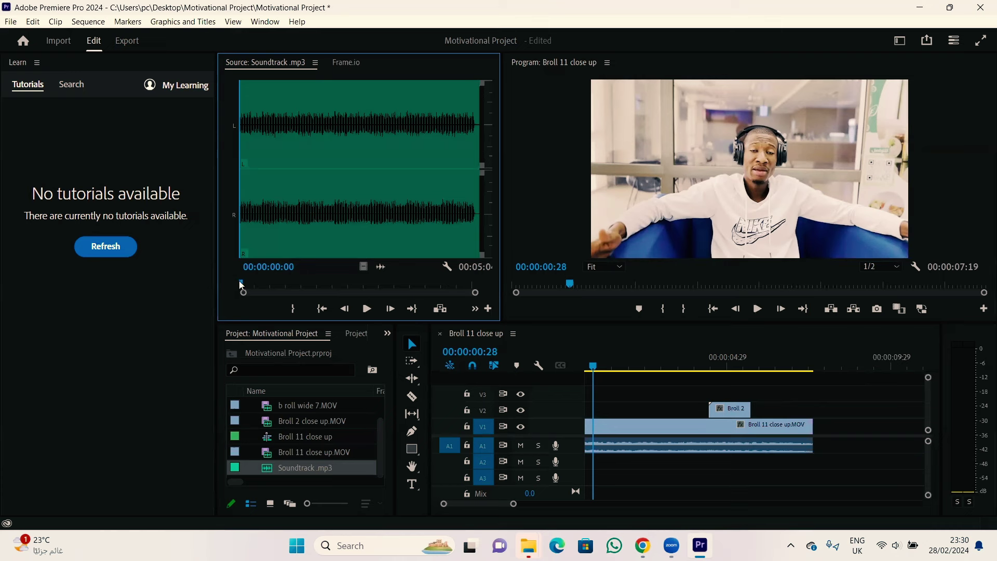
{"action": "left_click_drag", "start_coordinate": [240, 282], "coordinate": [349, 297]}
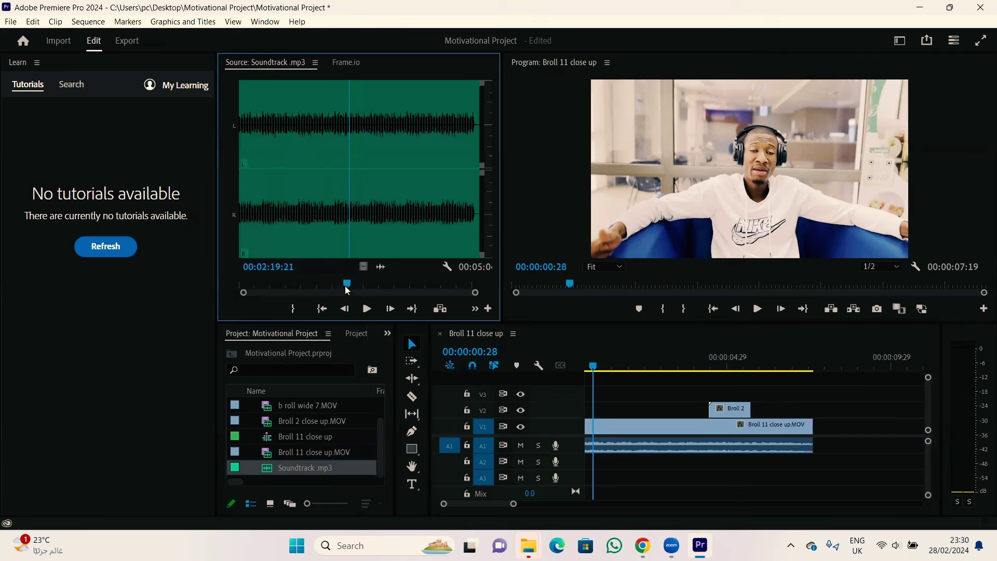
Step: In the Source Monitor, mark Soundtrack.mp3 In at 00:01:22:02 and Out at 00:03:22:17
{"action": "key", "text": "Home"}
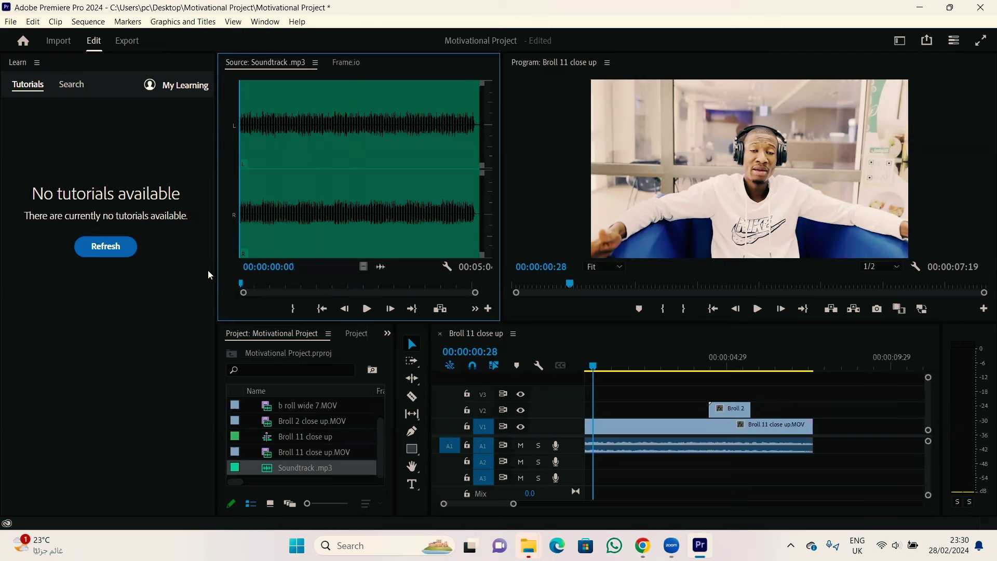
{"action": "mouse_move", "coordinate": [268, 289]}
{"action": "left_mouse_down"}
{"action": "mouse_move", "coordinate": [312, 307]}
{"action": "mouse_move", "coordinate": [347, 286]}
{"action": "mouse_move", "coordinate": [369, 287]}
{"action": "mouse_move", "coordinate": [340, 285]}
{"action": "left_mouse_up"}
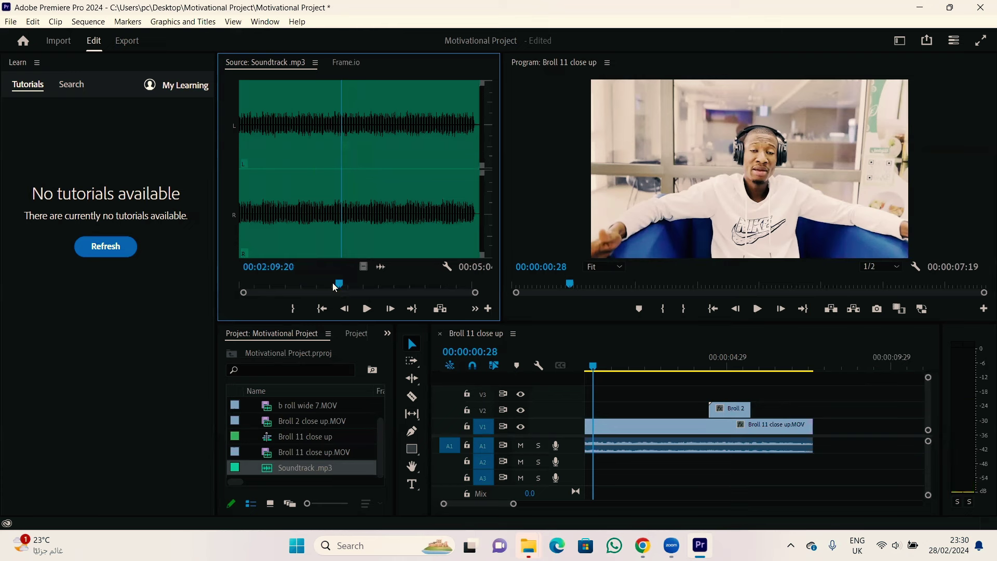
{"action": "key", "text": "i"}
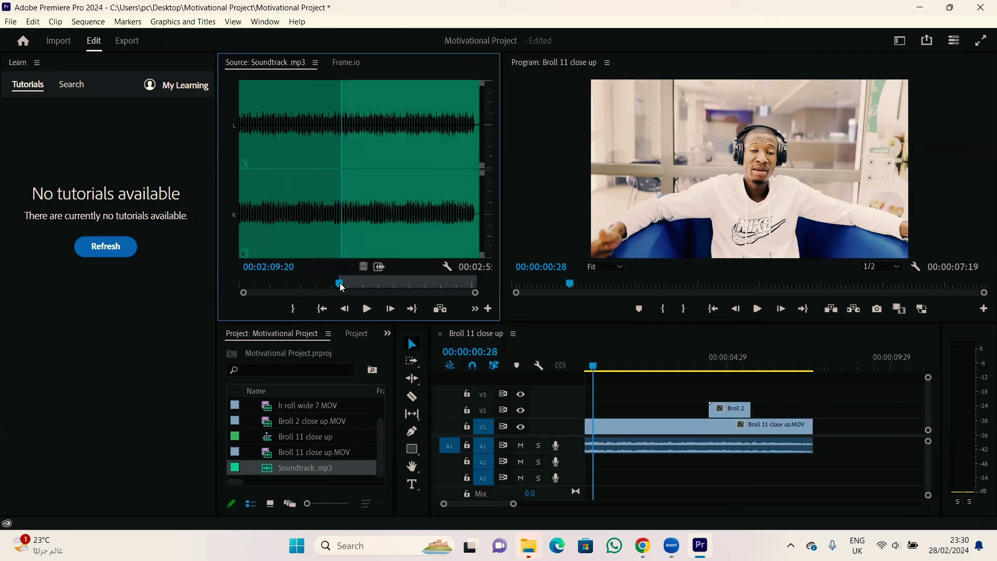
{"action": "left_click_drag", "start_coordinate": [342, 287], "coordinate": [303, 278]}
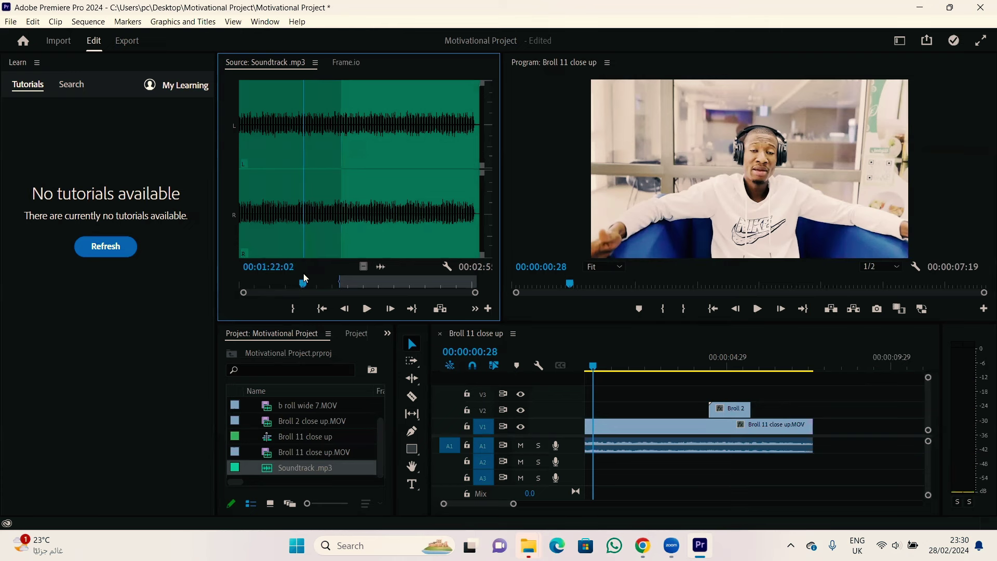
{"action": "key", "text": "i"}
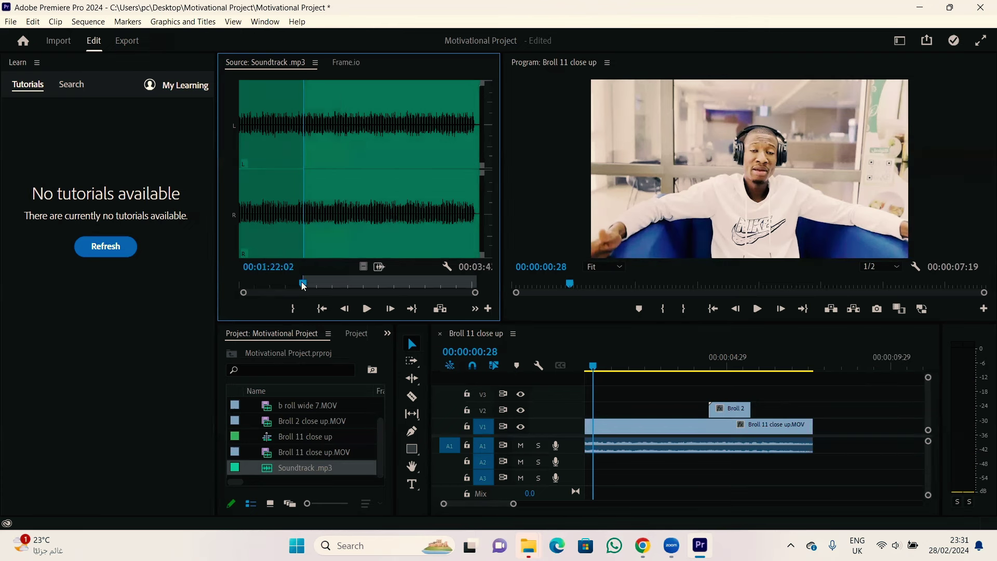
{"action": "left_click_drag", "start_coordinate": [303, 285], "coordinate": [395, 295]}
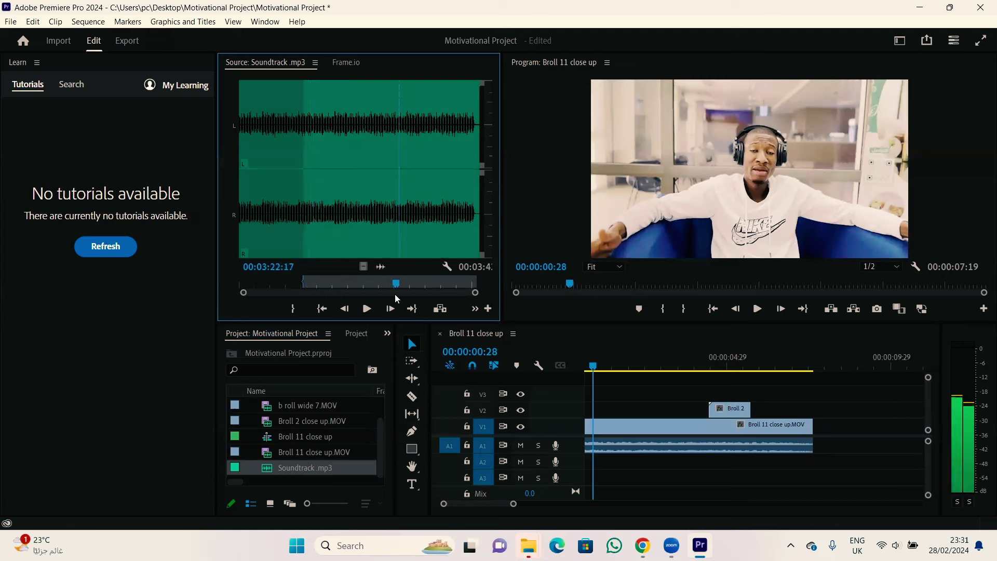
{"action": "key", "text": "o"}
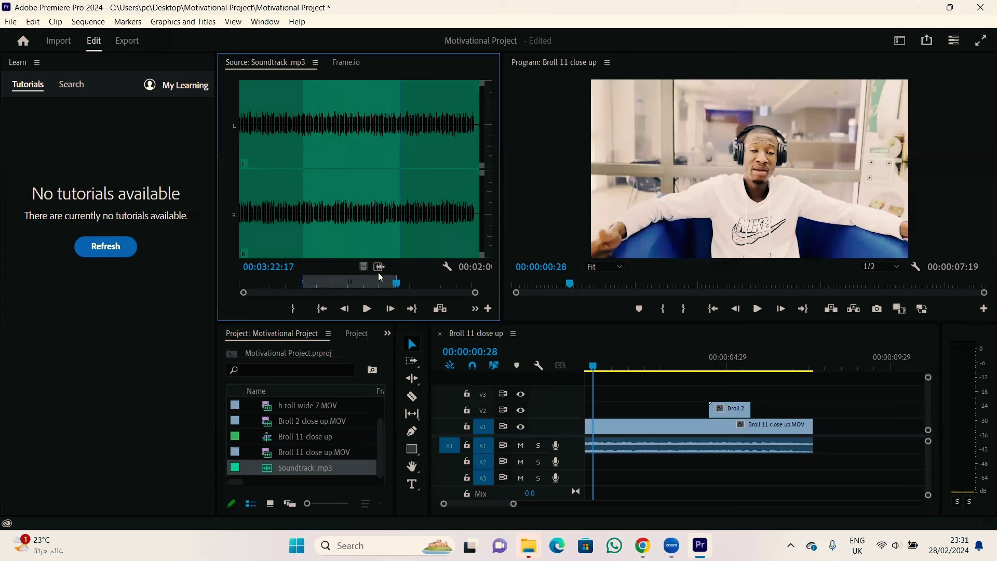
Step: Place the marked soundtrack audio on A2 and trim its end to 00:00:07:19
{"action": "left_click_drag", "start_coordinate": [378, 266], "coordinate": [574, 463]}
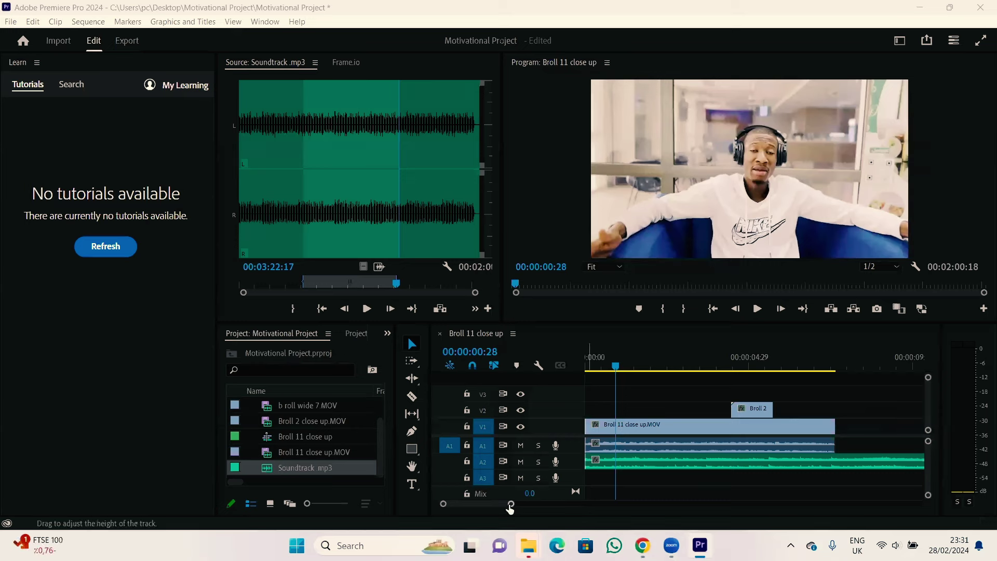
{"action": "left_click_drag", "start_coordinate": [510, 507], "coordinate": [886, 510]}
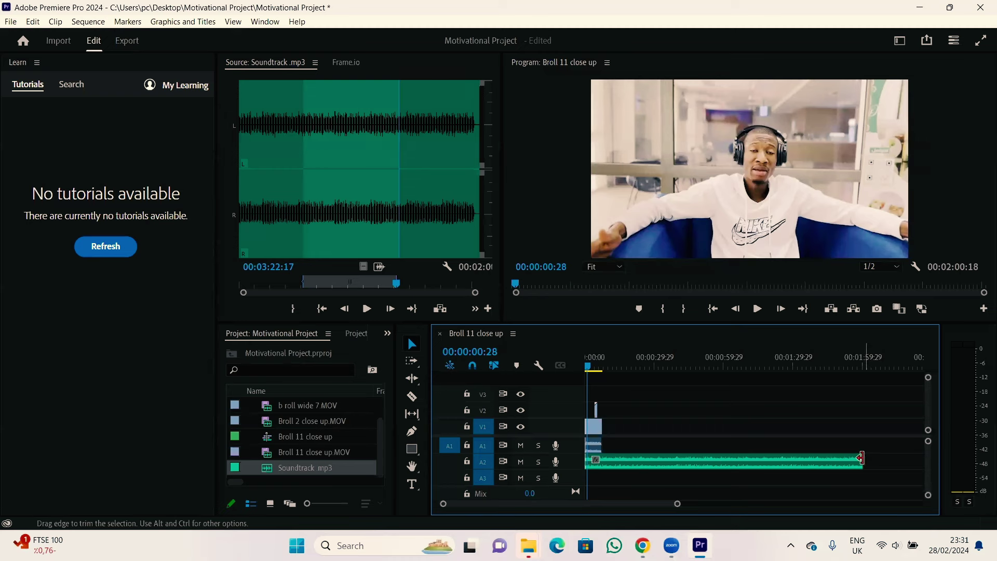
{"action": "left_click_drag", "start_coordinate": [857, 457], "coordinate": [600, 462]}
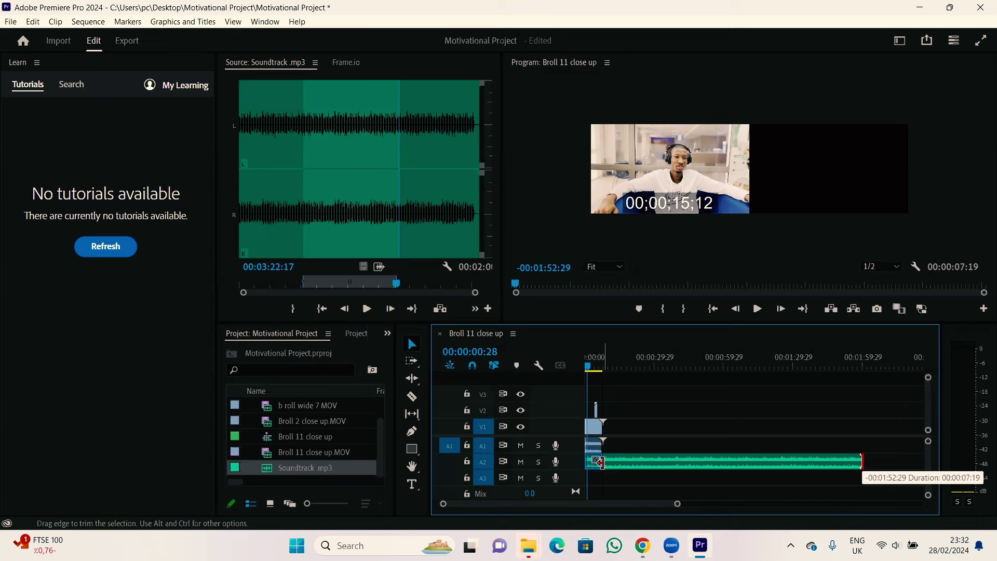
{"action": "left_click_drag", "start_coordinate": [600, 462], "coordinate": [599, 462]}
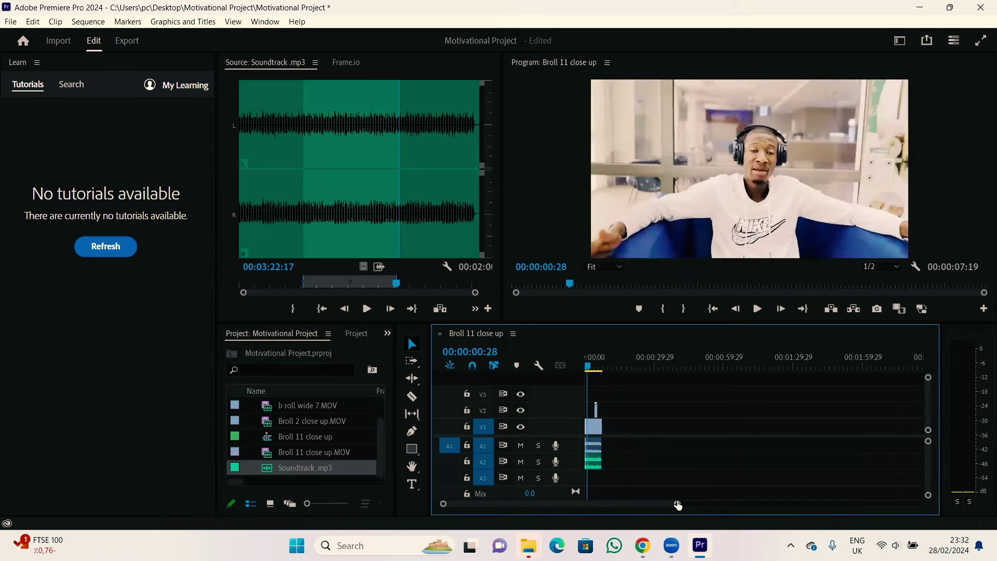
Step: Mark the full sequence with X and play it from the start through 00:00:07:10
{"action": "left_click_drag", "start_coordinate": [677, 504], "coordinate": [606, 509]}
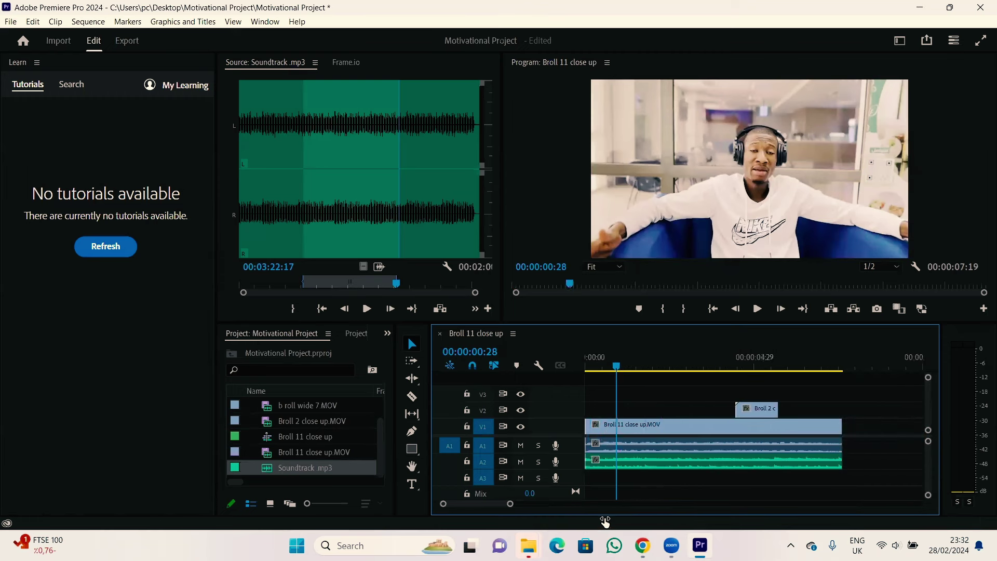
{"action": "left_click_drag", "start_coordinate": [617, 366], "coordinate": [569, 366]}
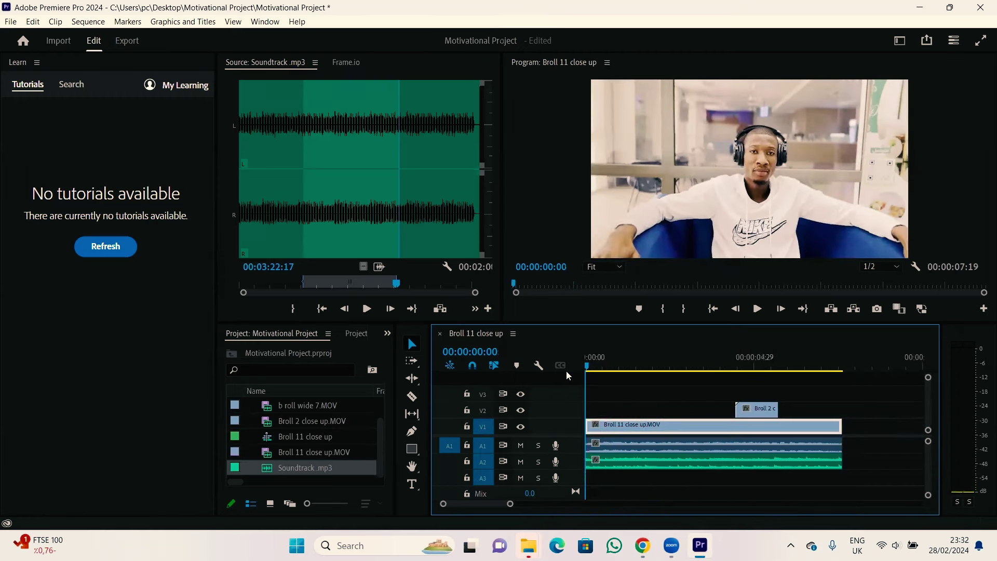
{"action": "key", "text": "x"}
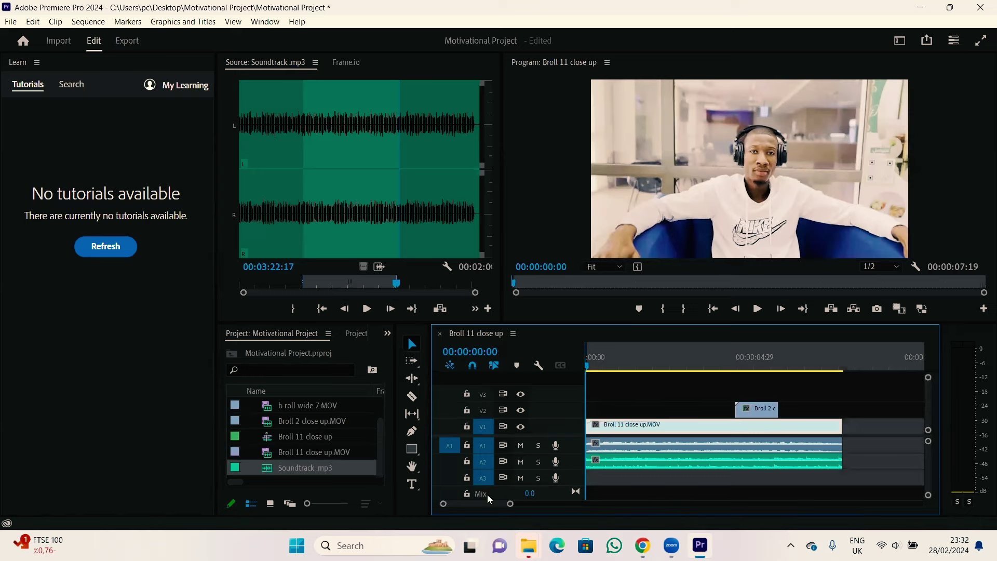
{"action": "left_click_drag", "start_coordinate": [508, 503], "coordinate": [723, 490]}
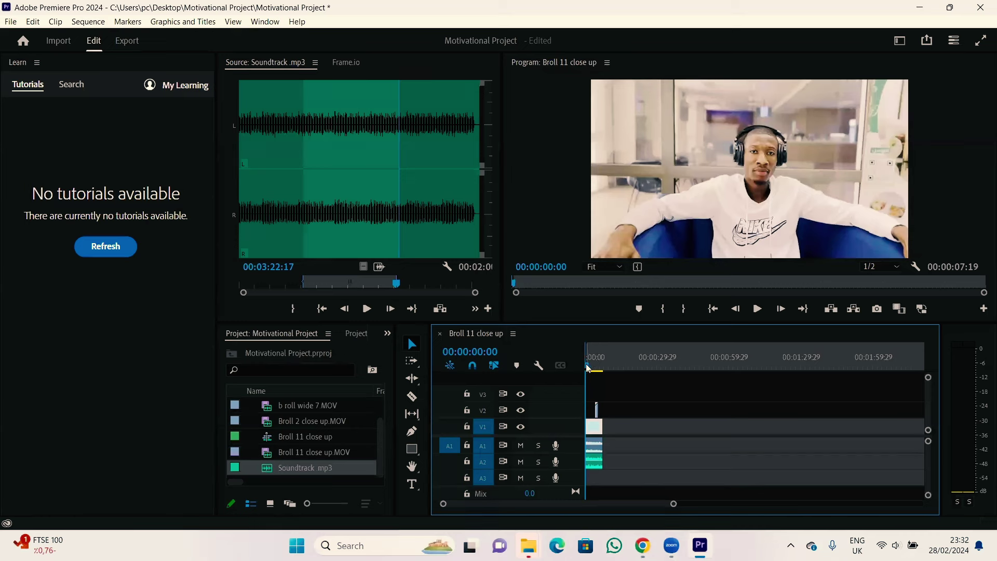
{"action": "left_click_drag", "start_coordinate": [586, 364], "coordinate": [603, 369]}
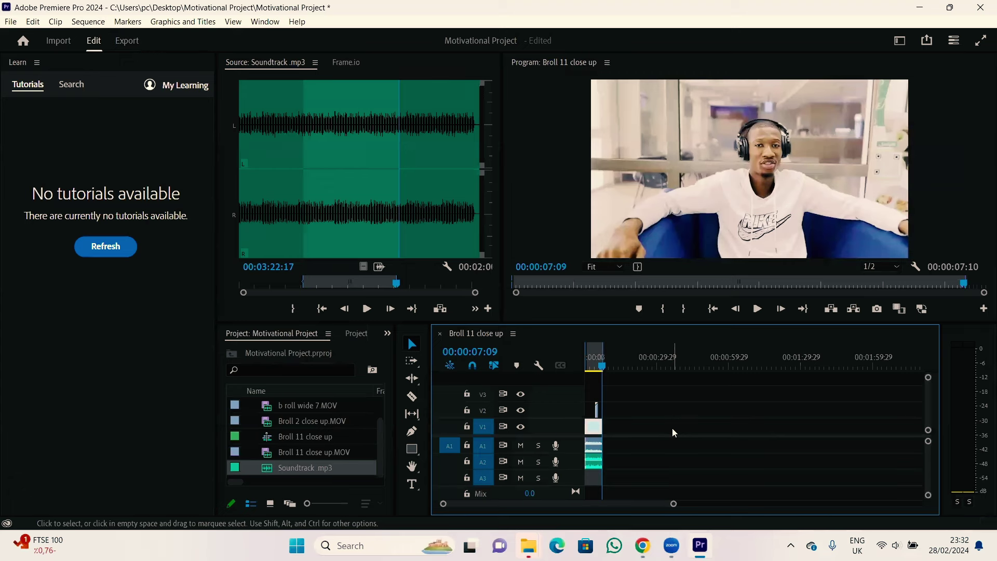
{"action": "key", "text": "space"}
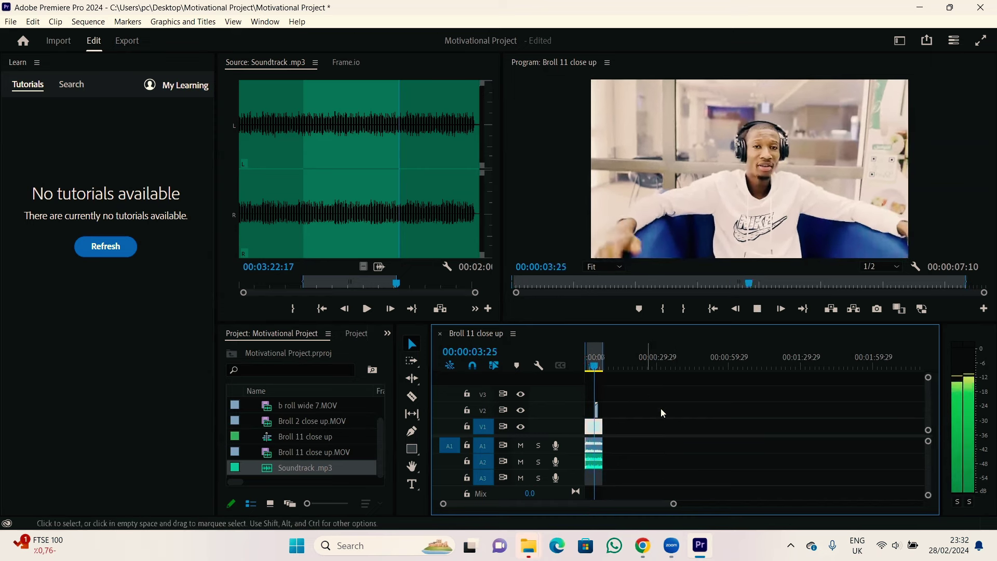
{"action": "left_click_drag", "start_coordinate": [675, 506], "coordinate": [617, 491]}
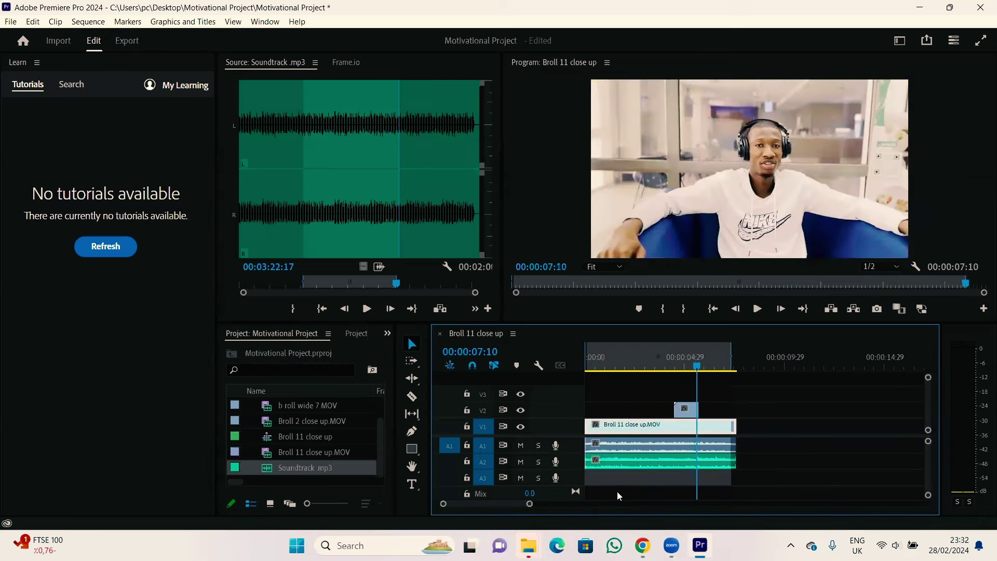
Step: Replay the sequence, scrub to the end, stop at 00:00:05:21, and make the audio tracks taller
{"action": "key", "text": "space"}
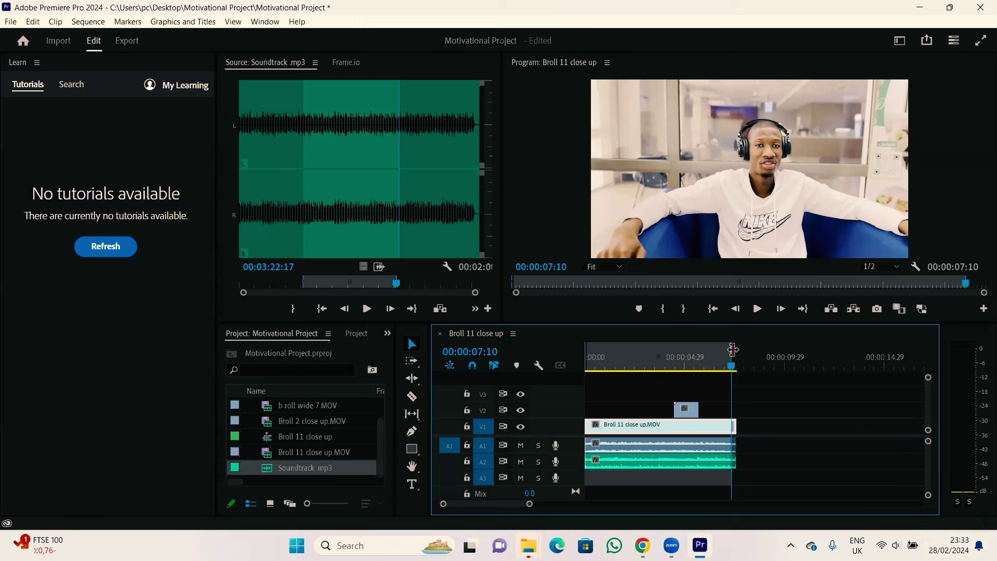
{"action": "left_click_drag", "start_coordinate": [733, 349], "coordinate": [736, 367]}
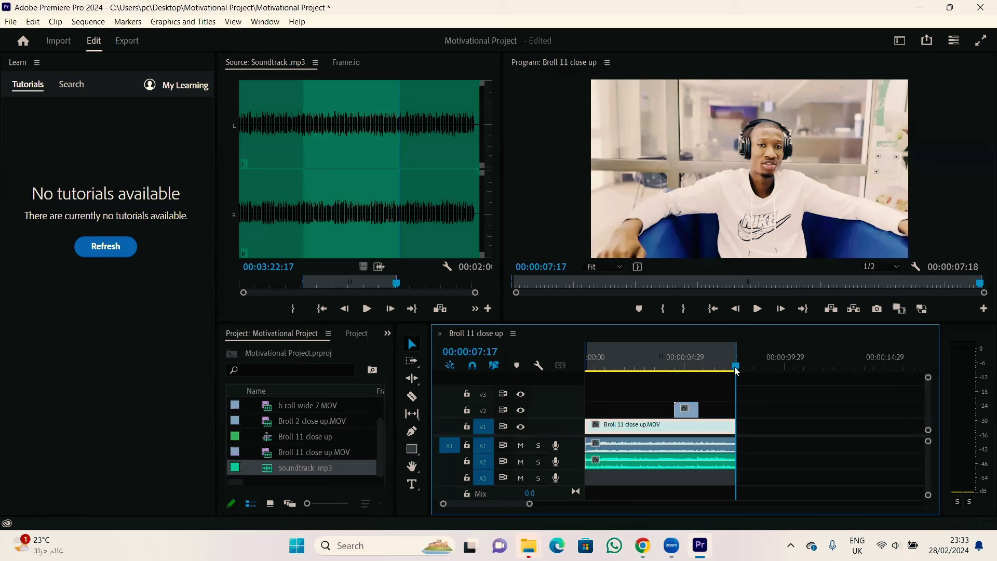
{"action": "key", "text": "space"}
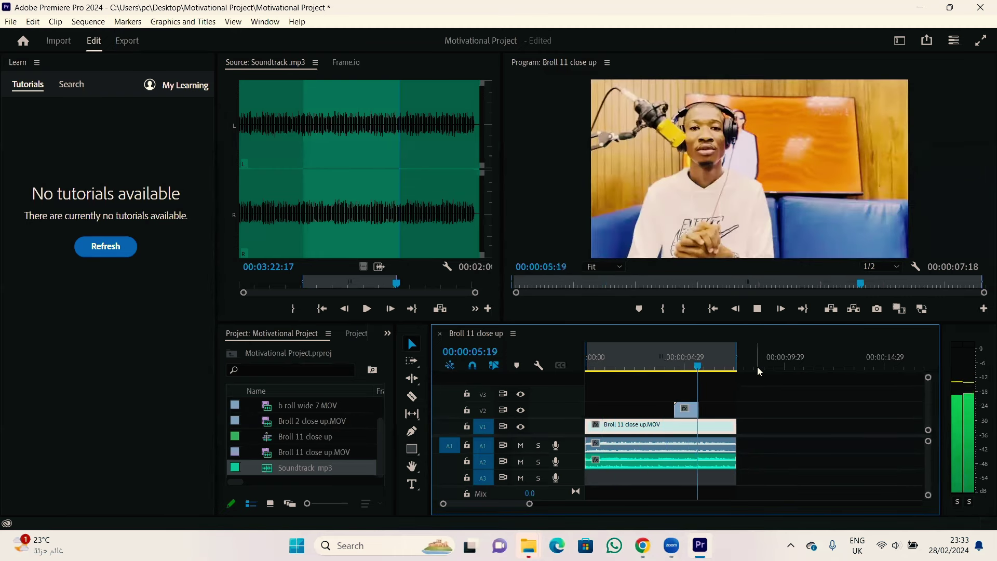
{"action": "key", "text": "space"}
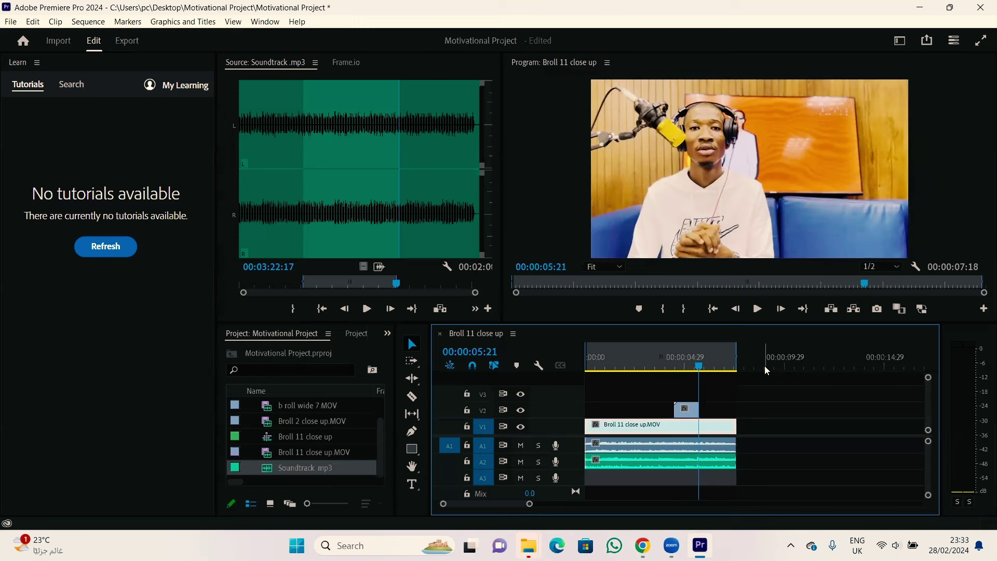
{"action": "left_click_drag", "start_coordinate": [930, 499], "coordinate": [931, 514]}
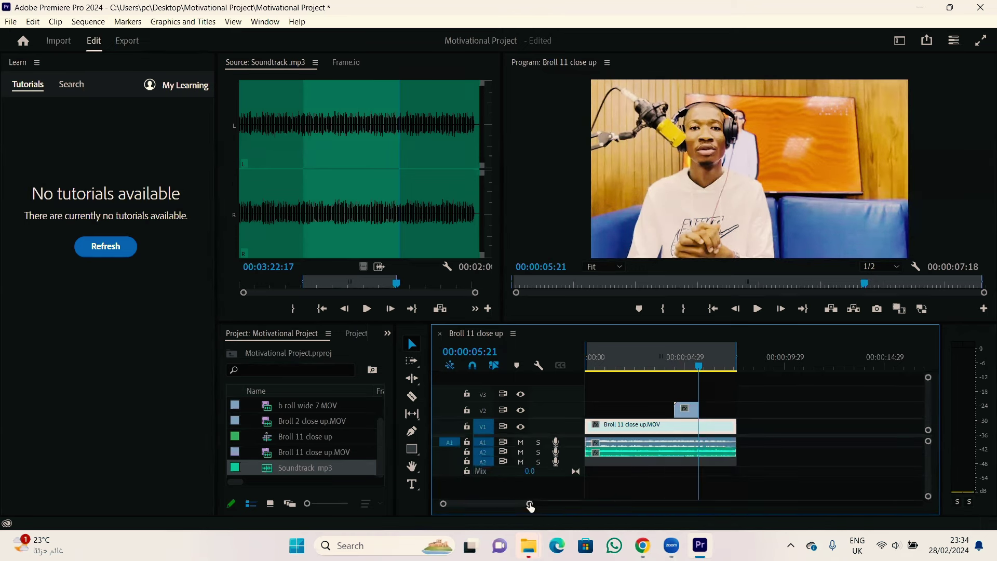
Step: Zoom the timeline in and back out, then enlarge A1 and A2 to show their waveforms
{"action": "left_click_drag", "start_coordinate": [530, 506], "coordinate": [584, 503]}
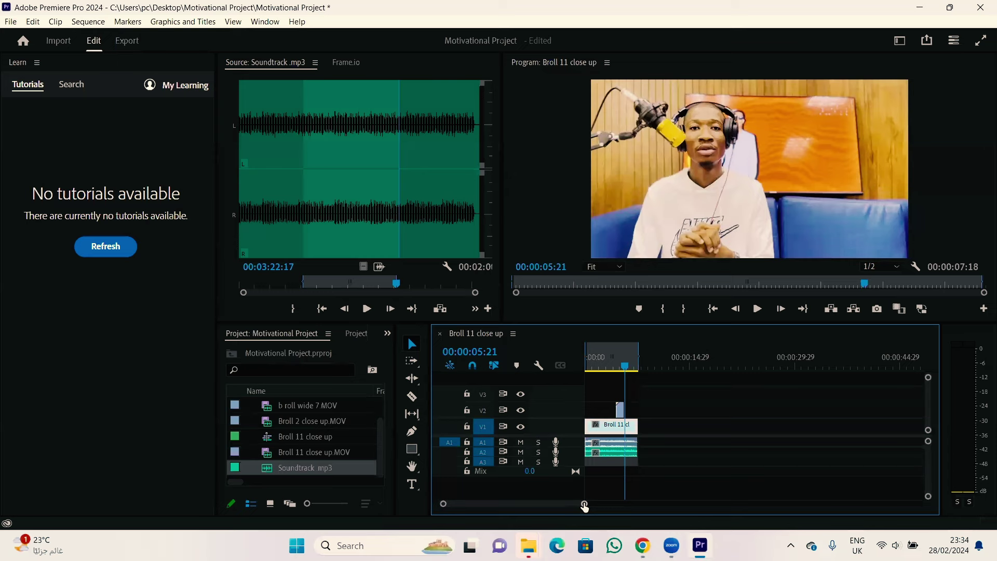
{"action": "left_click_drag", "start_coordinate": [584, 507], "coordinate": [555, 503]}
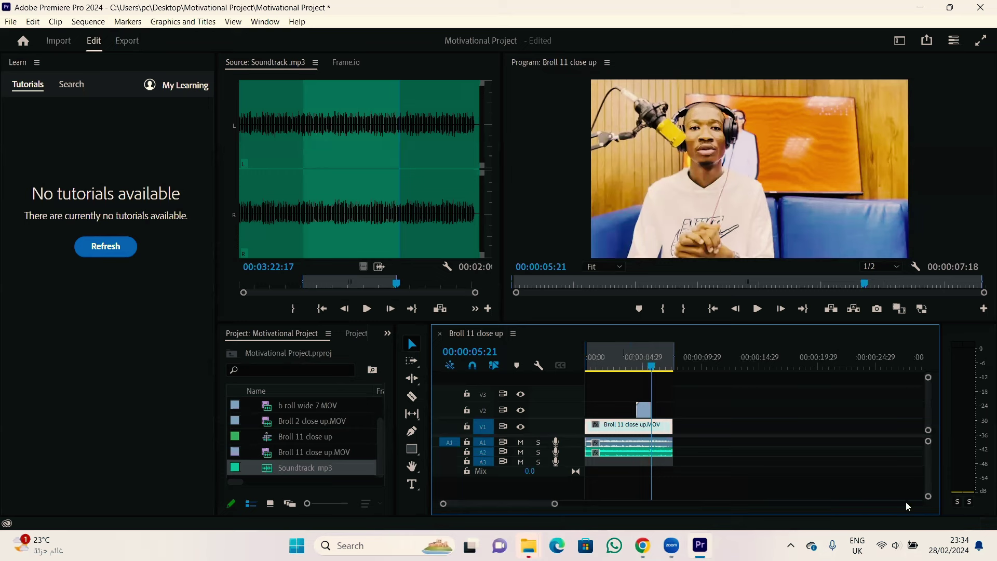
{"action": "left_click_drag", "start_coordinate": [929, 500], "coordinate": [925, 540]}
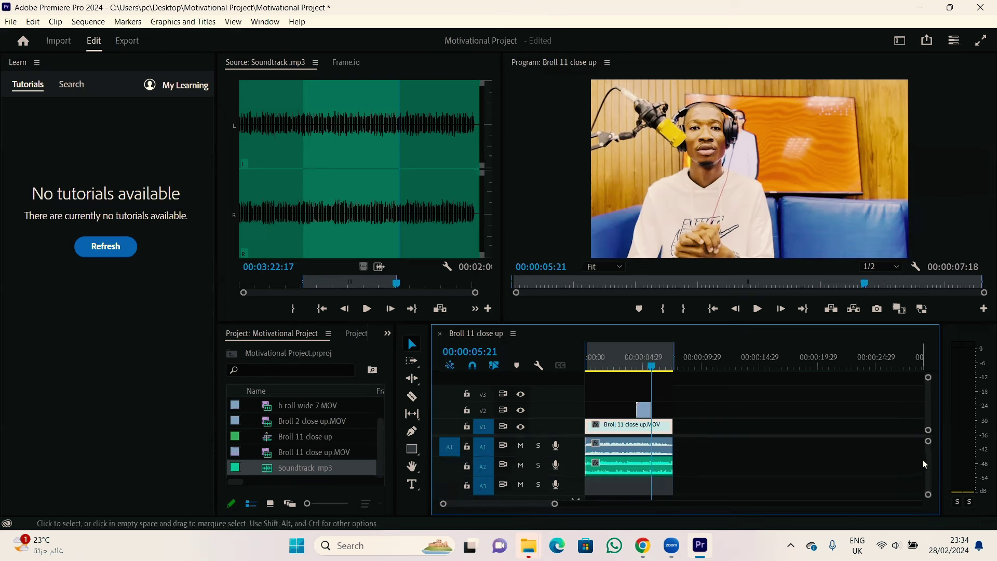
Step: Lower the Soundtrack clip on A2 to -12.6 dB and shrink the audio track heights
{"action": "scroll", "coordinate": [924, 454], "scroll_direction": "down", "scroll_amount": 3}
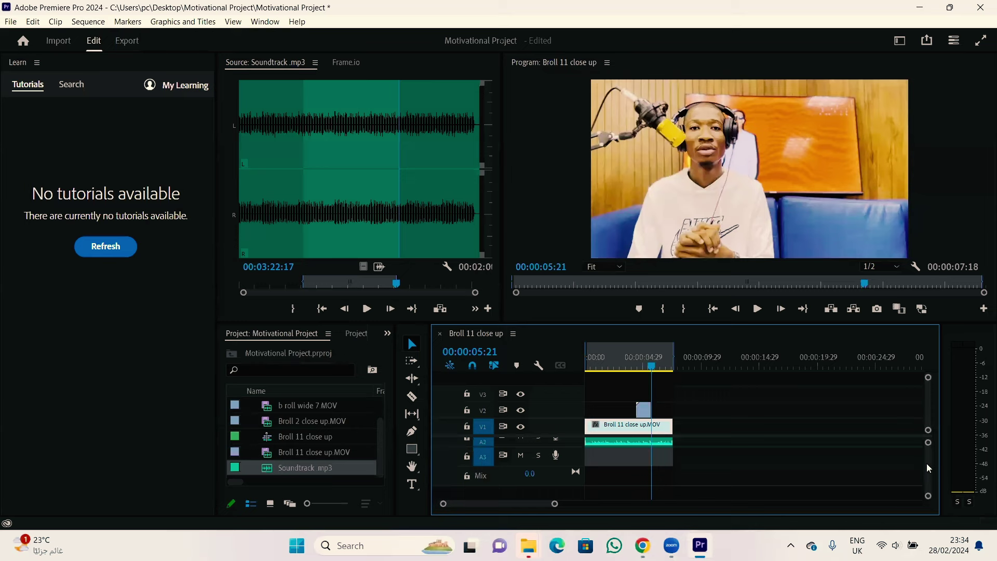
{"action": "scroll", "coordinate": [928, 465], "scroll_direction": "up", "scroll_amount": 3}
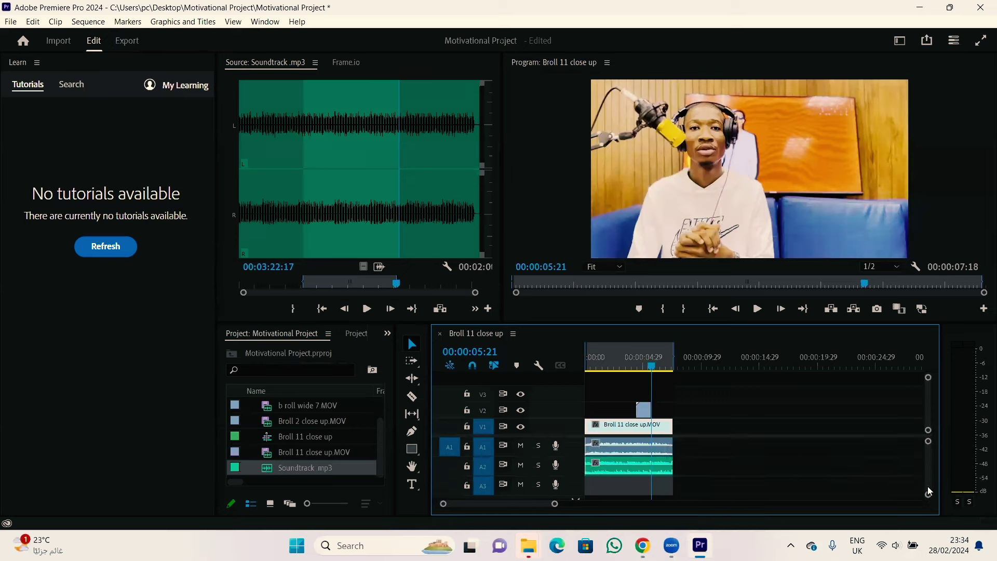
{"action": "left_click_drag", "start_coordinate": [928, 493], "coordinate": [927, 460]}
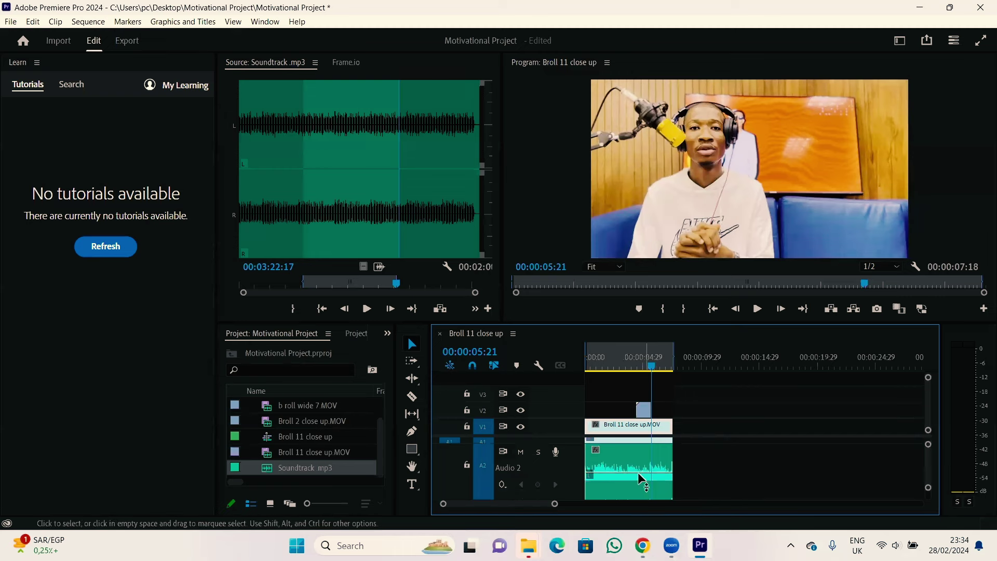
{"action": "mouse_move", "coordinate": [633, 469]}
{"action": "left_click", "coordinate": [638, 469]}
{"action": "left_click_drag", "start_coordinate": [640, 471], "coordinate": [640, 472]}
{"action": "left_click_drag", "start_coordinate": [931, 492], "coordinate": [926, 491]}
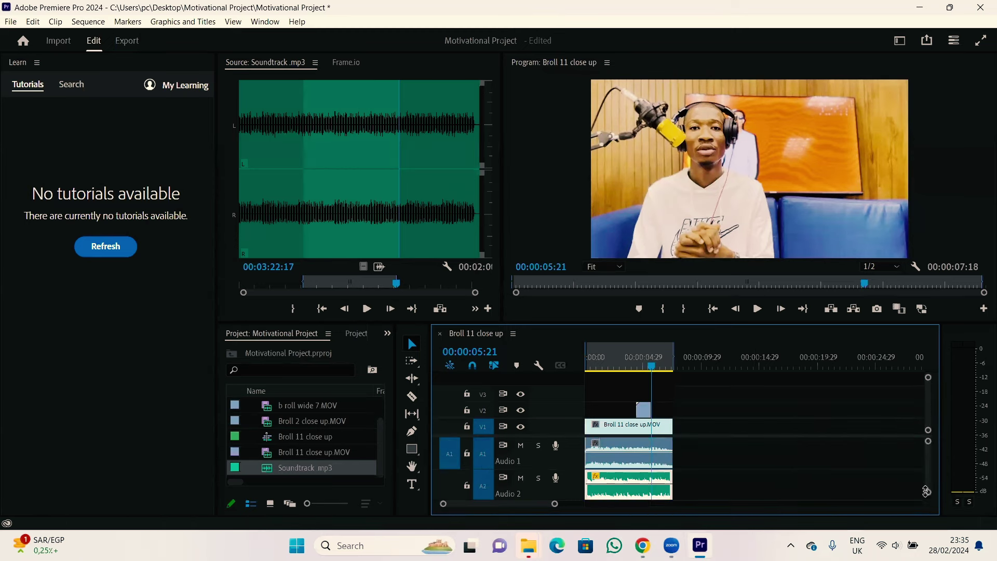
Step: Select the Audio 1 clip and raise its volume rubber band to 6.8 dB
{"action": "left_click", "coordinate": [619, 441]}
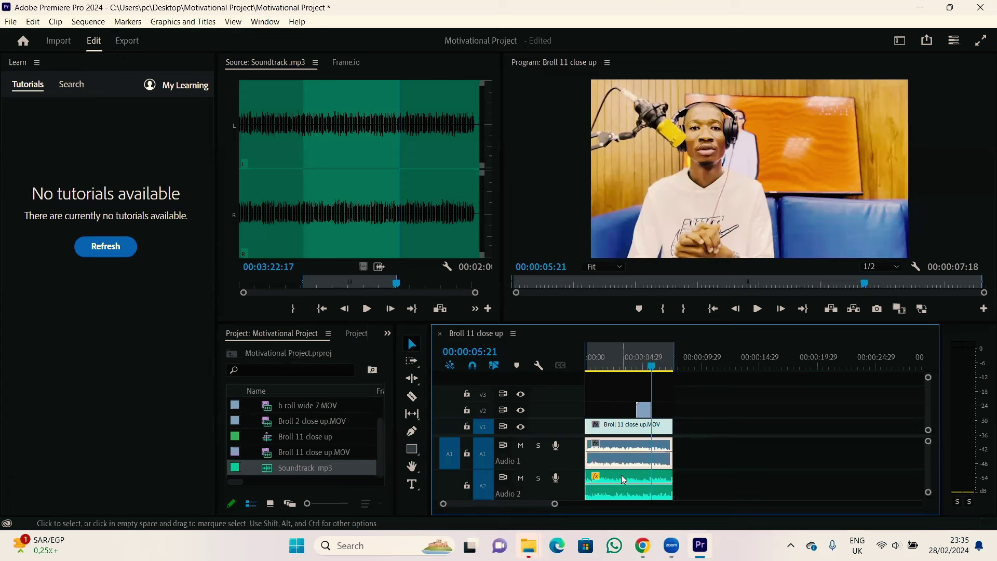
{"action": "left_click", "coordinate": [608, 440]}
{"action": "left_click", "coordinate": [610, 440]}
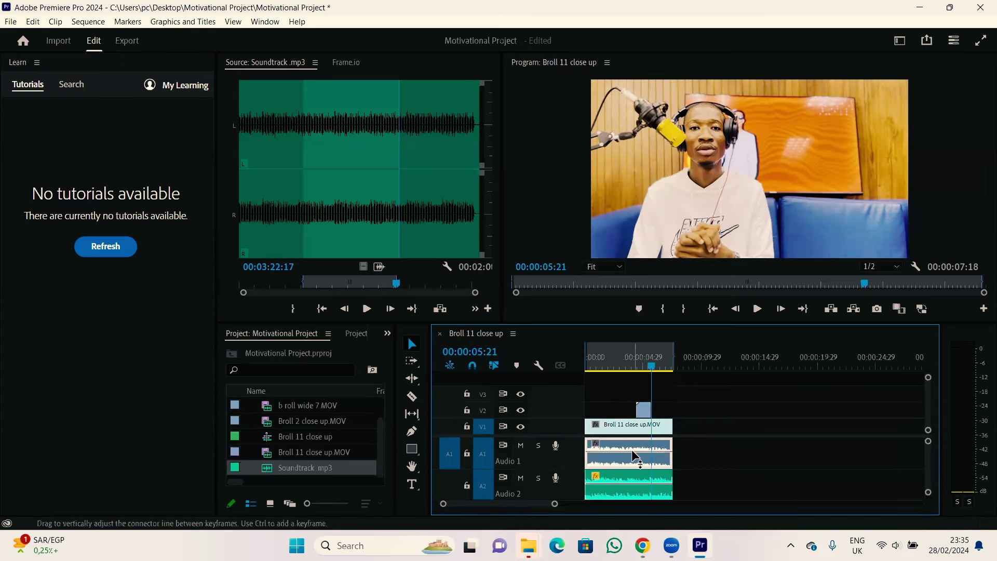
{"action": "left_click_drag", "start_coordinate": [633, 452], "coordinate": [632, 464]}
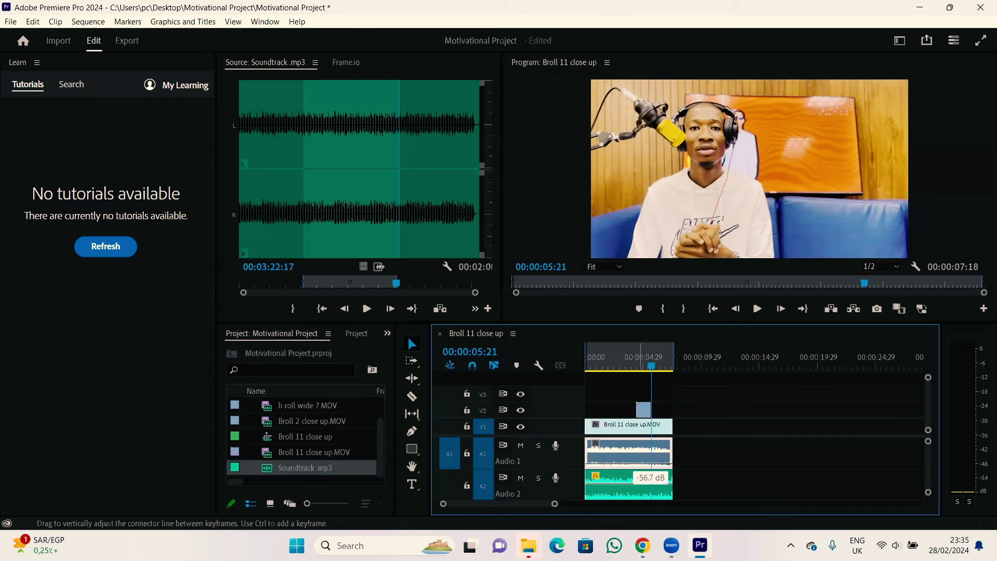
{"action": "left_click_drag", "start_coordinate": [633, 465], "coordinate": [632, 444]}
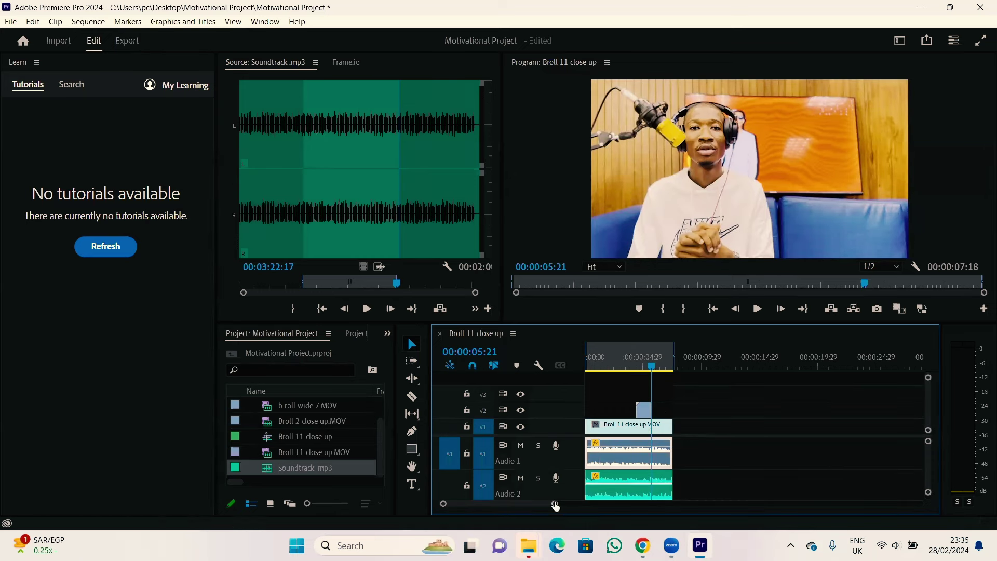
Step: Apply the Yellow label to the Broll 2 close up clip on V2
{"action": "left_click_drag", "start_coordinate": [554, 504], "coordinate": [522, 502]}
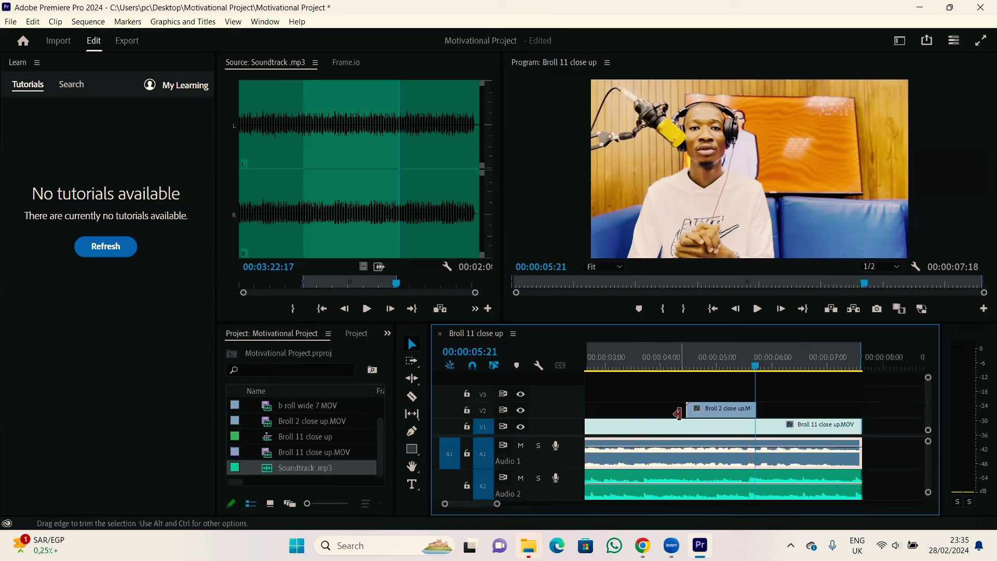
{"action": "left_click", "coordinate": [700, 410]}
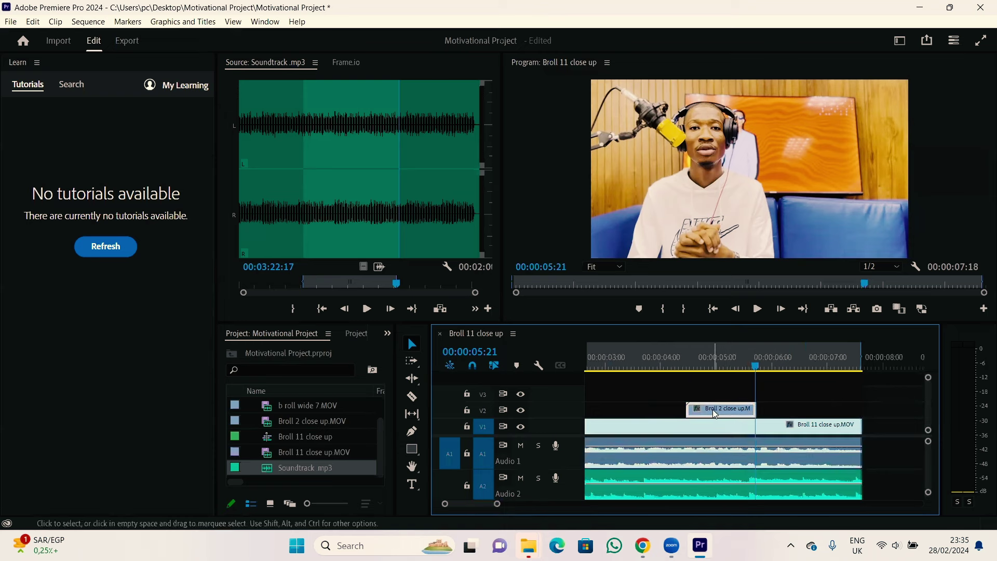
{"action": "right_click", "coordinate": [712, 411]}
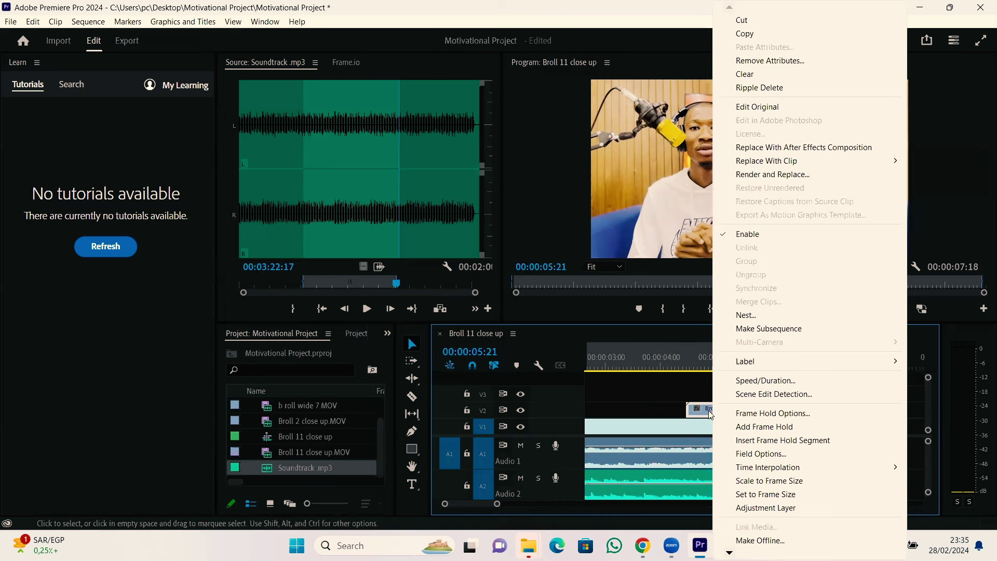
{"action": "mouse_move", "coordinate": [784, 368]}
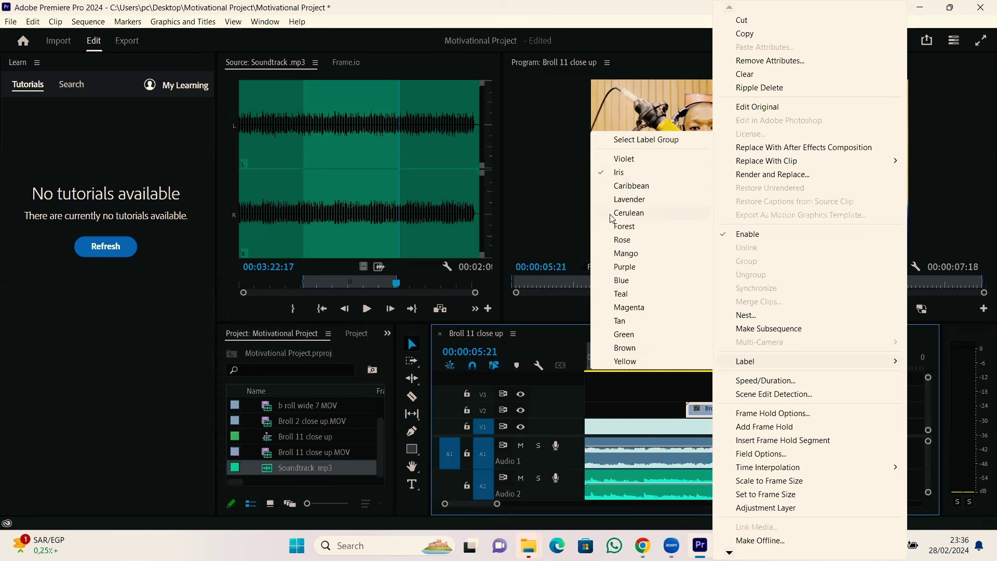
{"action": "left_click", "coordinate": [628, 361]}
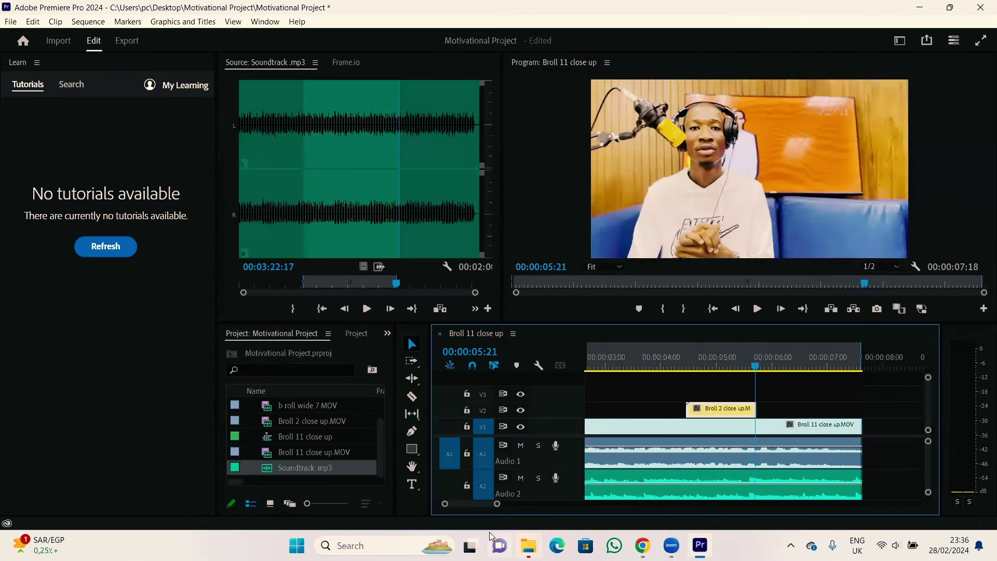
Step: Scrub through the cutaway via 00:00:04:25, park the playhead at 00:00:01:25, and zoom out
{"action": "left_click_drag", "start_coordinate": [494, 508], "coordinate": [526, 507]}
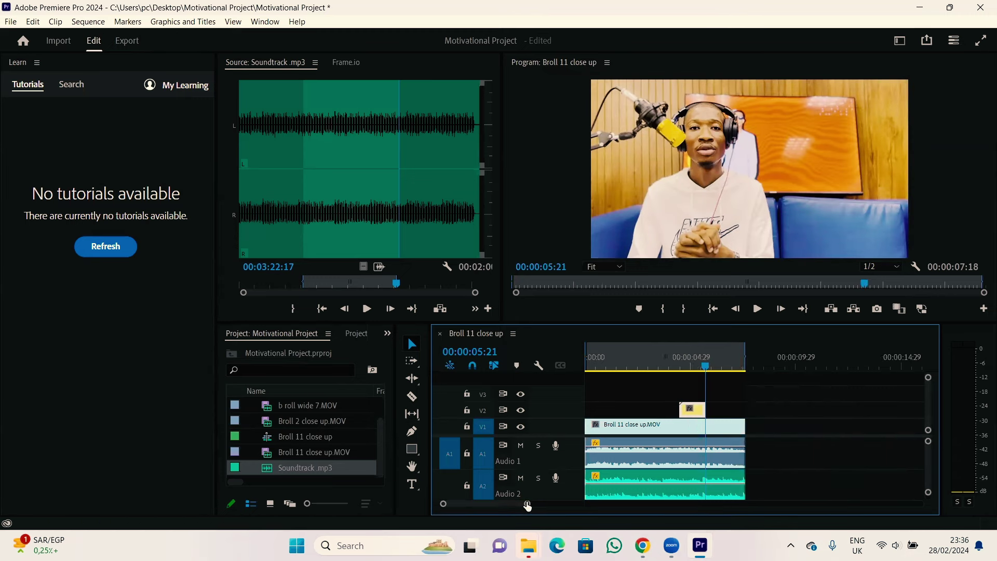
{"action": "left_click_drag", "start_coordinate": [527, 507], "coordinate": [542, 509]}
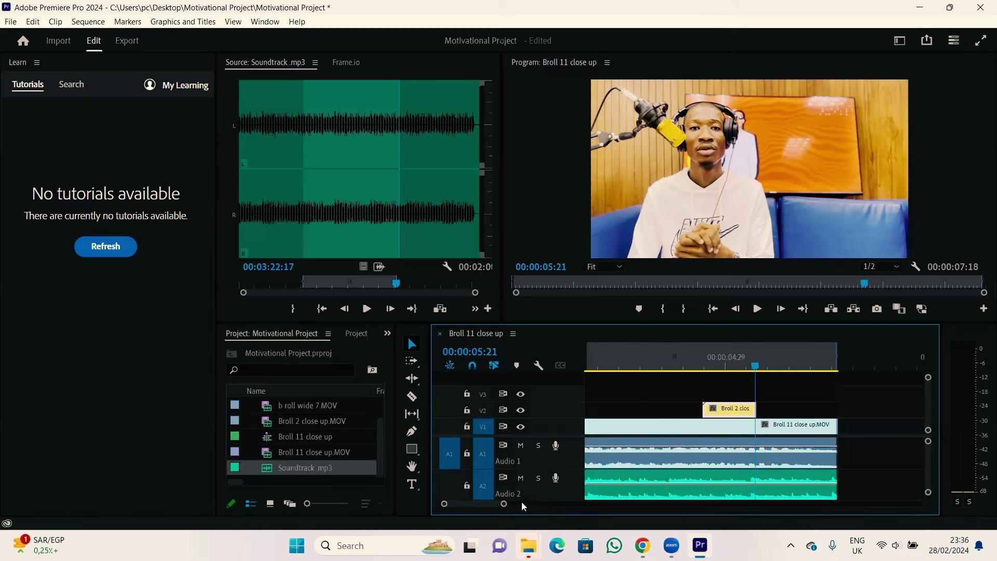
{"action": "left_click_drag", "start_coordinate": [754, 365], "coordinate": [680, 372]}
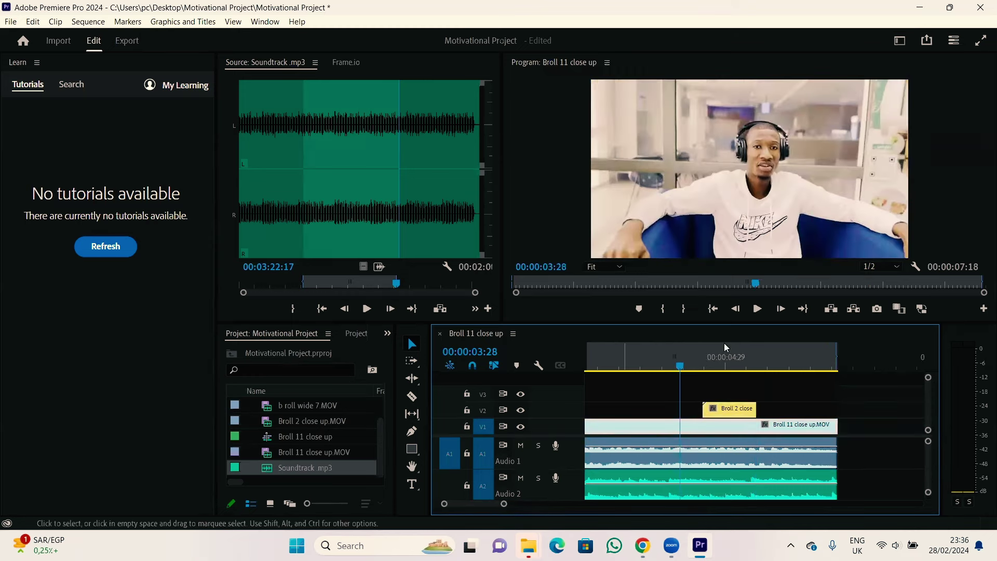
{"action": "left_click_drag", "start_coordinate": [680, 371], "coordinate": [719, 374]}
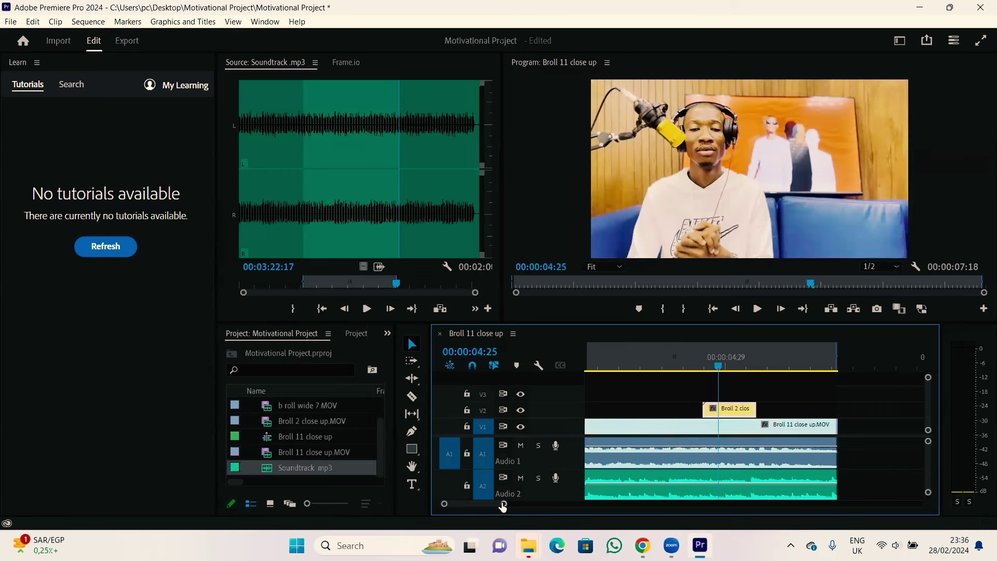
{"action": "left_click_drag", "start_coordinate": [503, 506], "coordinate": [531, 504]}
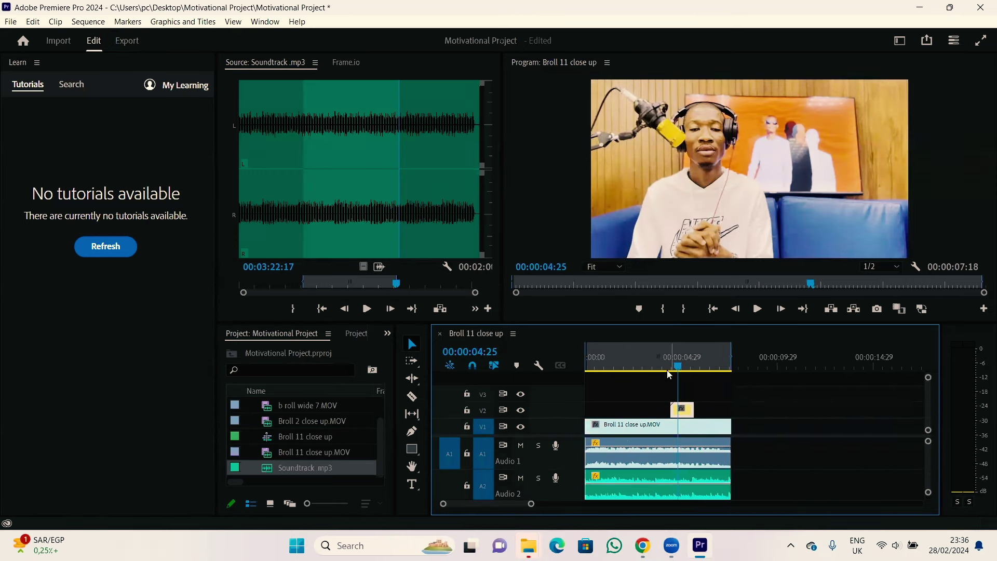
{"action": "left_click_drag", "start_coordinate": [678, 366], "coordinate": [622, 367]}
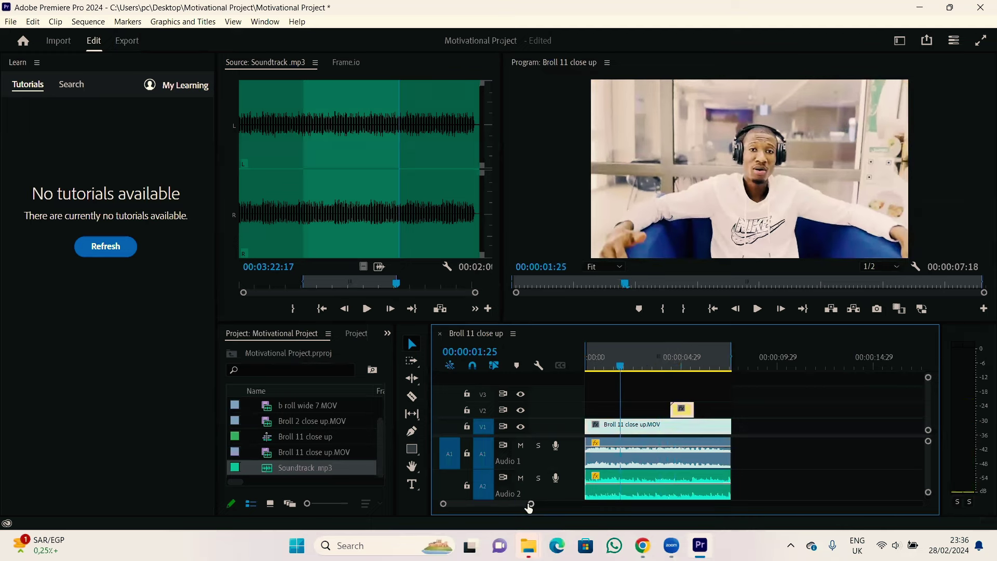
{"action": "left_click_drag", "start_coordinate": [529, 504], "coordinate": [537, 500]}
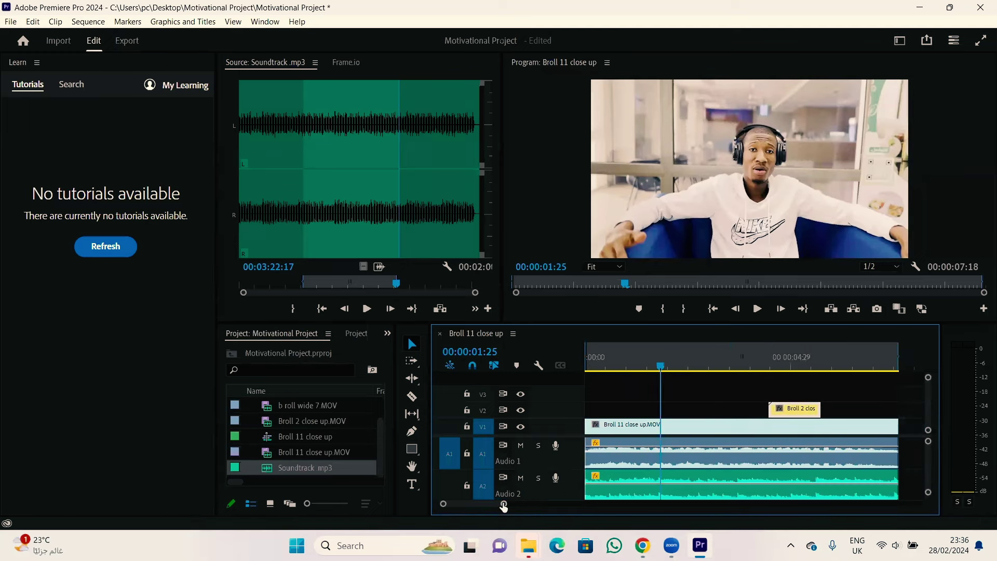
{"action": "left_click_drag", "start_coordinate": [503, 506], "coordinate": [561, 507]}
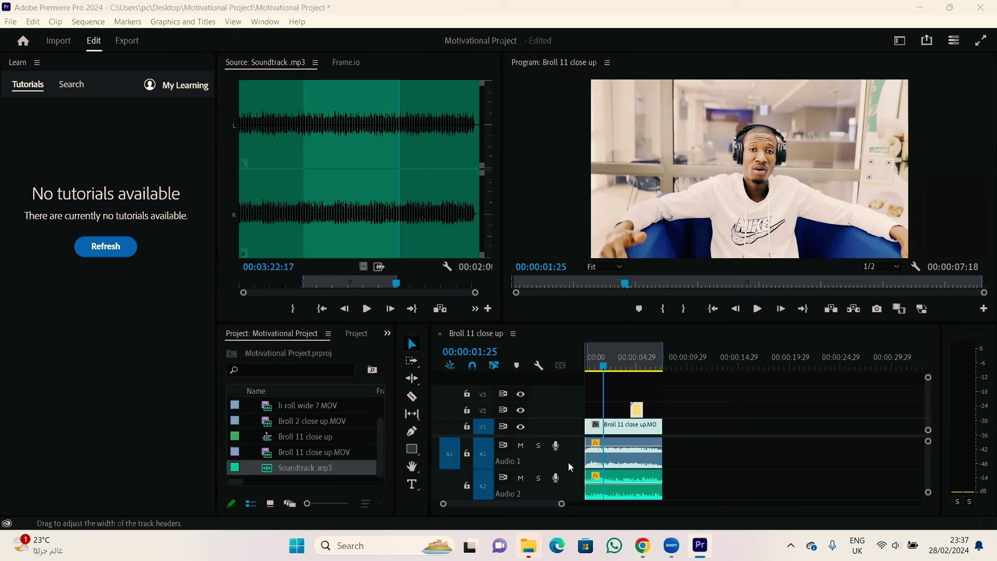
Step: Set the Windows system volume to 99 in Quick Settings, then return to Premiere
{"action": "left_click", "coordinate": [912, 545]}
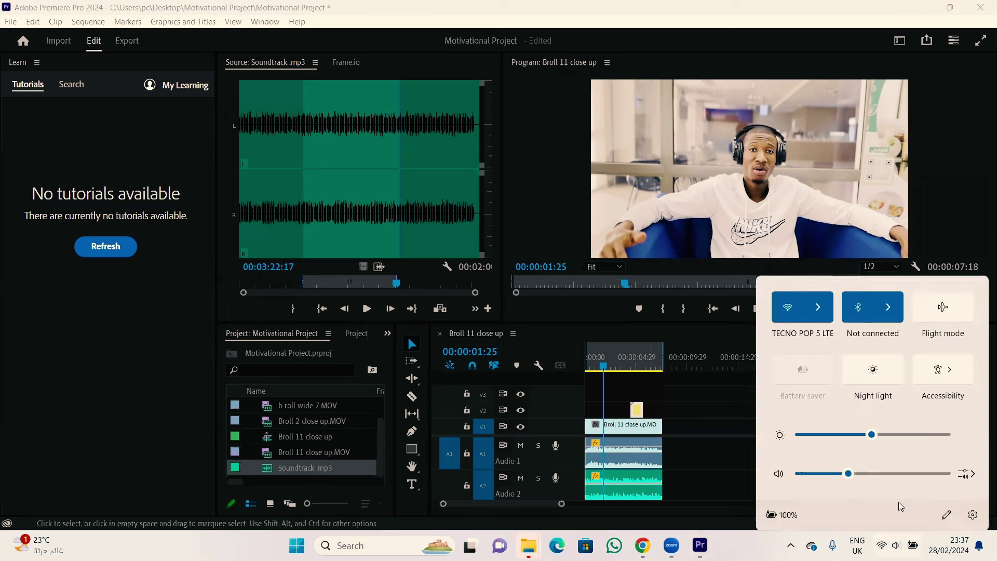
{"action": "left_click_drag", "start_coordinate": [902, 462], "coordinate": [944, 465]}
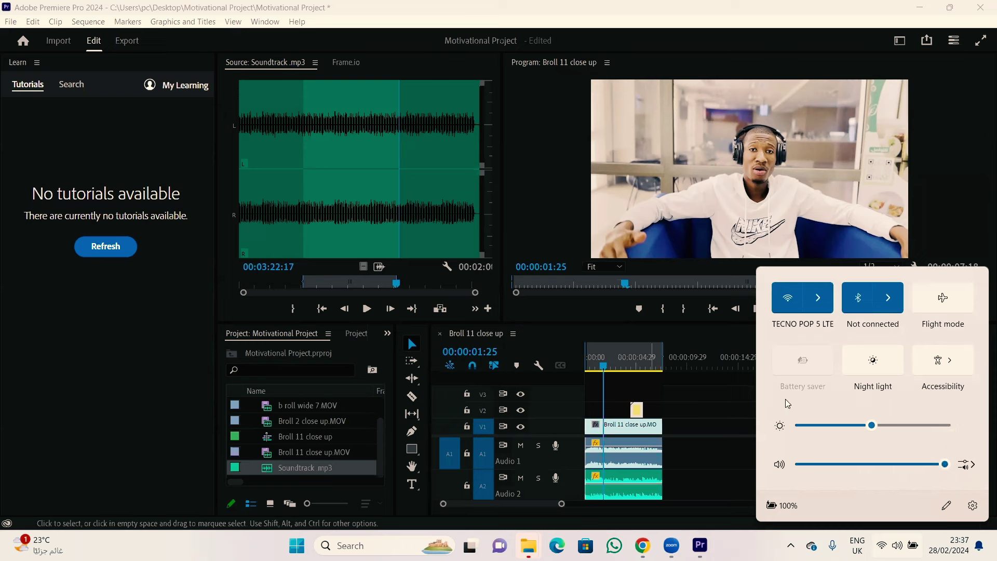
{"action": "left_click", "coordinate": [946, 220]}
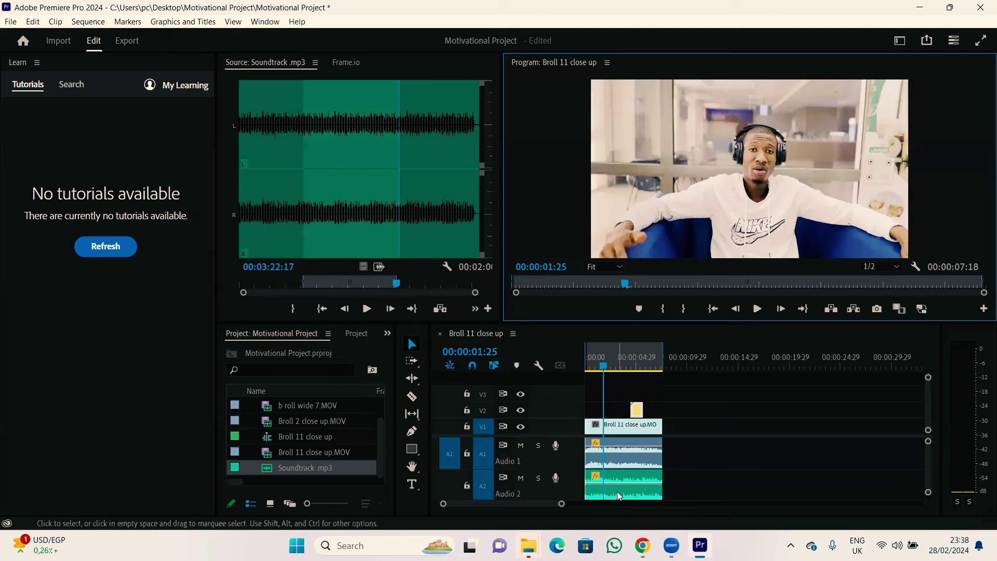
Step: Set the A2 soundtrack volume to about -1.7 dB and the A1 clip to -6.2 dB
{"action": "left_click_drag", "start_coordinate": [614, 480], "coordinate": [615, 491]}
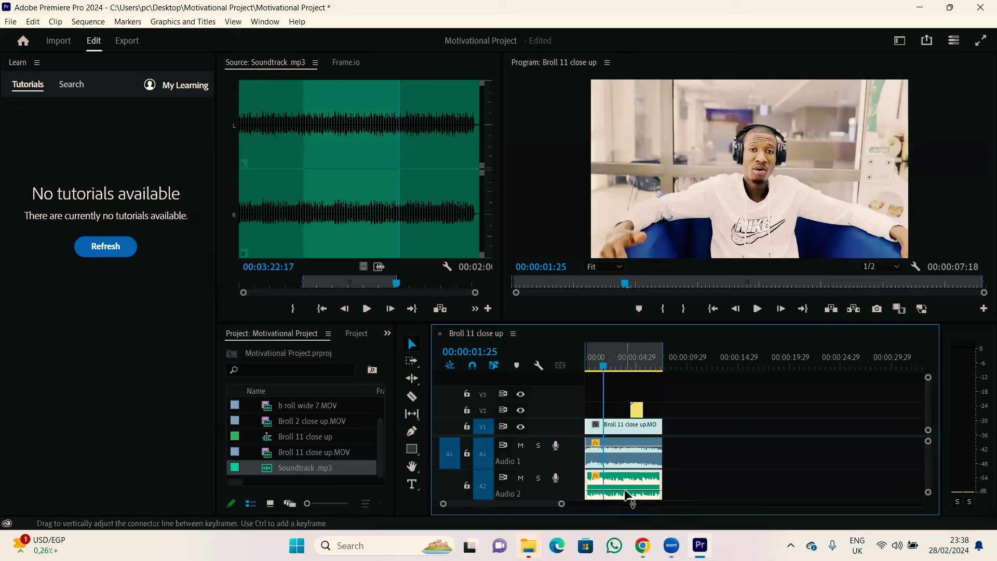
{"action": "left_click", "coordinate": [607, 450]}
{"action": "left_click_drag", "start_coordinate": [610, 452], "coordinate": [611, 448]}
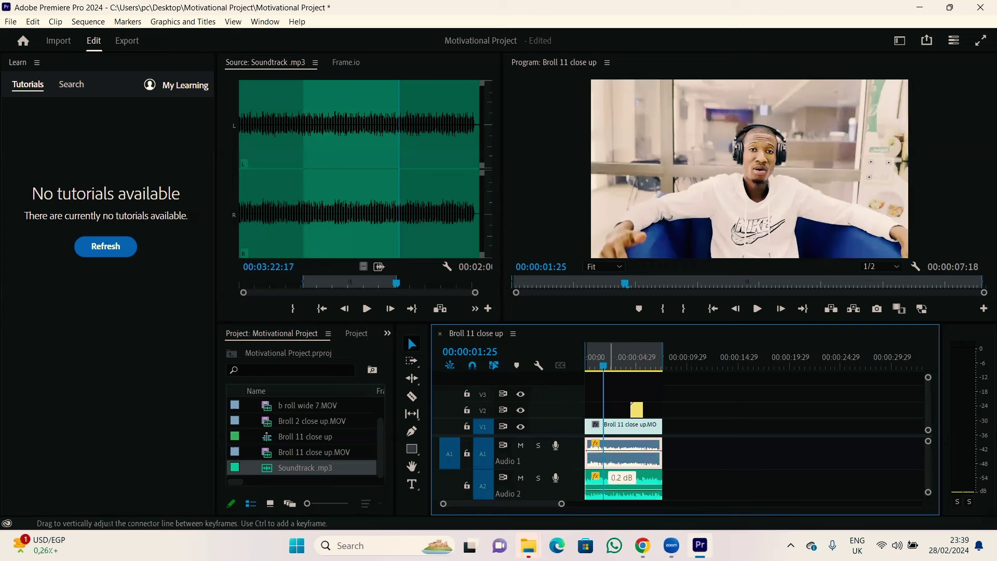
{"action": "left_click_drag", "start_coordinate": [610, 450], "coordinate": [611, 454]}
{"action": "left_click_drag", "start_coordinate": [610, 455], "coordinate": [610, 454]}
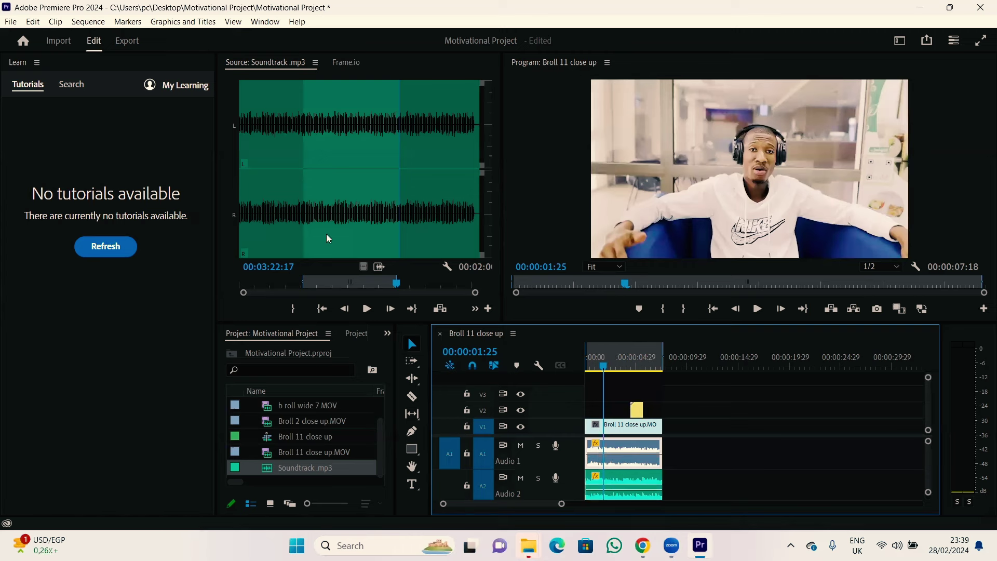
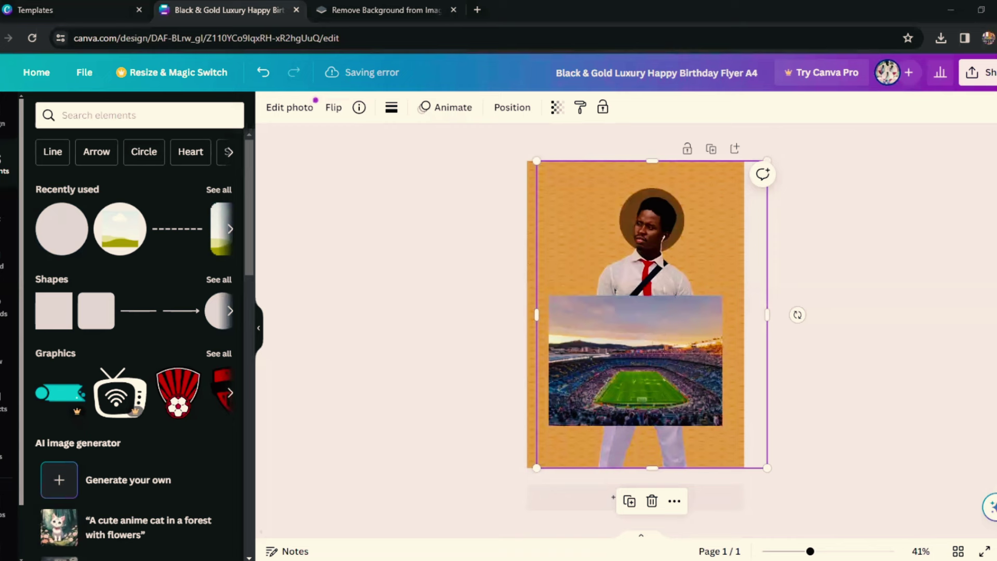
Step: Add a circle shape from Recently used and drag it to the page's top-left, beside the man's head
{"action": "left_click", "coordinate": [65, 251]}
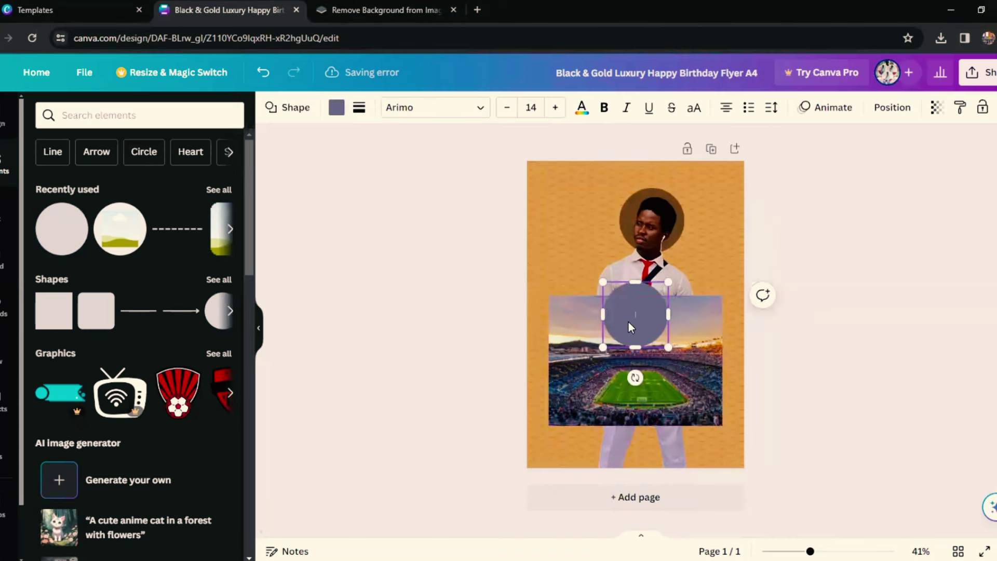
{"action": "left_click_drag", "start_coordinate": [628, 321], "coordinate": [574, 243]}
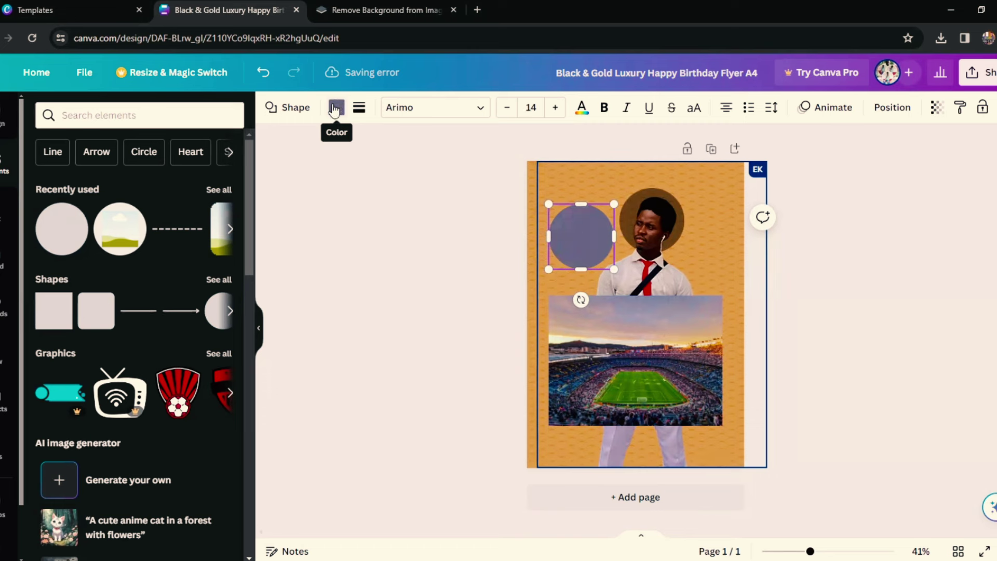
Step: Fill the circle with the custom dark purple-grey colour #564659
{"action": "left_click", "coordinate": [335, 110]}
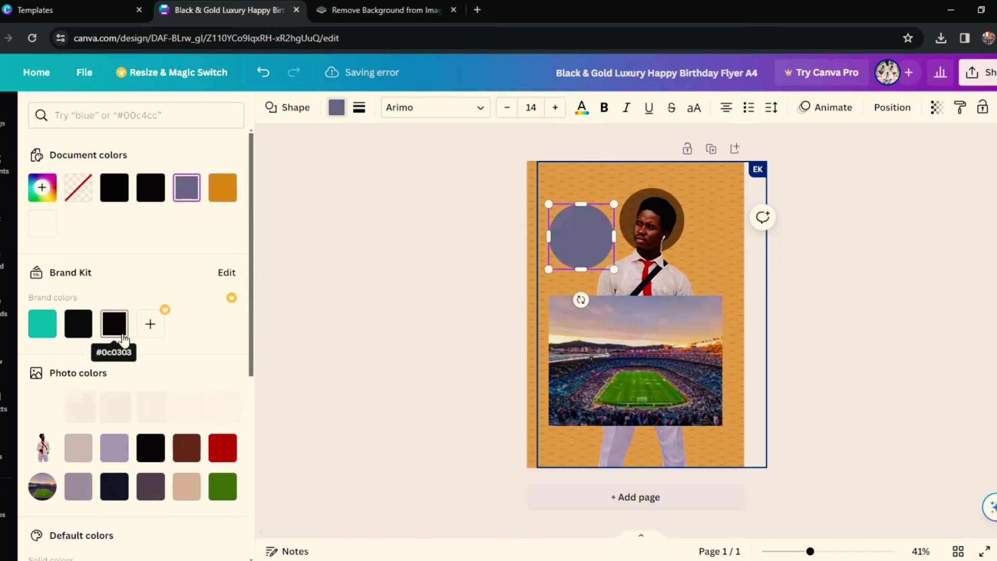
{"action": "left_click", "coordinate": [116, 200]}
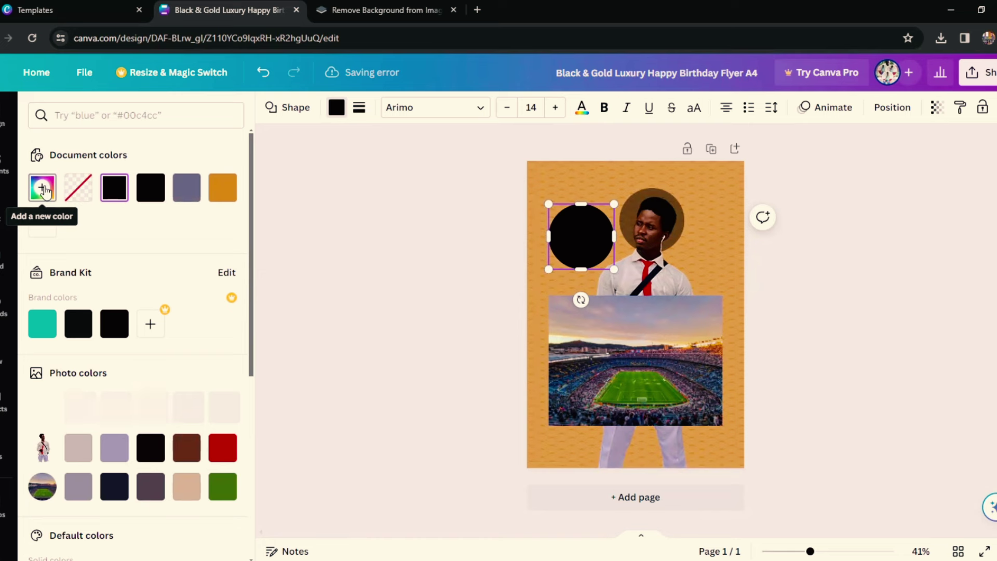
{"action": "left_click", "coordinate": [46, 191]}
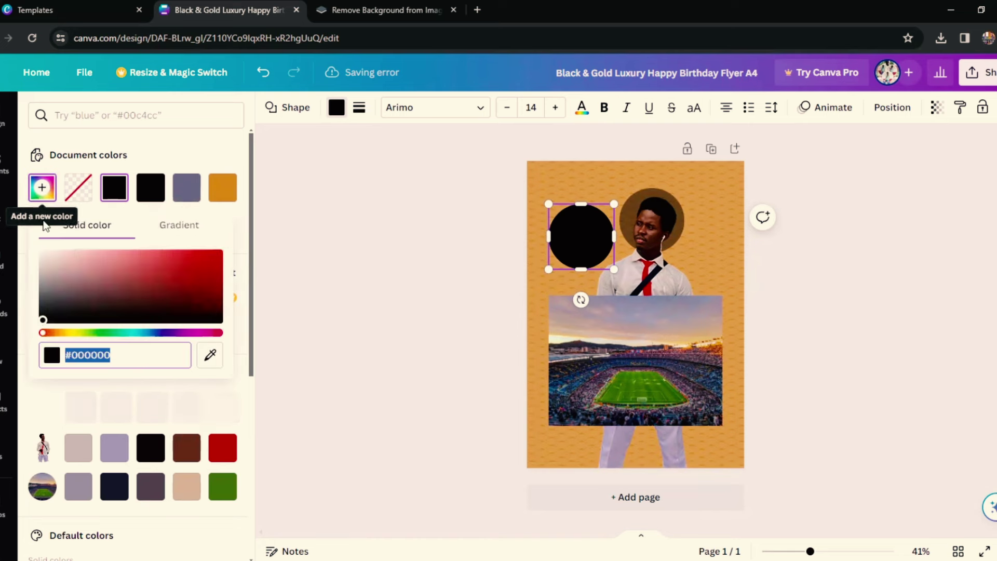
{"action": "left_click_drag", "start_coordinate": [43, 322], "coordinate": [77, 298]}
{"action": "left_click_drag", "start_coordinate": [49, 334], "coordinate": [185, 335]}
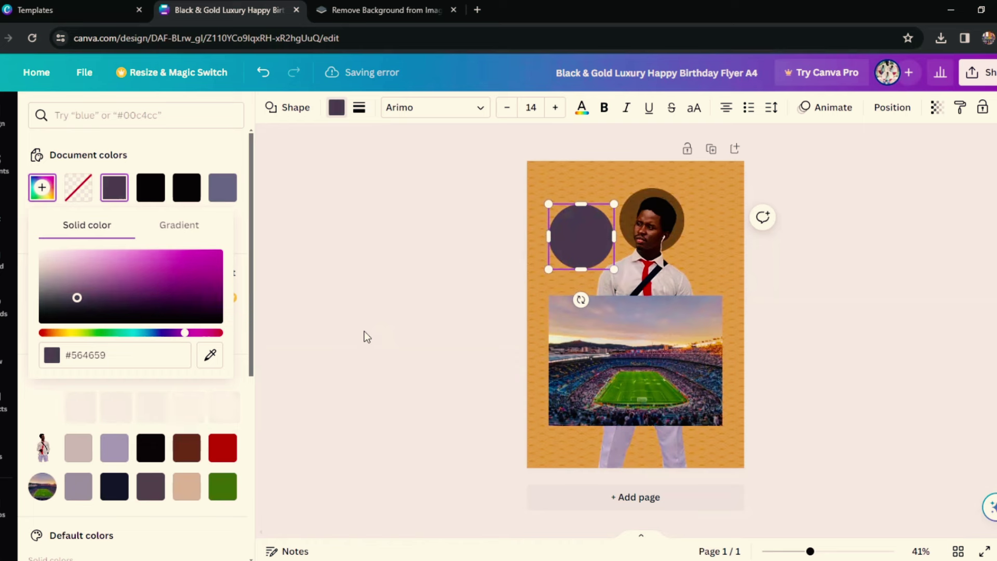
Step: Drag the dark circle up over the man's head so it covers his face
{"action": "left_click", "coordinate": [634, 178]}
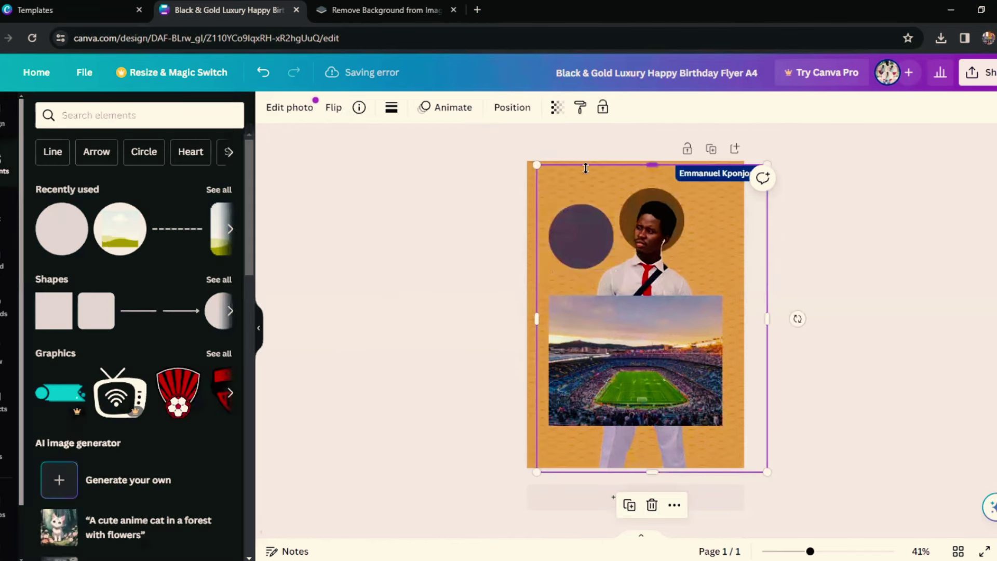
{"action": "left_click", "coordinate": [530, 189]}
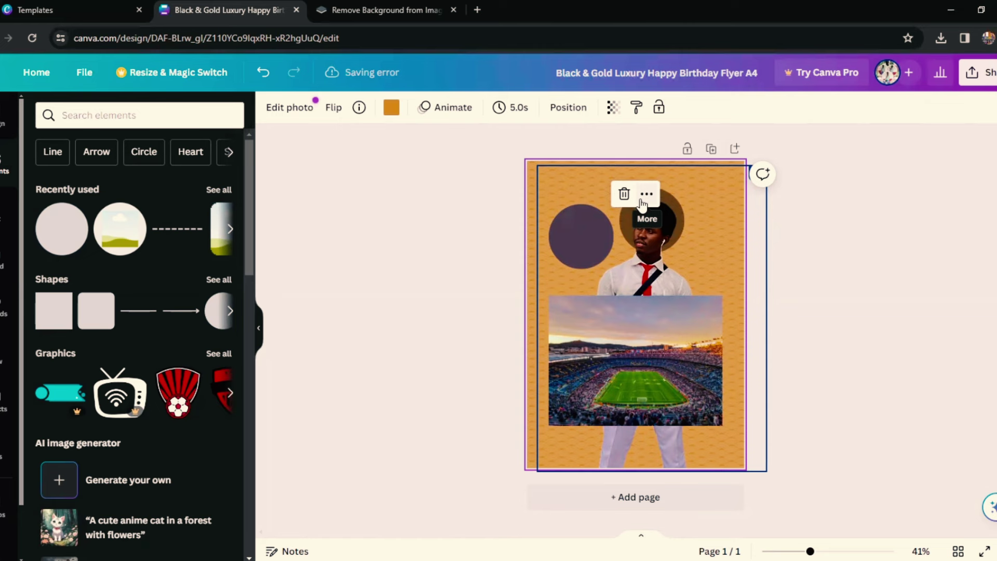
{"action": "left_click", "coordinate": [566, 237]}
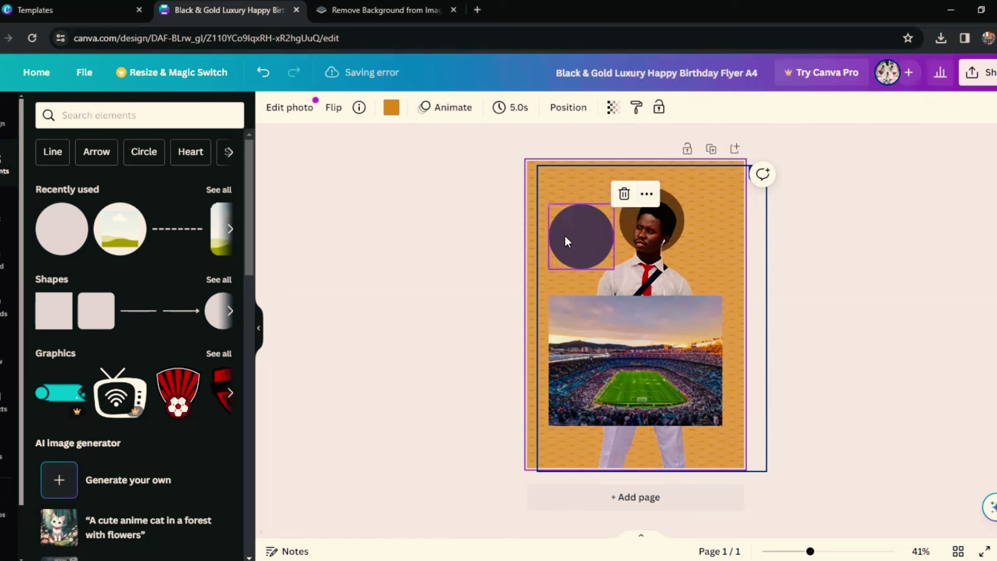
{"action": "left_click_drag", "start_coordinate": [580, 233], "coordinate": [643, 219]}
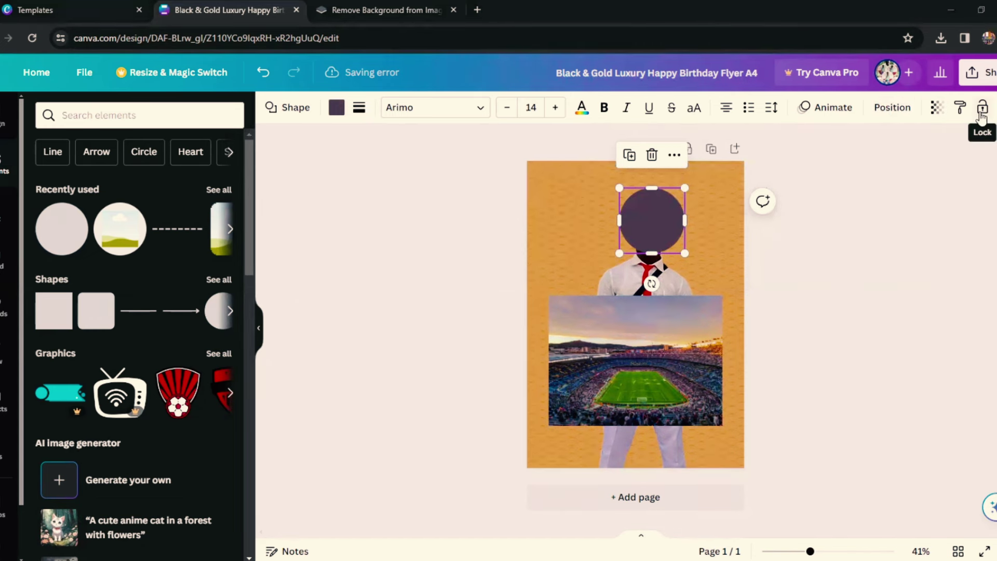
Step: Send the dark circle backward behind the man's photo so it frames his head like a halo
{"action": "left_click", "coordinate": [890, 116]}
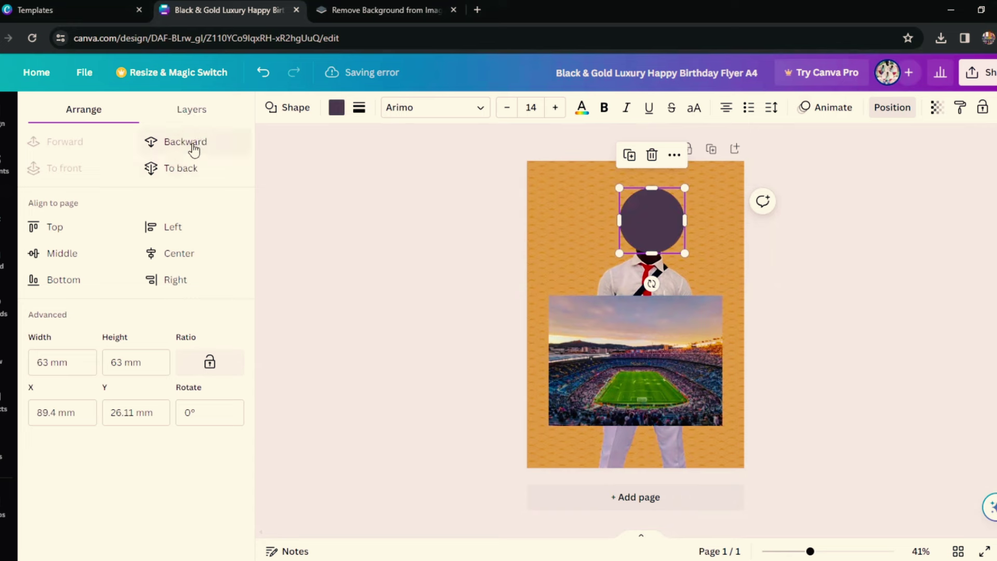
{"action": "left_click", "coordinate": [621, 273]}
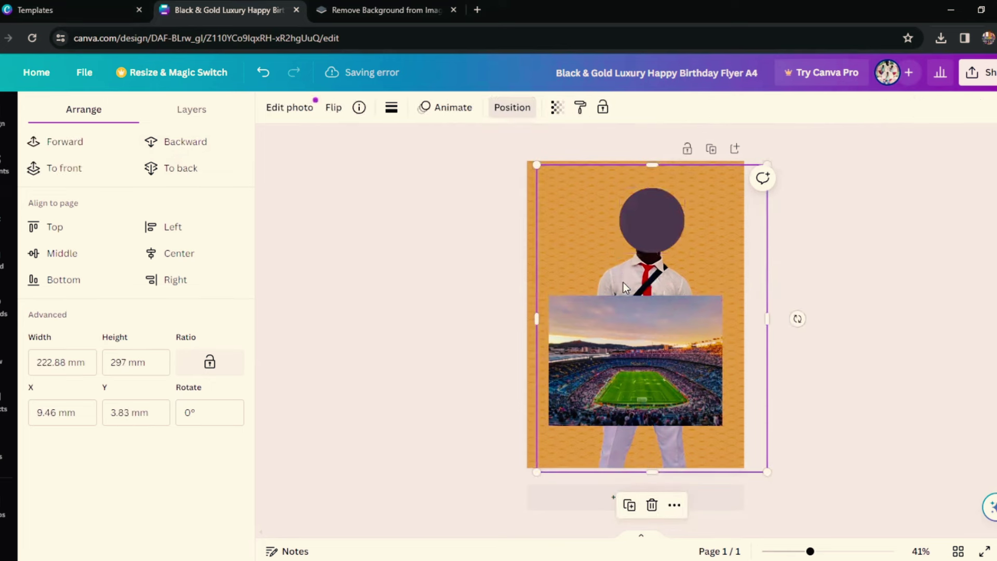
{"action": "left_click", "coordinate": [662, 232]}
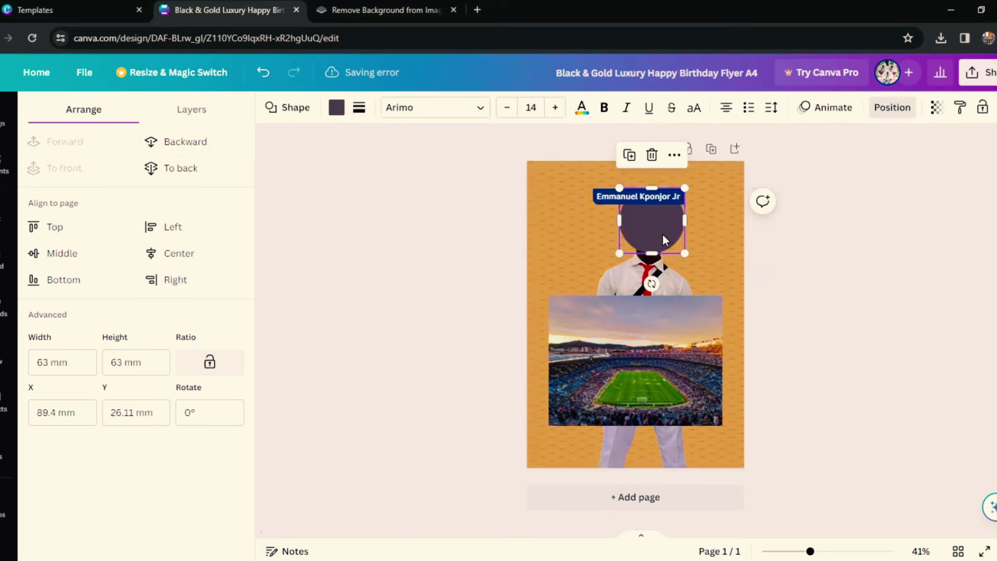
{"action": "left_click", "coordinate": [188, 144]}
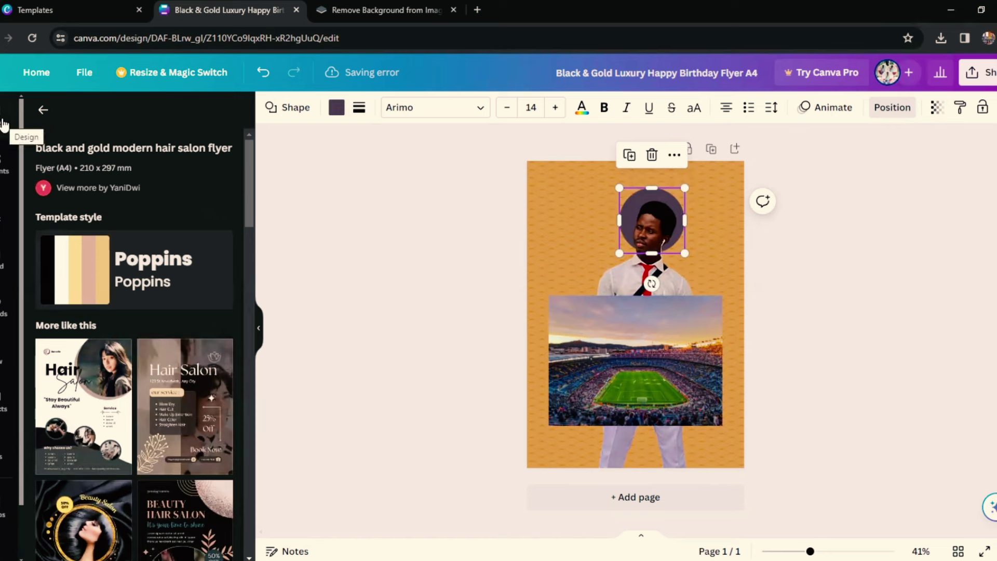
Step: Search the templates for 'Wedding Flyer'
{"action": "left_click", "coordinate": [44, 112]}
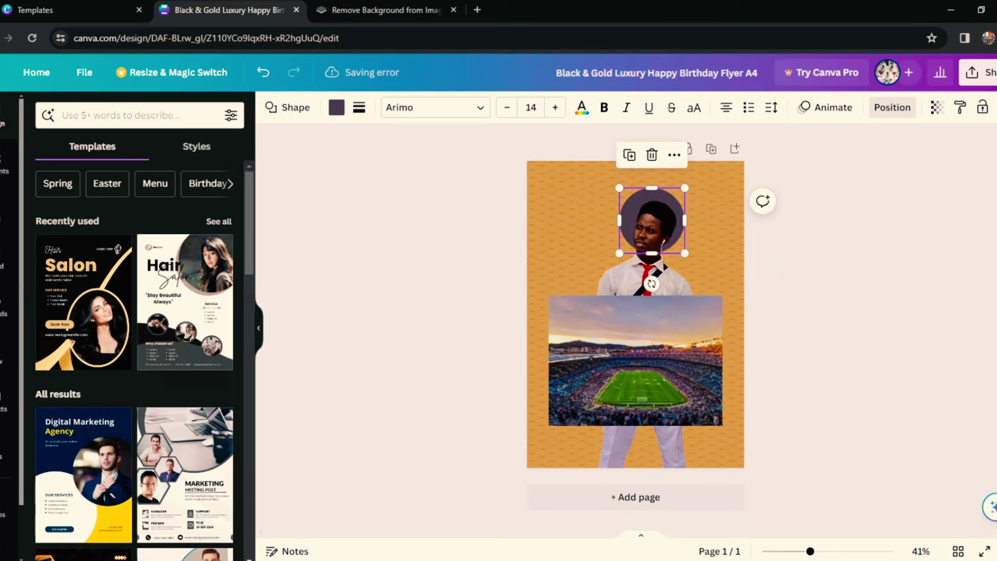
{"action": "left_click", "coordinate": [115, 114]}
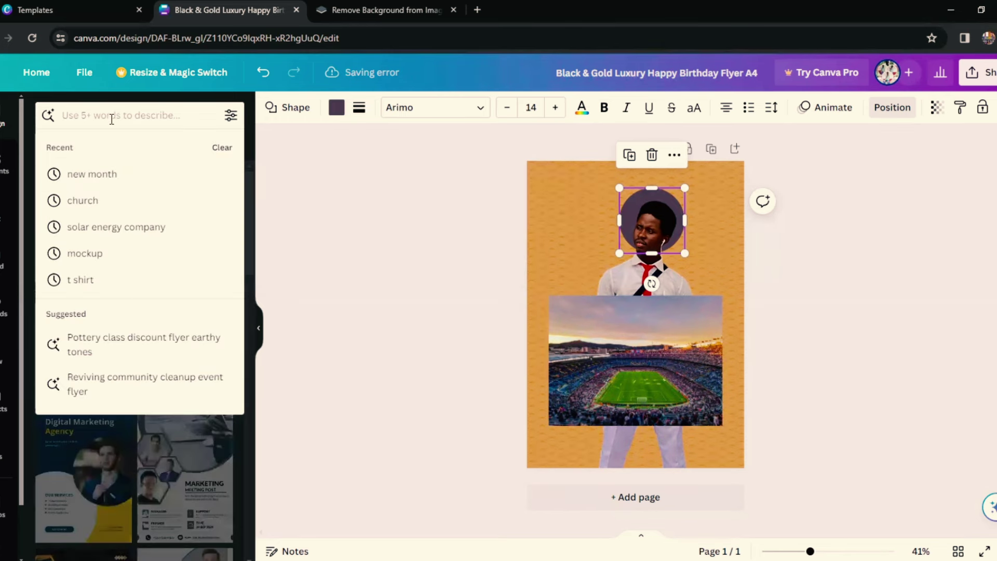
{"action": "type", "text": "e"}
{"action": "key", "text": "BackSpace"}
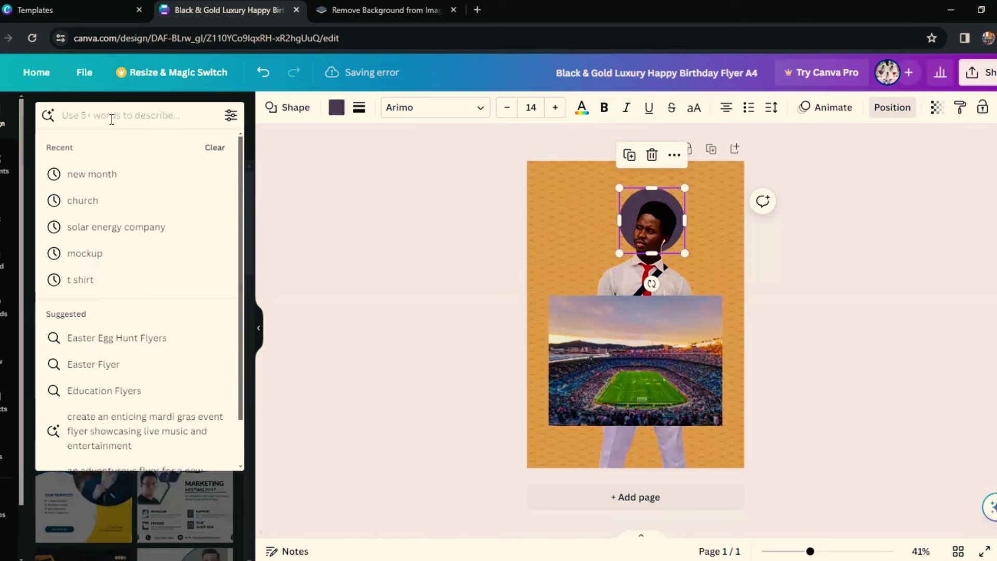
{"action": "type", "text": "we"}
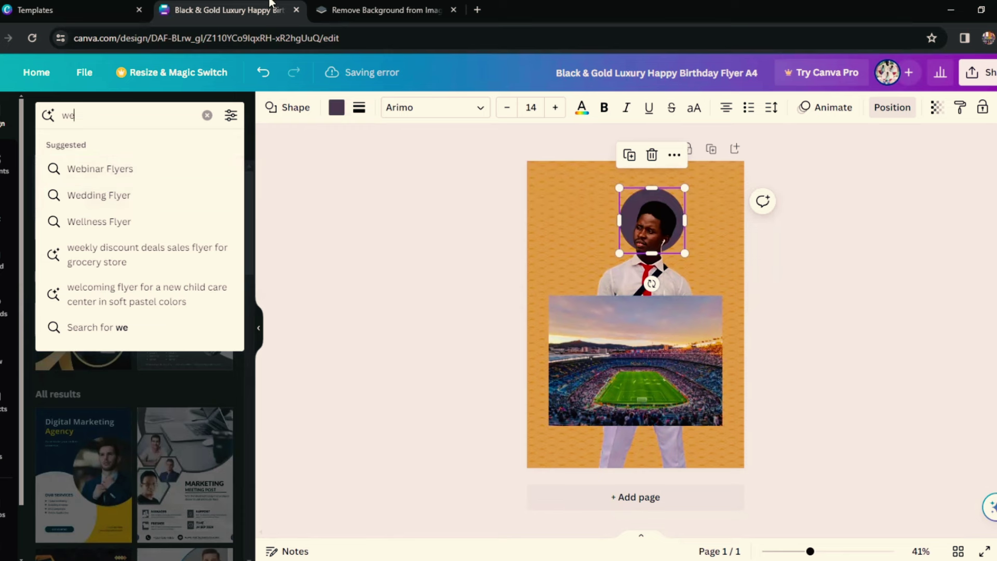
{"action": "key", "text": "Escape"}
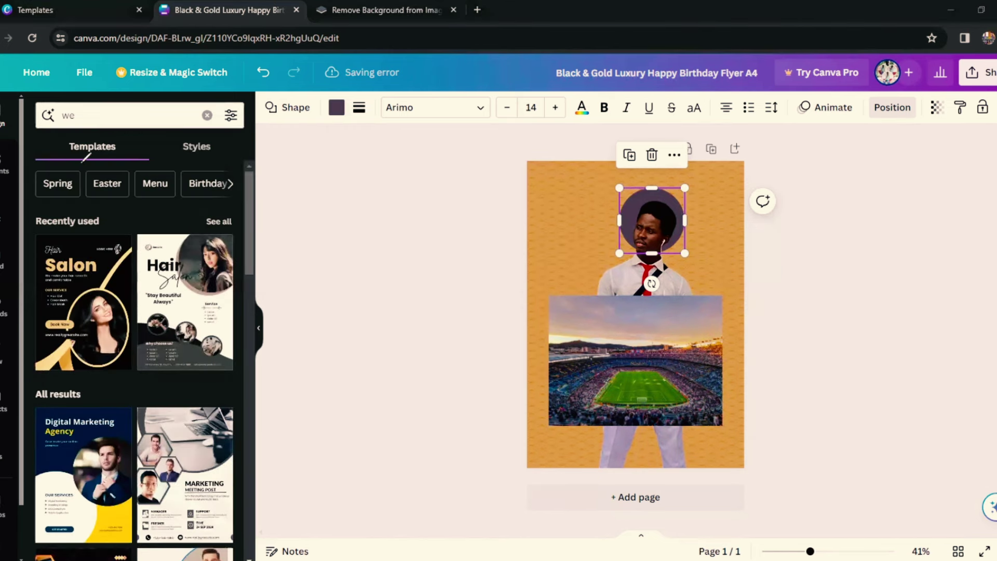
{"action": "left_click_drag", "start_coordinate": [79, 162], "coordinate": [67, 162]}
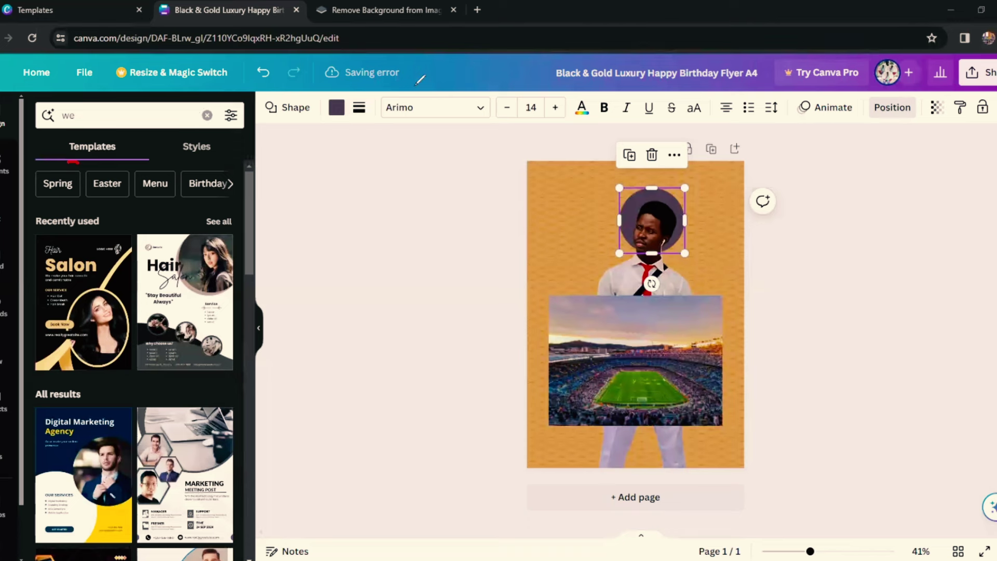
{"action": "left_click", "coordinate": [184, 116]}
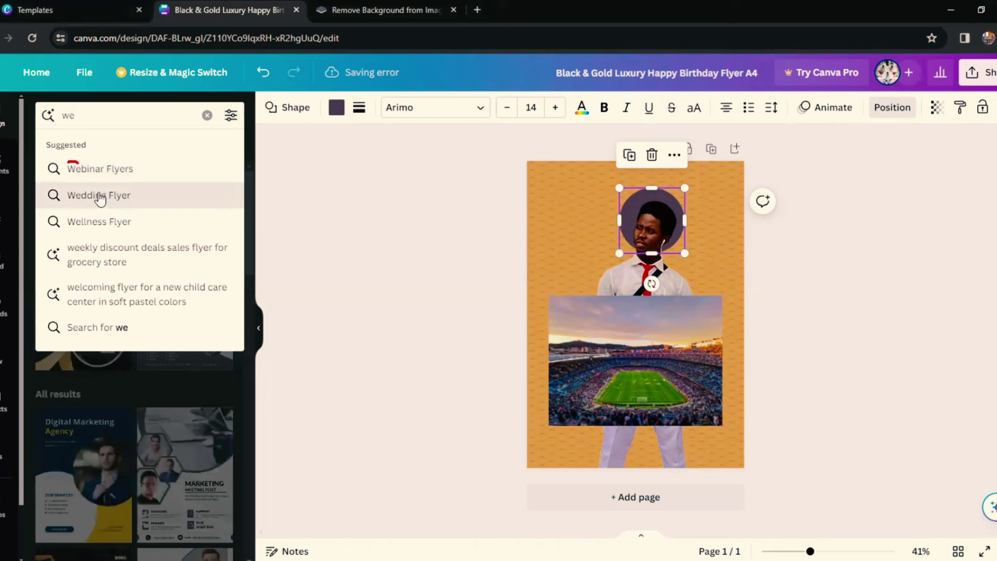
{"action": "left_click", "coordinate": [99, 197]}
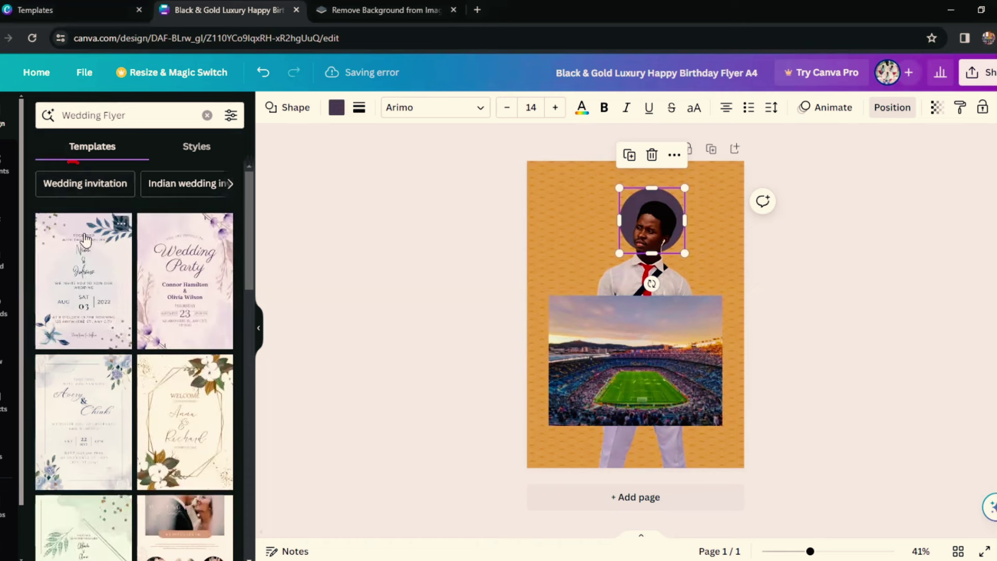
Step: Scroll the Wedding Flyer results until the black and gold Happy Wedding template appears
{"action": "scroll", "coordinate": [156, 483], "scroll_direction": "down", "scroll_amount": 3}
{"action": "scroll", "coordinate": [165, 474], "scroll_direction": "down", "scroll_amount": 6}
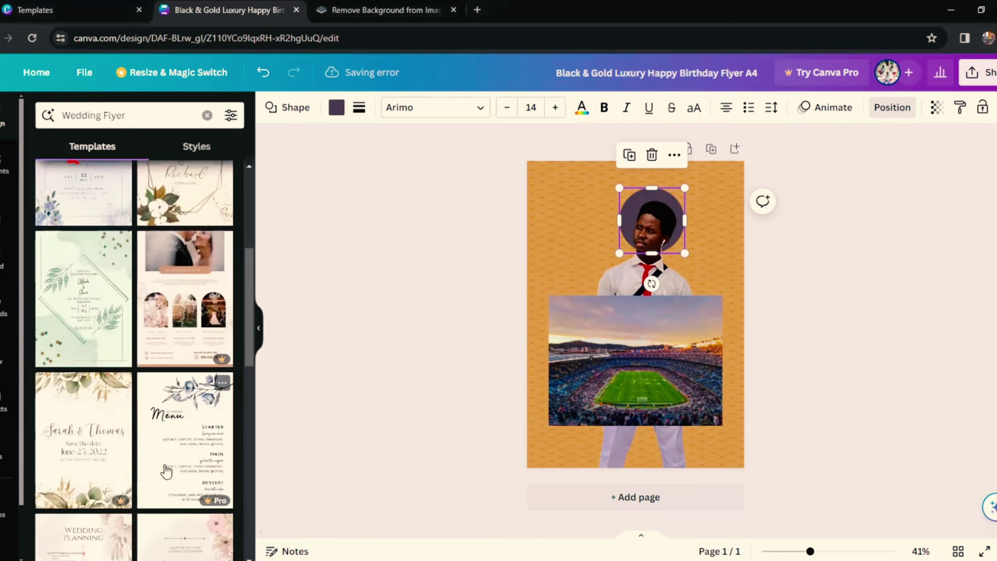
{"action": "scroll", "coordinate": [166, 470], "scroll_direction": "down", "scroll_amount": 4}
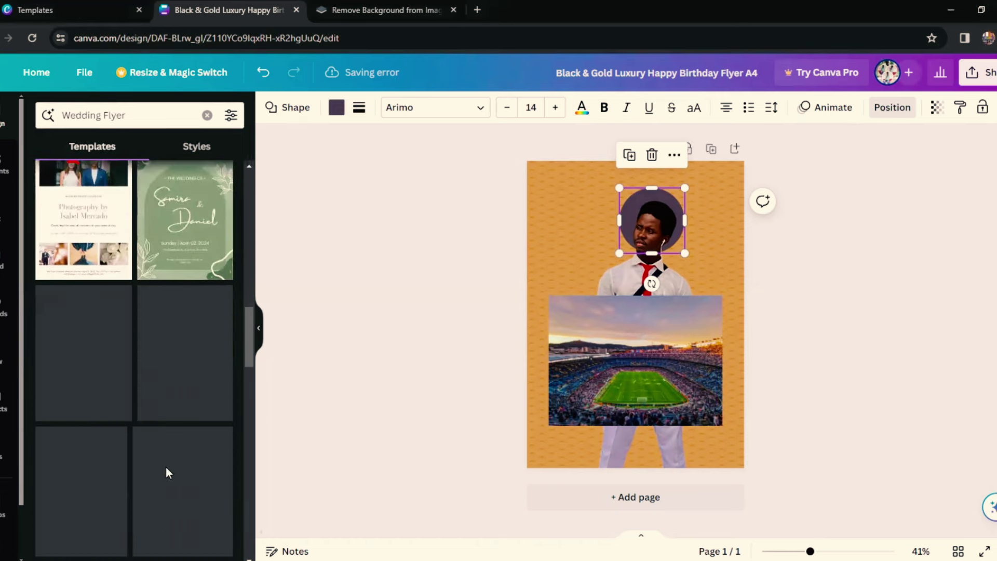
{"action": "scroll", "coordinate": [166, 466], "scroll_direction": "up", "scroll_amount": 7}
{"action": "scroll", "coordinate": [166, 467], "scroll_direction": "up", "scroll_amount": 3}
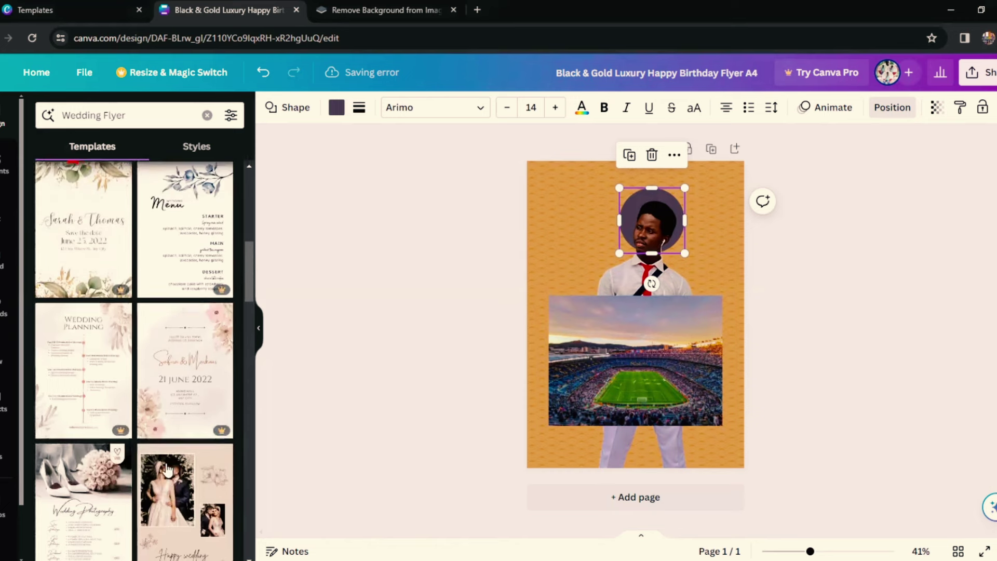
{"action": "scroll", "coordinate": [168, 470], "scroll_direction": "down", "scroll_amount": 5}
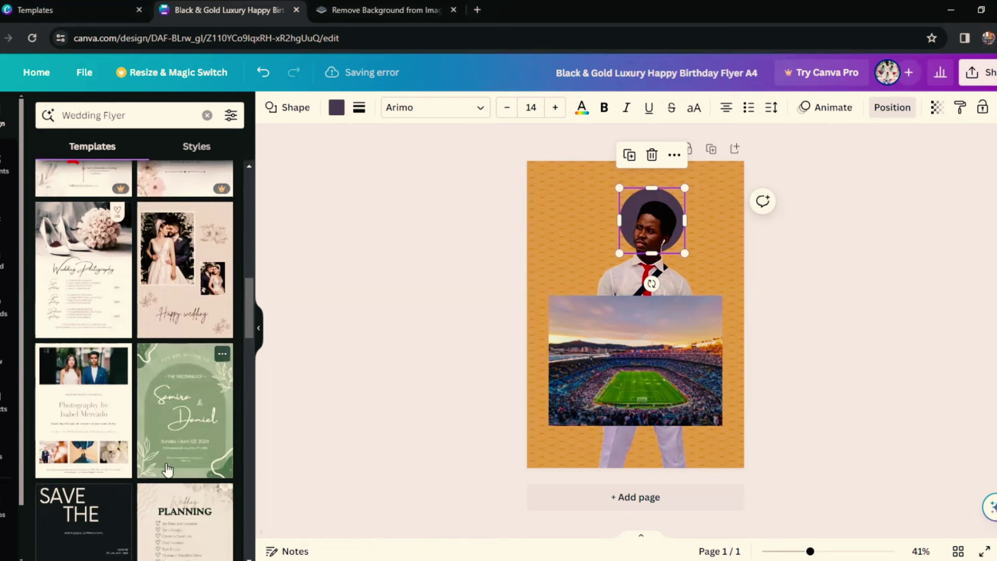
{"action": "scroll", "coordinate": [170, 363], "scroll_direction": "down", "scroll_amount": 3}
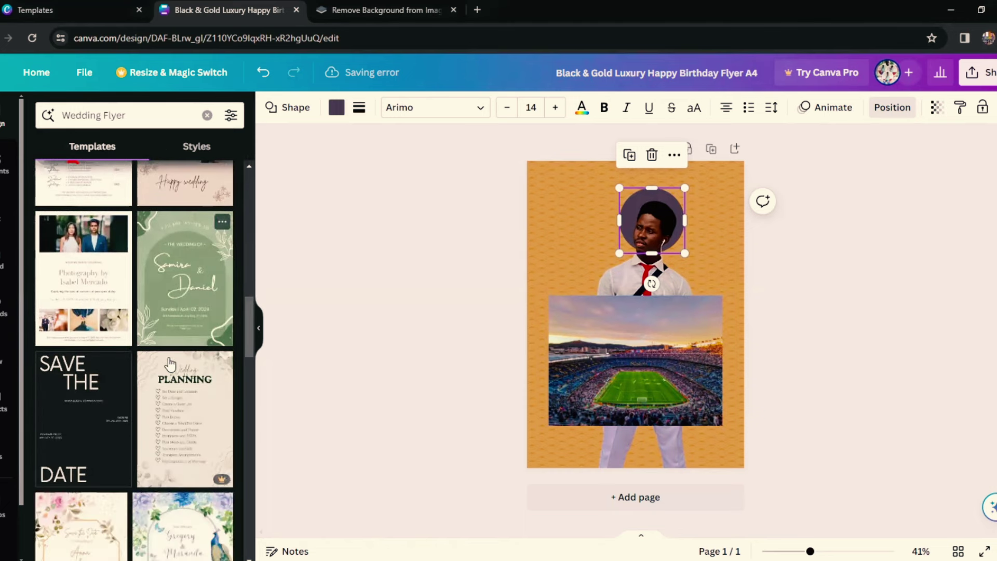
{"action": "scroll", "coordinate": [170, 364], "scroll_direction": "up", "scroll_amount": 3}
{"action": "scroll", "coordinate": [169, 364], "scroll_direction": "up", "scroll_amount": 1}
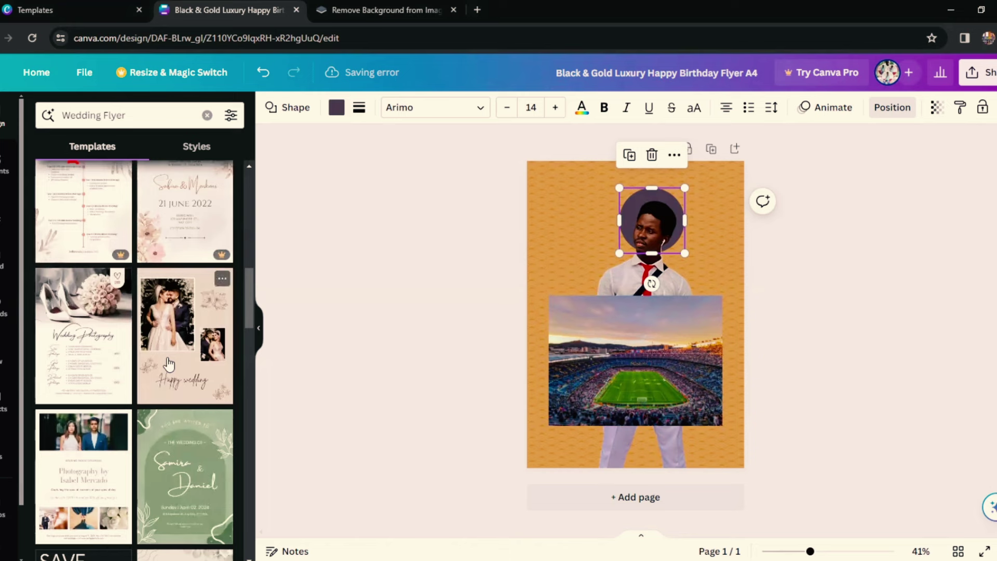
{"action": "scroll", "coordinate": [168, 365], "scroll_direction": "down", "scroll_amount": 10}
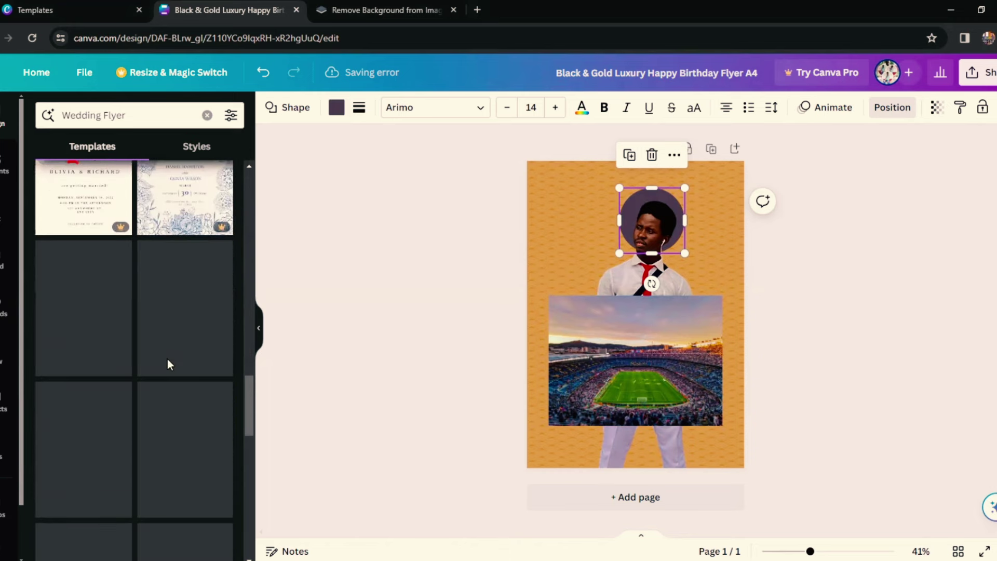
{"action": "scroll", "coordinate": [167, 363], "scroll_direction": "down", "scroll_amount": 4}
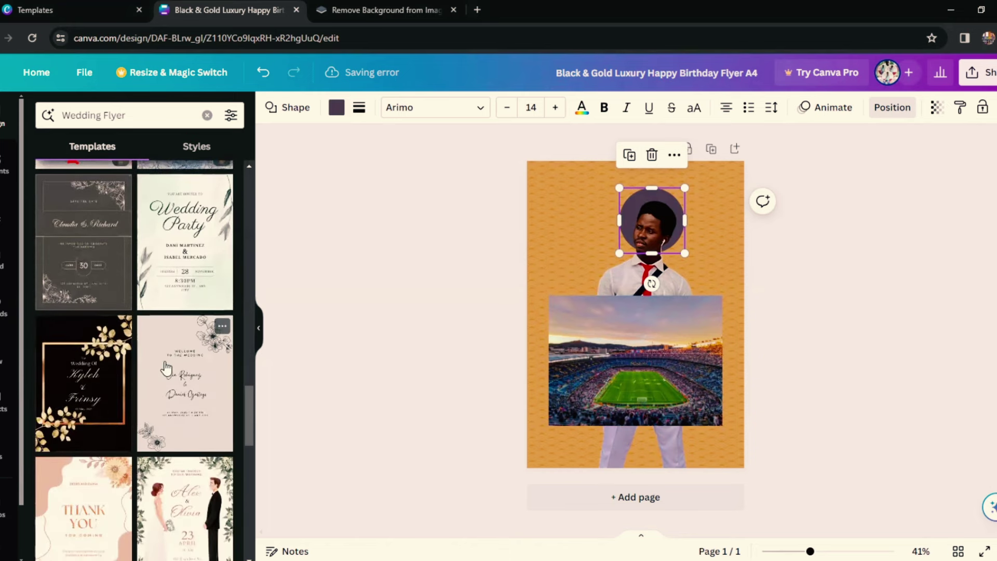
{"action": "scroll", "coordinate": [166, 369], "scroll_direction": "down", "scroll_amount": 6}
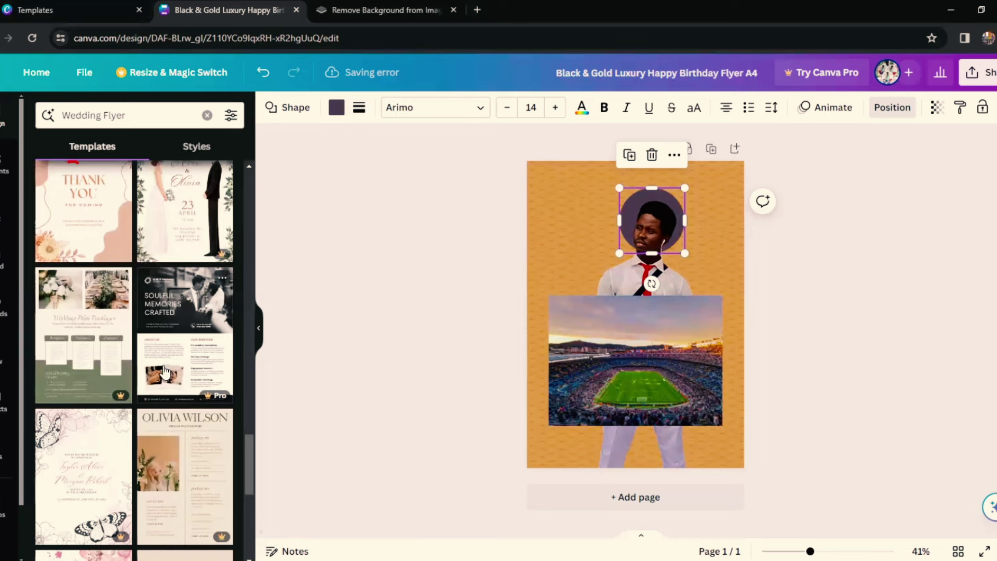
{"action": "scroll", "coordinate": [172, 300], "scroll_direction": "down", "scroll_amount": 2}
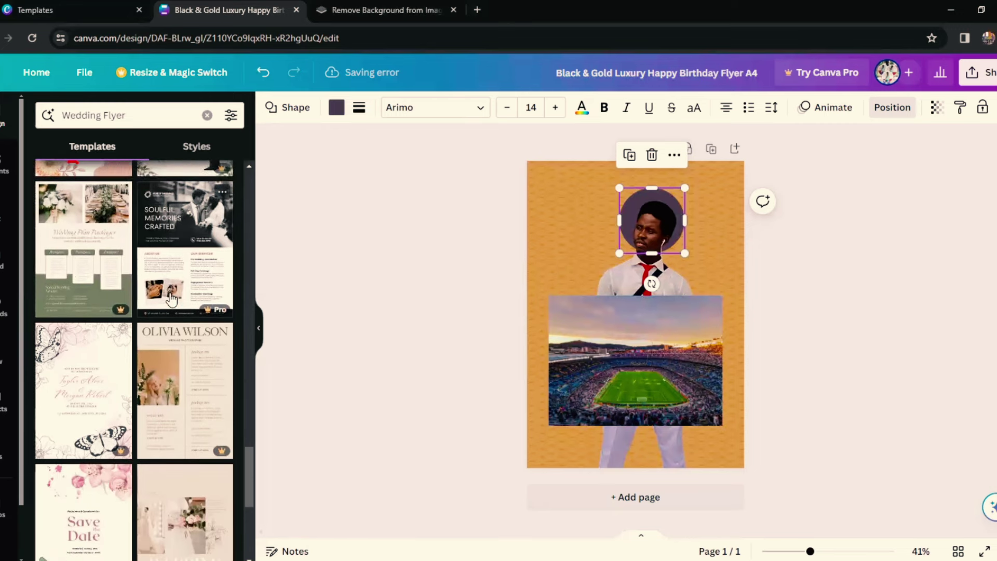
{"action": "scroll", "coordinate": [172, 300], "scroll_direction": "down", "scroll_amount": 7}
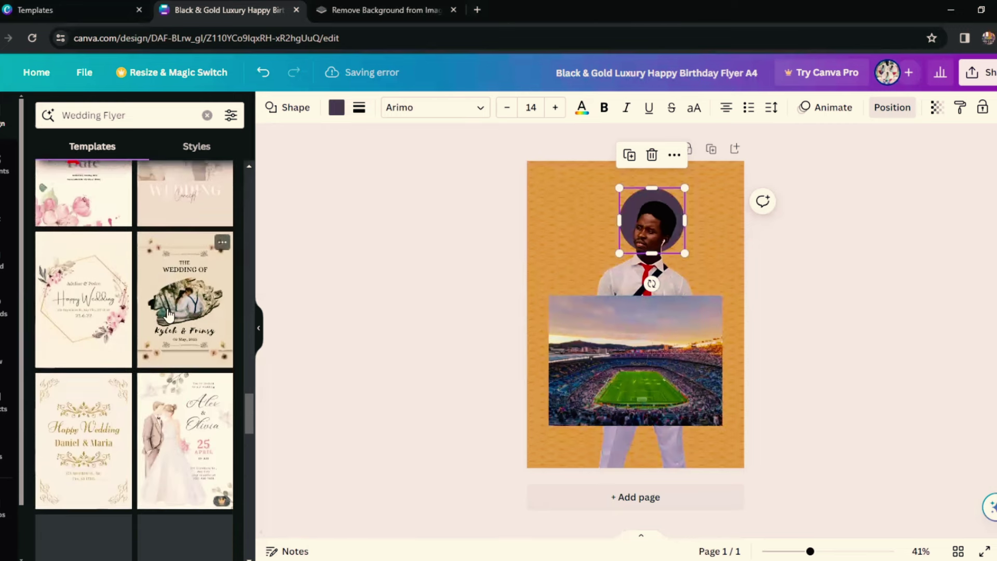
{"action": "scroll", "coordinate": [167, 314], "scroll_direction": "down", "scroll_amount": 12}
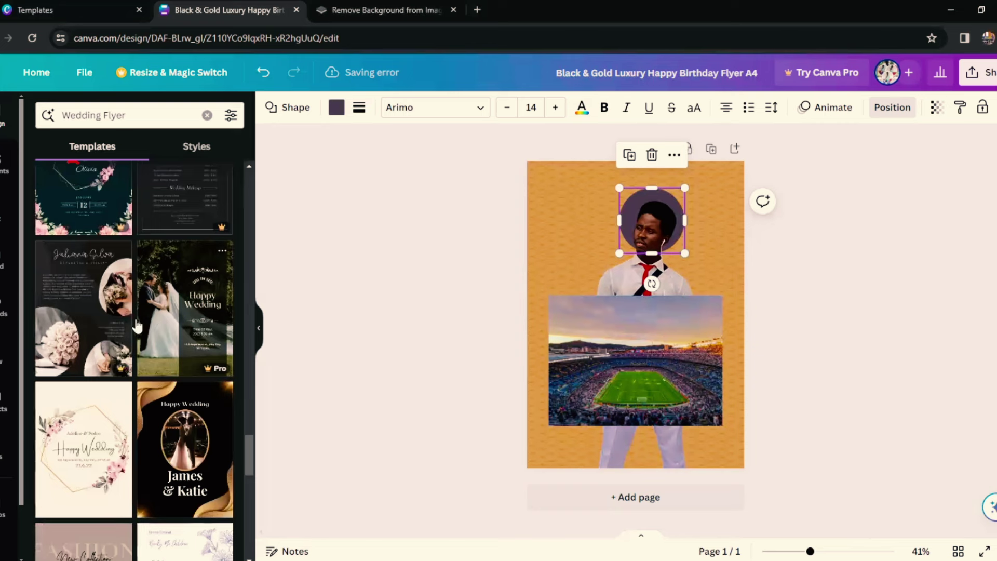
{"action": "scroll", "coordinate": [138, 327], "scroll_direction": "down", "scroll_amount": 3}
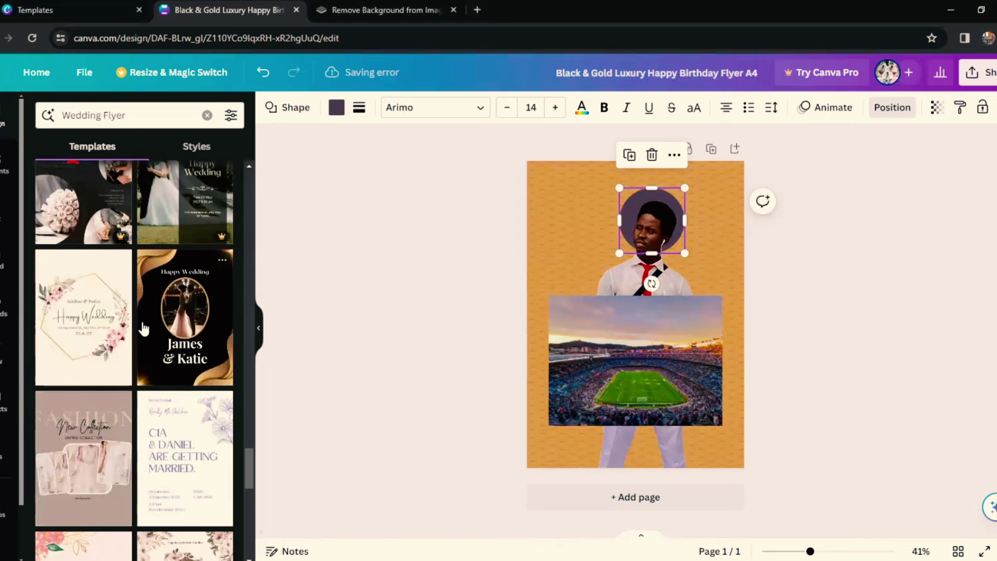
{"action": "scroll", "coordinate": [146, 330], "scroll_direction": "down", "scroll_amount": 1}
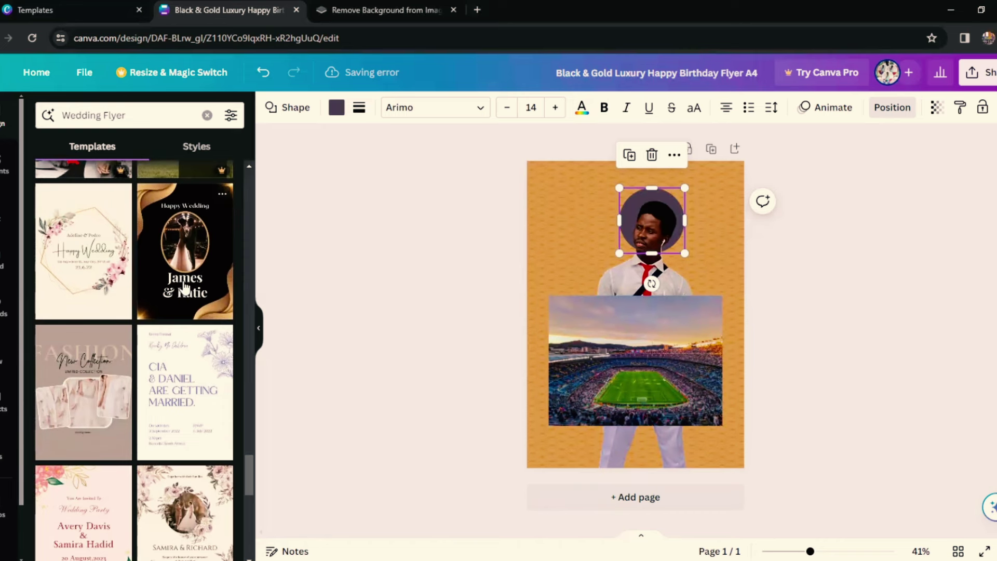
Step: Apply the Black And Gold Elegant Happy Wedding Flyer template and return to the results
{"action": "left_click", "coordinate": [185, 290]}
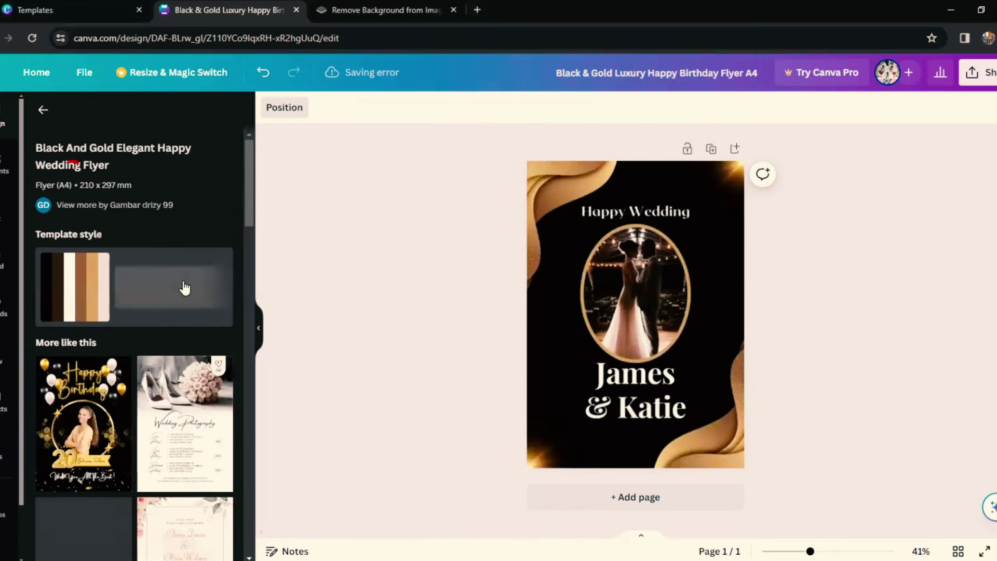
{"action": "scroll", "coordinate": [138, 368], "scroll_direction": "down", "scroll_amount": 1}
{"action": "scroll", "coordinate": [138, 367], "scroll_direction": "down", "scroll_amount": 1}
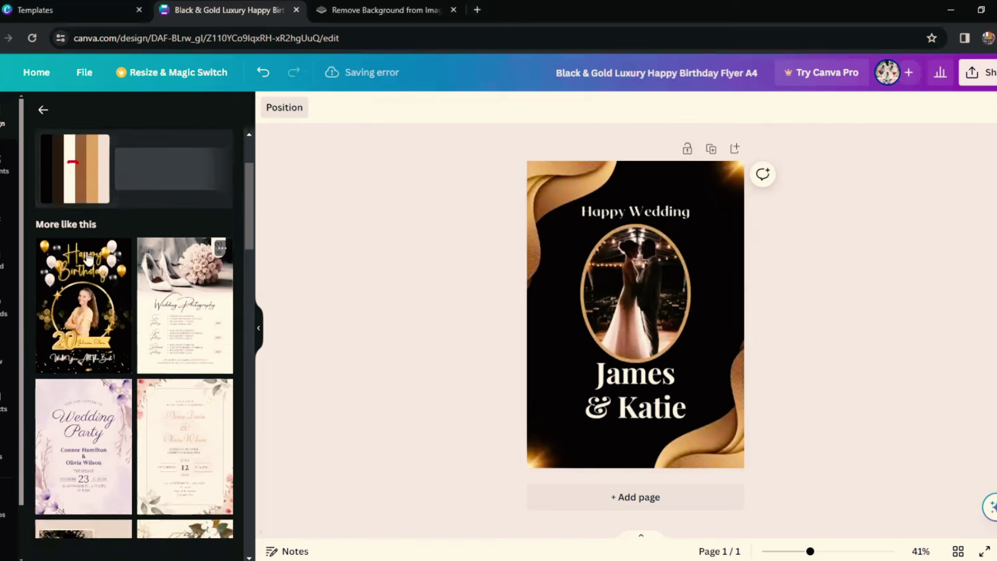
{"action": "scroll", "coordinate": [44, 120], "scroll_direction": "up", "scroll_amount": 2}
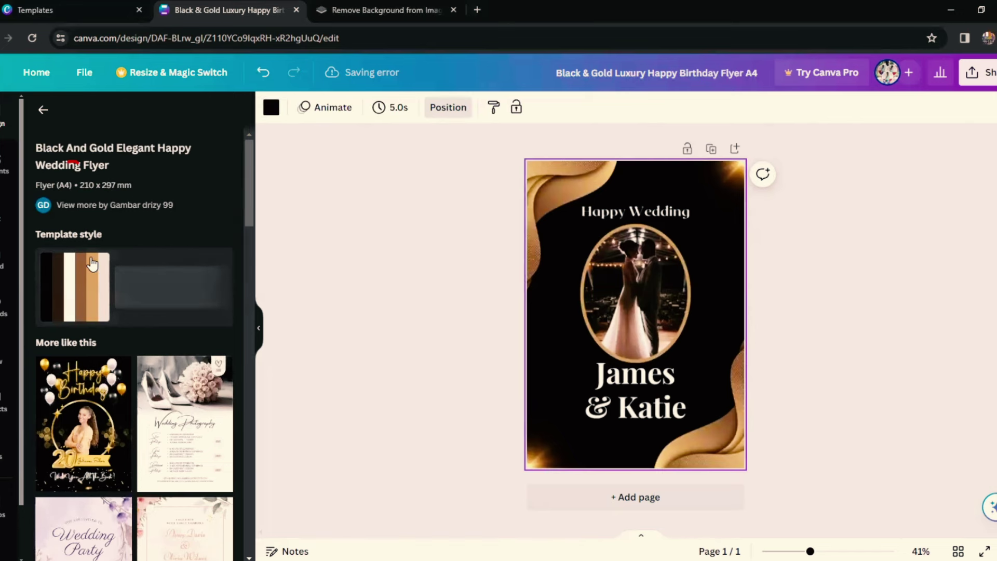
{"action": "key", "text": "Escape"}
{"action": "scroll", "coordinate": [105, 289], "scroll_direction": "down", "scroll_amount": 2}
{"action": "scroll", "coordinate": [106, 291], "scroll_direction": "up", "scroll_amount": 2}
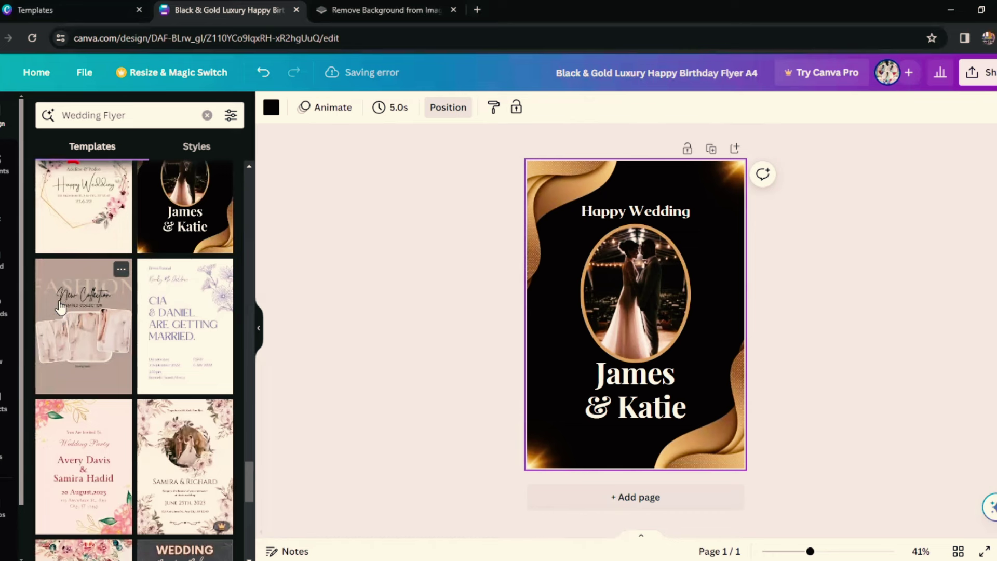
Step: Apply the FASHION New Collection template with three dress photos to the page
{"action": "left_click", "coordinate": [60, 311]}
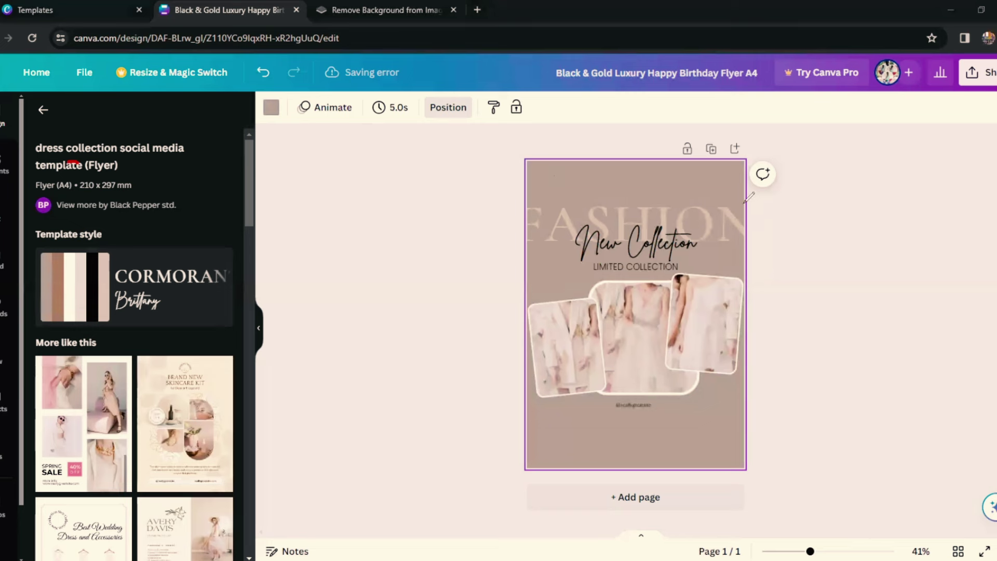
{"action": "mouse_move", "coordinate": [743, 204]}
{"action": "left_mouse_down"}
{"action": "mouse_move", "coordinate": [642, 181]}
{"action": "mouse_move", "coordinate": [561, 181]}
{"action": "mouse_move", "coordinate": [514, 228]}
{"action": "mouse_move", "coordinate": [628, 258]}
{"action": "left_mouse_up"}
{"action": "mouse_move", "coordinate": [736, 264]}
{"action": "left_mouse_down"}
{"action": "mouse_move", "coordinate": [764, 203]}
{"action": "mouse_move", "coordinate": [722, 205]}
{"action": "left_mouse_up"}
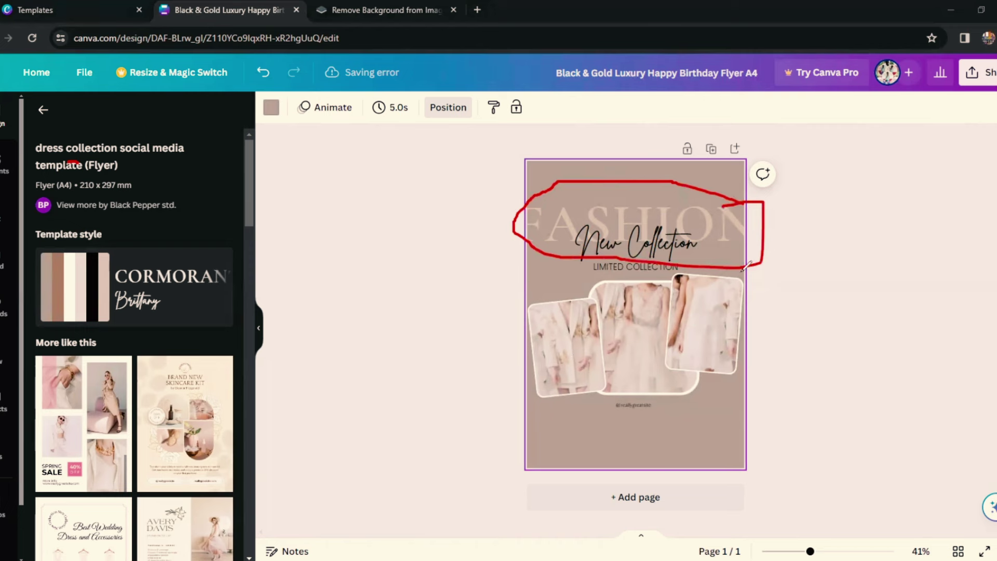
{"action": "mouse_move", "coordinate": [742, 272]}
{"action": "left_mouse_down"}
{"action": "mouse_move", "coordinate": [618, 281]}
{"action": "mouse_move", "coordinate": [520, 316]}
{"action": "mouse_move", "coordinate": [533, 369]}
{"action": "mouse_move", "coordinate": [651, 407]}
{"action": "mouse_move", "coordinate": [744, 348]}
{"action": "mouse_move", "coordinate": [736, 269]}
{"action": "left_mouse_up"}
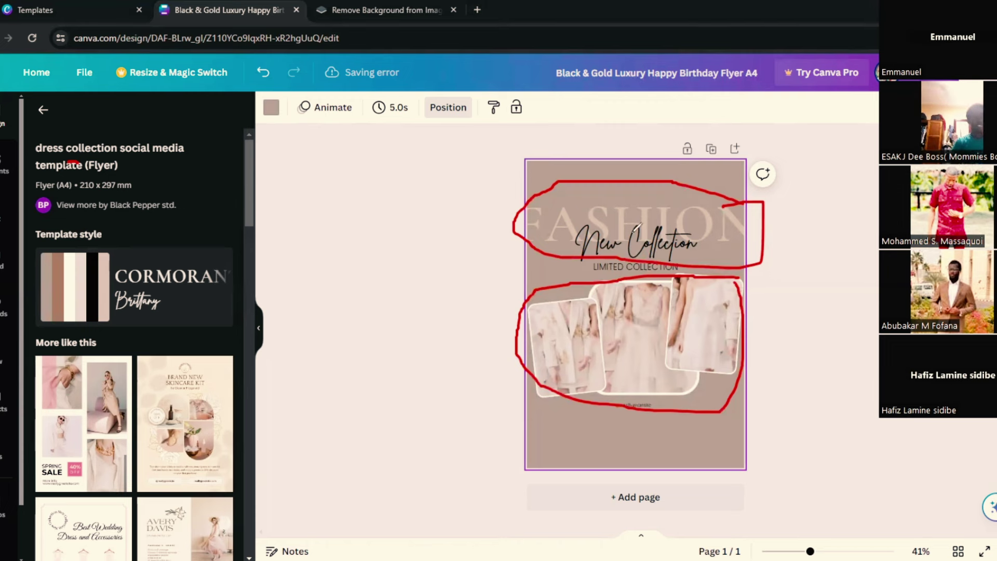
{"action": "left_click_drag", "start_coordinate": [553, 217], "coordinate": [648, 210]}
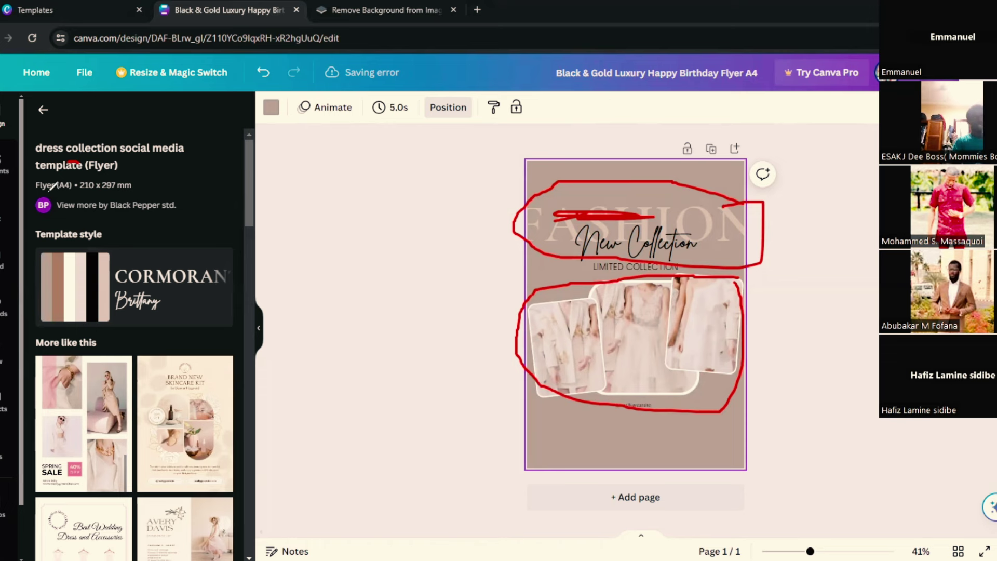
{"action": "mouse_move", "coordinate": [655, 210]}
{"action": "left_mouse_down"}
{"action": "mouse_move", "coordinate": [659, 286]}
{"action": "mouse_move", "coordinate": [645, 381]}
{"action": "left_mouse_up"}
{"action": "left_click_drag", "start_coordinate": [660, 198], "coordinate": [531, 178]}
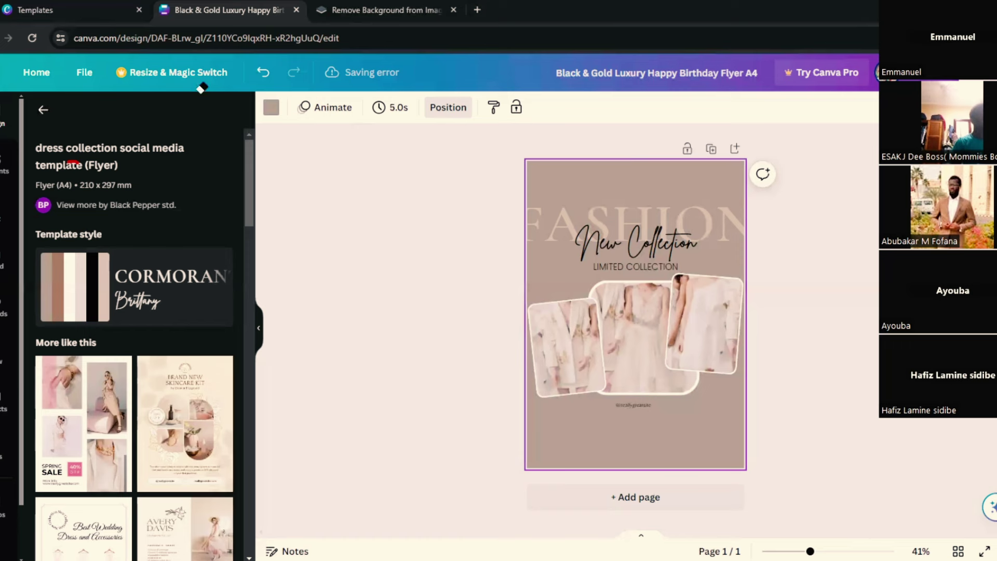
Step: From the Wedding Flyer results, open the premium Wedding Promotion Packages template
{"action": "left_click", "coordinate": [43, 110]}
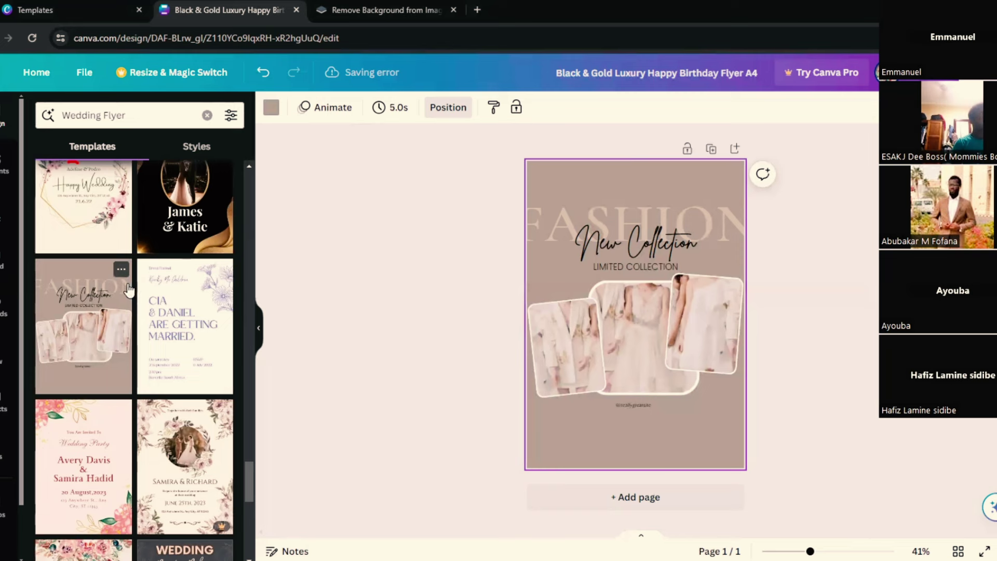
{"action": "scroll", "coordinate": [126, 293], "scroll_direction": "down", "scroll_amount": 1}
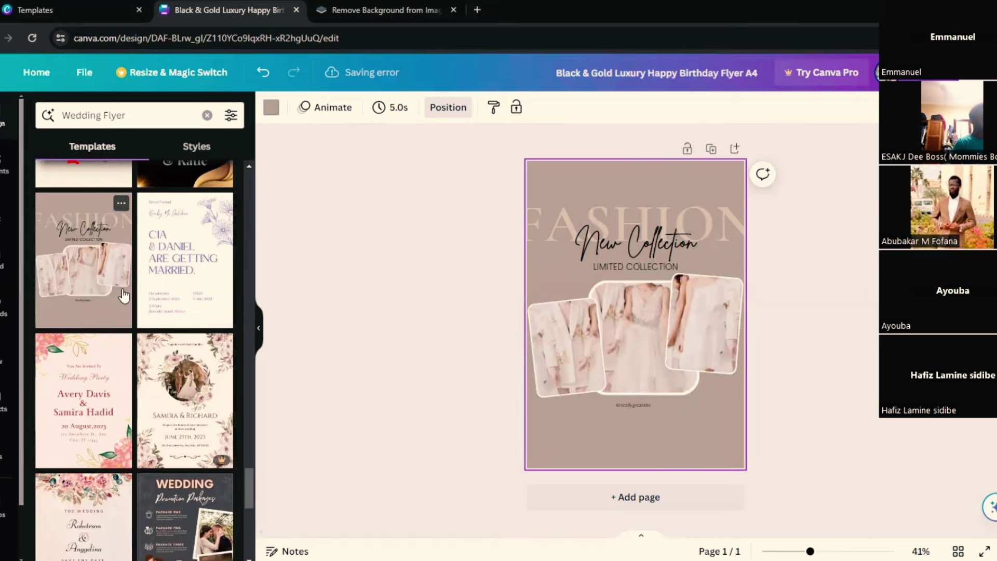
{"action": "scroll", "coordinate": [124, 296], "scroll_direction": "down", "scroll_amount": 2}
{"action": "scroll", "coordinate": [124, 295], "scroll_direction": "down", "scroll_amount": 2}
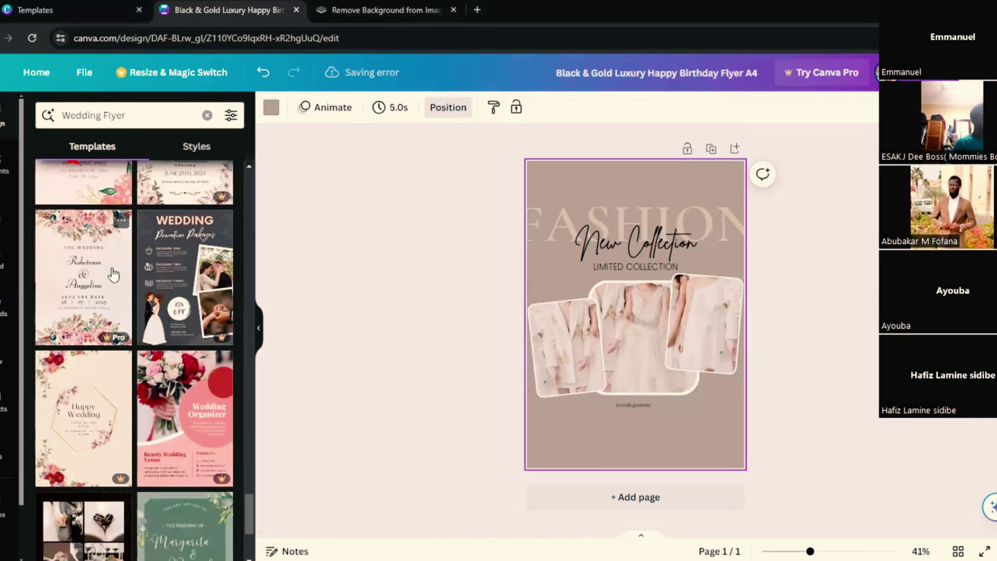
{"action": "scroll", "coordinate": [117, 290], "scroll_direction": "up", "scroll_amount": 1}
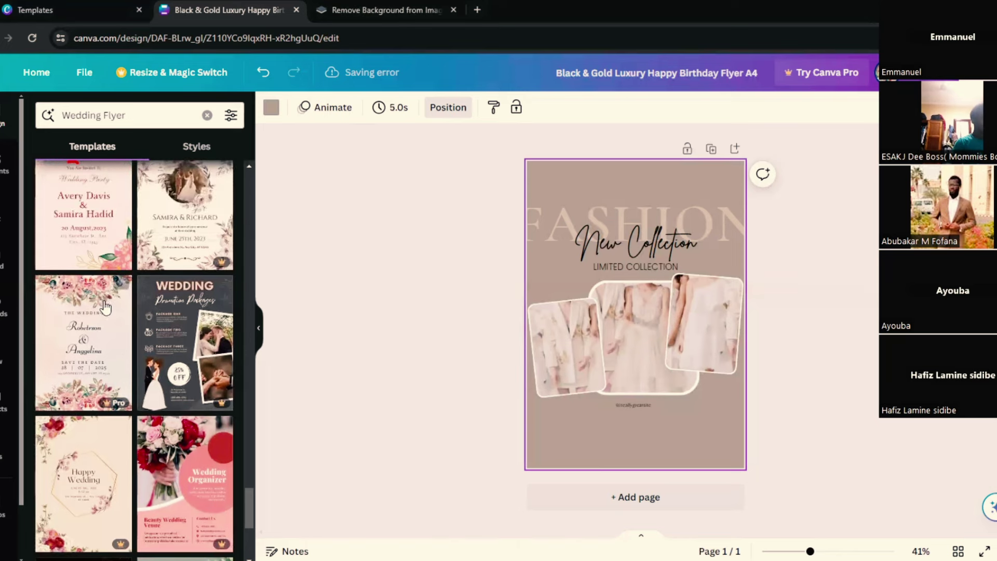
{"action": "left_click", "coordinate": [178, 289]}
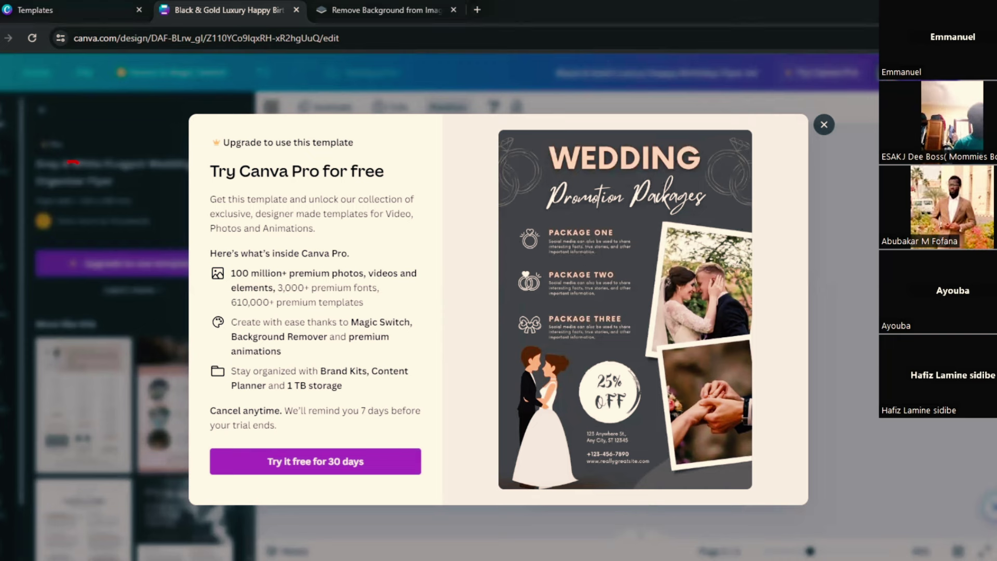
{"action": "mouse_move", "coordinate": [707, 150]}
{"action": "left_mouse_down"}
{"action": "mouse_move", "coordinate": [493, 152]}
{"action": "mouse_move", "coordinate": [281, 213]}
{"action": "left_mouse_up"}
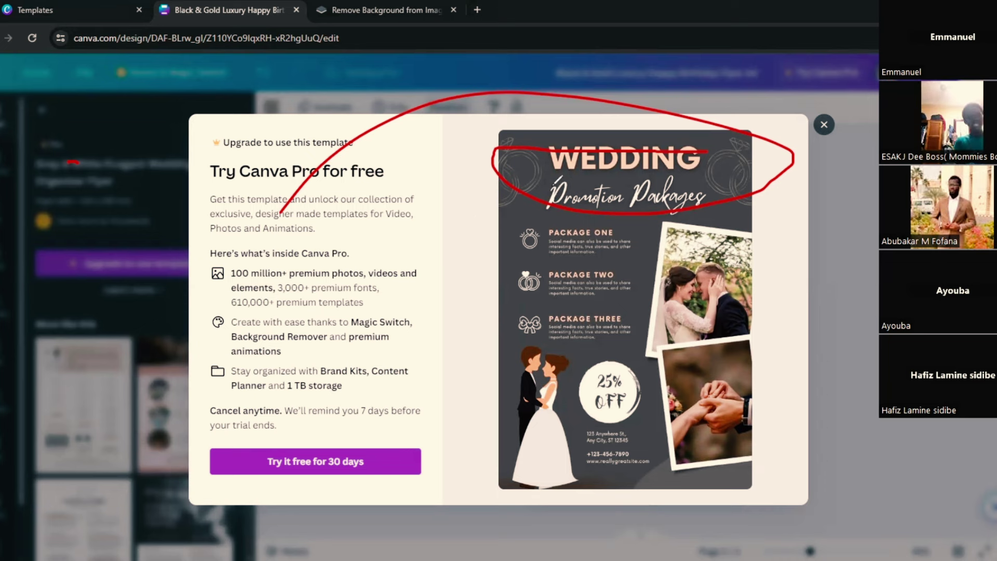
{"action": "mouse_move", "coordinate": [708, 143]}
{"action": "left_mouse_down"}
{"action": "mouse_move", "coordinate": [634, 133]}
{"action": "mouse_move", "coordinate": [544, 177]}
{"action": "mouse_move", "coordinate": [609, 165]}
{"action": "mouse_move", "coordinate": [616, 143]}
{"action": "left_mouse_up"}
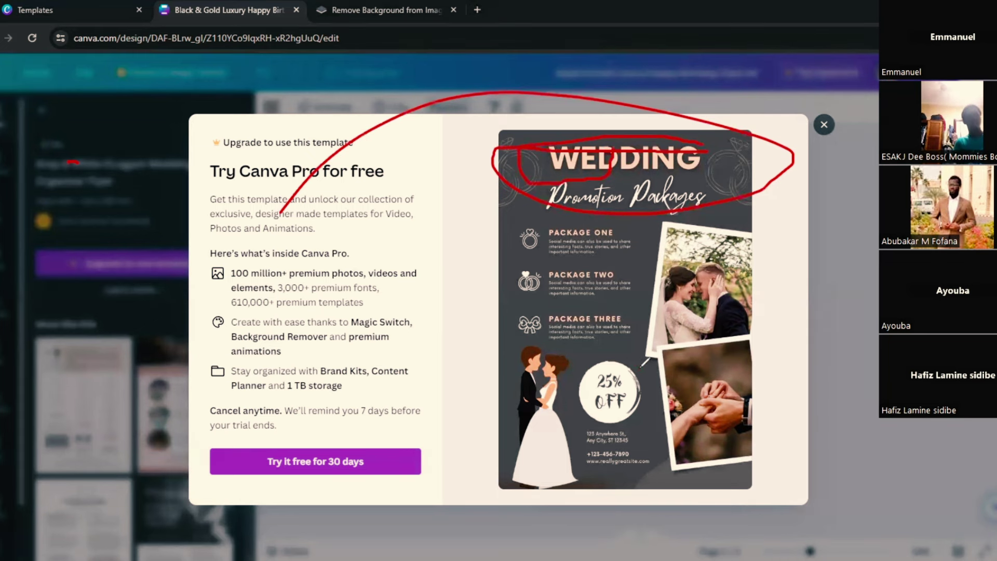
{"action": "mouse_move", "coordinate": [642, 366]}
{"action": "left_mouse_down"}
{"action": "mouse_move", "coordinate": [630, 358]}
{"action": "mouse_move", "coordinate": [588, 371]}
{"action": "mouse_move", "coordinate": [582, 439]}
{"action": "mouse_move", "coordinate": [606, 466]}
{"action": "mouse_move", "coordinate": [646, 450]}
{"action": "mouse_move", "coordinate": [637, 365]}
{"action": "left_mouse_up"}
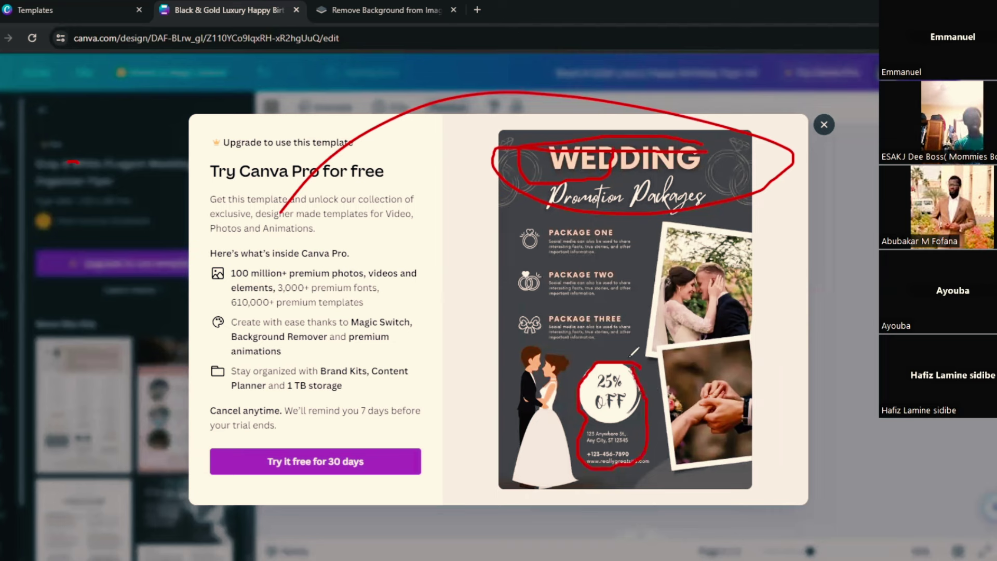
{"action": "mouse_move", "coordinate": [665, 358]}
{"action": "left_mouse_down"}
{"action": "mouse_move", "coordinate": [667, 435]}
{"action": "mouse_move", "coordinate": [802, 512]}
{"action": "left_mouse_up"}
{"action": "mouse_move", "coordinate": [804, 434]}
{"action": "left_mouse_down"}
{"action": "mouse_move", "coordinate": [732, 316]}
{"action": "mouse_move", "coordinate": [685, 347]}
{"action": "left_mouse_up"}
{"action": "mouse_move", "coordinate": [511, 324]}
{"action": "left_mouse_down"}
{"action": "mouse_move", "coordinate": [543, 361]}
{"action": "mouse_move", "coordinate": [543, 475]}
{"action": "mouse_move", "coordinate": [540, 363]}
{"action": "mouse_move", "coordinate": [564, 338]}
{"action": "left_mouse_up"}
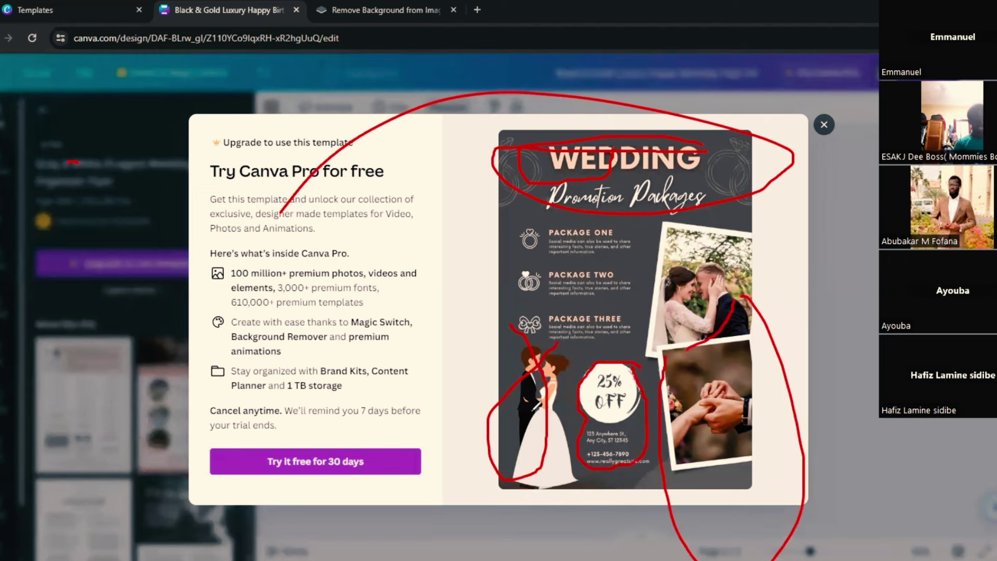
{"action": "mouse_move", "coordinate": [693, 221]}
{"action": "left_mouse_down"}
{"action": "mouse_move", "coordinate": [748, 365]}
{"action": "mouse_move", "coordinate": [675, 197]}
{"action": "left_mouse_up"}
{"action": "mouse_move", "coordinate": [616, 239]}
{"action": "left_mouse_down"}
{"action": "mouse_move", "coordinate": [572, 227]}
{"action": "mouse_move", "coordinate": [507, 244]}
{"action": "mouse_move", "coordinate": [621, 325]}
{"action": "mouse_move", "coordinate": [618, 252]}
{"action": "left_mouse_up"}
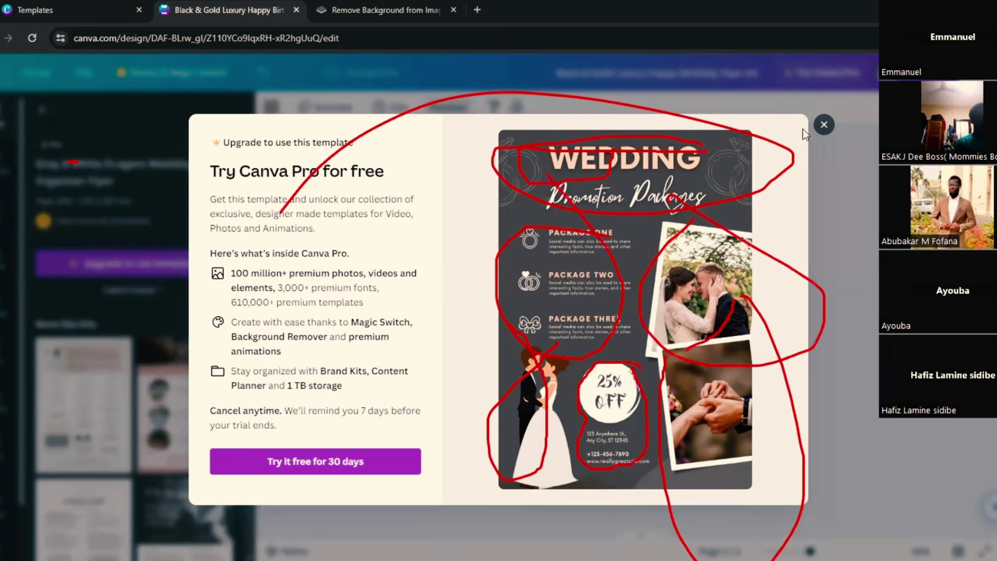
Step: Dismiss the Pro prompt and replace the wedding search with a 'Sports Flyers' template search
{"action": "left_click", "coordinate": [823, 125]}
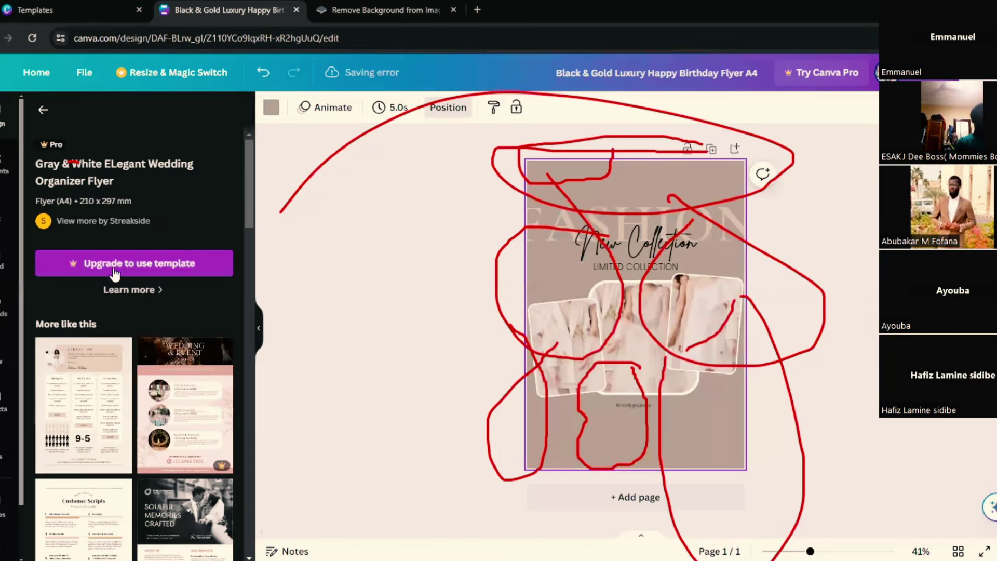
{"action": "left_click", "coordinate": [44, 111]}
{"action": "left_click_drag", "start_coordinate": [125, 116], "coordinate": [61, 115]}
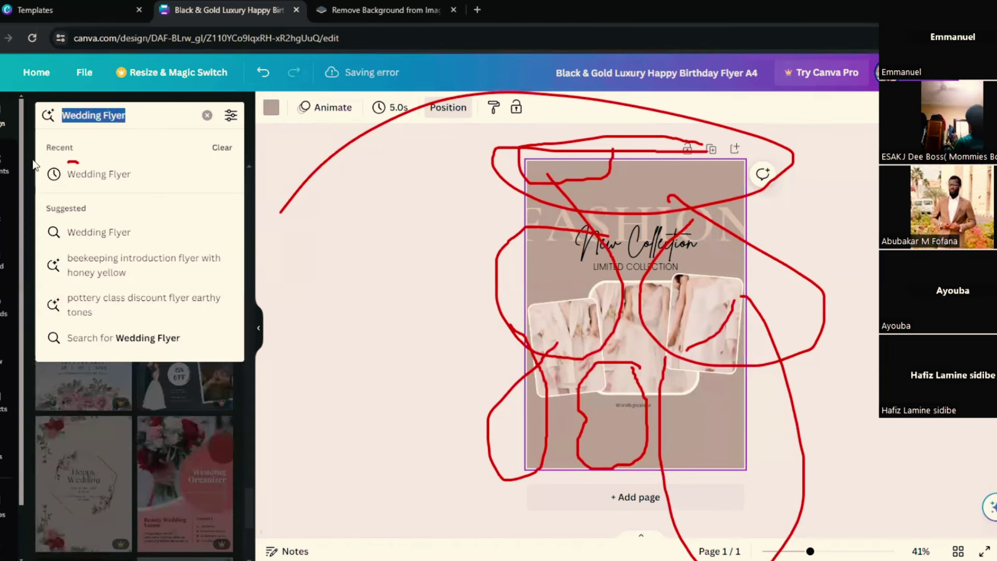
{"action": "type", "text": "spo"}
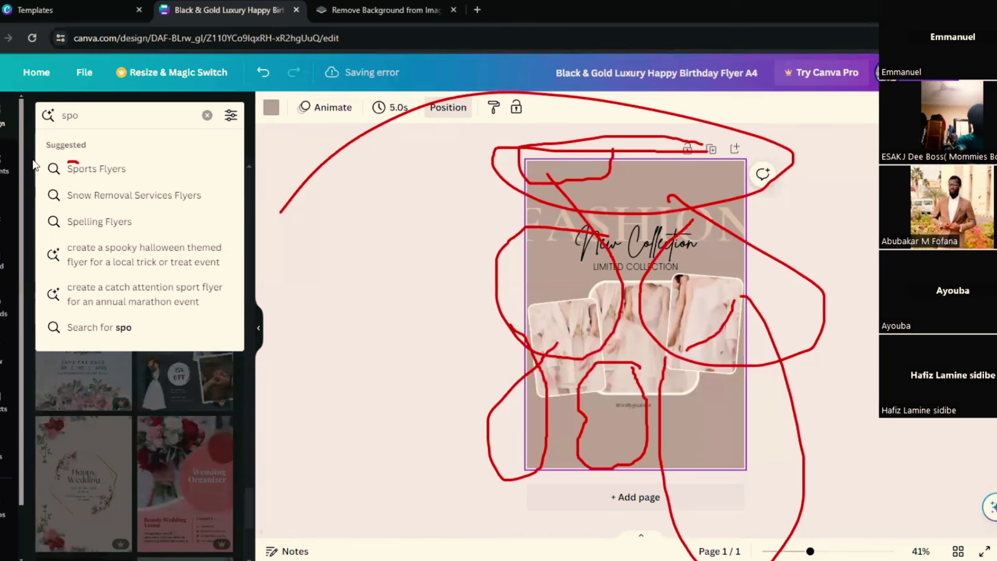
{"action": "type", "text": "rt"}
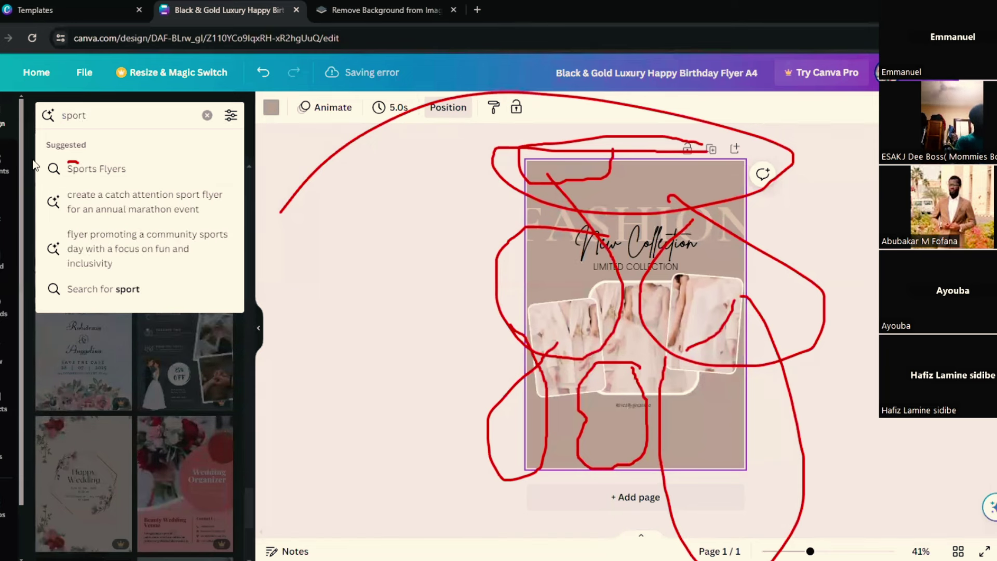
{"action": "left_click", "coordinate": [124, 174]}
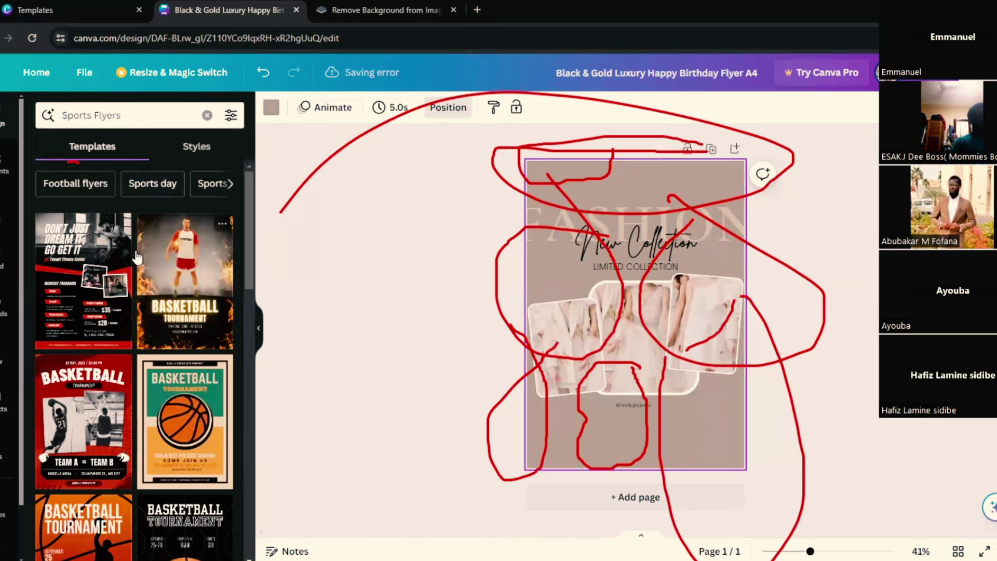
Step: Apply the Yellow and Black Modern Basketball Tournament Flyer template, then bring up football photo results
{"action": "left_click", "coordinate": [194, 291]}
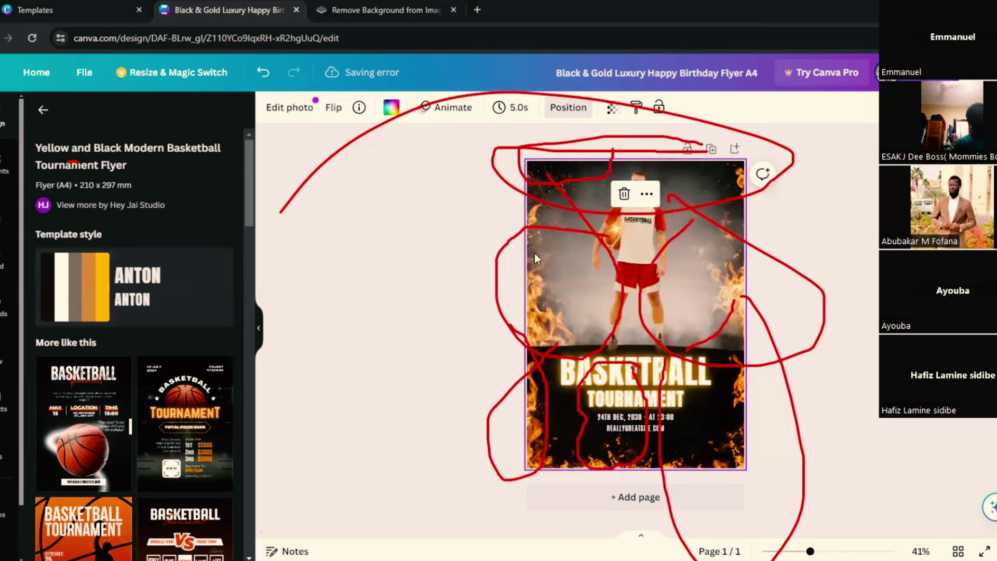
{"action": "key", "text": "Escape"}
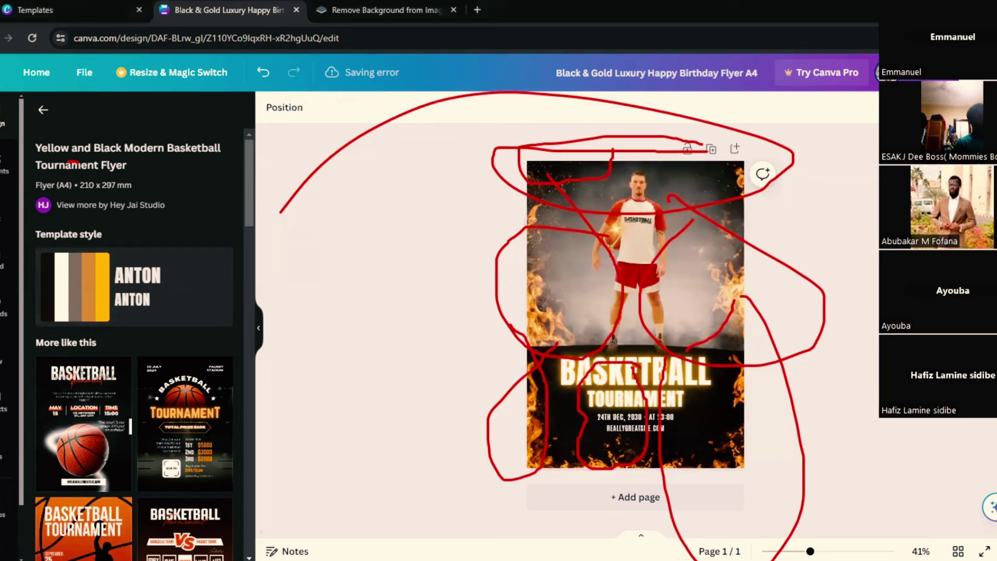
{"action": "left_click", "coordinate": [587, 335]}
{"action": "left_click", "coordinate": [755, 214]}
{"action": "left_click", "coordinate": [485, 121]}
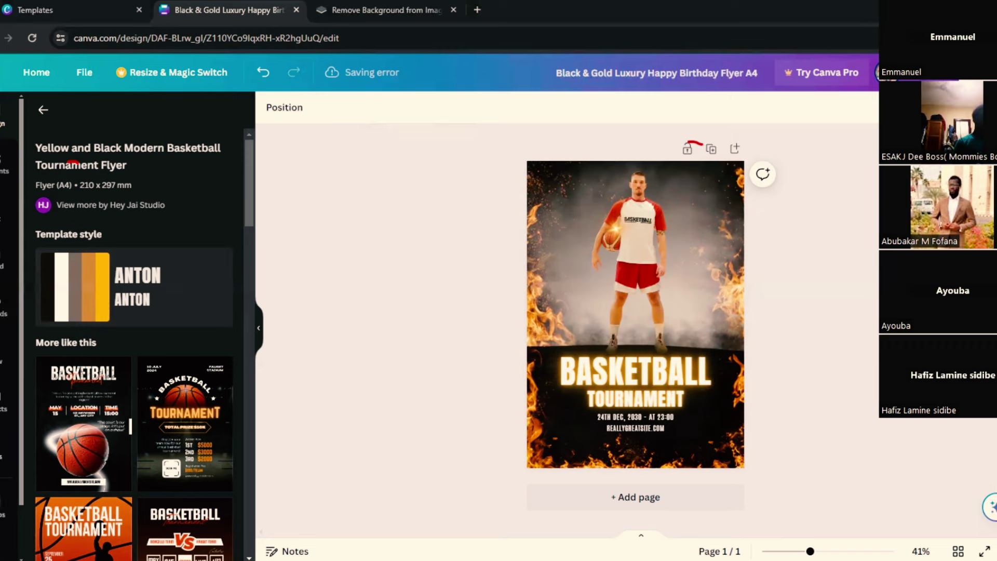
Step: Browse the football photo results in Canva's side panel
{"action": "left_click", "coordinate": [8, 514]}
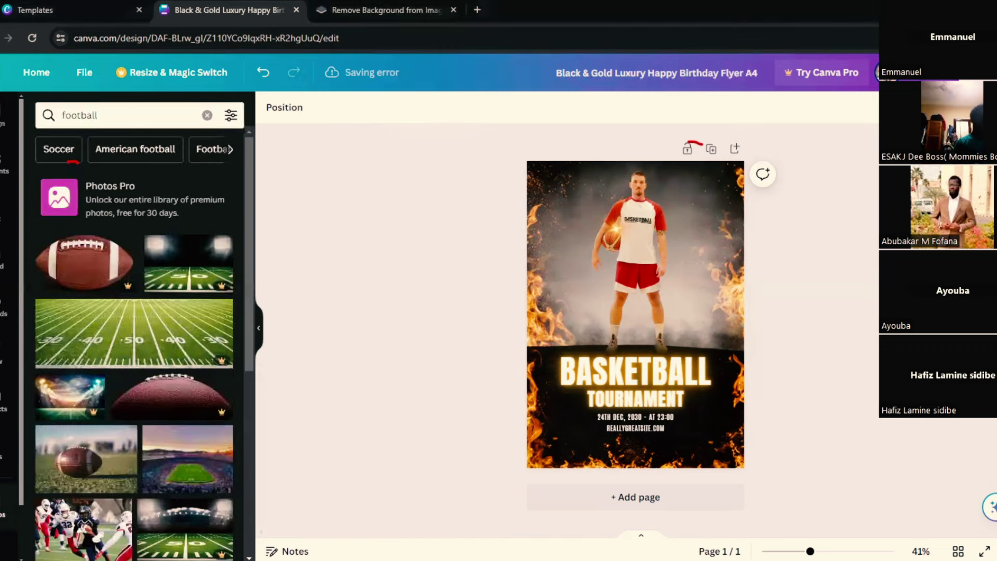
{"action": "scroll", "coordinate": [136, 349], "scroll_direction": "down", "scroll_amount": 3}
{"action": "scroll", "coordinate": [138, 349], "scroll_direction": "down", "scroll_amount": 10}
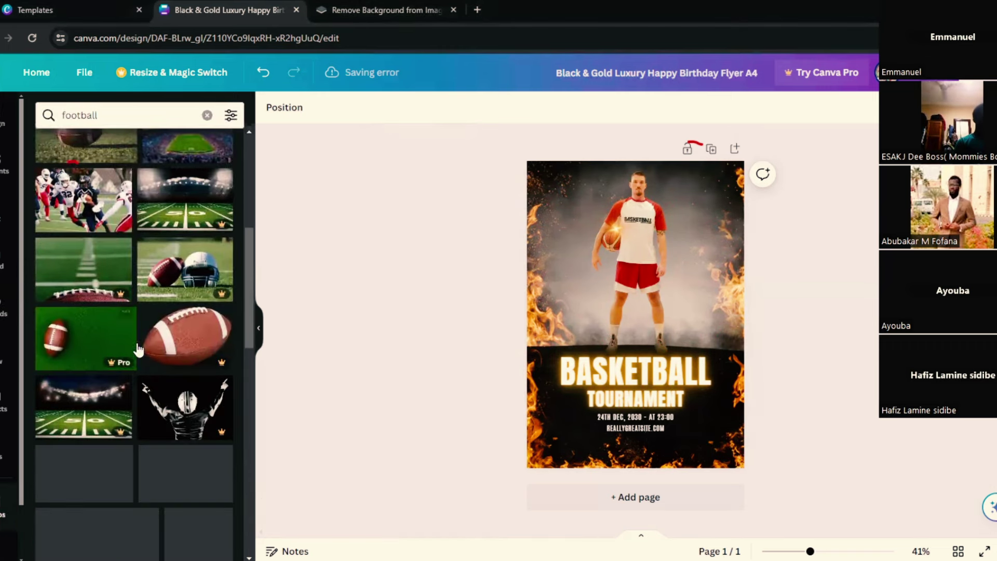
{"action": "scroll", "coordinate": [141, 337], "scroll_direction": "up", "scroll_amount": 6}
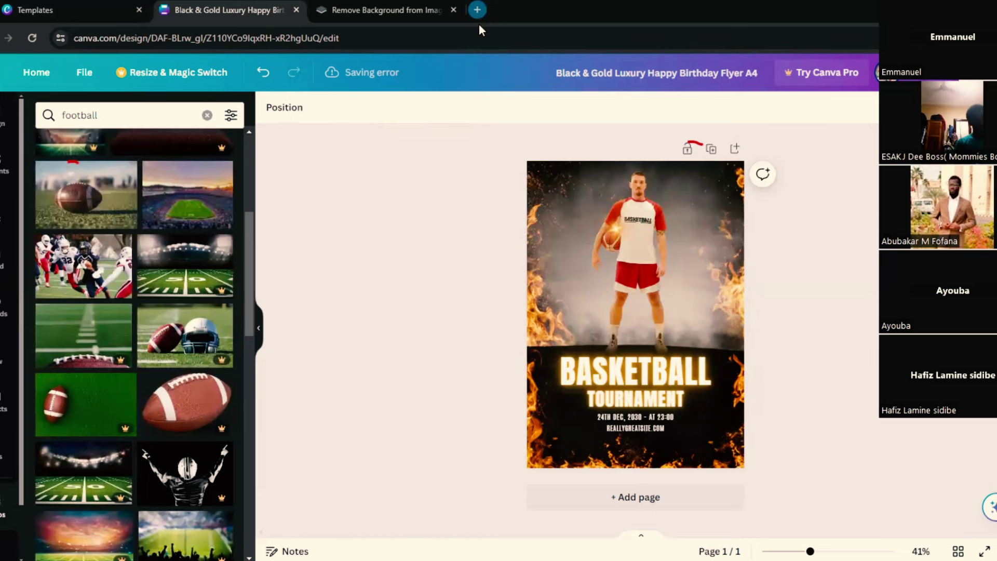
Step: Open a new browser tab showing the Google start page
{"action": "left_click", "coordinate": [479, 23]}
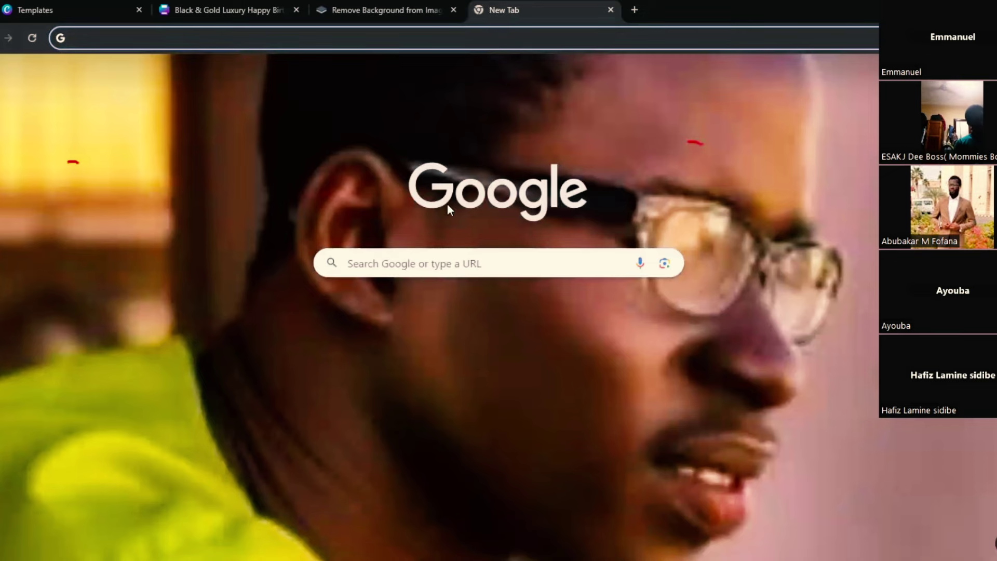
{"action": "left_click", "coordinate": [231, 8]}
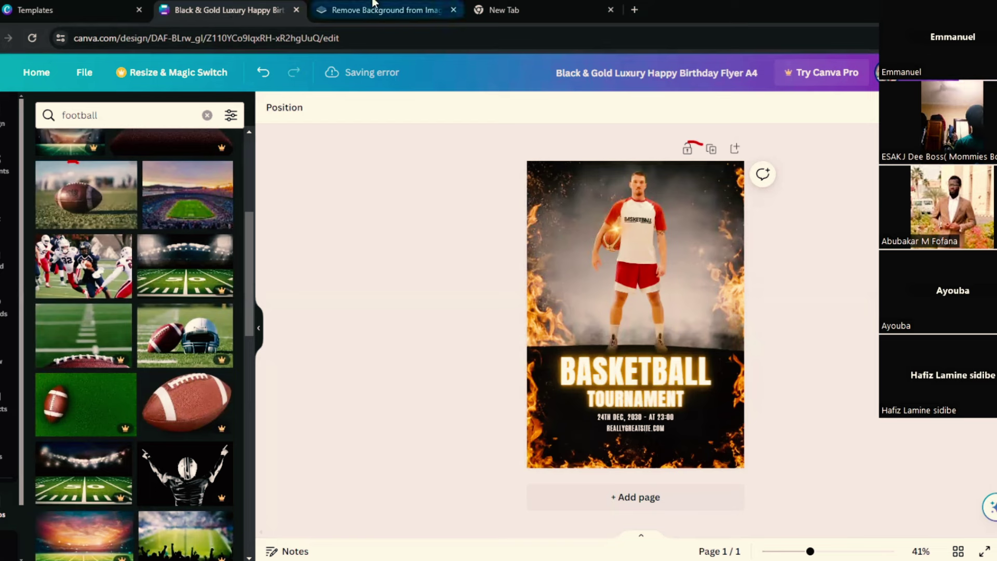
{"action": "left_click", "coordinate": [529, 13]}
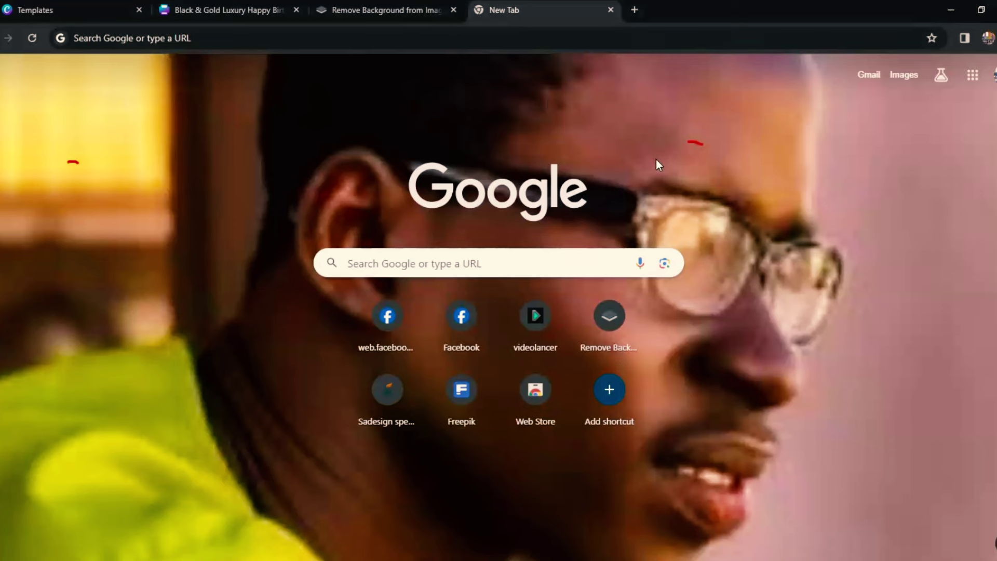
Step: Search Google for 'a basketball player' and look through the results
{"action": "left_click", "coordinate": [508, 260]}
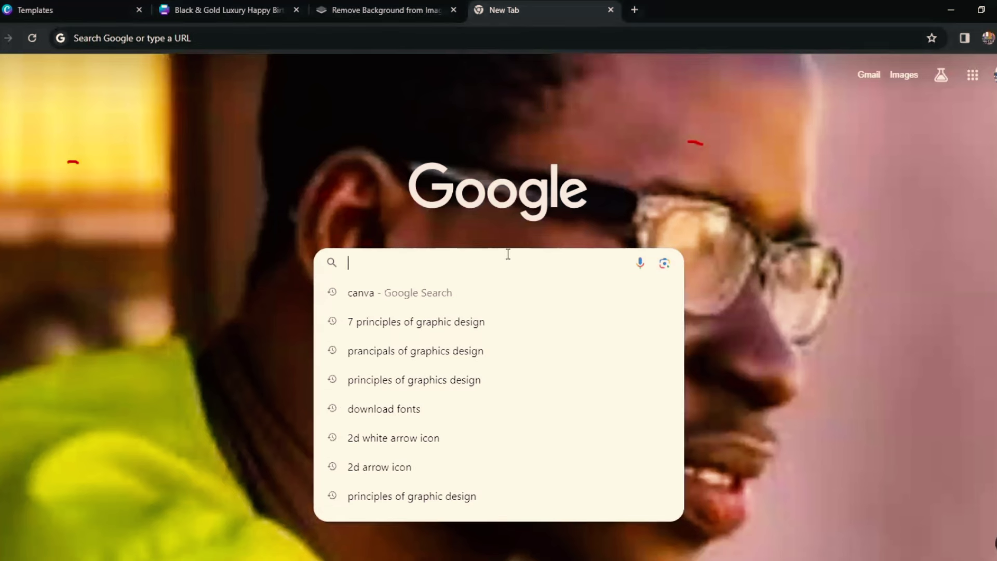
{"action": "type", "text": "a"}
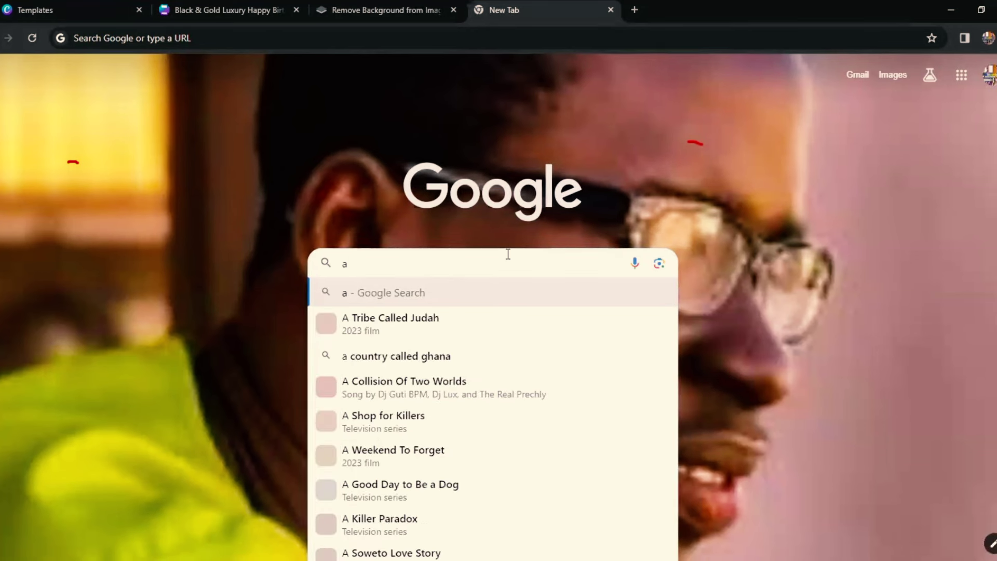
{"action": "type", "text": " basket"}
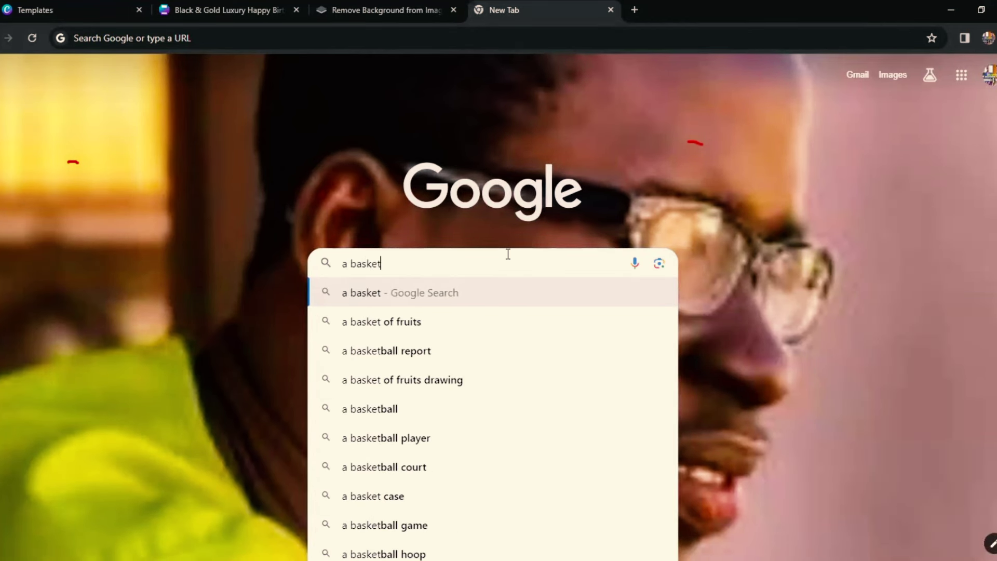
{"action": "type", "text": "bal"}
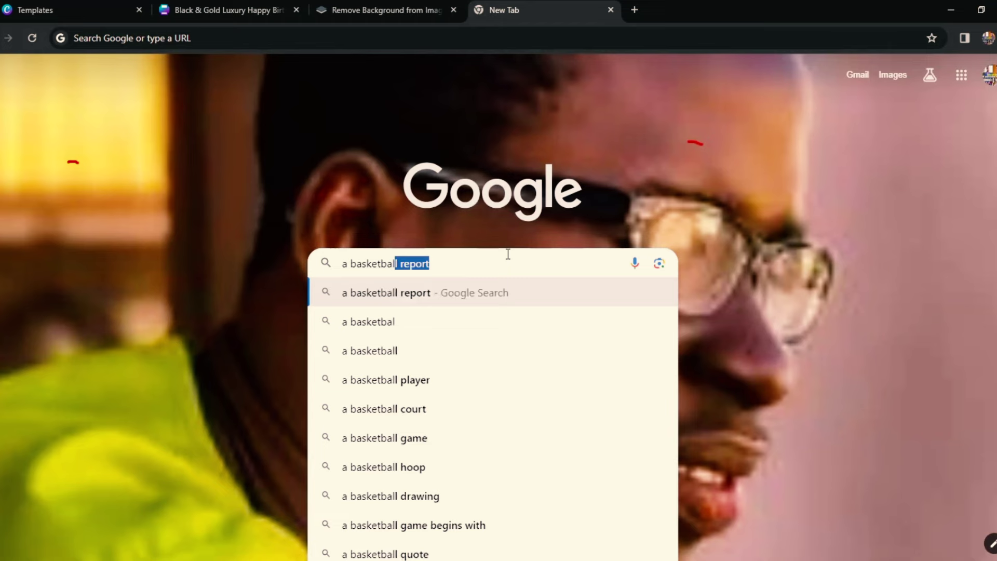
{"action": "left_click", "coordinate": [378, 386]}
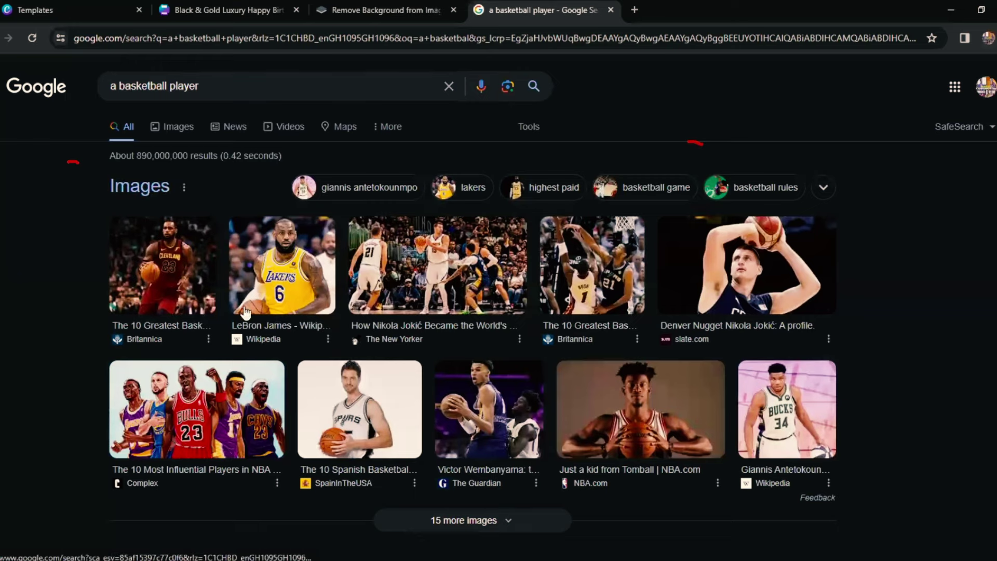
{"action": "scroll", "coordinate": [410, 405], "scroll_direction": "down", "scroll_amount": 4}
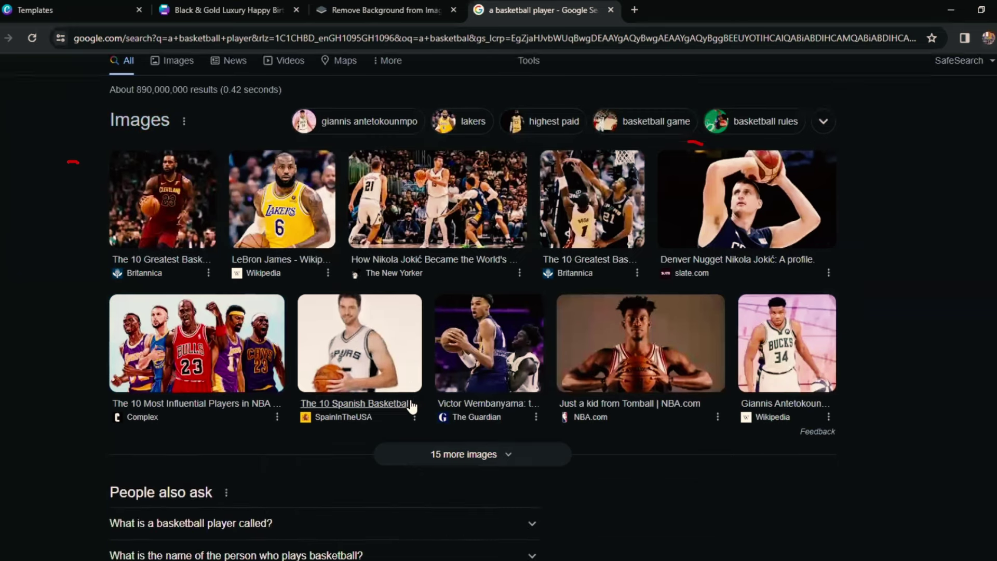
{"action": "scroll", "coordinate": [410, 407], "scroll_direction": "down", "scroll_amount": 2}
{"action": "scroll", "coordinate": [409, 407], "scroll_direction": "up", "scroll_amount": 2}
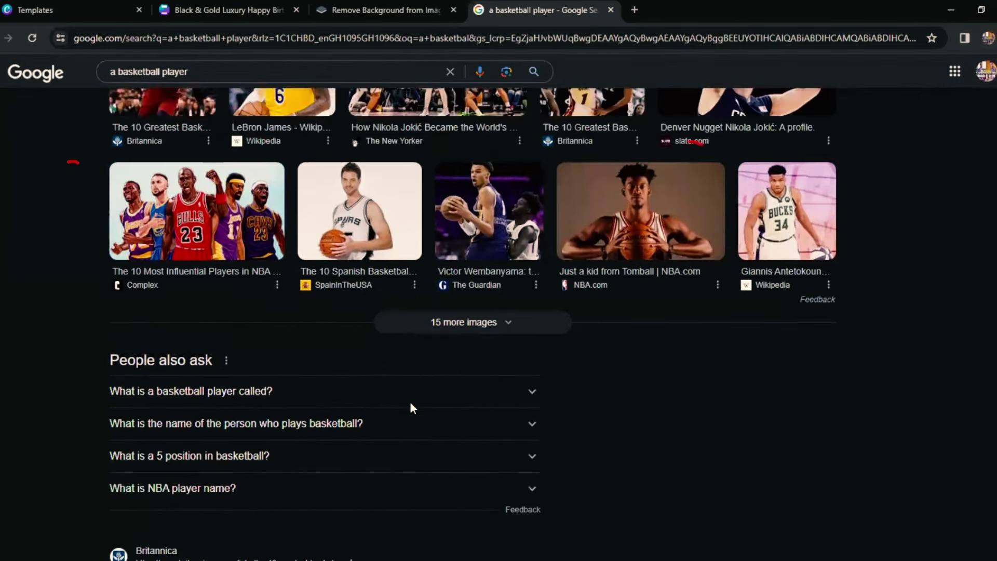
Step: Save the five-player group photo to Downloads as download (7).jpg
{"action": "right_click", "coordinate": [221, 214]}
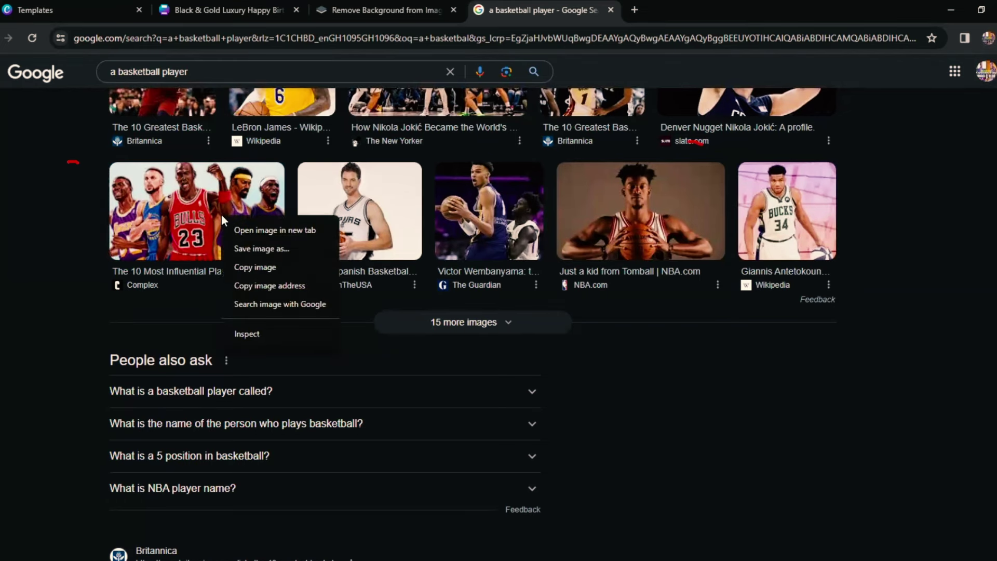
{"action": "left_click", "coordinate": [252, 248]}
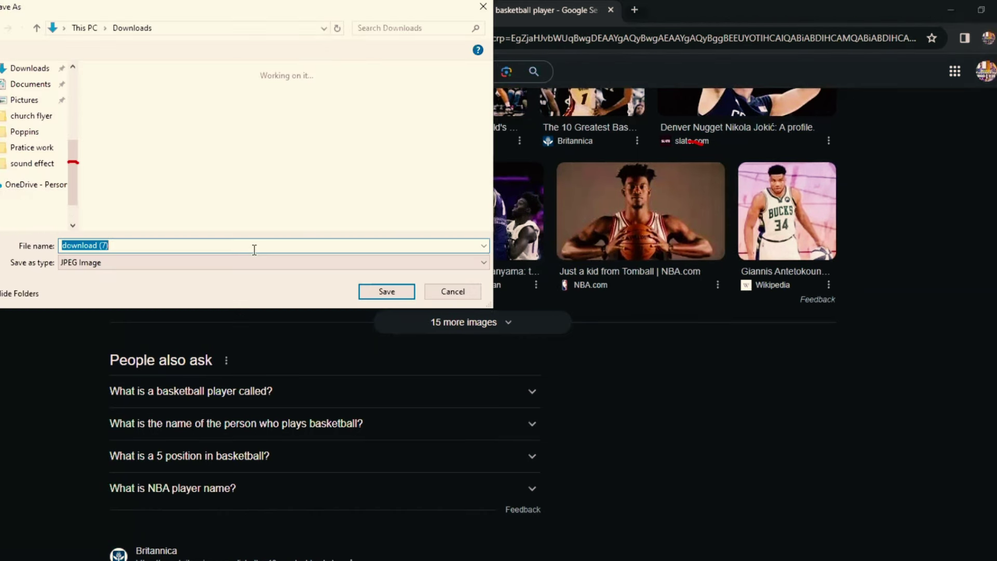
{"action": "left_click", "coordinate": [369, 292]}
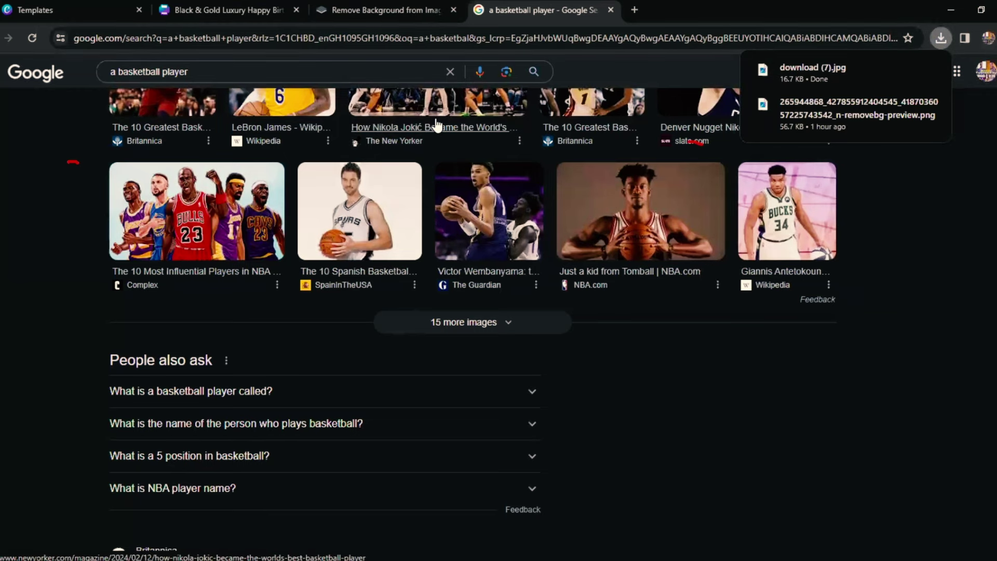
Step: Upload download (7) to remove.bg and download the cut-out as download__7_-removebg-preview (1).png
{"action": "left_click", "coordinate": [385, 7]}
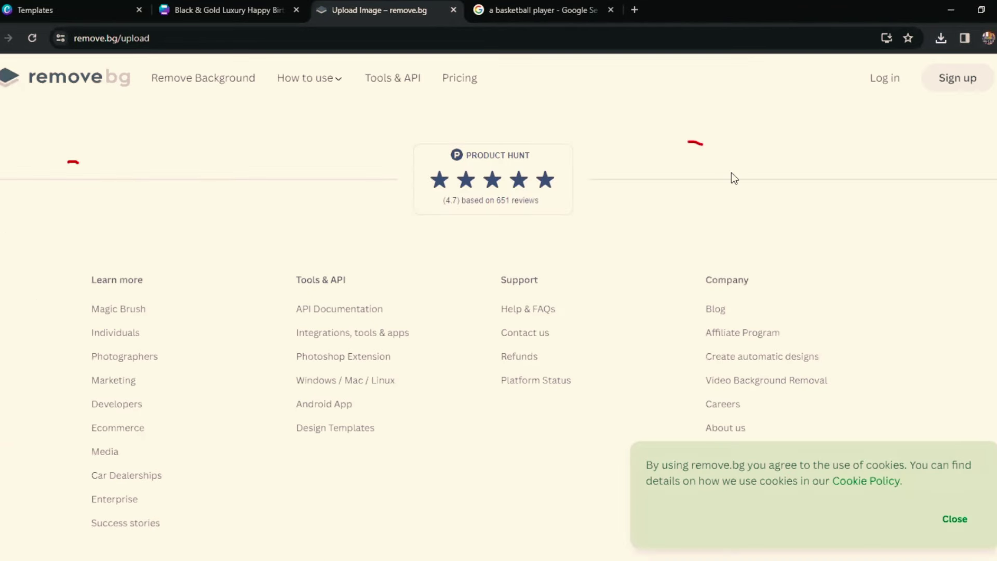
{"action": "left_click", "coordinate": [485, 293]}
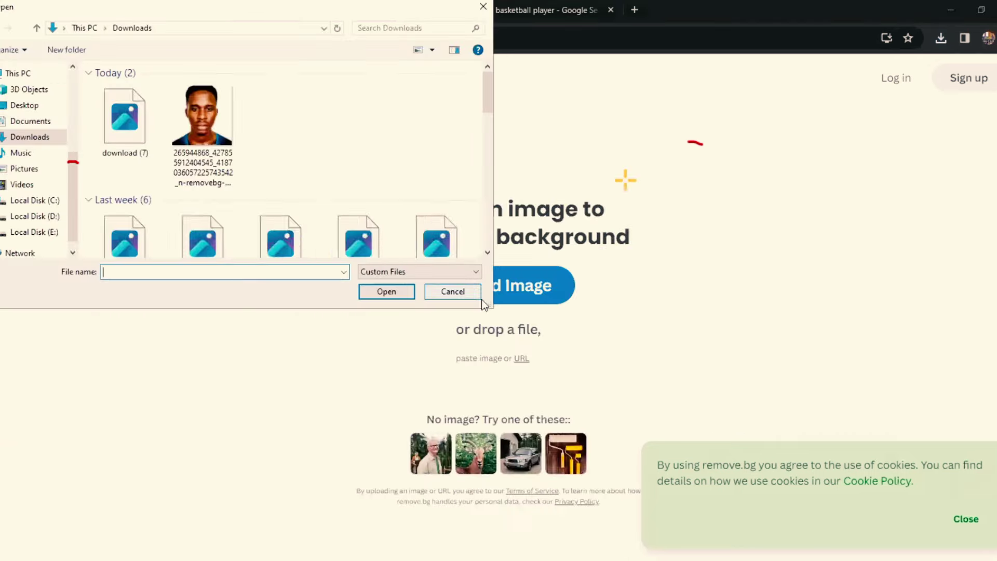
{"action": "left_click", "coordinate": [124, 113]}
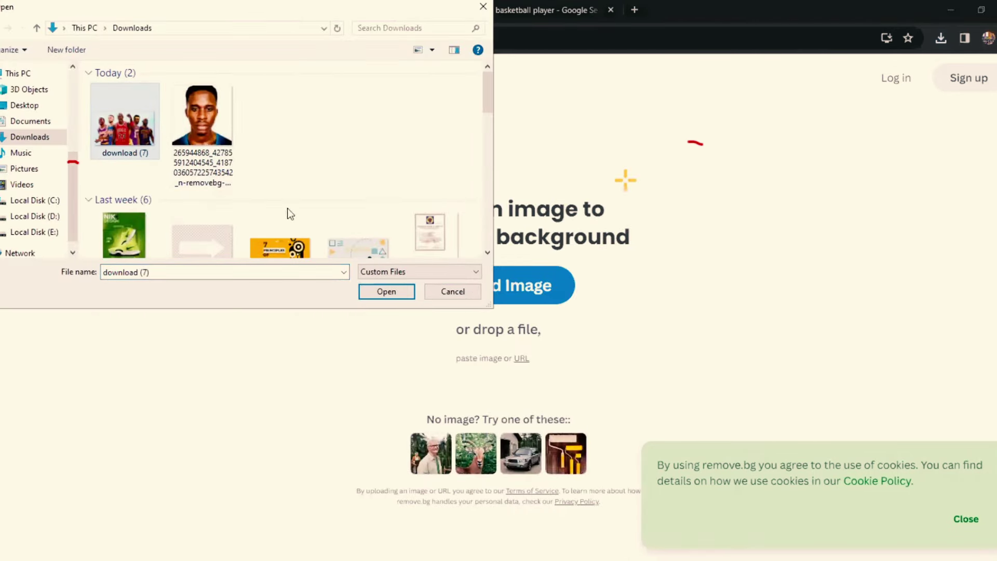
{"action": "left_click", "coordinate": [361, 291]}
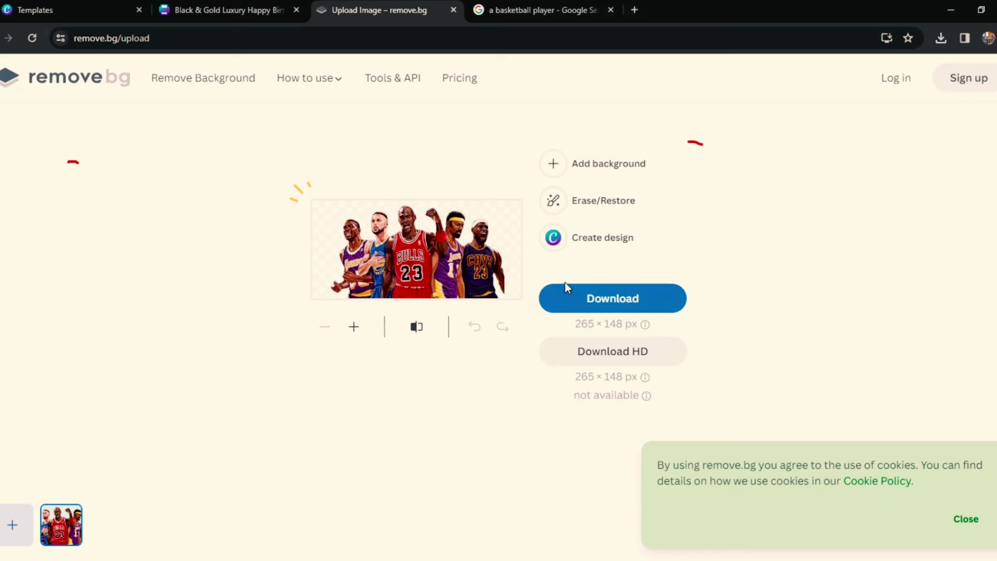
{"action": "left_click", "coordinate": [585, 299]}
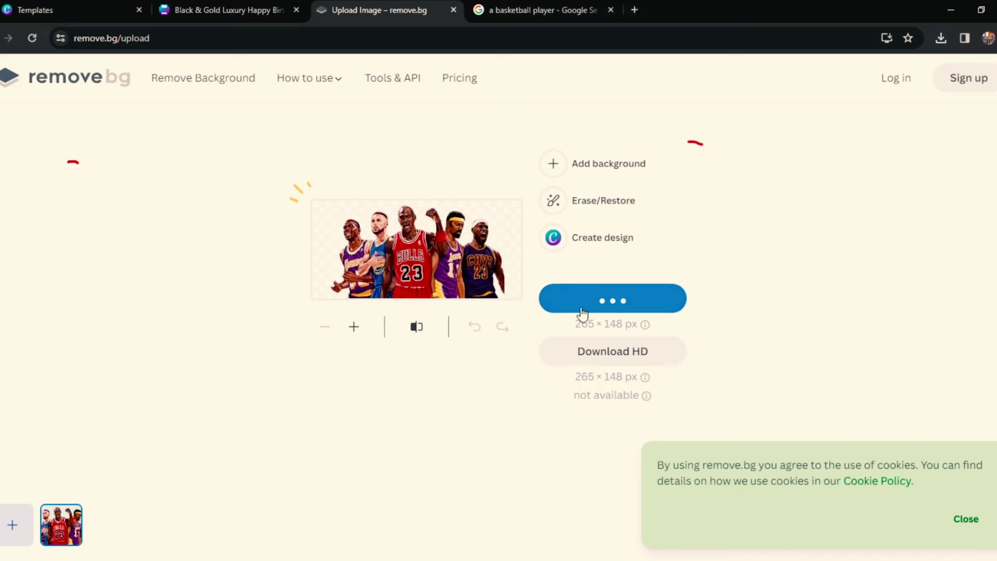
{"action": "left_click", "coordinate": [248, 14]}
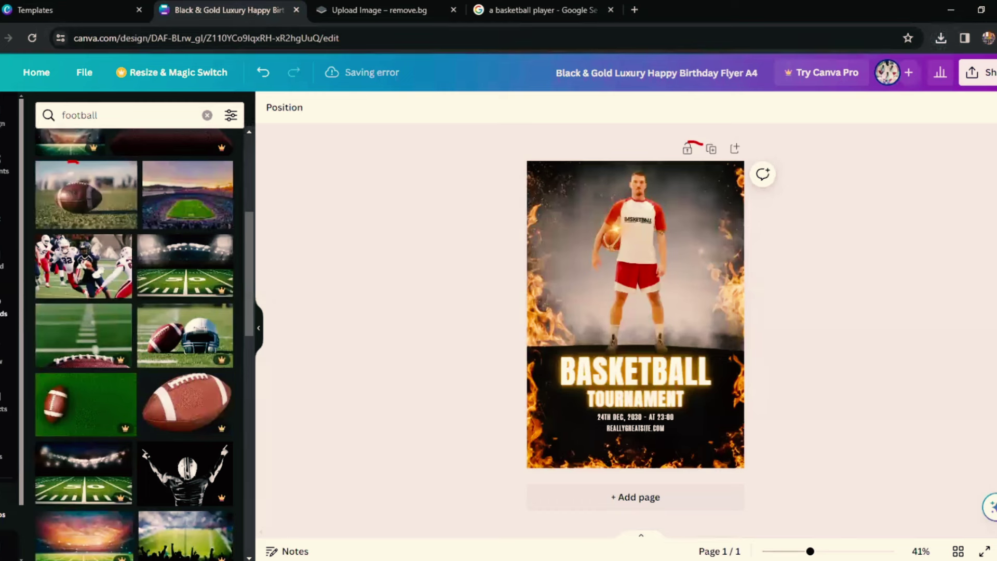
Step: Show the Uploads panel scrolled to the top, with the five-player cut-out first
{"action": "left_click", "coordinate": [4, 306]}
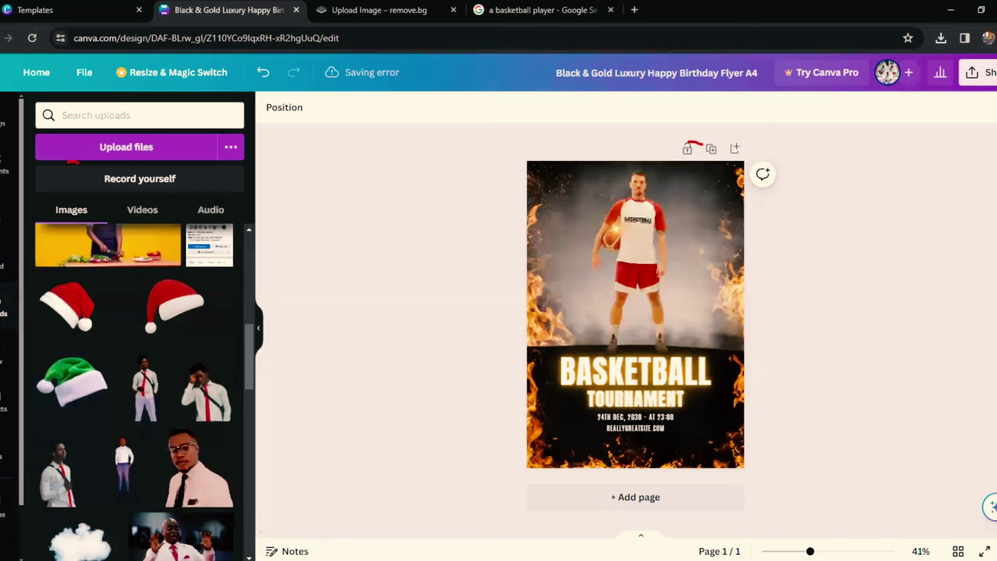
{"action": "left_click", "coordinate": [136, 149]}
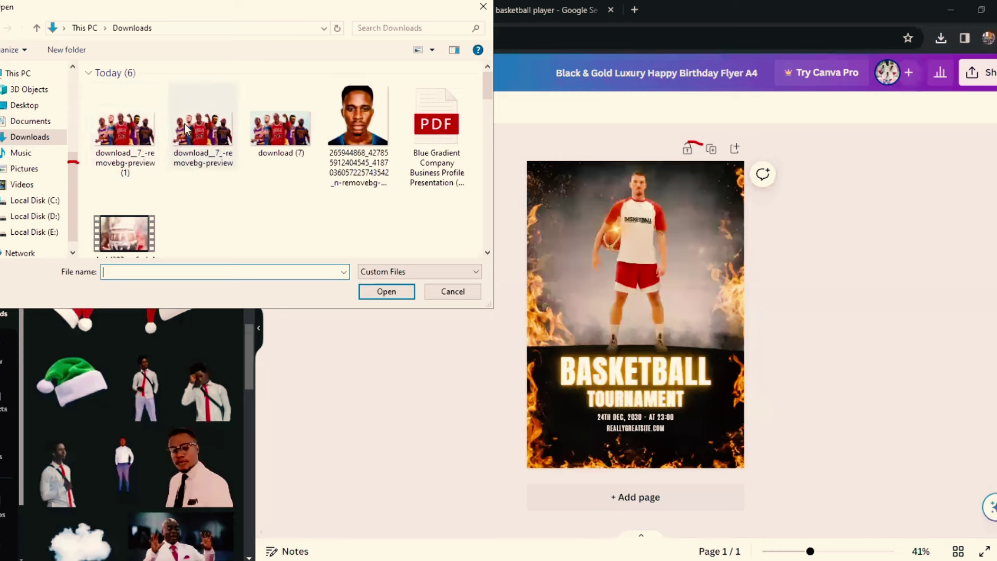
{"action": "key", "text": "Escape"}
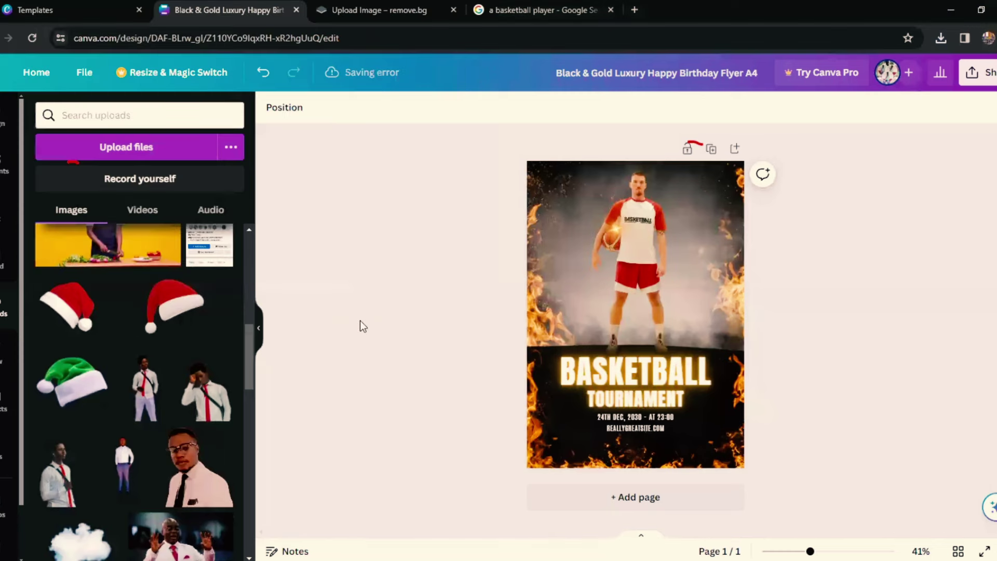
{"action": "scroll", "coordinate": [225, 304], "scroll_direction": "up", "scroll_amount": 4}
{"action": "scroll", "coordinate": [224, 304], "scroll_direction": "up", "scroll_amount": 5}
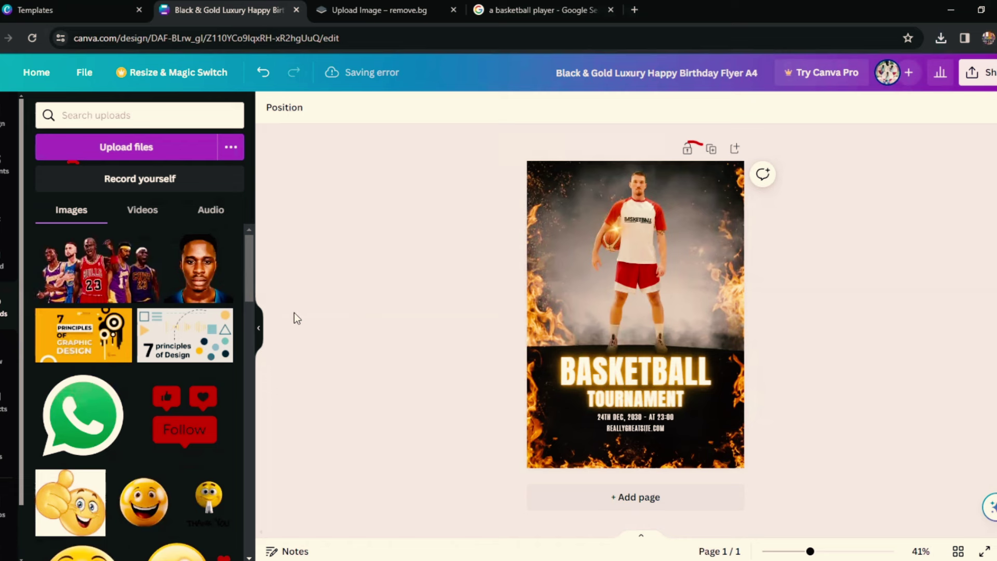
Step: Add the five-player cut-out and enlarge it across the flyer just above BASKETBALL
{"action": "left_click", "coordinate": [119, 284]}
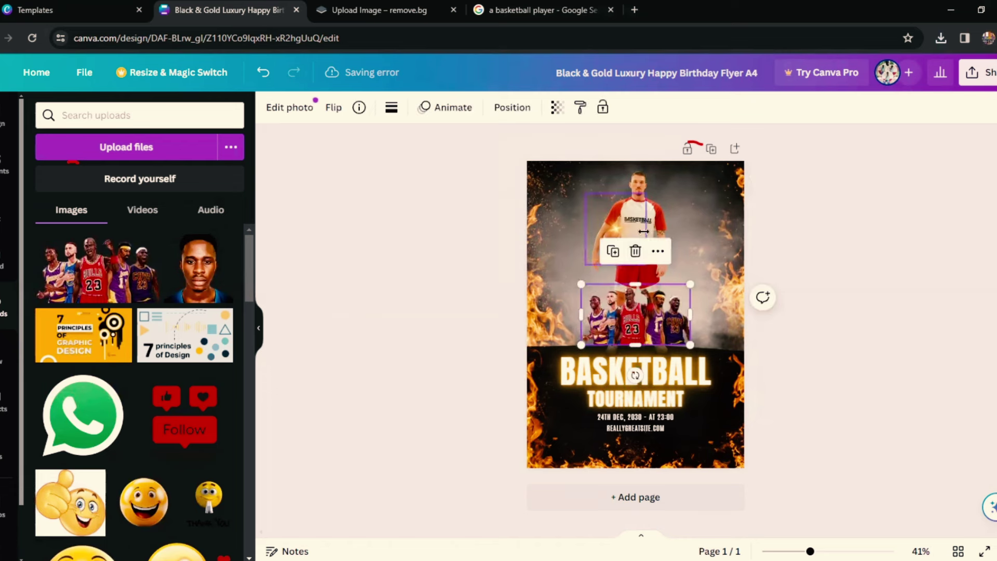
{"action": "left_click", "coordinate": [655, 220]}
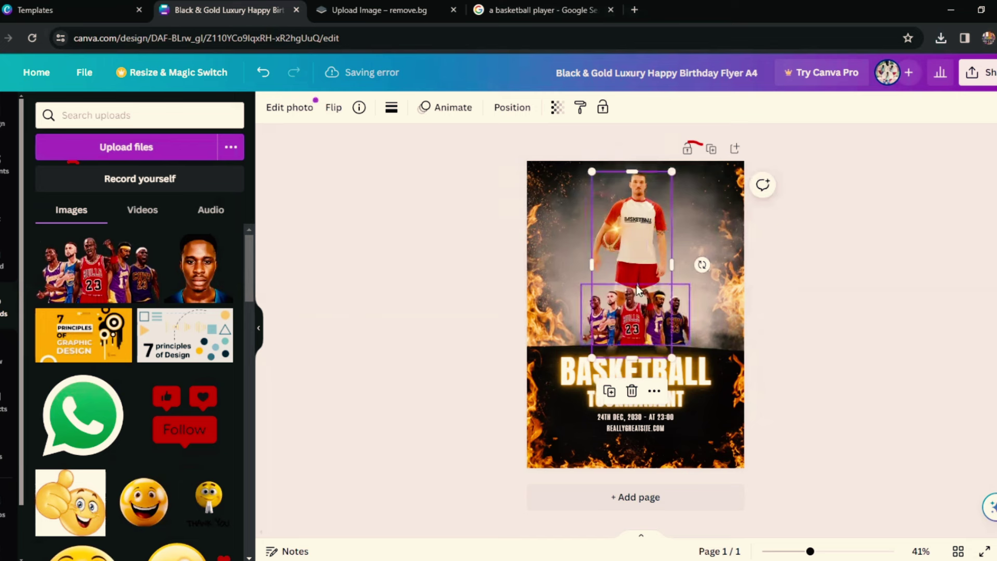
{"action": "left_click", "coordinate": [595, 312]}
{"action": "left_click_drag", "start_coordinate": [581, 284], "coordinate": [469, 275]}
{"action": "left_click_drag", "start_coordinate": [690, 234], "coordinate": [737, 233]}
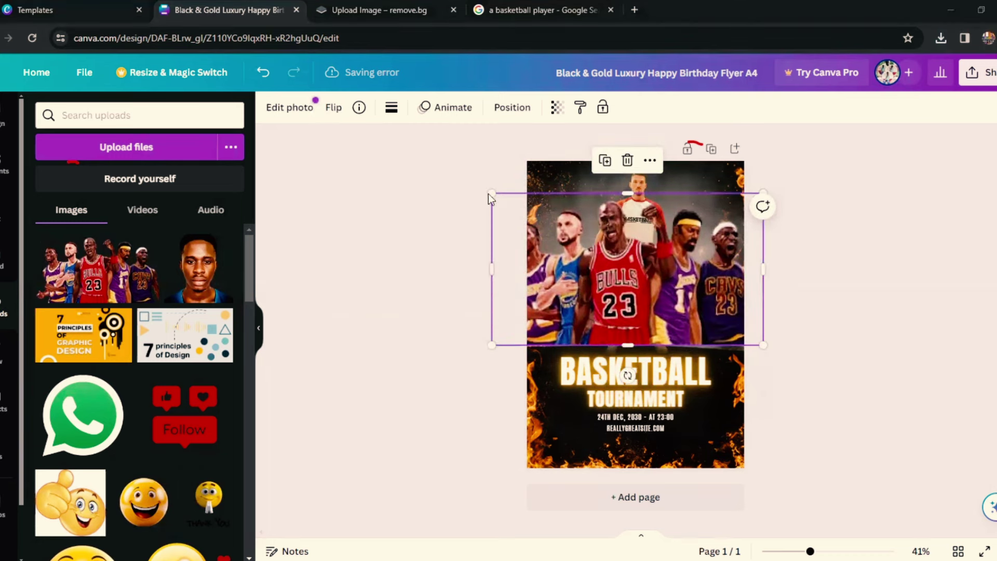
{"action": "left_click_drag", "start_coordinate": [491, 193], "coordinate": [610, 258]}
{"action": "left_click_drag", "start_coordinate": [716, 304], "coordinate": [583, 243]}
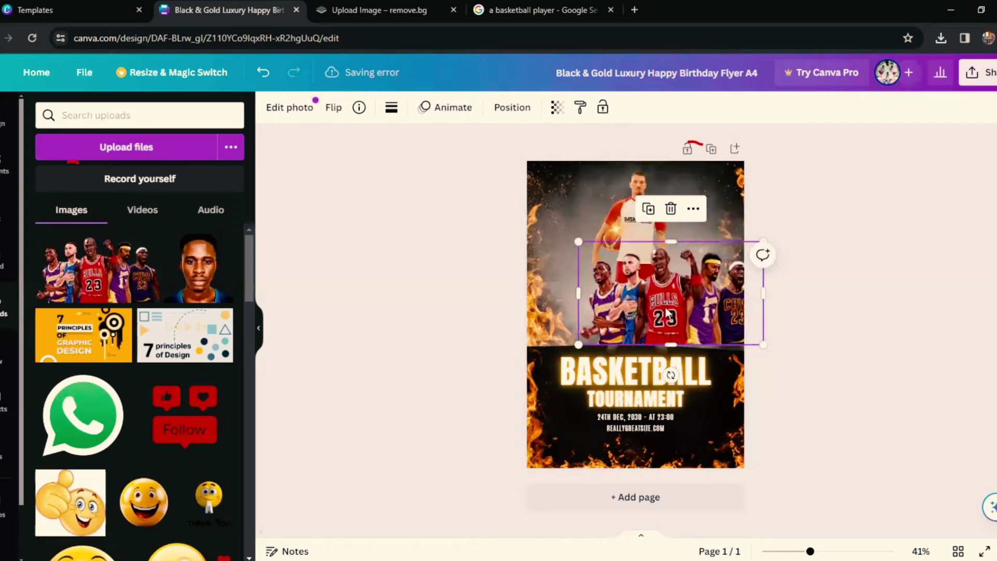
{"action": "left_click_drag", "start_coordinate": [680, 314], "coordinate": [649, 320]}
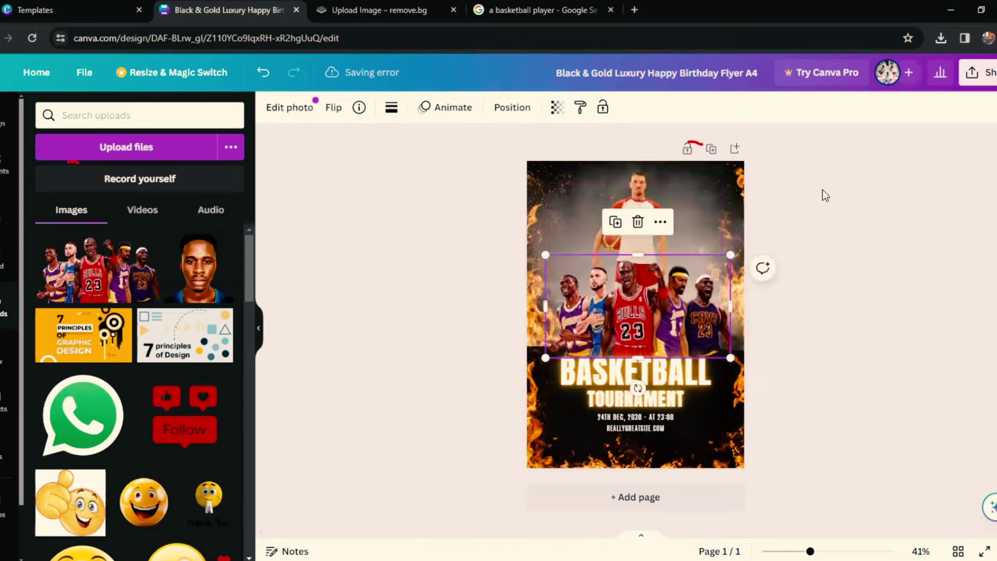
{"action": "left_click", "coordinate": [809, 206]}
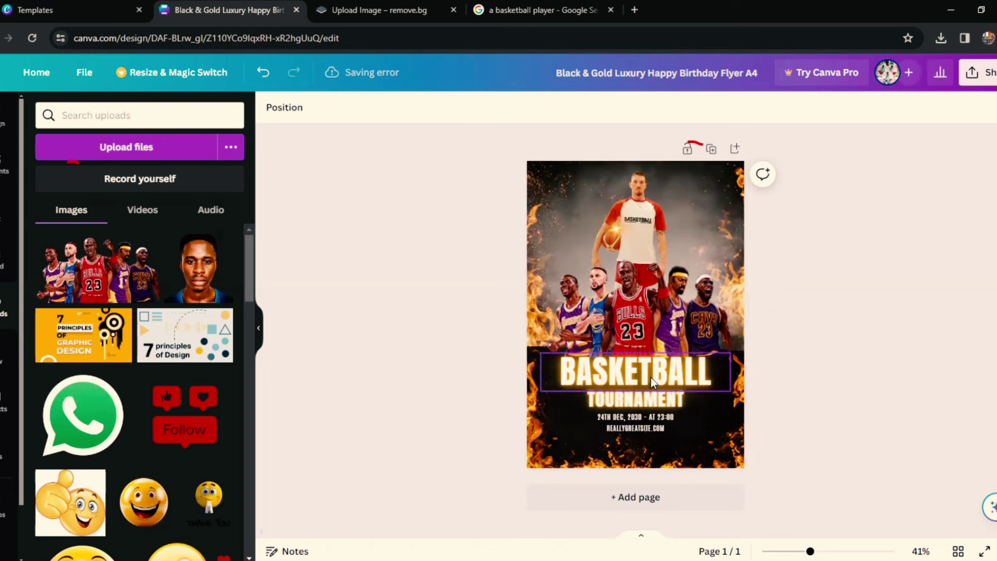
Step: Colour the BASKETBALL title with the red swatch from the photo colours
{"action": "left_click", "coordinate": [650, 378]}
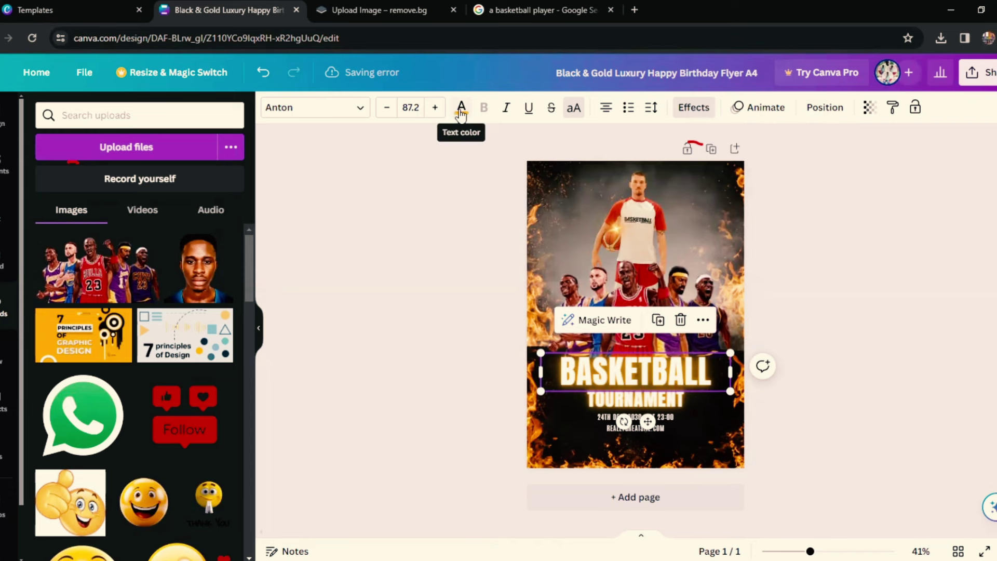
{"action": "left_click", "coordinate": [460, 109]}
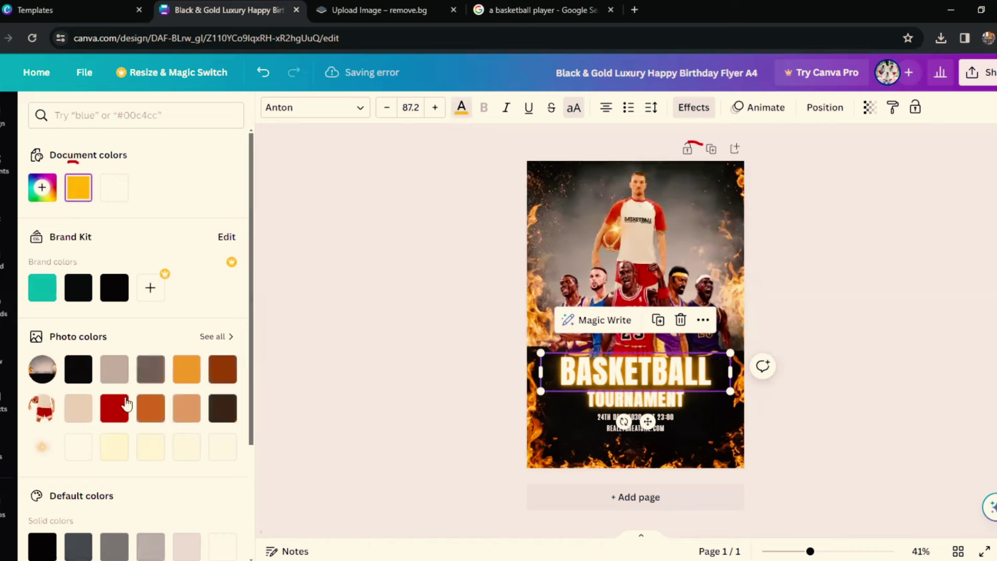
{"action": "left_click", "coordinate": [119, 413]}
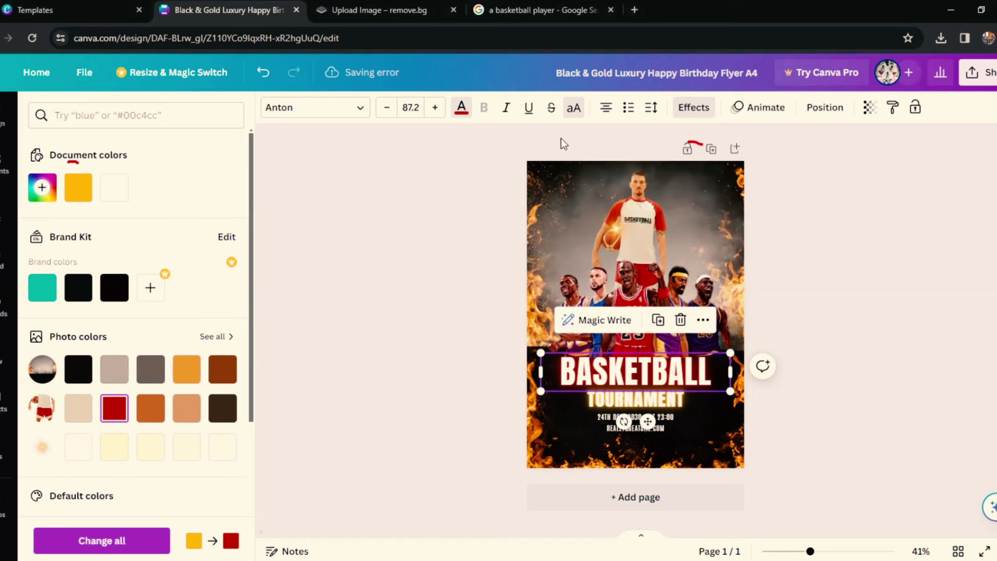
{"action": "left_click", "coordinate": [692, 110]}
{"action": "left_click", "coordinate": [694, 112]}
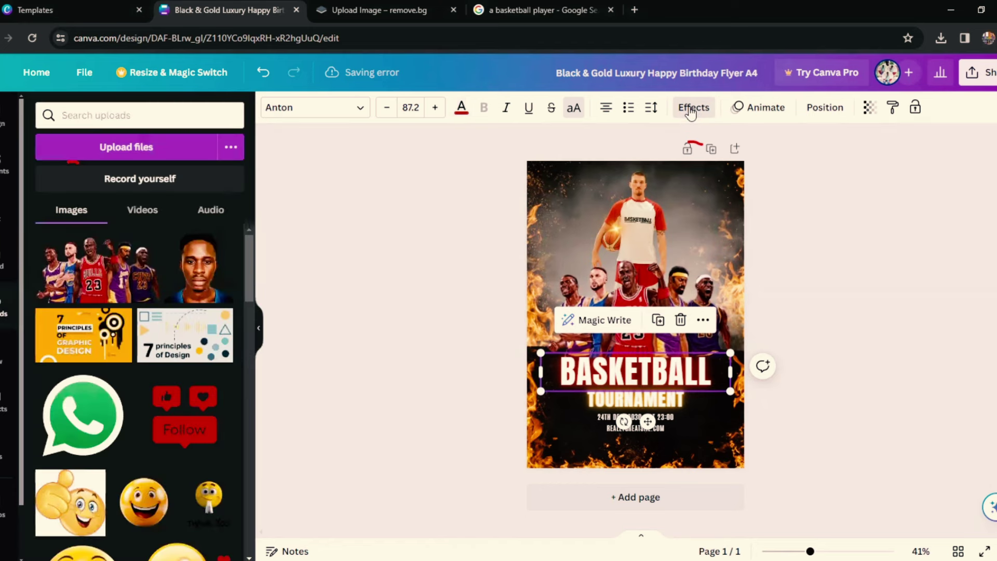
Step: Try a Shadow effect on the title in black, light gray and white
{"action": "left_click", "coordinate": [691, 112]}
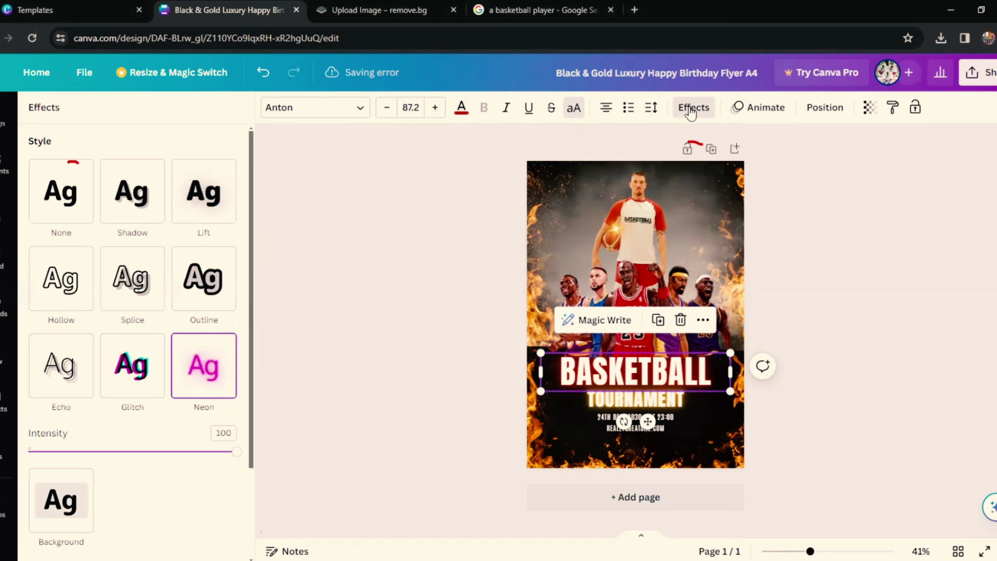
{"action": "scroll", "coordinate": [125, 316], "scroll_direction": "down", "scroll_amount": 2}
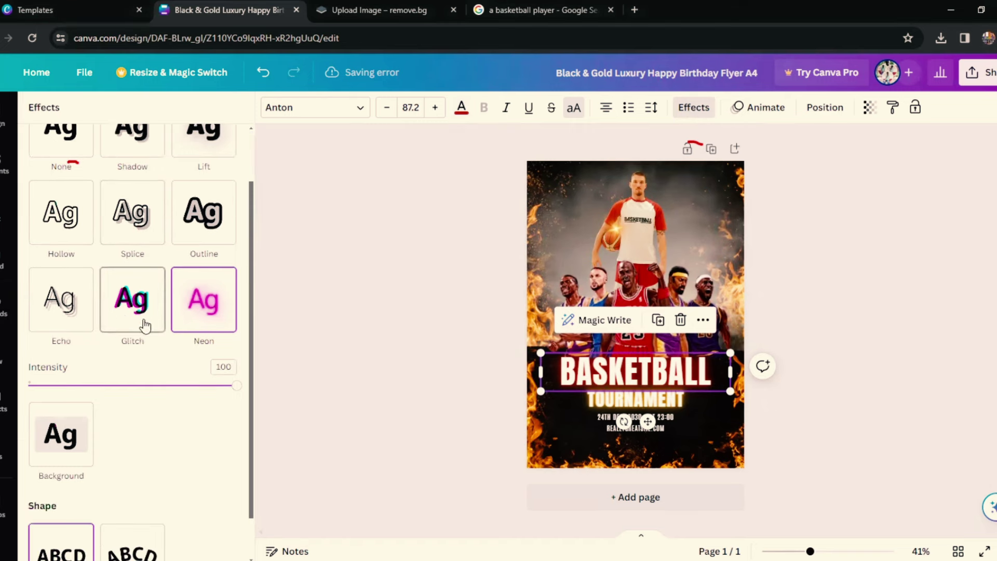
{"action": "scroll", "coordinate": [151, 327], "scroll_direction": "up", "scroll_amount": 2}
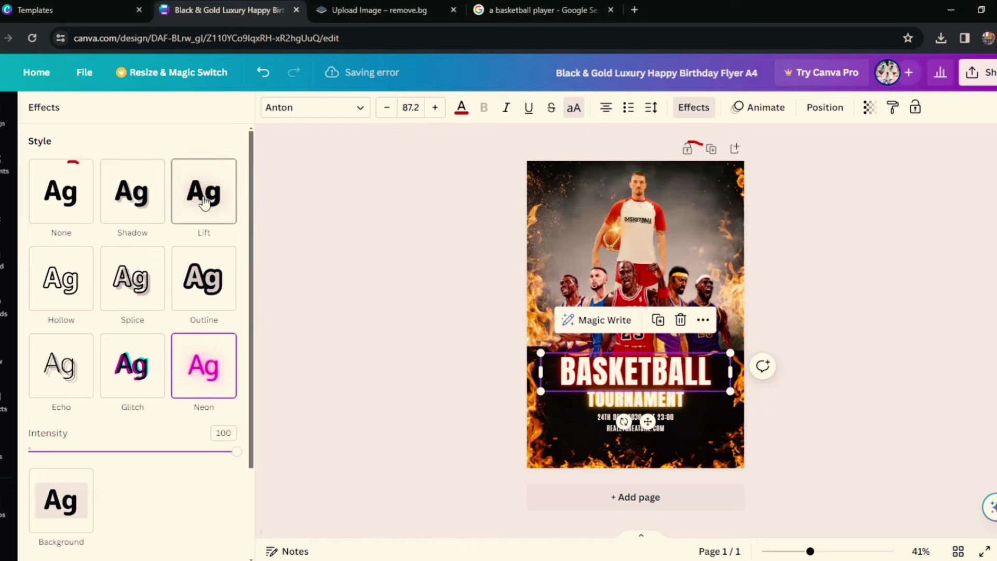
{"action": "left_click", "coordinate": [145, 207]}
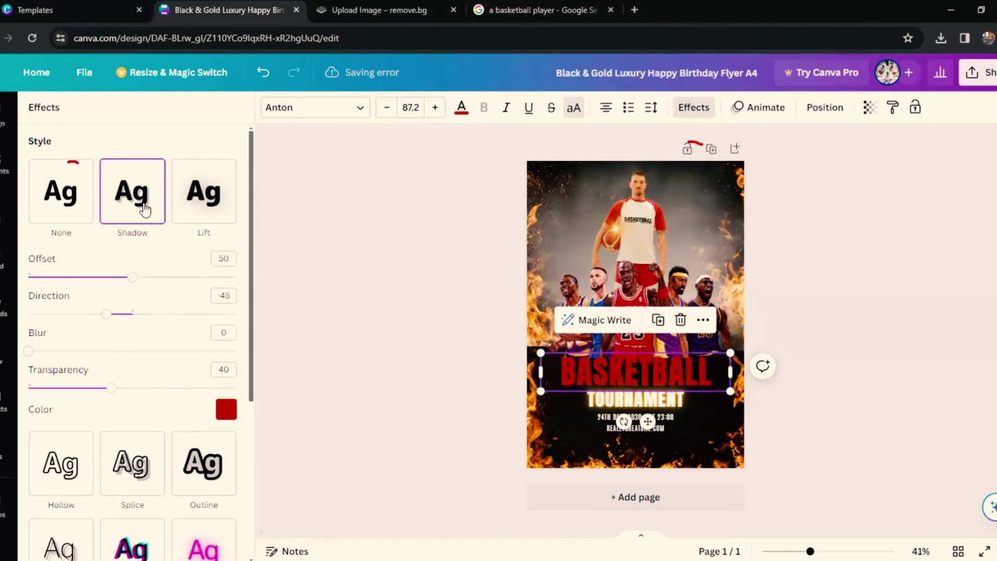
{"action": "left_click", "coordinate": [226, 413]}
{"action": "left_click", "coordinate": [110, 309]}
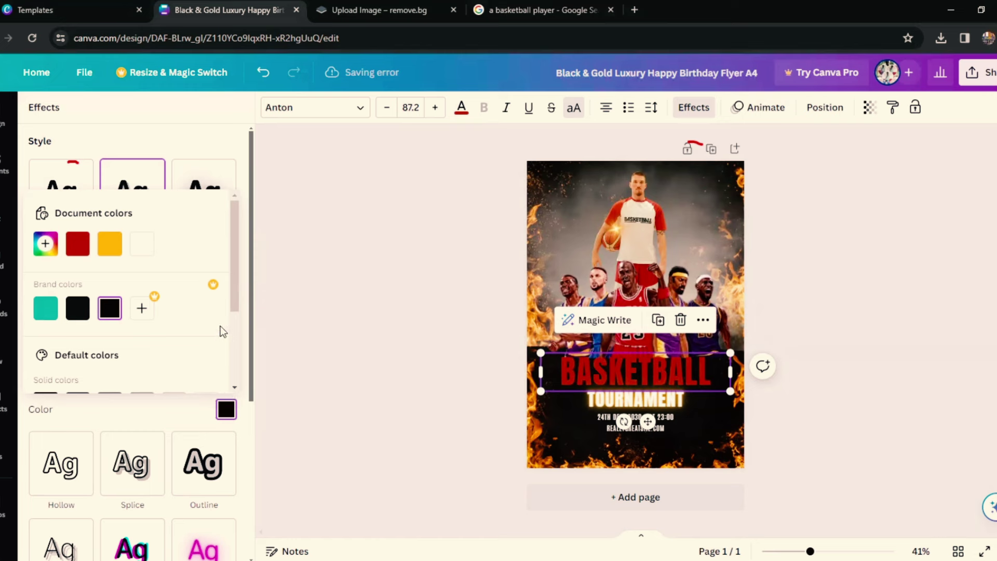
{"action": "left_click_drag", "start_coordinate": [238, 308], "coordinate": [240, 357]}
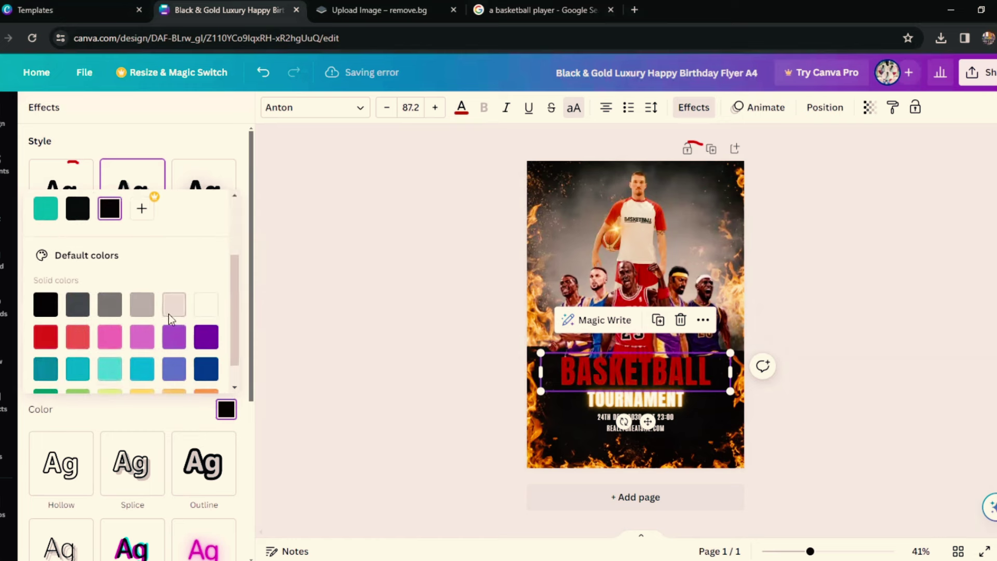
{"action": "left_click", "coordinate": [173, 314]}
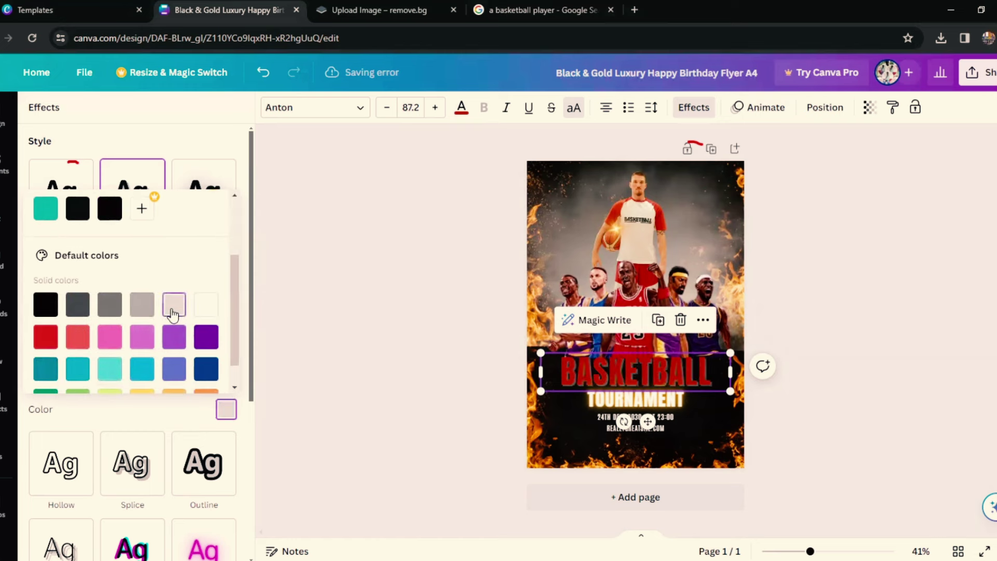
{"action": "left_click", "coordinate": [206, 307]}
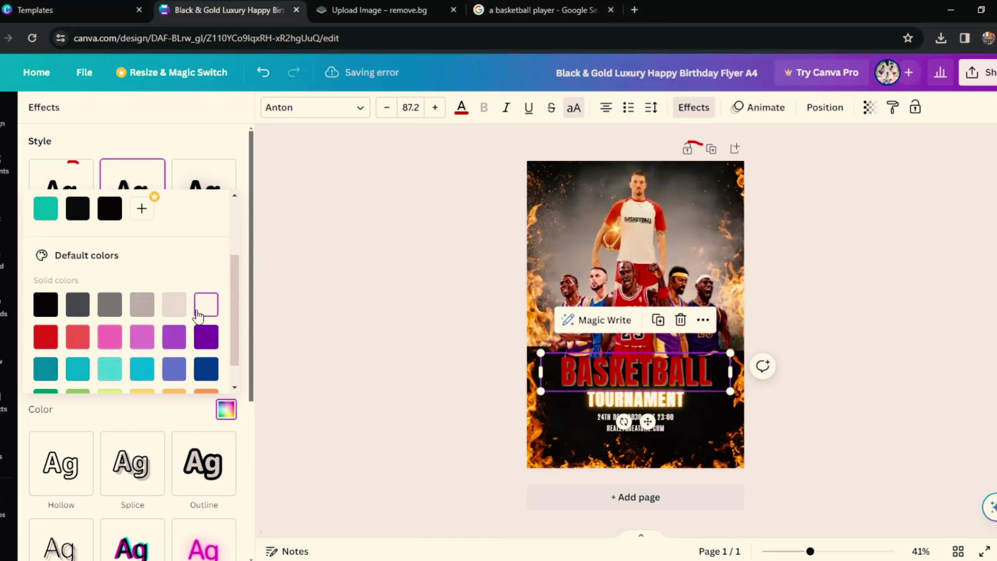
Step: Close the shadow colour choices and set the title's effect to None
{"action": "scroll", "coordinate": [138, 219], "scroll_direction": "up", "scroll_amount": 1}
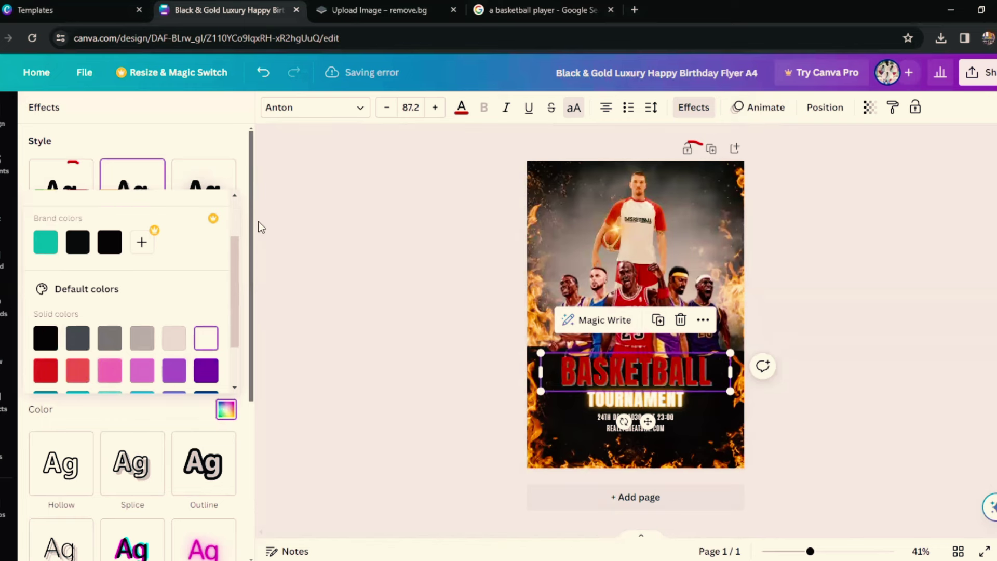
{"action": "left_click", "coordinate": [230, 140]}
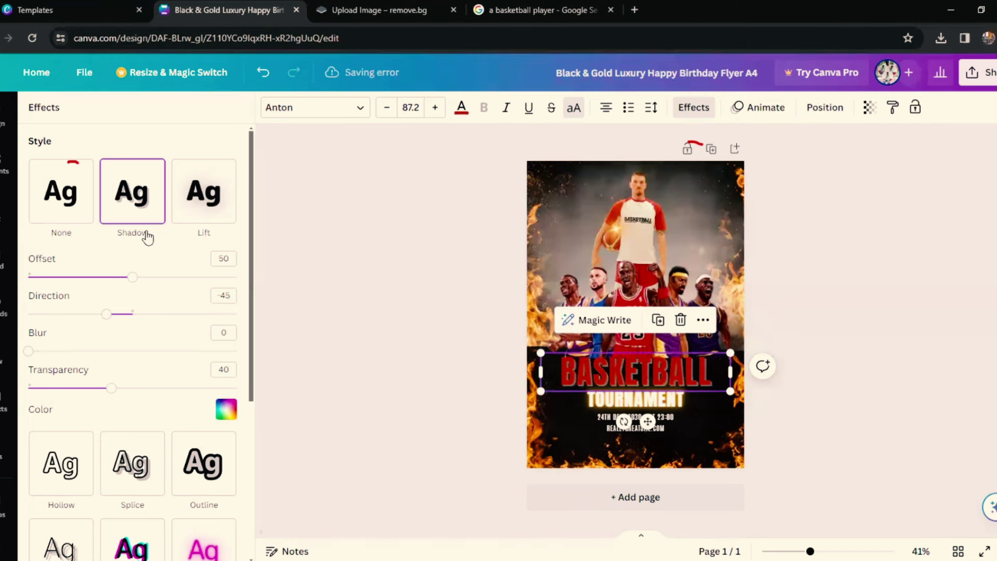
{"action": "left_click", "coordinate": [72, 217]}
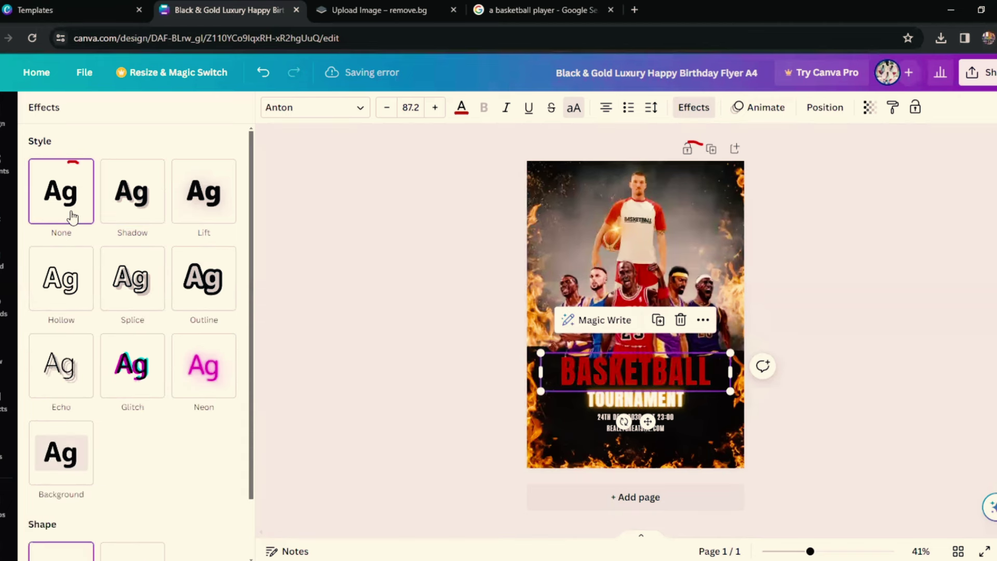
Step: Apply a red Shadow to BASKETBALL with offset 100, direction -157 and blur 43
{"action": "left_click", "coordinate": [210, 218]}
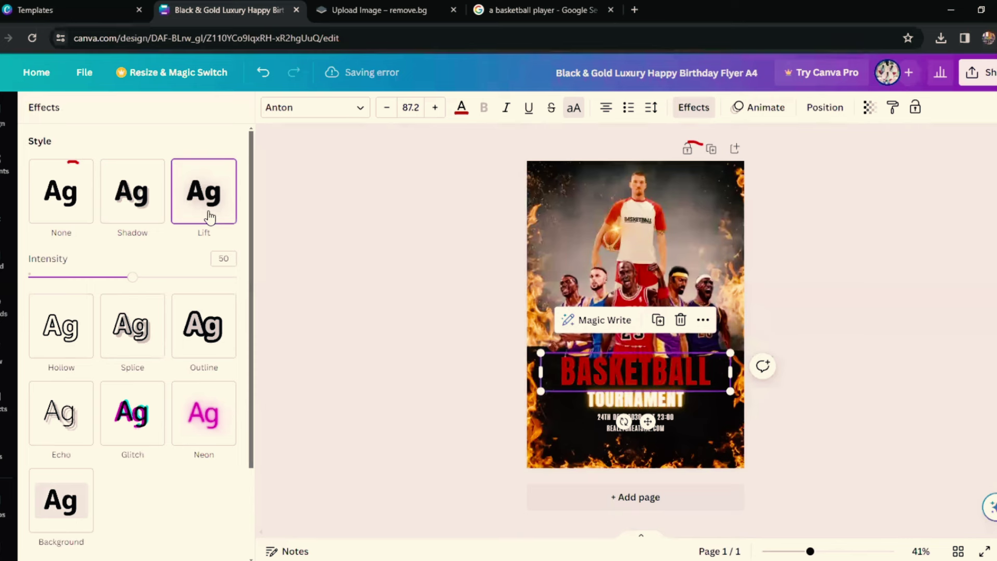
{"action": "left_click", "coordinate": [134, 208]}
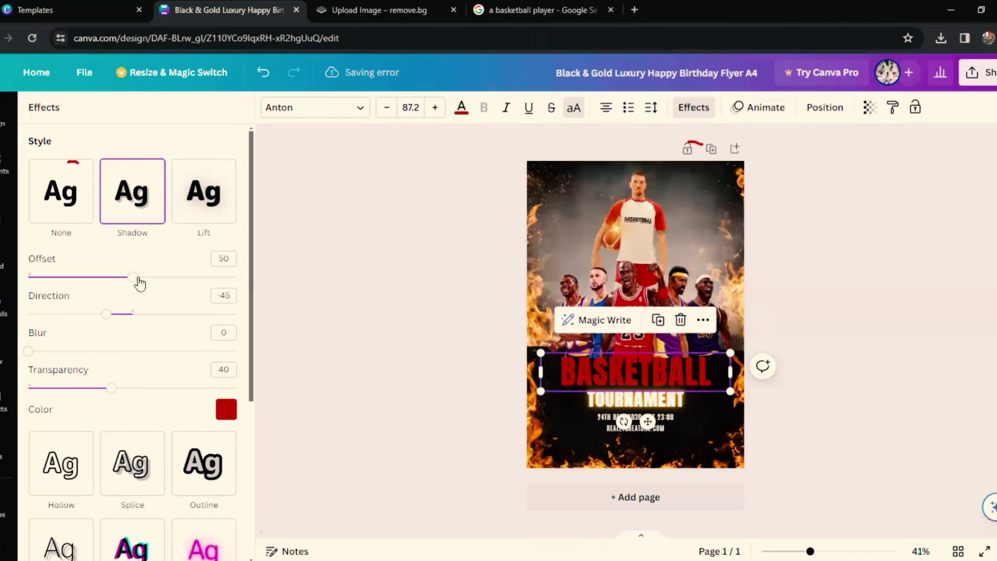
{"action": "left_click_drag", "start_coordinate": [134, 281], "coordinate": [254, 288]}
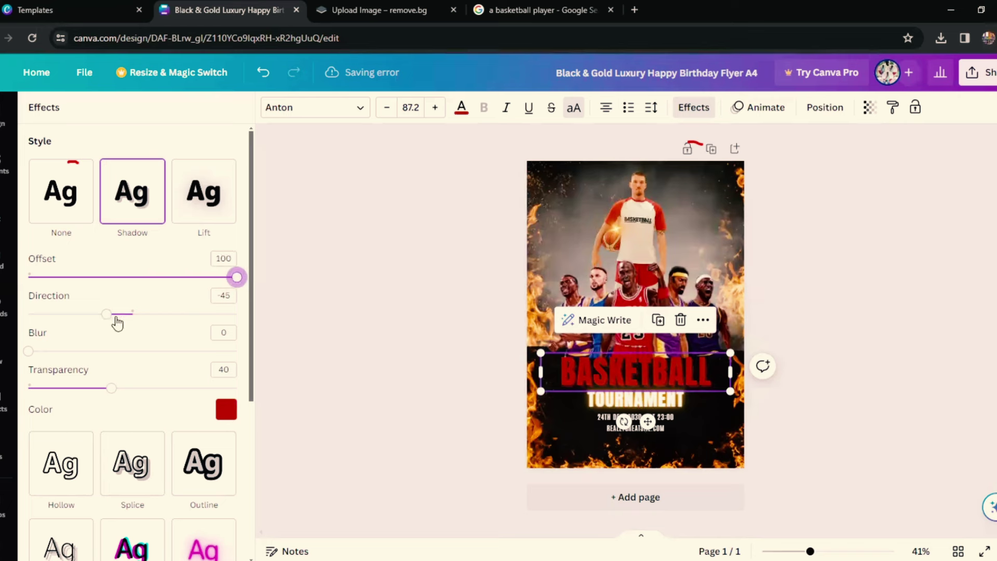
{"action": "left_click_drag", "start_coordinate": [108, 314], "coordinate": [198, 314]}
{"action": "left_click_drag", "start_coordinate": [130, 327], "coordinate": [121, 381]}
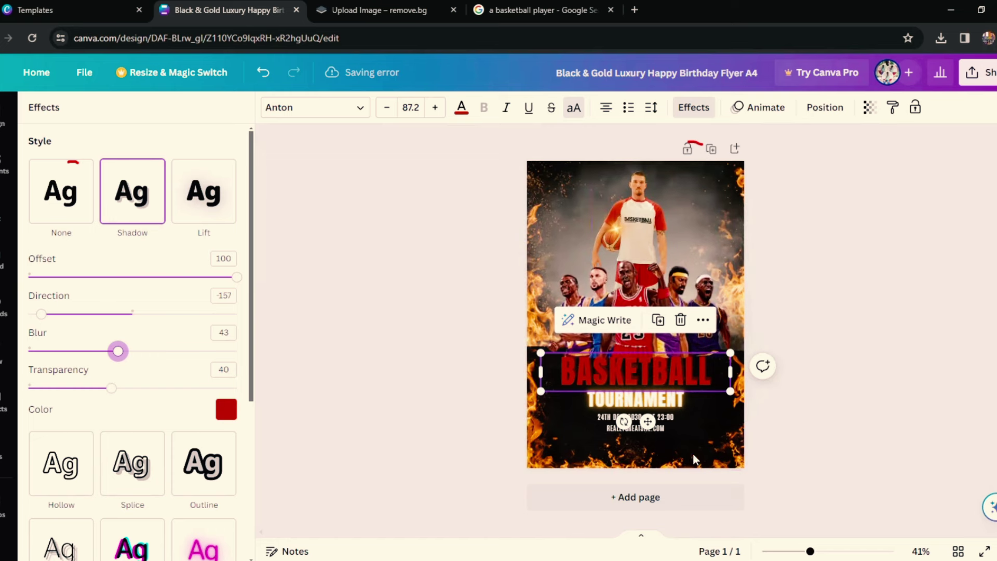
Step: Close the title's Effects panel and select the fiery background photo
{"action": "left_click", "coordinate": [666, 417]}
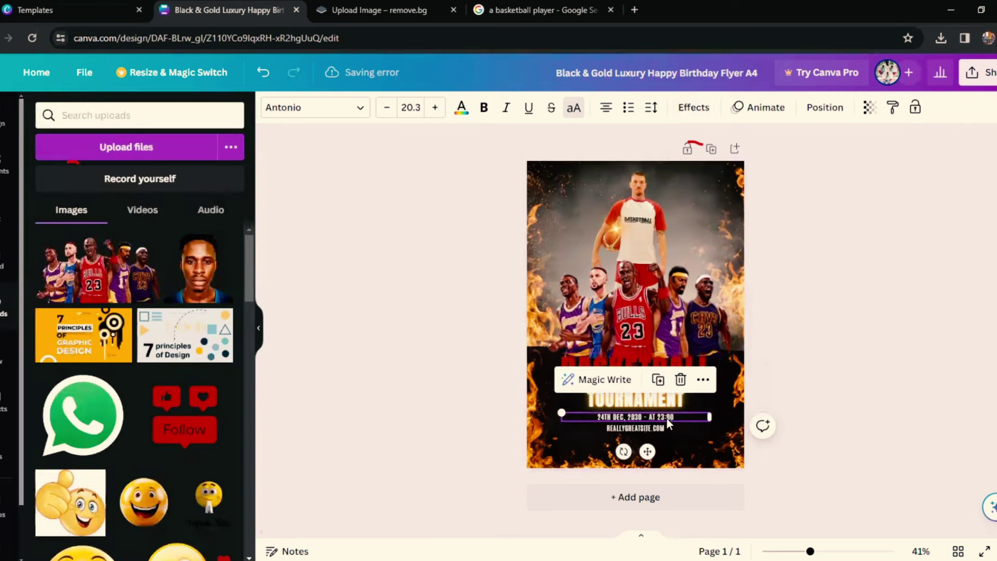
{"action": "left_click", "coordinate": [740, 397]}
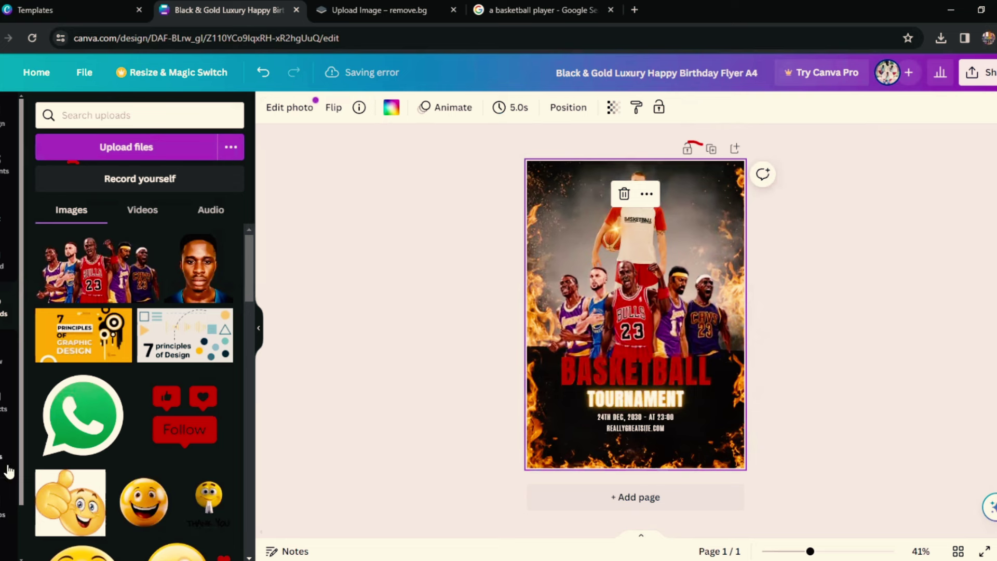
{"action": "scroll", "coordinate": [8, 472], "scroll_direction": "down", "scroll_amount": 2}
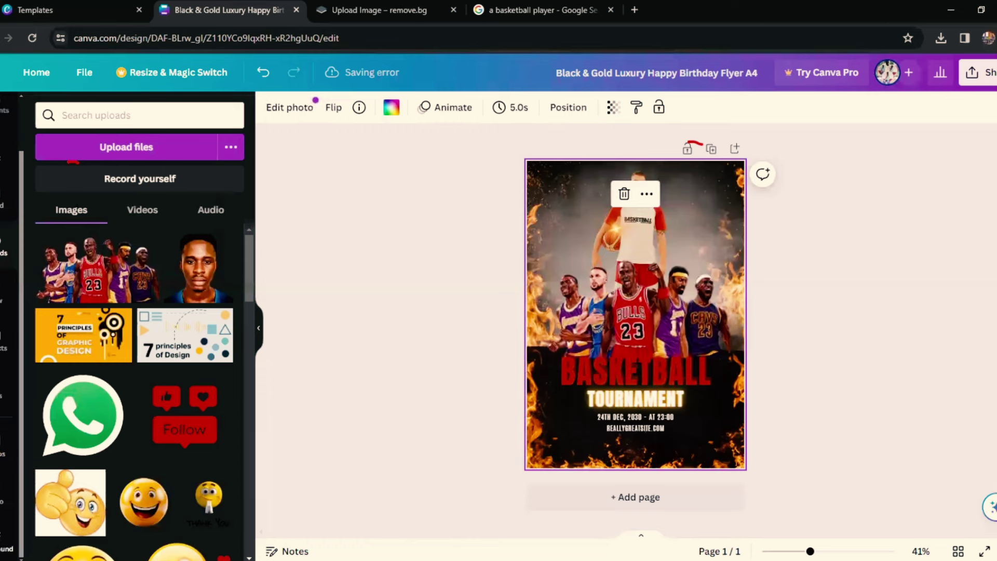
Step: In Photos, search for football, then replace the query with 'basket'
{"action": "left_click", "coordinate": [10, 452]}
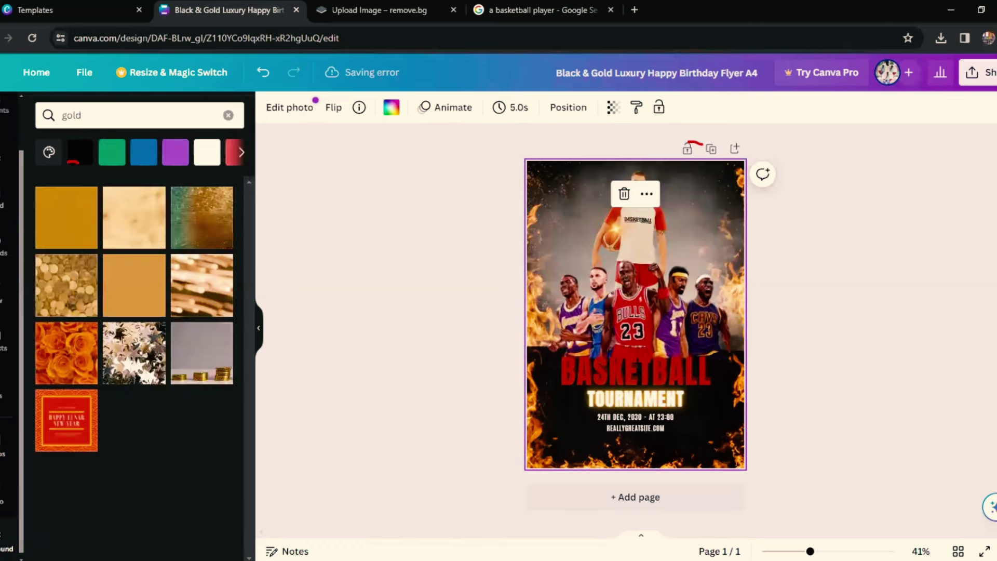
{"action": "left_click", "coordinate": [94, 120]}
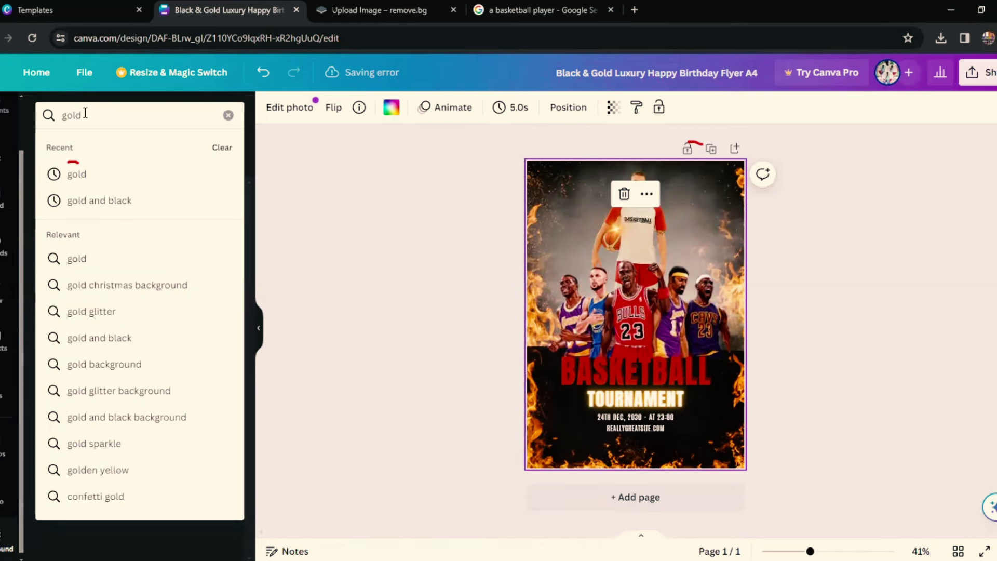
{"action": "left_click_drag", "start_coordinate": [73, 114], "coordinate": [75, 140]}
{"action": "key", "text": "Return"}
{"action": "left_click", "coordinate": [102, 110]}
{"action": "type", "text": "football"}
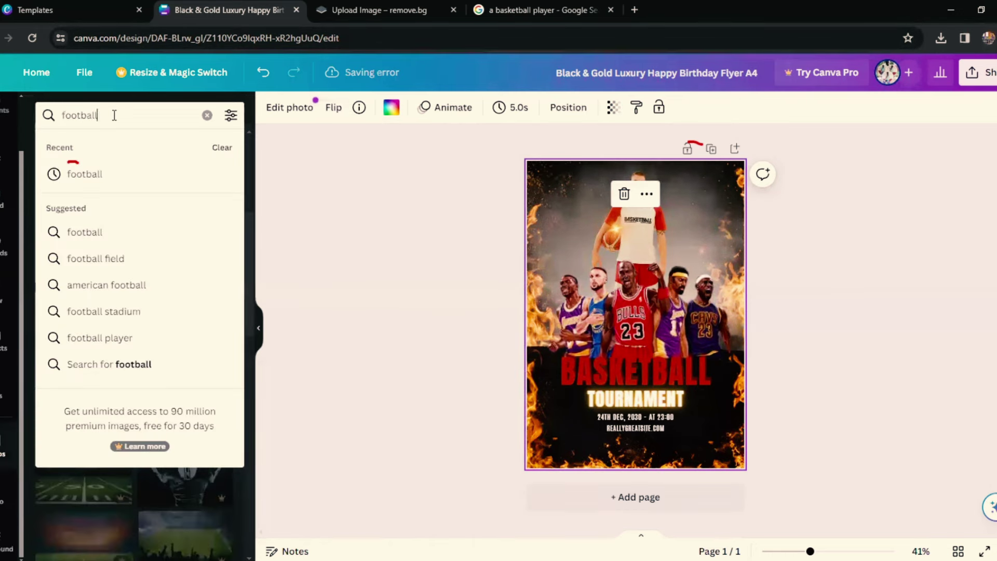
{"action": "key", "text": "Return"}
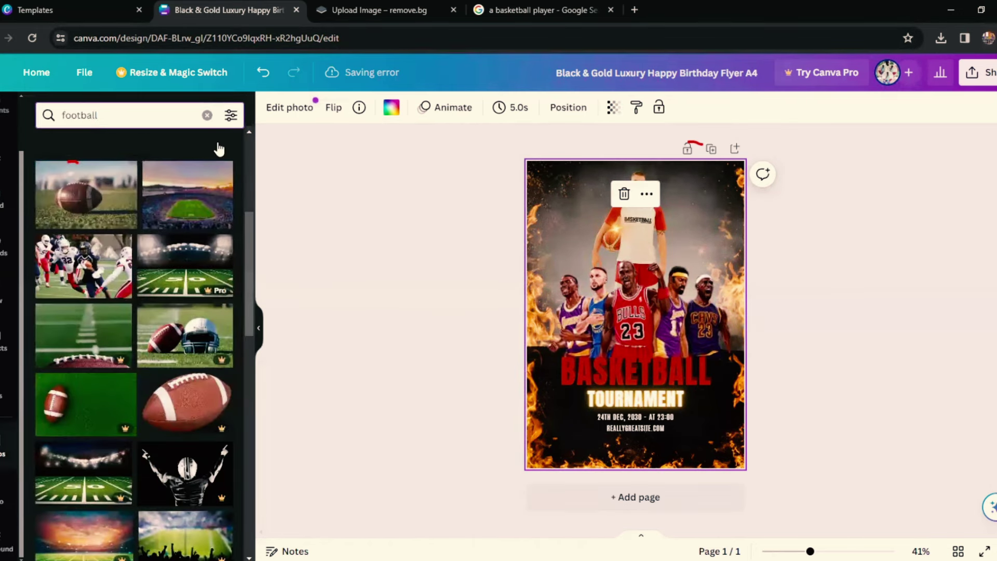
{"action": "double_click", "coordinate": [125, 118]}
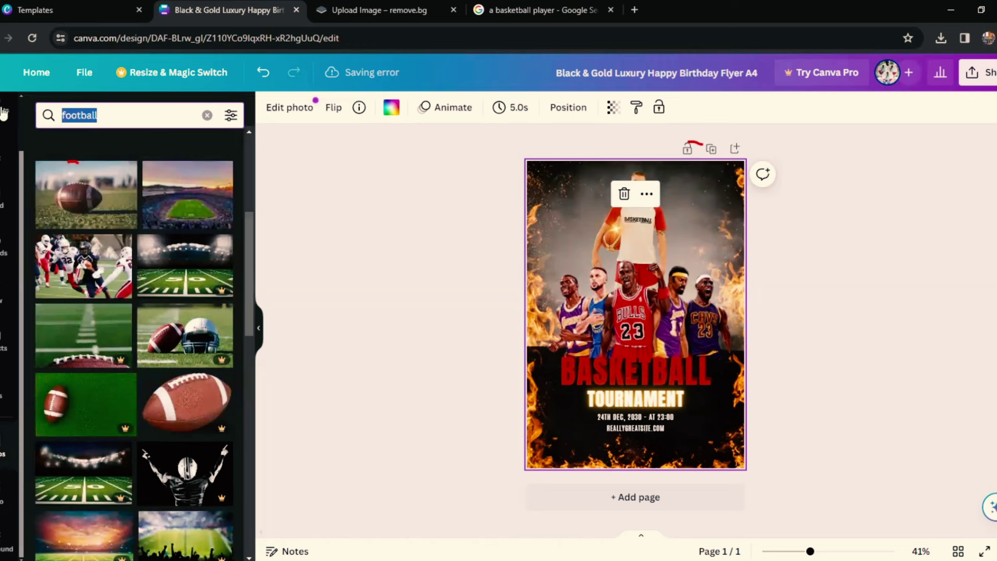
{"action": "type", "text": "b"}
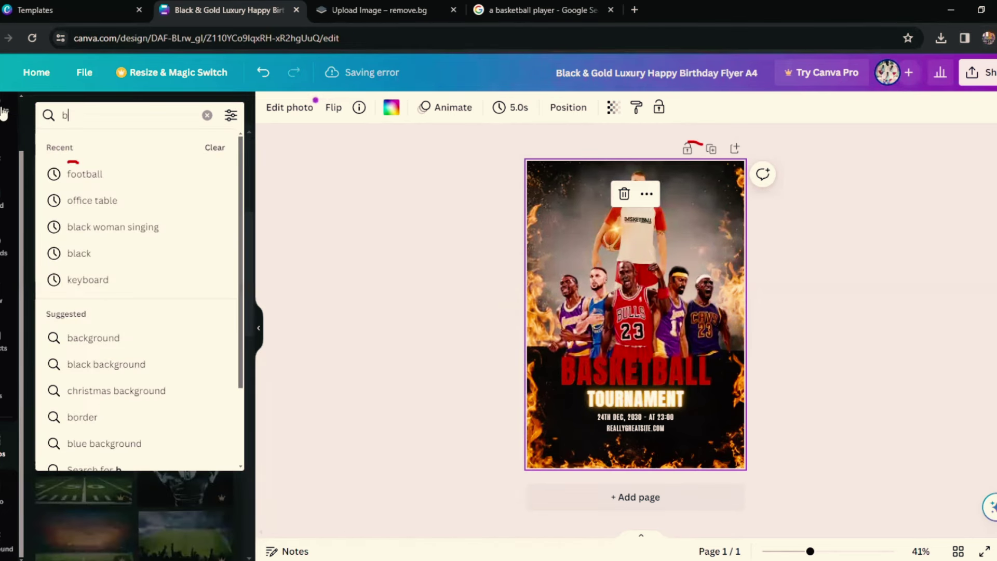
{"action": "type", "text": "ask"}
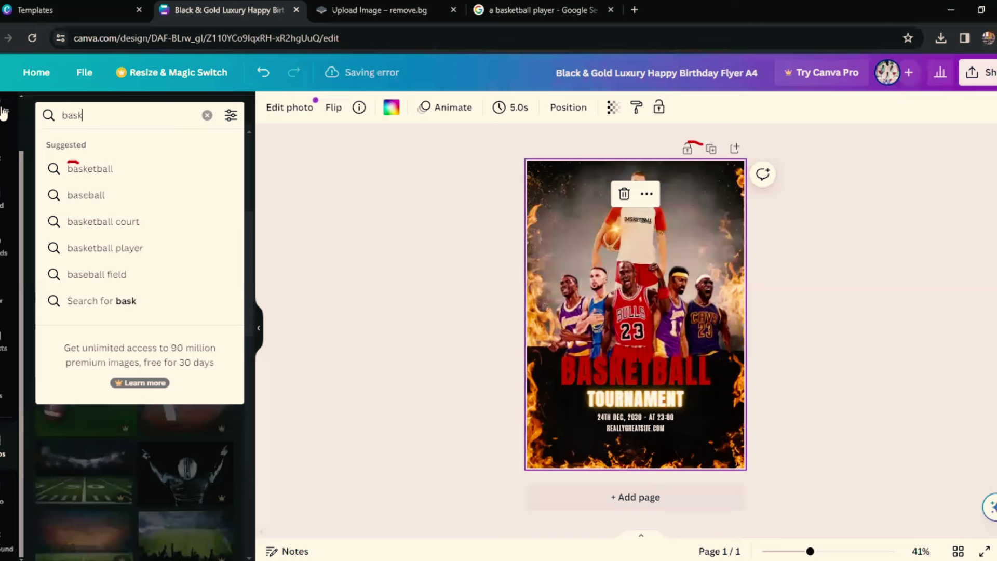
{"action": "type", "text": "et"}
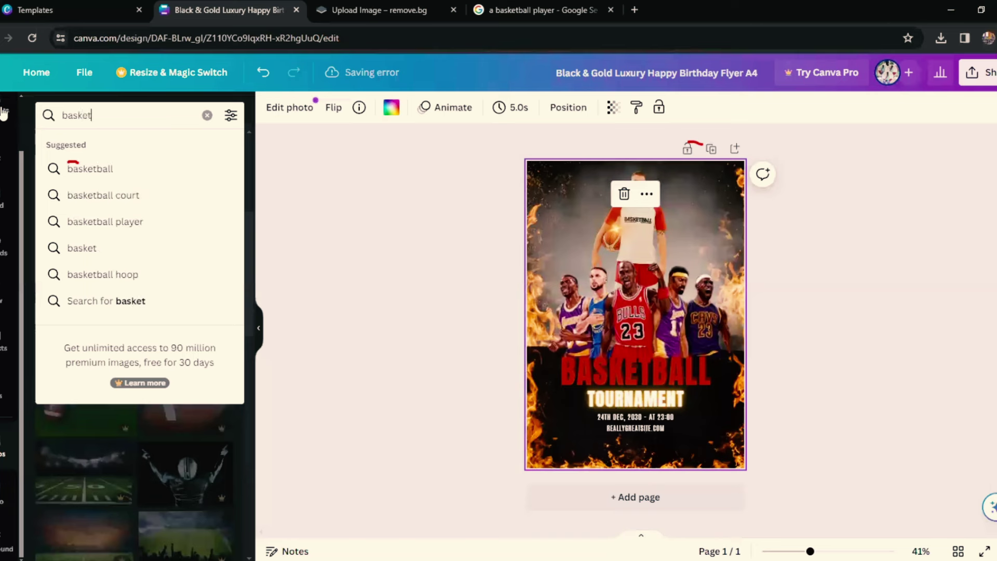
Step: Search photos for 'basketball court' and add the outdoor court photo with a hoop
{"action": "left_click", "coordinate": [106, 199]}
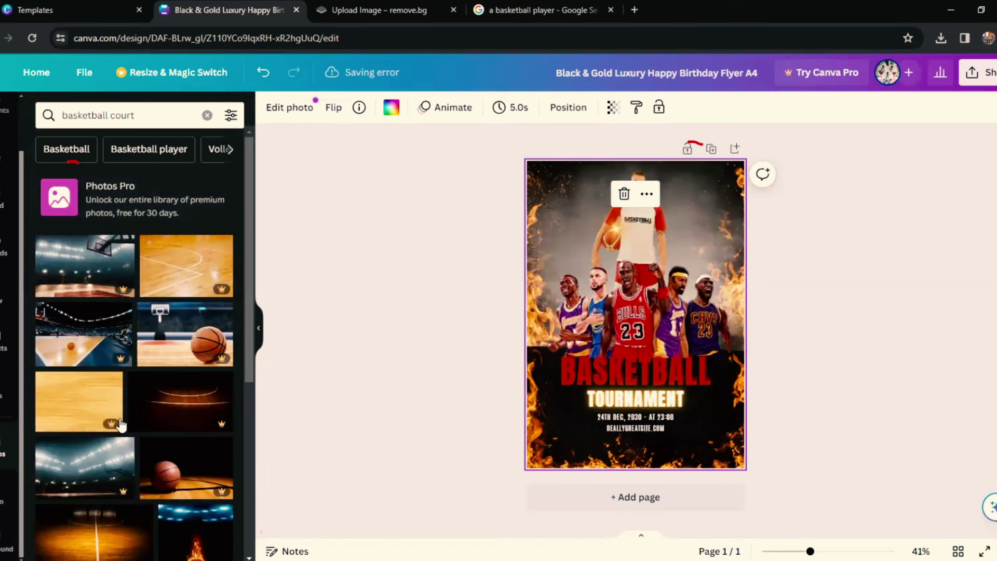
{"action": "scroll", "coordinate": [127, 397], "scroll_direction": "down", "scroll_amount": 2}
{"action": "scroll", "coordinate": [129, 400], "scroll_direction": "down", "scroll_amount": 5}
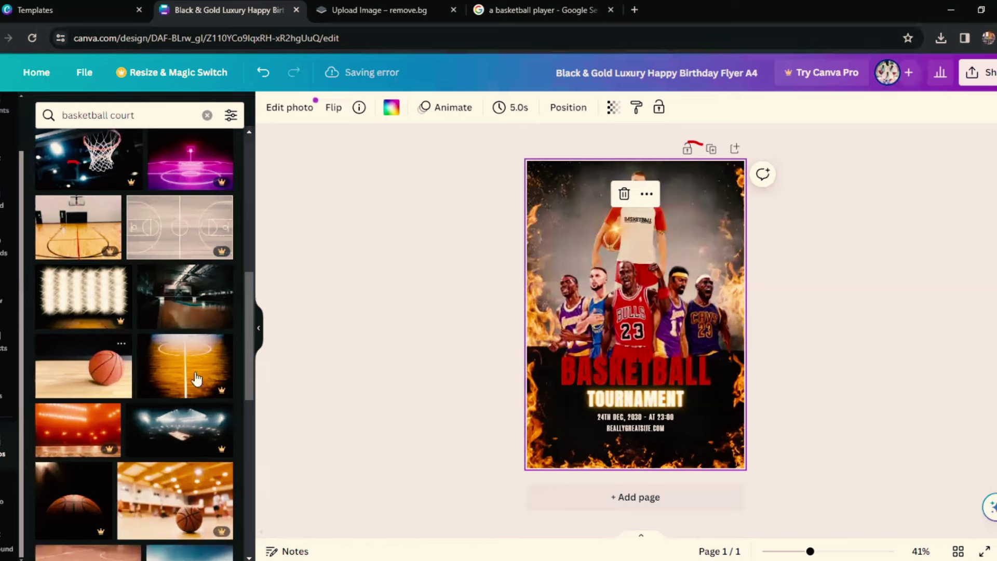
{"action": "scroll", "coordinate": [213, 401], "scroll_direction": "down", "scroll_amount": 2}
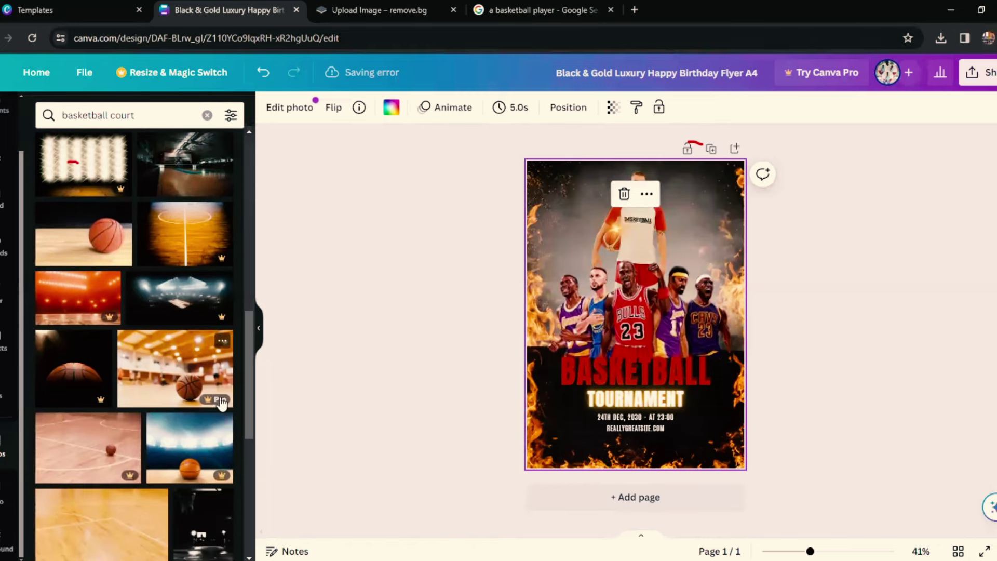
{"action": "scroll", "coordinate": [205, 456], "scroll_direction": "down", "scroll_amount": 5}
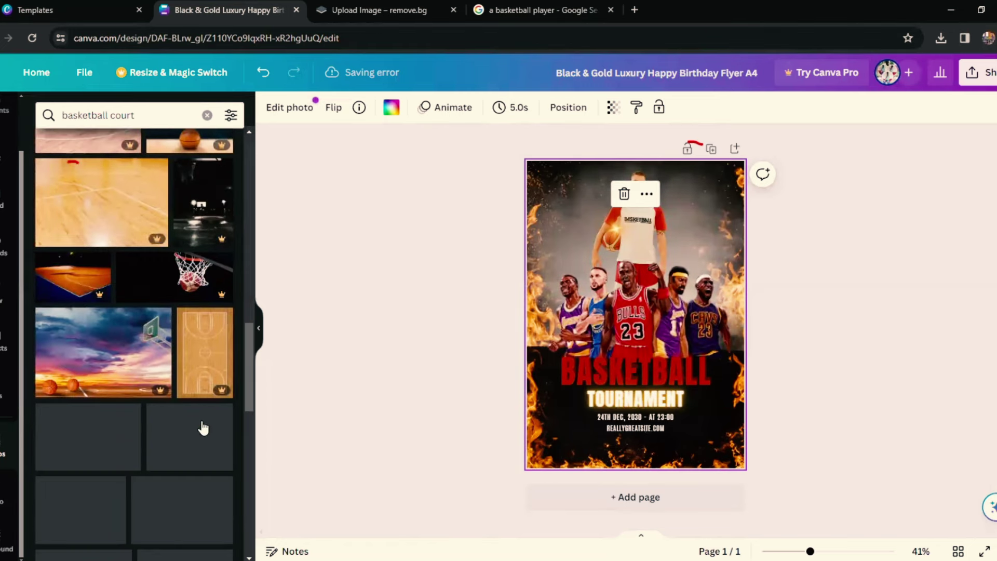
{"action": "scroll", "coordinate": [203, 425], "scroll_direction": "down", "scroll_amount": 2}
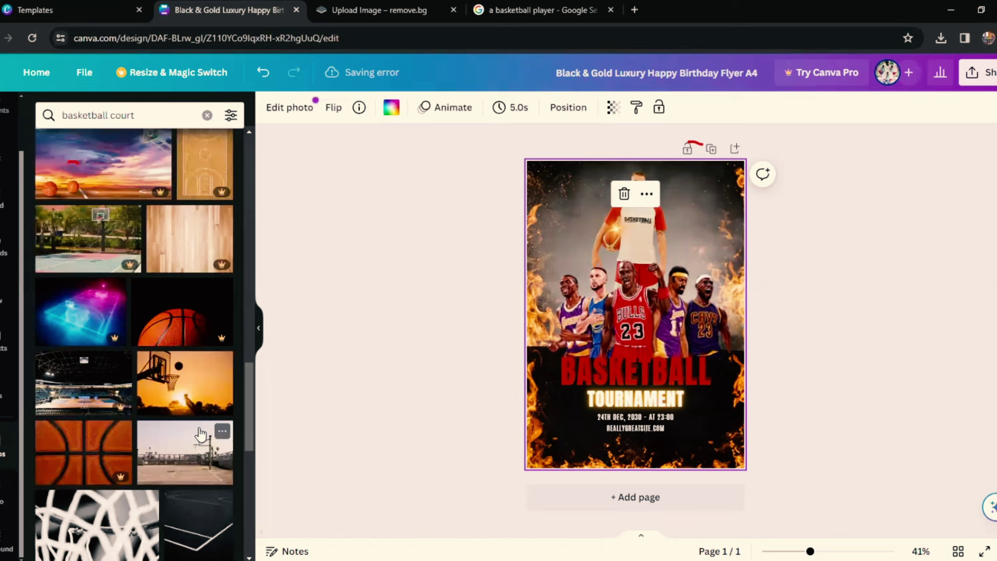
{"action": "left_click", "coordinate": [182, 459]}
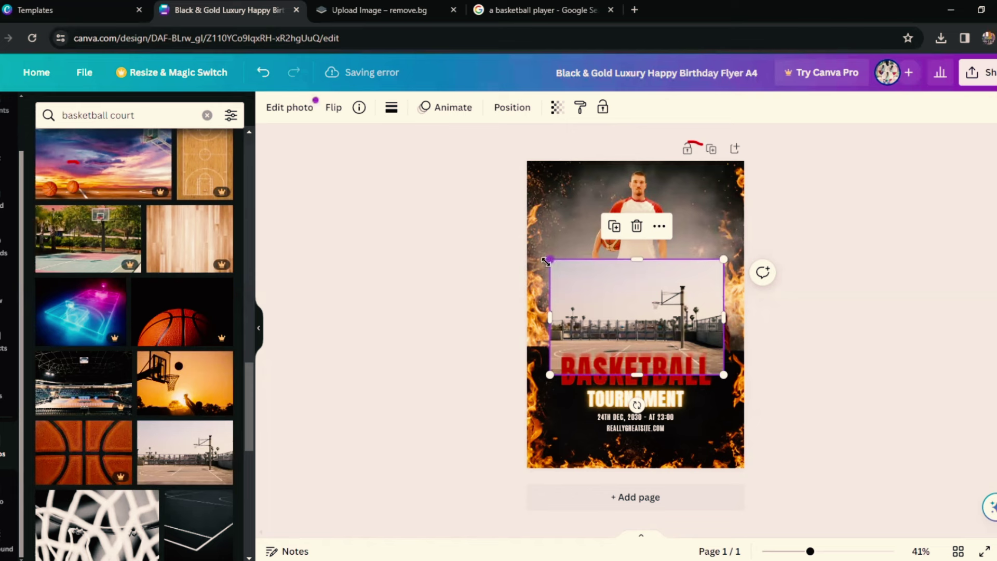
Step: Stretch the court photo to cover the whole flyer from top to bottom
{"action": "left_click_drag", "start_coordinate": [546, 261], "coordinate": [482, 214]}
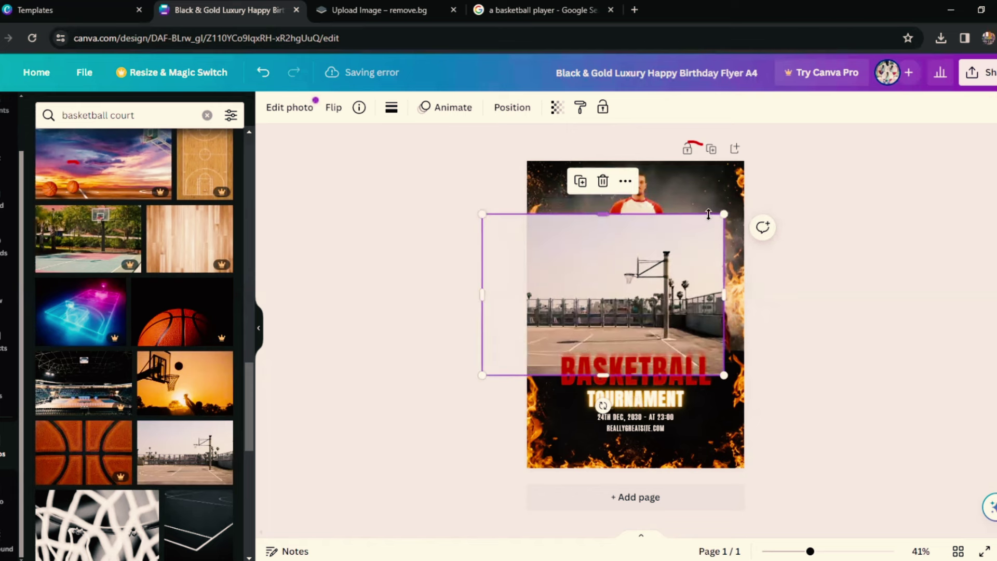
{"action": "left_click_drag", "start_coordinate": [764, 182], "coordinate": [772, 183]}
{"action": "left_click_drag", "start_coordinate": [628, 182], "coordinate": [627, 149]}
{"action": "left_click_drag", "start_coordinate": [627, 374], "coordinate": [627, 468]}
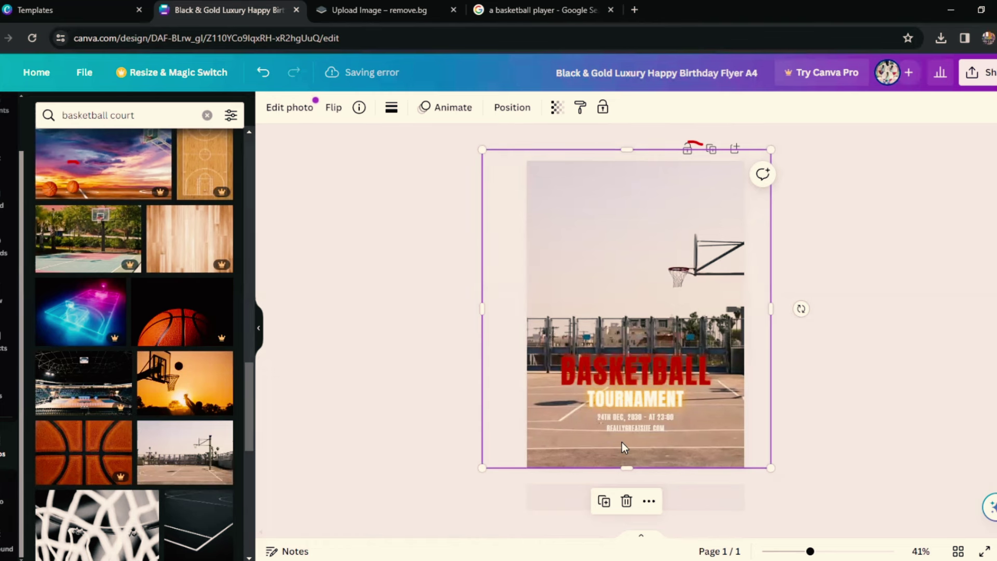
Step: Send the court photo to the back layer, behind the players, title and event details
{"action": "left_click", "coordinate": [511, 107]}
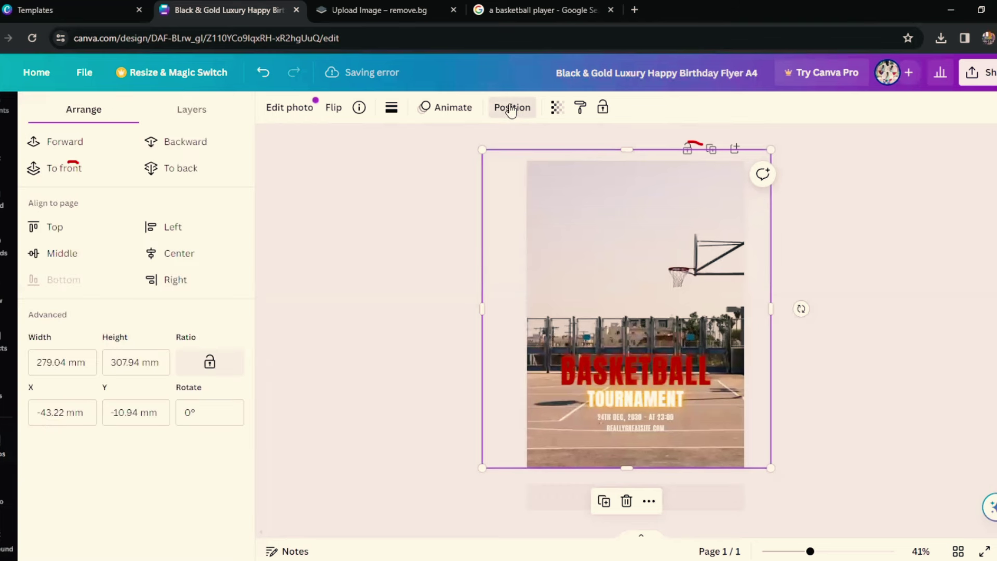
{"action": "left_click", "coordinate": [180, 149]}
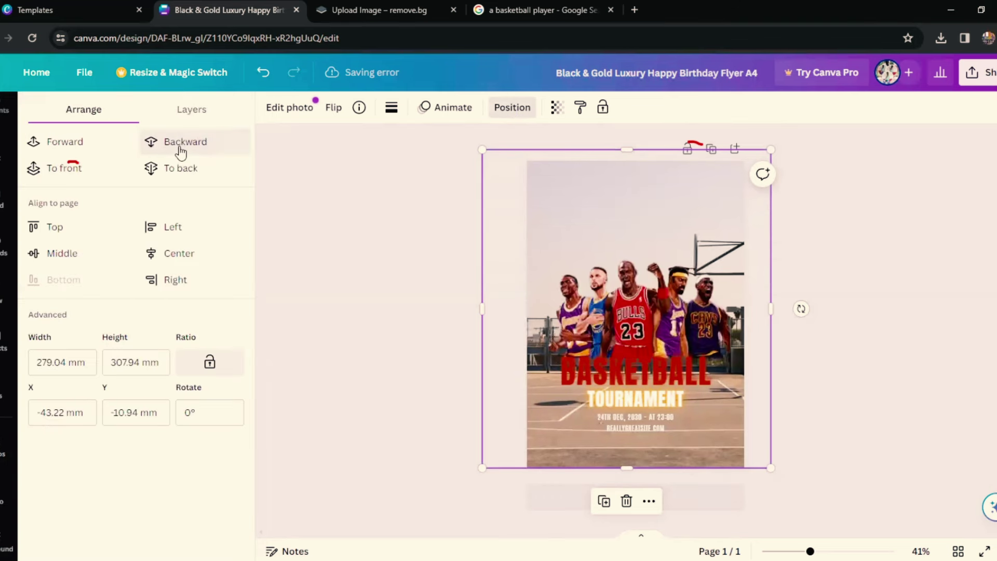
{"action": "left_click", "coordinate": [179, 148]}
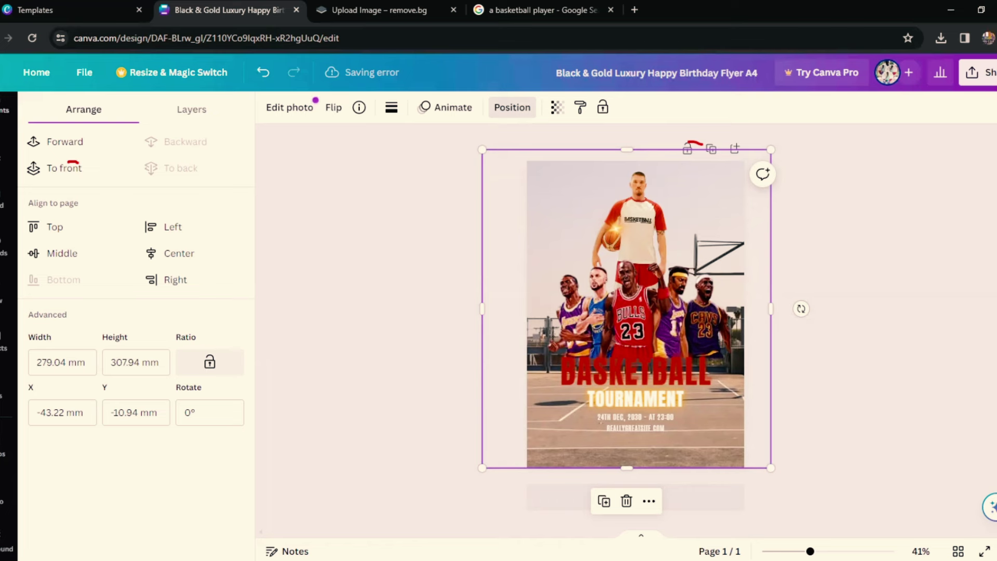
{"action": "left_click", "coordinate": [3, 119]}
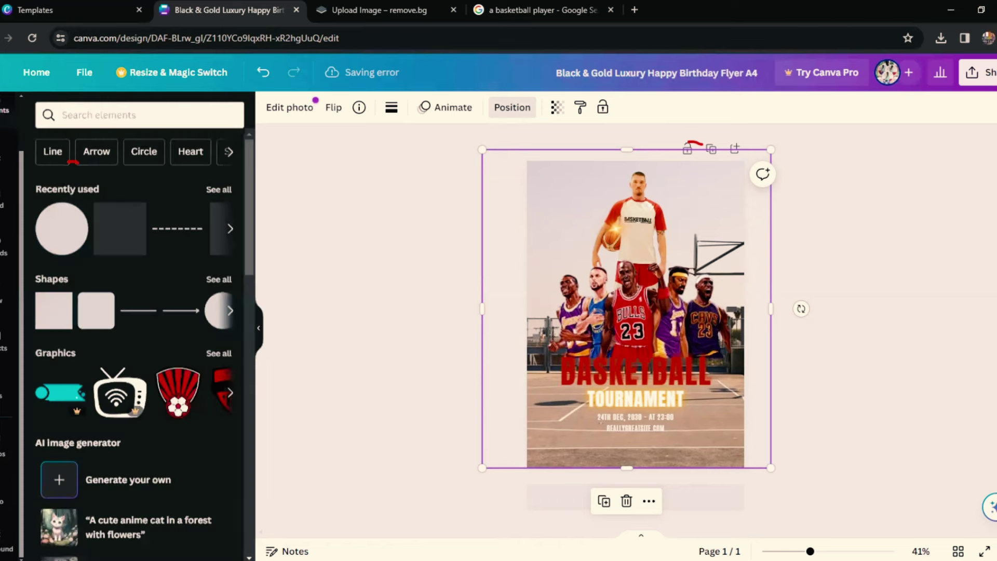
Step: Add a red circle and enlarge it so its upper half fills the flyer's bottom behind the text
{"action": "left_click", "coordinate": [69, 239]}
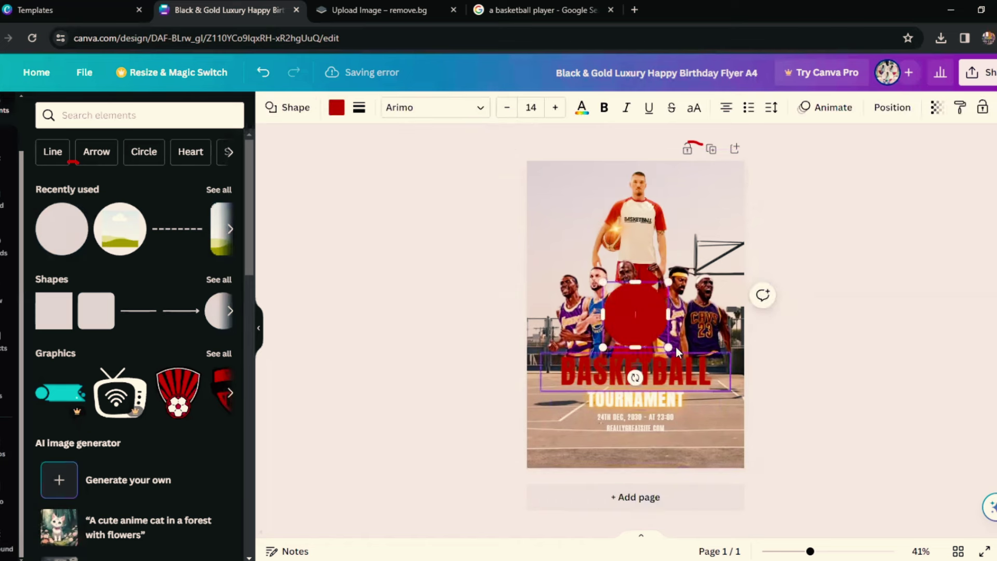
{"action": "left_click_drag", "start_coordinate": [669, 347], "coordinate": [821, 500]}
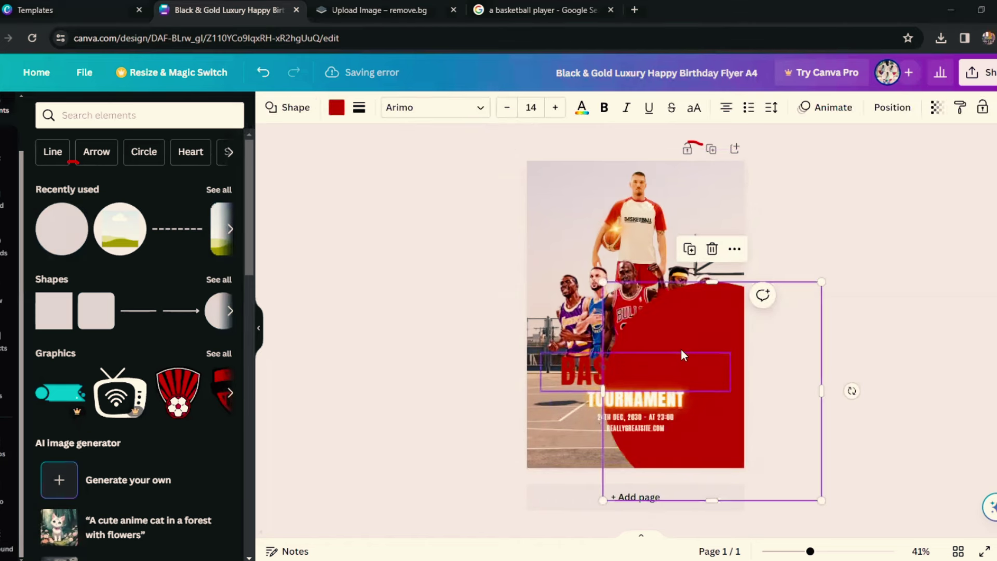
{"action": "left_click_drag", "start_coordinate": [603, 360], "coordinate": [601, 368]}
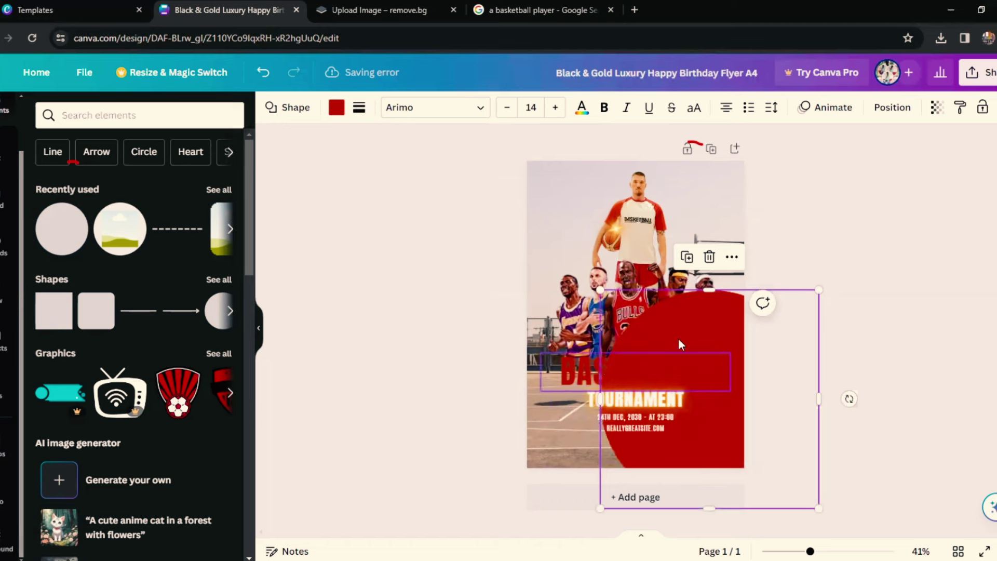
{"action": "left_click_drag", "start_coordinate": [681, 345], "coordinate": [606, 361]}
{"action": "left_click_drag", "start_coordinate": [535, 337], "coordinate": [529, 331]}
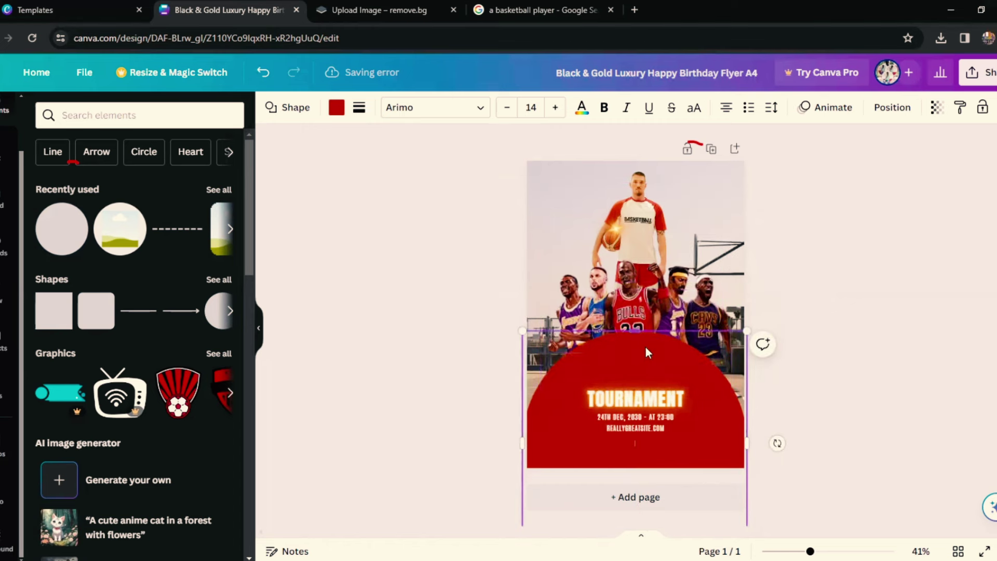
{"action": "left_click_drag", "start_coordinate": [728, 414], "coordinate": [732, 417]}
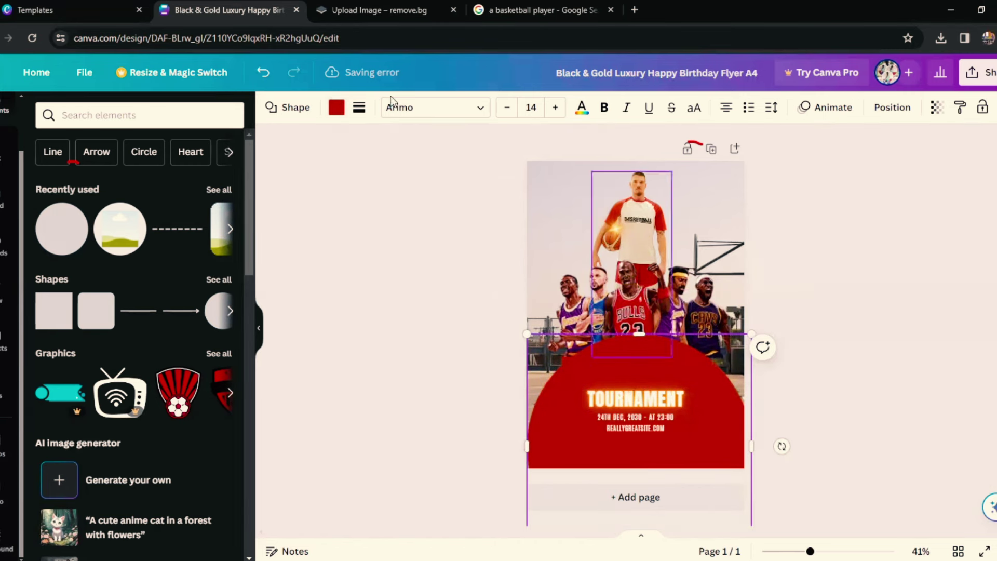
Step: Try black and red fills on the half-circle, then delete it
{"action": "left_click", "coordinate": [335, 108]}
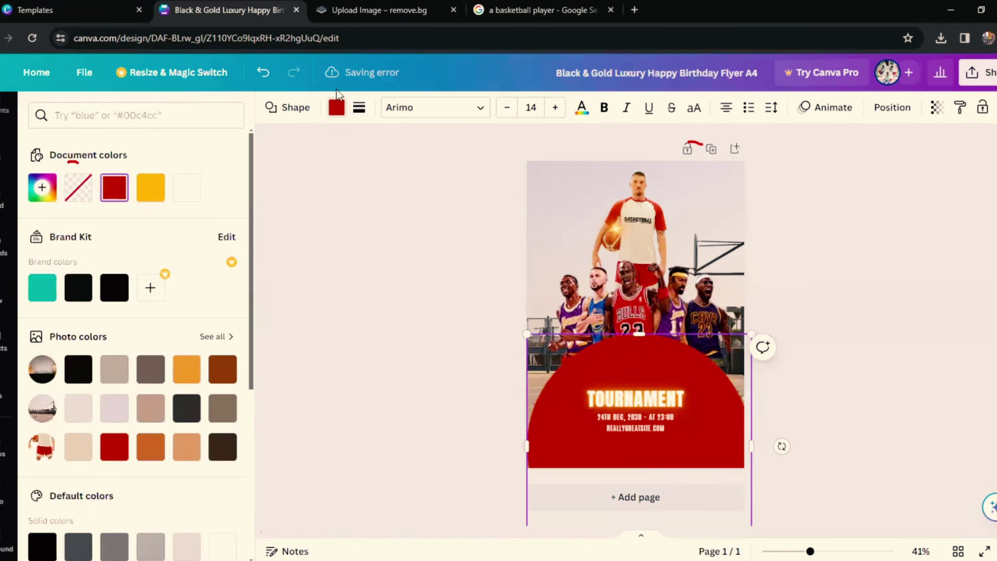
{"action": "left_click", "coordinate": [104, 291]}
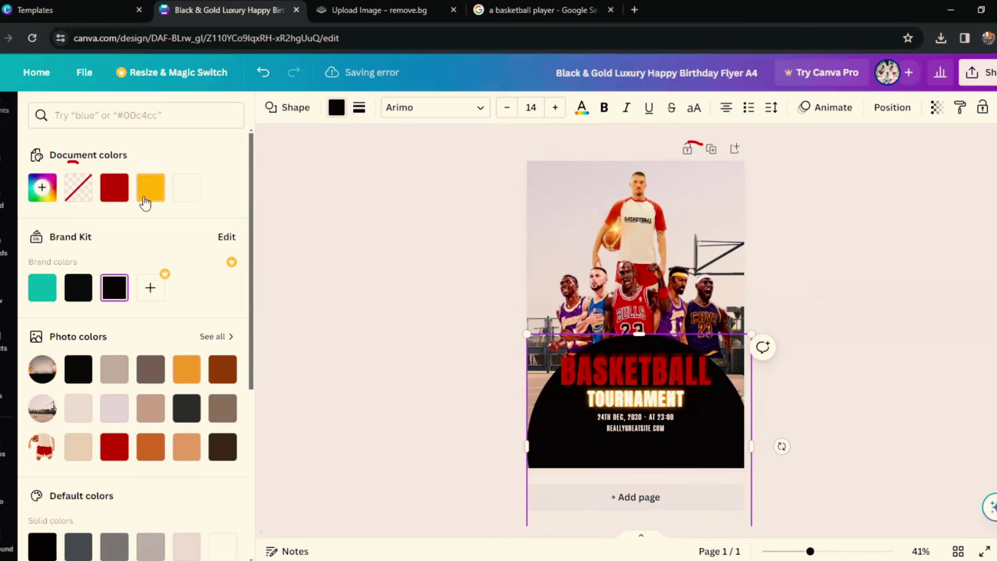
{"action": "left_click", "coordinate": [116, 192]}
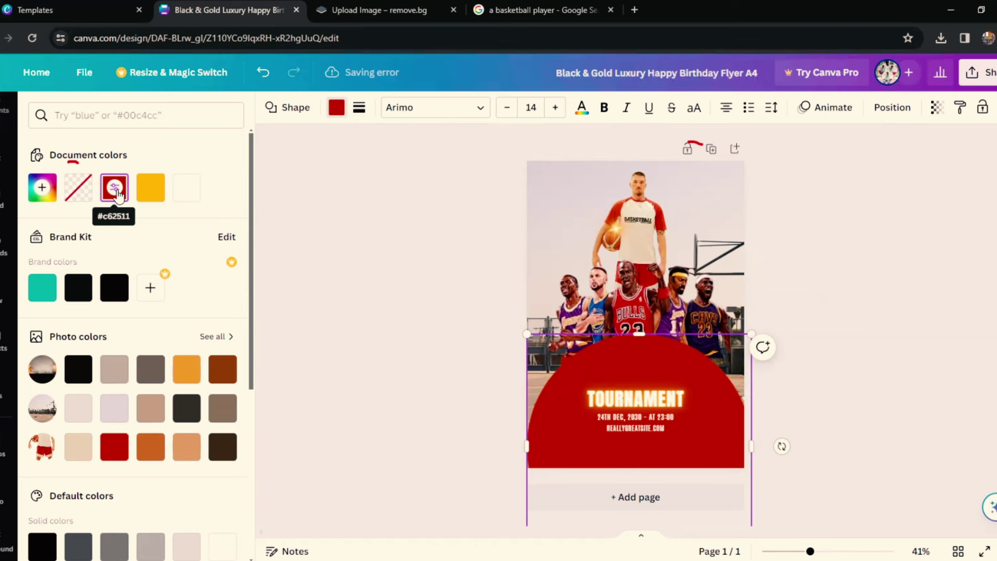
{"action": "left_click", "coordinate": [113, 292]}
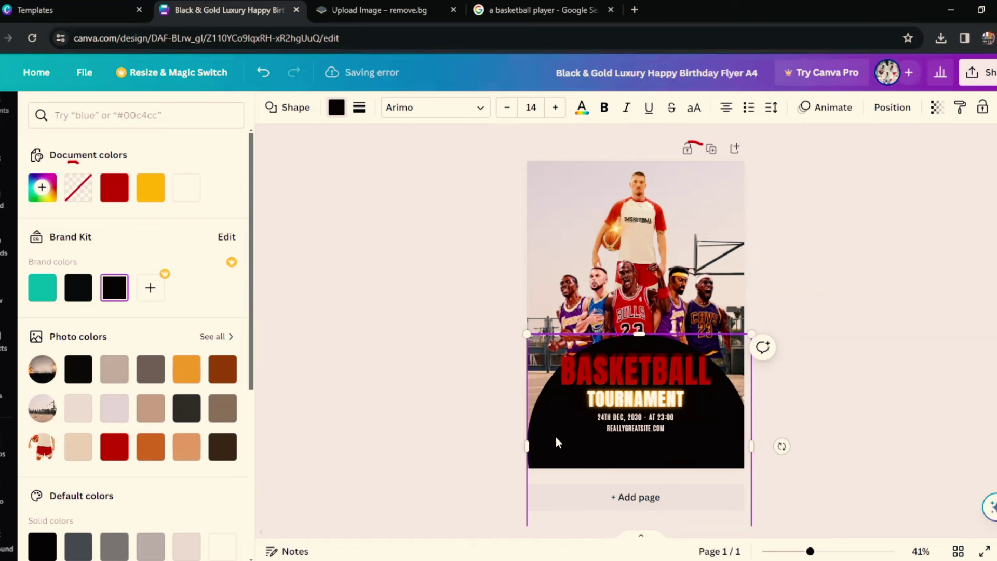
{"action": "key", "text": "Delete"}
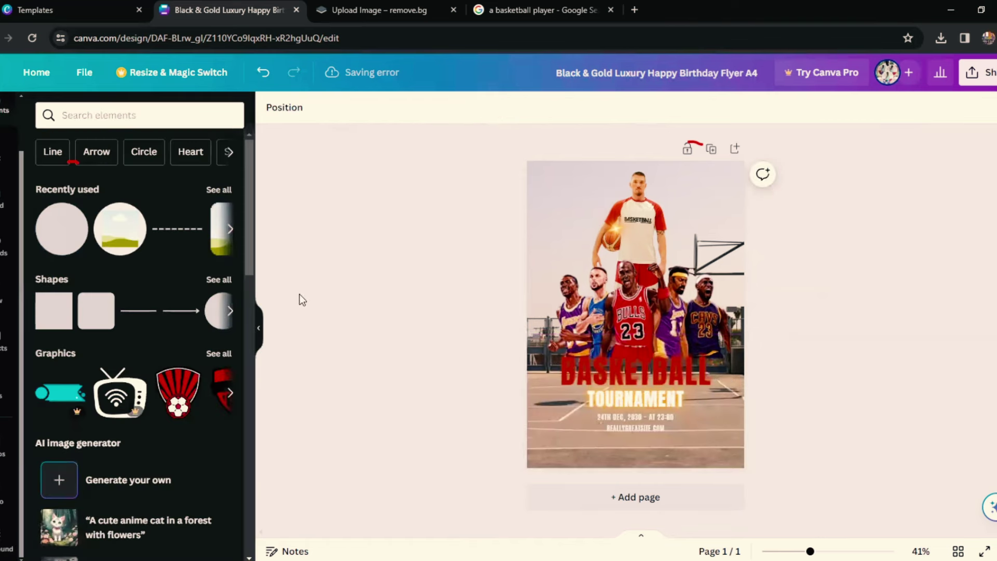
Step: Add a red square and resize it into a wide rectangle across the flyer's bottom below the players
{"action": "left_click", "coordinate": [108, 325]}
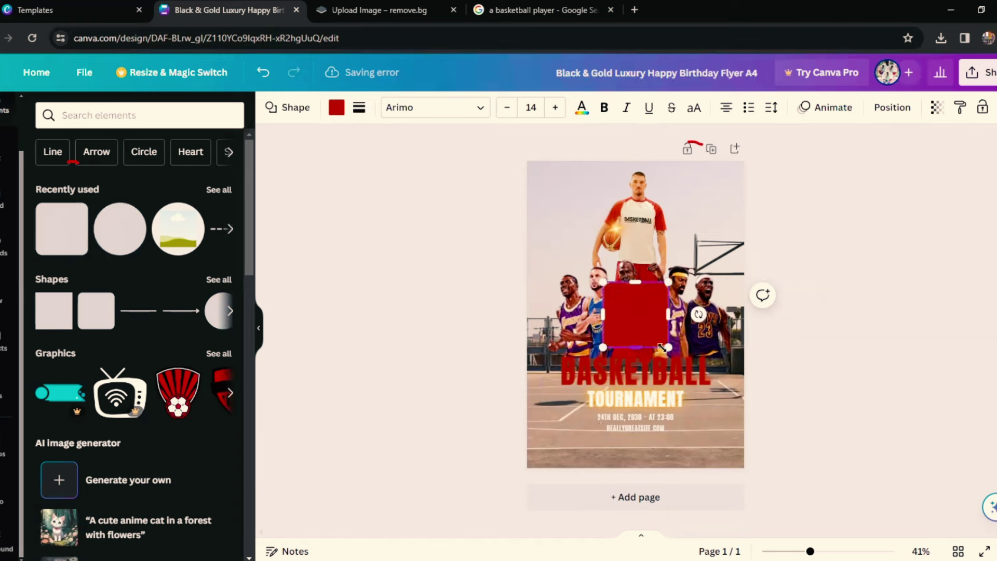
{"action": "left_click_drag", "start_coordinate": [661, 348], "coordinate": [682, 359]}
{"action": "left_click", "coordinate": [696, 372]}
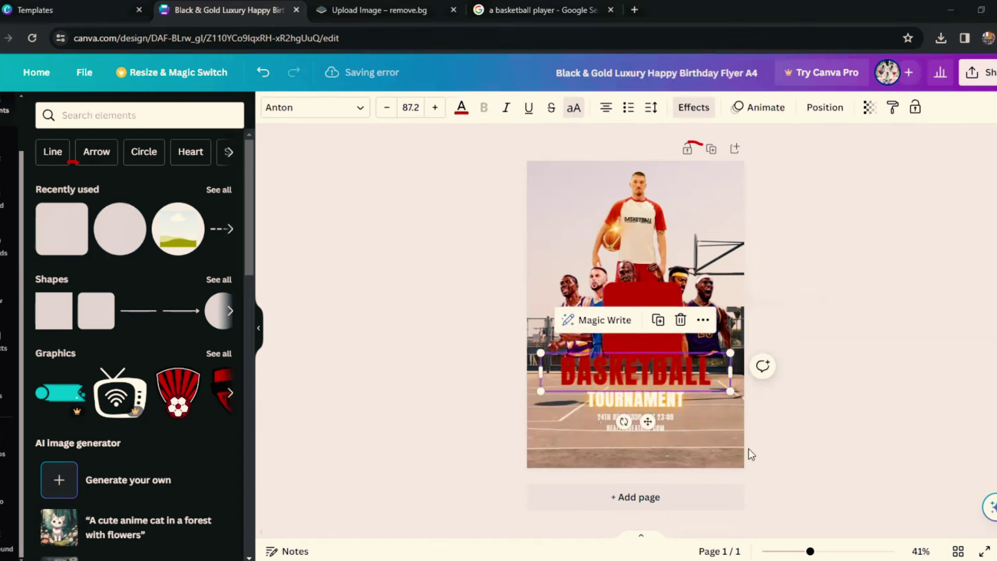
{"action": "left_click", "coordinate": [685, 362]}
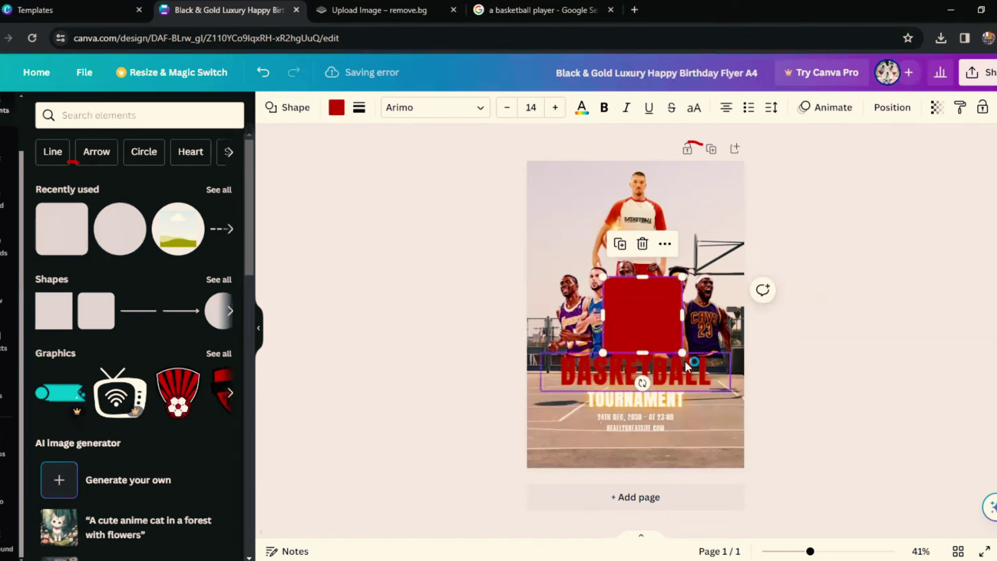
{"action": "left_click_drag", "start_coordinate": [699, 360], "coordinate": [748, 461]}
{"action": "left_click_drag", "start_coordinate": [613, 362], "coordinate": [601, 362]}
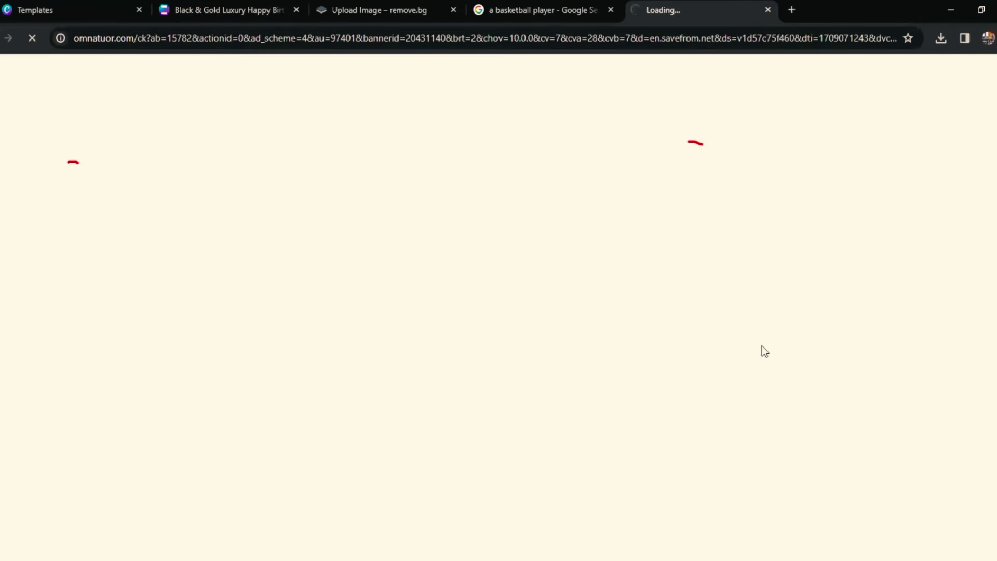
{"action": "left_click", "coordinate": [244, 10]}
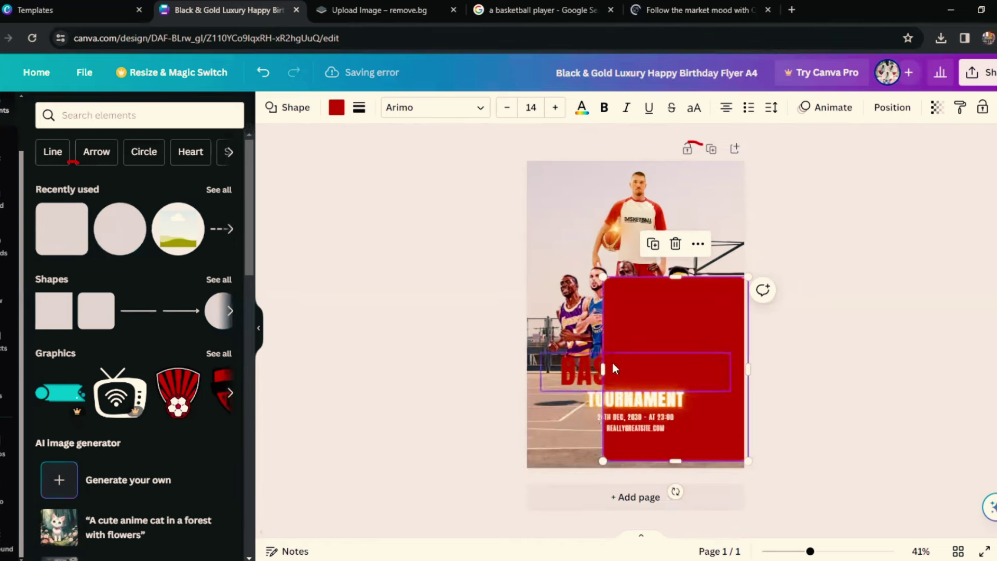
{"action": "left_click_drag", "start_coordinate": [601, 366], "coordinate": [546, 367]}
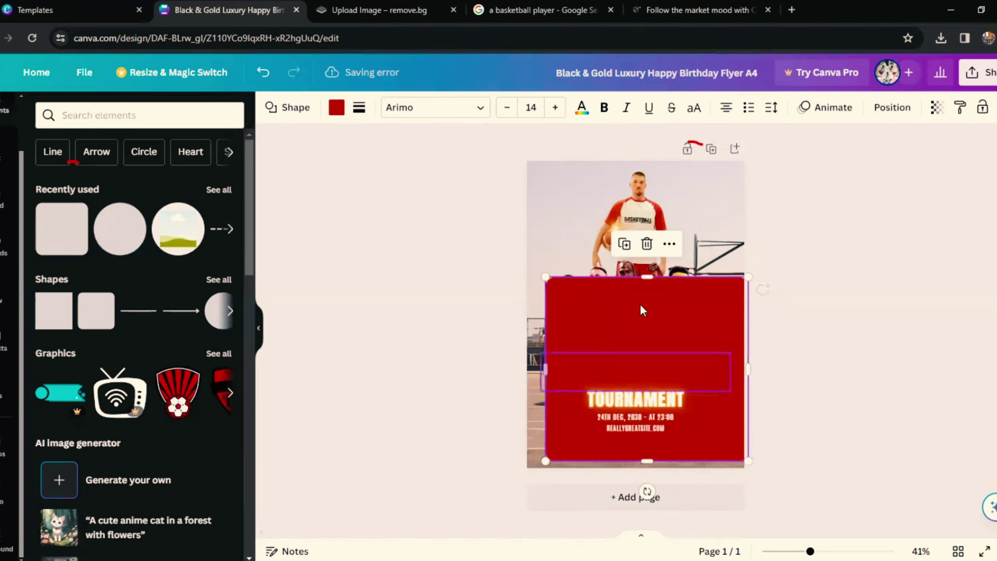
{"action": "left_click_drag", "start_coordinate": [624, 349], "coordinate": [627, 384]}
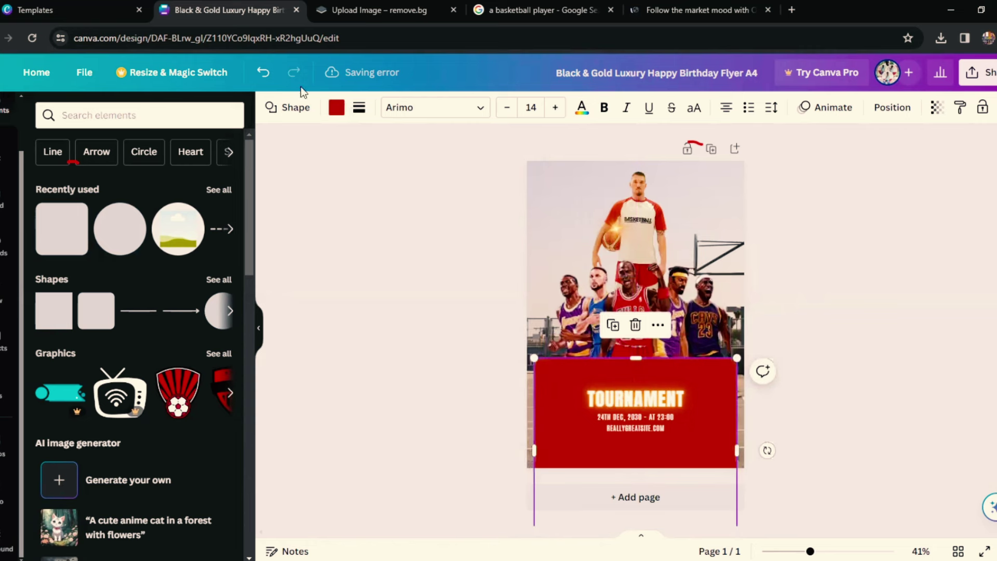
{"action": "left_click", "coordinate": [335, 118]}
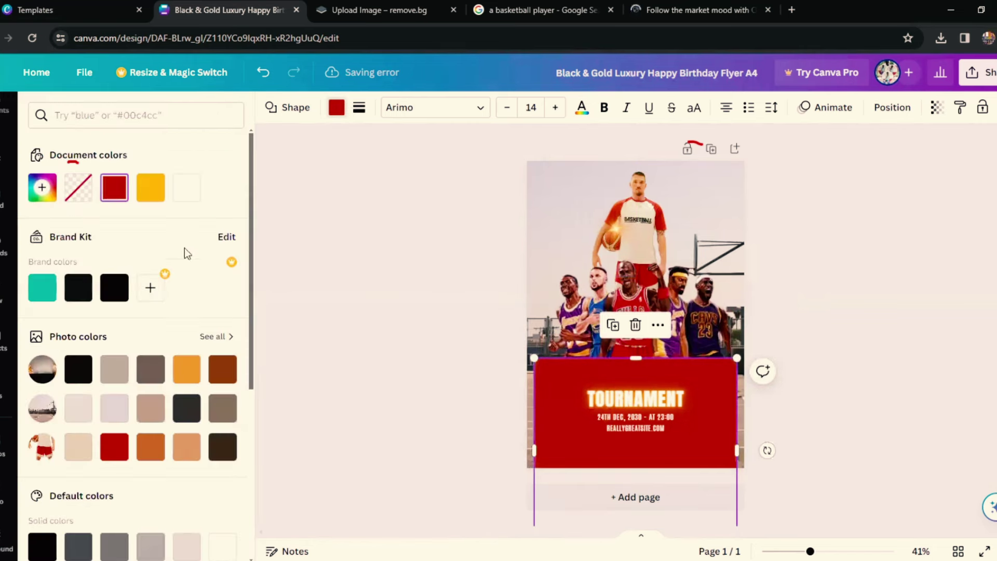
Step: Fill the lower rectangle with the black Brand Kit colour
{"action": "left_click", "coordinate": [108, 296]}
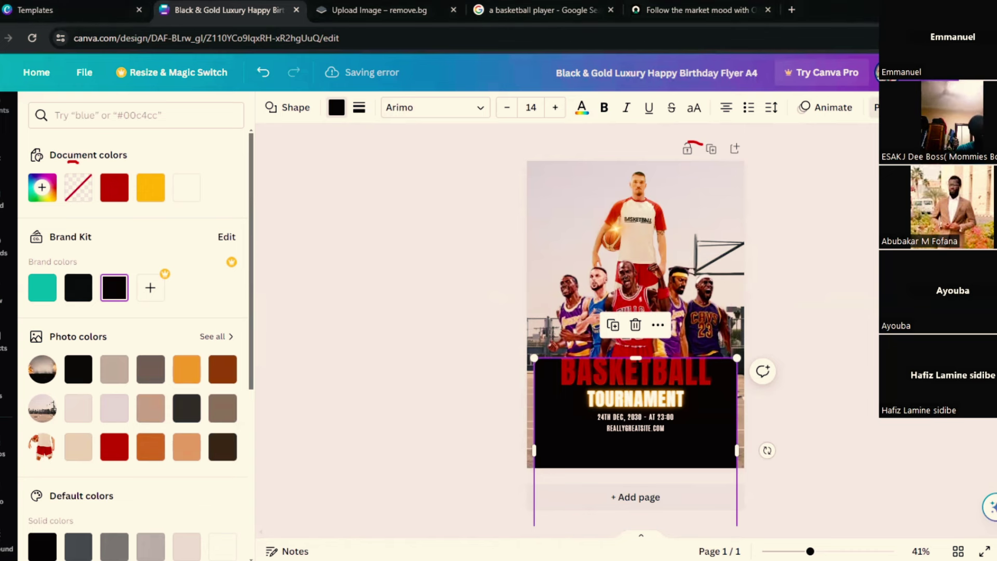
{"action": "left_click", "coordinate": [883, 107]}
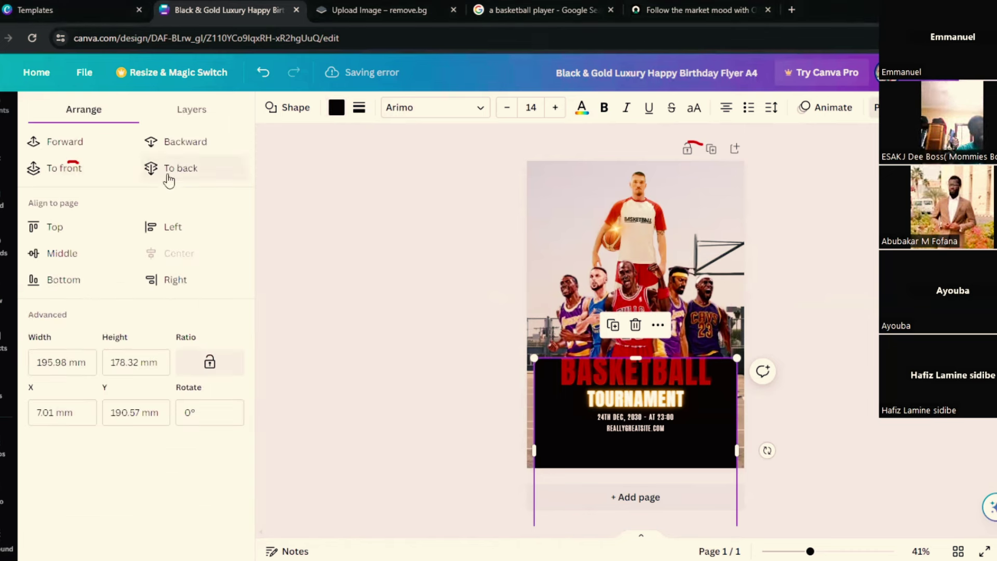
Step: Test lower transparency on the black rectangle, then return it to full opacity
{"action": "left_click", "coordinate": [837, 110]}
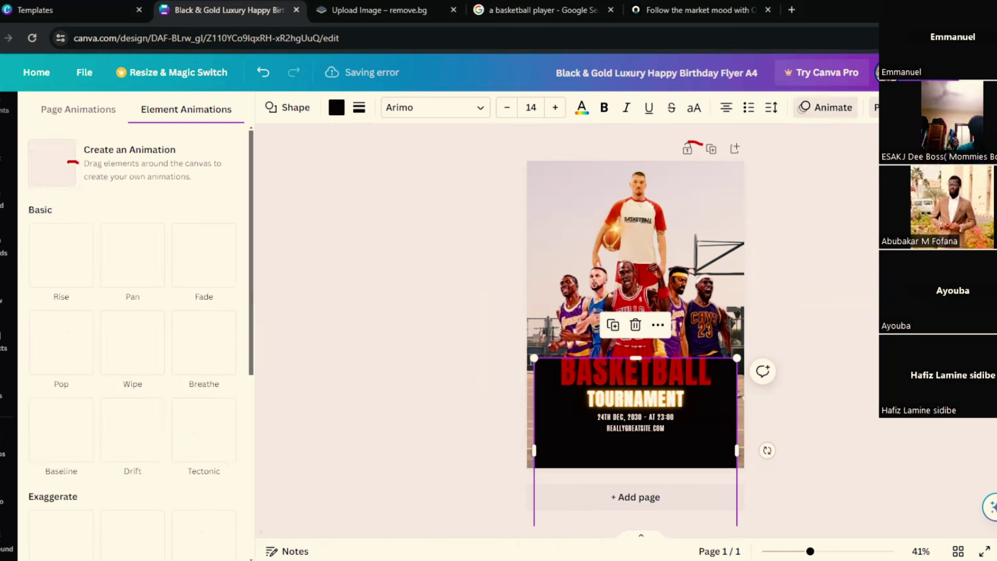
{"action": "left_click", "coordinate": [914, 108]}
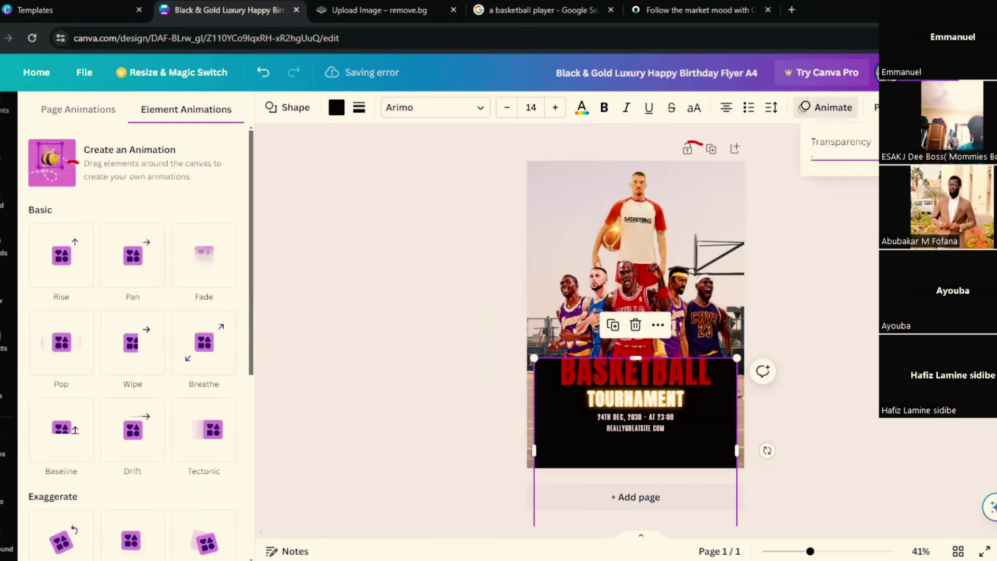
{"action": "left_click_drag", "start_coordinate": [914, 160], "coordinate": [893, 159]}
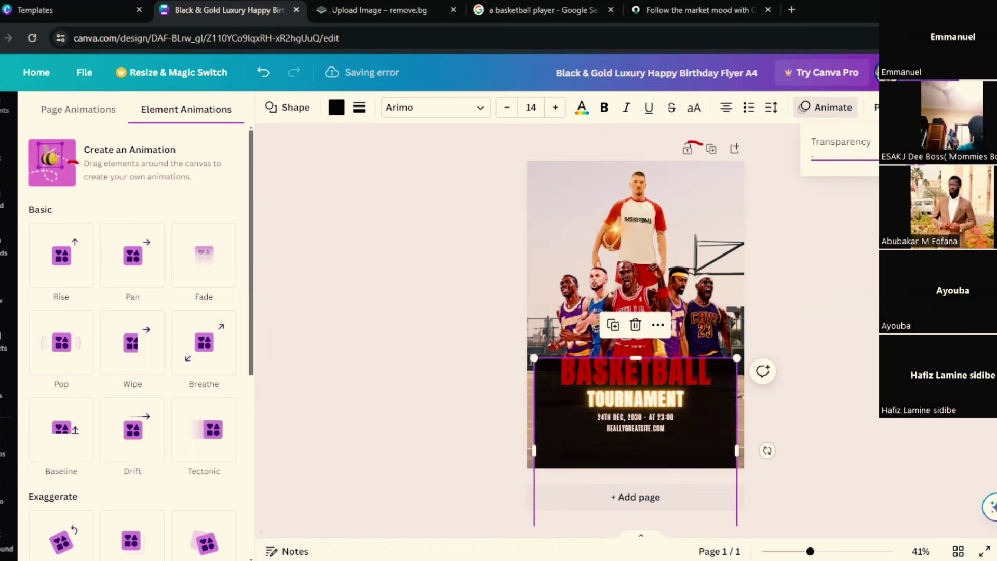
{"action": "left_click_drag", "start_coordinate": [893, 160], "coordinate": [857, 160]}
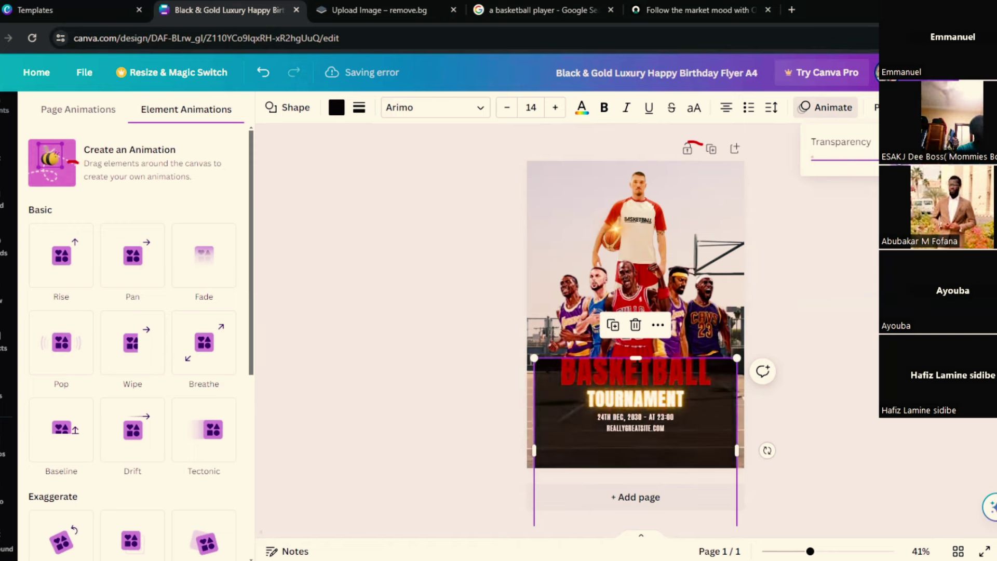
{"action": "left_click_drag", "start_coordinate": [857, 160], "coordinate": [893, 160]}
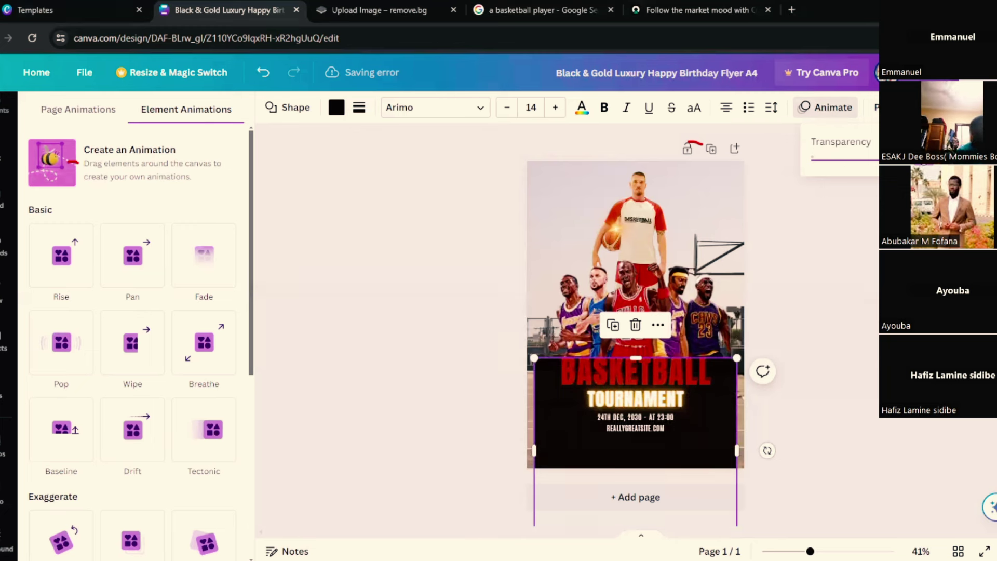
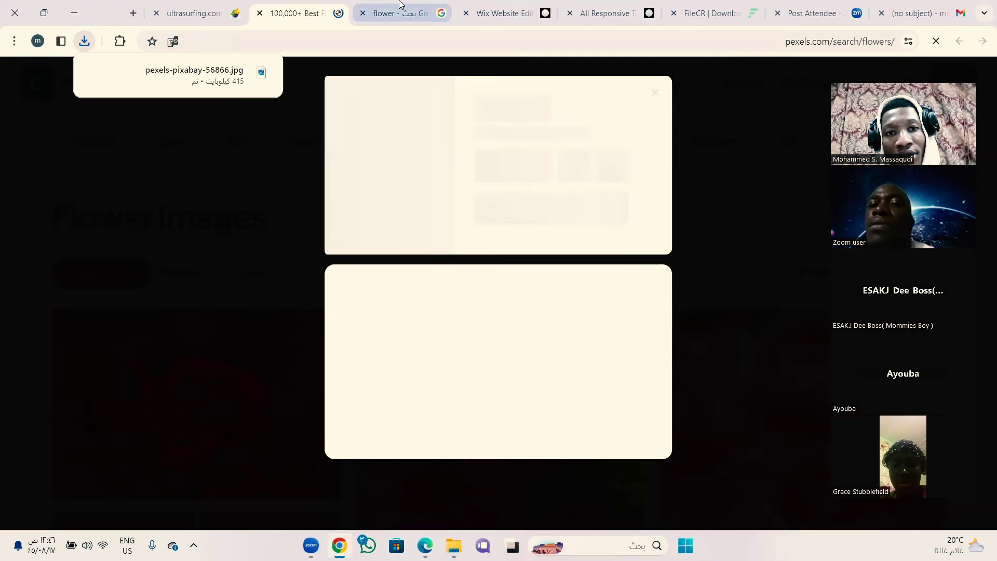
Step: Upload the rose photo pexels-pixabay-56866.jpg from the Downloads folder into Site Files
{"action": "key", "text": "ctrl+Tab"}
{"action": "key", "text": "ctrl+Tab"}
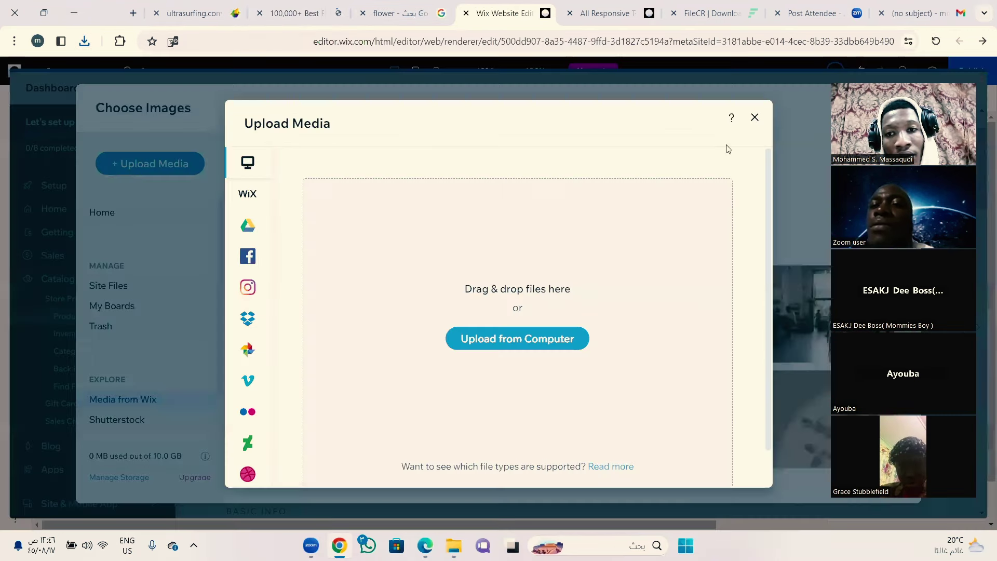
{"action": "left_click", "coordinate": [753, 118]}
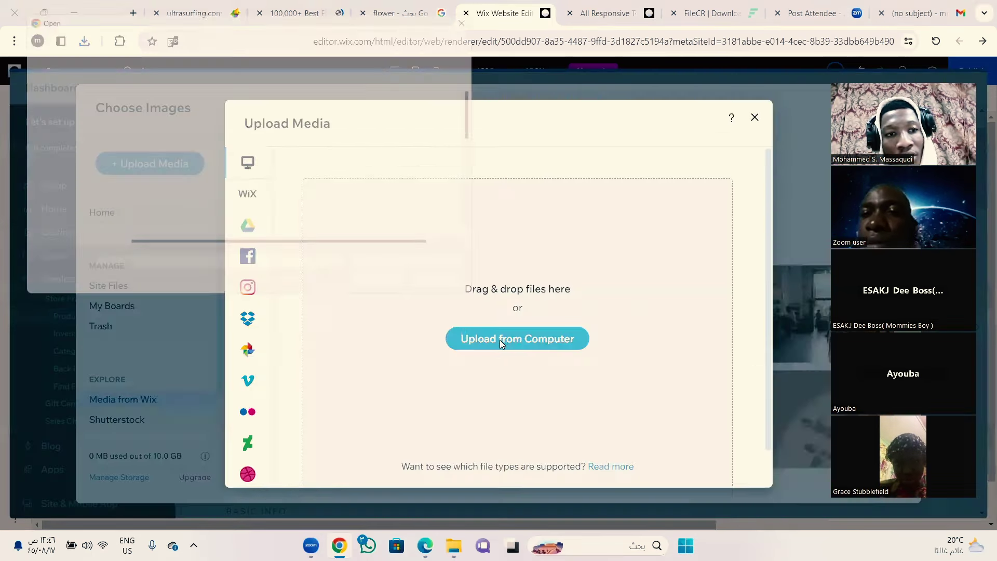
{"action": "left_click", "coordinate": [499, 339]}
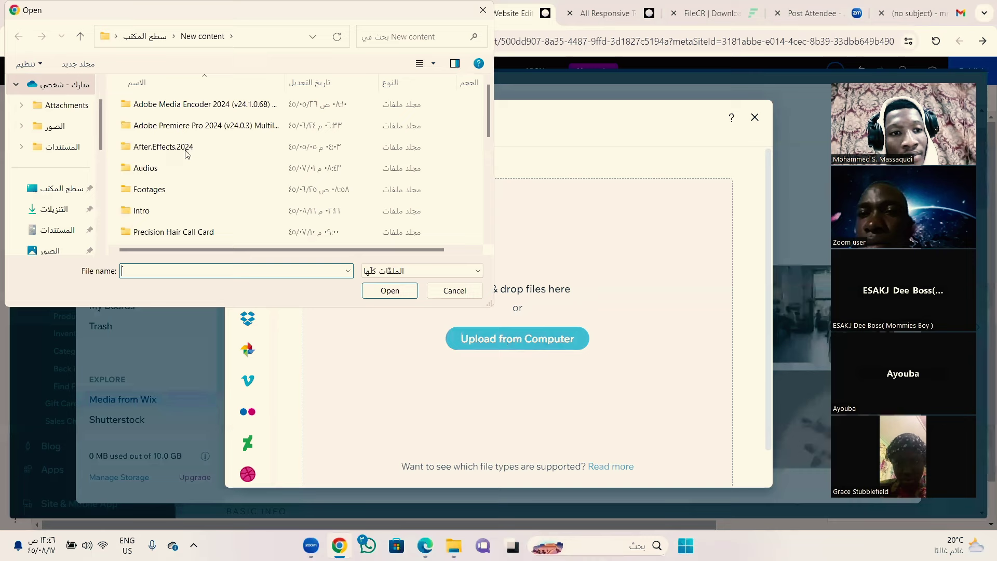
{"action": "left_click", "coordinate": [57, 209]}
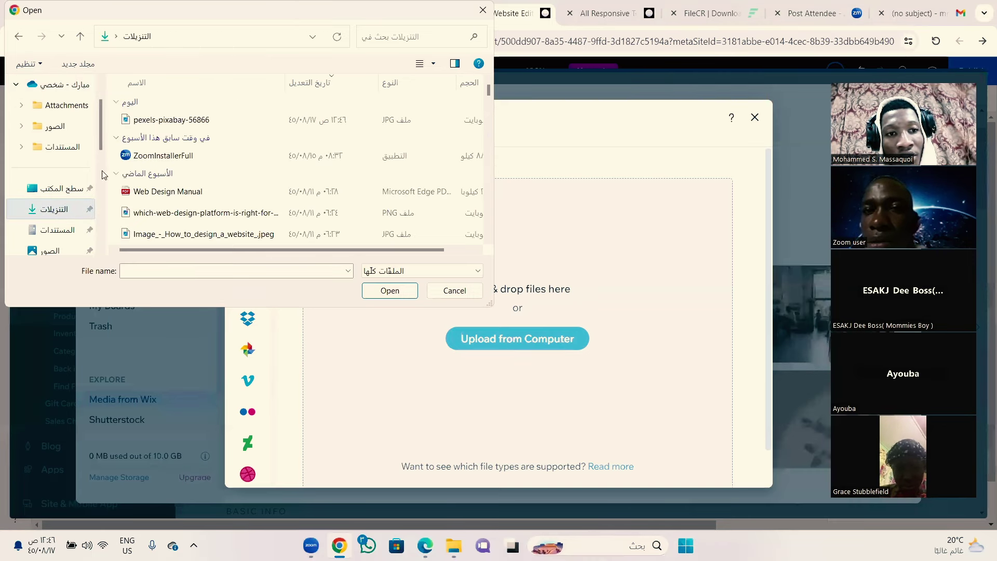
{"action": "left_click", "coordinate": [183, 121]}
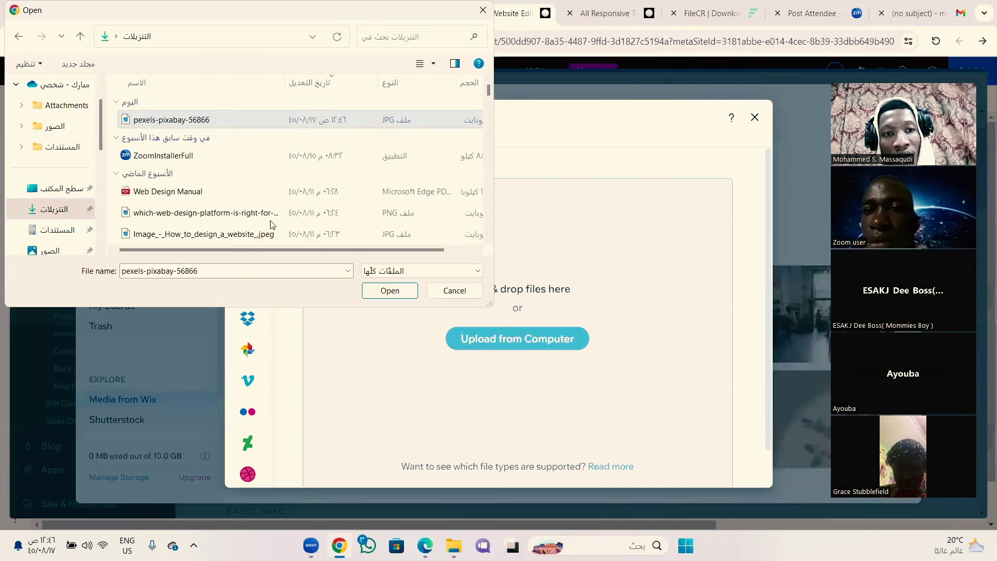
{"action": "left_click", "coordinate": [393, 295]}
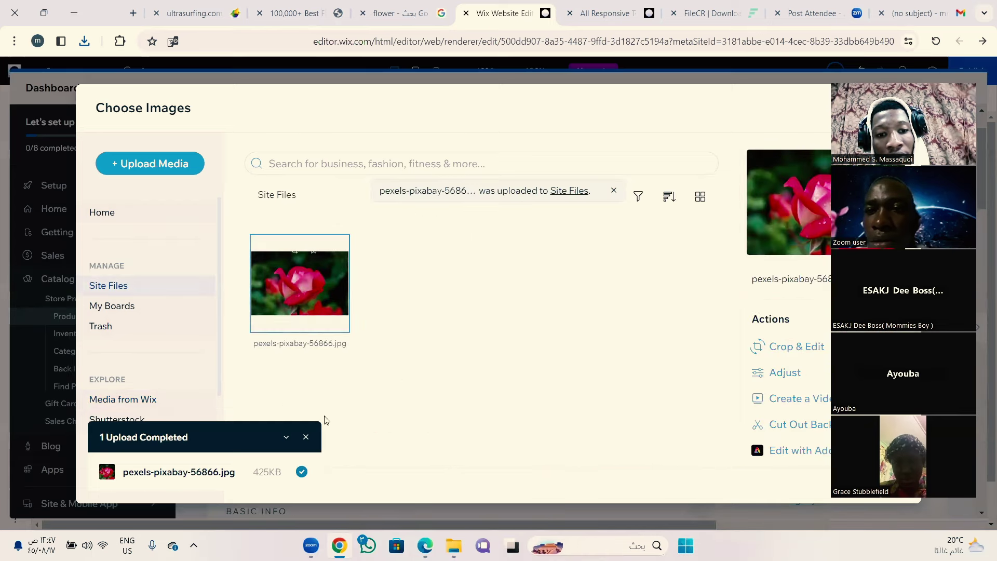
Step: Add the uploaded red rose photo from Site Files to the Sun Flower product's images
{"action": "left_click", "coordinate": [305, 439]}
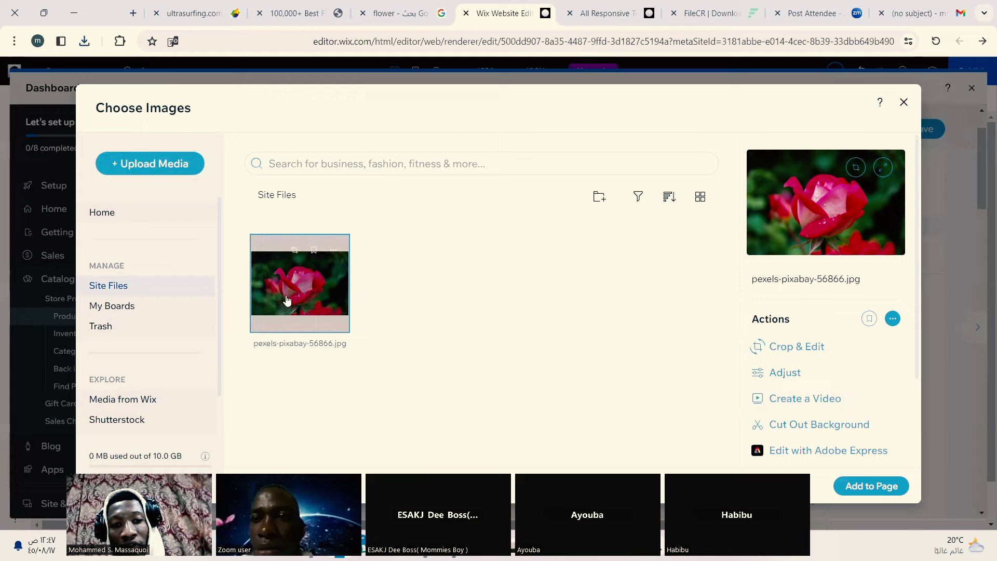
{"action": "left_click", "coordinate": [871, 486]}
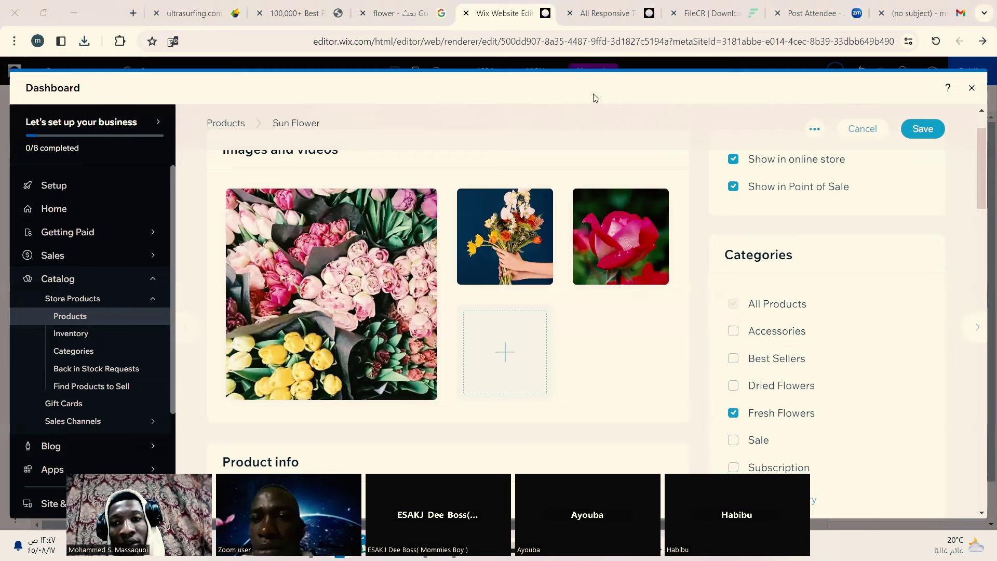
{"action": "mouse_move", "coordinate": [621, 239]}
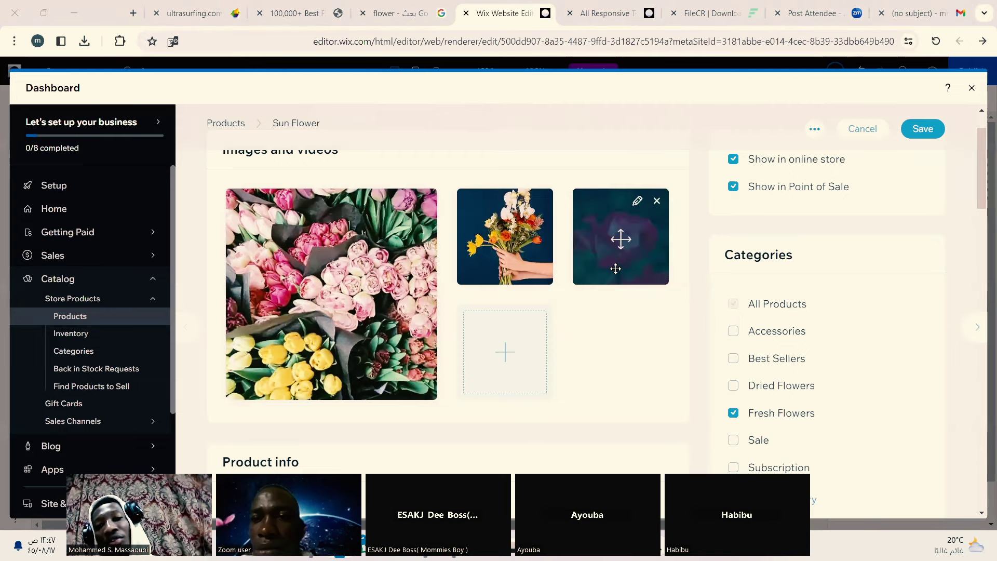
{"action": "mouse_move", "coordinate": [507, 236]}
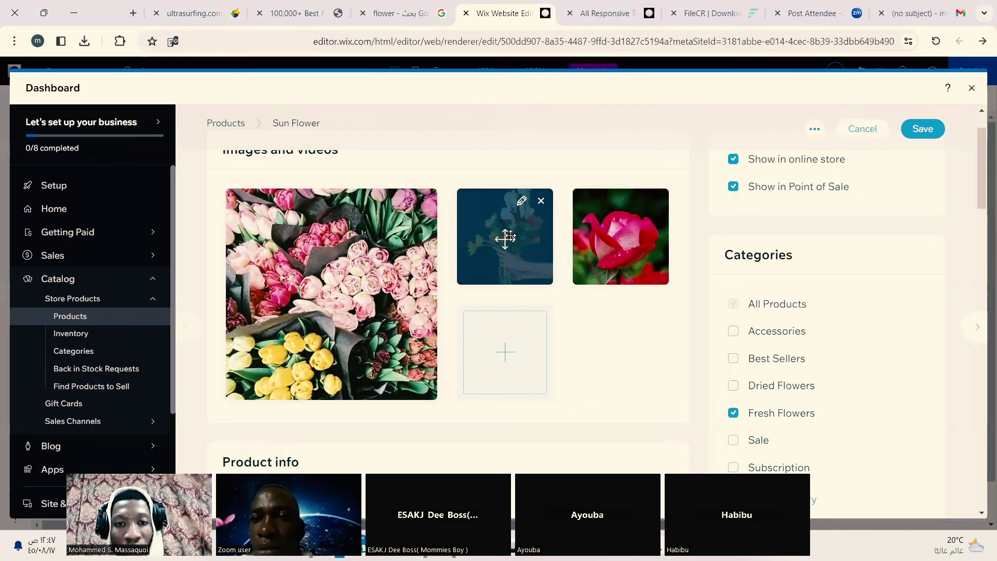
{"action": "left_click", "coordinate": [507, 236]}
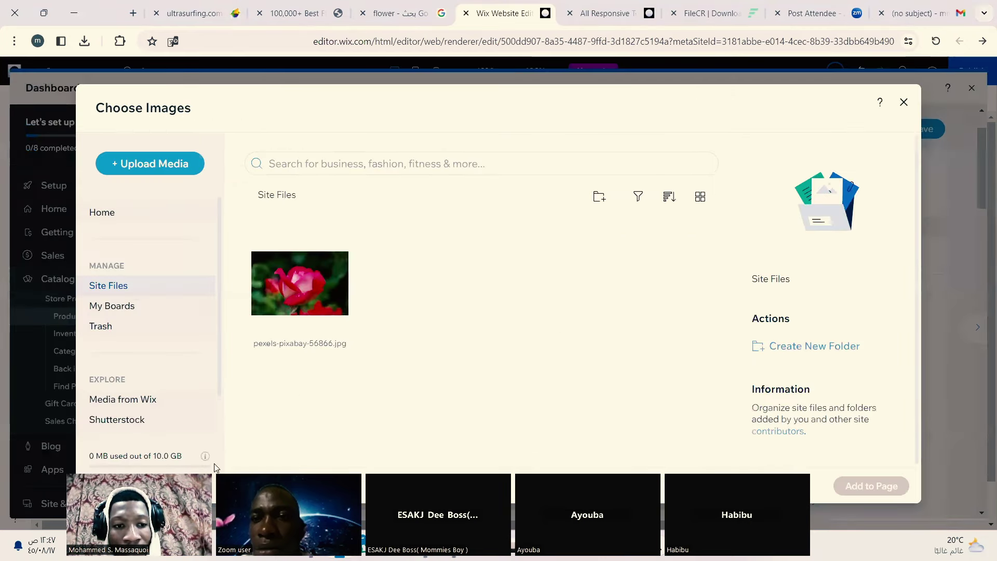
Step: Search Wix stock media for 'summer flower' and add the pink Echinacea photo to Sun Flower
{"action": "left_click", "coordinate": [139, 404]}
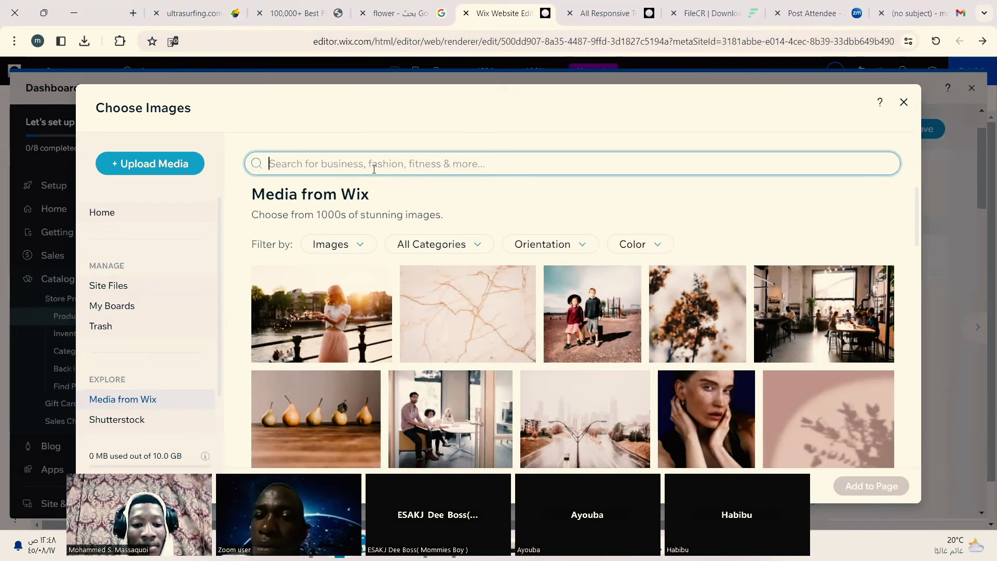
{"action": "type", "text": "f"}
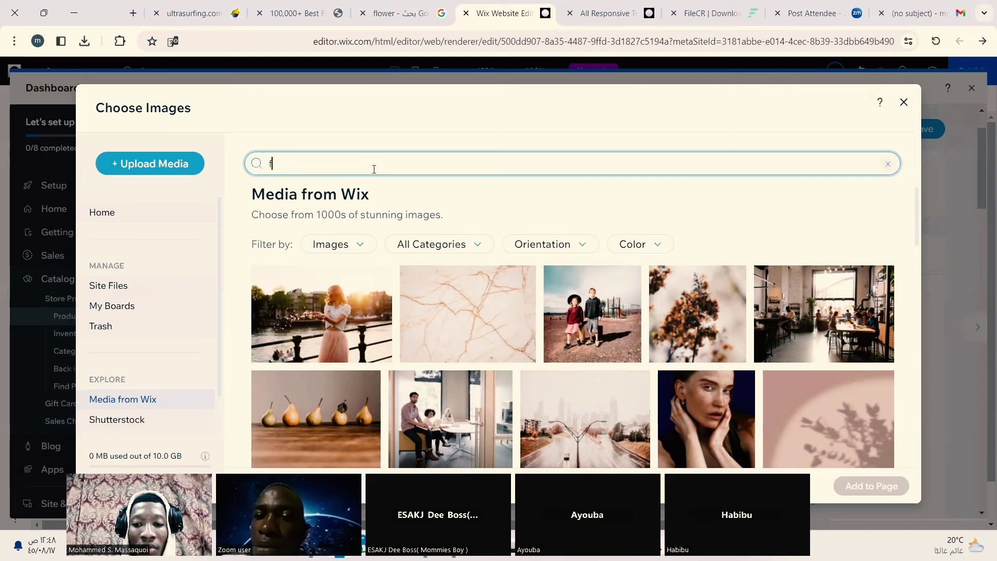
{"action": "key", "text": "BackSpace"}
{"action": "type", "text": "summe"}
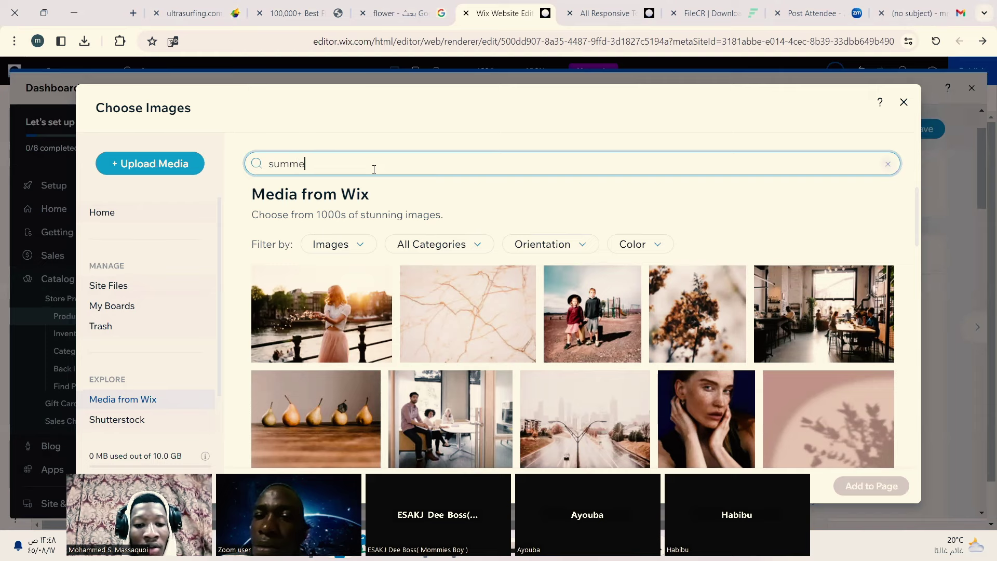
{"action": "type", "text": "r flower"}
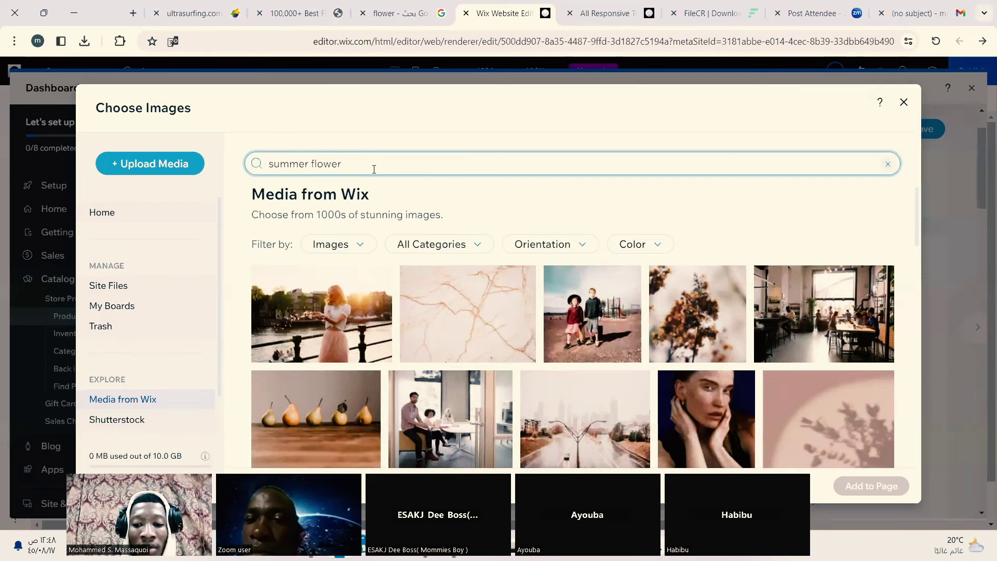
{"action": "key", "text": "Return"}
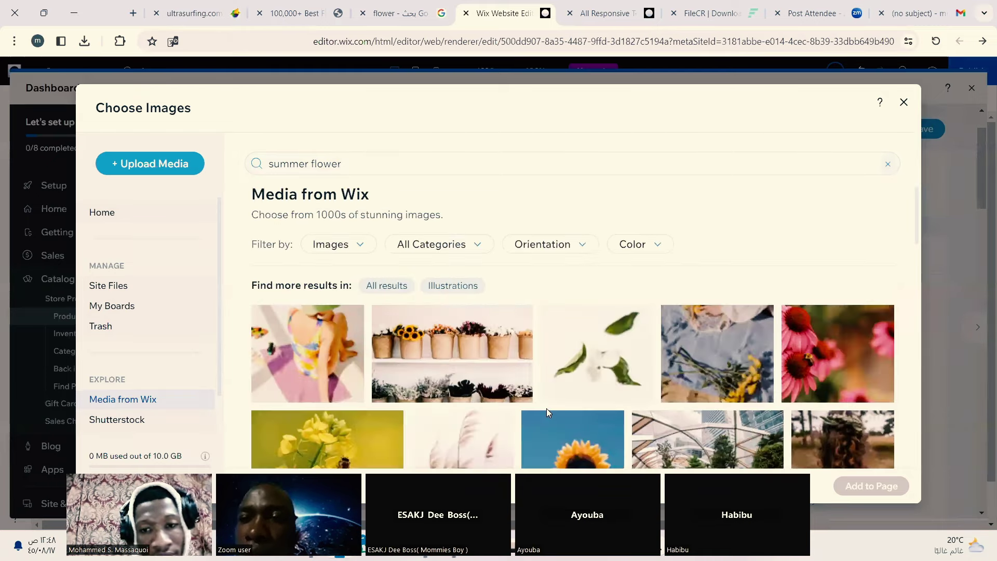
{"action": "scroll", "coordinate": [522, 400], "scroll_direction": "down", "scroll_amount": 4}
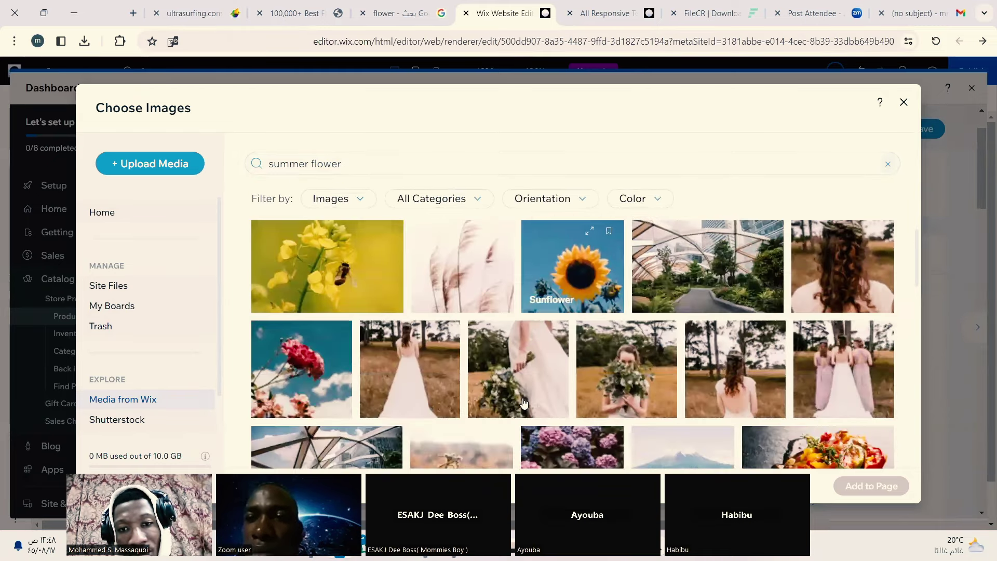
{"action": "scroll", "coordinate": [521, 400], "scroll_direction": "up", "scroll_amount": 3}
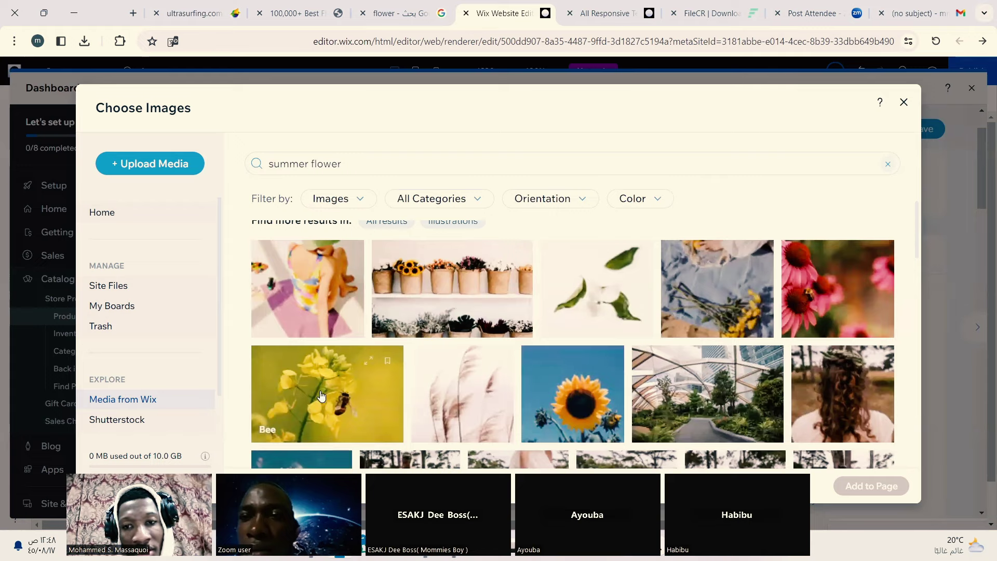
{"action": "left_click", "coordinate": [815, 285]}
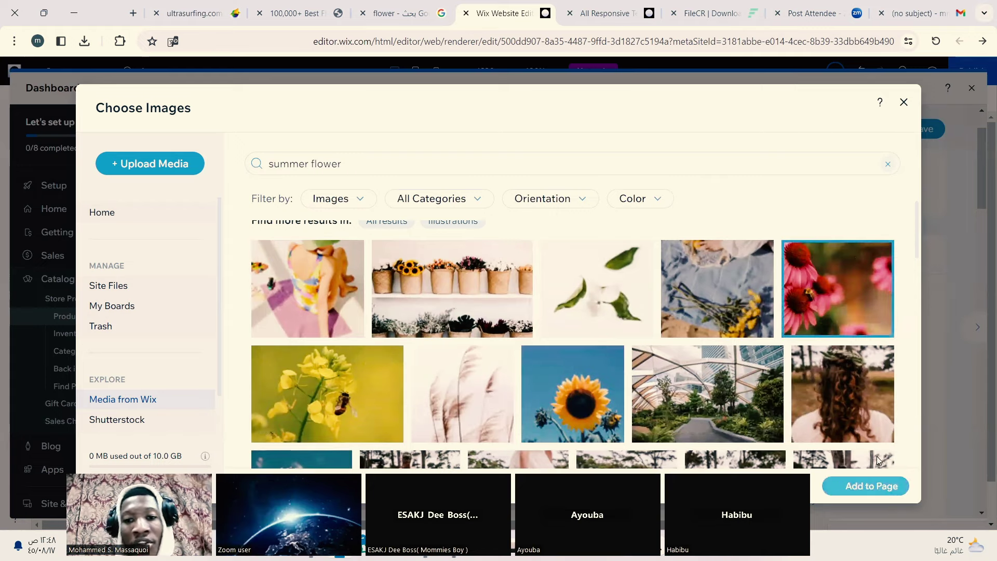
{"action": "left_click", "coordinate": [872, 485]}
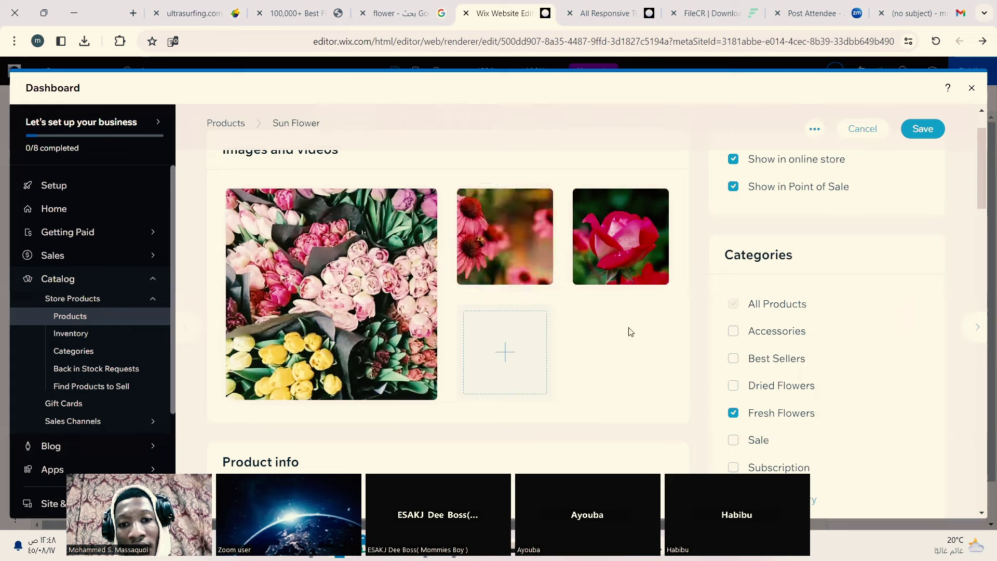
Step: Switch on sale pricing for the Sun Flower product
{"action": "scroll", "coordinate": [629, 331], "scroll_direction": "down", "scroll_amount": 15}
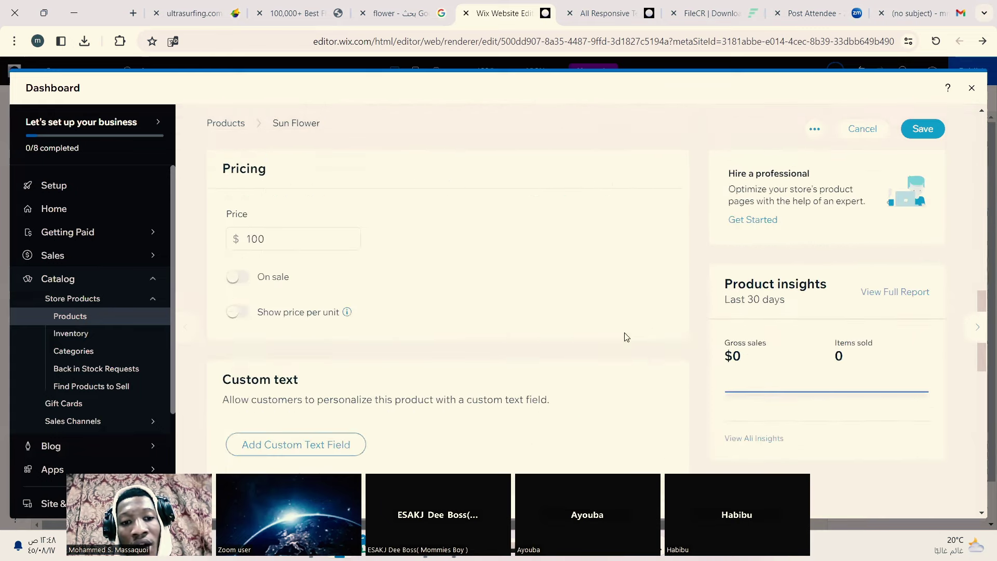
{"action": "scroll", "coordinate": [625, 336], "scroll_direction": "down", "scroll_amount": 10}
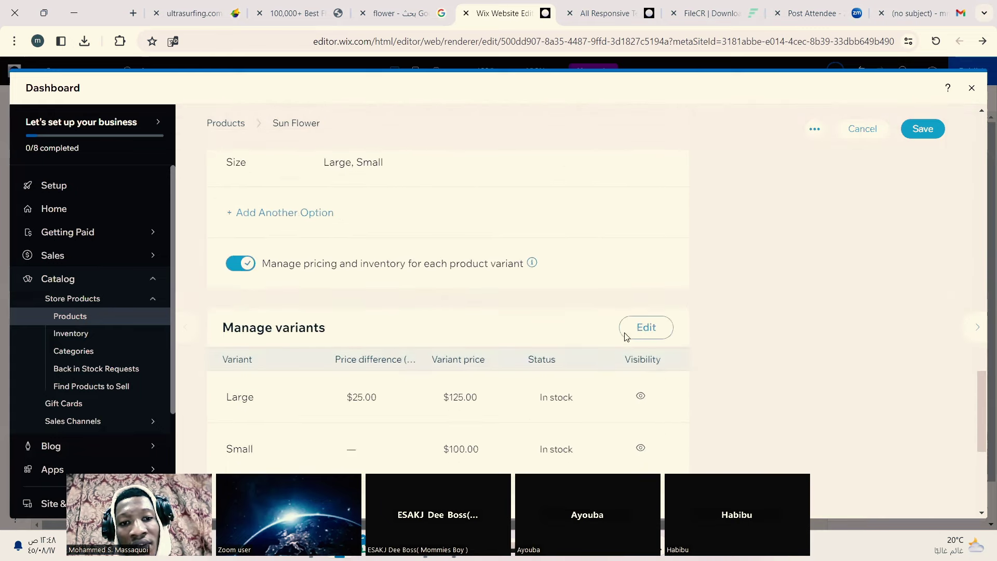
{"action": "scroll", "coordinate": [626, 337], "scroll_direction": "up", "scroll_amount": 10}
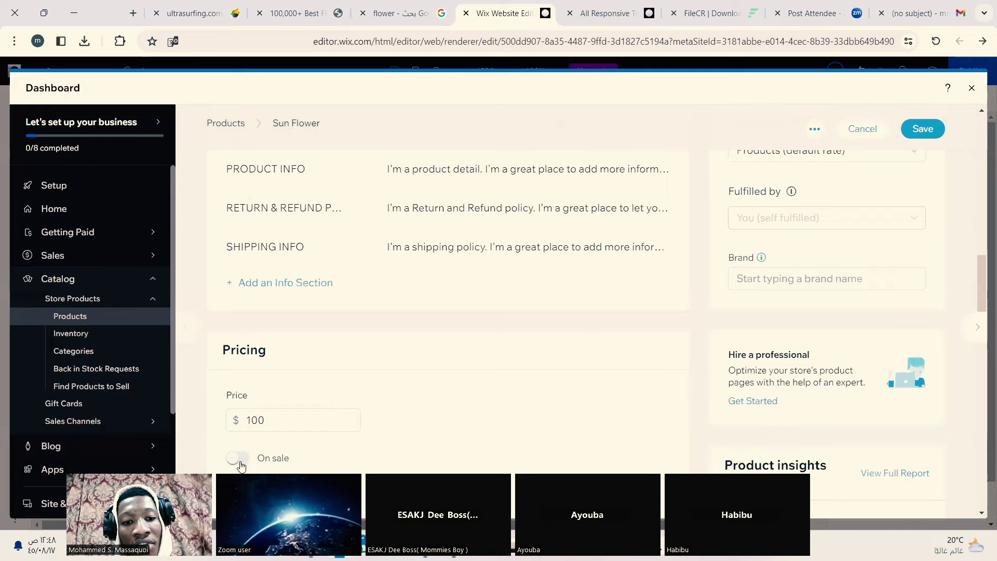
{"action": "left_click", "coordinate": [240, 462]}
Step: Save the Sun Flower product and dismiss the setup checklist
{"action": "scroll", "coordinate": [359, 416], "scroll_direction": "down", "scroll_amount": 8}
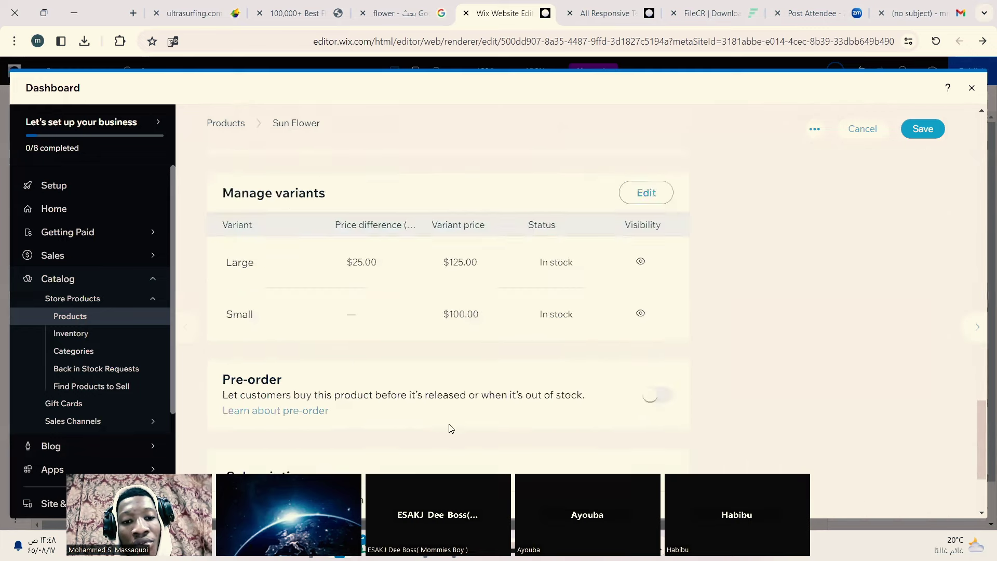
{"action": "scroll", "coordinate": [450, 429], "scroll_direction": "down", "scroll_amount": 3}
{"action": "scroll", "coordinate": [450, 430], "scroll_direction": "up", "scroll_amount": 5}
{"action": "scroll", "coordinate": [452, 430], "scroll_direction": "down", "scroll_amount": 5}
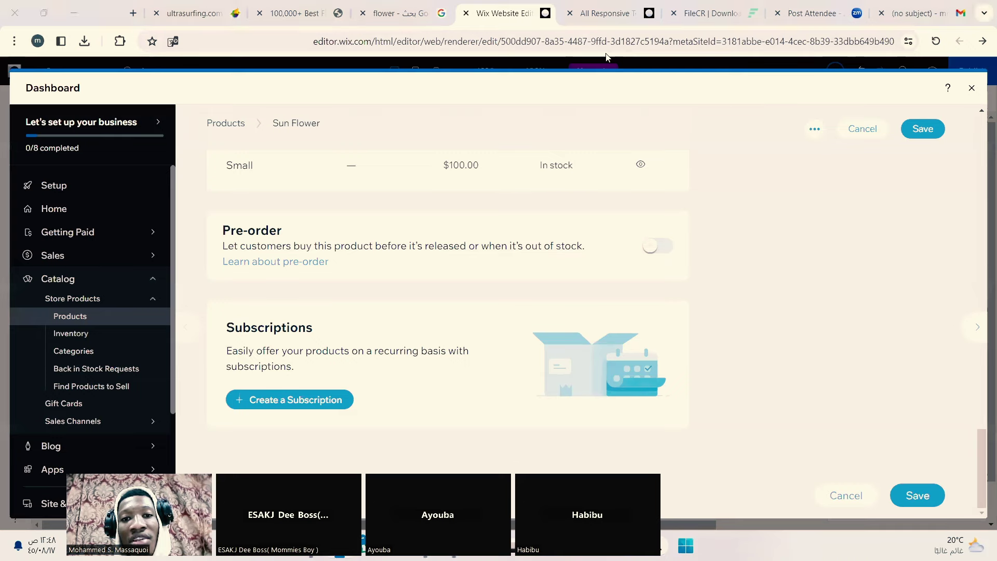
{"action": "left_click", "coordinate": [924, 131]}
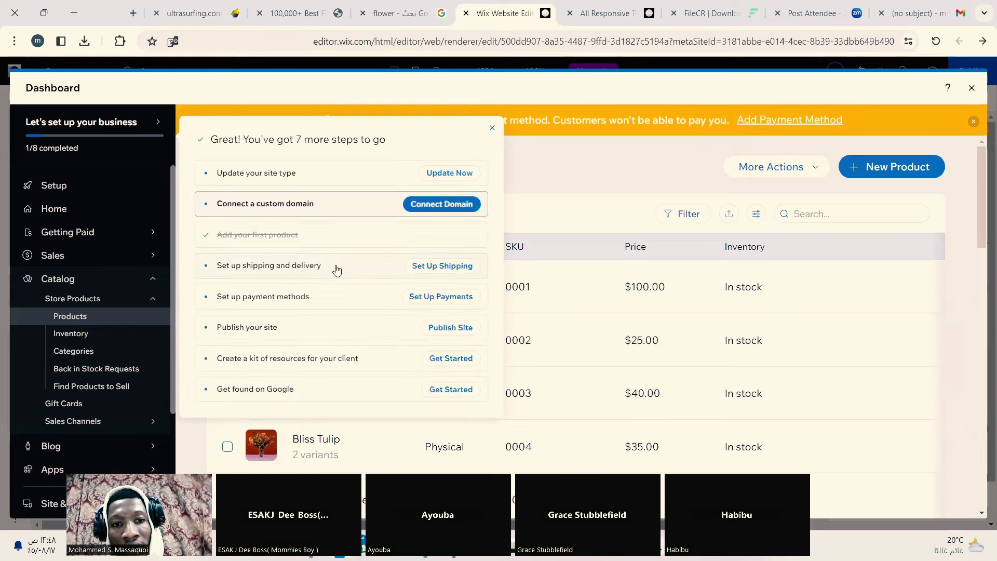
{"action": "left_click", "coordinate": [491, 128]}
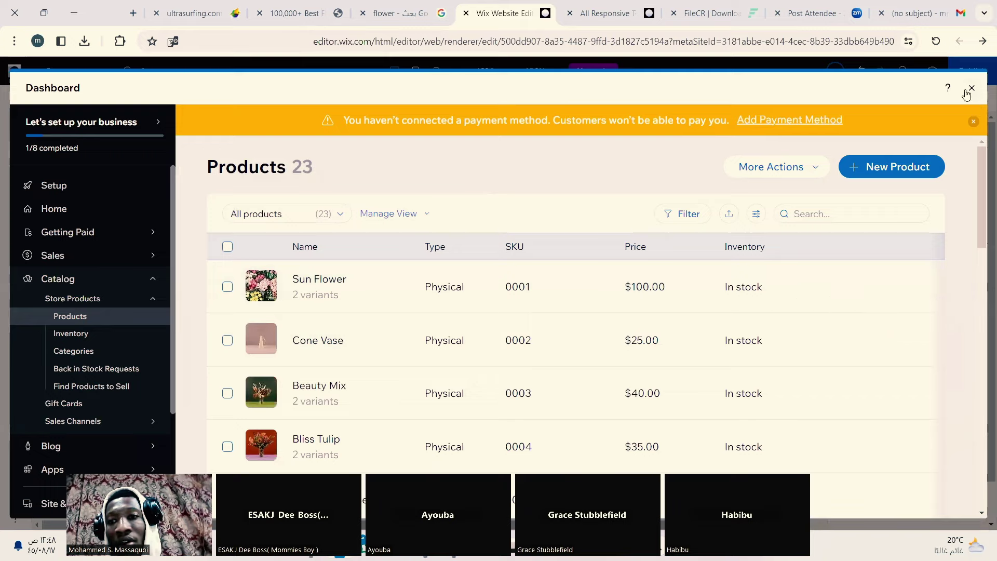
Step: Return to the editor and open Manage Products from the Fresh Flowers page's product gallery
{"action": "left_click", "coordinate": [971, 89]}
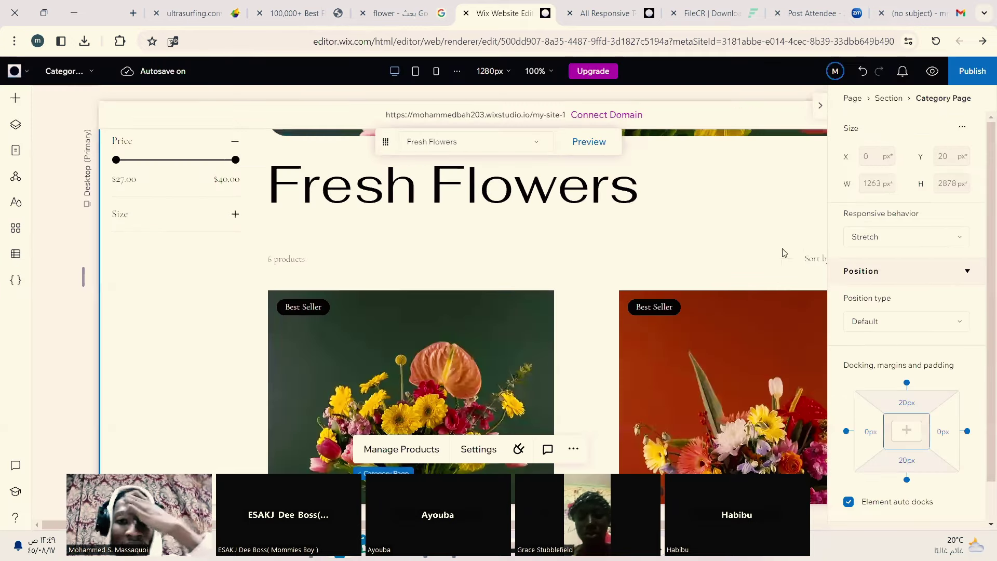
{"action": "scroll", "coordinate": [564, 353], "scroll_direction": "down", "scroll_amount": 7}
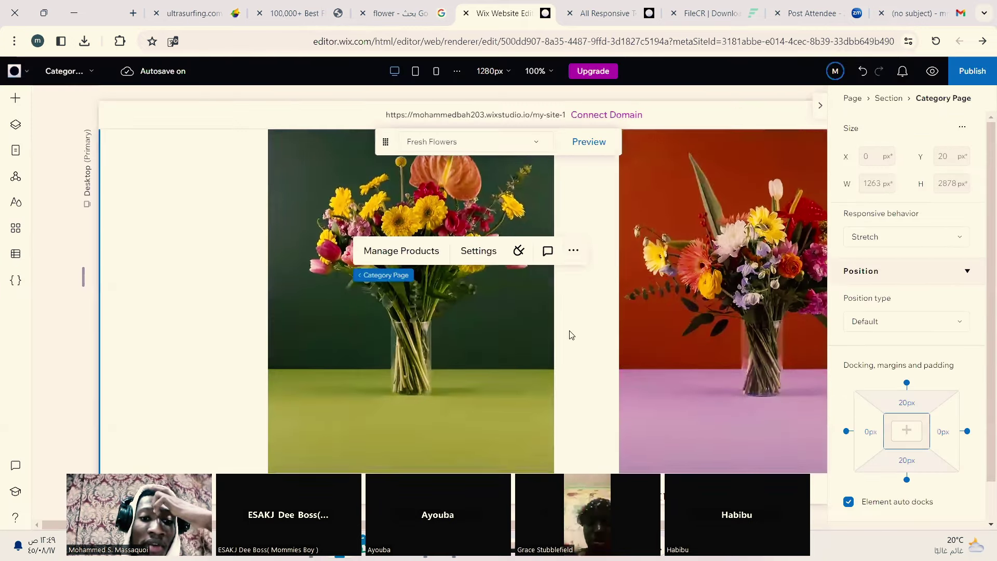
{"action": "scroll", "coordinate": [571, 333], "scroll_direction": "up", "scroll_amount": 10}
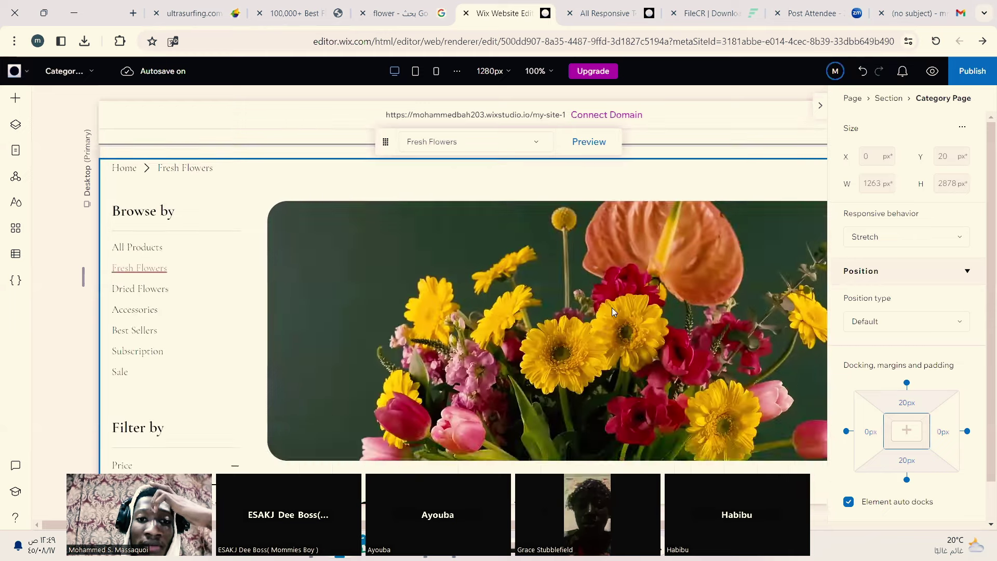
{"action": "scroll", "coordinate": [616, 322], "scroll_direction": "down", "scroll_amount": 10}
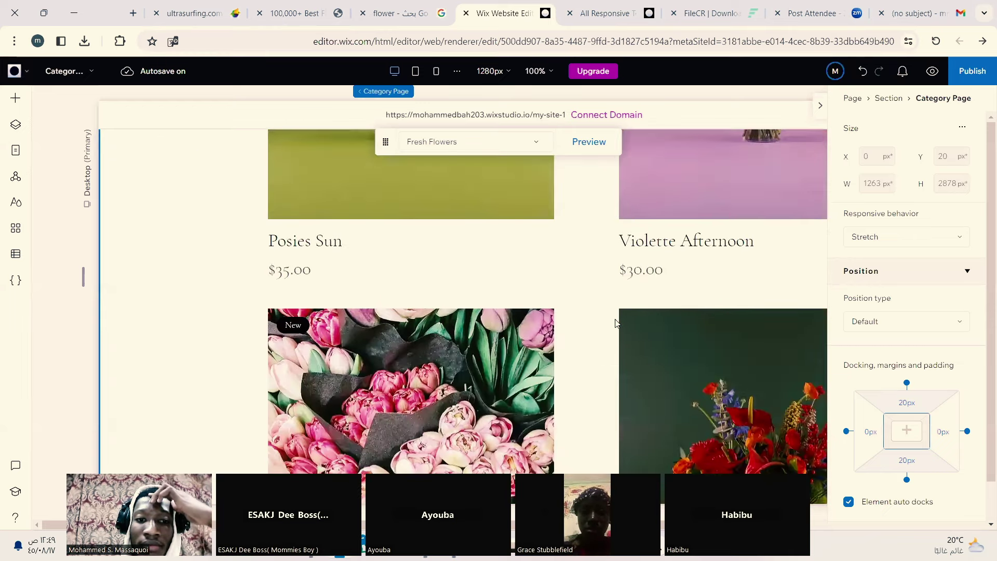
{"action": "scroll", "coordinate": [617, 322], "scroll_direction": "down", "scroll_amount": 4}
{"action": "scroll", "coordinate": [616, 318], "scroll_direction": "down", "scroll_amount": 8}
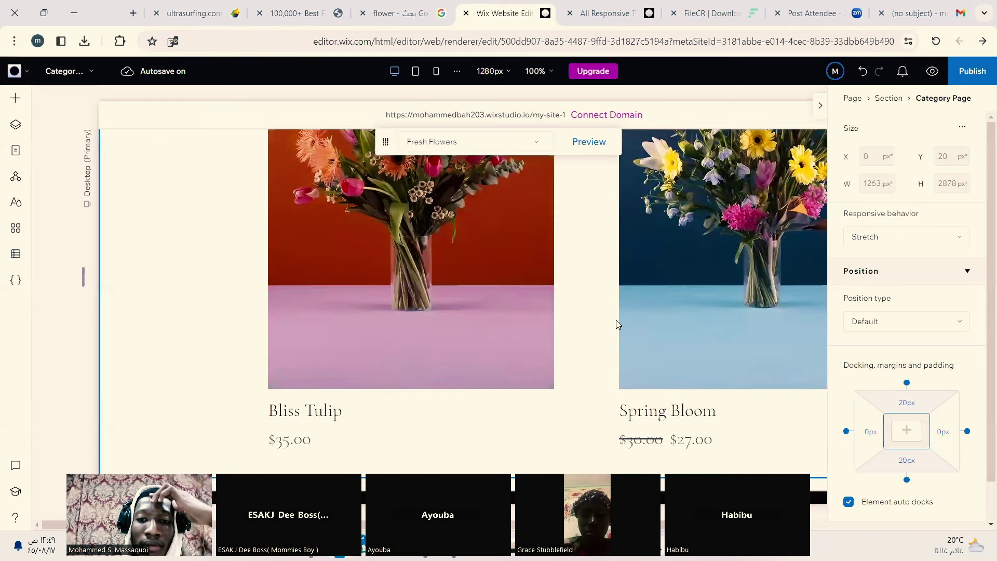
{"action": "scroll", "coordinate": [616, 320], "scroll_direction": "up", "scroll_amount": 11}
{"action": "scroll", "coordinate": [590, 323], "scroll_direction": "down", "scroll_amount": 6}
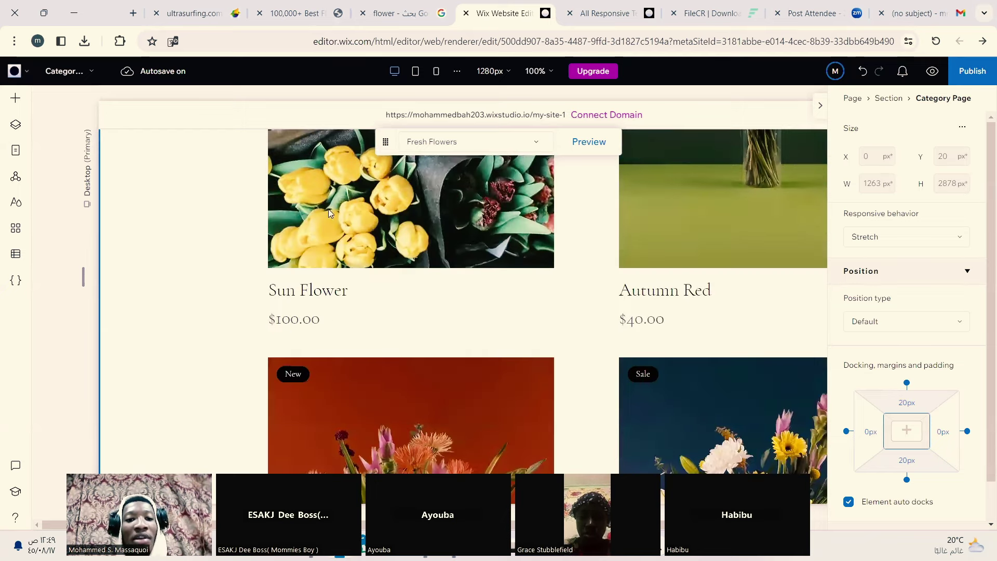
{"action": "scroll", "coordinate": [335, 217], "scroll_direction": "down", "scroll_amount": 4}
{"action": "scroll", "coordinate": [342, 225], "scroll_direction": "up", "scroll_amount": 2}
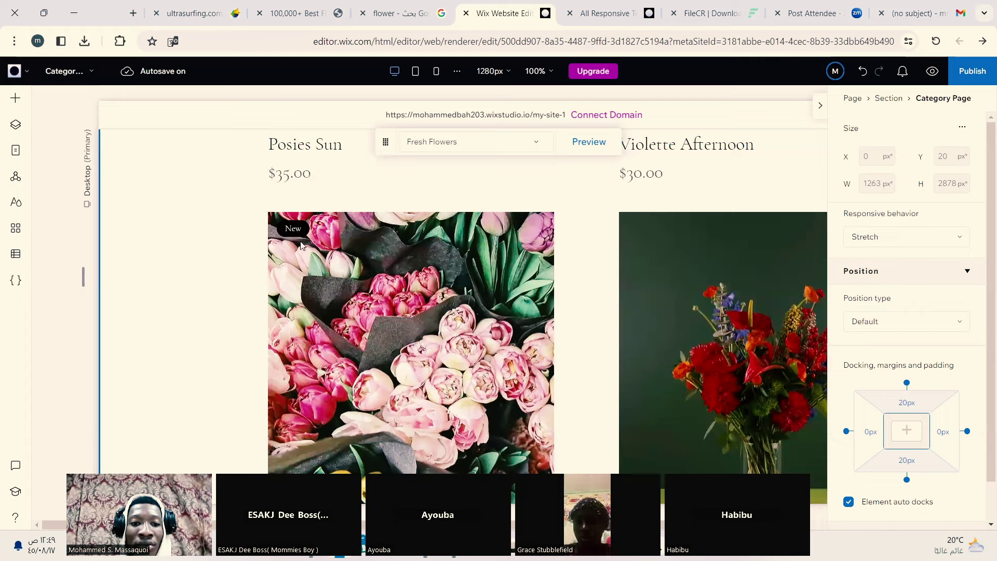
{"action": "scroll", "coordinate": [299, 230], "scroll_direction": "down", "scroll_amount": 5}
{"action": "scroll", "coordinate": [286, 304], "scroll_direction": "up", "scroll_amount": 2}
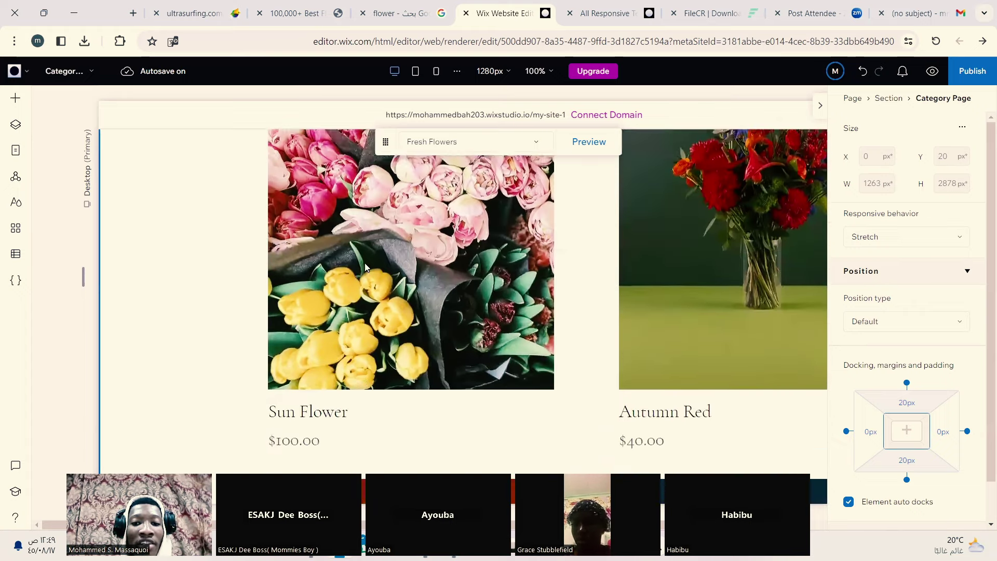
{"action": "scroll", "coordinate": [288, 208], "scroll_direction": "down", "scroll_amount": 5}
{"action": "scroll", "coordinate": [289, 168], "scroll_direction": "up", "scroll_amount": 1}
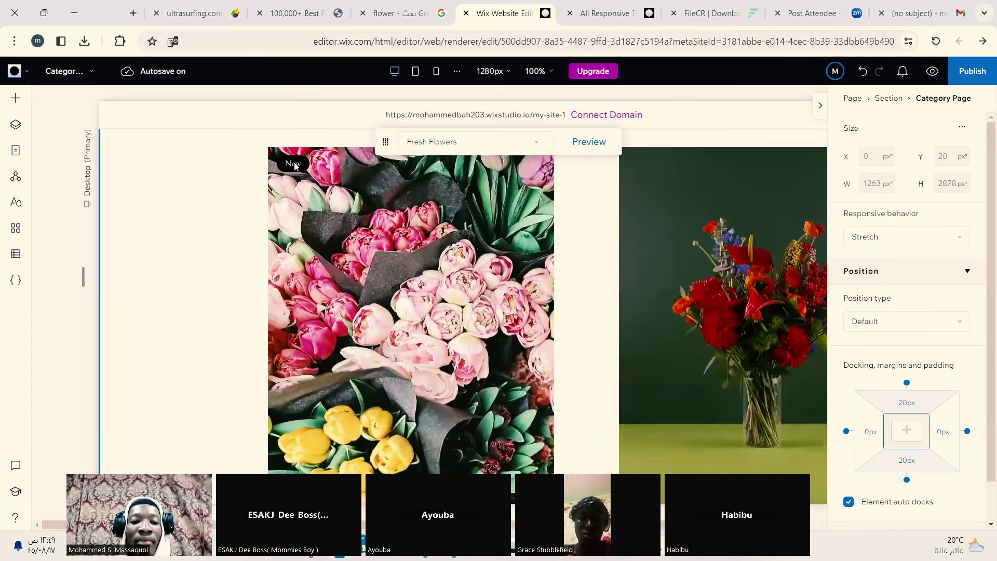
{"action": "left_click", "coordinate": [340, 208]}
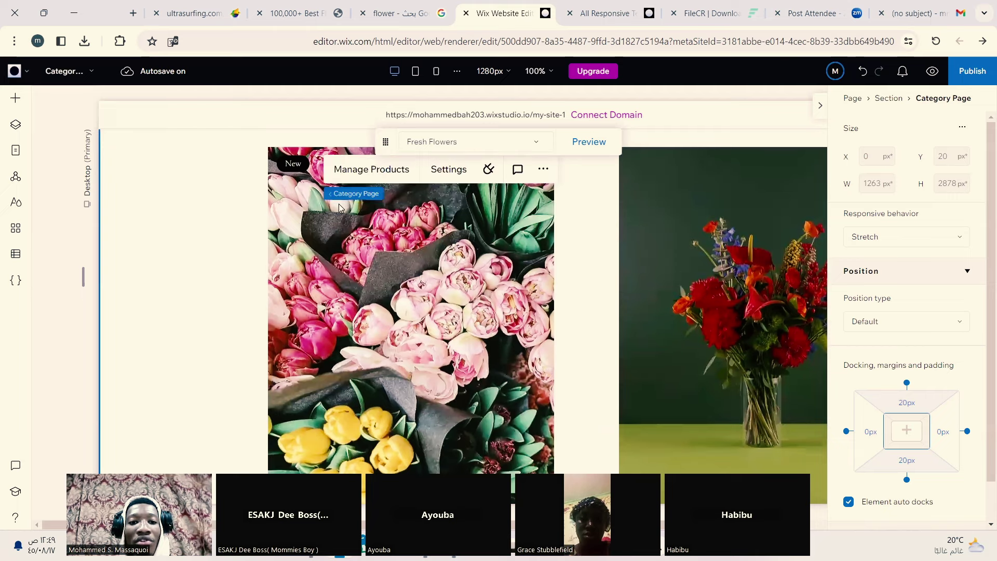
{"action": "left_click", "coordinate": [366, 169]}
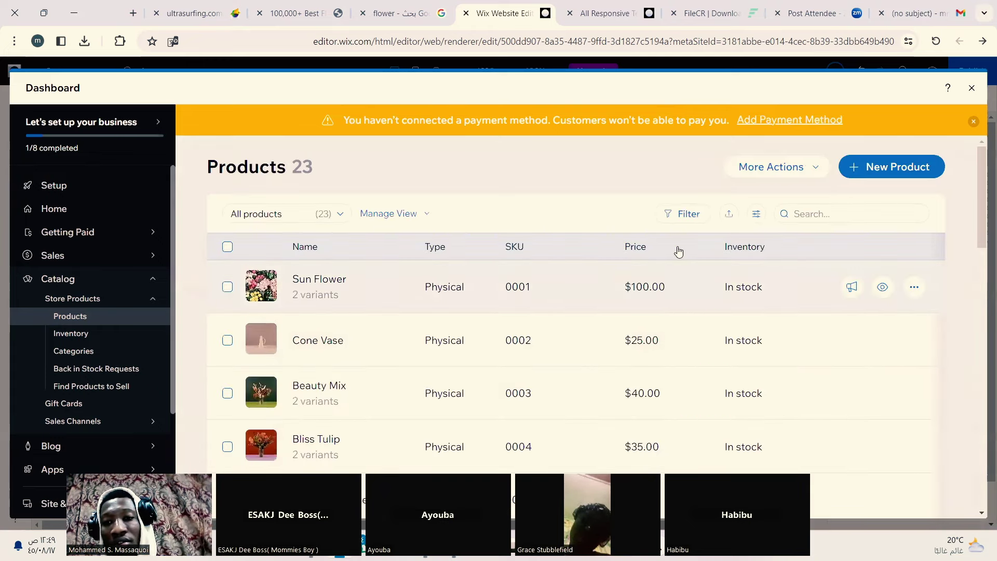
Step: Open the Sun Flower product for editing from the Products list
{"action": "left_click", "coordinate": [914, 287]}
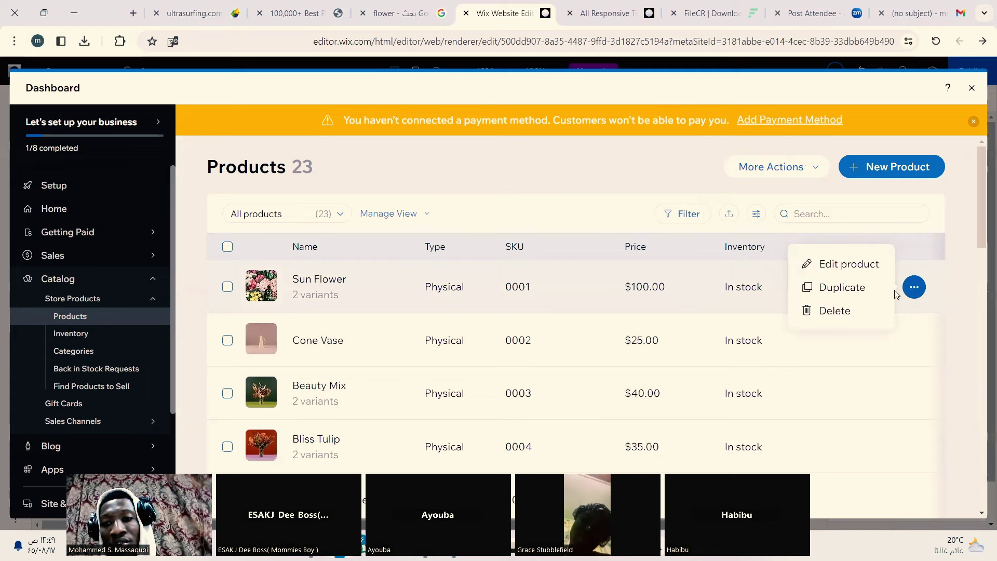
{"action": "left_click", "coordinate": [863, 268]}
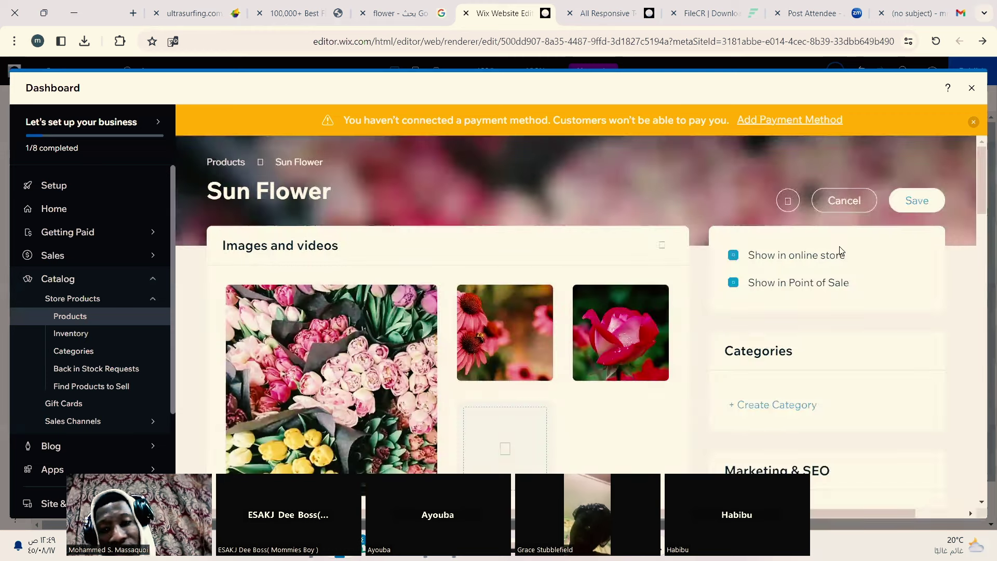
{"action": "scroll", "coordinate": [838, 389], "scroll_direction": "down", "scroll_amount": 2}
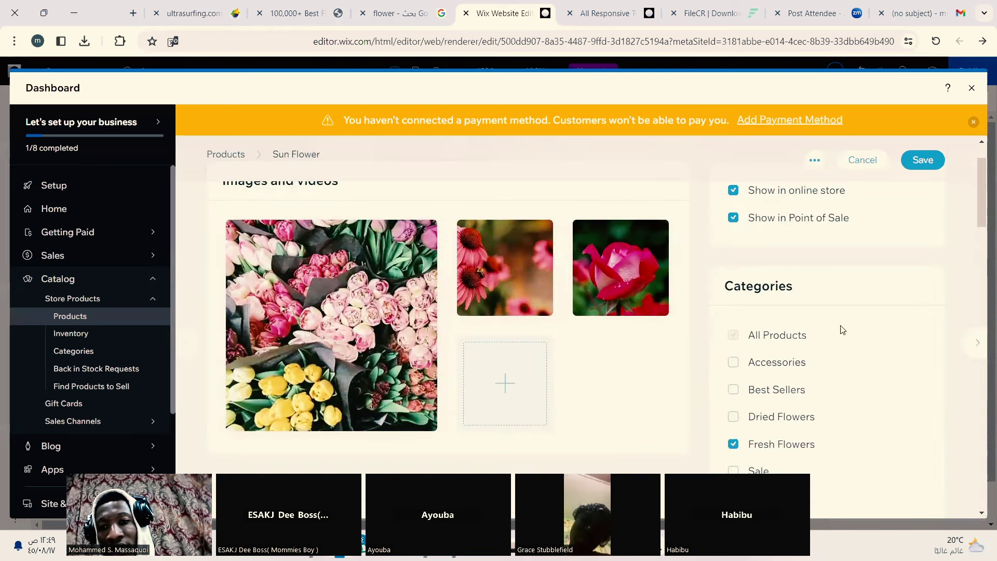
{"action": "scroll", "coordinate": [841, 258], "scroll_direction": "down", "scroll_amount": 1}
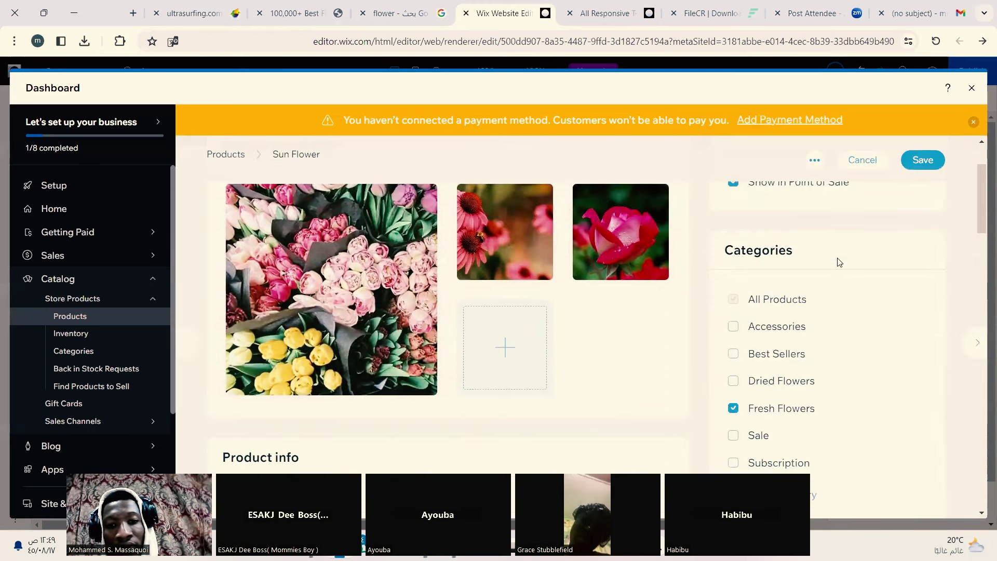
{"action": "scroll", "coordinate": [840, 262], "scroll_direction": "down", "scroll_amount": 2}
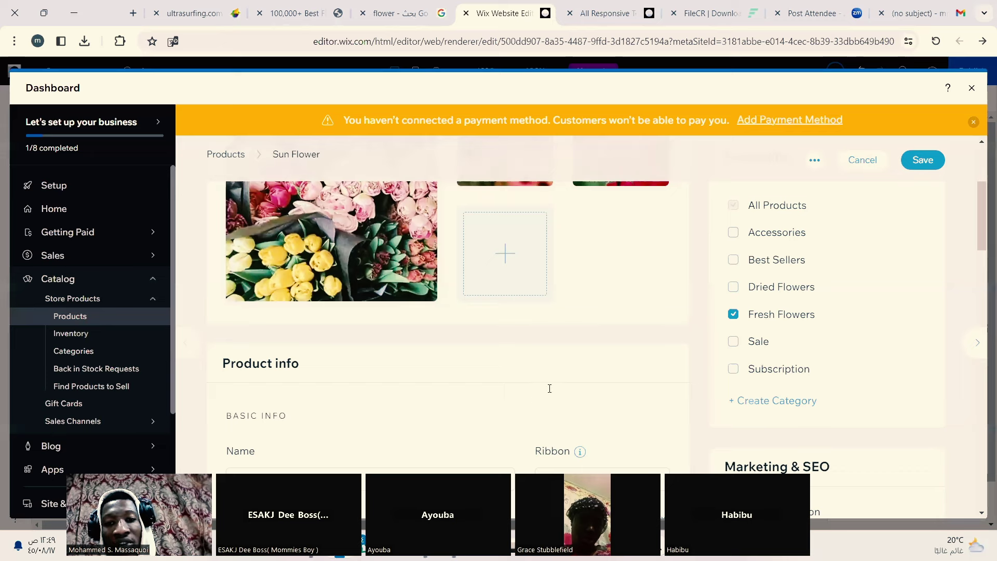
{"action": "scroll", "coordinate": [578, 417], "scroll_direction": "down", "scroll_amount": 2}
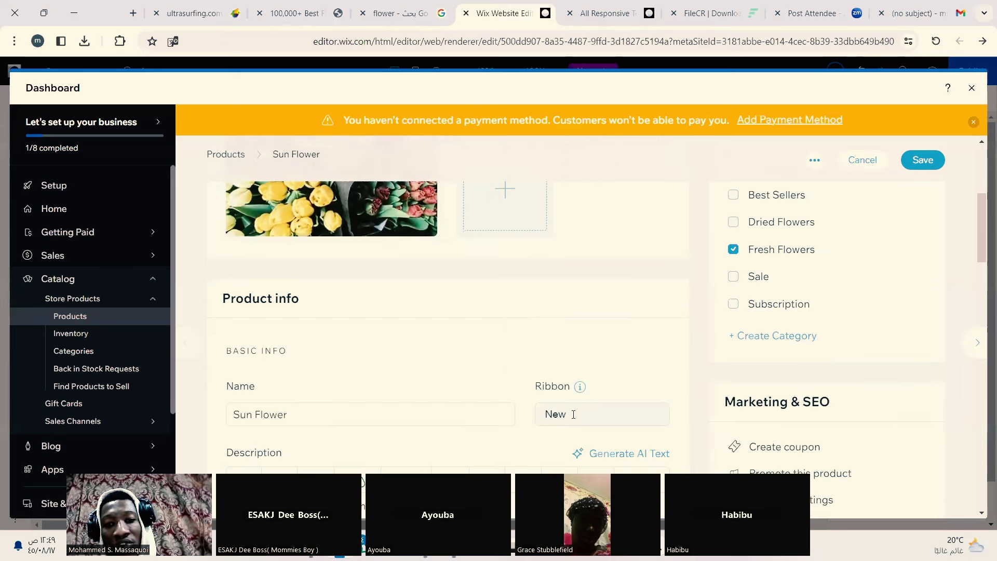
Step: Change the product ribbon from New to 'Discount Sale' and save the product
{"action": "left_click", "coordinate": [573, 415]}
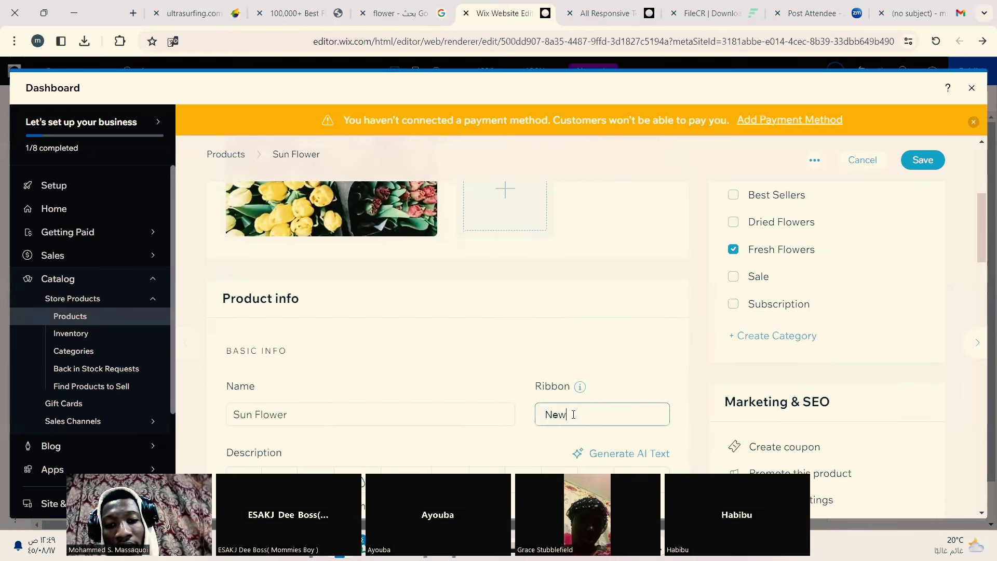
{"action": "double_click", "coordinate": [573, 414]}
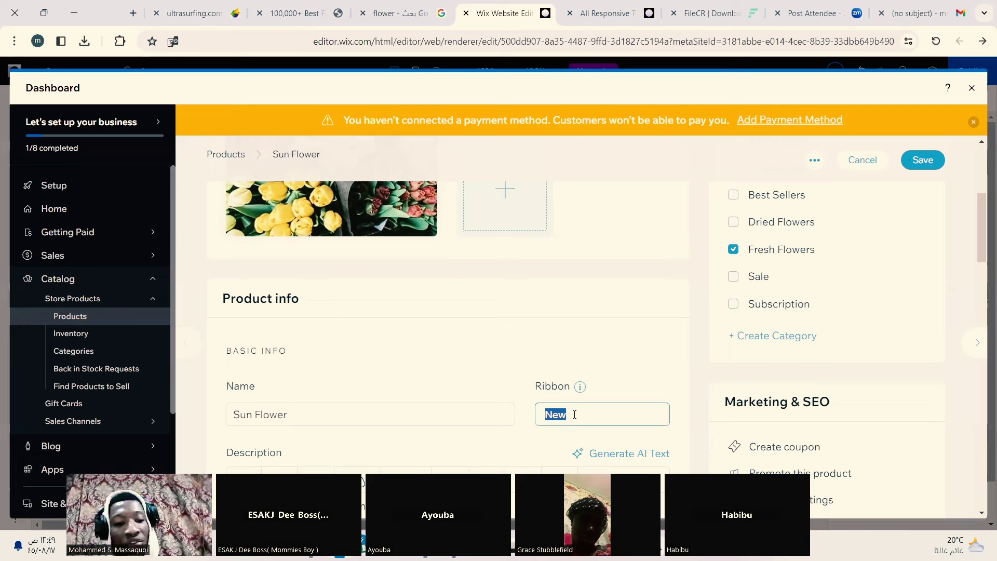
{"action": "type", "text": "New"}
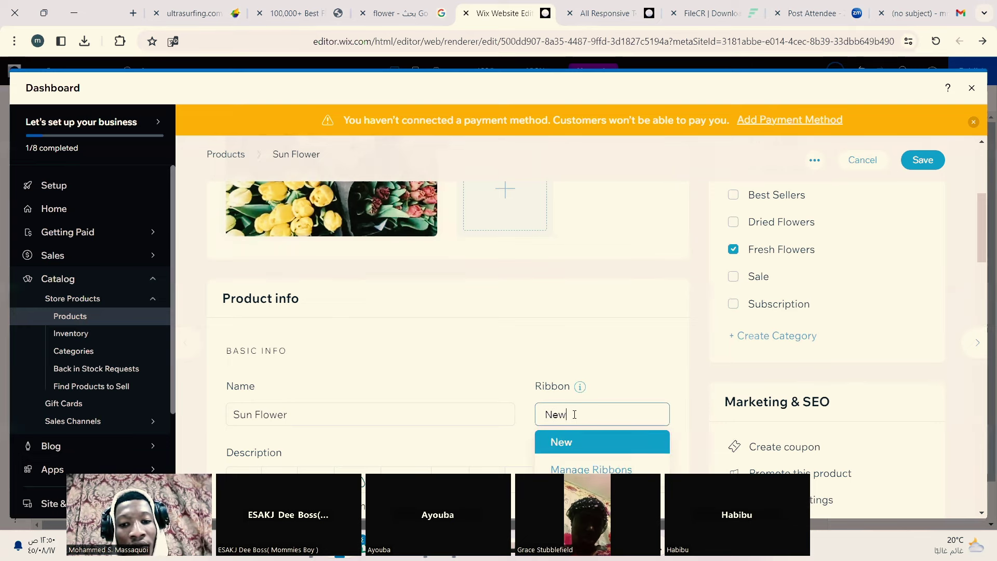
{"action": "key", "text": "BackSpace"}
{"action": "key", "text": "BackSpace"}
{"action": "key", "text": "BackSpace"}
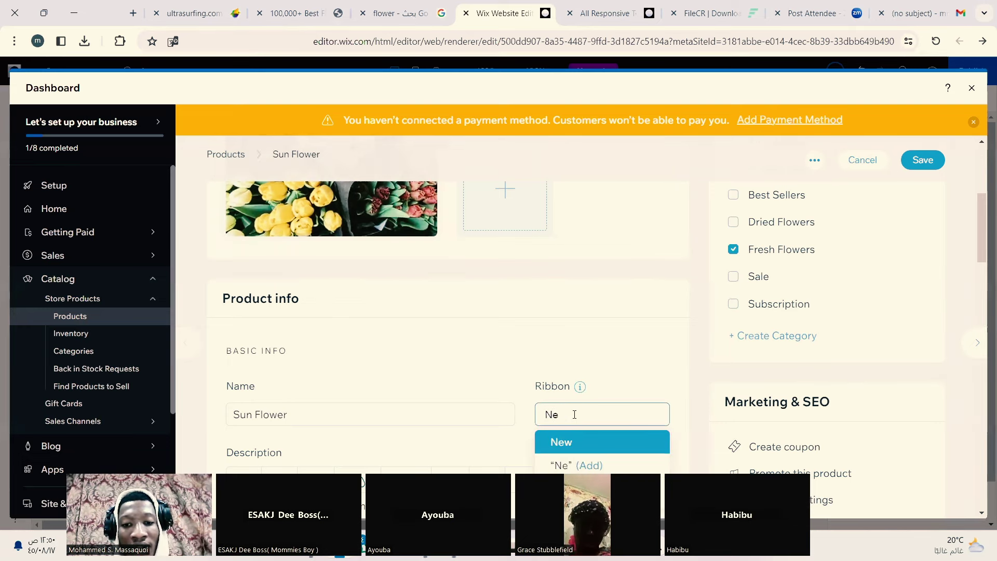
{"action": "type", "text": "Dis"}
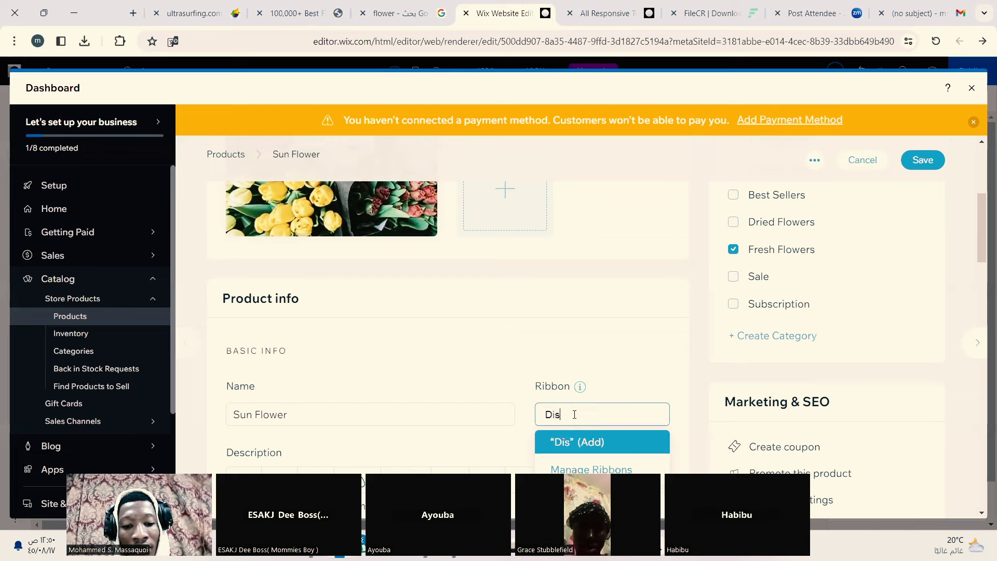
{"action": "type", "text": "count"}
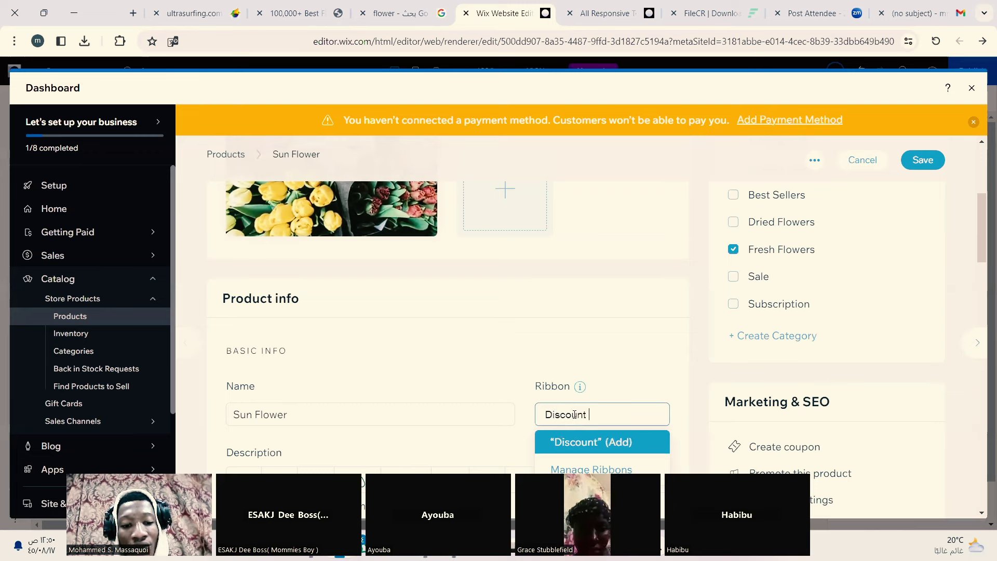
{"action": "type", "text": " Sale"}
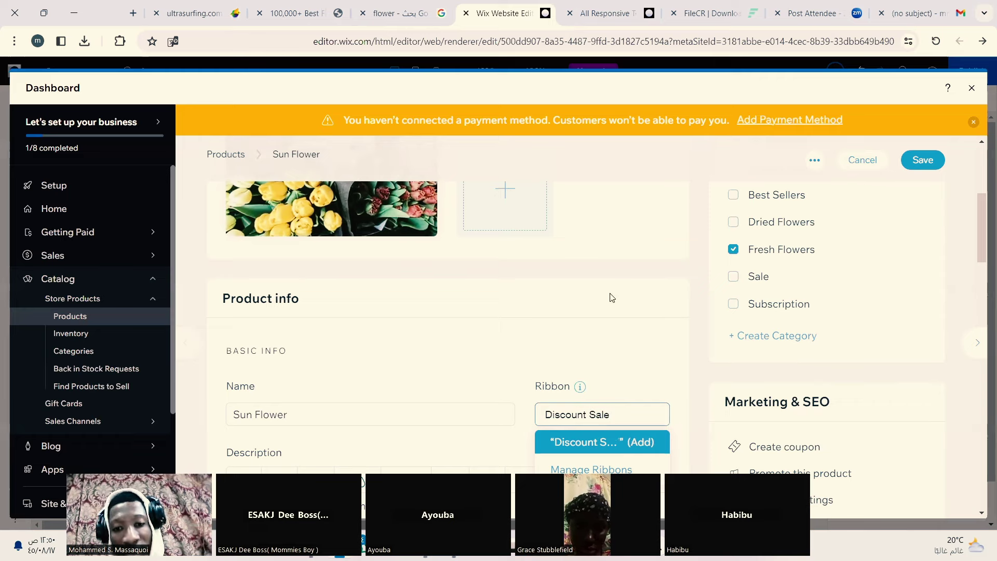
{"action": "scroll", "coordinate": [611, 297], "scroll_direction": "down", "scroll_amount": 3}
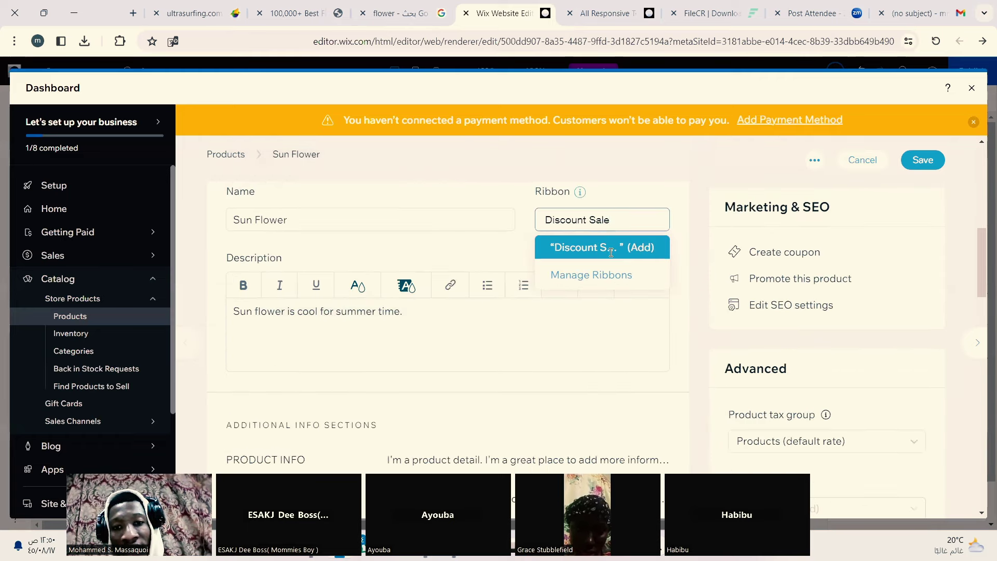
{"action": "left_click", "coordinate": [646, 250]}
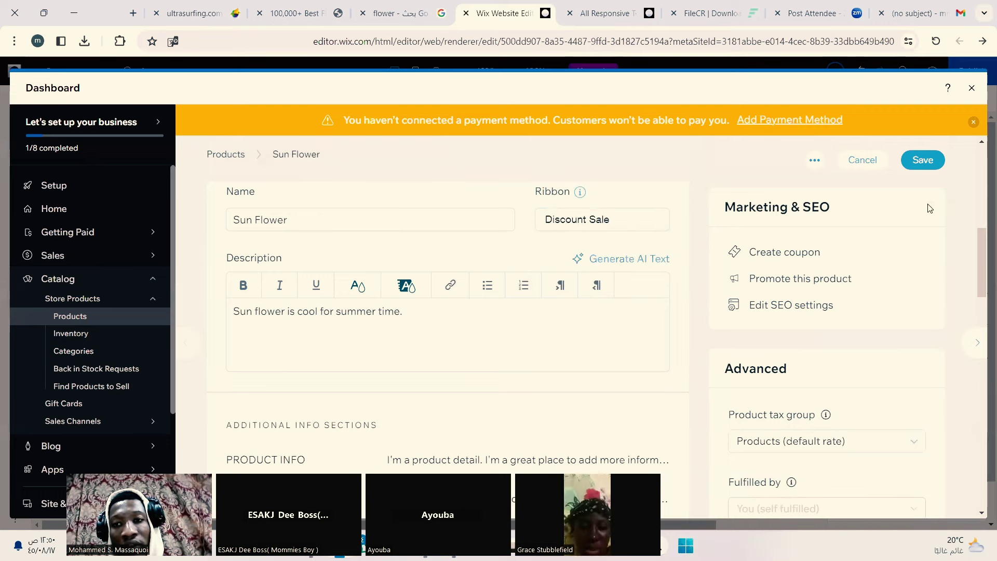
{"action": "left_click", "coordinate": [928, 162]}
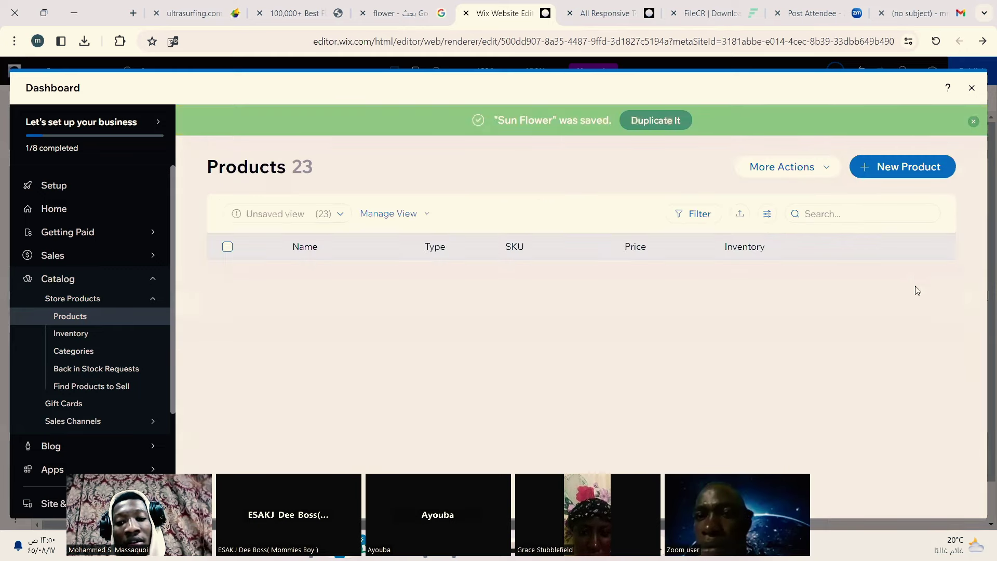
{"action": "left_click", "coordinate": [973, 84]}
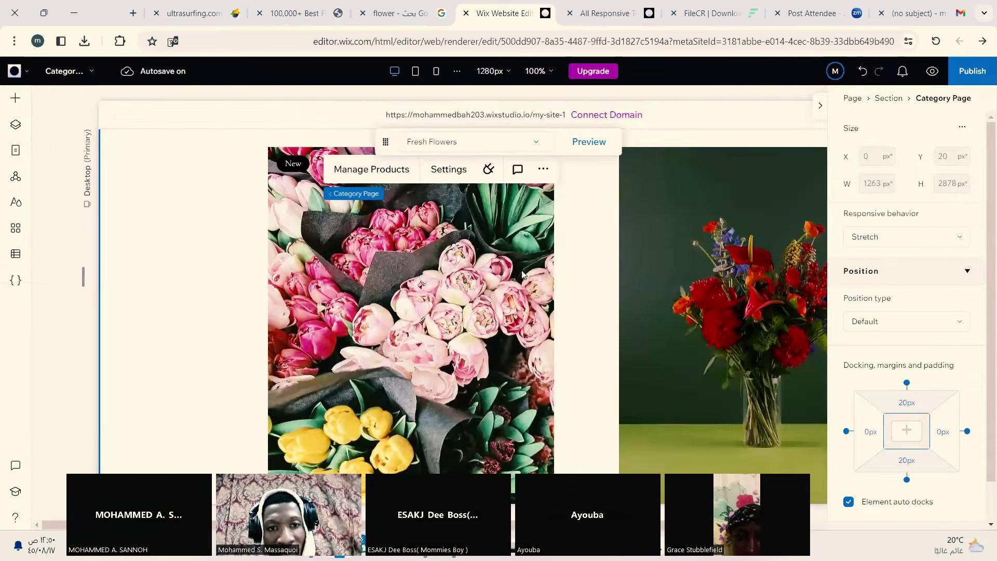
{"action": "scroll", "coordinate": [536, 289], "scroll_direction": "down", "scroll_amount": 5}
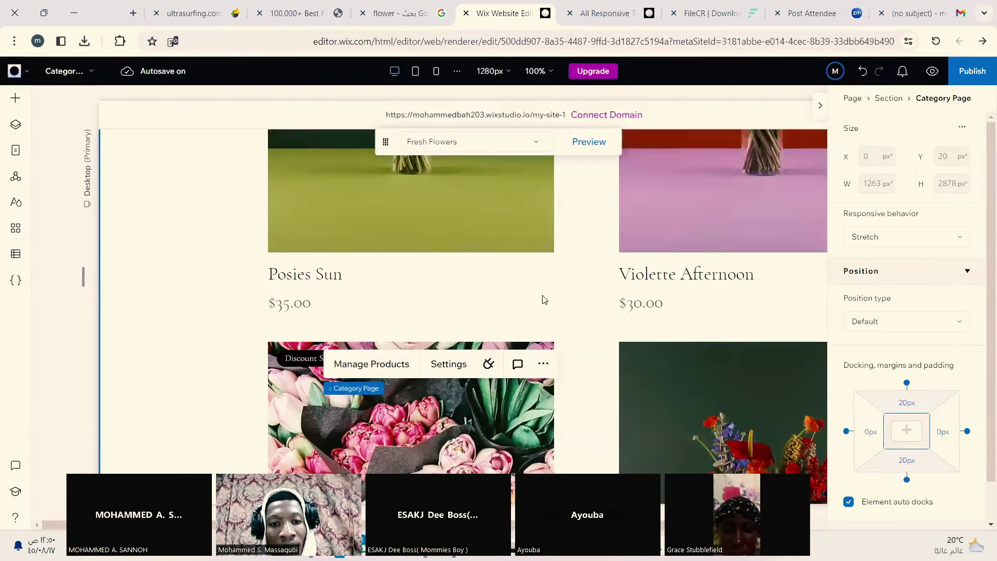
{"action": "scroll", "coordinate": [544, 299], "scroll_direction": "down", "scroll_amount": 2}
{"action": "scroll", "coordinate": [243, 221], "scroll_direction": "down", "scroll_amount": 1}
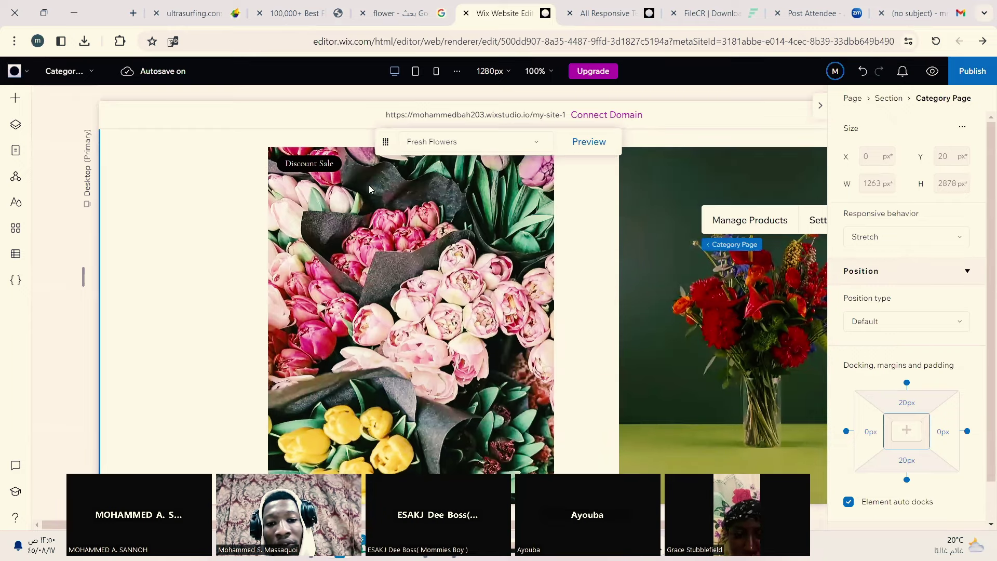
{"action": "scroll", "coordinate": [391, 197], "scroll_direction": "up", "scroll_amount": 10}
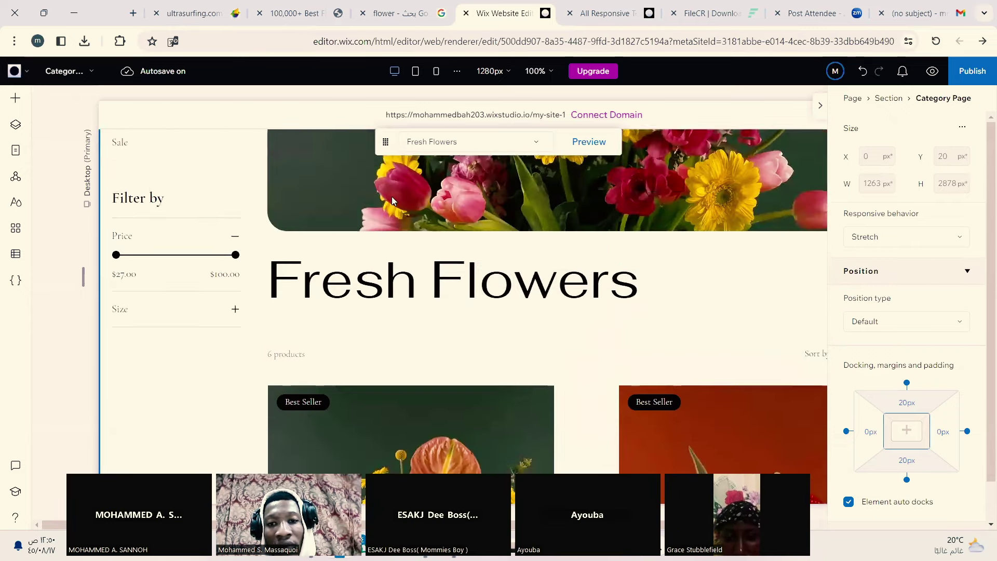
{"action": "scroll", "coordinate": [392, 200], "scroll_direction": "down", "scroll_amount": 3}
{"action": "scroll", "coordinate": [396, 205], "scroll_direction": "down", "scroll_amount": 7}
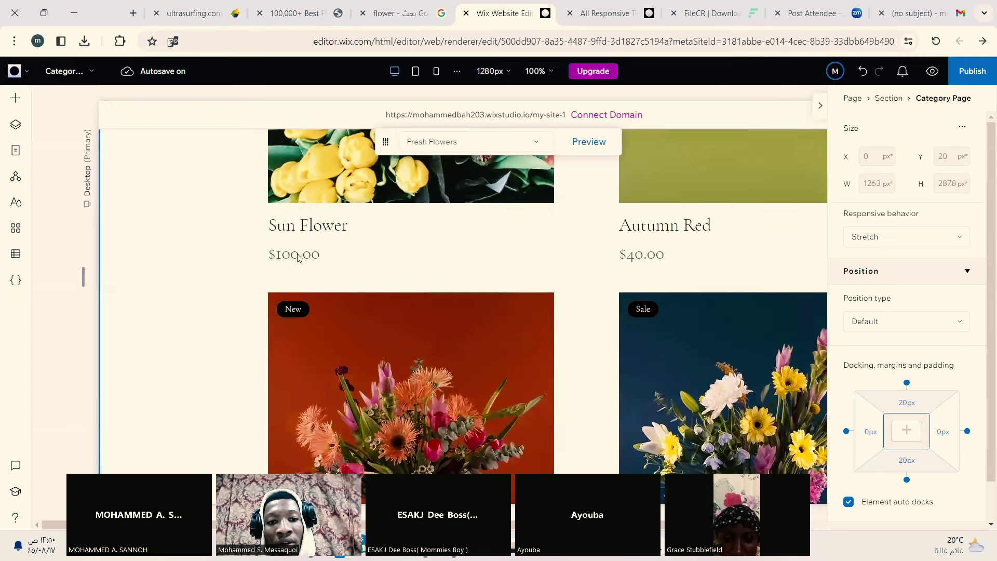
{"action": "scroll", "coordinate": [322, 255], "scroll_direction": "up", "scroll_amount": 7}
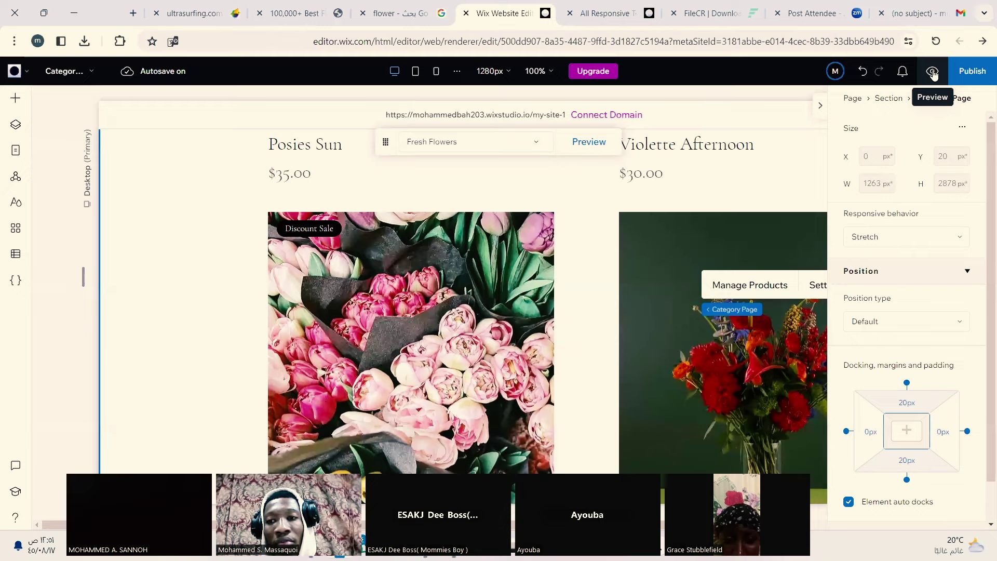
Step: Preview the Fresh Flowers category page and scroll through it as a visitor
{"action": "left_click", "coordinate": [932, 71]}
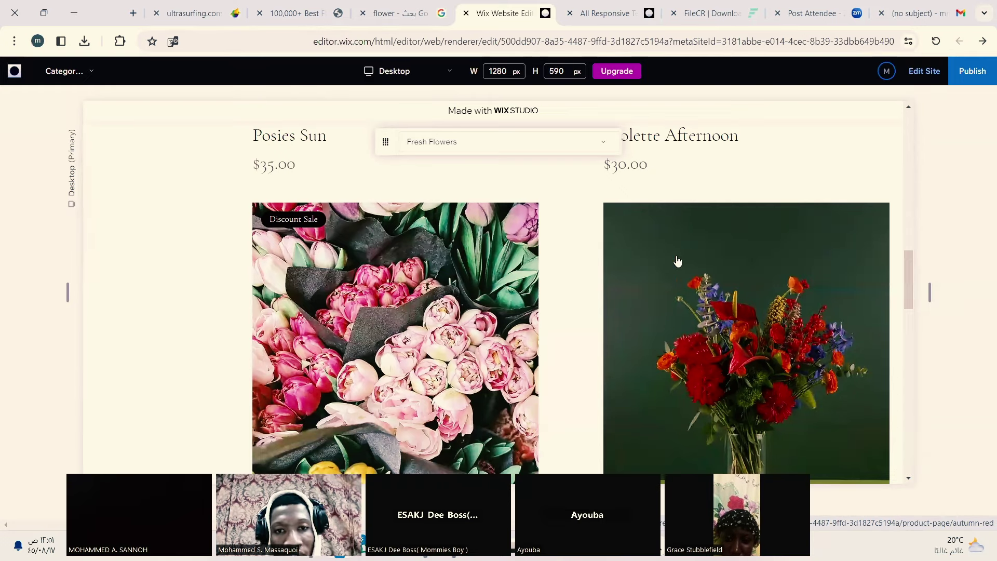
{"action": "scroll", "coordinate": [677, 261], "scroll_direction": "up", "scroll_amount": 5}
{"action": "scroll", "coordinate": [677, 264], "scroll_direction": "up", "scroll_amount": 5}
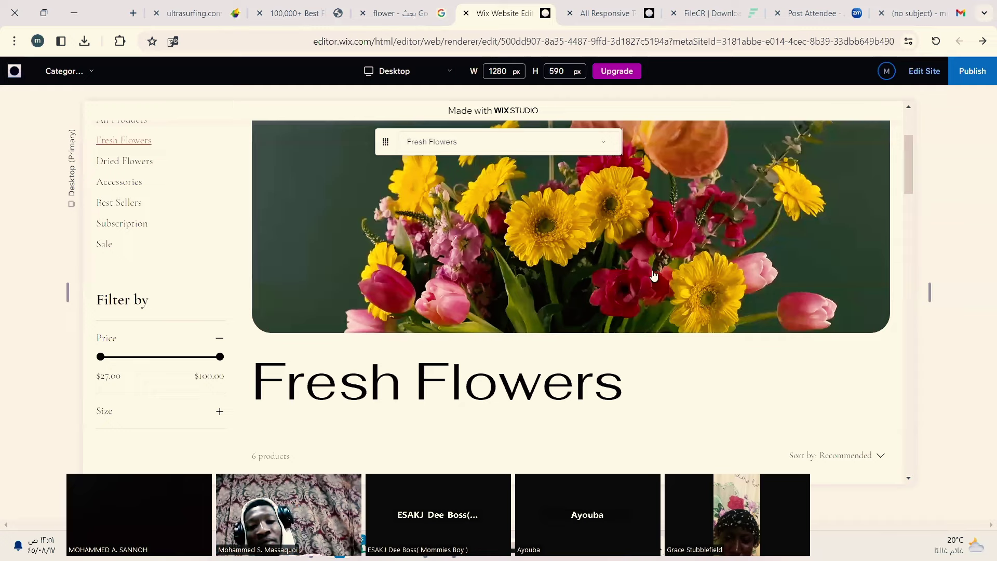
{"action": "scroll", "coordinate": [654, 280], "scroll_direction": "down", "scroll_amount": 6}
{"action": "scroll", "coordinate": [654, 285], "scroll_direction": "down", "scroll_amount": 5}
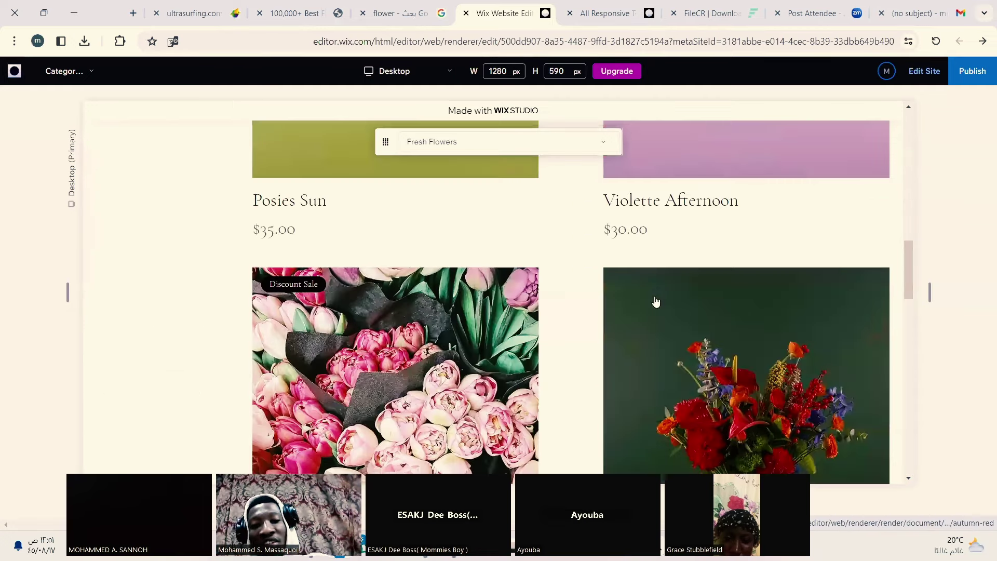
{"action": "scroll", "coordinate": [655, 294], "scroll_direction": "down", "scroll_amount": 6}
{"action": "scroll", "coordinate": [656, 299], "scroll_direction": "down", "scroll_amount": 2}
{"action": "scroll", "coordinate": [657, 299], "scroll_direction": "up", "scroll_amount": 4}
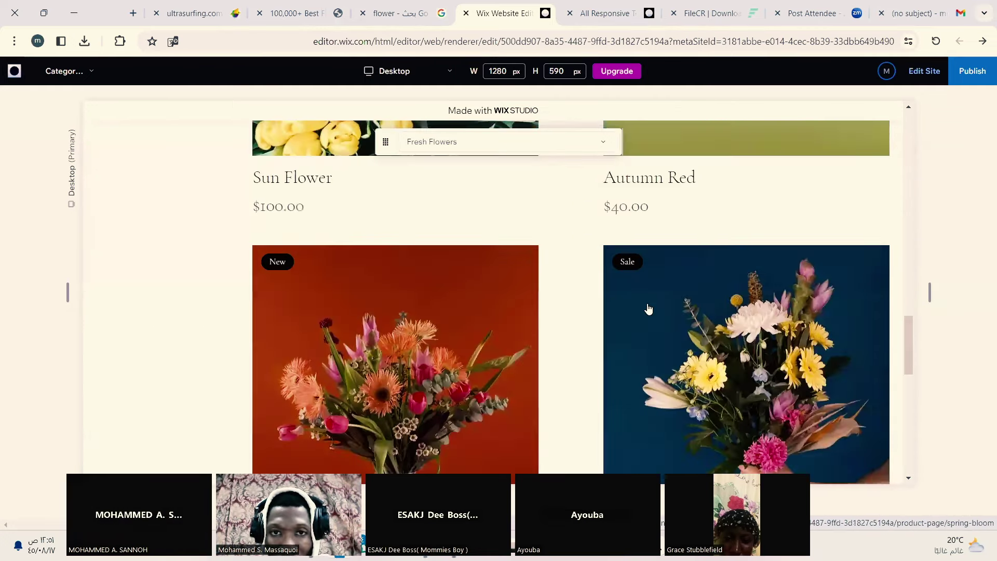
{"action": "scroll", "coordinate": [648, 308], "scroll_direction": "up", "scroll_amount": 6}
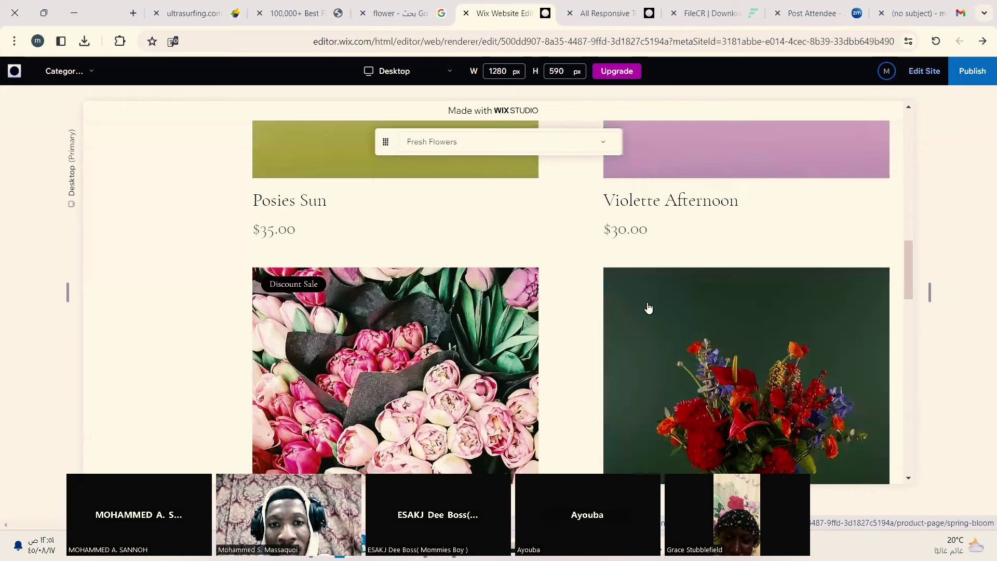
{"action": "scroll", "coordinate": [648, 308], "scroll_direction": "up", "scroll_amount": 10}
{"action": "scroll", "coordinate": [647, 302], "scroll_direction": "up", "scroll_amount": 2}
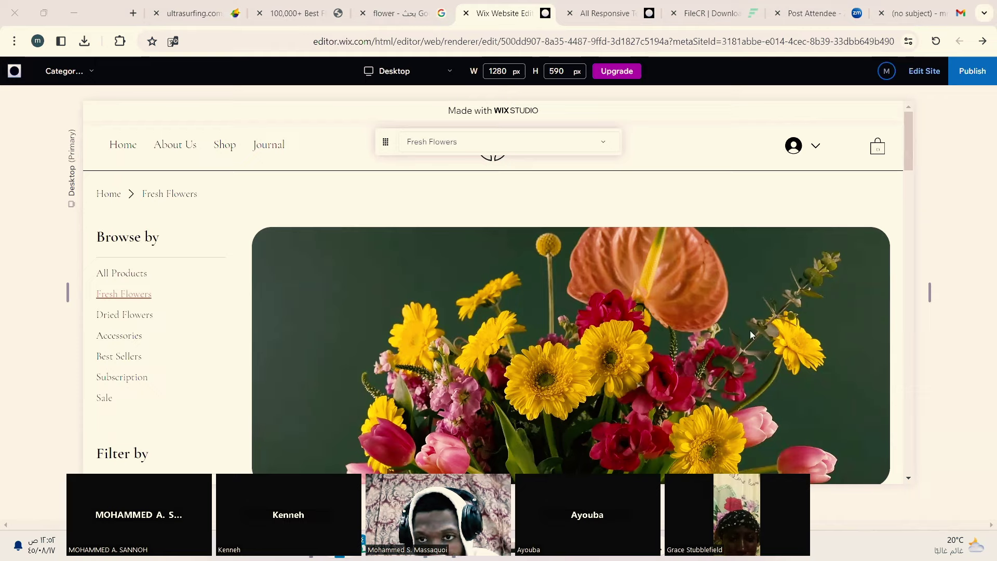
{"action": "scroll", "coordinate": [698, 345], "scroll_direction": "down", "scroll_amount": 10}
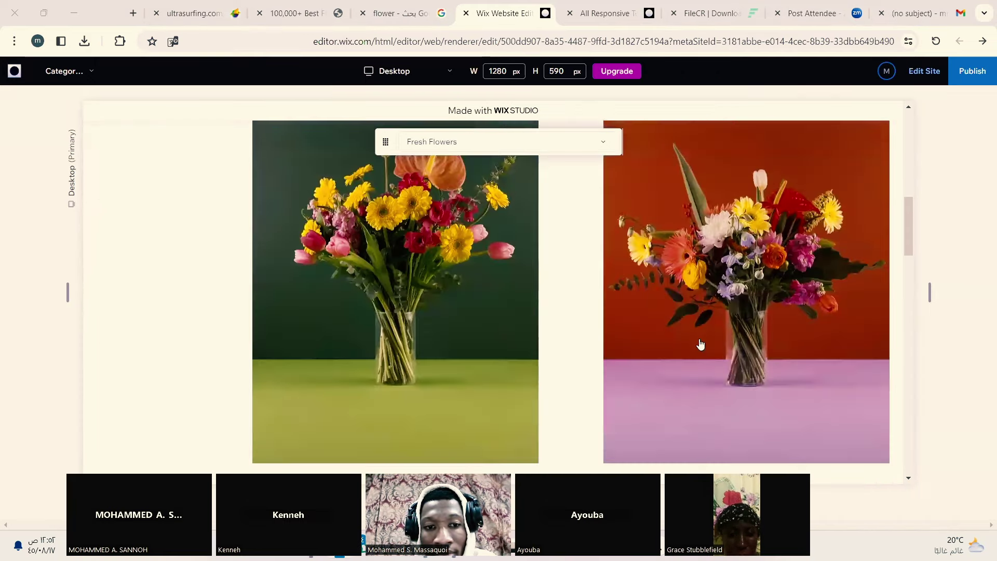
{"action": "scroll", "coordinate": [700, 344], "scroll_direction": "down", "scroll_amount": 8}
{"action": "scroll", "coordinate": [700, 344], "scroll_direction": "up", "scroll_amount": 5}
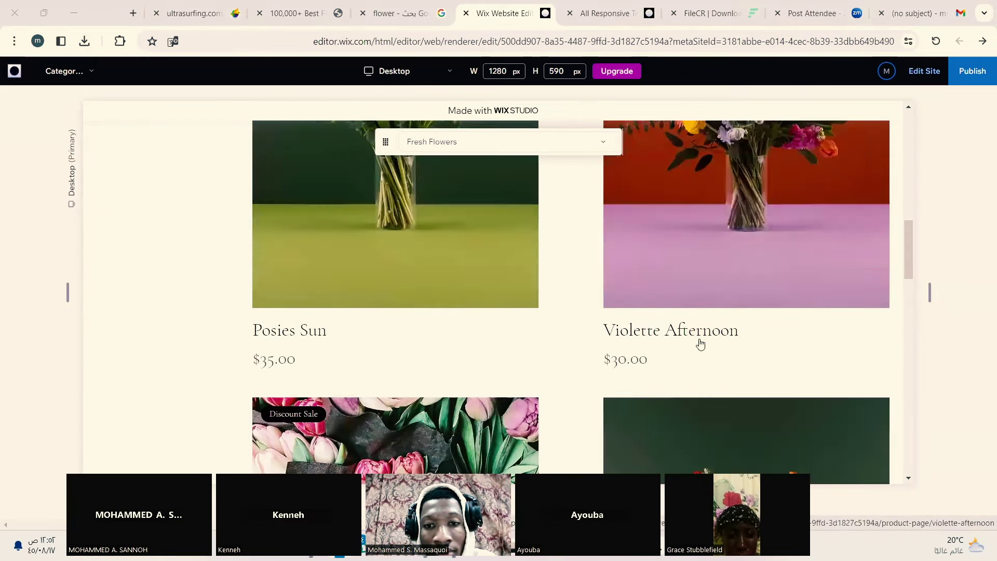
{"action": "scroll", "coordinate": [700, 344], "scroll_direction": "down", "scroll_amount": 2}
{"action": "scroll", "coordinate": [700, 344], "scroll_direction": "down", "scroll_amount": 15}
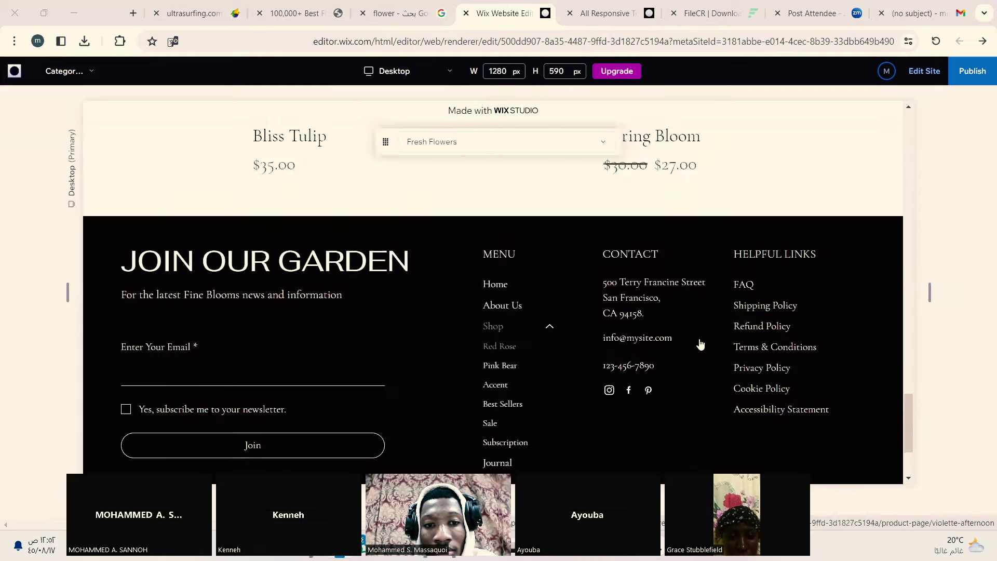
{"action": "scroll", "coordinate": [700, 344], "scroll_direction": "up", "scroll_amount": 5}
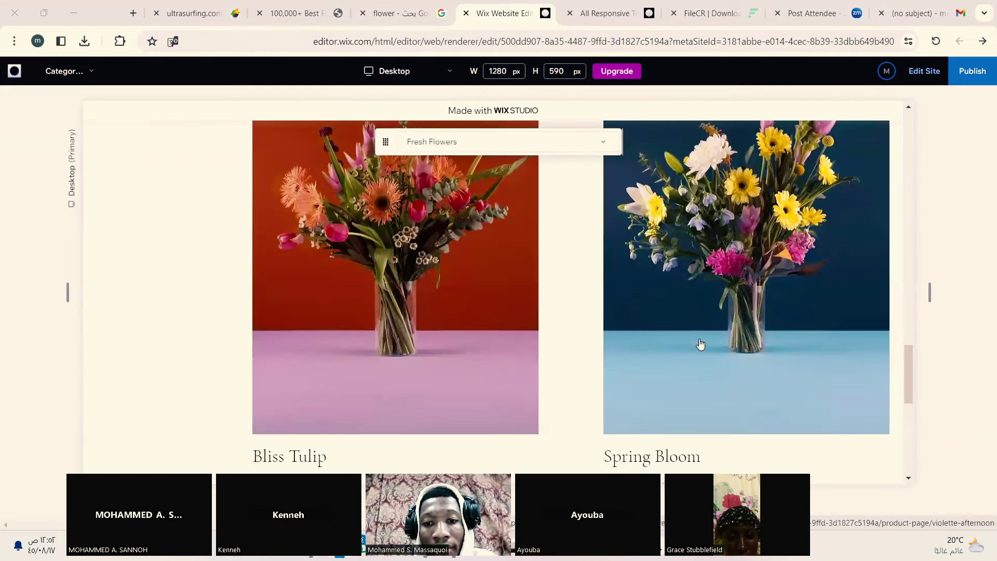
{"action": "scroll", "coordinate": [700, 344], "scroll_direction": "up", "scroll_amount": 10}
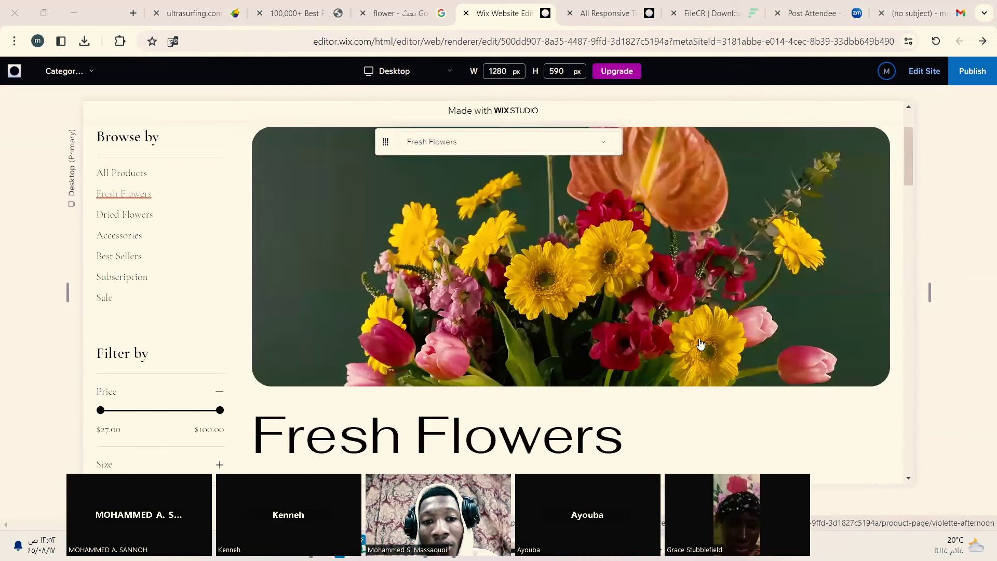
{"action": "scroll", "coordinate": [700, 344], "scroll_direction": "up", "scroll_amount": 2}
{"action": "scroll", "coordinate": [700, 343], "scroll_direction": "down", "scroll_amount": 10}
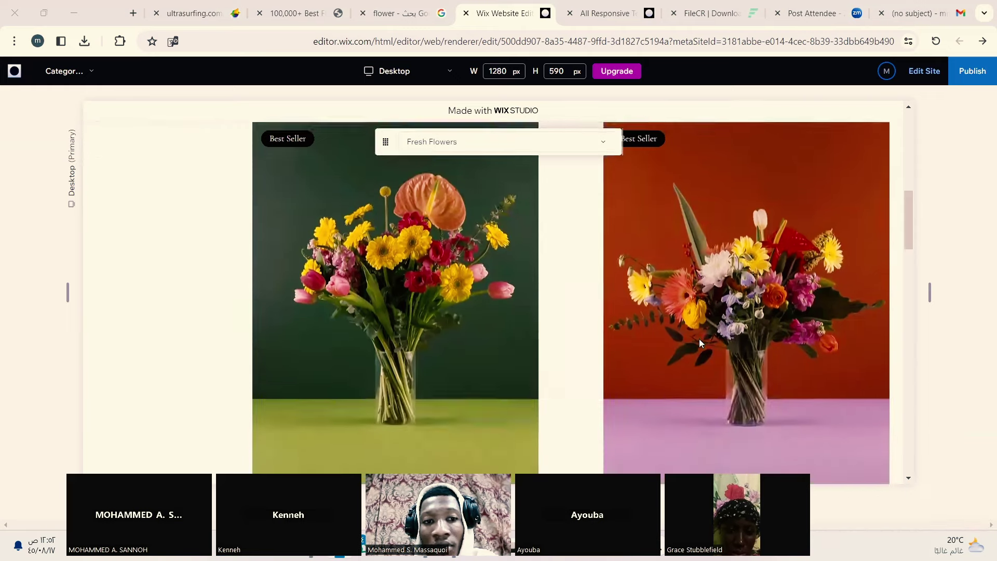
{"action": "scroll", "coordinate": [699, 338], "scroll_direction": "down", "scroll_amount": 8}
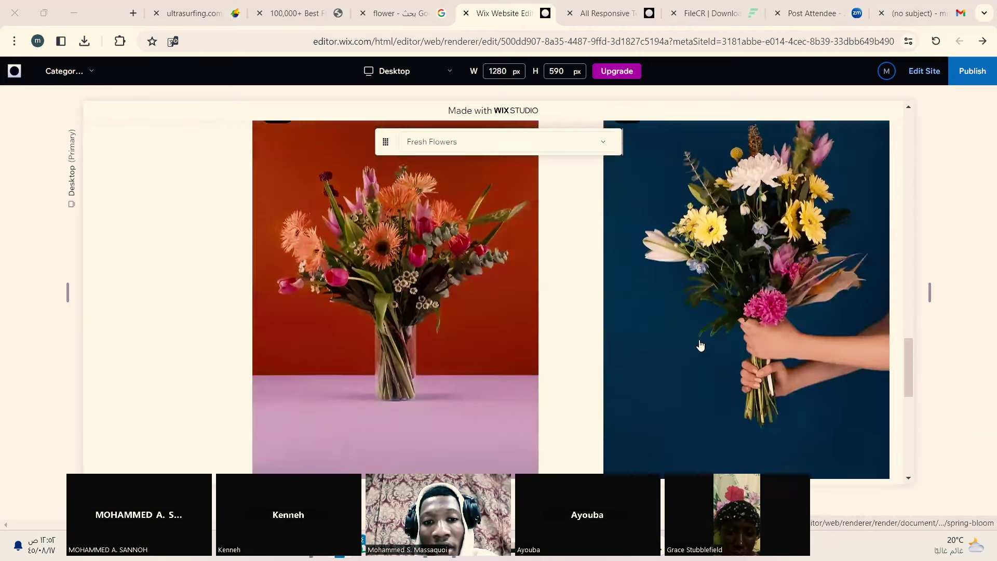
{"action": "scroll", "coordinate": [700, 344], "scroll_direction": "up", "scroll_amount": 3}
{"action": "scroll", "coordinate": [700, 344], "scroll_direction": "up", "scroll_amount": 1}
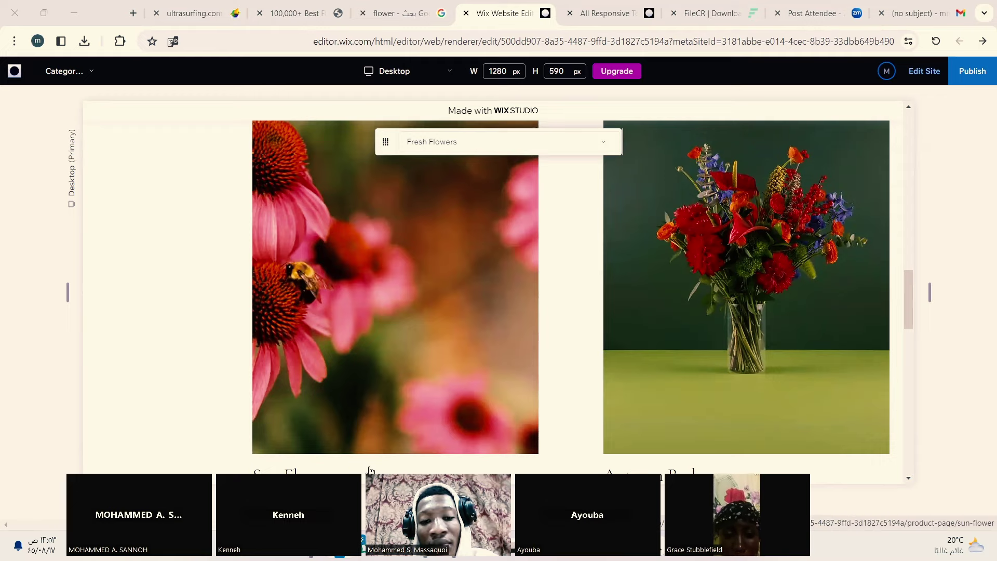
{"action": "scroll", "coordinate": [369, 470], "scroll_direction": "down", "scroll_amount": 1}
{"action": "scroll", "coordinate": [301, 427], "scroll_direction": "down", "scroll_amount": 2}
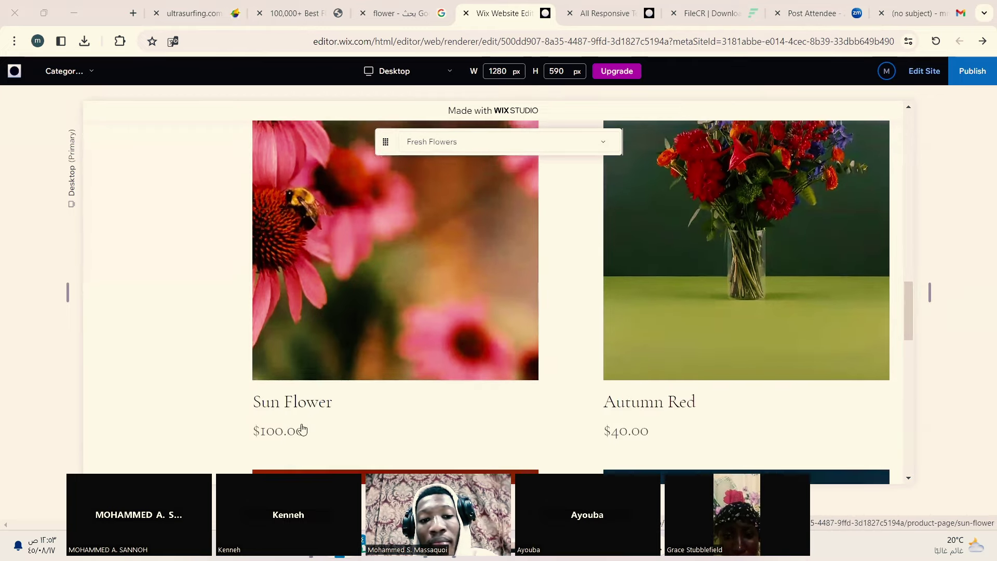
{"action": "scroll", "coordinate": [327, 394], "scroll_direction": "up", "scroll_amount": 1}
{"action": "scroll", "coordinate": [329, 388], "scroll_direction": "down", "scroll_amount": 2}
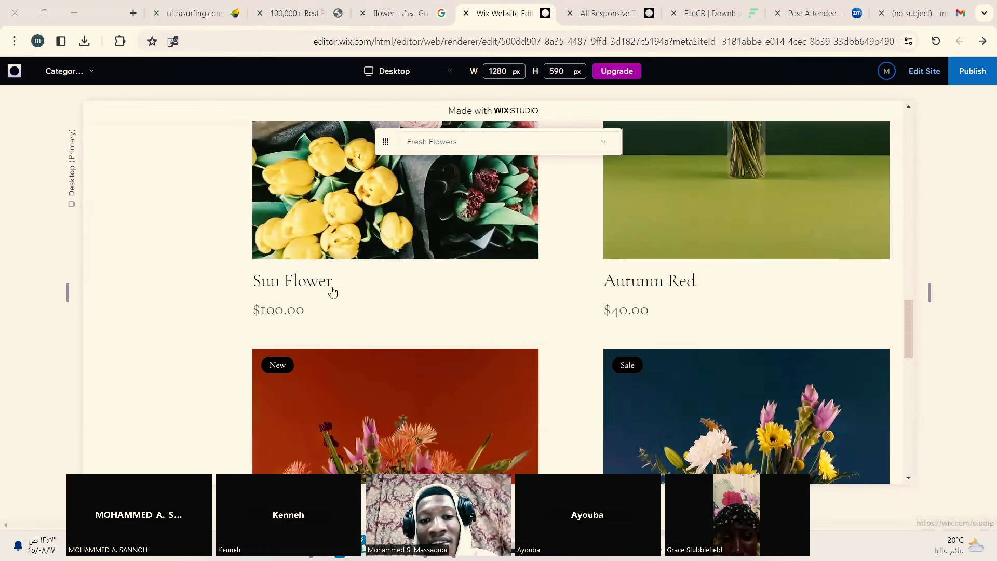
{"action": "scroll", "coordinate": [322, 346], "scroll_direction": "up", "scroll_amount": 1}
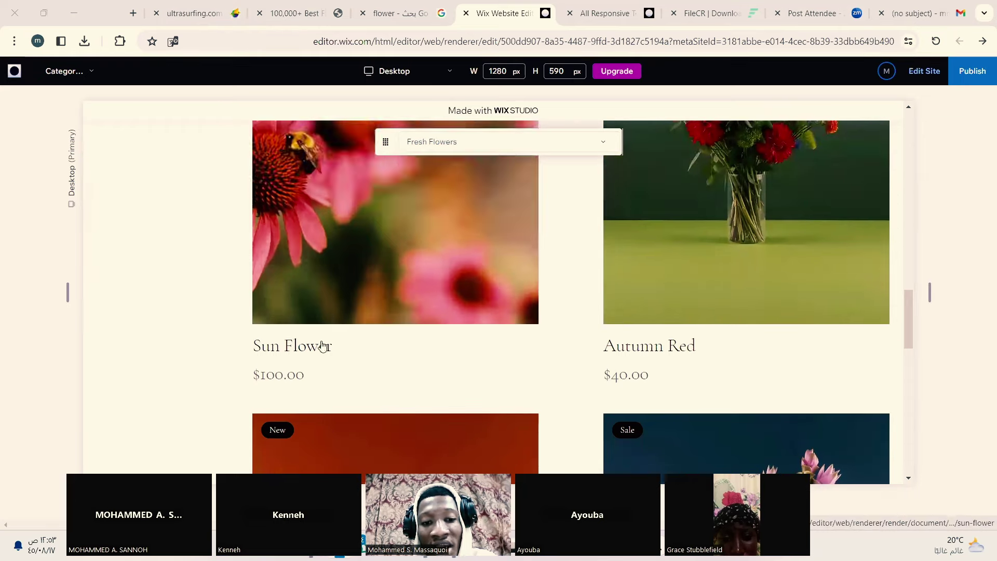
{"action": "scroll", "coordinate": [338, 447], "scroll_direction": "up", "scroll_amount": 1}
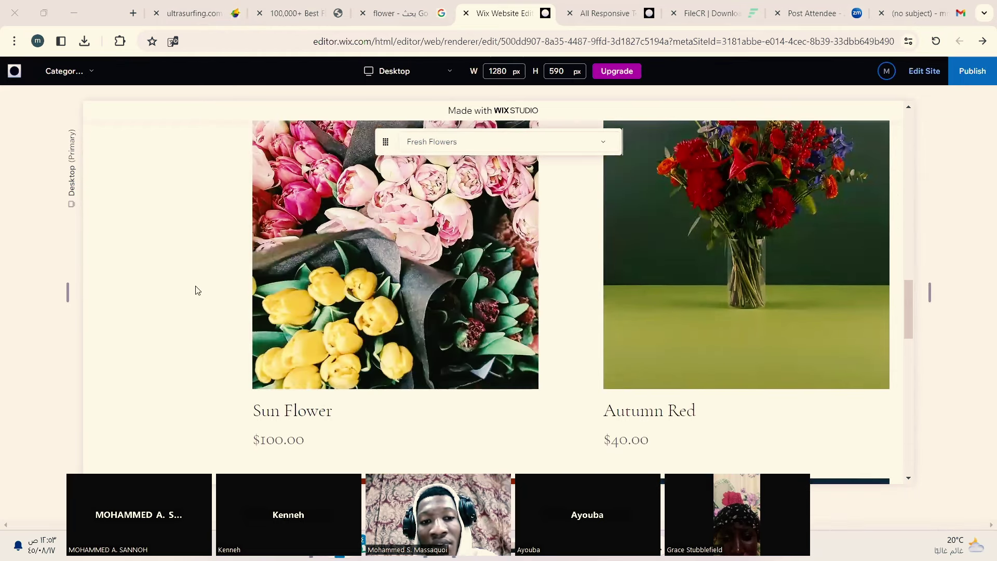
{"action": "scroll", "coordinate": [280, 359], "scroll_direction": "up", "scroll_amount": 5}
{"action": "scroll", "coordinate": [280, 359], "scroll_direction": "up", "scroll_amount": 5}
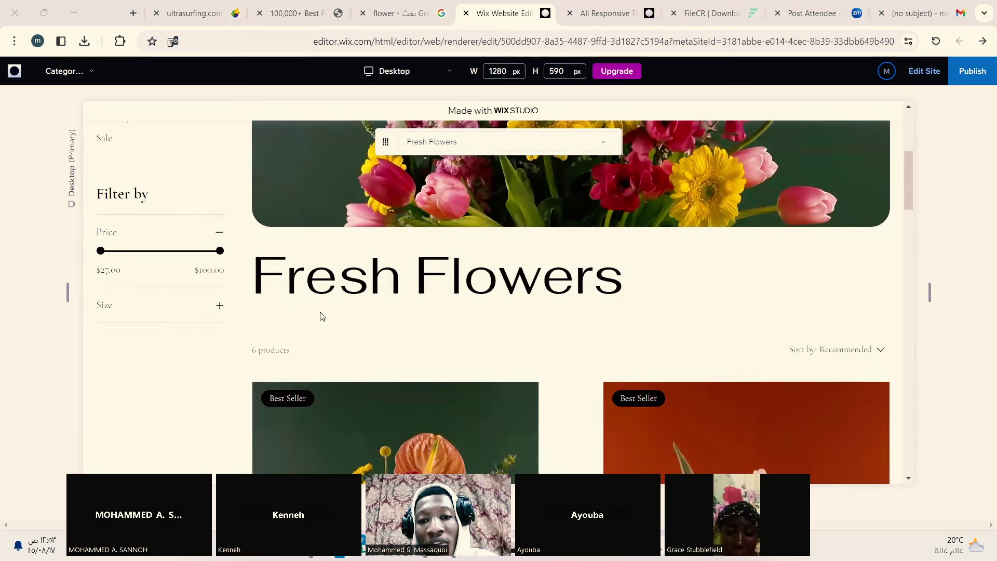
{"action": "scroll", "coordinate": [321, 316], "scroll_direction": "down", "scroll_amount": 5}
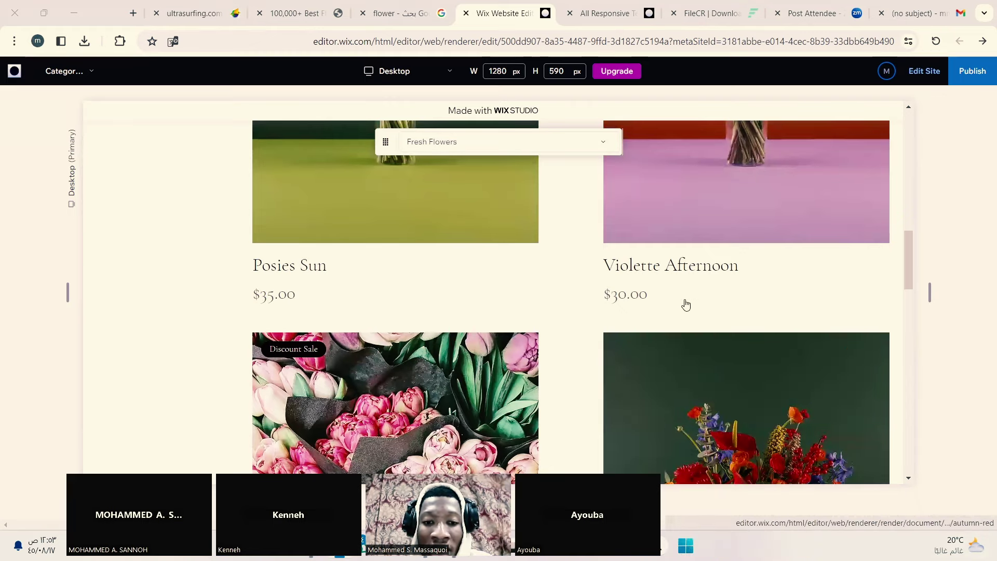
{"action": "scroll", "coordinate": [694, 418], "scroll_direction": "down", "scroll_amount": 4}
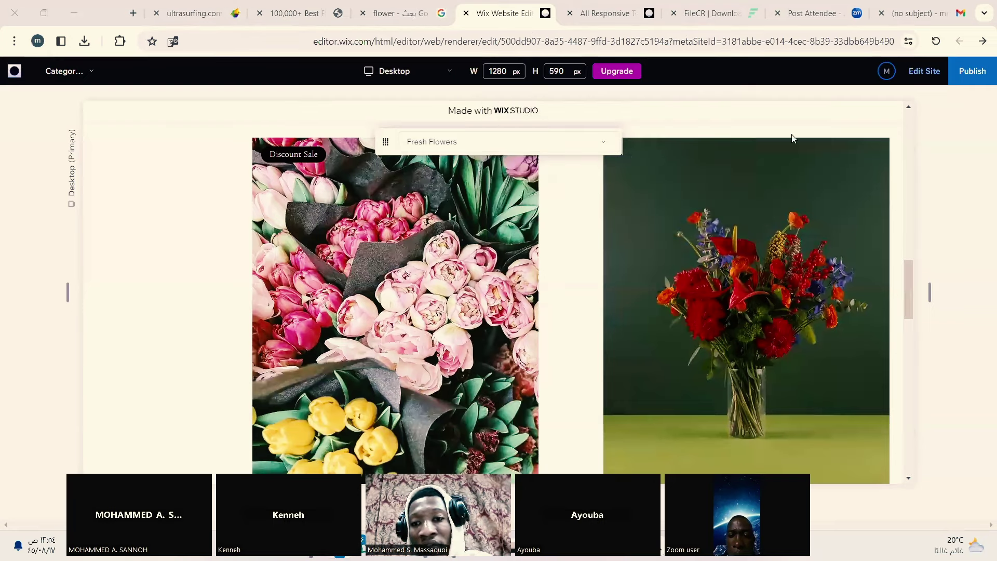
{"action": "scroll", "coordinate": [788, 338], "scroll_direction": "down", "scroll_amount": 8}
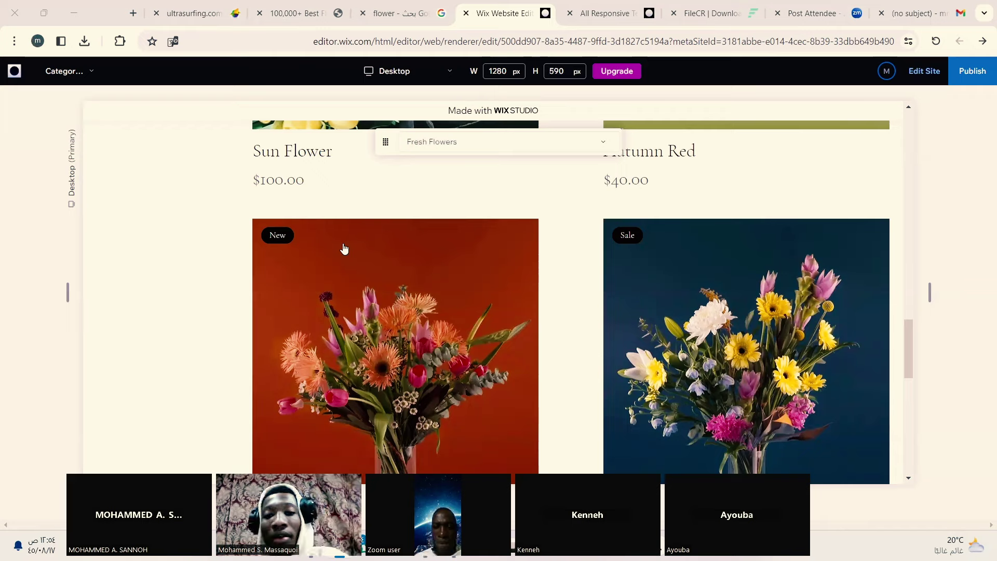
Step: Scroll through the Fresh Flowers page in preview mode
{"action": "scroll", "coordinate": [209, 283], "scroll_direction": "up", "scroll_amount": 6}
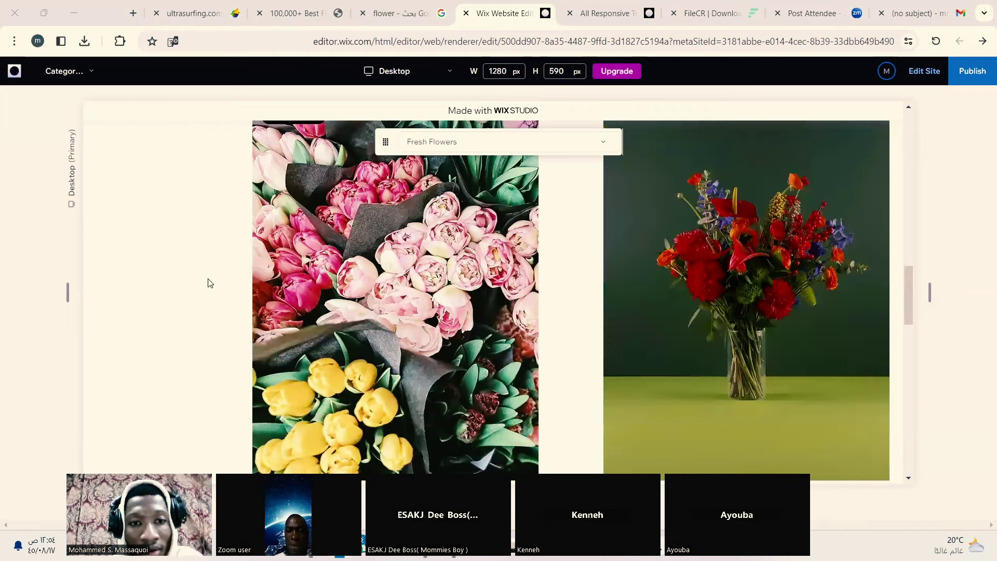
{"action": "scroll", "coordinate": [139, 220], "scroll_direction": "up", "scroll_amount": 15}
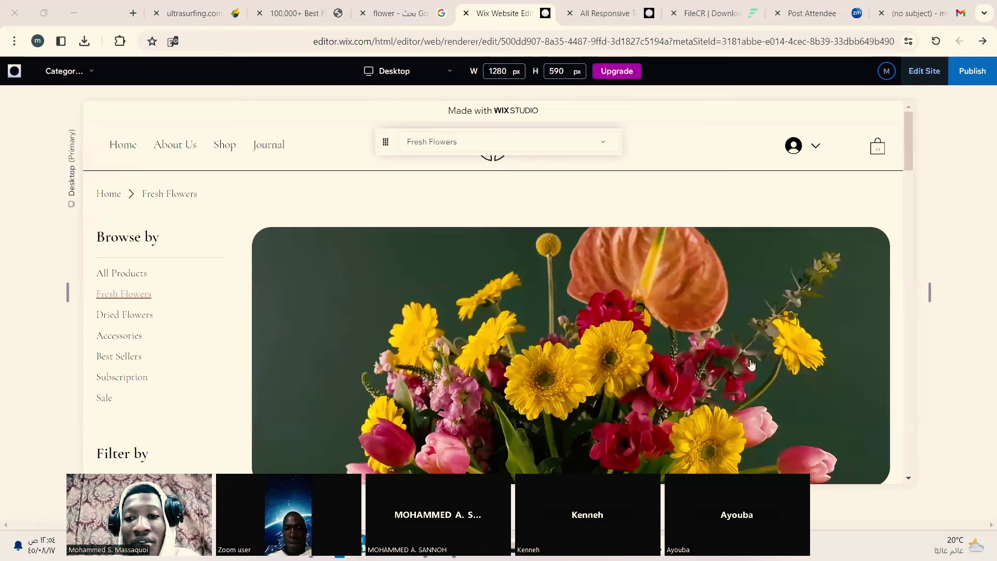
{"action": "scroll", "coordinate": [752, 365], "scroll_direction": "down", "scroll_amount": 5}
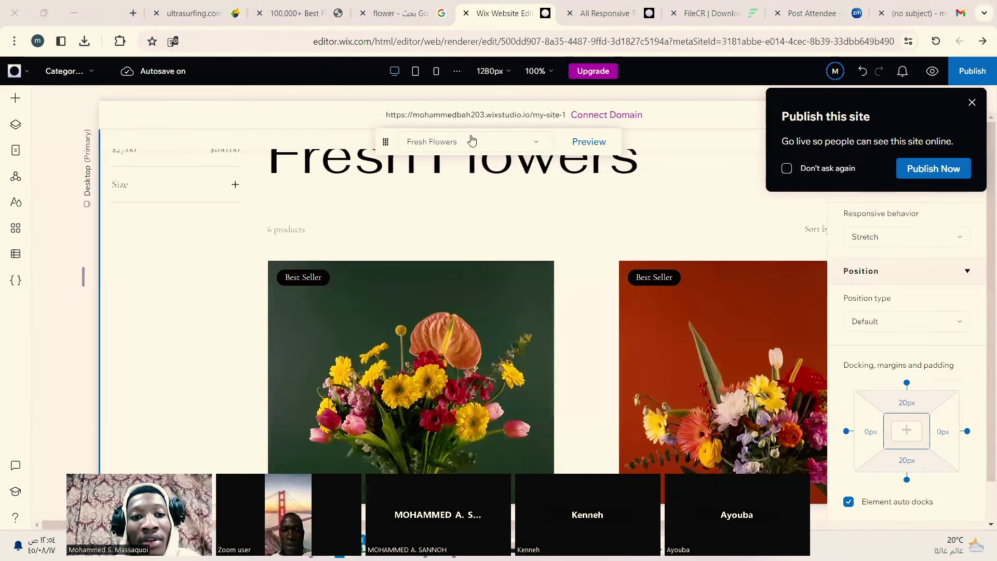
{"action": "scroll", "coordinate": [408, 272], "scroll_direction": "up", "scroll_amount": 10}
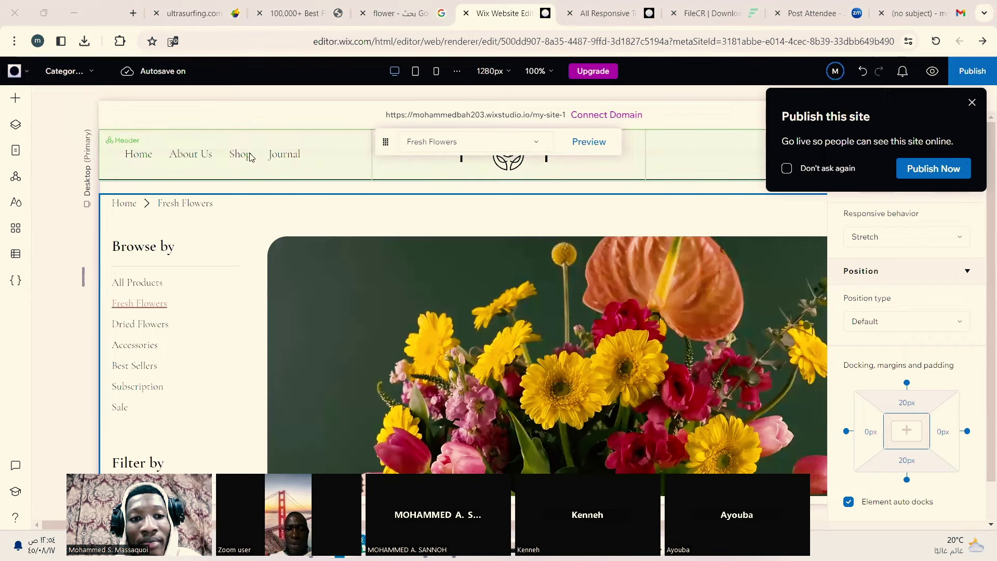
{"action": "scroll", "coordinate": [372, 233], "scroll_direction": "down", "scroll_amount": 7}
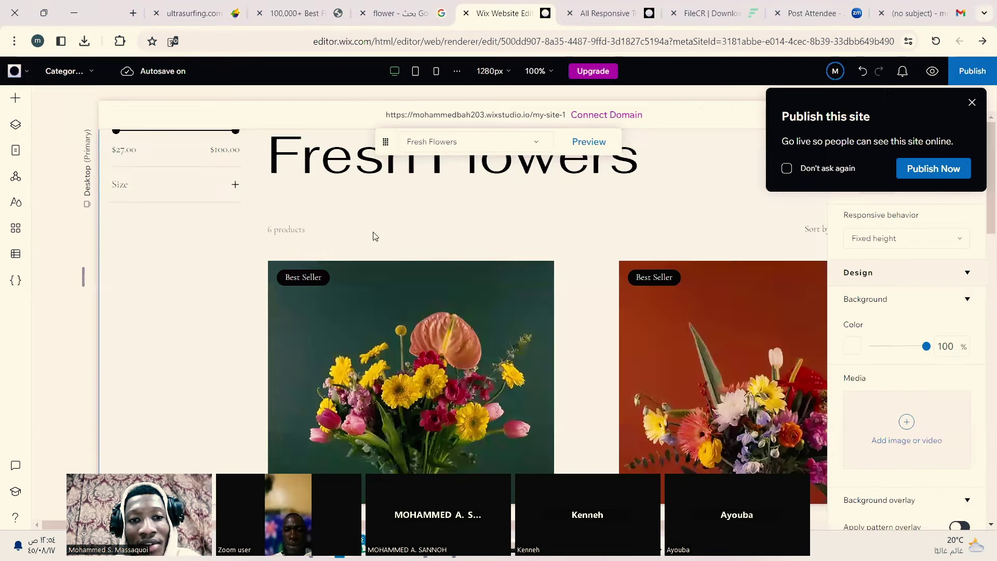
{"action": "scroll", "coordinate": [372, 233], "scroll_direction": "up", "scroll_amount": 6}
{"action": "scroll", "coordinate": [371, 237], "scroll_direction": "up", "scroll_amount": 2}
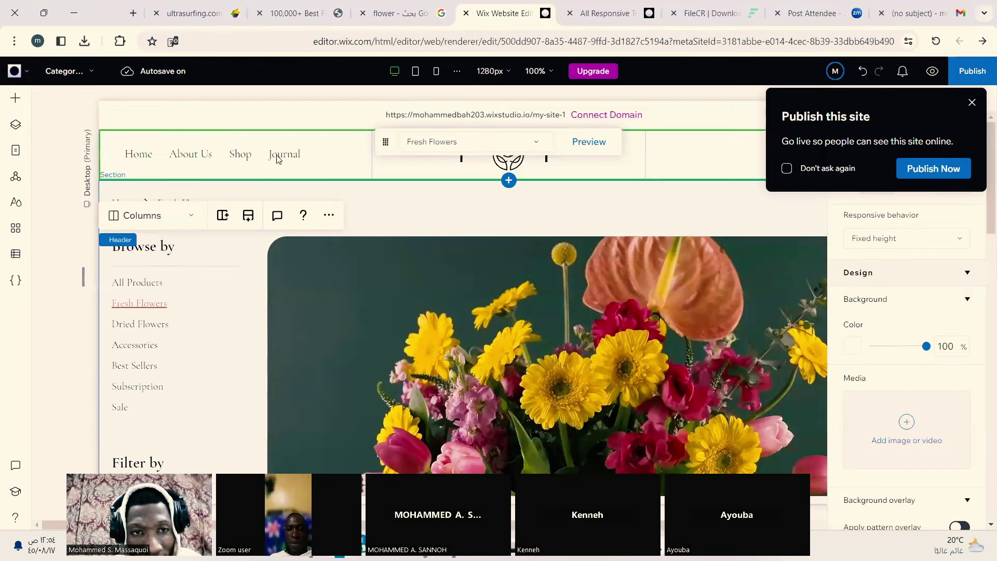
{"action": "left_click", "coordinate": [274, 155]}
{"action": "left_click", "coordinate": [274, 154]}
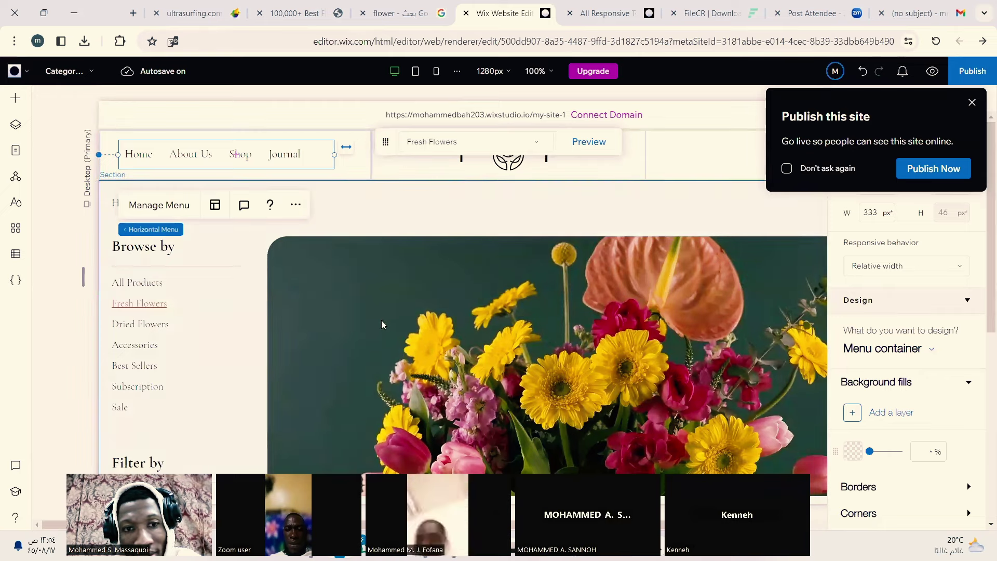
{"action": "scroll", "coordinate": [385, 313], "scroll_direction": "down", "scroll_amount": 3}
{"action": "left_click", "coordinate": [339, 256]}
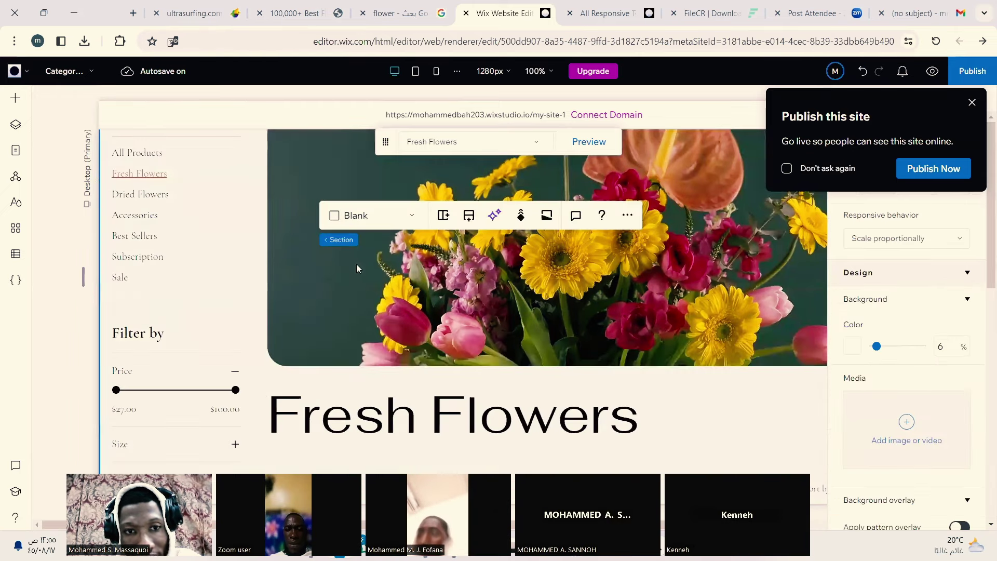
{"action": "left_click", "coordinate": [292, 259]}
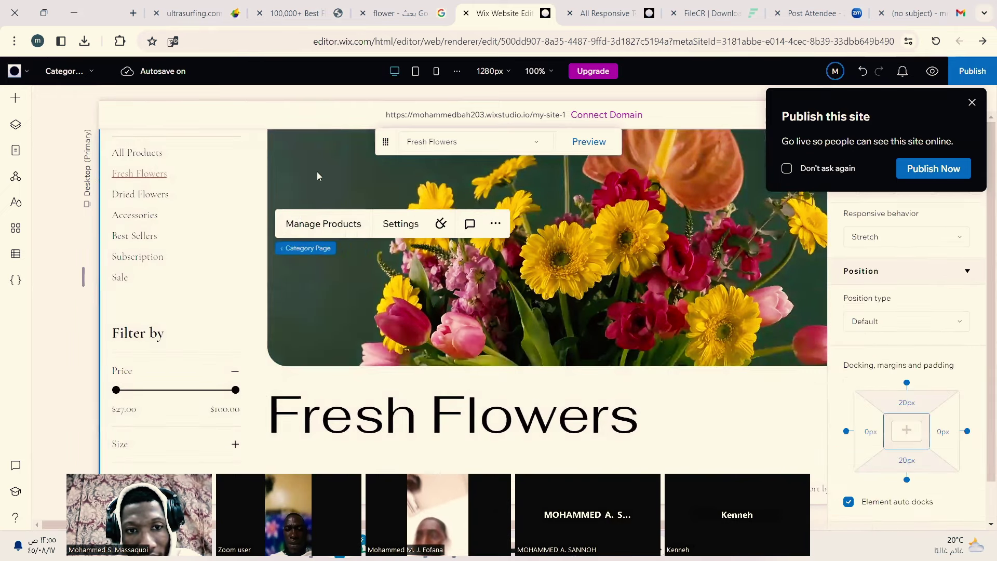
{"action": "scroll", "coordinate": [332, 230], "scroll_direction": "up", "scroll_amount": 3}
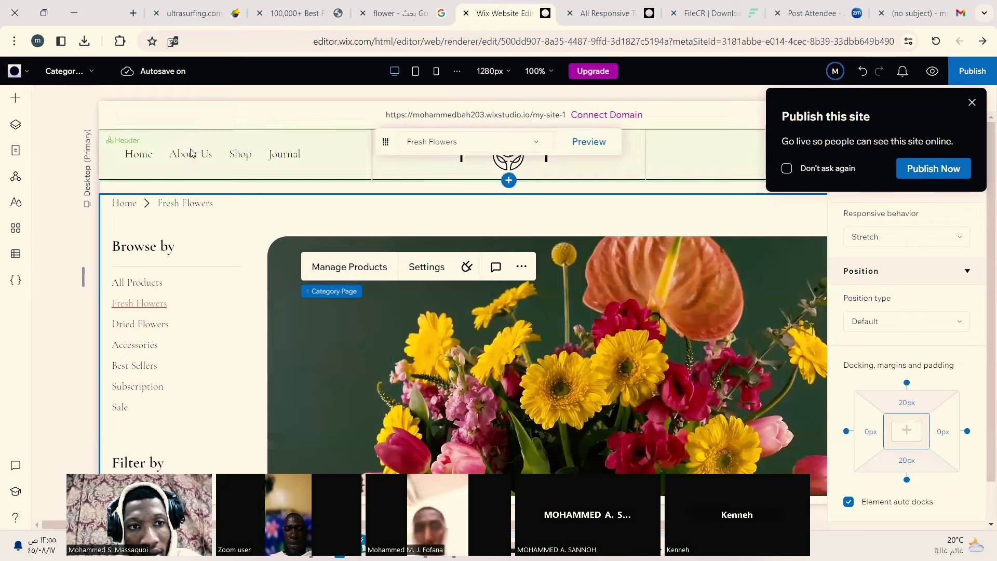
{"action": "left_click", "coordinate": [188, 155]}
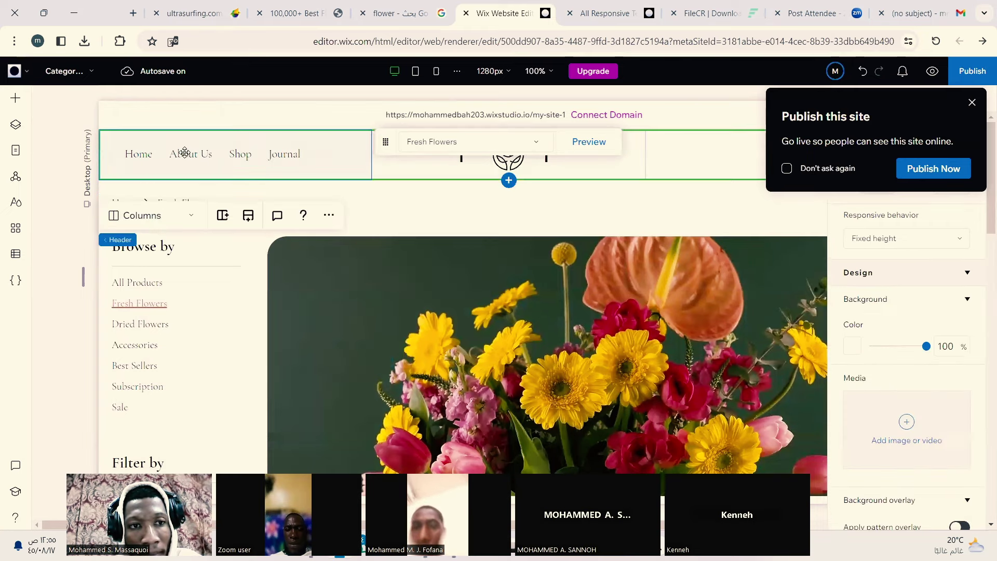
{"action": "left_click", "coordinate": [184, 153]}
{"action": "left_click", "coordinate": [179, 180]}
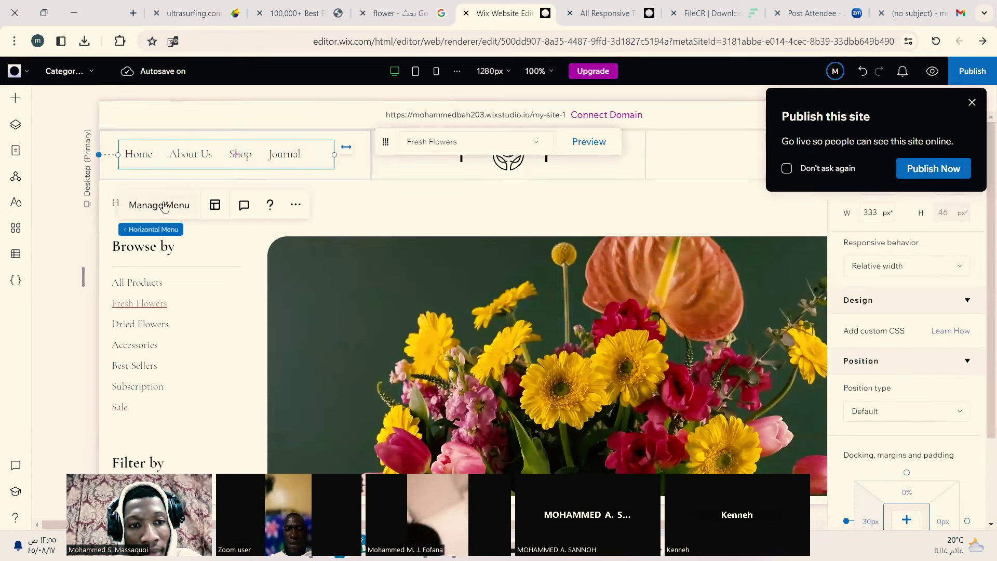
{"action": "left_click", "coordinate": [164, 205]}
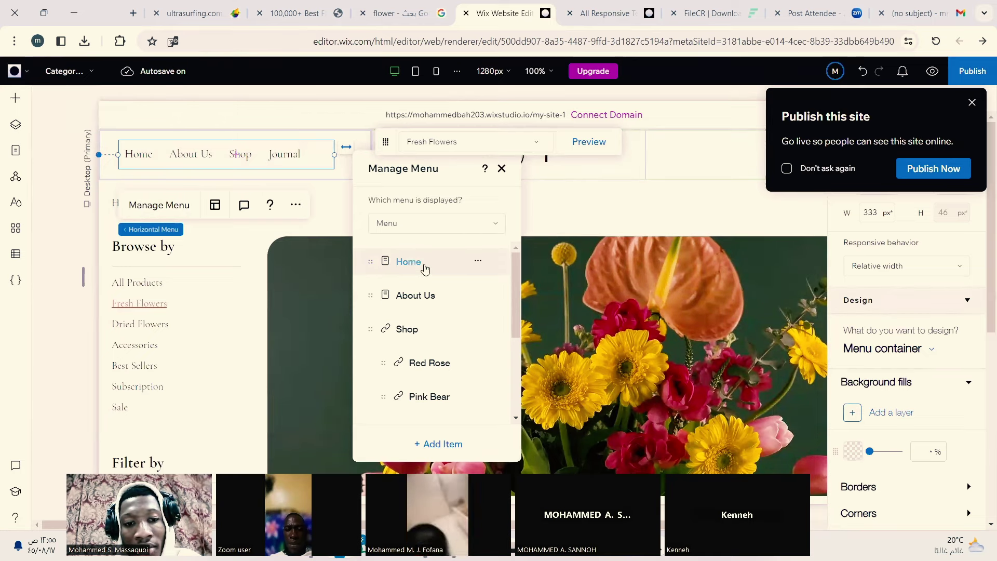
{"action": "double_click", "coordinate": [425, 266]}
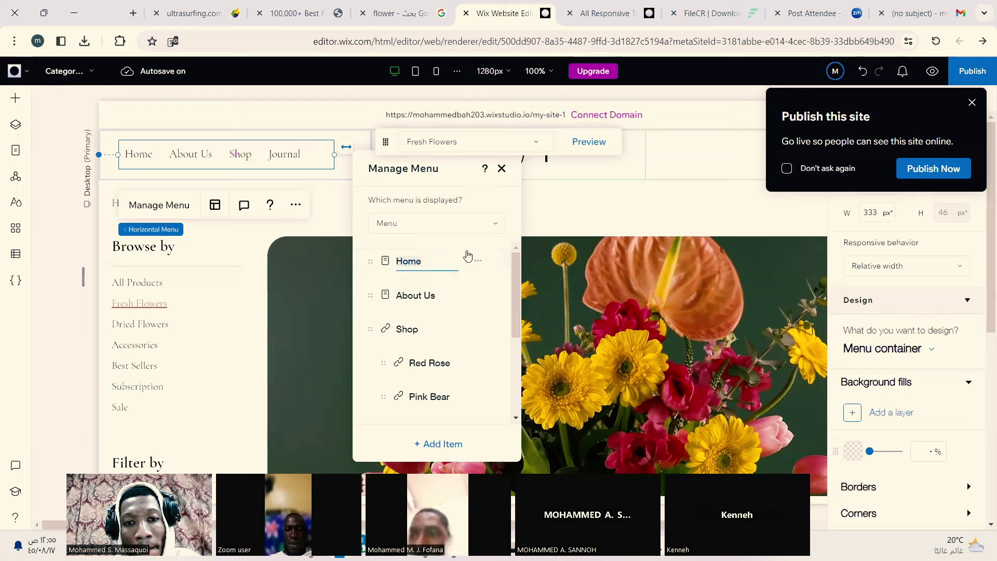
{"action": "left_click", "coordinate": [492, 251]}
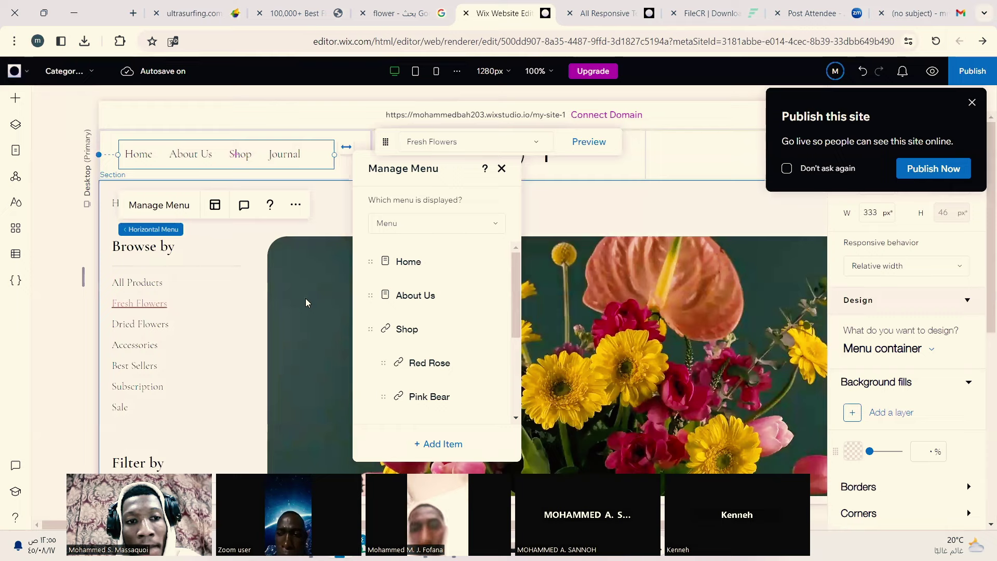
{"action": "left_click", "coordinate": [312, 245]}
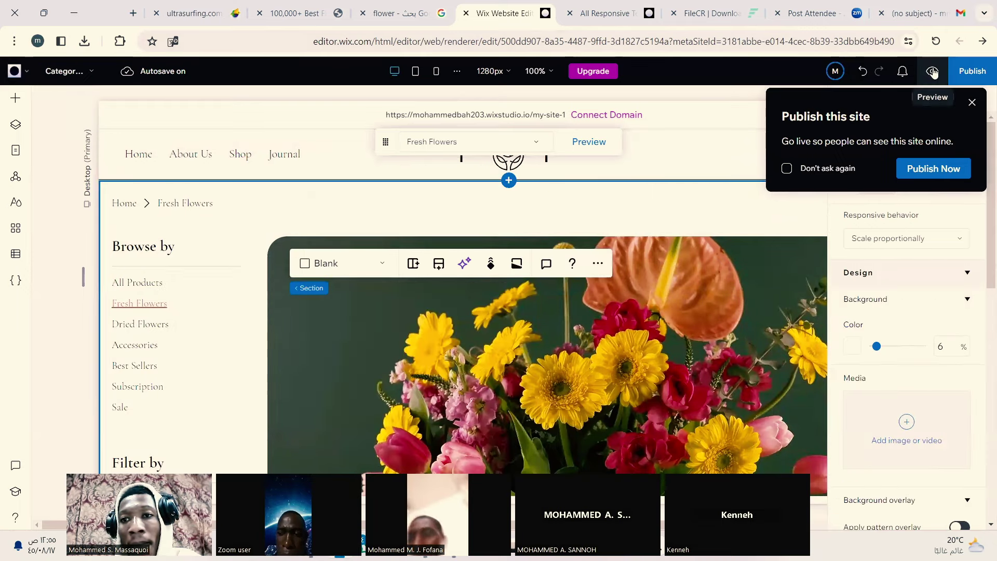
Step: Preview the site with Ctrl+Shift+P and browse the Sammie Flowers Home page
{"action": "key", "text": "ctrl+shift+p"}
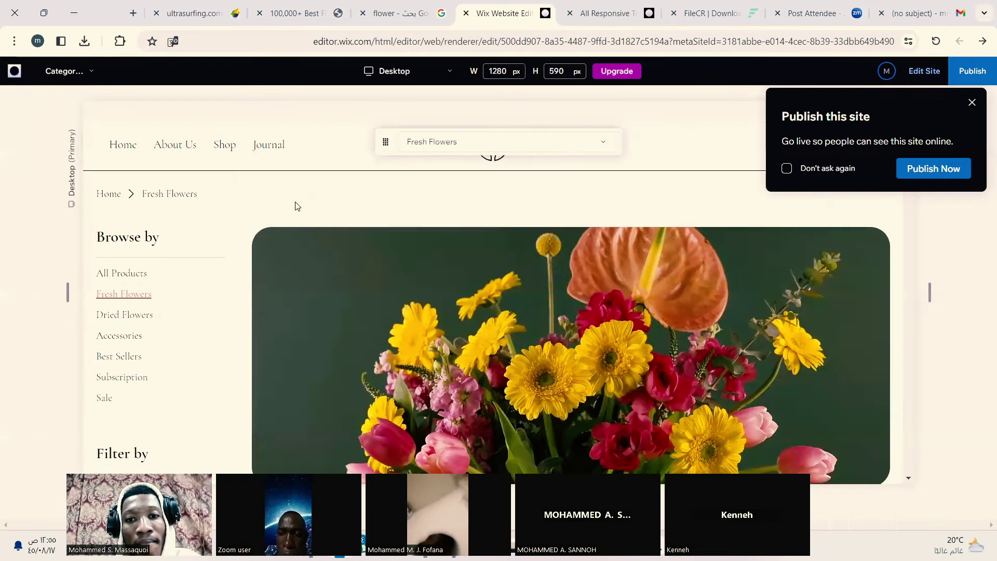
{"action": "left_click", "coordinate": [123, 147]}
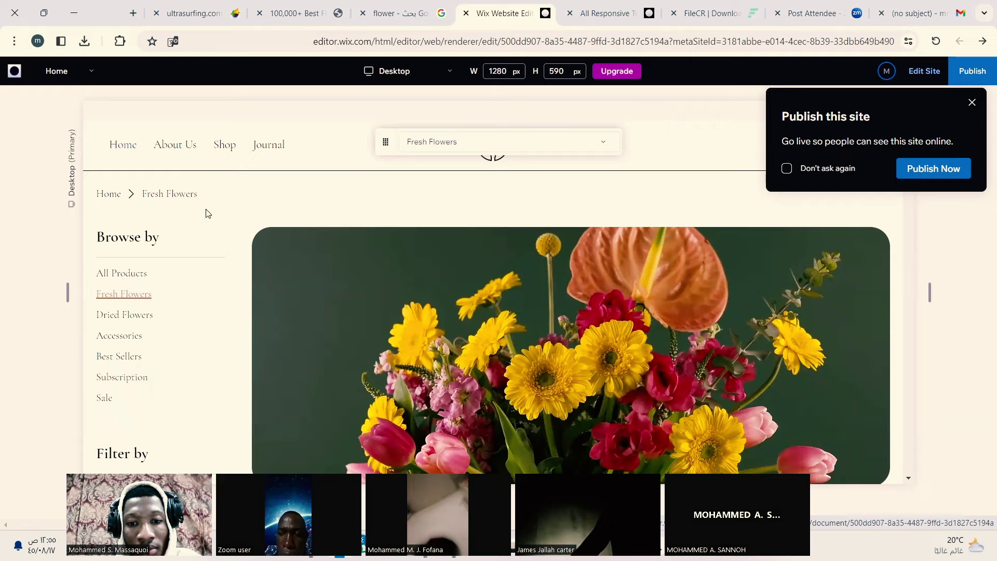
{"action": "scroll", "coordinate": [225, 217], "scroll_direction": "down", "scroll_amount": 15}
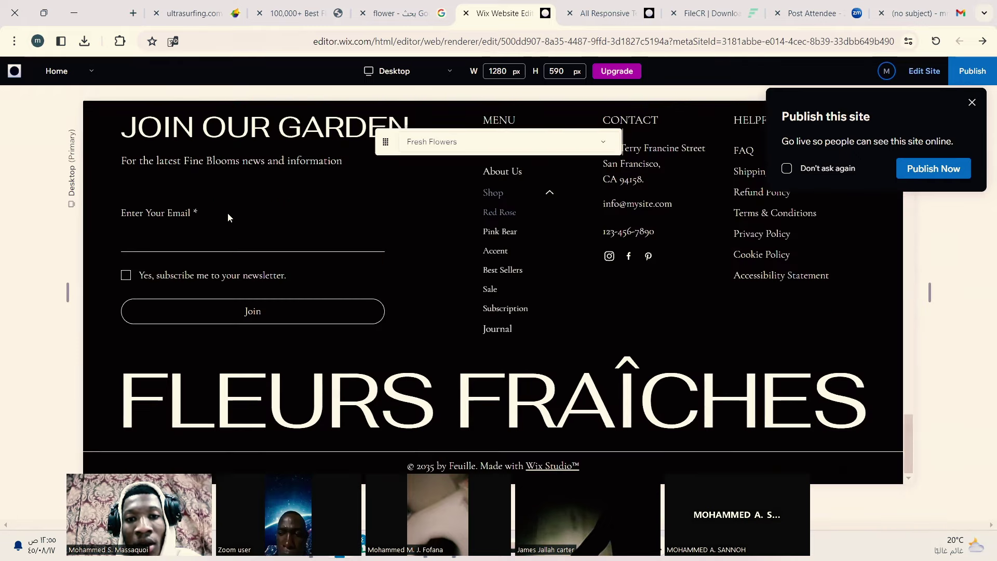
{"action": "scroll", "coordinate": [228, 213], "scroll_direction": "down", "scroll_amount": 10}
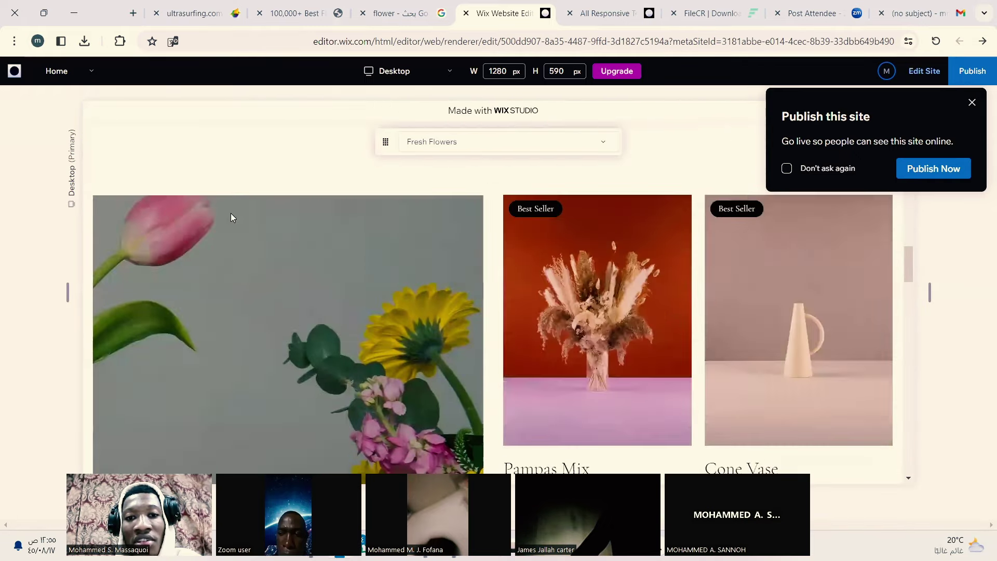
{"action": "scroll", "coordinate": [230, 213], "scroll_direction": "up", "scroll_amount": 10}
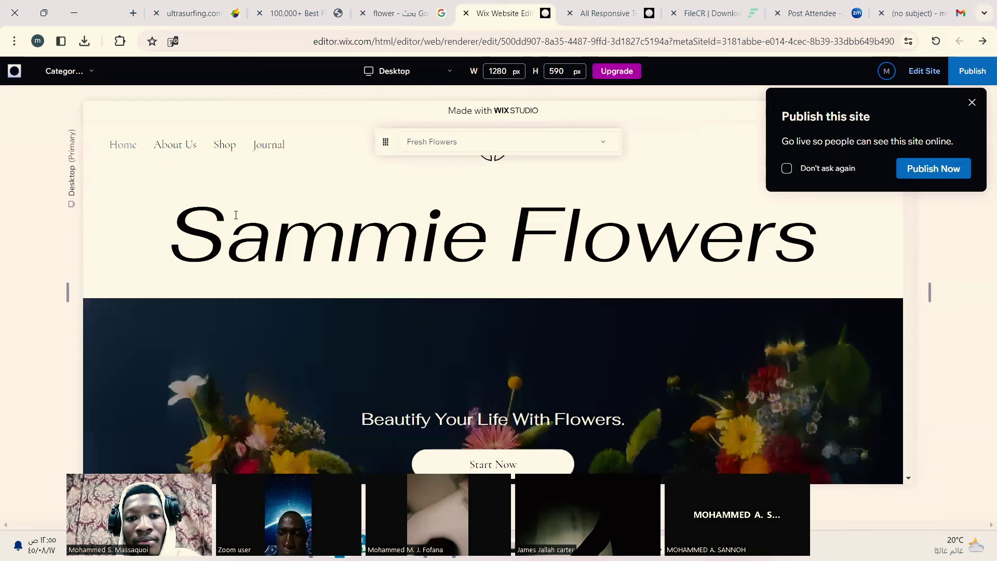
{"action": "scroll", "coordinate": [235, 217], "scroll_direction": "down", "scroll_amount": 5}
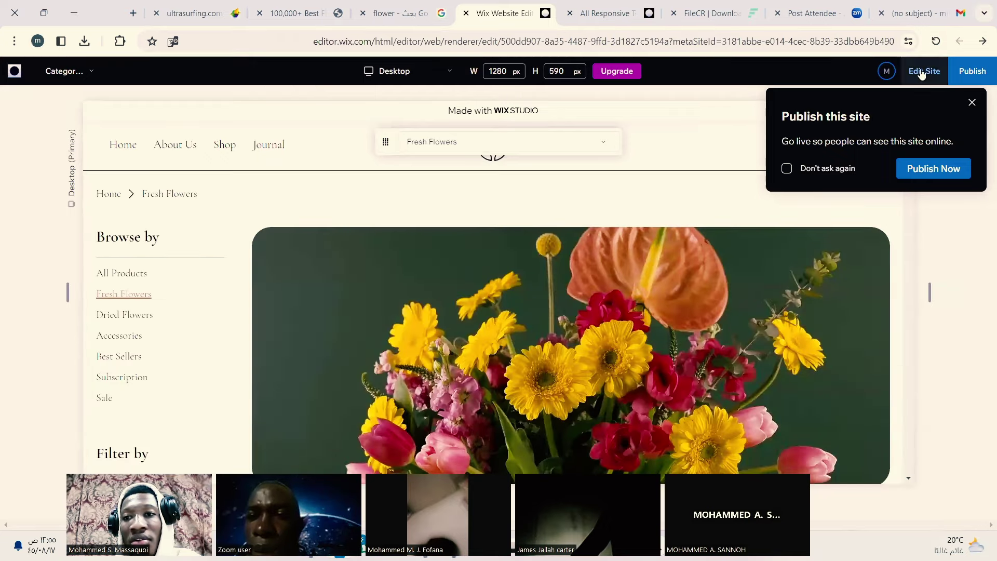
{"action": "scroll", "coordinate": [589, 328], "scroll_direction": "down", "scroll_amount": 5}
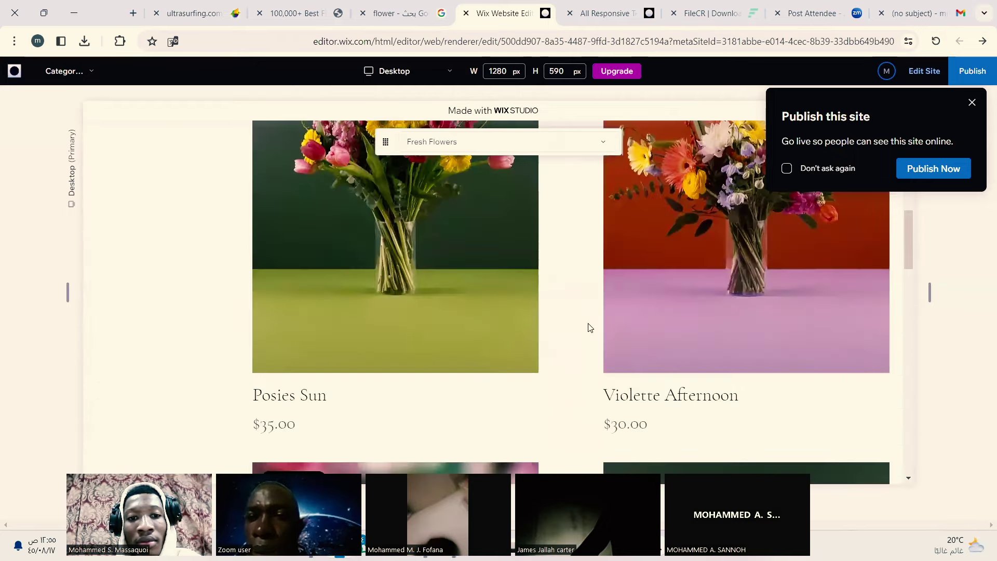
{"action": "scroll", "coordinate": [486, 267], "scroll_direction": "up", "scroll_amount": 6}
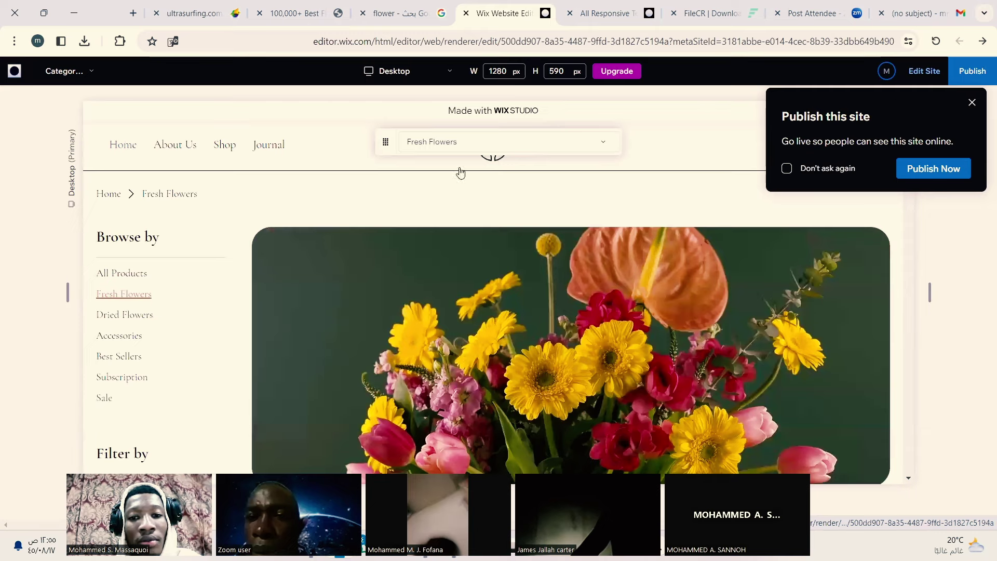
{"action": "left_click", "coordinate": [921, 69]}
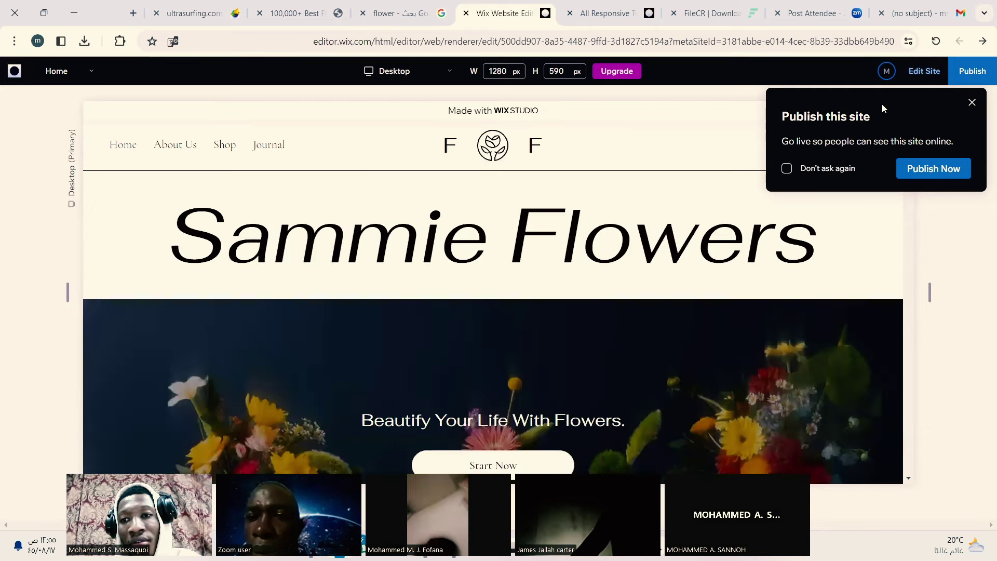
{"action": "left_click", "coordinate": [914, 73]}
{"action": "left_click", "coordinate": [415, 369]}
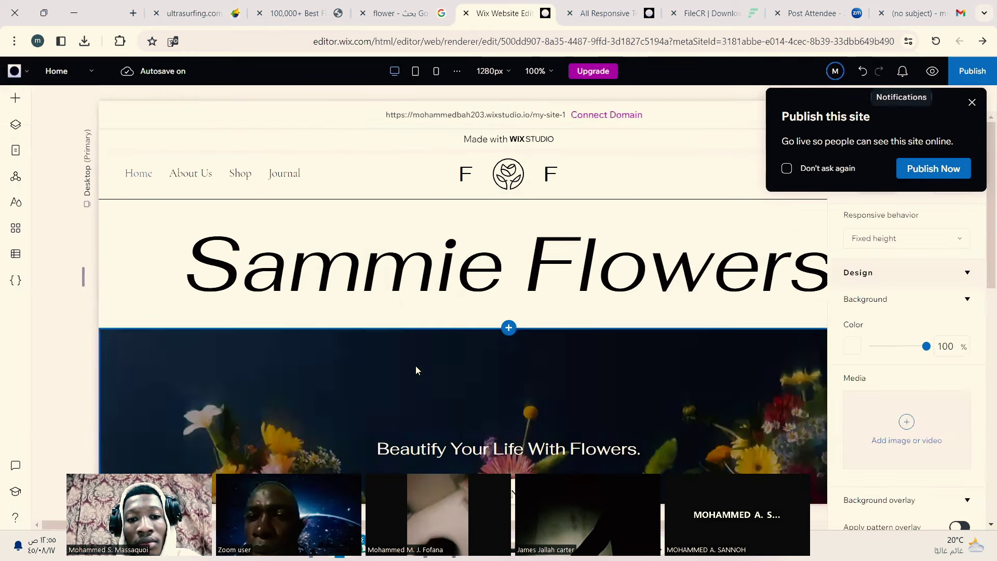
{"action": "scroll", "coordinate": [418, 370], "scroll_direction": "down", "scroll_amount": 3}
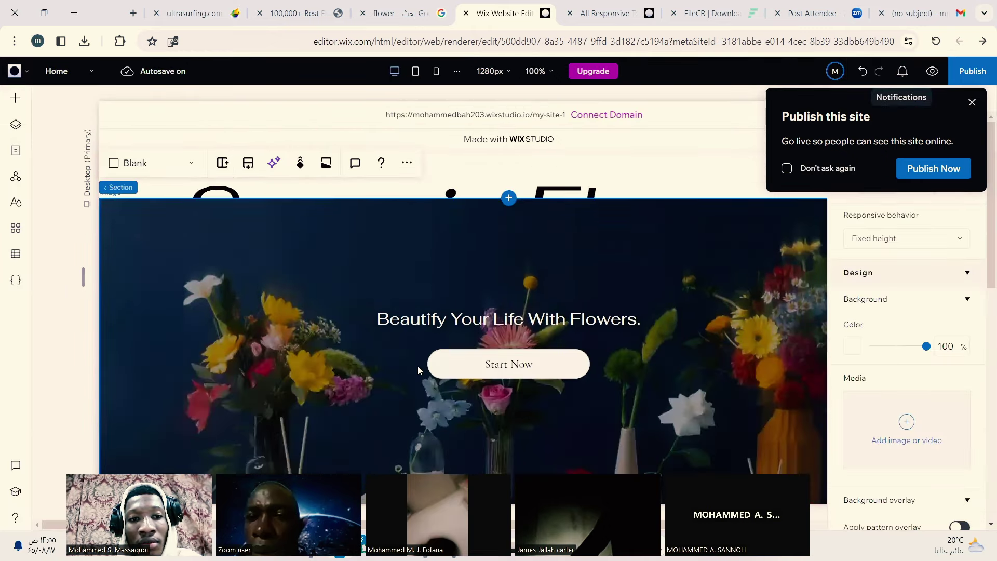
{"action": "scroll", "coordinate": [418, 366], "scroll_direction": "up", "scroll_amount": 3}
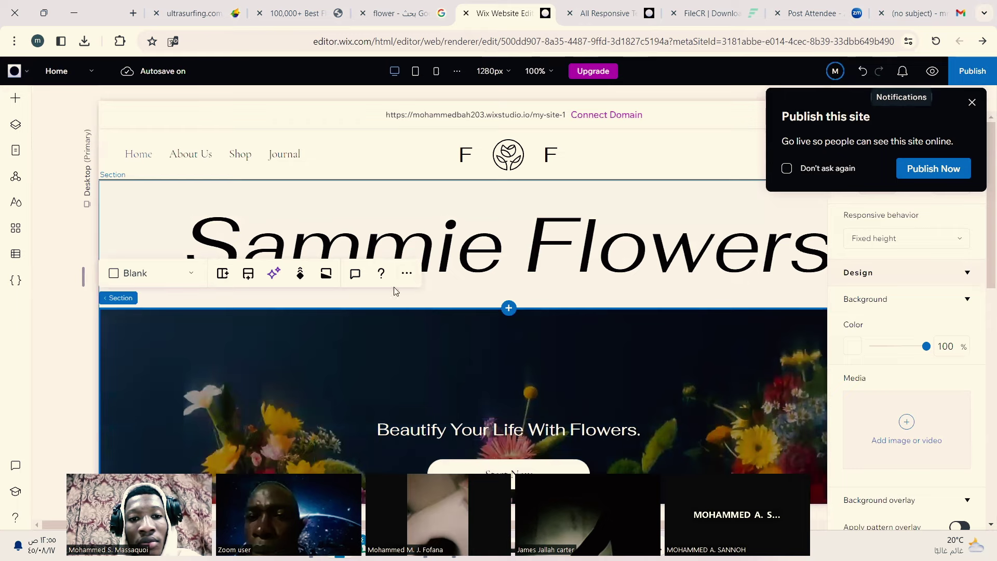
{"action": "left_click", "coordinate": [408, 274]}
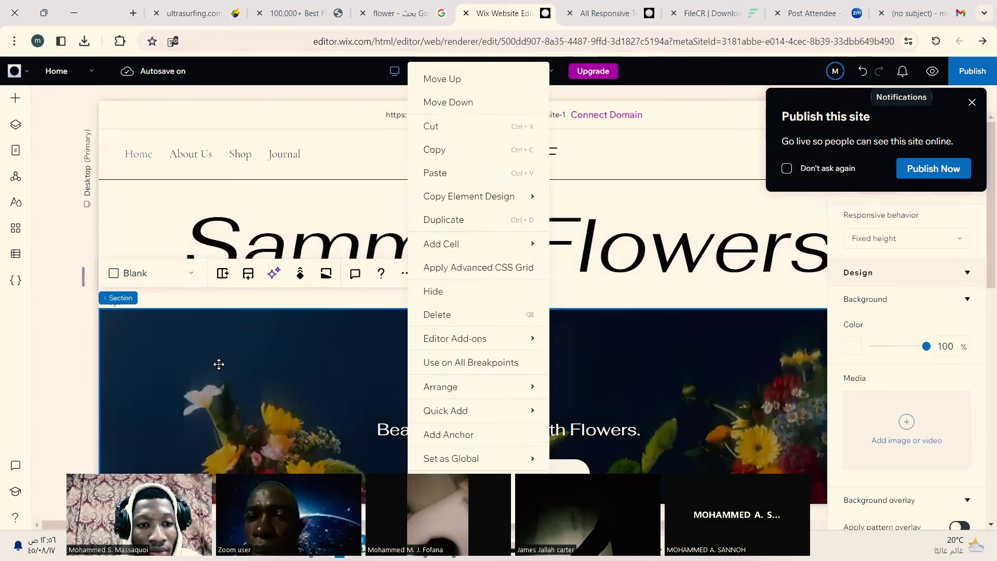
{"action": "scroll", "coordinate": [224, 358], "scroll_direction": "down", "scroll_amount": 4}
{"action": "left_click", "coordinate": [248, 336]}
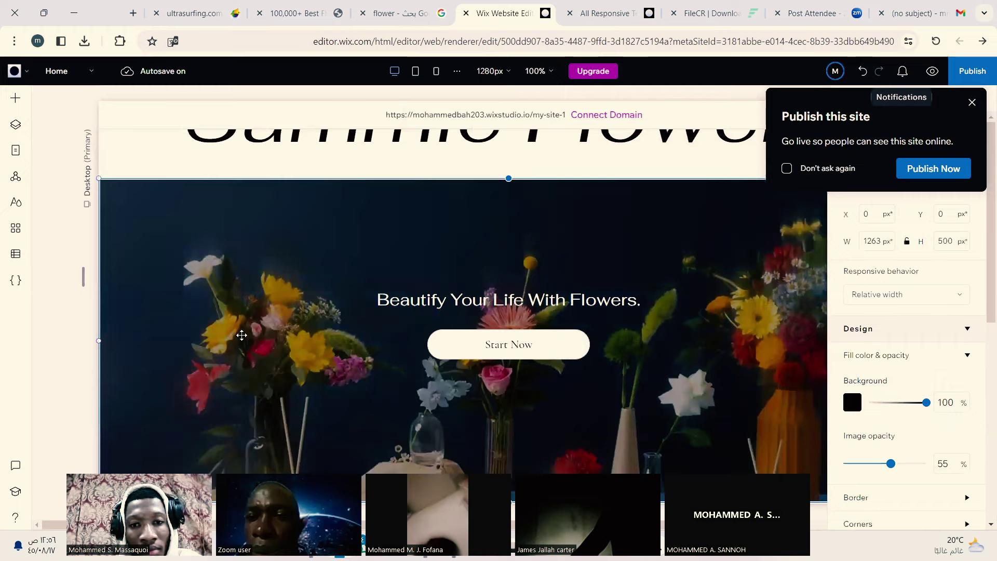
{"action": "scroll", "coordinate": [243, 337], "scroll_direction": "down", "scroll_amount": 8}
{"action": "scroll", "coordinate": [236, 322], "scroll_direction": "up", "scroll_amount": 4}
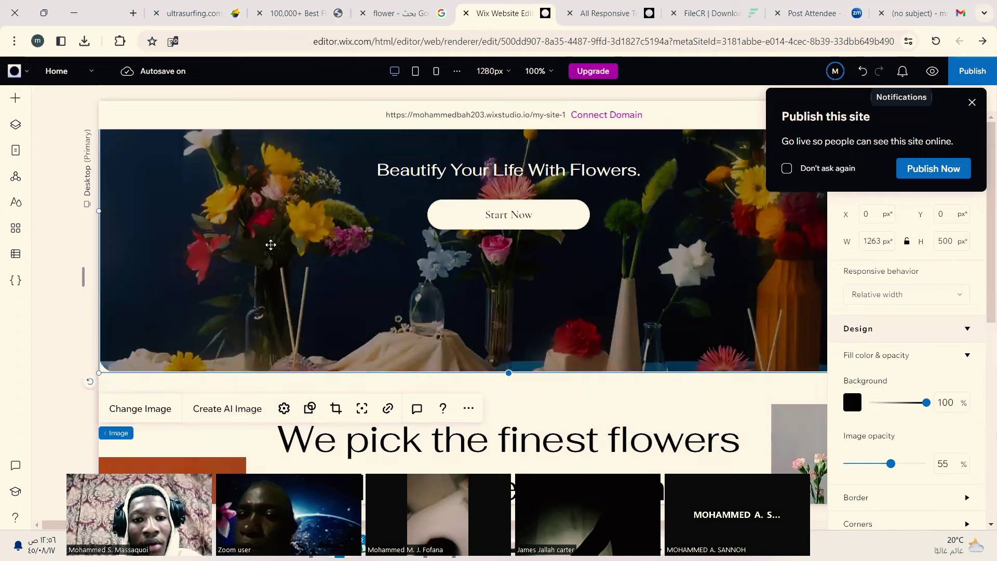
{"action": "scroll", "coordinate": [272, 239], "scroll_direction": "up", "scroll_amount": 6}
{"action": "scroll", "coordinate": [271, 238], "scroll_direction": "down", "scroll_amount": 5}
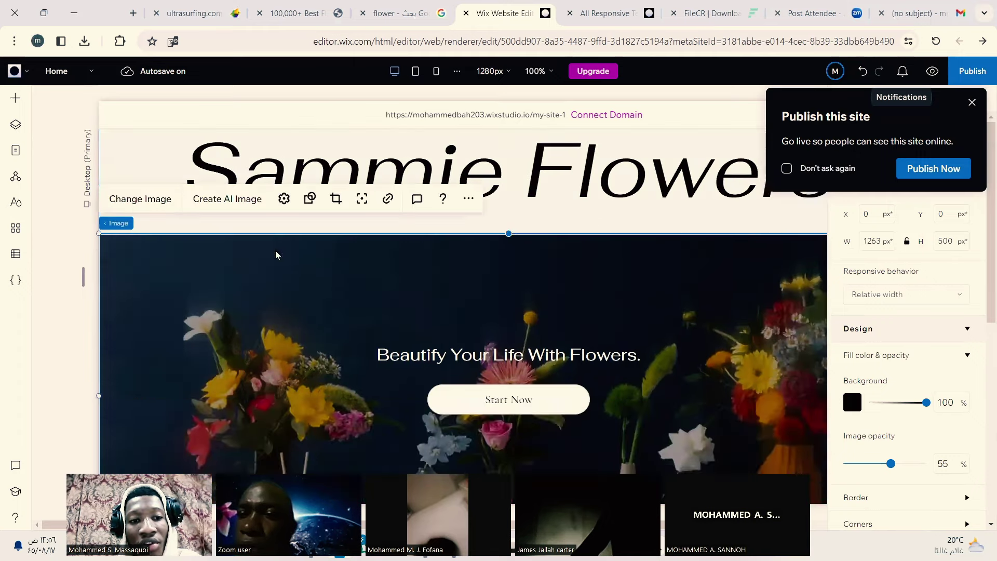
{"action": "scroll", "coordinate": [318, 212], "scroll_direction": "up", "scroll_amount": 4}
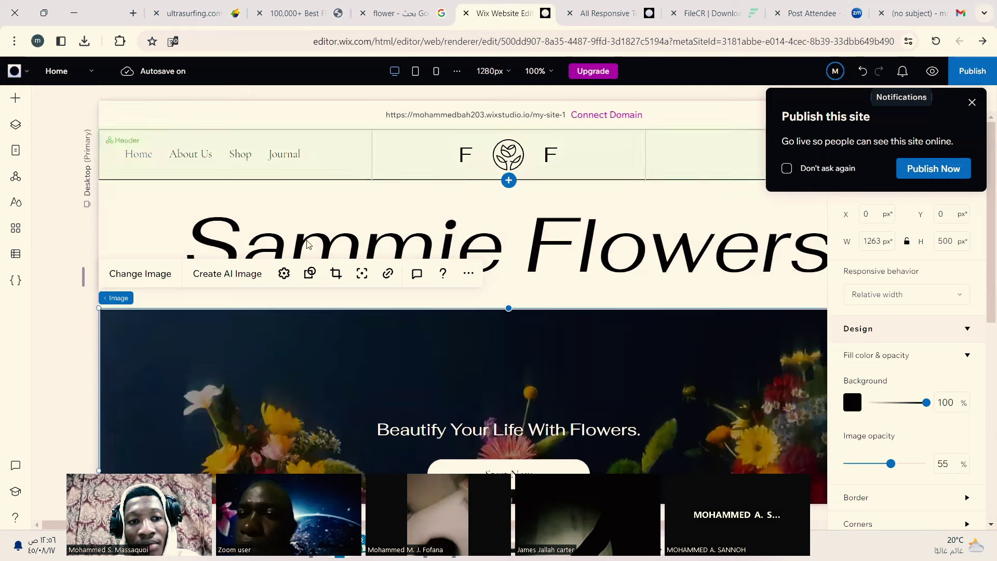
{"action": "scroll", "coordinate": [238, 287], "scroll_direction": "down", "scroll_amount": 10}
{"action": "scroll", "coordinate": [306, 353], "scroll_direction": "down", "scroll_amount": 5}
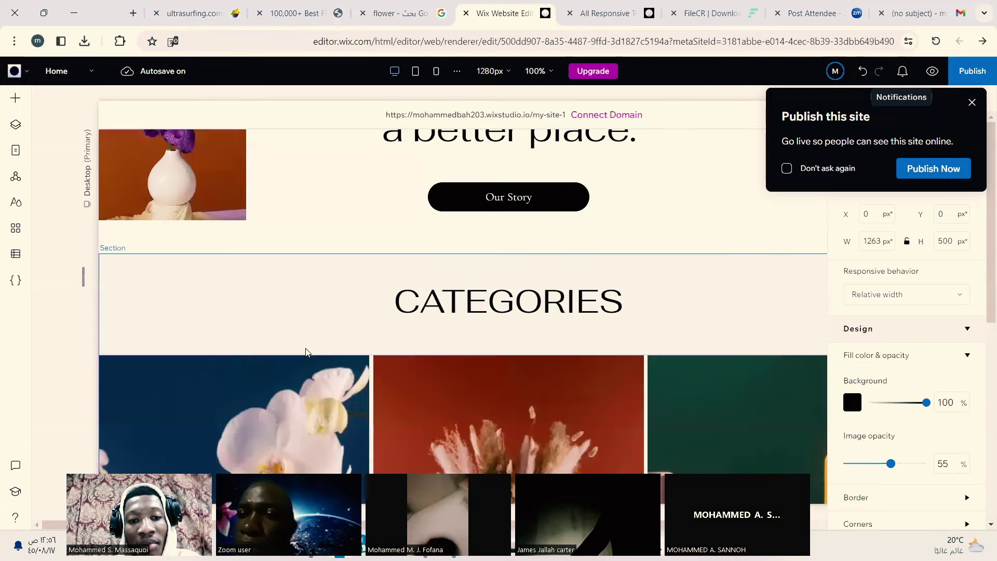
{"action": "scroll", "coordinate": [307, 351], "scroll_direction": "up", "scroll_amount": 10}
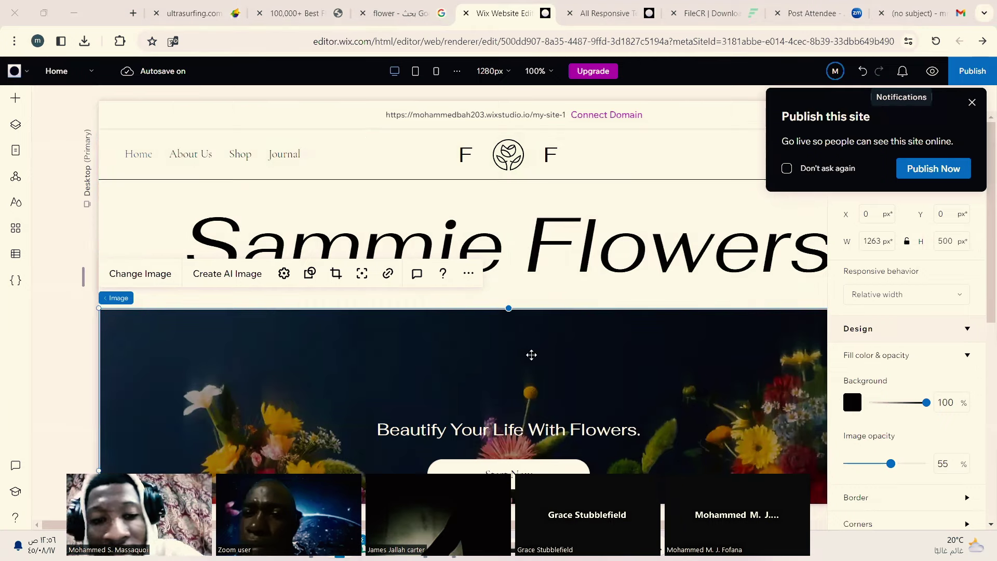
{"action": "scroll", "coordinate": [482, 248], "scroll_direction": "down", "scroll_amount": 5}
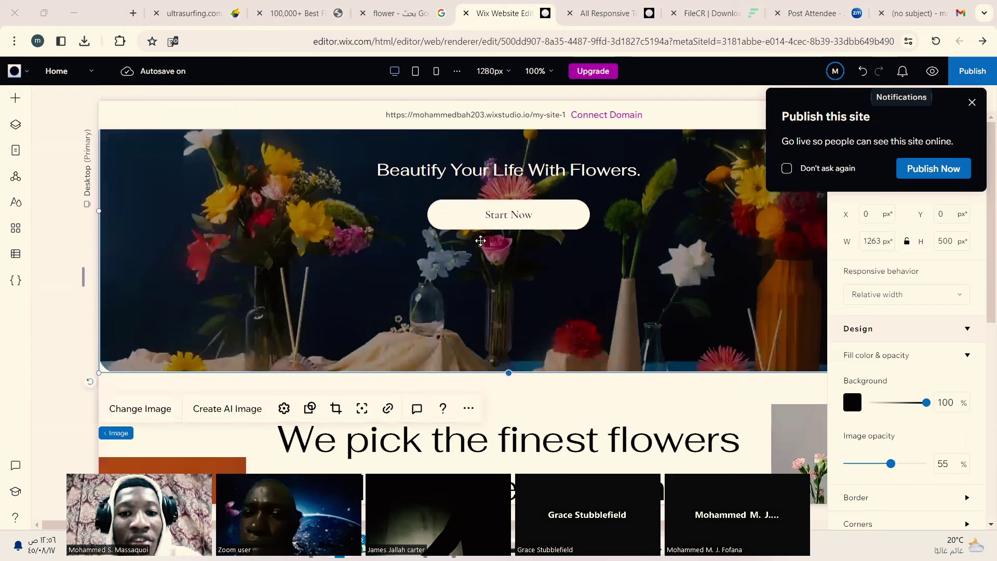
{"action": "scroll", "coordinate": [482, 247], "scroll_direction": "up", "scroll_amount": 5}
{"action": "scroll", "coordinate": [810, 375], "scroll_direction": "down", "scroll_amount": 2}
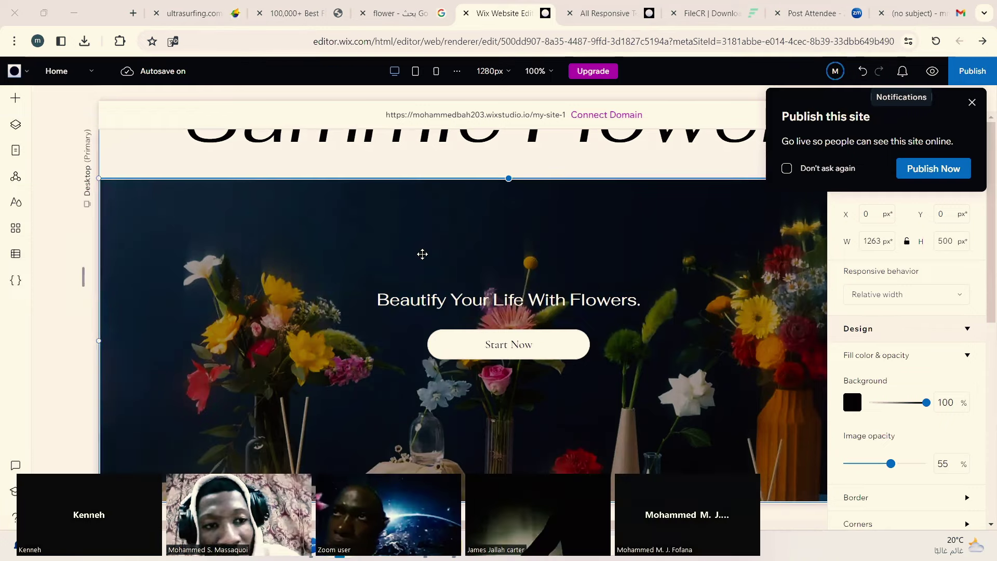
{"action": "scroll", "coordinate": [422, 254], "scroll_direction": "down", "scroll_amount": 5}
{"action": "scroll", "coordinate": [409, 245], "scroll_direction": "up", "scroll_amount": 2}
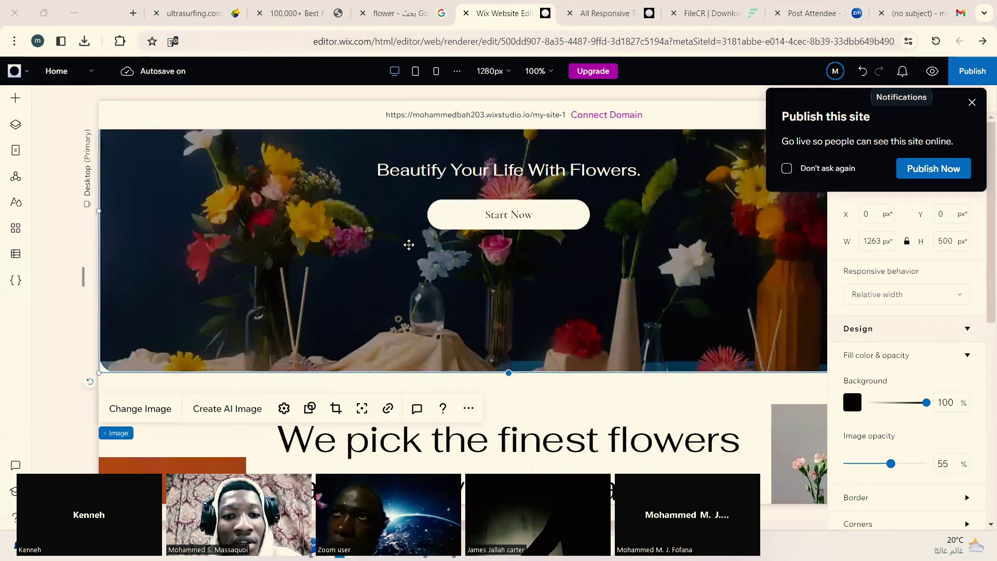
{"action": "scroll", "coordinate": [409, 245], "scroll_direction": "up", "scroll_amount": 3}
{"action": "scroll", "coordinate": [409, 245], "scroll_direction": "down", "scroll_amount": 3}
{"action": "scroll", "coordinate": [273, 184], "scroll_direction": "up", "scroll_amount": 2}
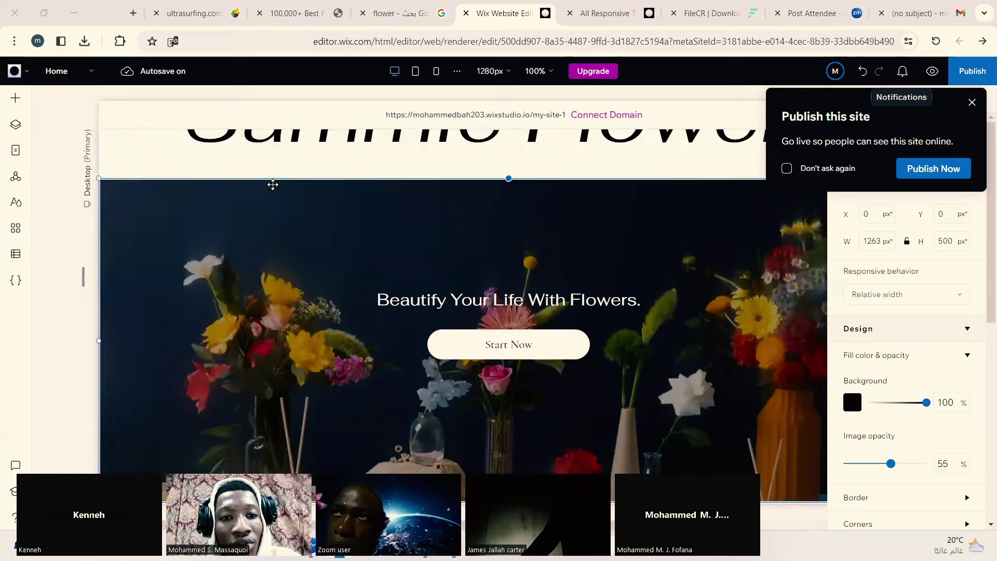
{"action": "scroll", "coordinate": [274, 185], "scroll_direction": "down", "scroll_amount": 2}
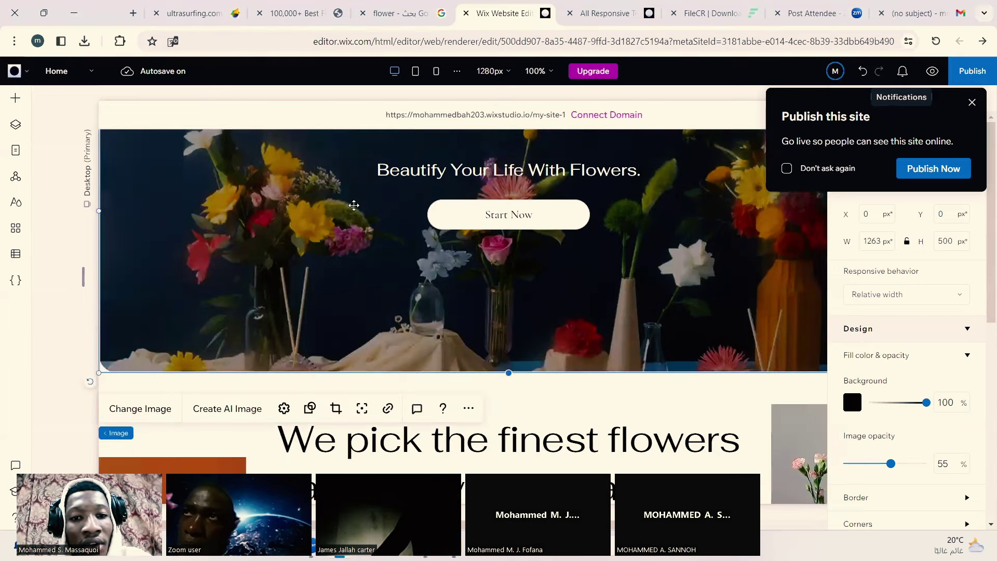
{"action": "scroll", "coordinate": [353, 205], "scroll_direction": "up", "scroll_amount": 4}
{"action": "scroll", "coordinate": [307, 201], "scroll_direction": "down", "scroll_amount": 4}
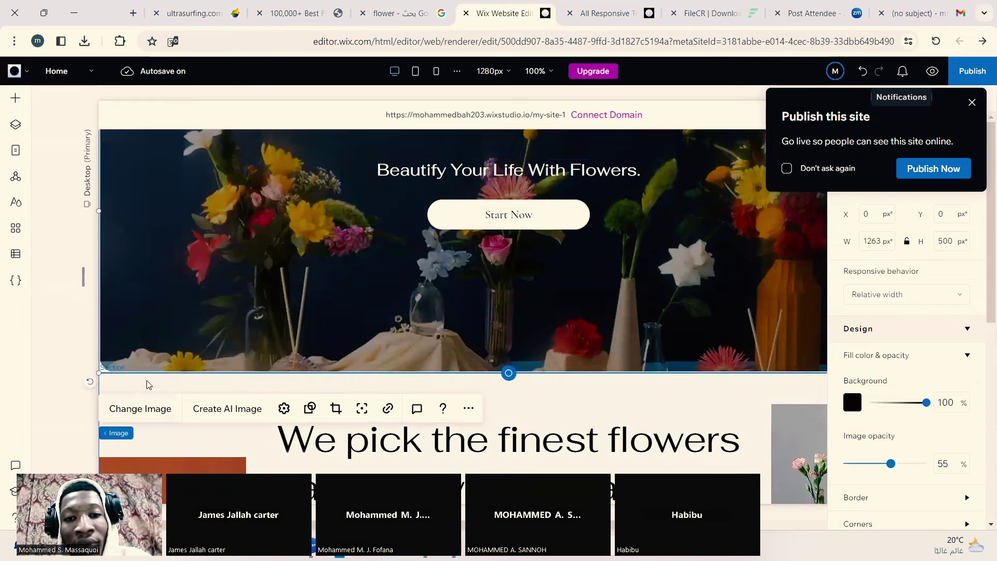
{"action": "left_click", "coordinate": [155, 411]}
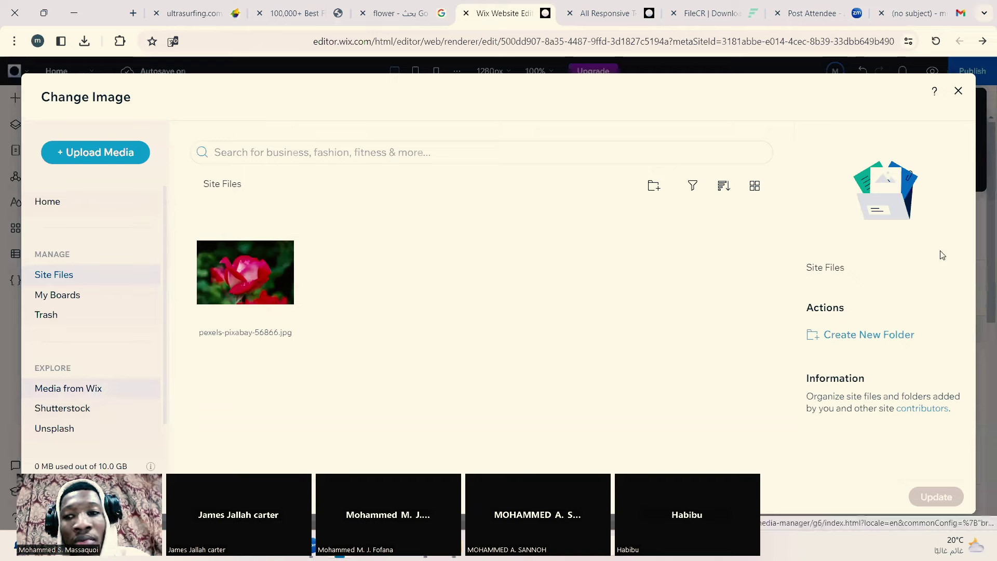
{"action": "left_click", "coordinate": [959, 91]}
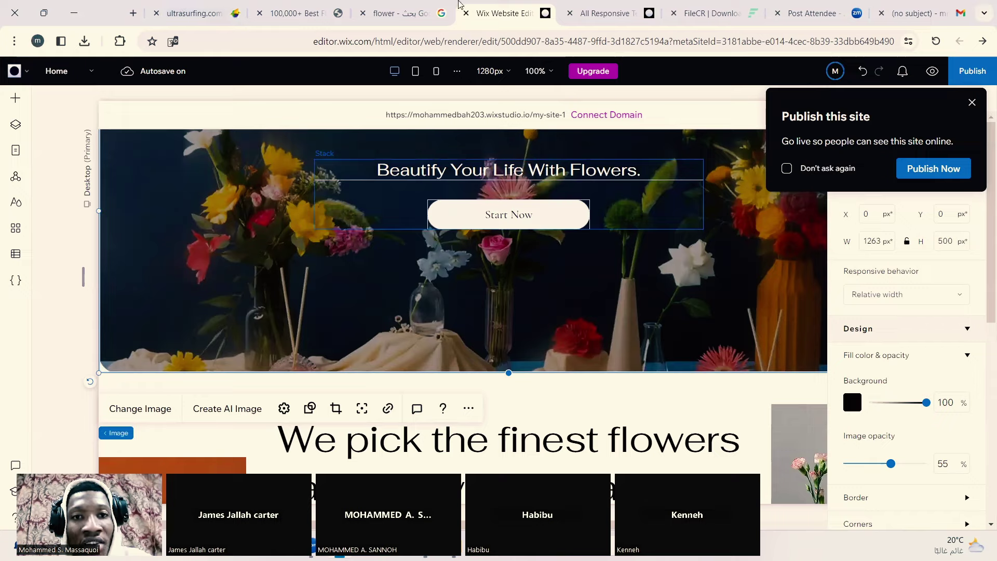
Step: Switch to the Google tab and return to a blank new tab
{"action": "left_click", "coordinate": [416, 4]}
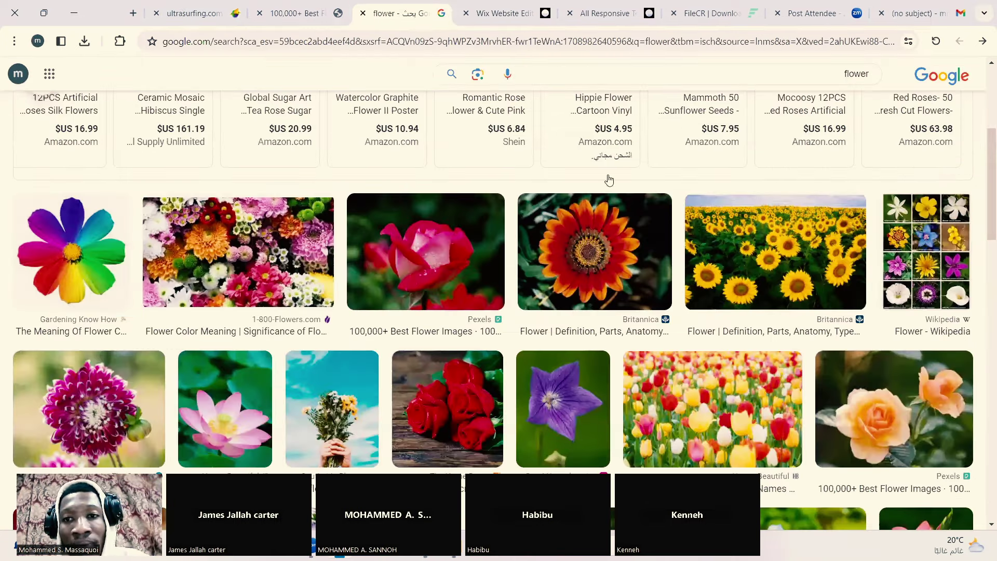
{"action": "left_click", "coordinate": [982, 41]}
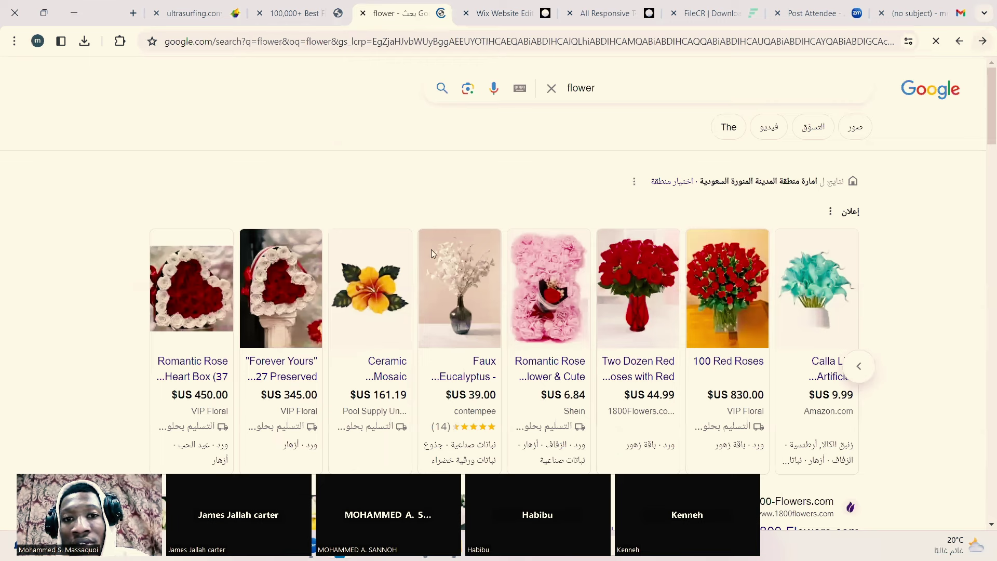
{"action": "left_click", "coordinate": [713, 41]}
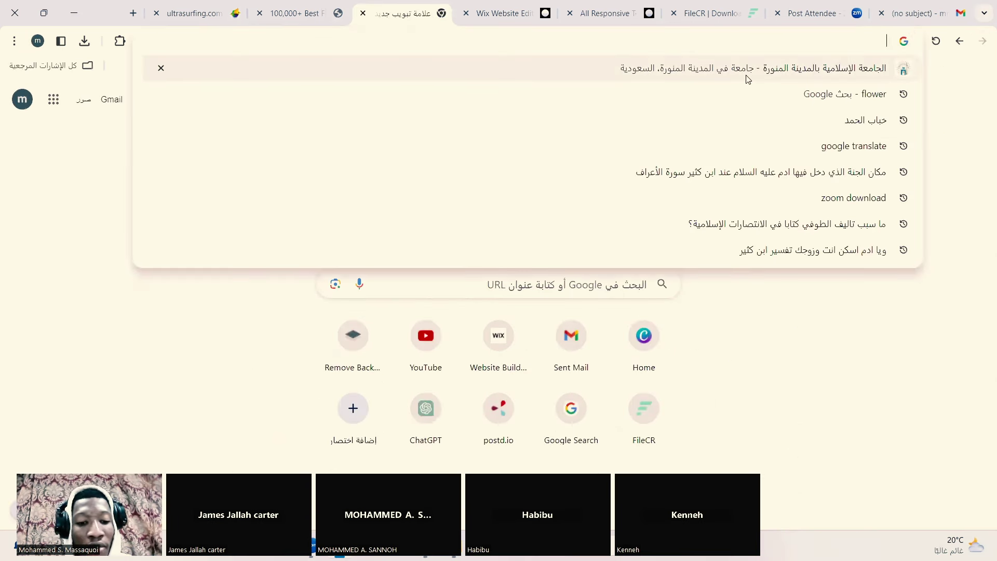
Step: Search the web for 'free images for website' and look over the results
{"action": "type", "text": "Frre"}
{"action": "key", "text": "BackSpace"}
{"action": "key", "text": "BackSpace"}
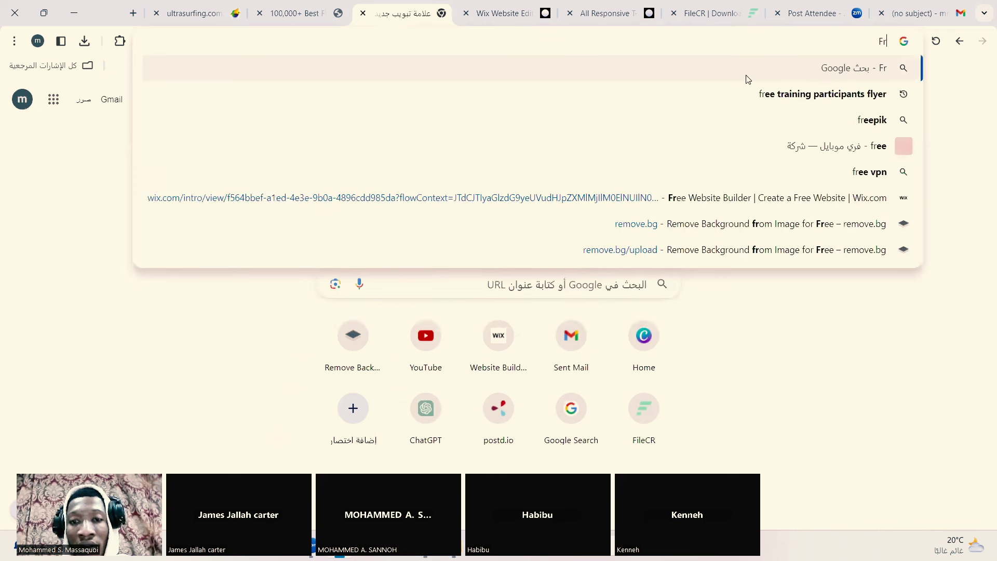
{"action": "type", "text": "ee we"}
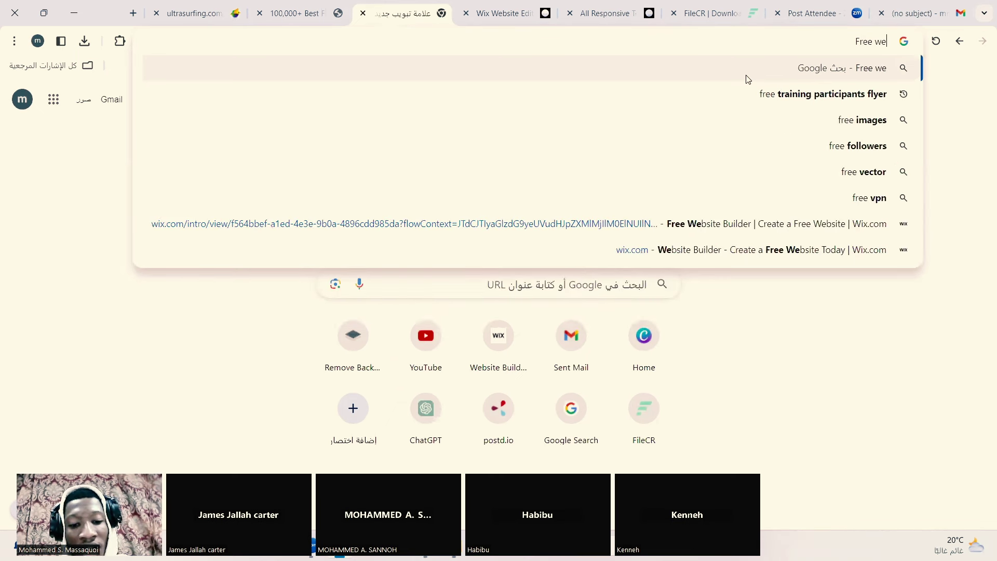
{"action": "type", "text": "bsiye"}
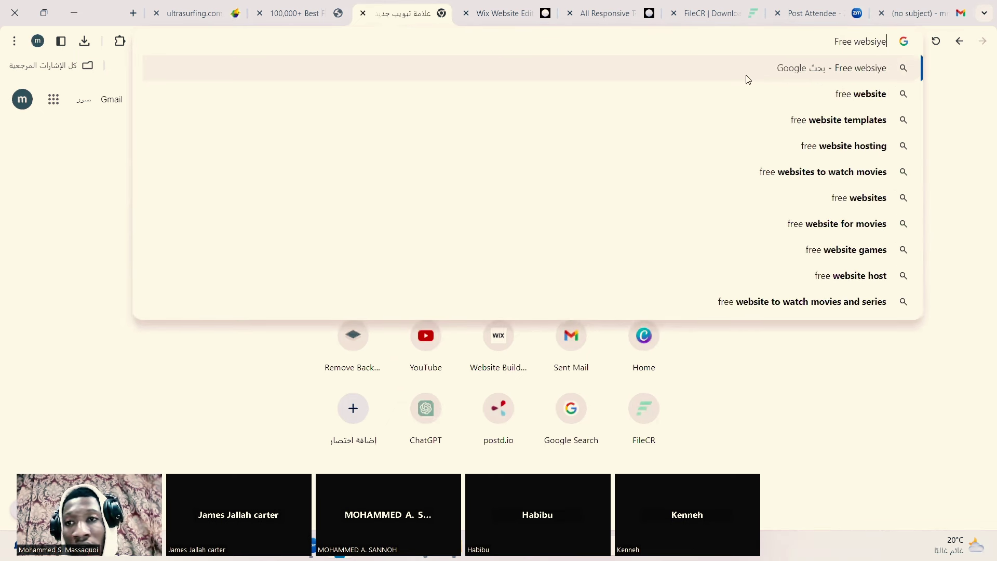
{"action": "key", "text": "BackSpace"}
{"action": "key", "text": "BackSpace"}
{"action": "key", "text": "BackSpace"}
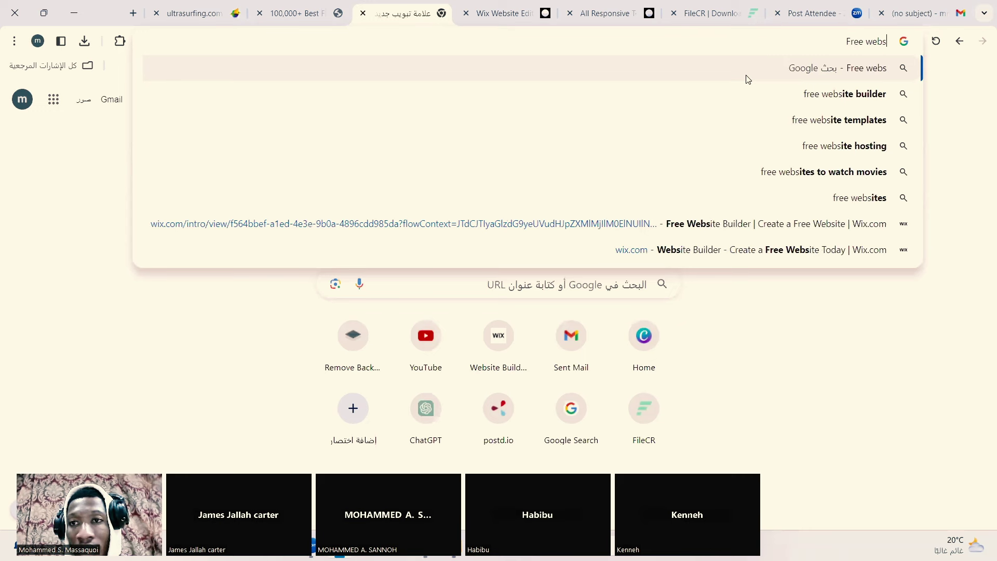
{"action": "key", "text": "BackSpace"}
{"action": "key", "text": "BackSpace"}
{"action": "key", "text": "BackSpace"}
{"action": "key", "text": "BackSpace"}
{"action": "key", "text": "BackSpace"}
{"action": "key", "text": "BackSpace"}
{"action": "key", "text": "BackSpace"}
{"action": "key", "text": "BackSpace"}
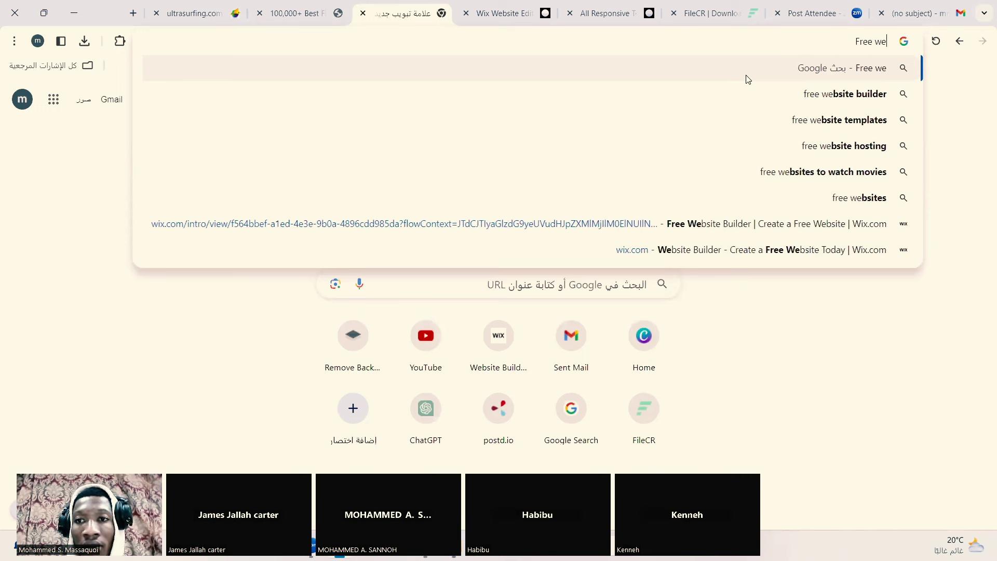
{"action": "key", "text": "BackSpace"}
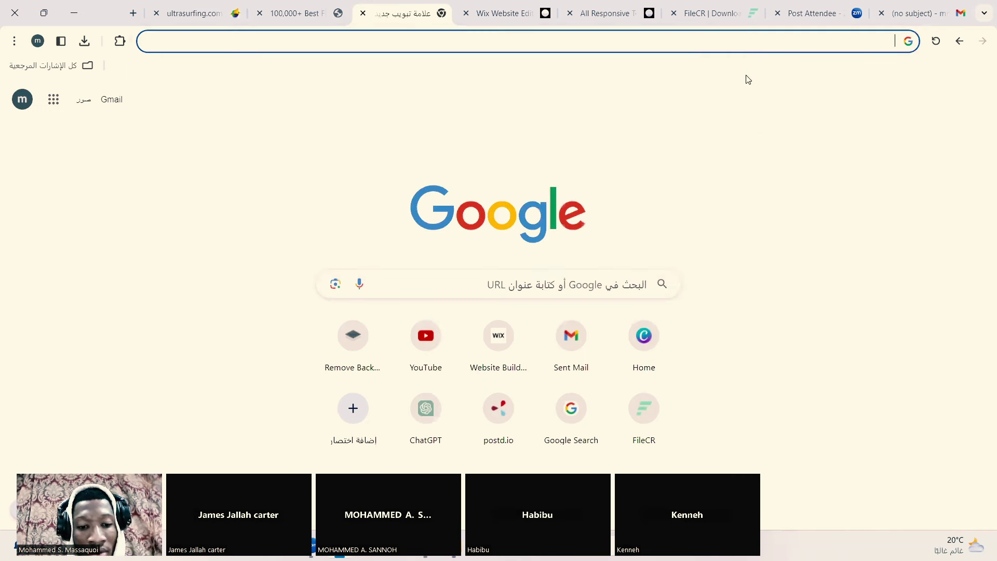
{"action": "type", "text": "free image"}
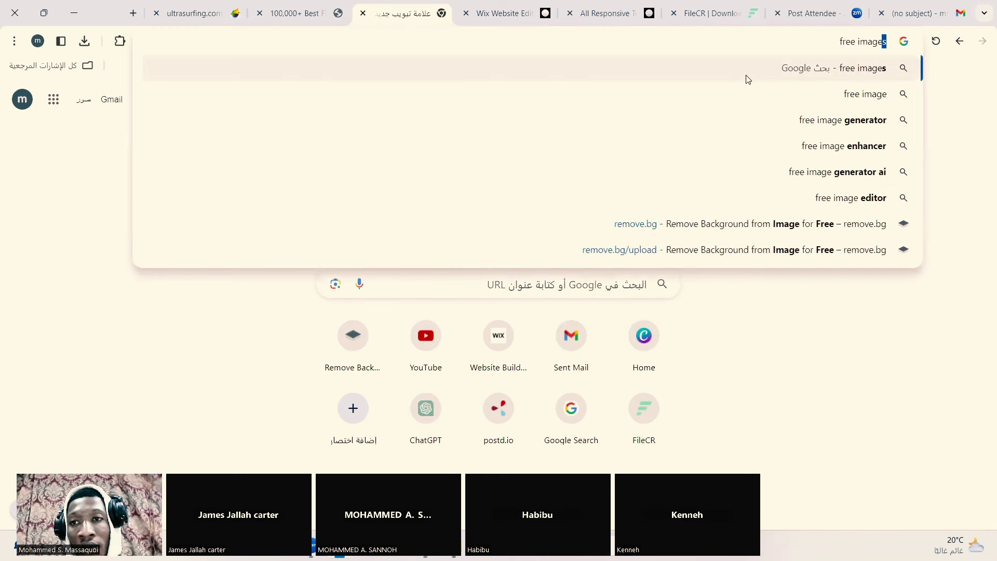
{"action": "type", "text": "s fo"}
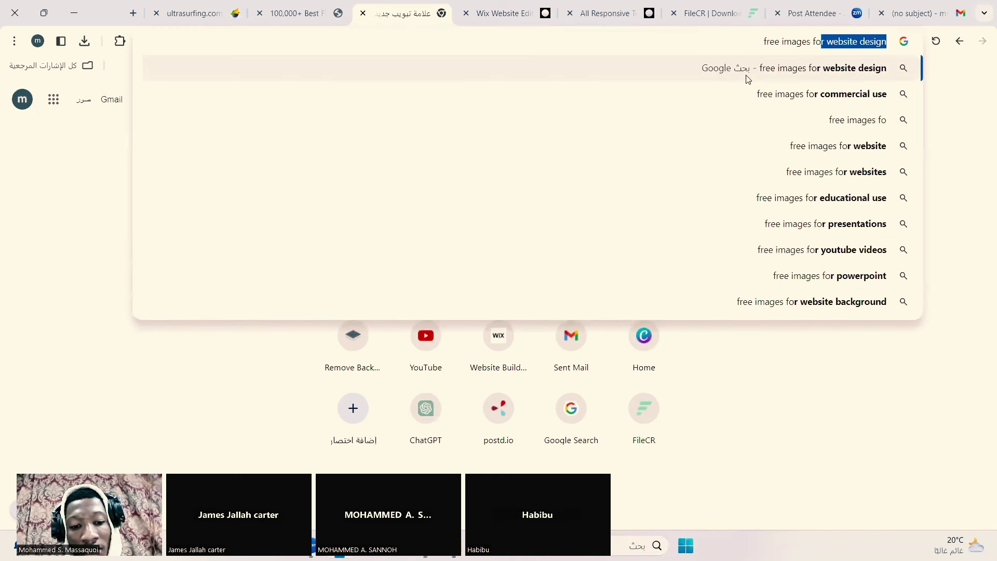
{"action": "type", "text": "r websigte"}
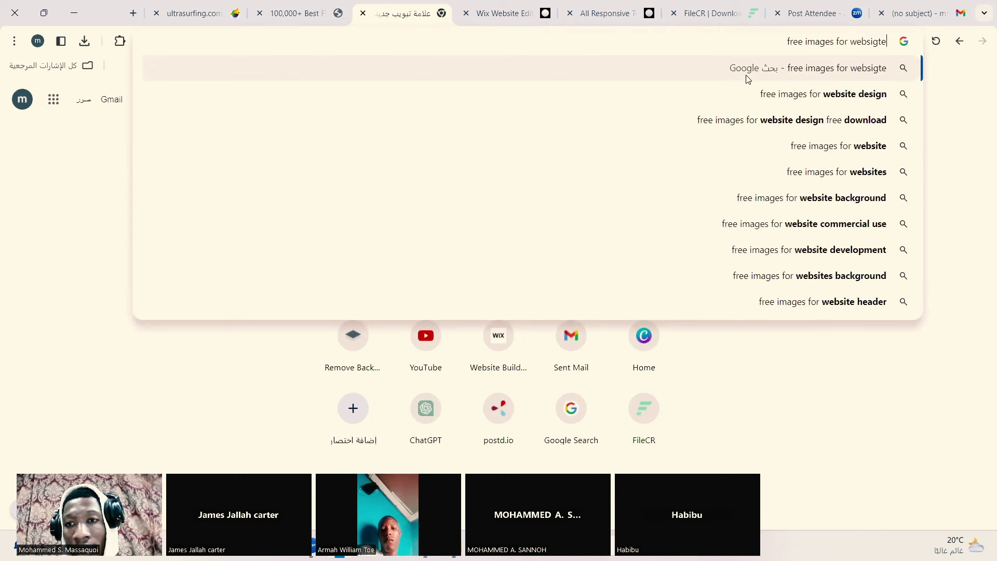
{"action": "key", "text": "Return"}
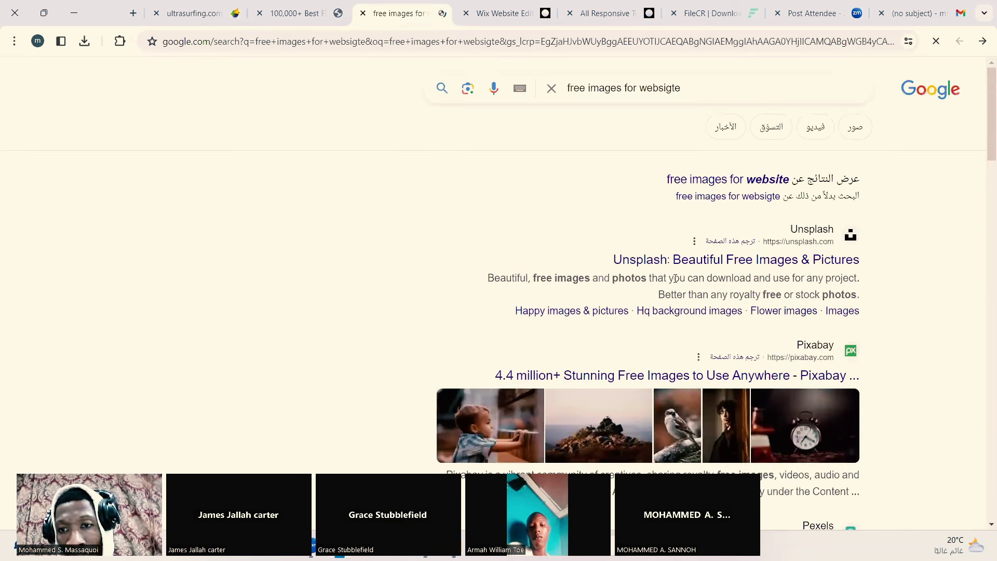
{"action": "scroll", "coordinate": [675, 279], "scroll_direction": "down", "scroll_amount": 1}
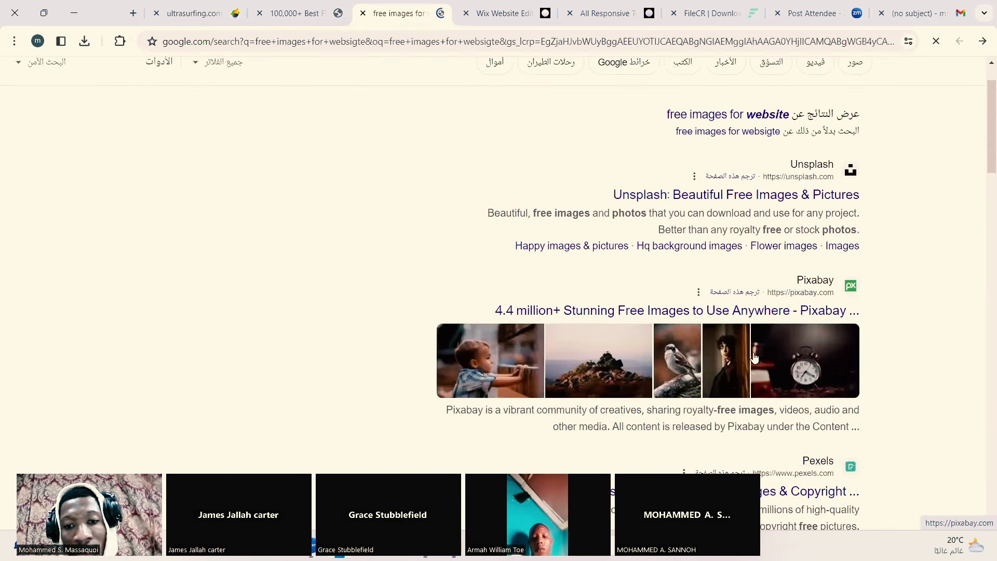
{"action": "scroll", "coordinate": [773, 282], "scroll_direction": "up", "scroll_amount": 1}
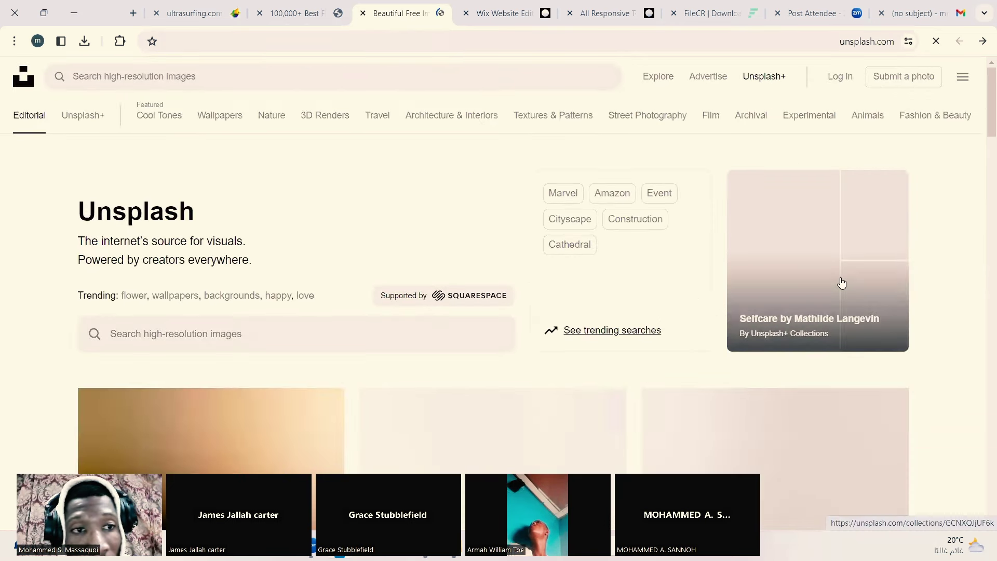
Step: Search Unsplash for 'Flower'
{"action": "scroll", "coordinate": [608, 385], "scroll_direction": "down", "scroll_amount": 3}
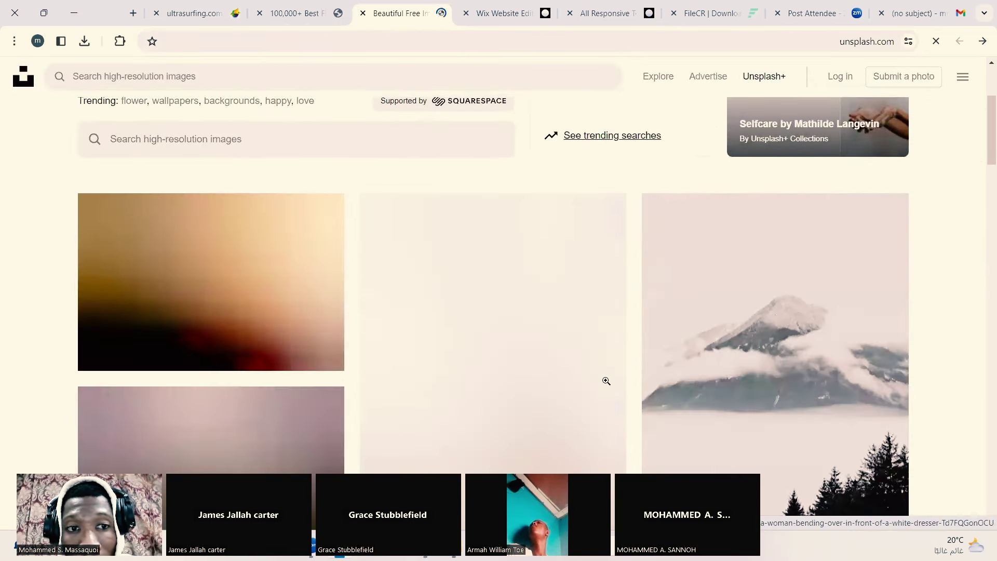
{"action": "scroll", "coordinate": [605, 382], "scroll_direction": "down", "scroll_amount": 1}
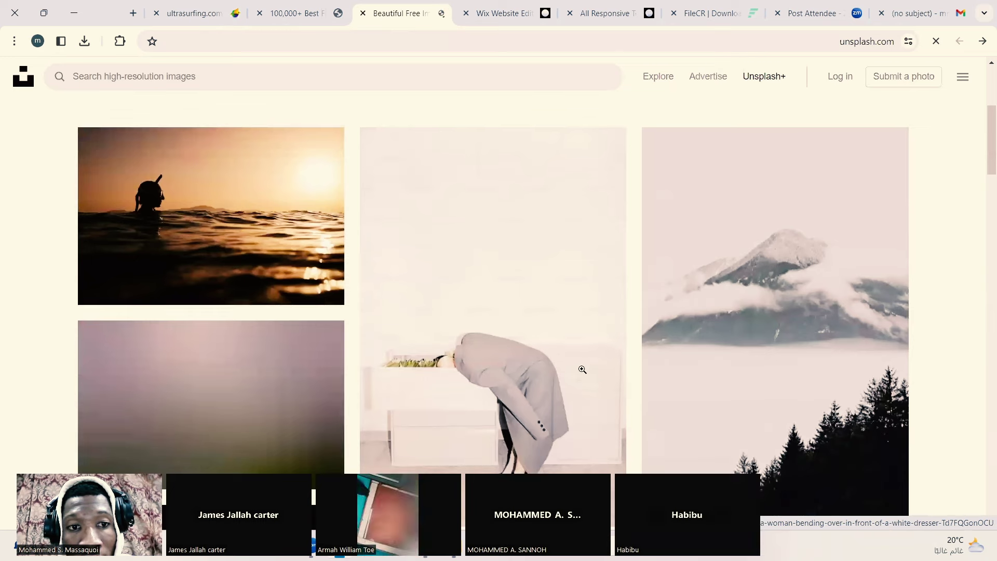
{"action": "scroll", "coordinate": [339, 232], "scroll_direction": "down", "scroll_amount": 1}
{"action": "scroll", "coordinate": [429, 296], "scroll_direction": "down", "scroll_amount": 4}
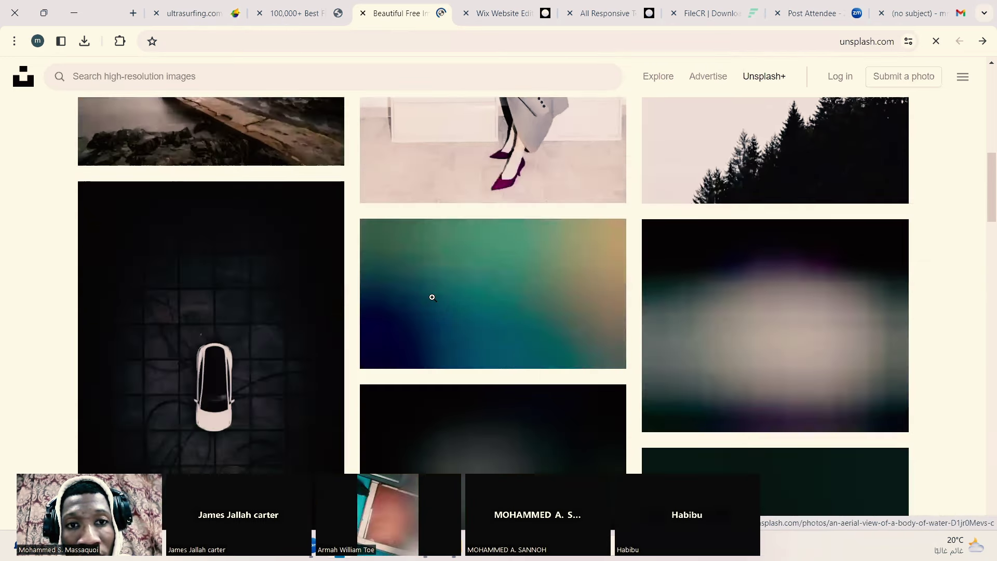
{"action": "scroll", "coordinate": [432, 296], "scroll_direction": "up", "scroll_amount": 6}
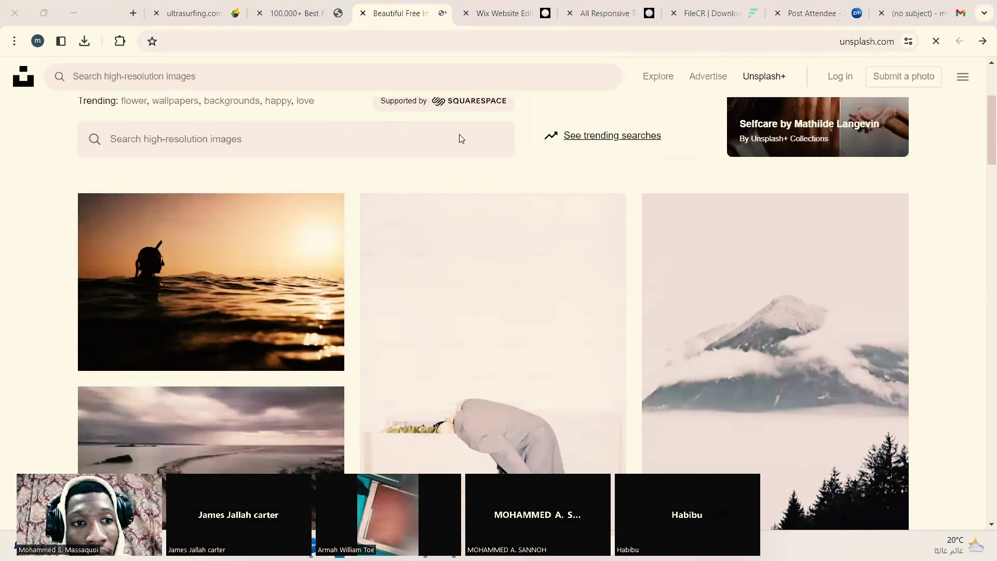
{"action": "scroll", "coordinate": [460, 138], "scroll_direction": "up", "scroll_amount": 3}
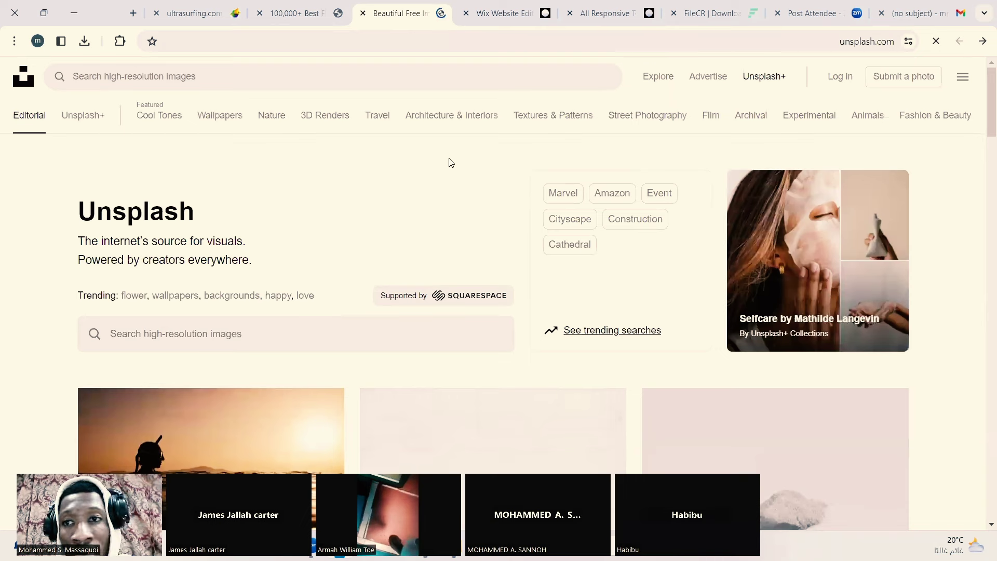
{"action": "left_click", "coordinate": [260, 83]}
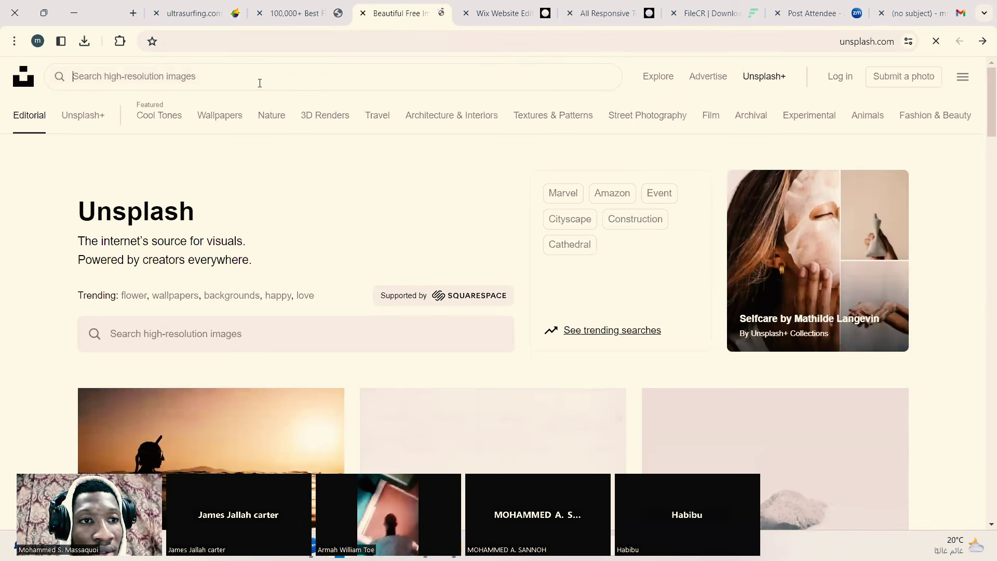
{"action": "type", "text": "F"}
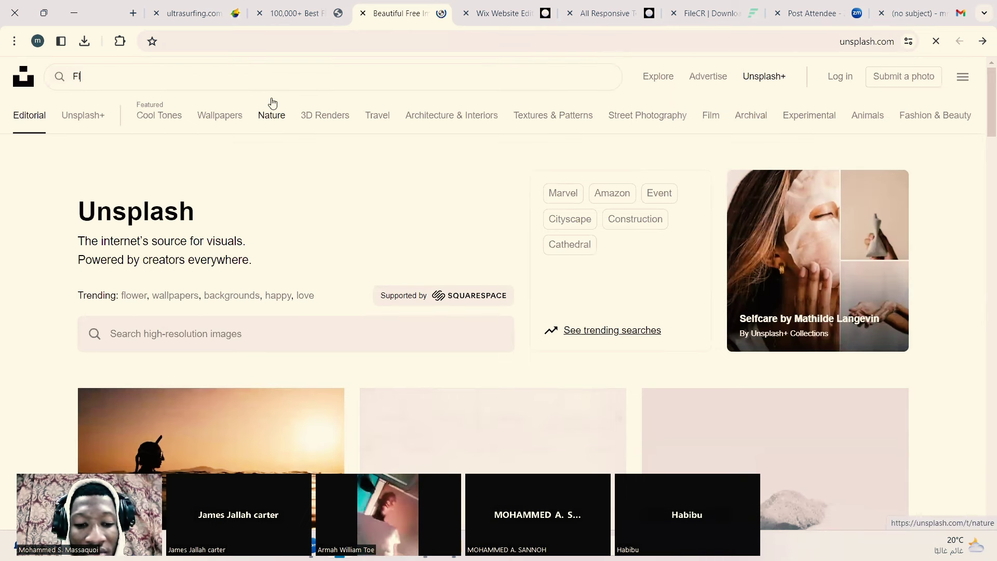
{"action": "type", "text": "lower"}
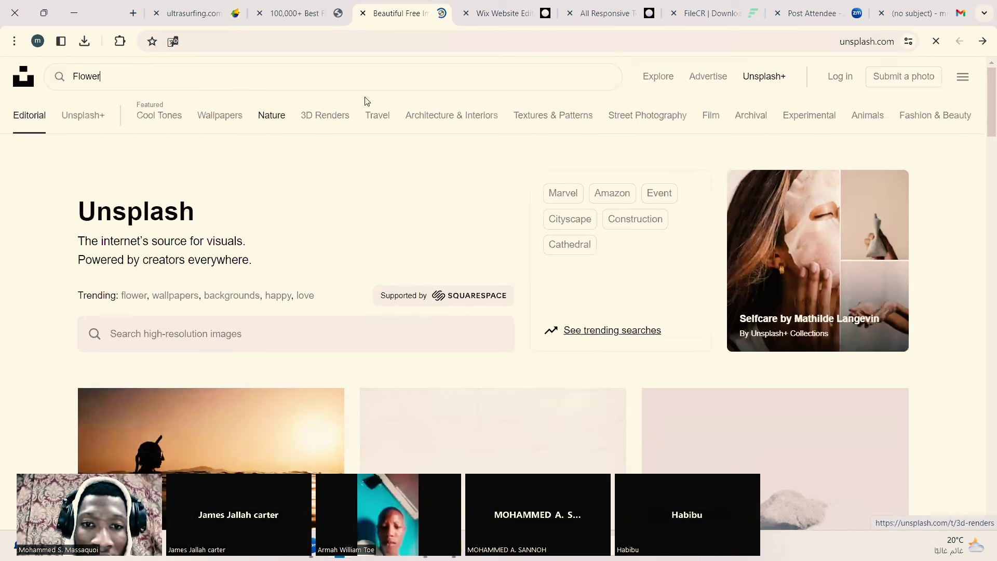
{"action": "key", "text": "Return"}
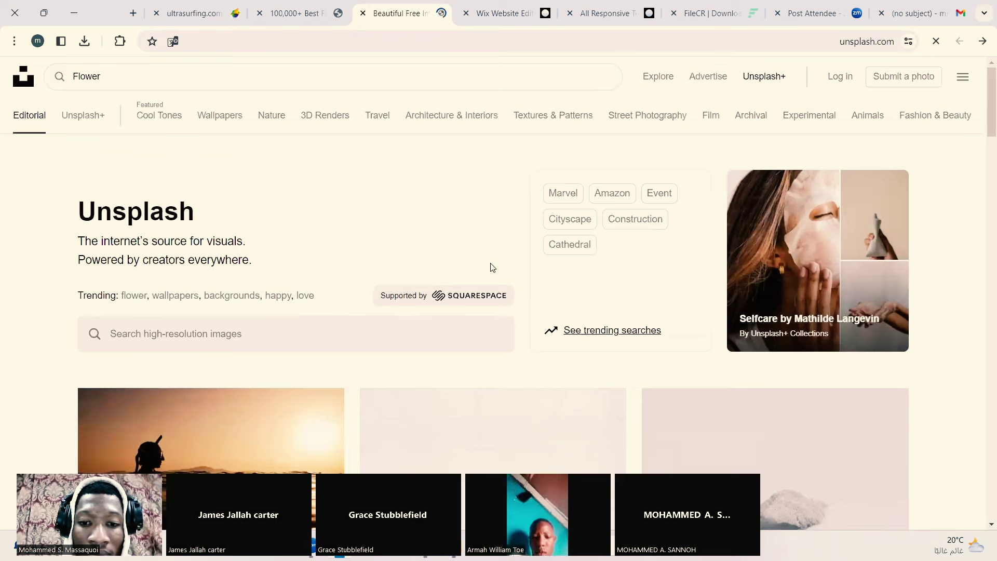
Step: Browse the Flower photo results, including the white daisy and purple blooms
{"action": "scroll", "coordinate": [491, 266], "scroll_direction": "down", "scroll_amount": 1}
{"action": "scroll", "coordinate": [491, 264], "scroll_direction": "down", "scroll_amount": 3}
{"action": "scroll", "coordinate": [486, 257], "scroll_direction": "up", "scroll_amount": 4}
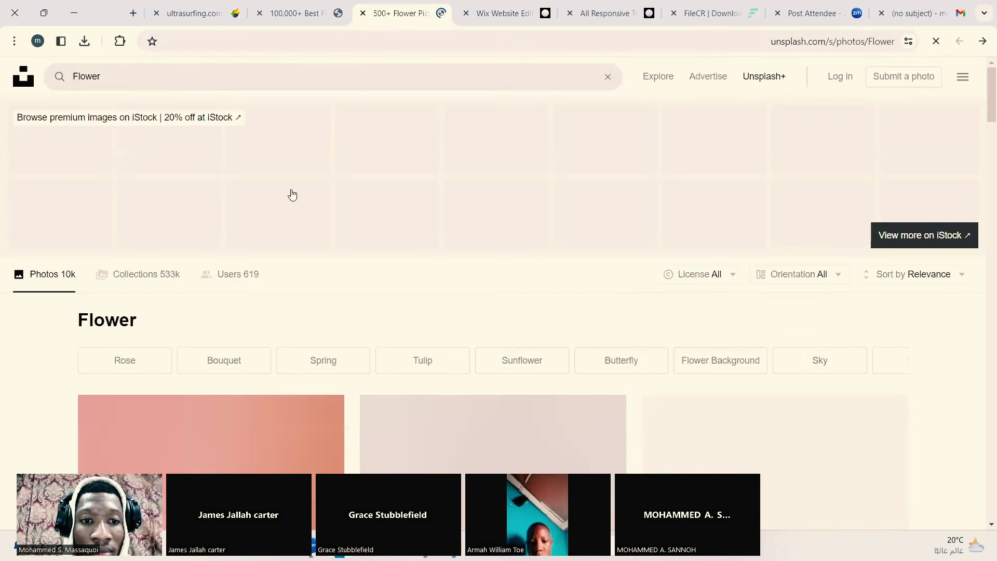
{"action": "scroll", "coordinate": [355, 274], "scroll_direction": "down", "scroll_amount": 8}
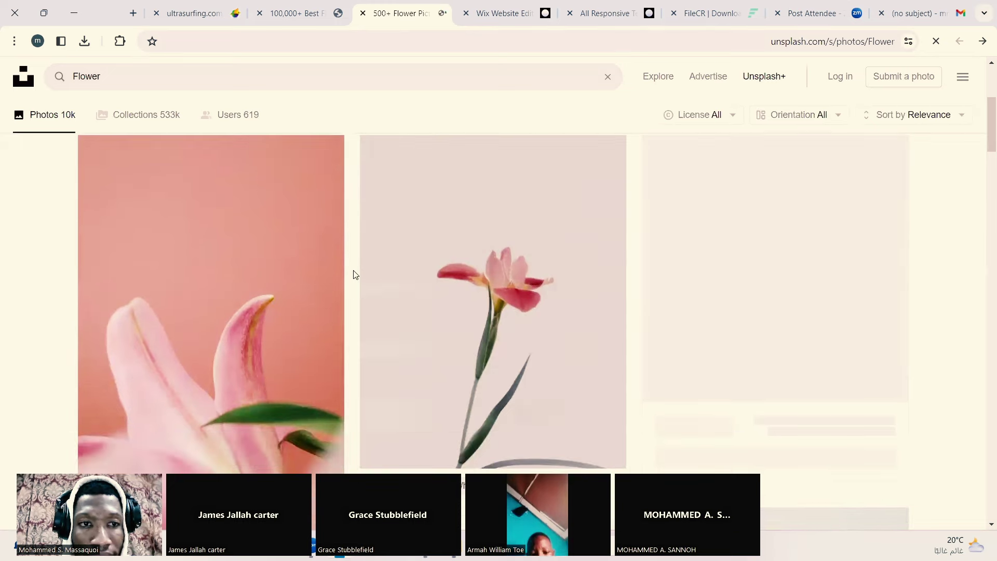
{"action": "scroll", "coordinate": [355, 273], "scroll_direction": "down", "scroll_amount": 6}
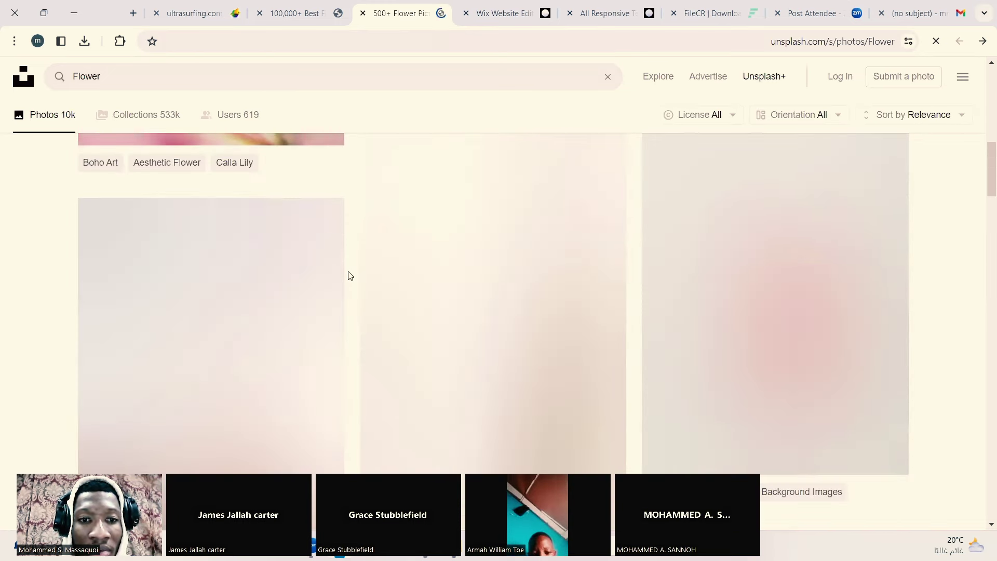
{"action": "scroll", "coordinate": [351, 269], "scroll_direction": "up", "scroll_amount": 2}
{"action": "scroll", "coordinate": [352, 271], "scroll_direction": "down", "scroll_amount": 10}
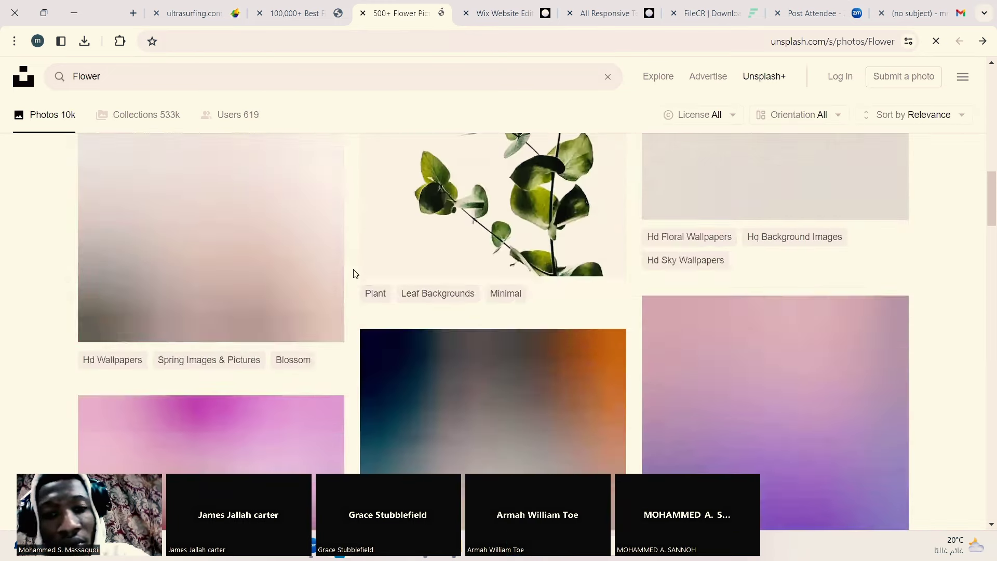
{"action": "scroll", "coordinate": [351, 271], "scroll_direction": "up", "scroll_amount": 3}
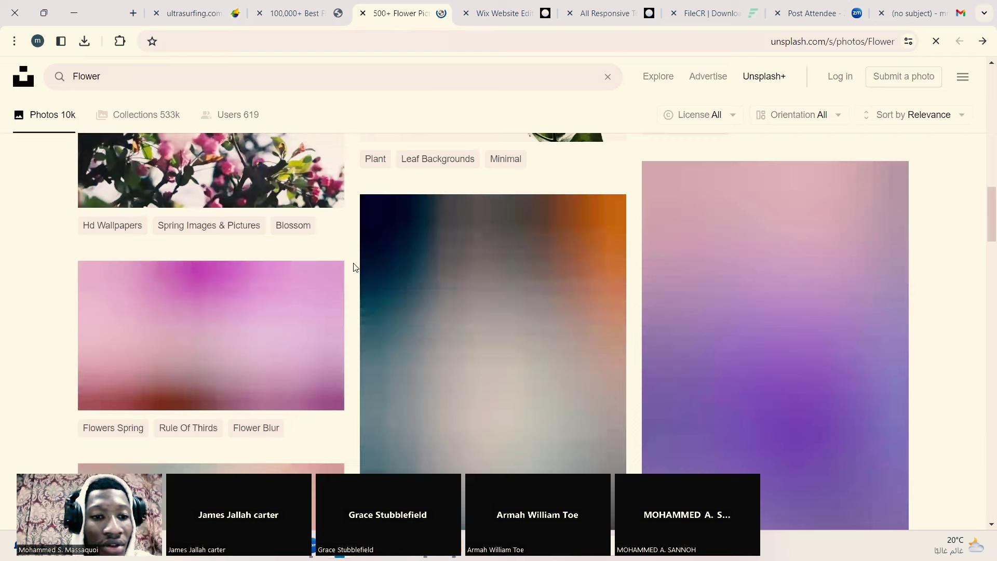
{"action": "scroll", "coordinate": [217, 268], "scroll_direction": "down", "scroll_amount": 1}
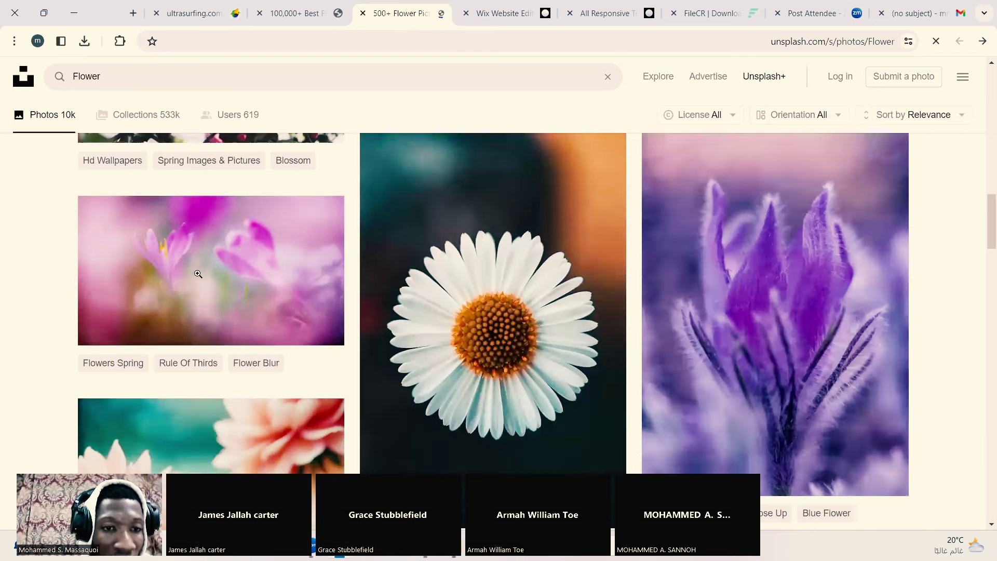
Step: Save the purple flowers photo's link to the computer
{"action": "right_click", "coordinate": [200, 273]}
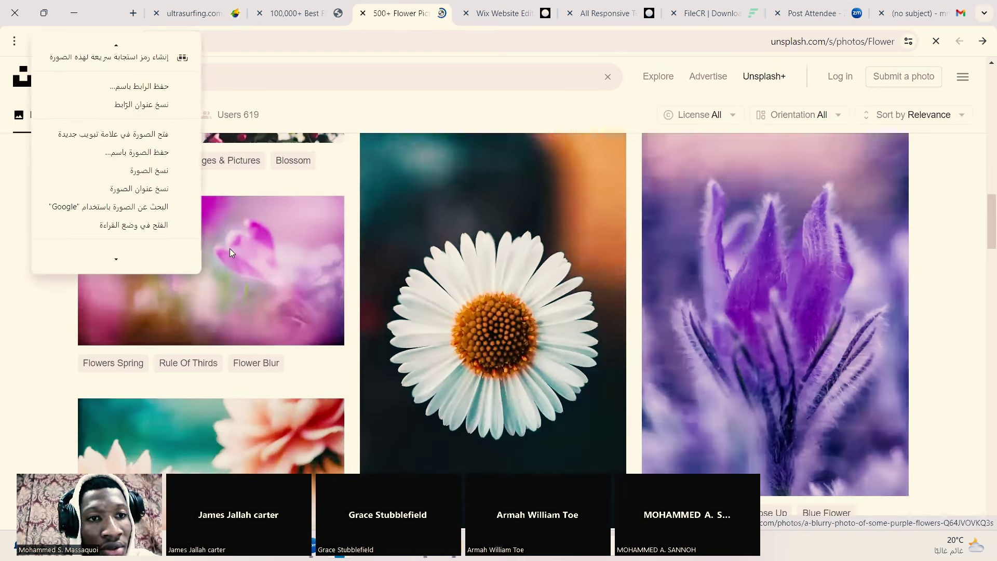
{"action": "left_click", "coordinate": [243, 271]}
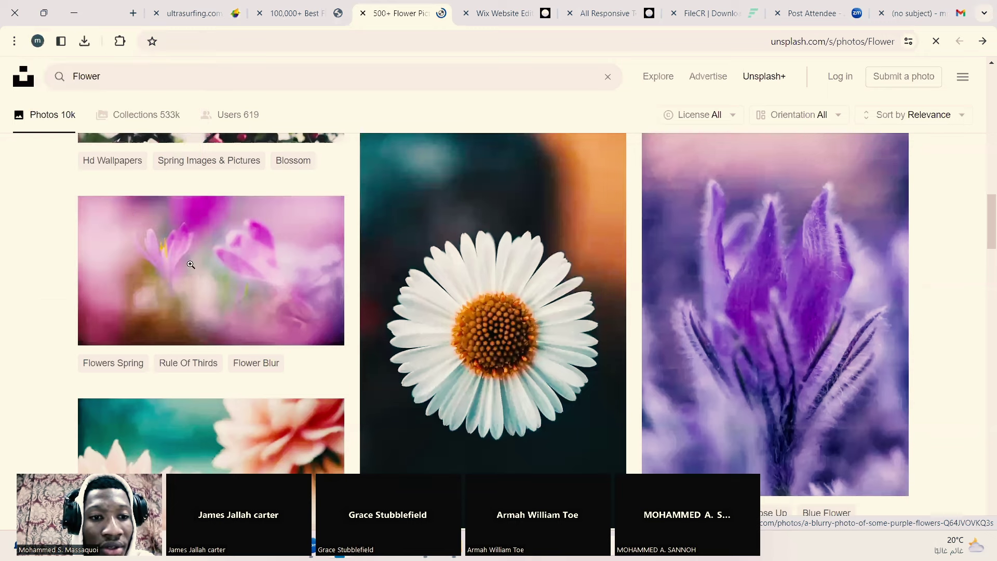
{"action": "right_click", "coordinate": [263, 282]}
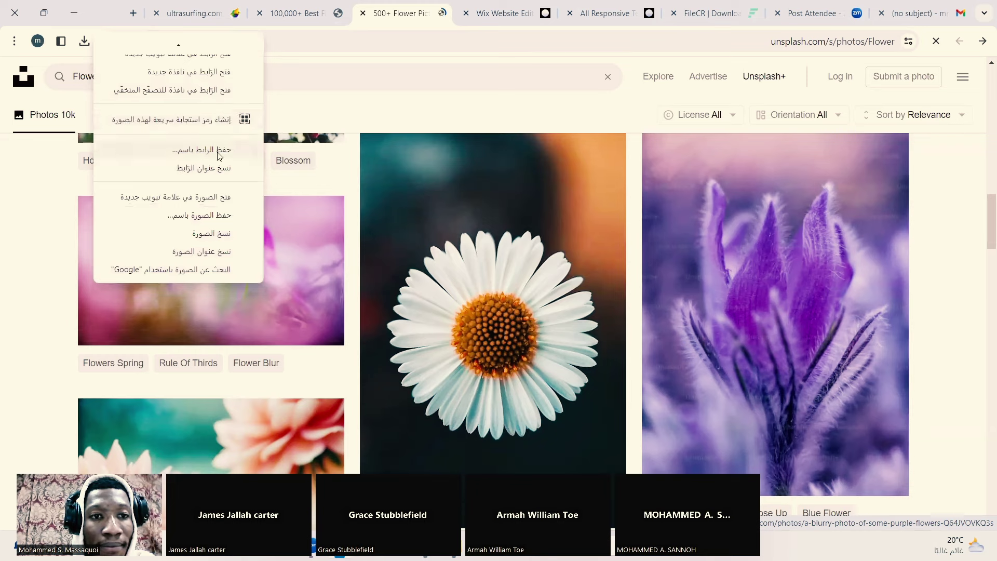
{"action": "left_click", "coordinate": [219, 155]}
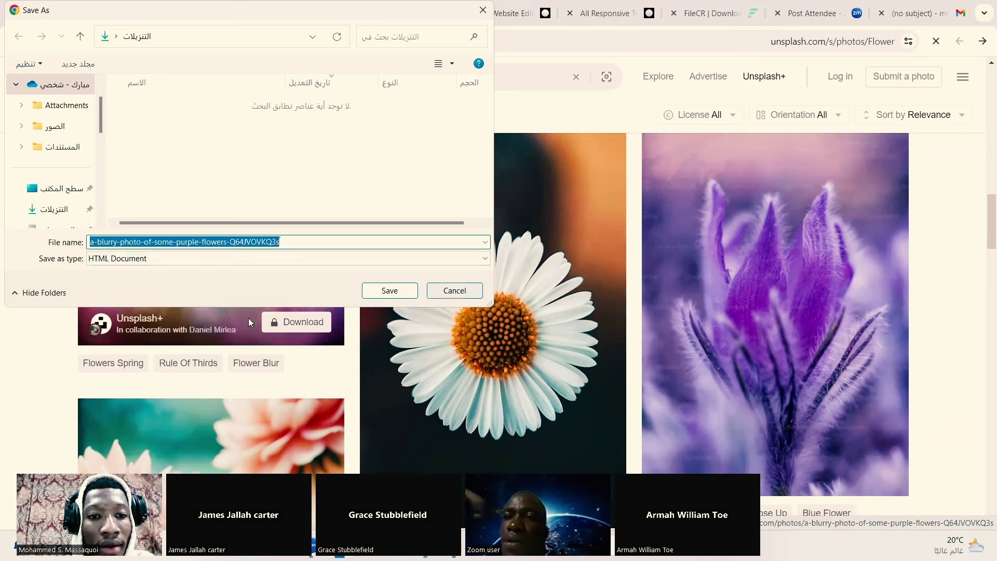
{"action": "left_click", "coordinate": [415, 297]}
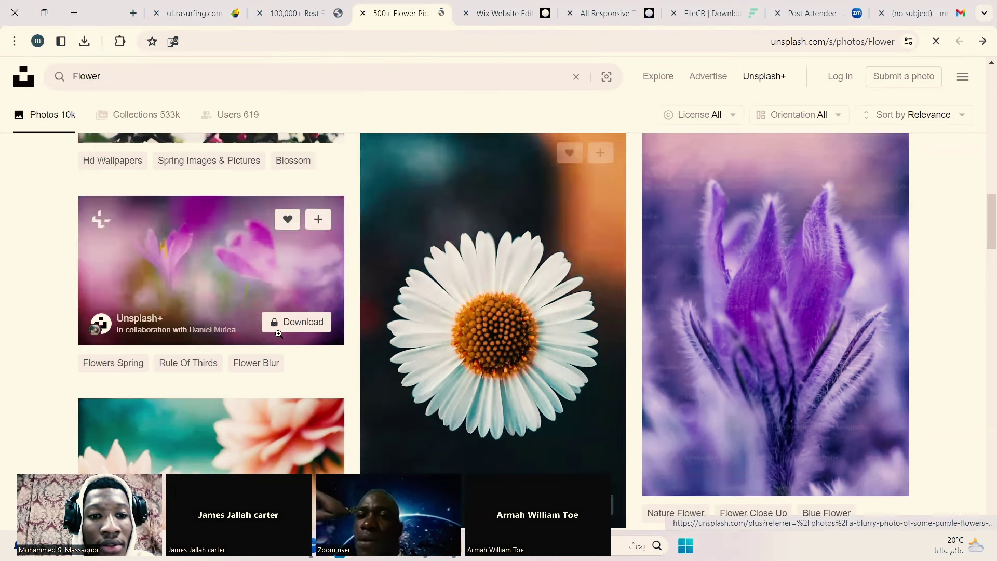
Step: Try downloading the purple flowers photo, which leads to the paid Unsplash+ page
{"action": "left_click", "coordinate": [307, 326]}
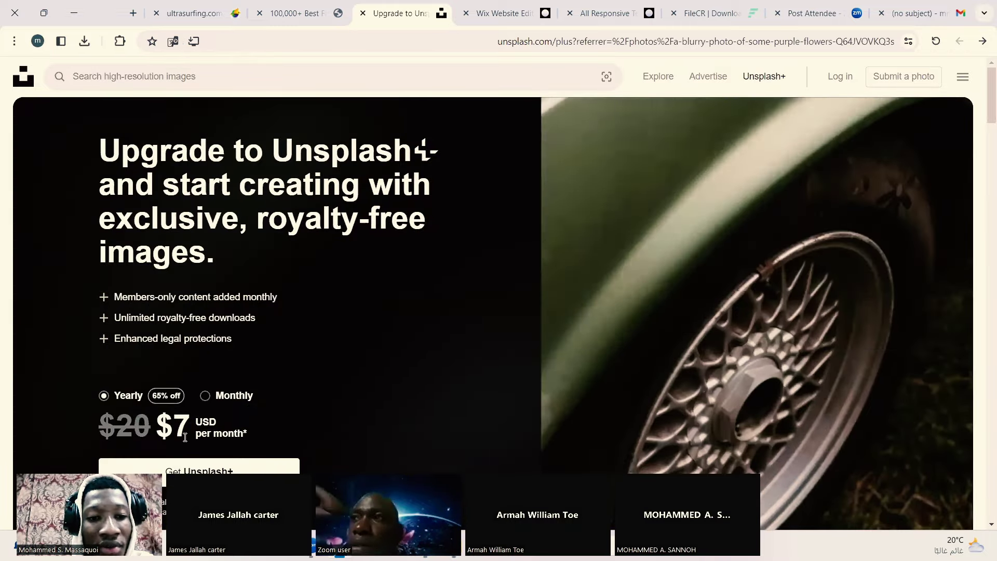
{"action": "scroll", "coordinate": [387, 384], "scroll_direction": "down", "scroll_amount": 5}
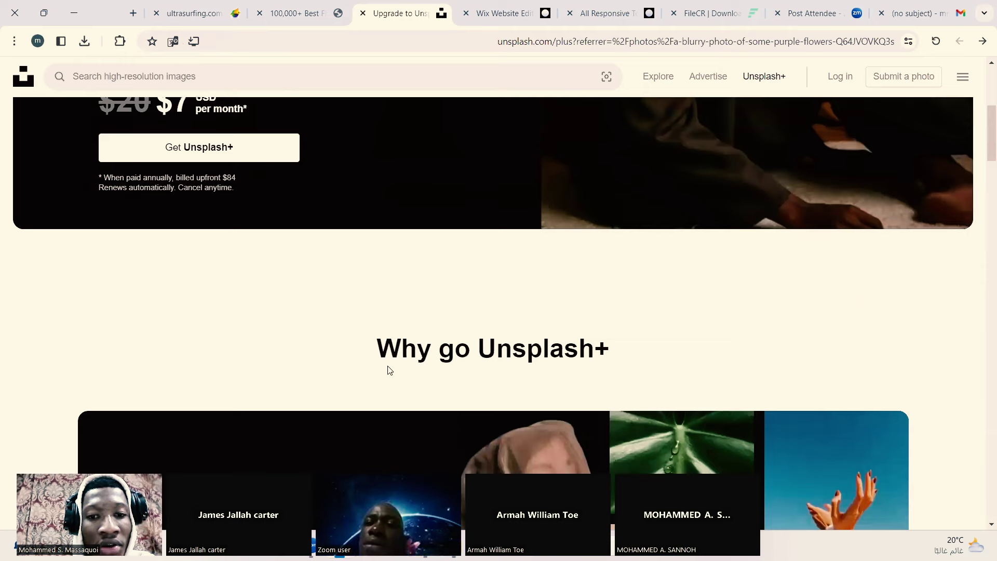
{"action": "scroll", "coordinate": [387, 369], "scroll_direction": "down", "scroll_amount": 5}
{"action": "key", "text": "Home"}
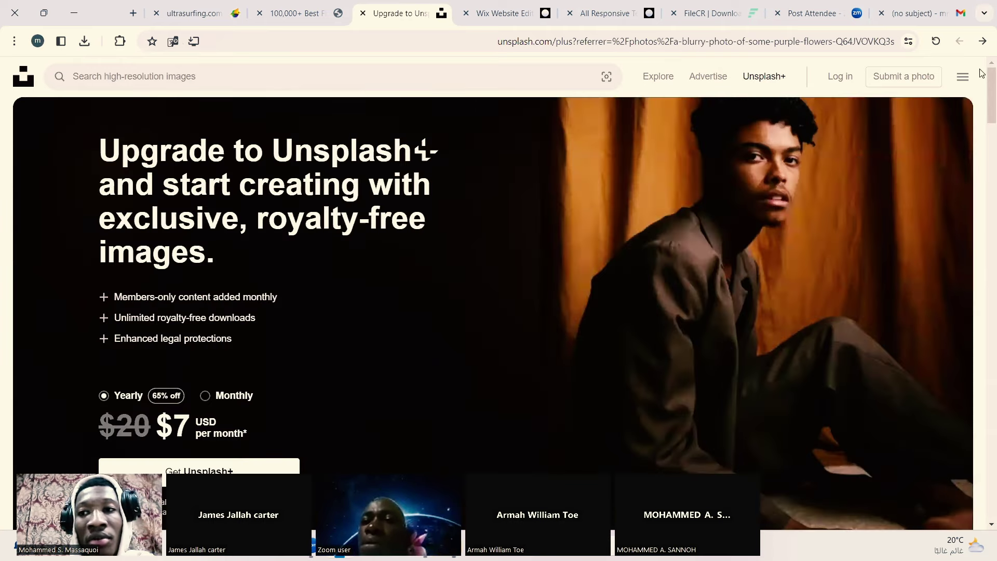
Step: Go back three pages to the Google results for free website images
{"action": "left_click", "coordinate": [980, 45]}
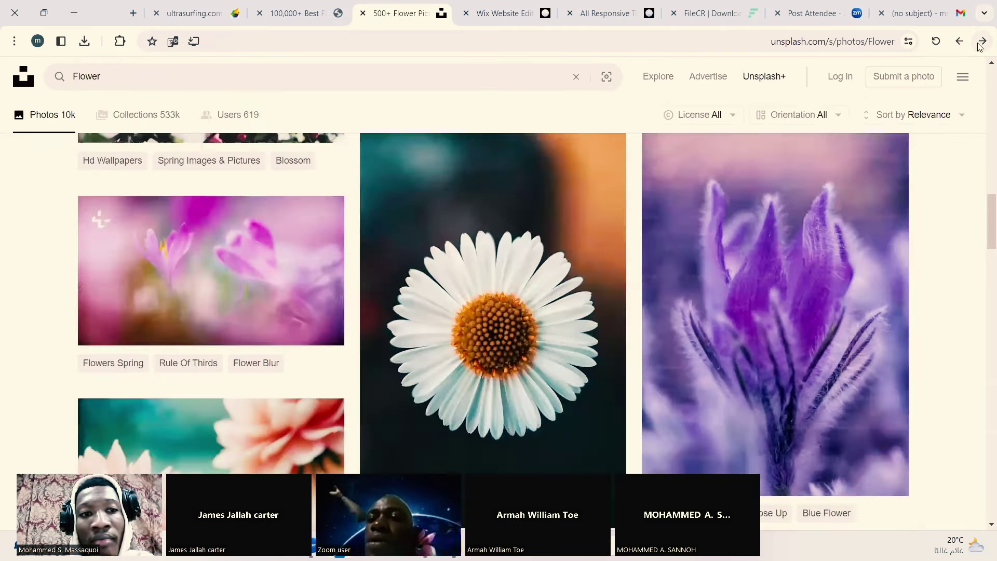
{"action": "left_click", "coordinate": [980, 45]}
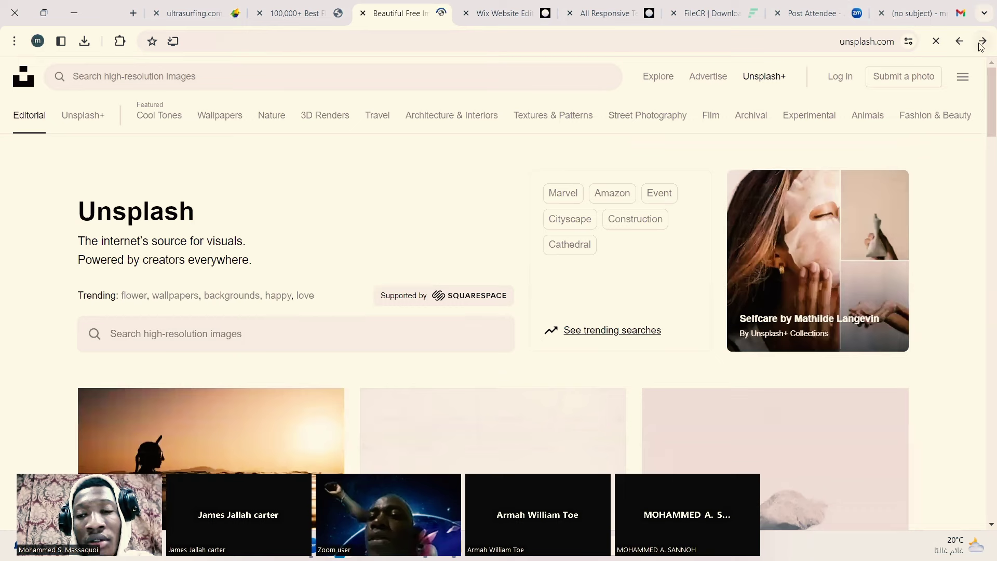
{"action": "left_click", "coordinate": [980, 45]}
{"action": "scroll", "coordinate": [667, 253], "scroll_direction": "down", "scroll_amount": 4}
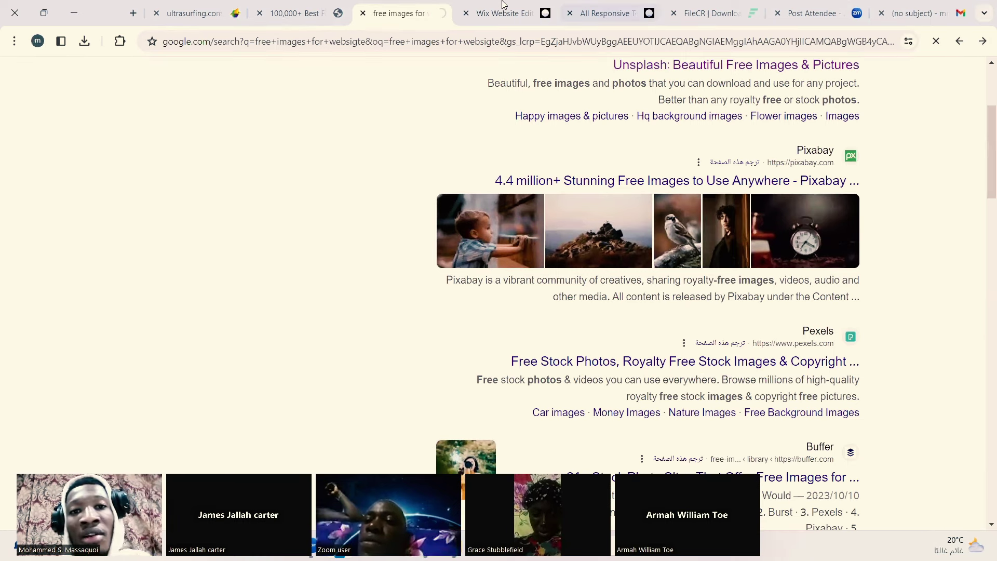
Step: Back in Wix, search Media from Wix for 'flower' and set the florist-shop photo as hero image
{"action": "key", "text": "ctrl+Tab"}
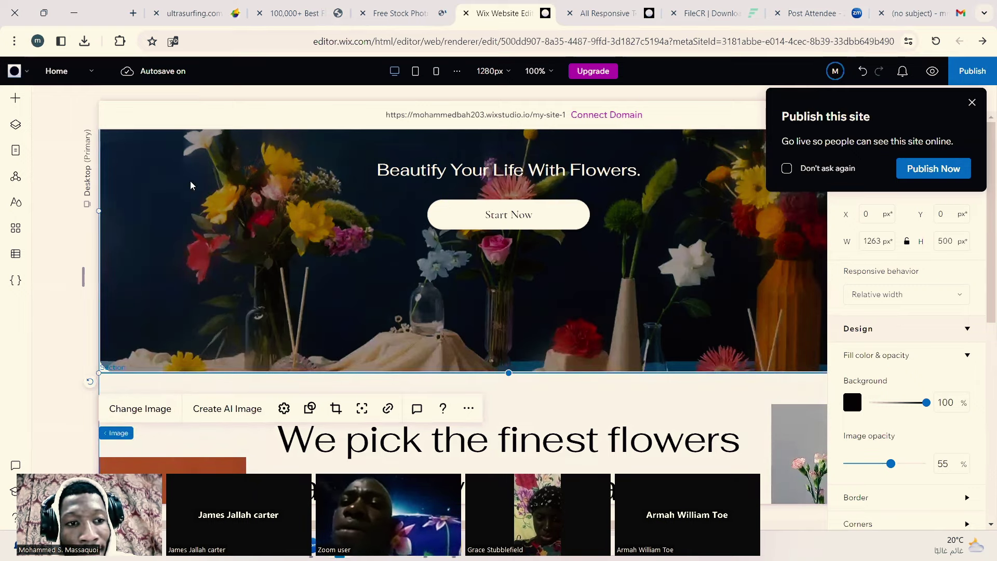
{"action": "left_click", "coordinate": [118, 409]}
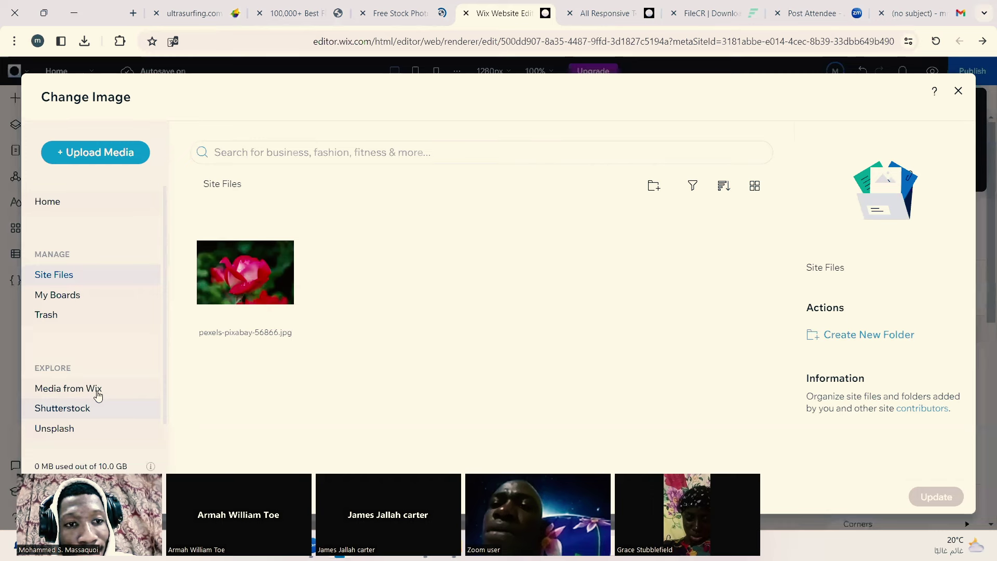
{"action": "left_click", "coordinate": [97, 392]}
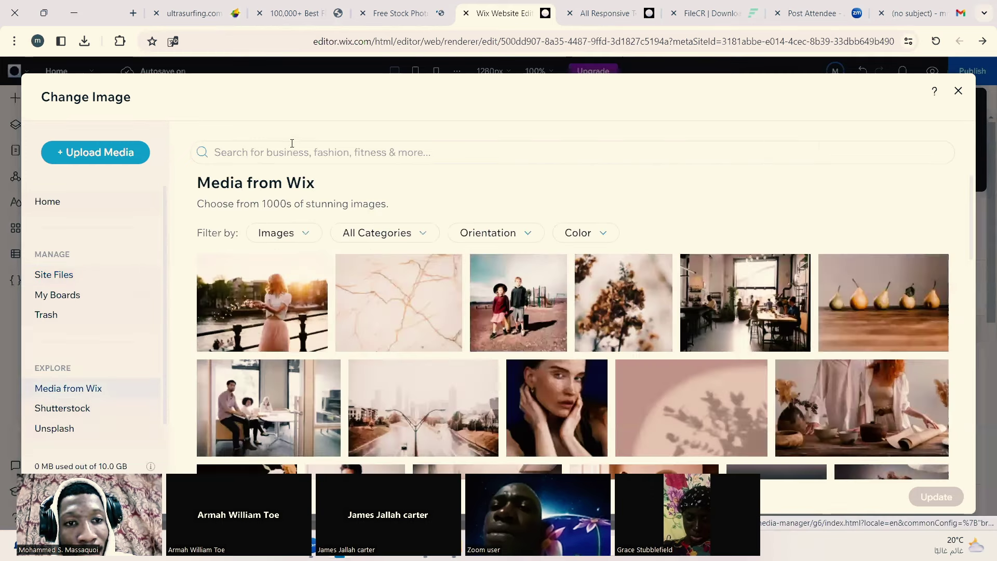
{"action": "left_click", "coordinate": [295, 152]}
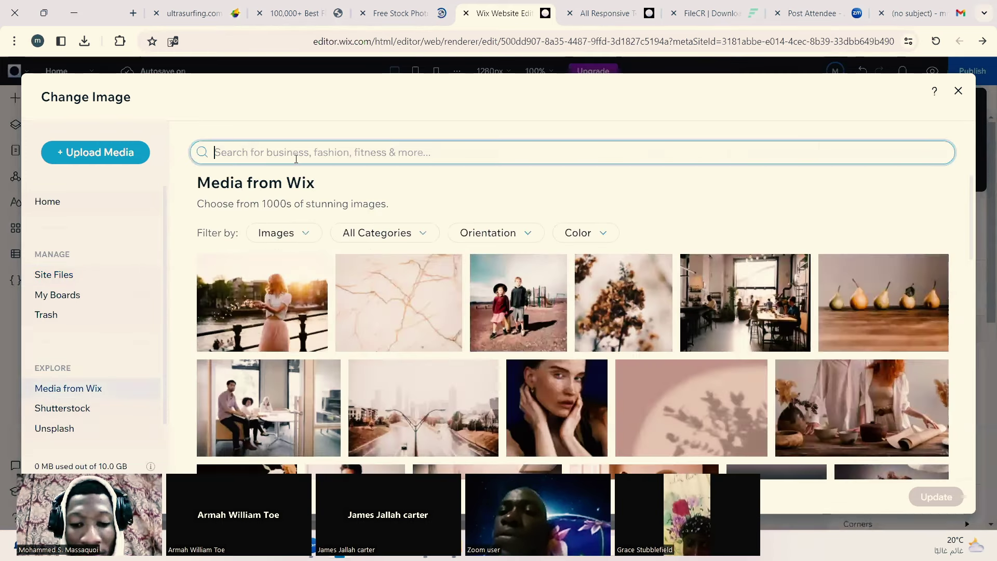
{"action": "type", "text": "flowe"}
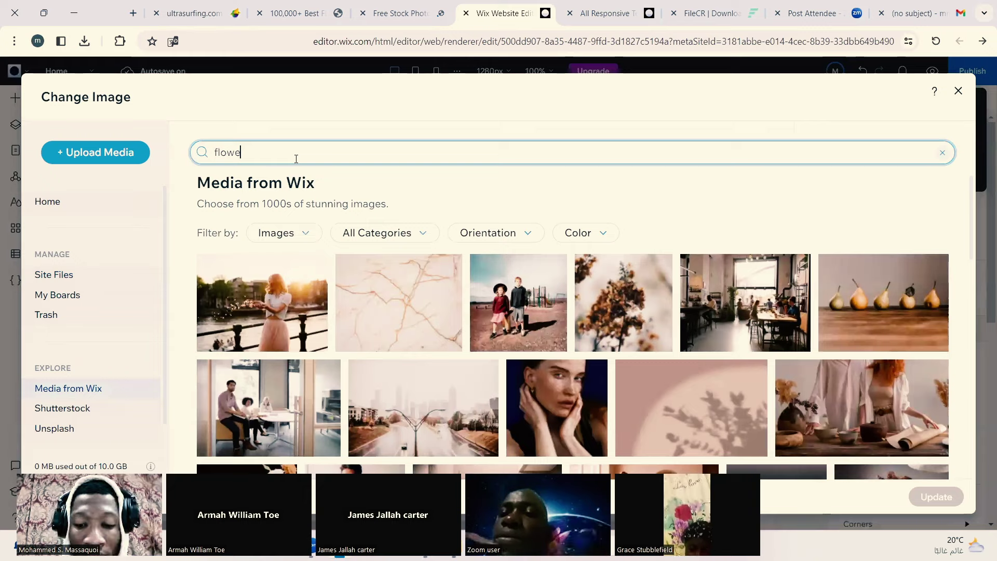
{"action": "type", "text": "r"}
{"action": "key", "text": "Return"}
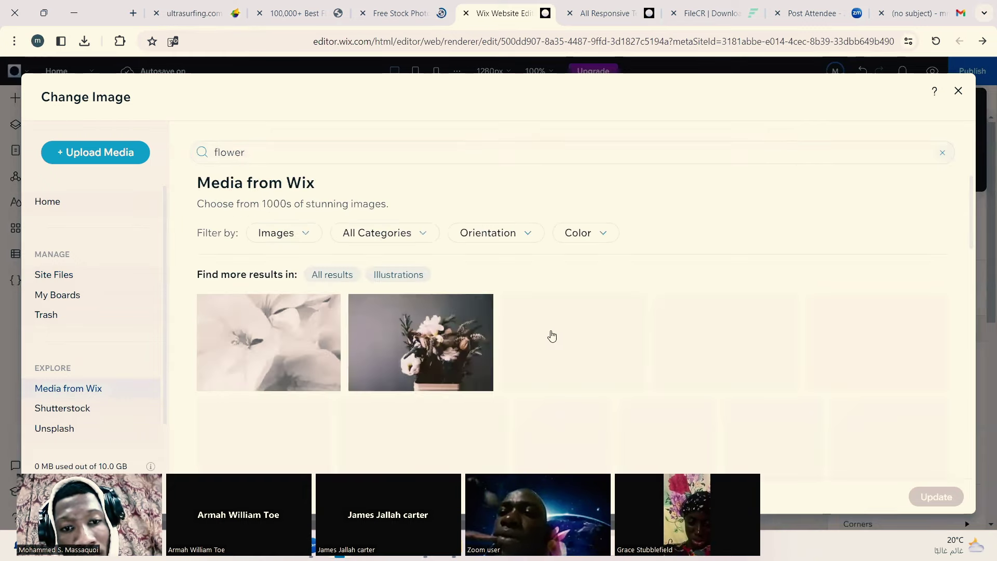
{"action": "scroll", "coordinate": [552, 337], "scroll_direction": "down", "scroll_amount": 3}
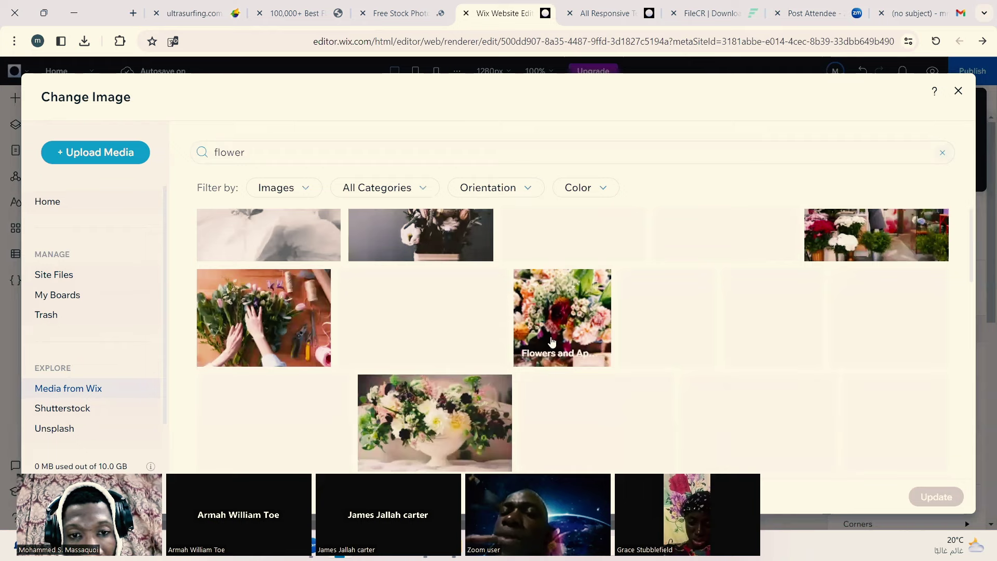
{"action": "scroll", "coordinate": [552, 341], "scroll_direction": "down", "scroll_amount": 4}
{"action": "scroll", "coordinate": [552, 342], "scroll_direction": "up", "scroll_amount": 5}
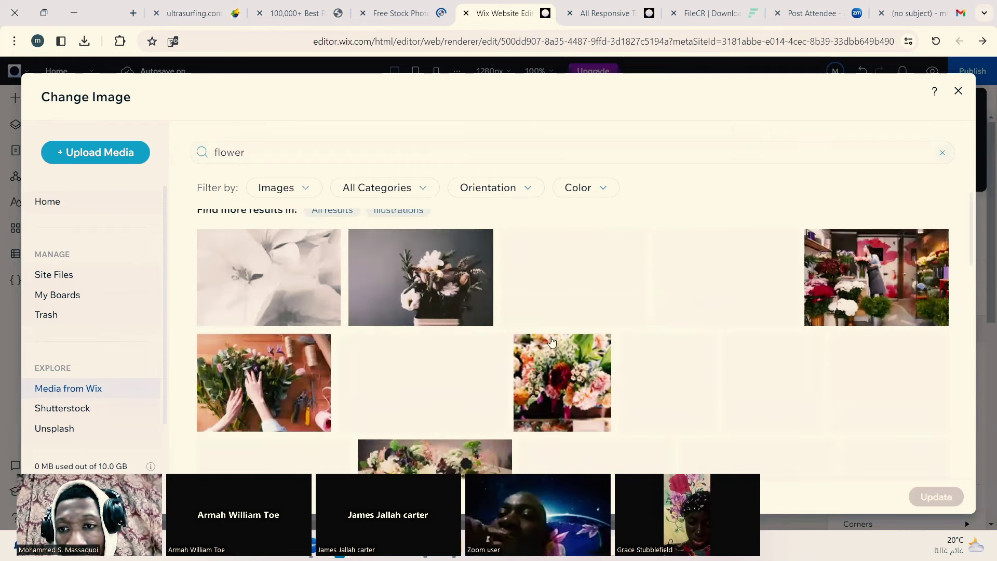
{"action": "left_click", "coordinate": [844, 293]}
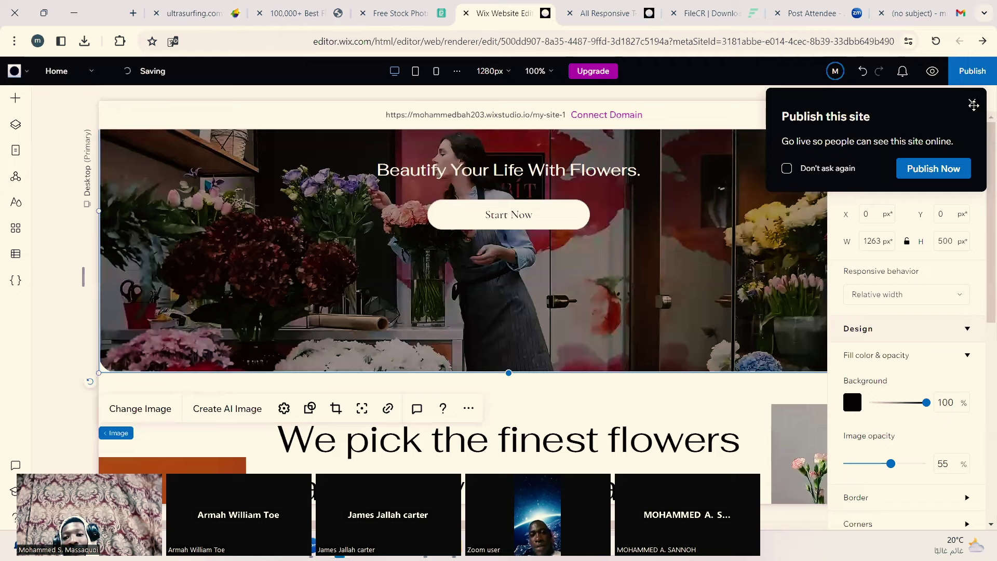
Step: Close the Publish this site popup and select the 'We pick the finest flowers' heading below
{"action": "left_click", "coordinate": [394, 175]}
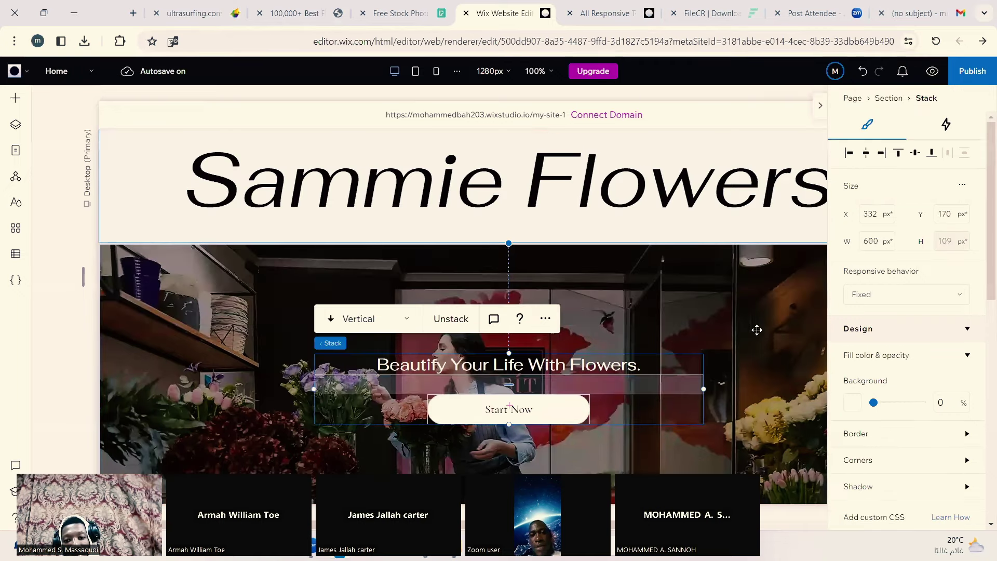
{"action": "left_click", "coordinate": [768, 318]}
{"action": "scroll", "coordinate": [768, 319], "scroll_direction": "down", "scroll_amount": 3}
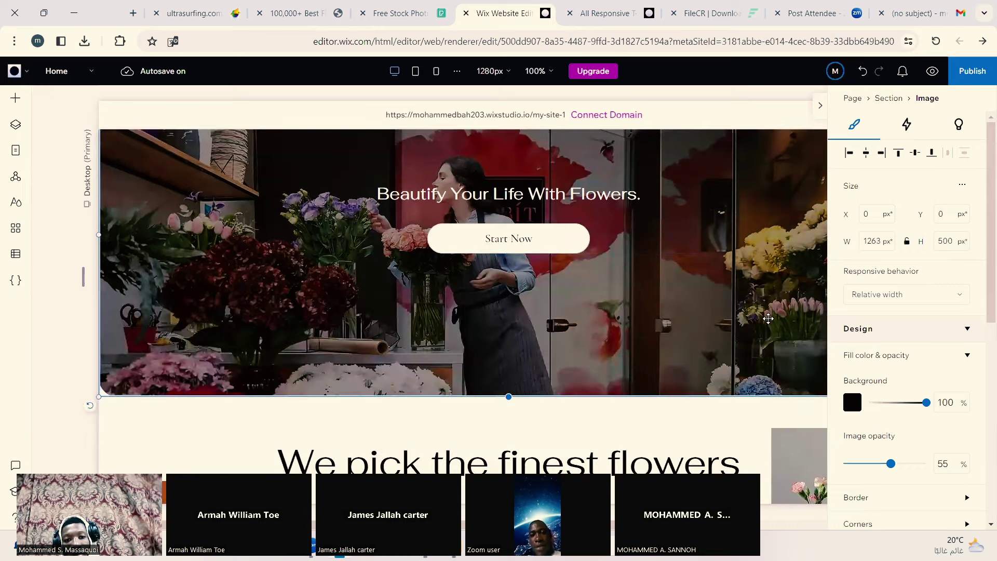
{"action": "scroll", "coordinate": [768, 318], "scroll_direction": "up", "scroll_amount": 3}
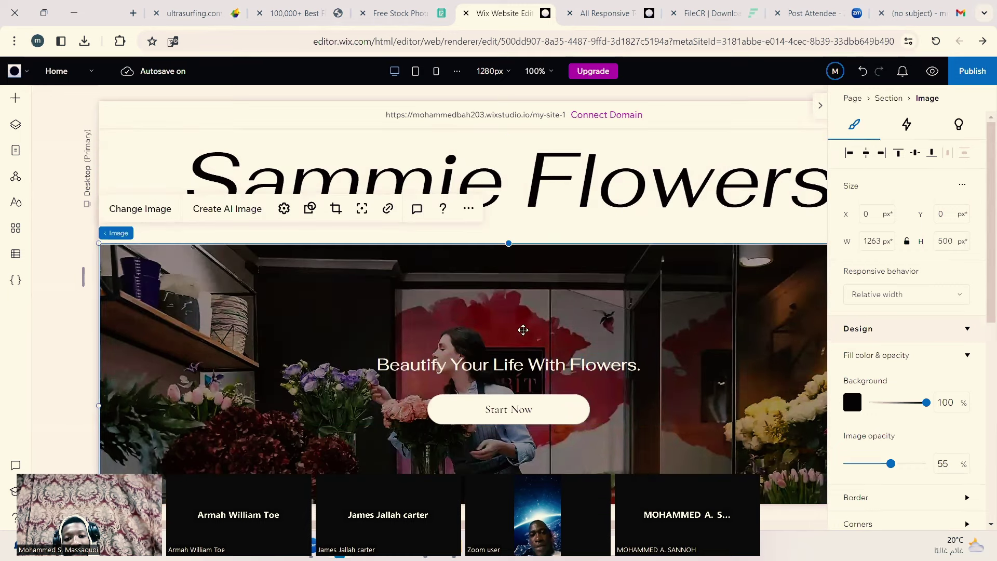
{"action": "scroll", "coordinate": [548, 297], "scroll_direction": "down", "scroll_amount": 2}
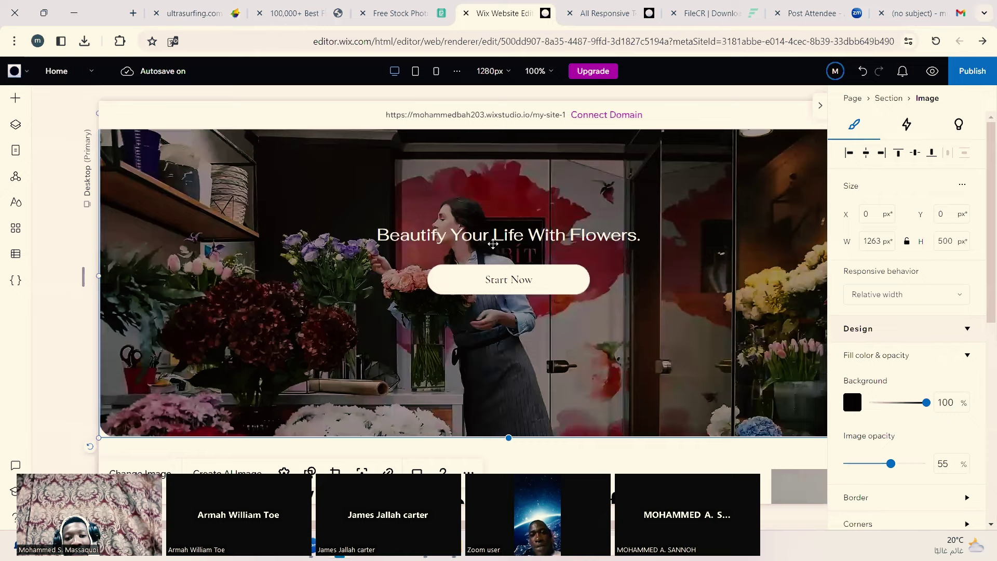
{"action": "left_click", "coordinate": [526, 283]}
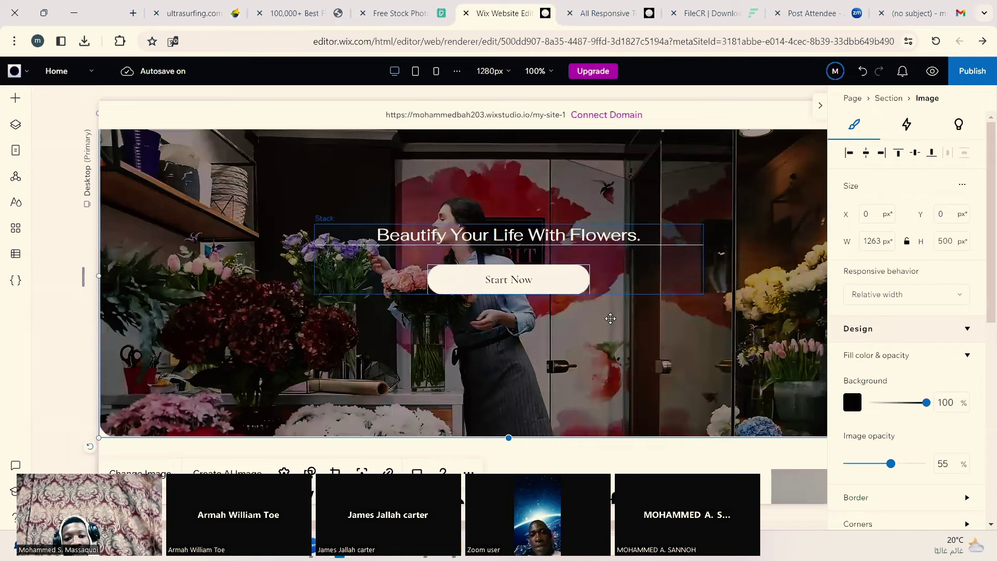
{"action": "scroll", "coordinate": [607, 318], "scroll_direction": "down", "scroll_amount": 3}
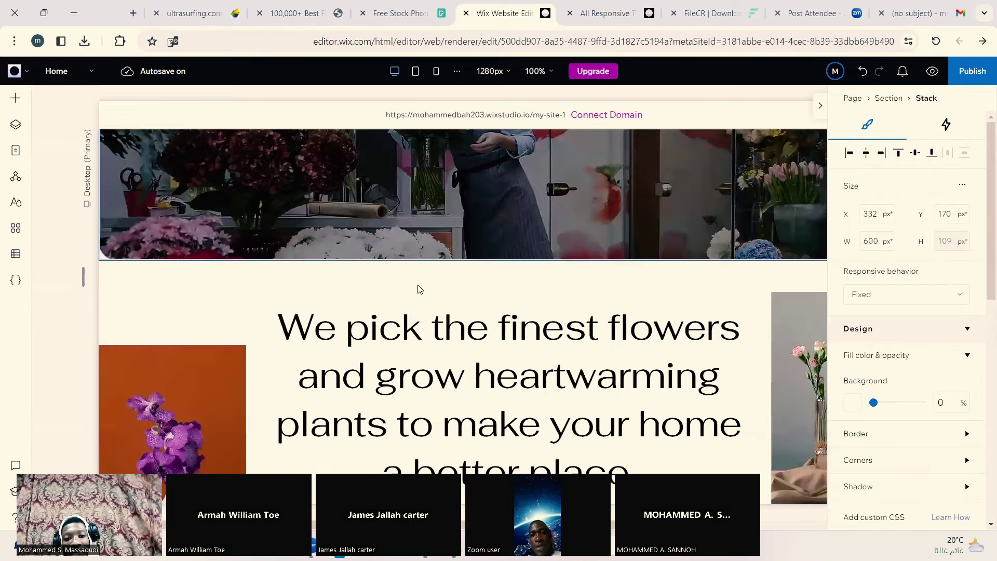
{"action": "scroll", "coordinate": [420, 280], "scroll_direction": "down", "scroll_amount": 2}
{"action": "left_click", "coordinate": [612, 381]}
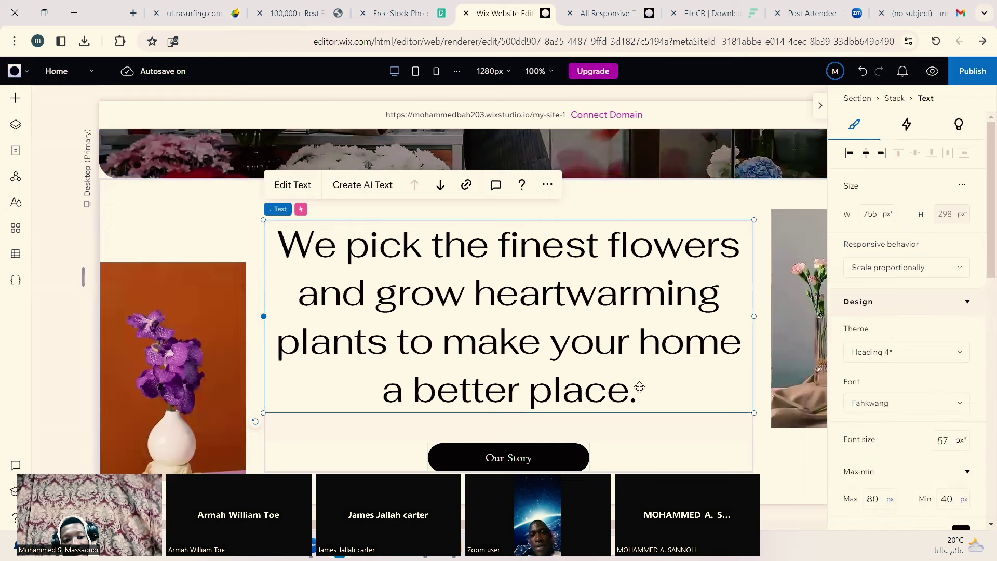
{"action": "double_click", "coordinate": [640, 387]}
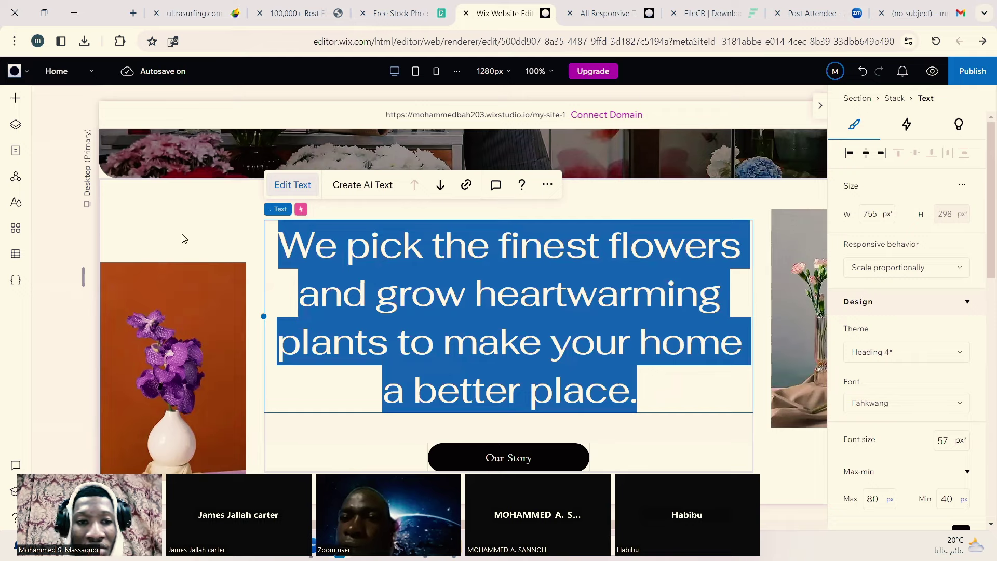
{"action": "left_click", "coordinate": [197, 341]}
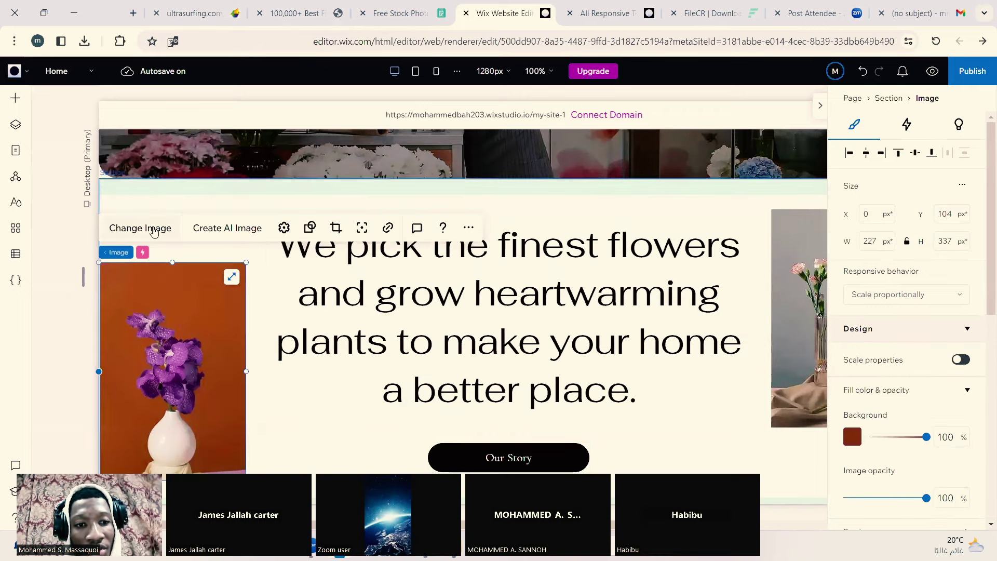
Step: Replace the left orchid image with the Wix stock photo of white flowers in a glass vase
{"action": "left_click", "coordinate": [154, 228]}
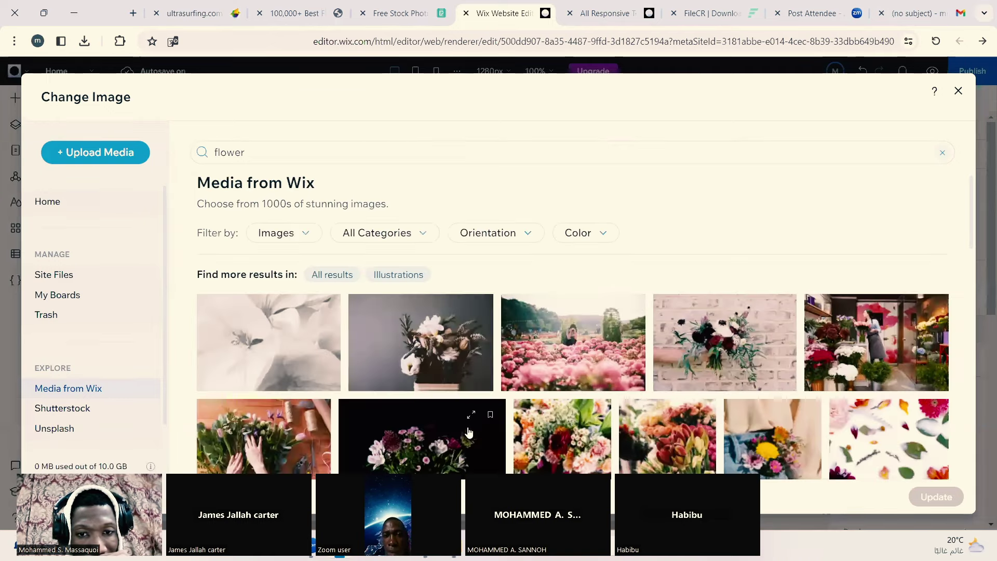
{"action": "scroll", "coordinate": [469, 432], "scroll_direction": "down", "scroll_amount": 5}
{"action": "scroll", "coordinate": [459, 345], "scroll_direction": "down", "scroll_amount": 2}
{"action": "scroll", "coordinate": [461, 348], "scroll_direction": "up", "scroll_amount": 2}
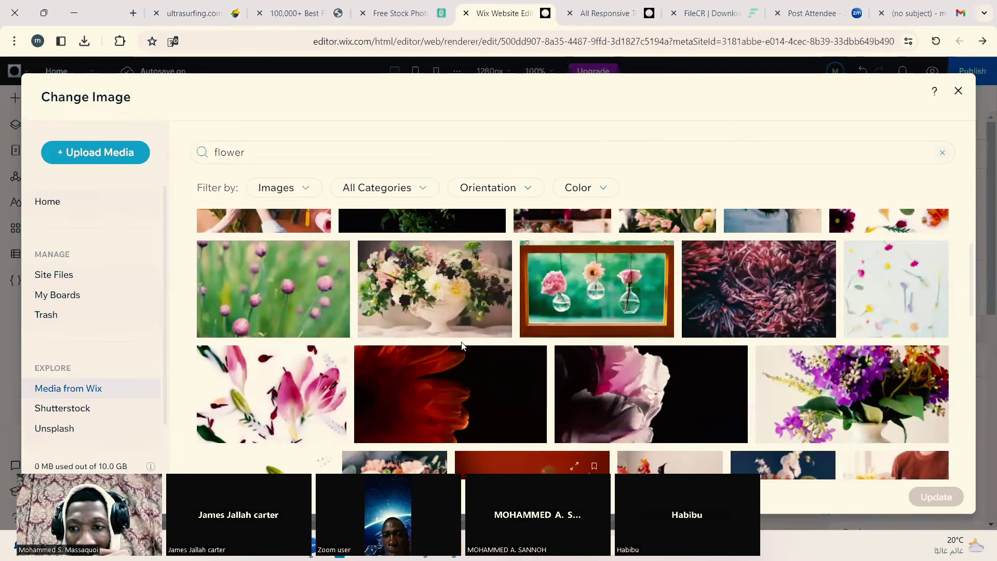
{"action": "scroll", "coordinate": [463, 350], "scroll_direction": "down", "scroll_amount": 1}
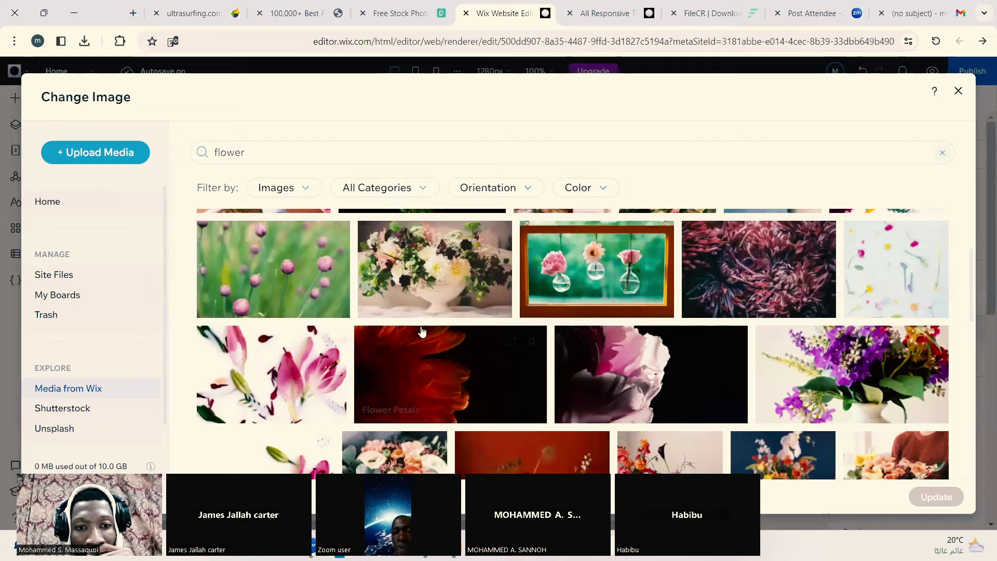
{"action": "scroll", "coordinate": [423, 329], "scroll_direction": "down", "scroll_amount": 5}
{"action": "scroll", "coordinate": [428, 339], "scroll_direction": "down", "scroll_amount": 6}
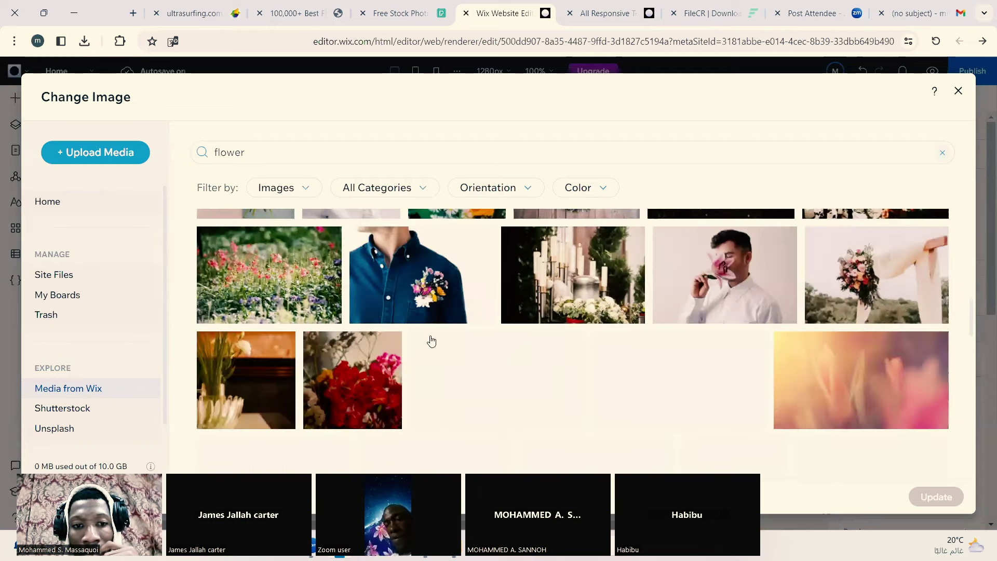
{"action": "left_click", "coordinate": [243, 385]}
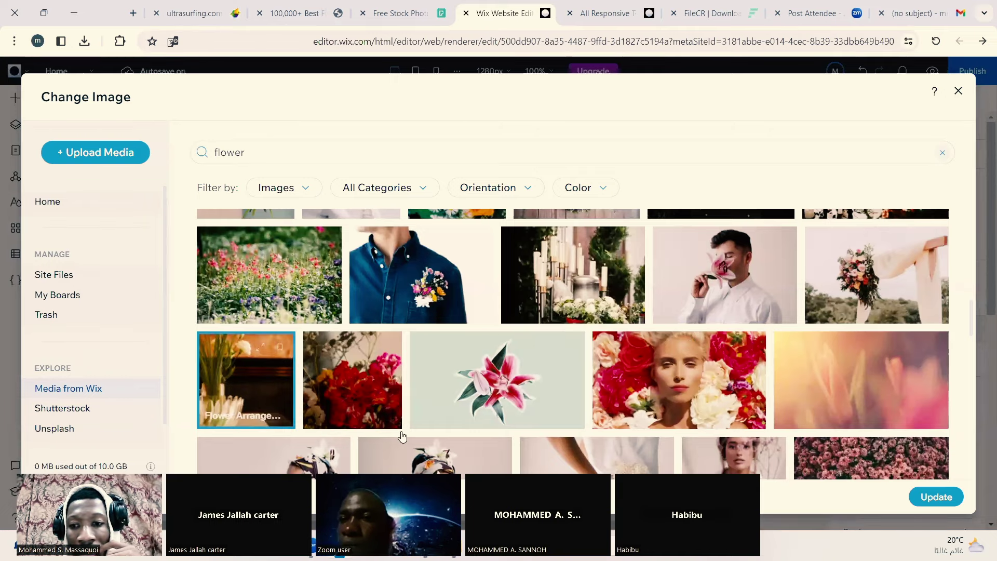
{"action": "left_click", "coordinate": [914, 497]}
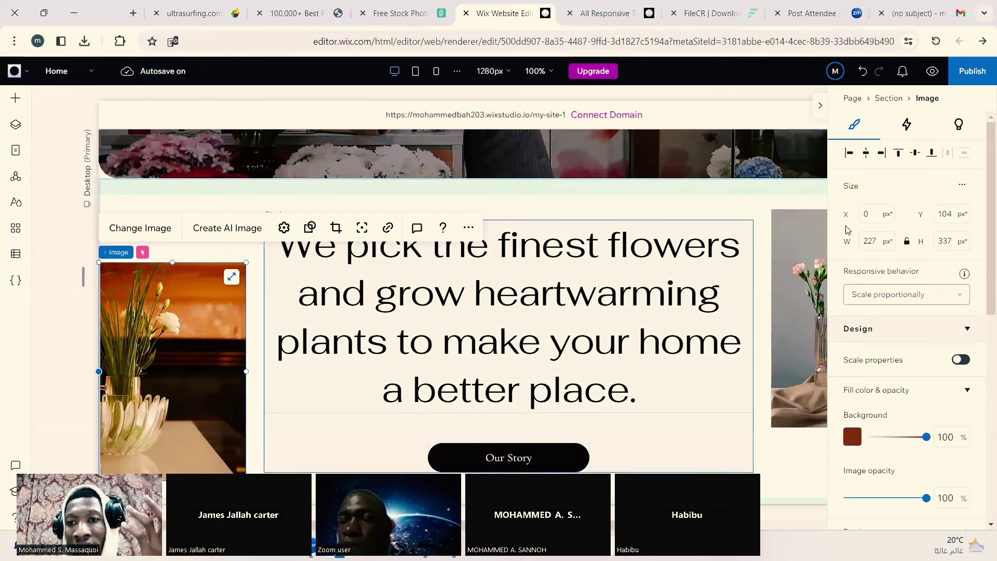
{"action": "left_click", "coordinate": [776, 263]}
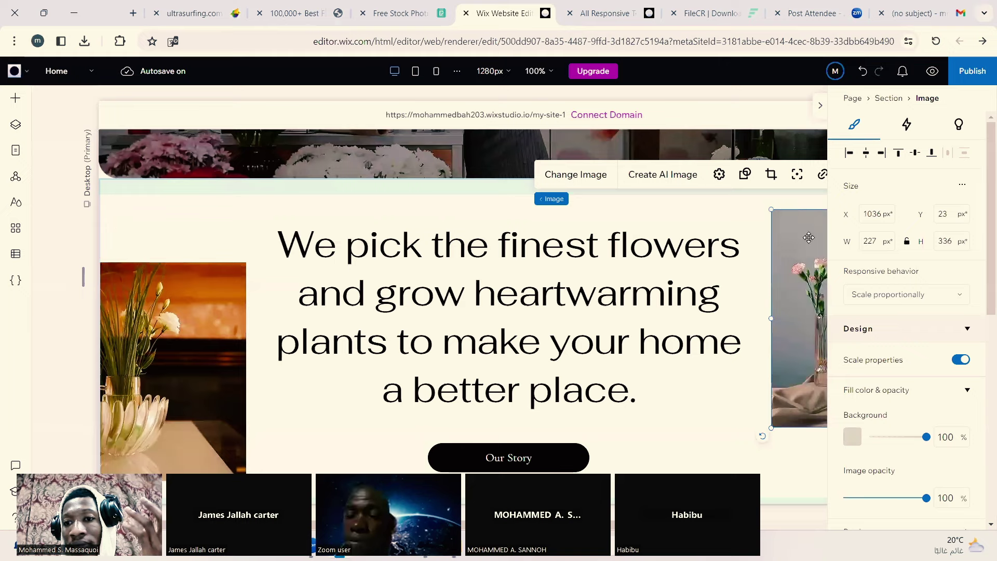
Step: Swap the right-hand pink flowers image for the Wix stock orange daisies photo
{"action": "left_click", "coordinate": [820, 107]}
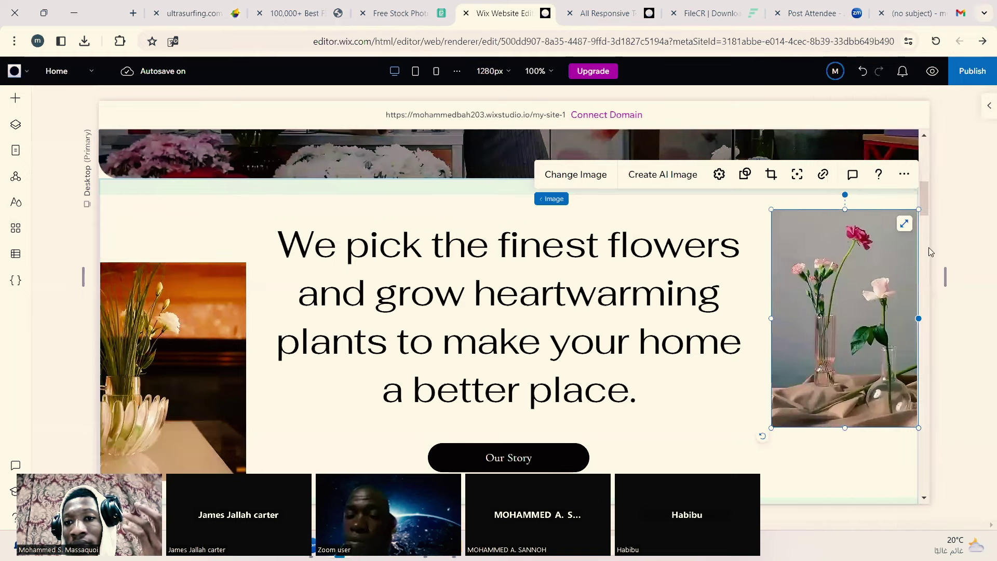
{"action": "left_click", "coordinate": [576, 174]}
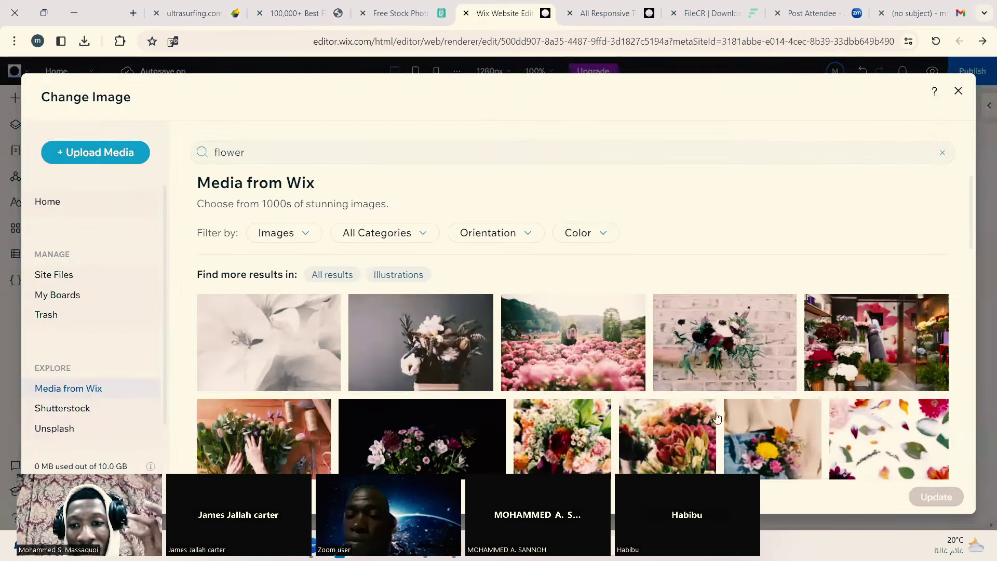
{"action": "scroll", "coordinate": [736, 335], "scroll_direction": "down", "scroll_amount": 5}
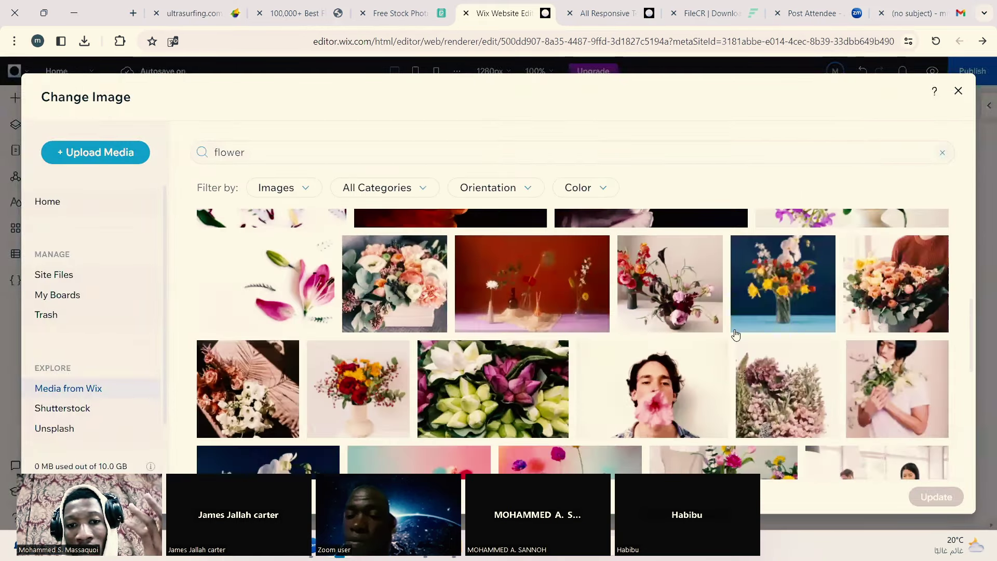
{"action": "scroll", "coordinate": [735, 334], "scroll_direction": "down", "scroll_amount": 10}
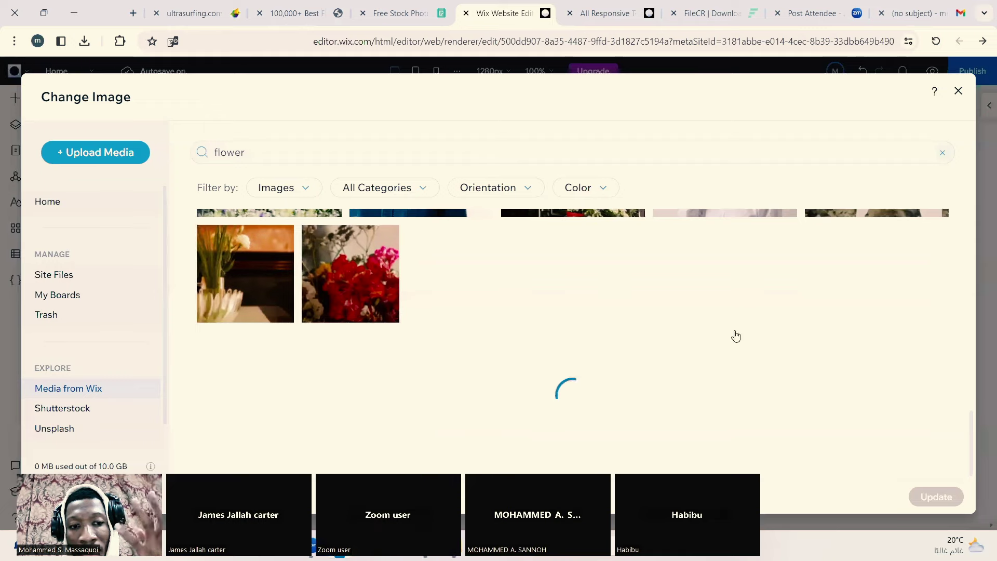
{"action": "scroll", "coordinate": [737, 345], "scroll_direction": "down", "scroll_amount": 2}
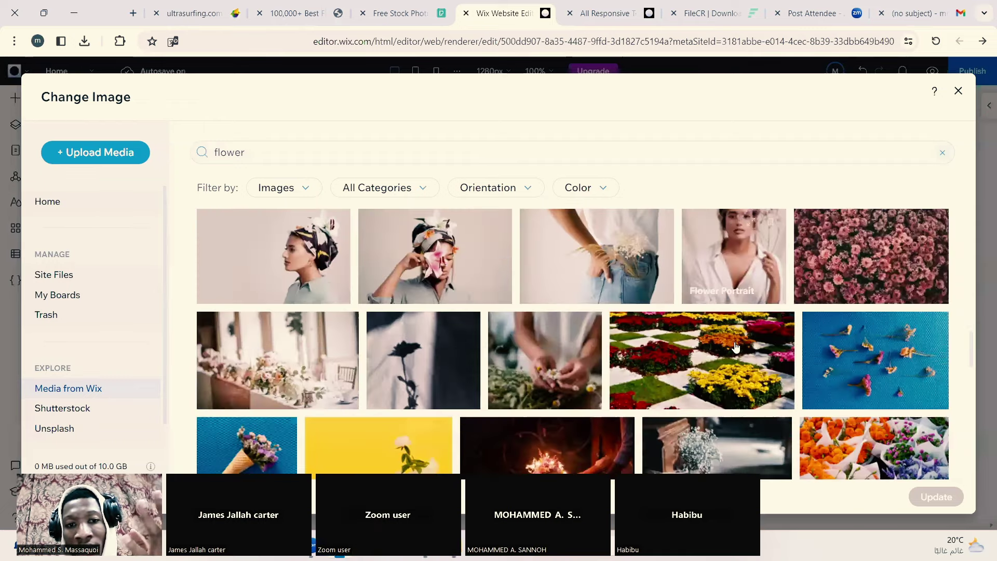
{"action": "scroll", "coordinate": [735, 347], "scroll_direction": "down", "scroll_amount": 3}
{"action": "scroll", "coordinate": [736, 346], "scroll_direction": "down", "scroll_amount": 2}
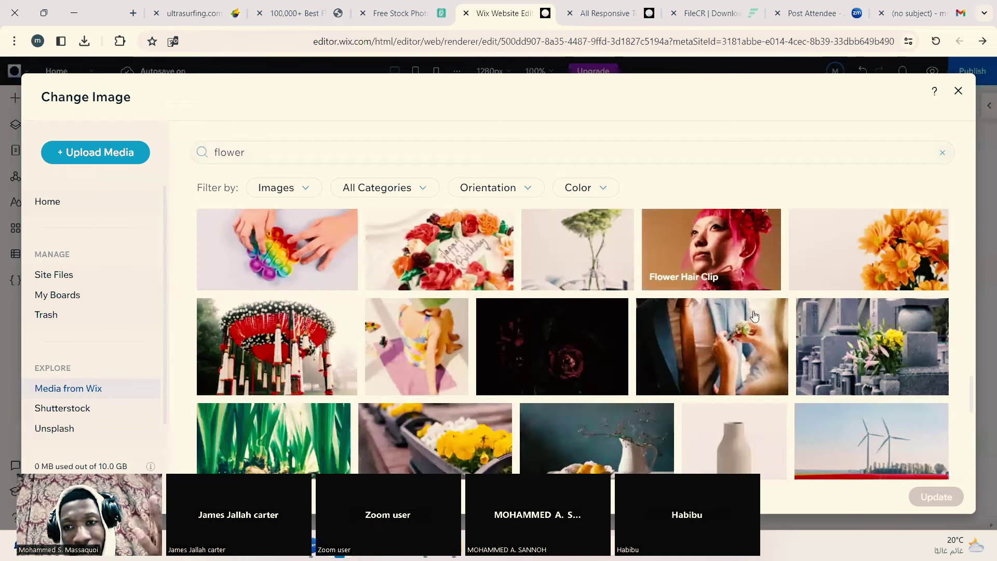
{"action": "left_click", "coordinate": [851, 274]}
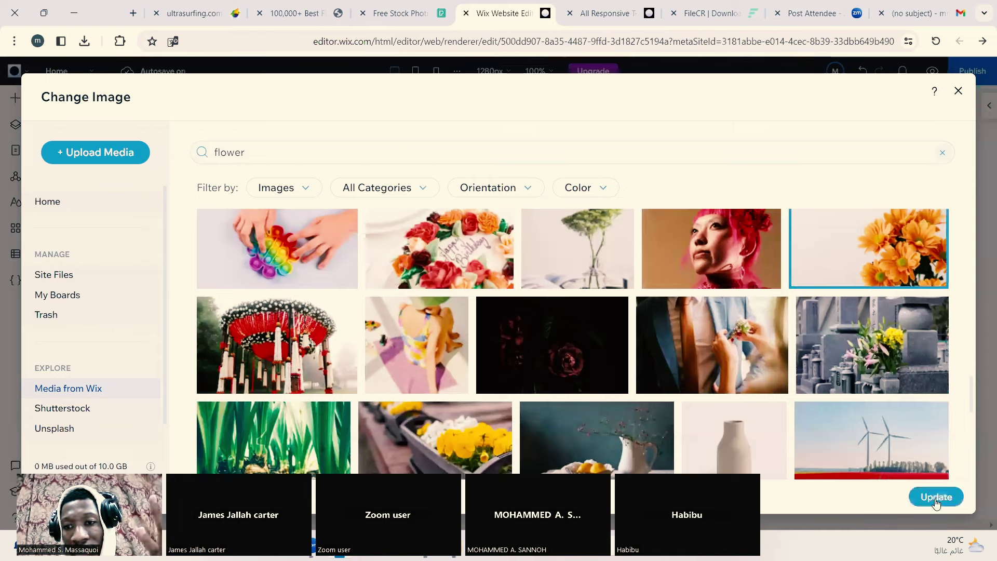
{"action": "left_click", "coordinate": [935, 498]}
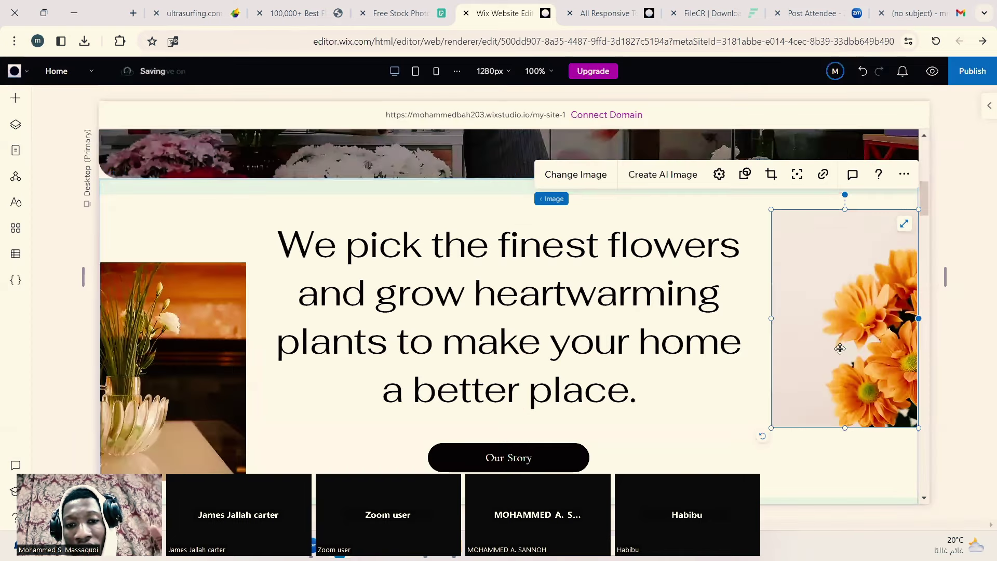
{"action": "scroll", "coordinate": [840, 349], "scroll_direction": "down", "scroll_amount": 10}
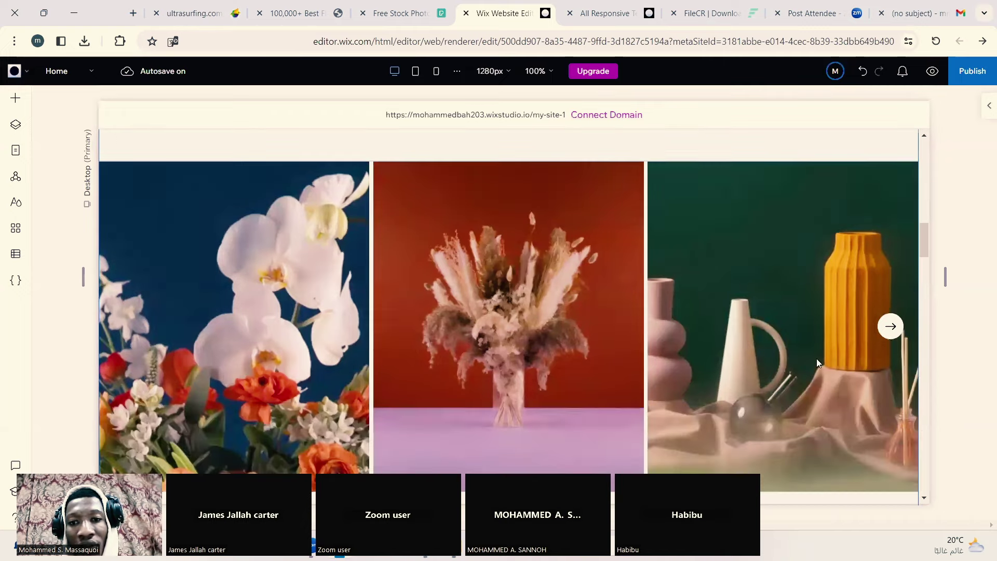
{"action": "left_click", "coordinate": [701, 300]}
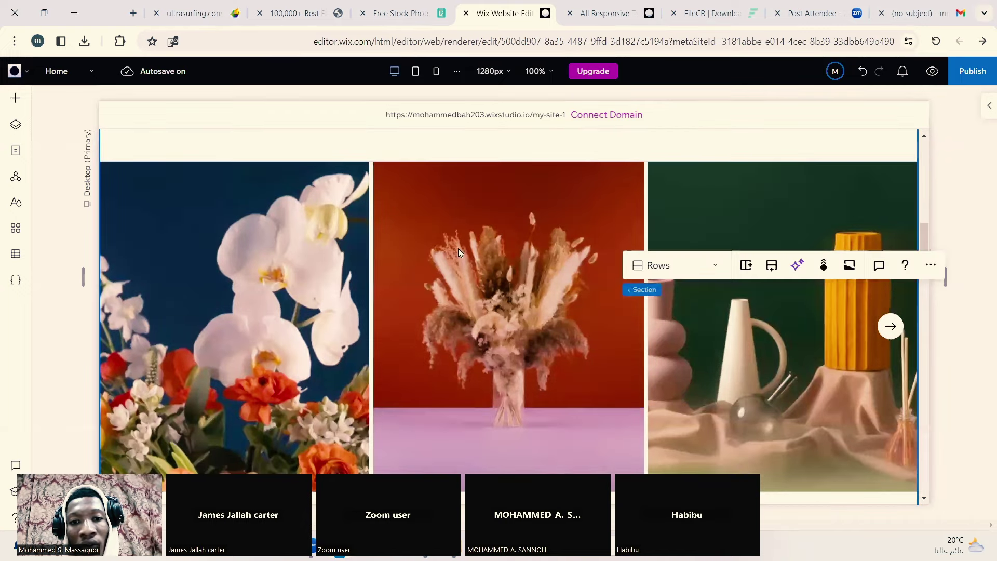
{"action": "left_click", "coordinate": [423, 245]}
{"action": "left_click", "coordinate": [249, 243]}
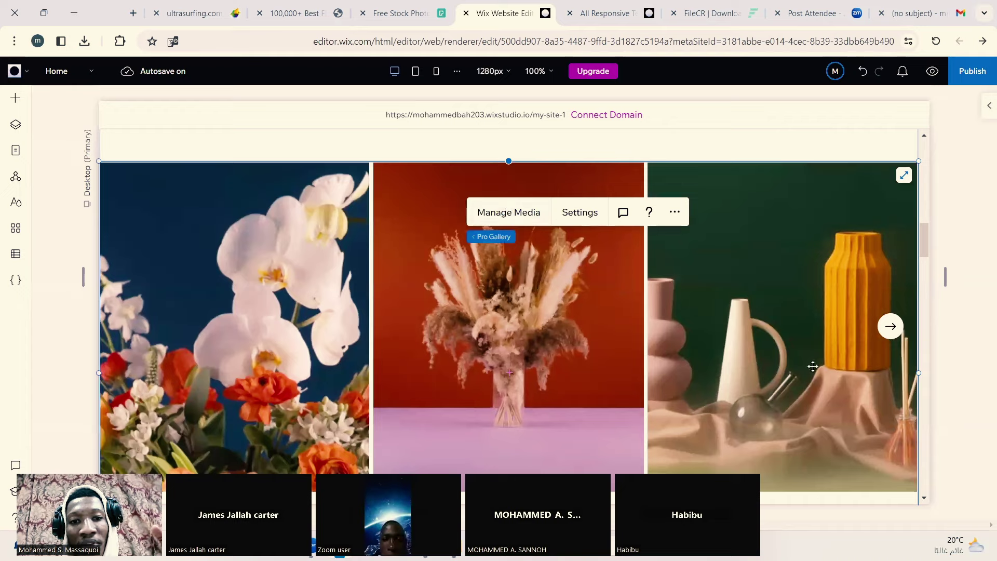
{"action": "scroll", "coordinate": [785, 347], "scroll_direction": "down", "scroll_amount": 5}
{"action": "scroll", "coordinate": [784, 338], "scroll_direction": "up", "scroll_amount": 5}
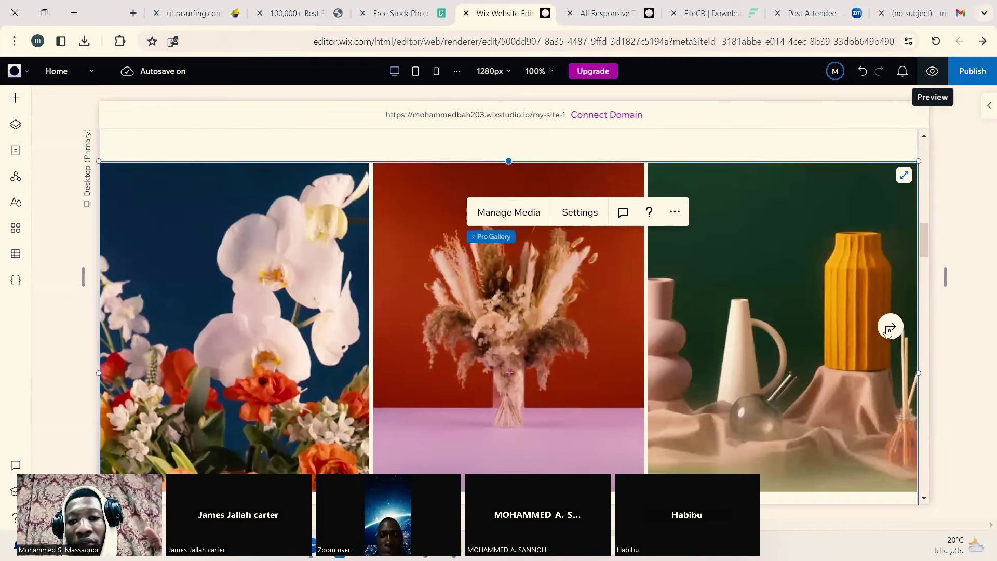
{"action": "key", "text": "ctrl+p"}
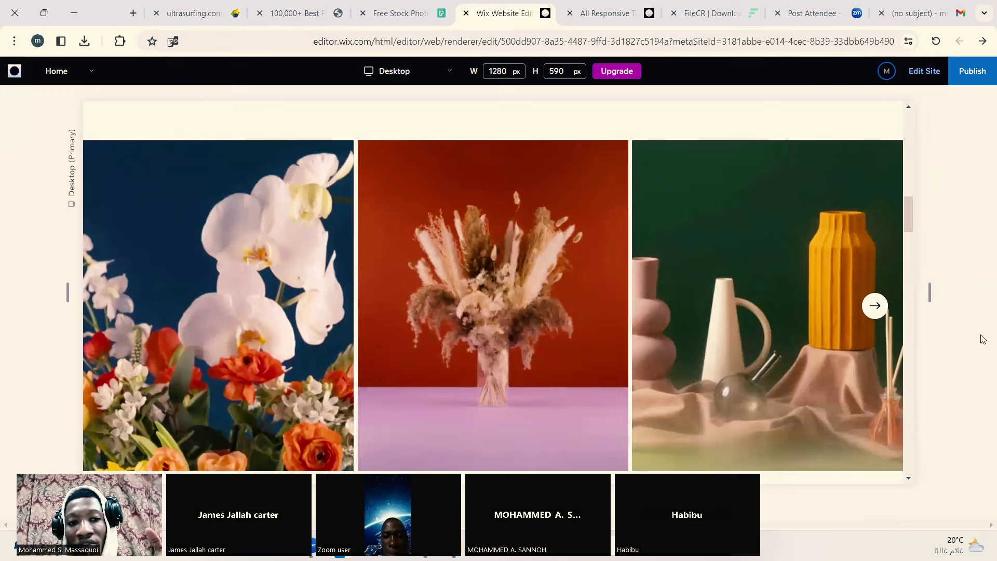
{"action": "left_click", "coordinate": [924, 72]}
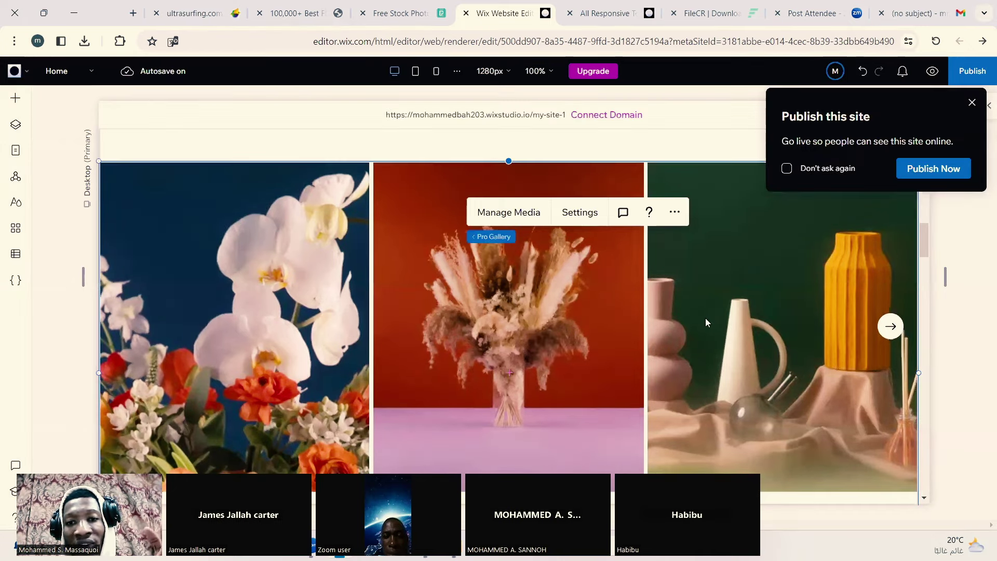
{"action": "left_click", "coordinate": [709, 321]}
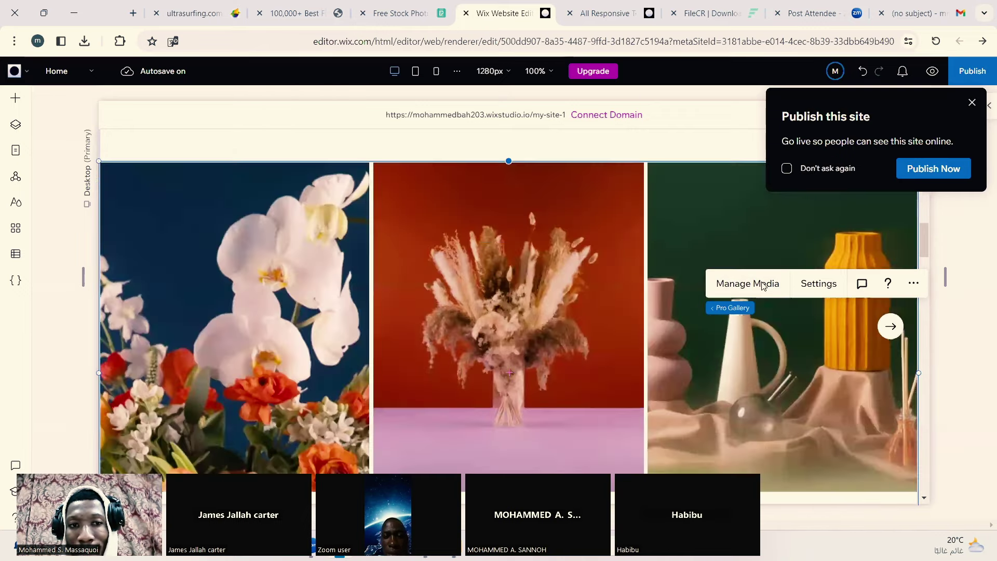
Step: Open the gallery's media organizer and choose Replace Image for the first photo
{"action": "left_click", "coordinate": [761, 285]}
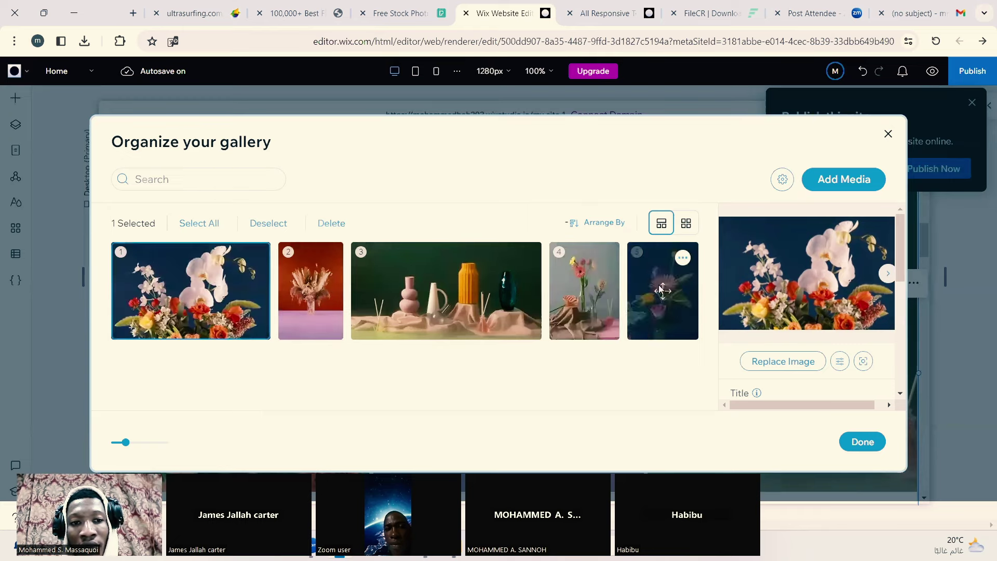
{"action": "left_click", "coordinate": [256, 259]}
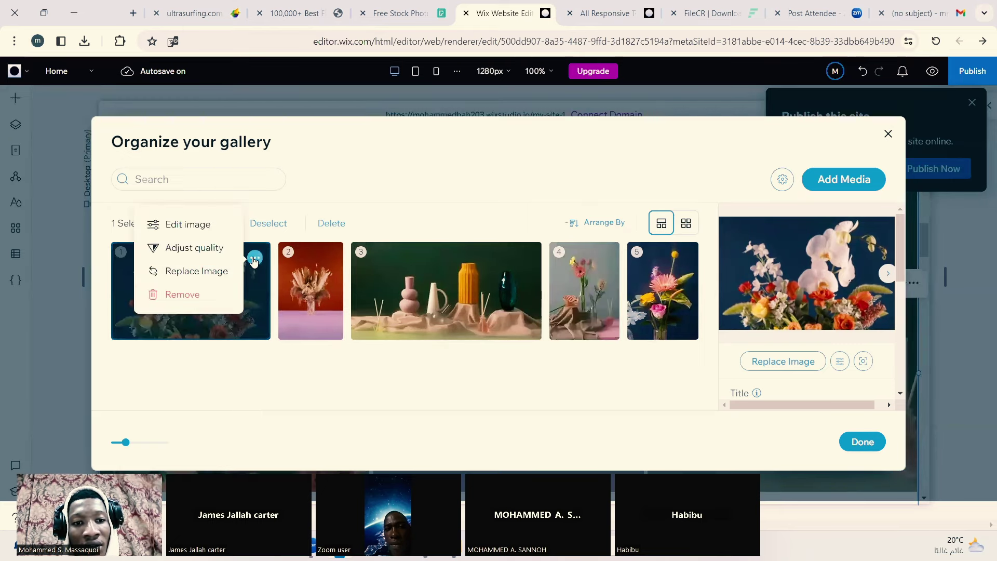
{"action": "left_click", "coordinate": [215, 279]}
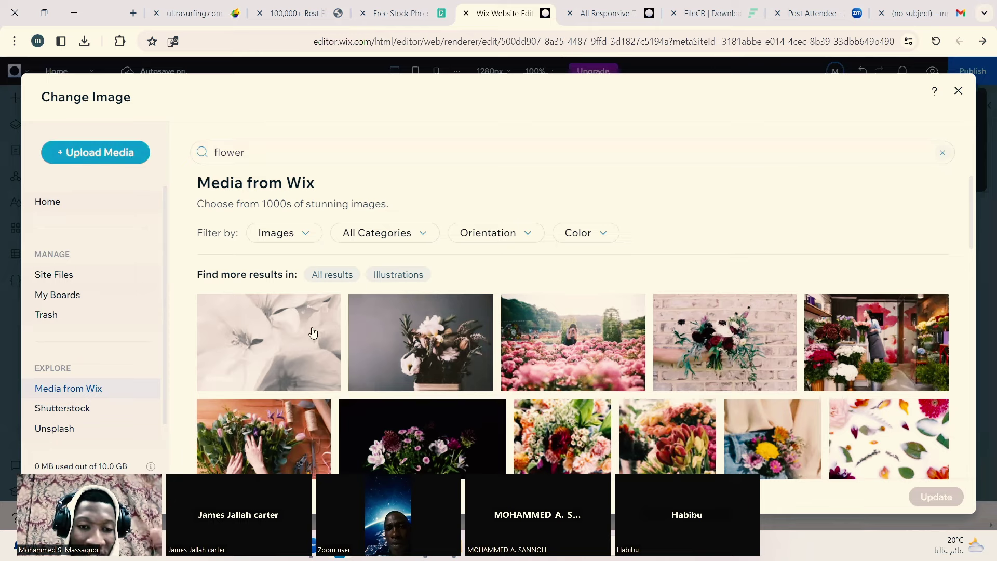
Step: Apply the Wix stock Flower Box bouquet image to the first gallery photo
{"action": "scroll", "coordinate": [500, 424], "scroll_direction": "down", "scroll_amount": 4}
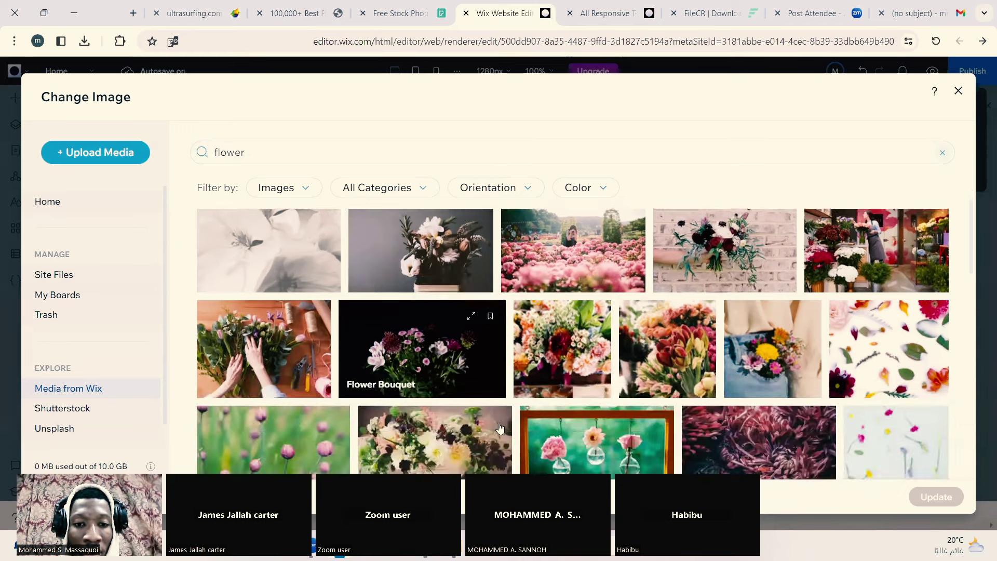
{"action": "scroll", "coordinate": [500, 424], "scroll_direction": "down", "scroll_amount": 1}
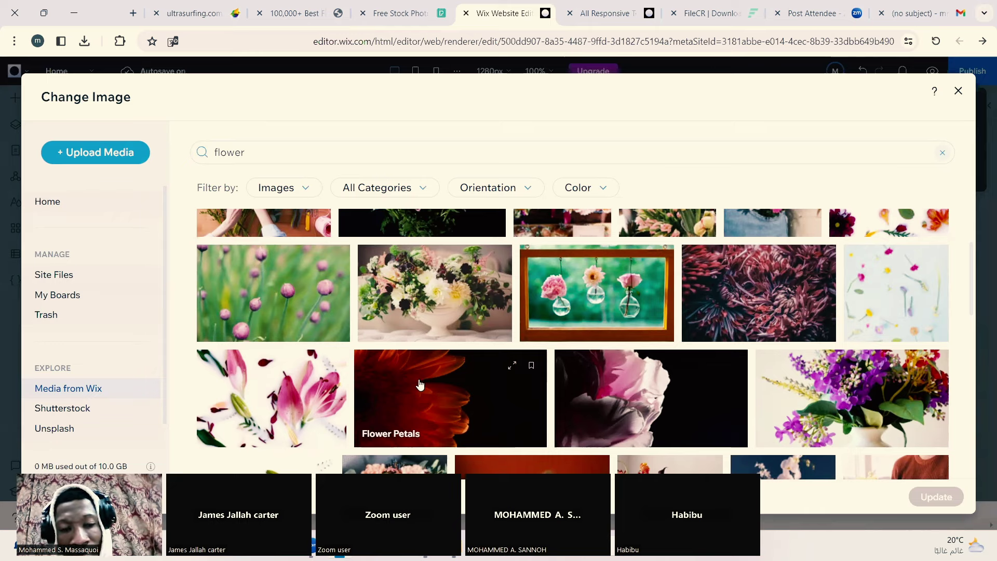
{"action": "scroll", "coordinate": [504, 422], "scroll_direction": "down", "scroll_amount": 4}
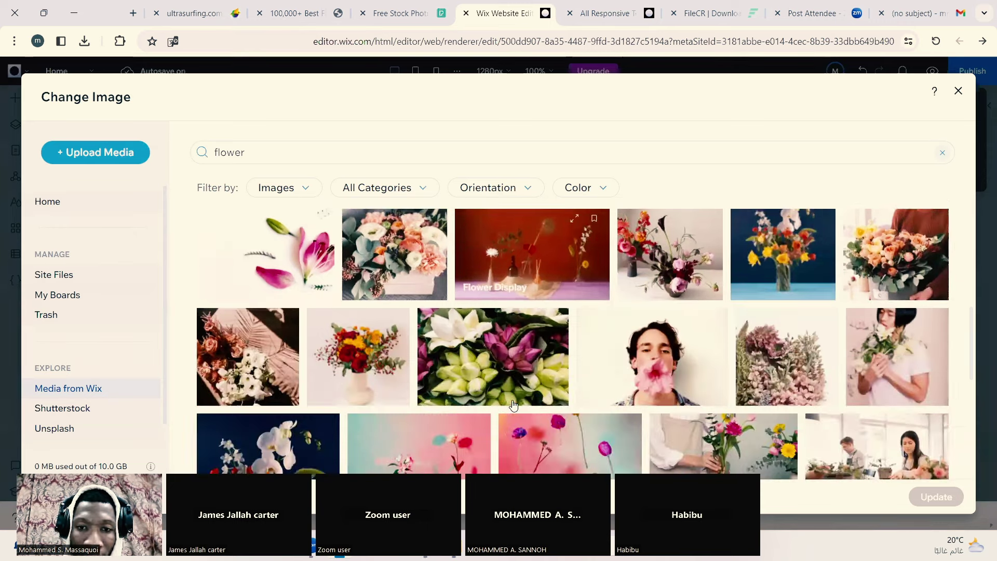
{"action": "left_click", "coordinate": [406, 294]}
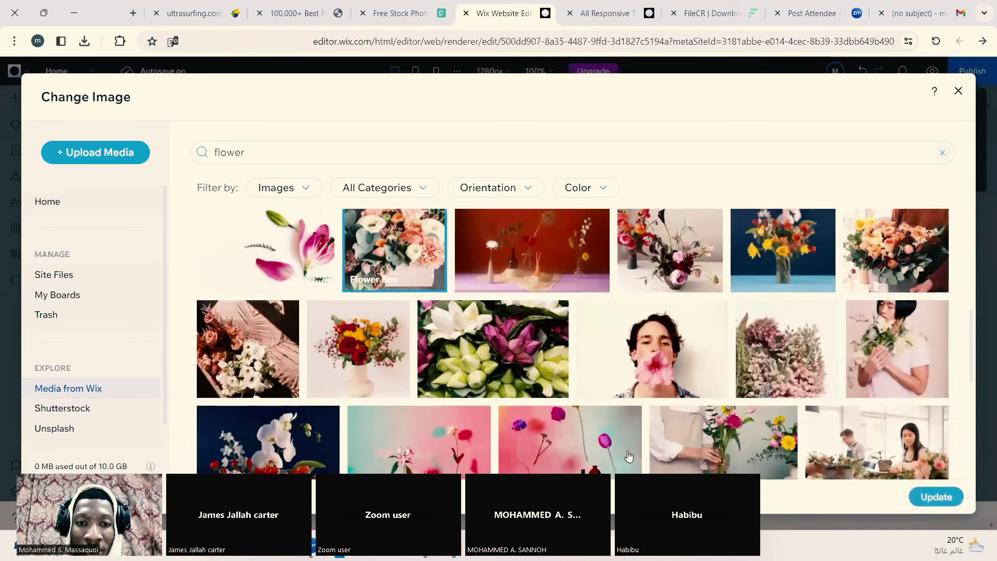
{"action": "left_click", "coordinate": [932, 499]}
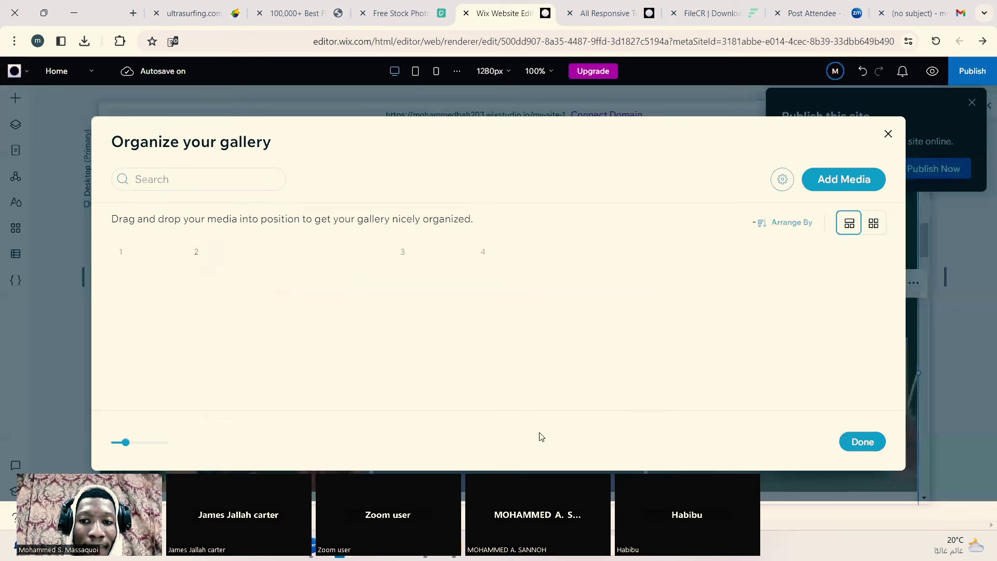
Step: Replace the second gallery photo with the orange and purple paper-cone bouquets image
{"action": "left_click", "coordinate": [167, 296]}
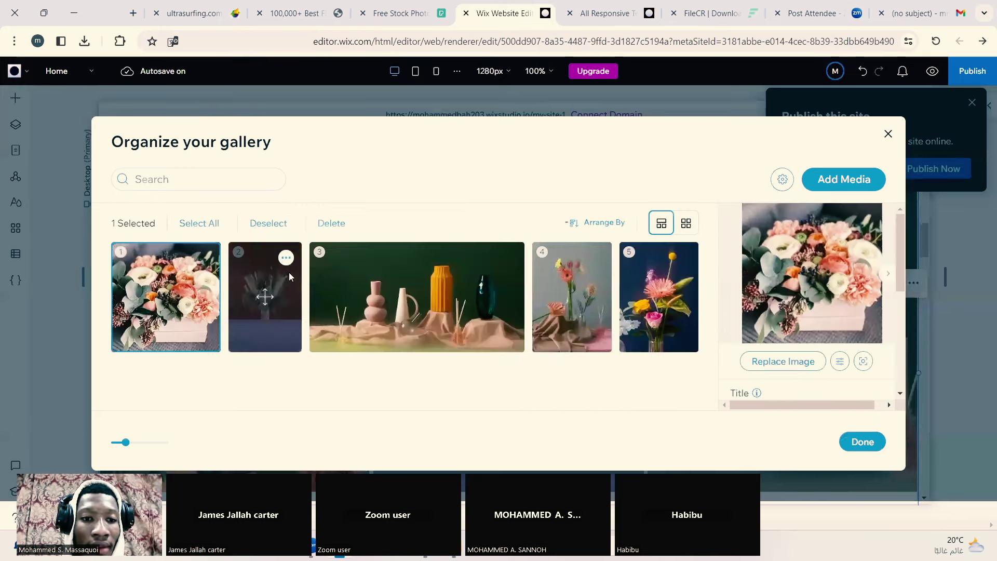
{"action": "left_click", "coordinate": [286, 257]}
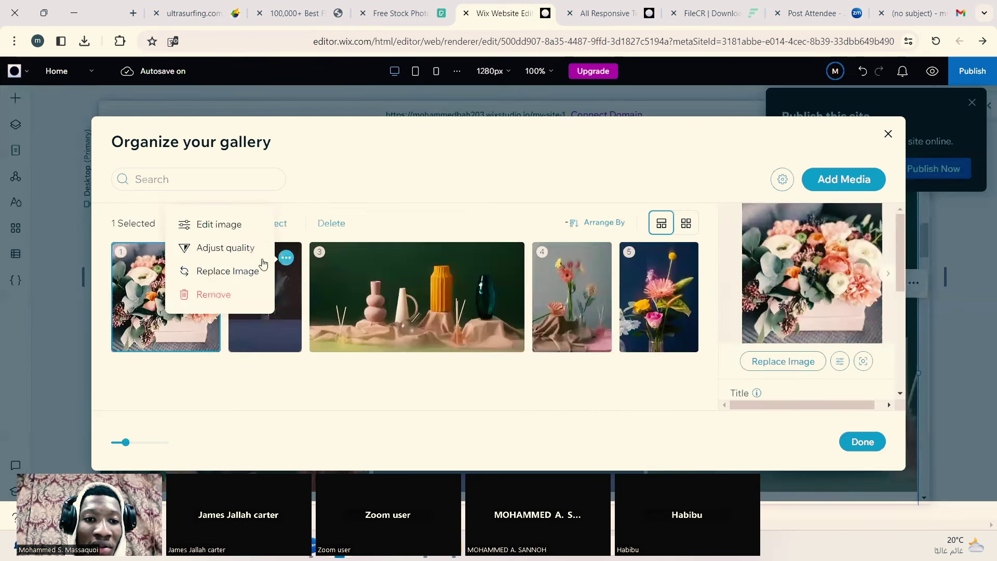
{"action": "left_click", "coordinate": [218, 271]}
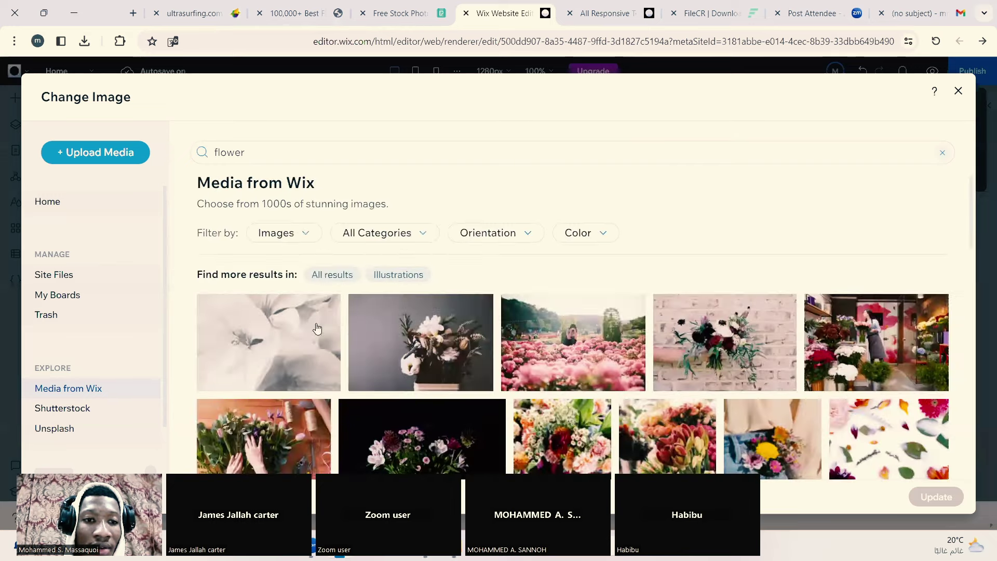
{"action": "scroll", "coordinate": [437, 361], "scroll_direction": "down", "scroll_amount": 5}
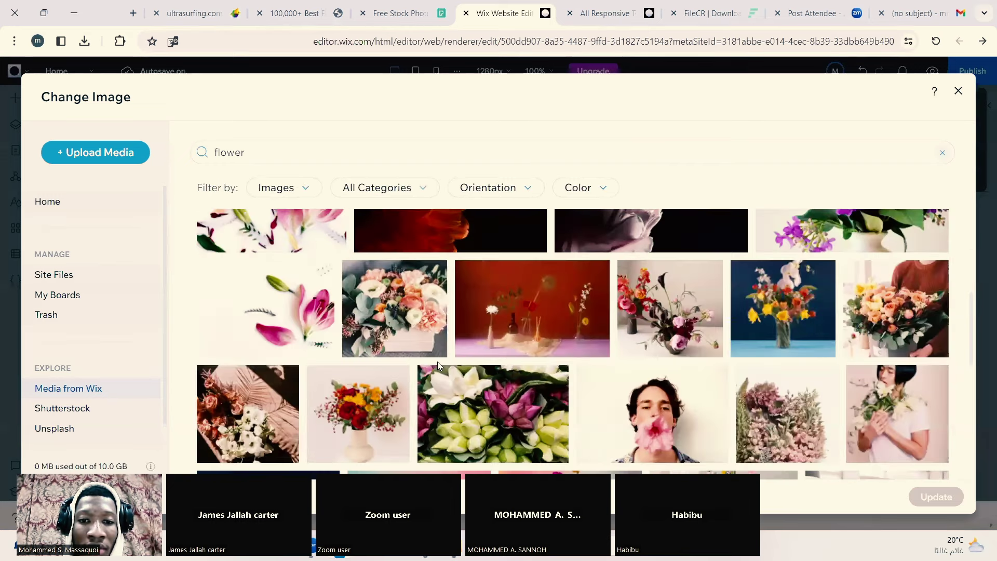
{"action": "scroll", "coordinate": [437, 366], "scroll_direction": "down", "scroll_amount": 10}
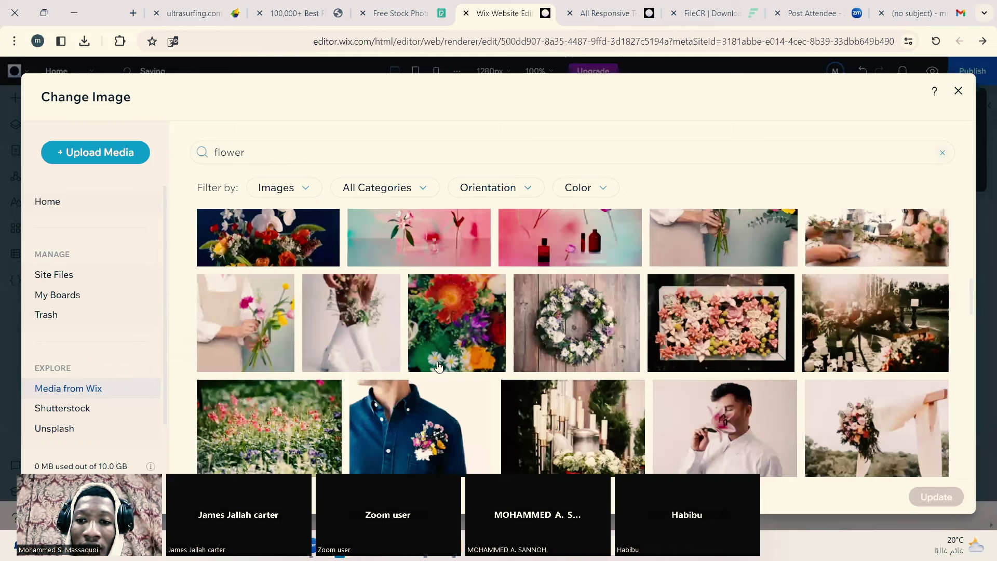
{"action": "scroll", "coordinate": [438, 366], "scroll_direction": "down", "scroll_amount": 3}
{"action": "scroll", "coordinate": [439, 366], "scroll_direction": "down", "scroll_amount": 3}
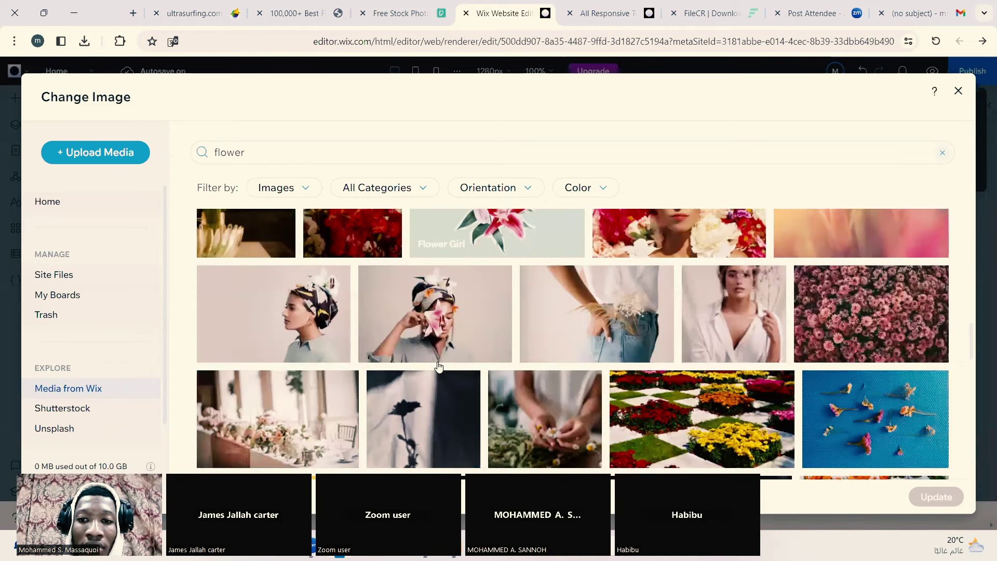
{"action": "scroll", "coordinate": [438, 367], "scroll_direction": "down", "scroll_amount": 3}
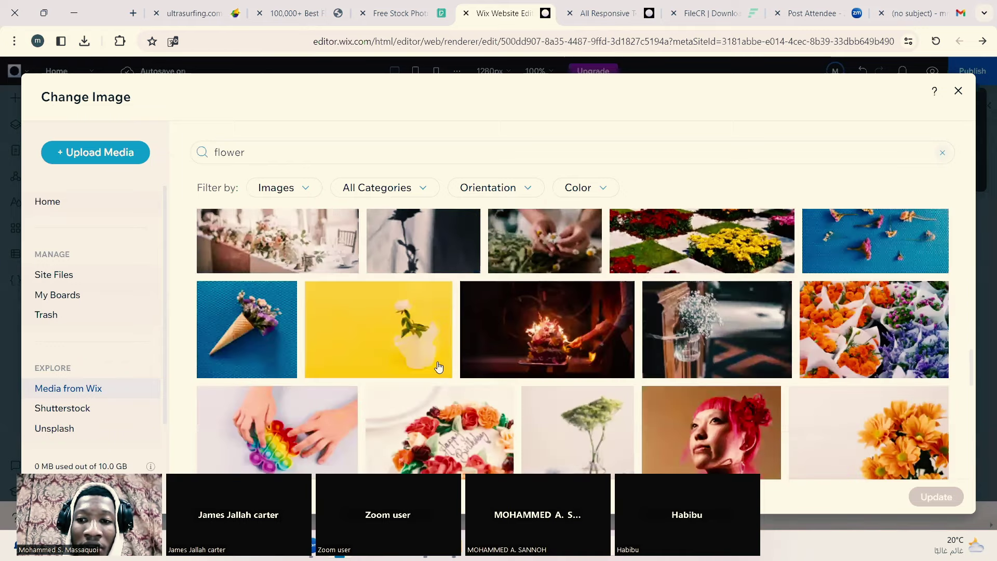
{"action": "left_click", "coordinate": [857, 339]}
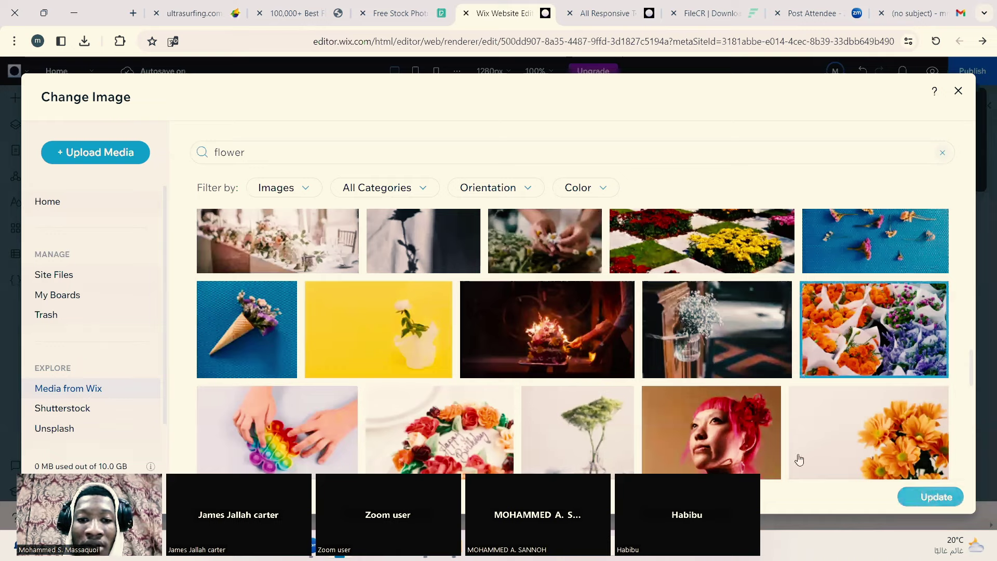
{"action": "left_click", "coordinate": [930, 497]}
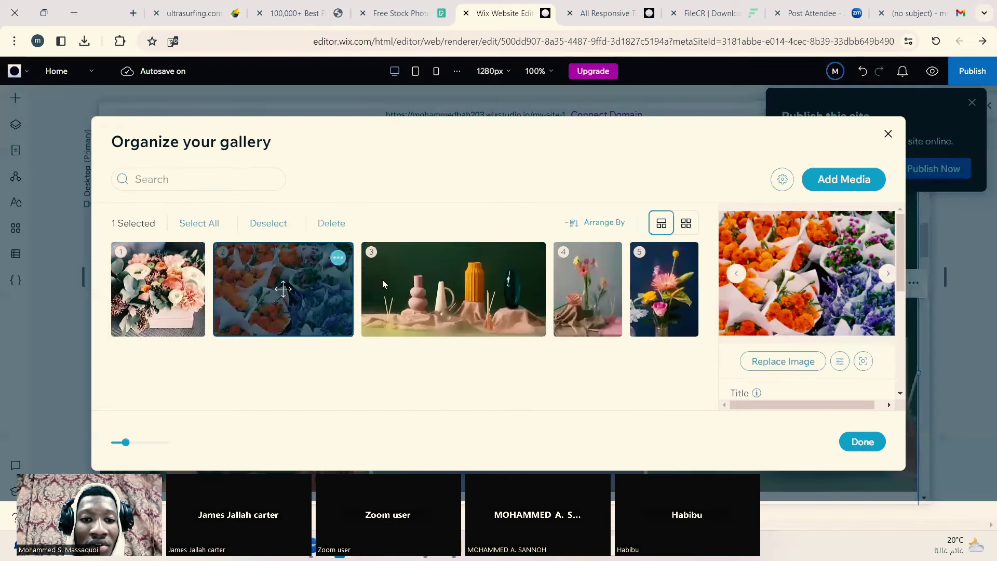
Step: Choose Replace Image for the third gallery photo and browse the Wix 'flower' results
{"action": "left_click", "coordinate": [530, 258]}
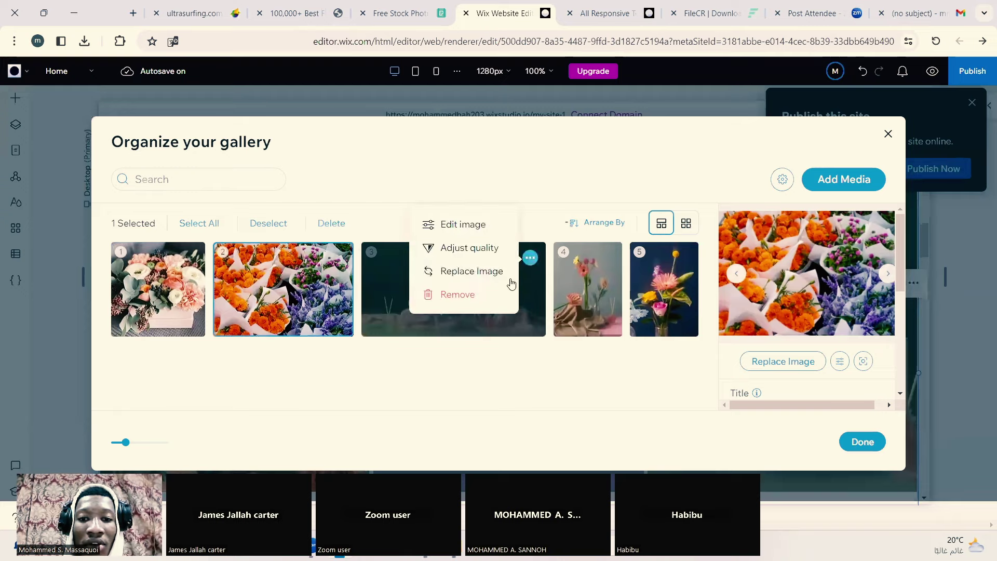
{"action": "left_click", "coordinate": [477, 275]}
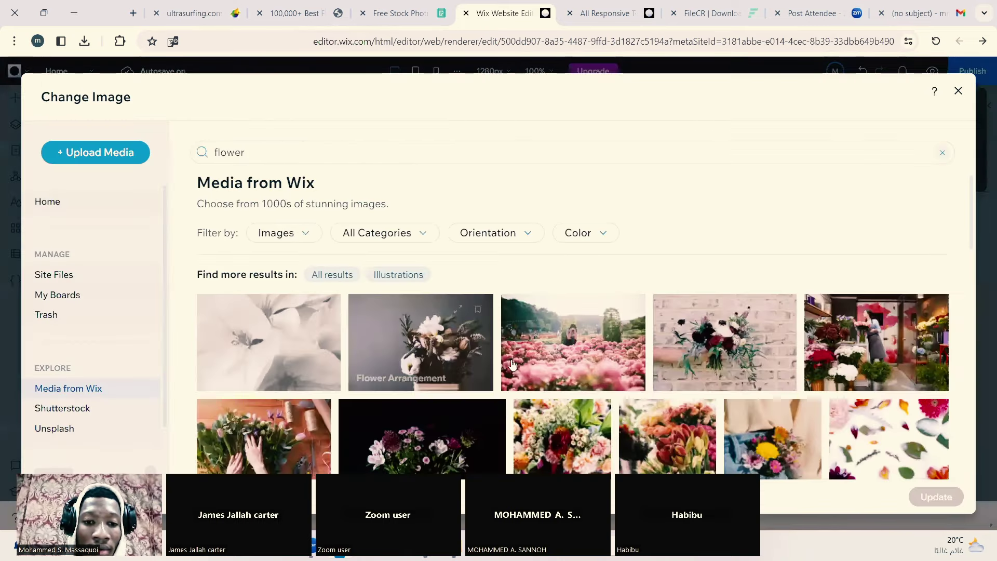
{"action": "scroll", "coordinate": [594, 388], "scroll_direction": "down", "scroll_amount": 3}
{"action": "scroll", "coordinate": [593, 388], "scroll_direction": "down", "scroll_amount": 5}
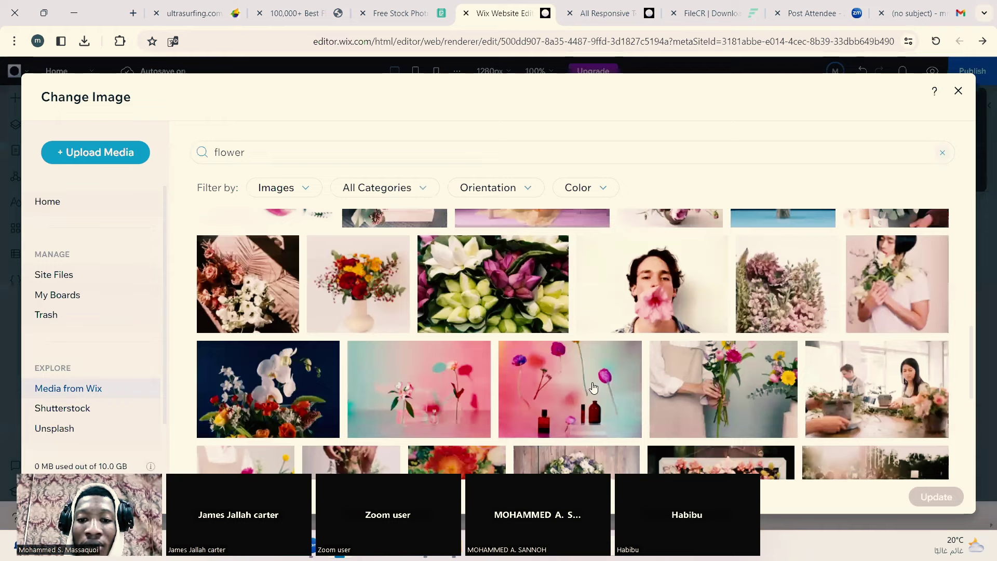
{"action": "scroll", "coordinate": [594, 388], "scroll_direction": "down", "scroll_amount": 4}
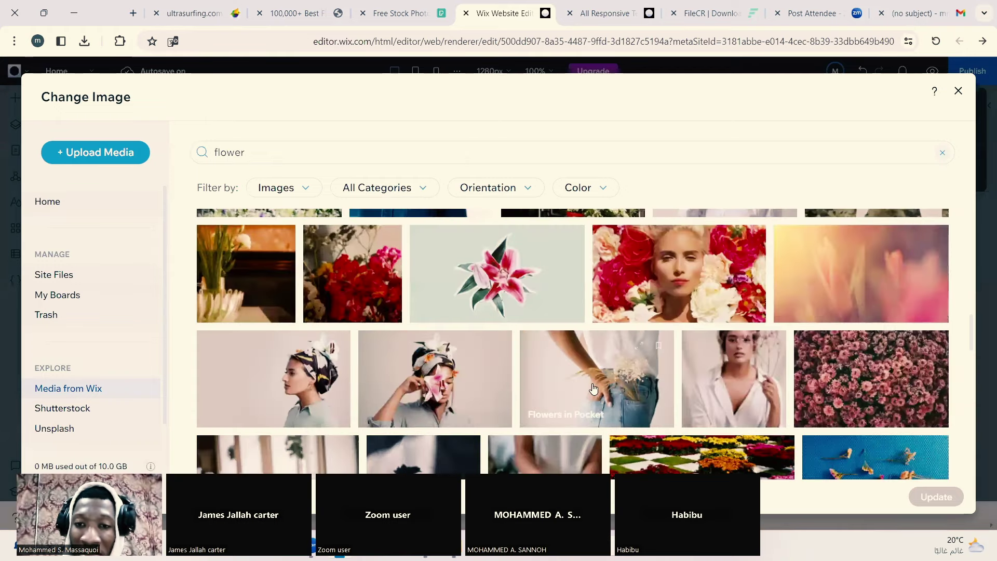
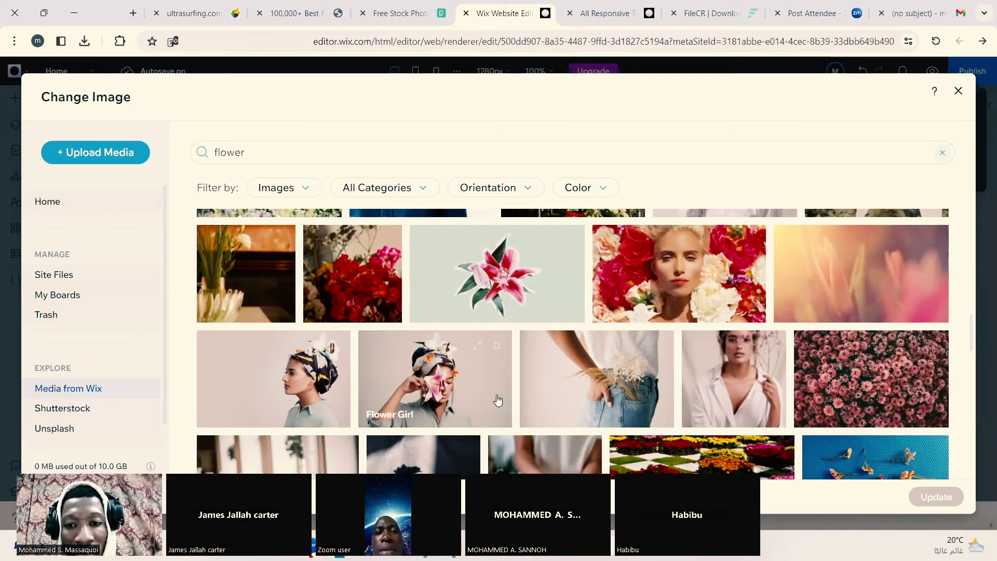
Step: Apply the 'red flower' photo from the flower stock results to the third gallery slot
{"action": "scroll", "coordinate": [597, 377], "scroll_direction": "down", "scroll_amount": 2}
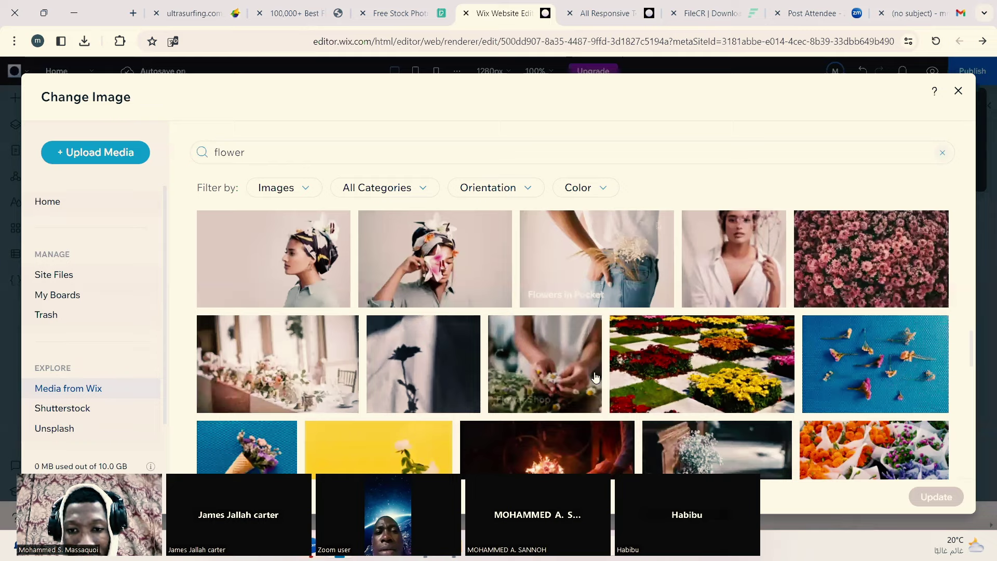
{"action": "scroll", "coordinate": [596, 378], "scroll_direction": "down", "scroll_amount": 4}
{"action": "scroll", "coordinate": [597, 377], "scroll_direction": "down", "scroll_amount": 3}
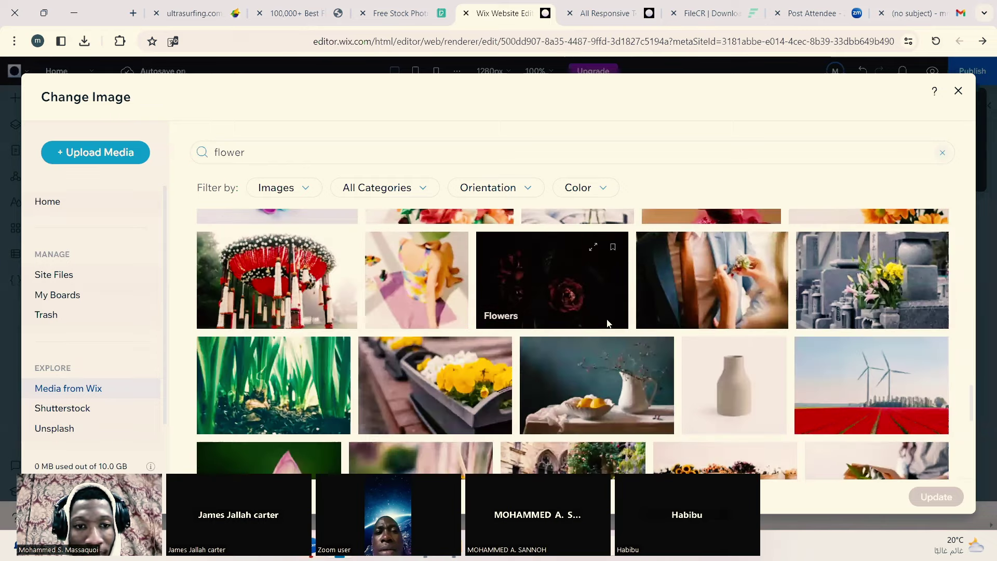
{"action": "scroll", "coordinate": [606, 321], "scroll_direction": "down", "scroll_amount": 1}
{"action": "scroll", "coordinate": [607, 319], "scroll_direction": "down", "scroll_amount": 8}
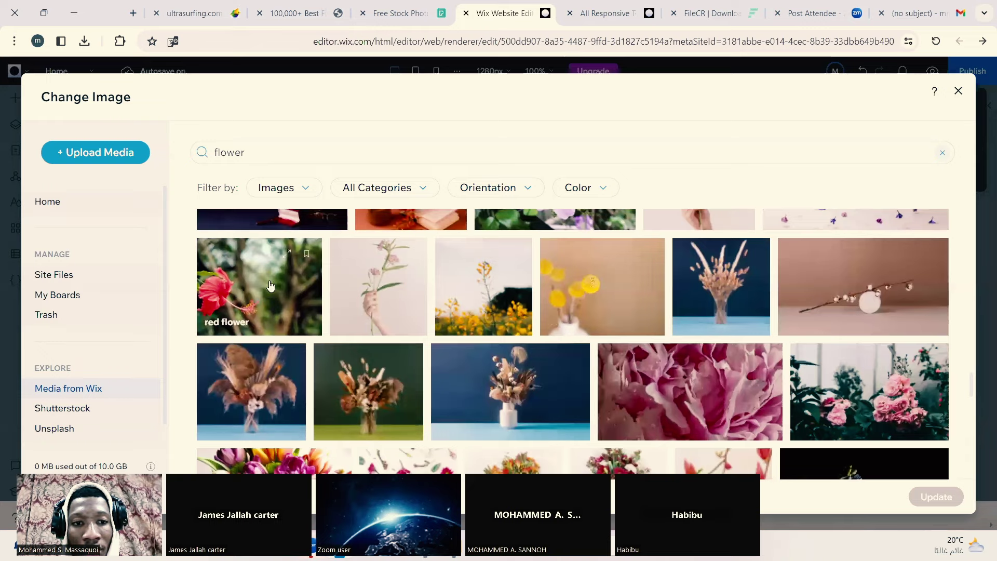
{"action": "left_click", "coordinate": [273, 286]}
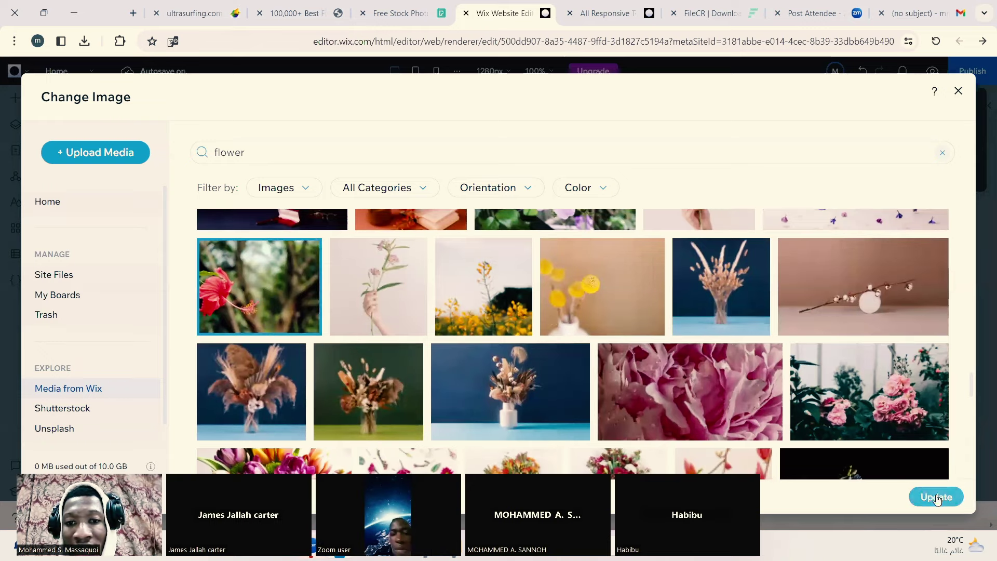
{"action": "left_click", "coordinate": [944, 500]}
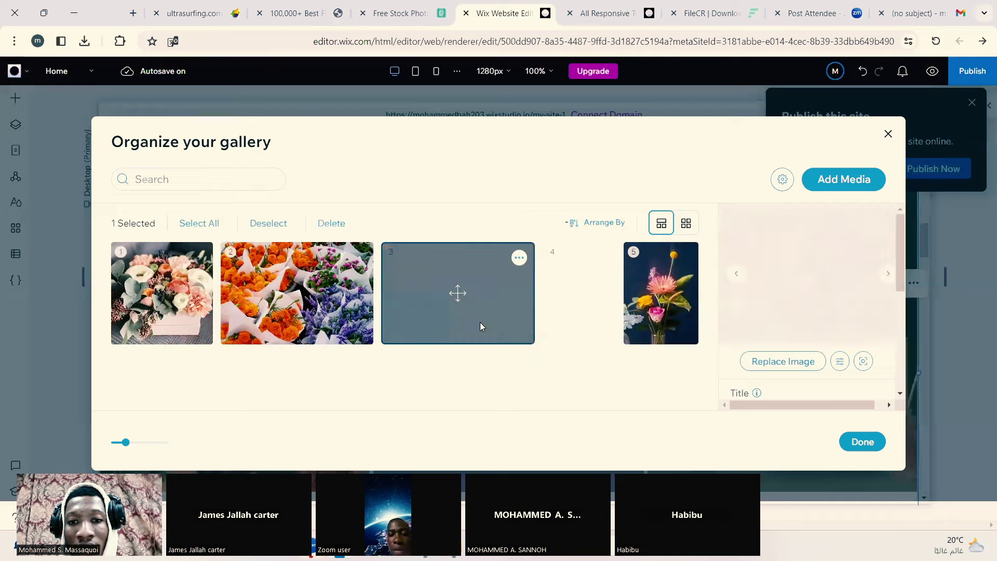
Step: Replace thumbnail 4 with the red-and-yellow bouquet in a white vase stock photo
{"action": "mouse_move", "coordinate": [596, 292]}
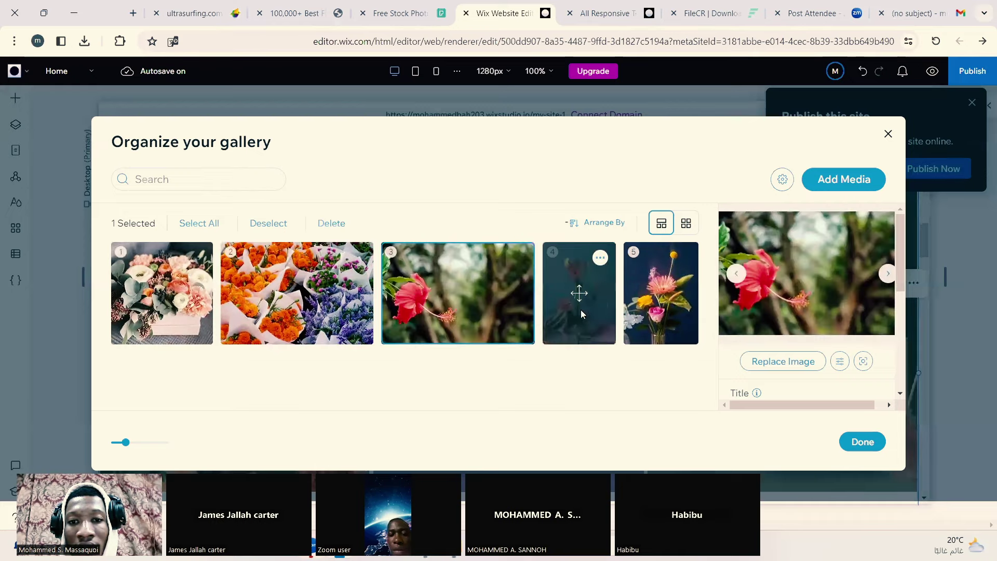
{"action": "left_click", "coordinate": [600, 260]}
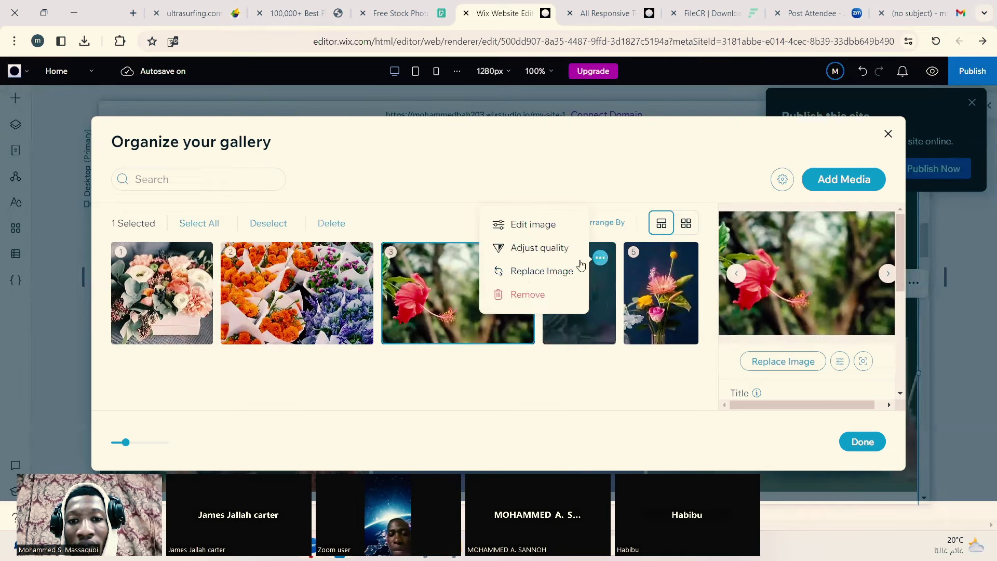
{"action": "left_click", "coordinate": [540, 271]}
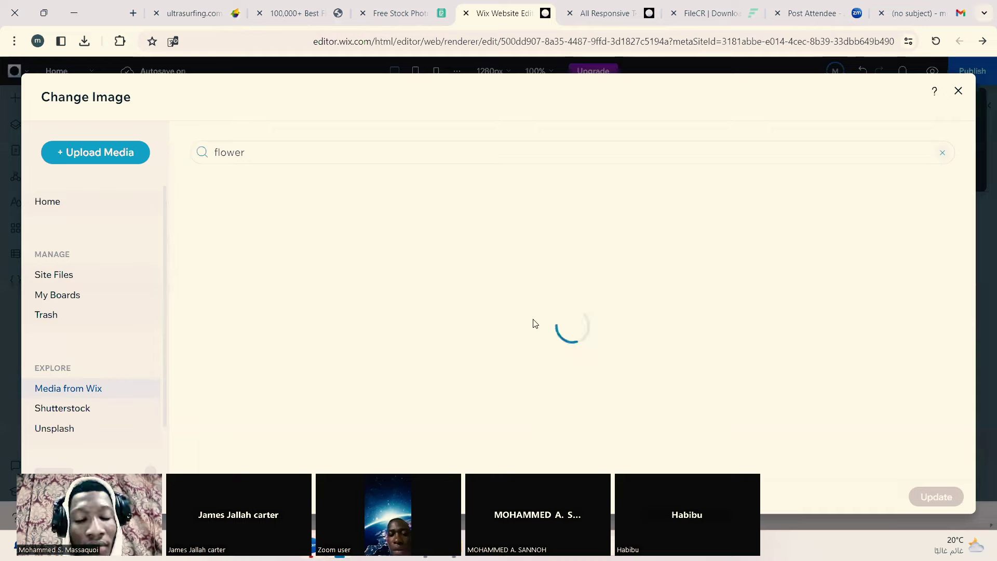
{"action": "scroll", "coordinate": [577, 387], "scroll_direction": "down", "scroll_amount": 10}
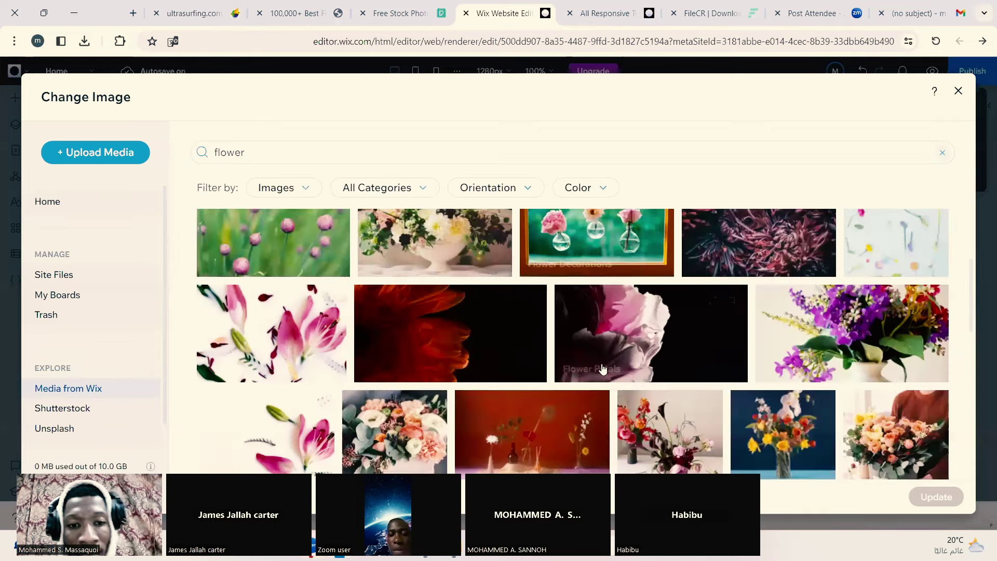
{"action": "scroll", "coordinate": [388, 305], "scroll_direction": "up", "scroll_amount": 3}
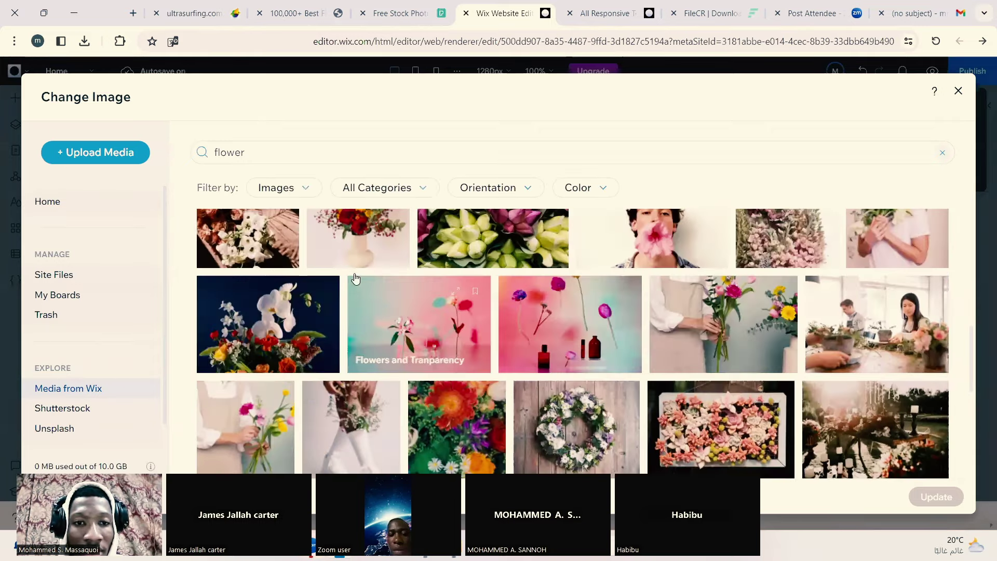
{"action": "scroll", "coordinate": [361, 354], "scroll_direction": "up", "scroll_amount": 2}
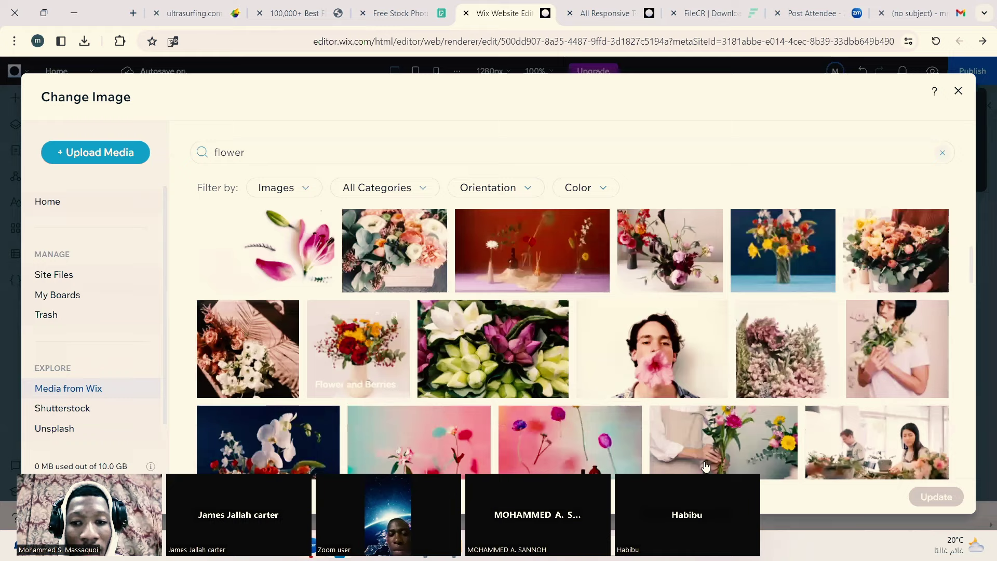
{"action": "left_click", "coordinate": [362, 354]}
{"action": "left_click", "coordinate": [937, 497]}
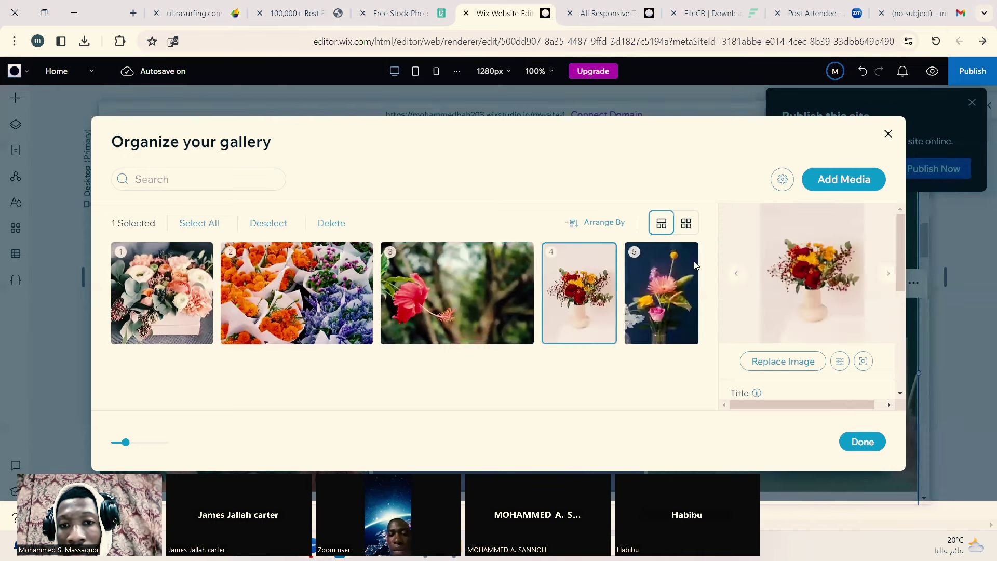
{"action": "left_click", "coordinate": [683, 259]}
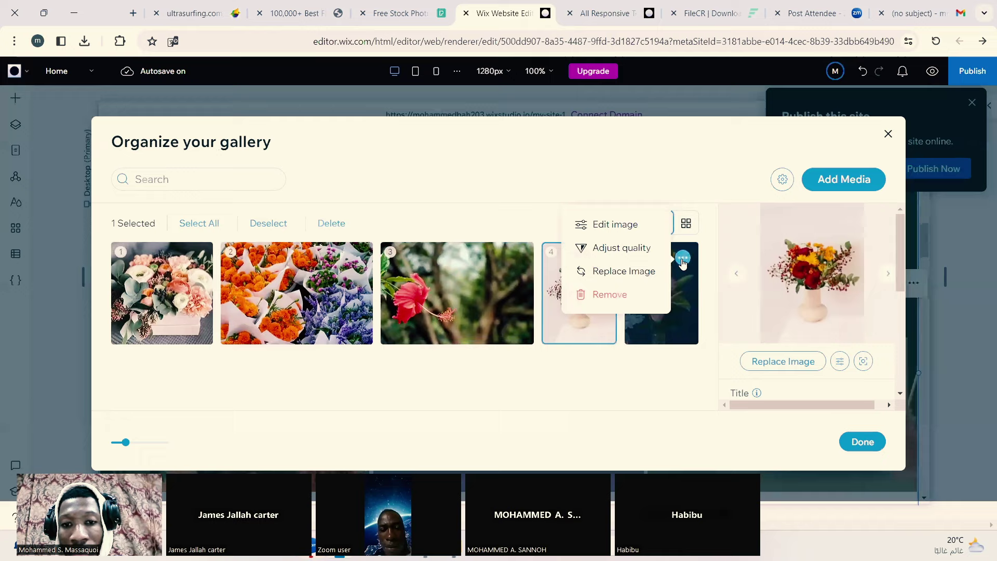
Step: Replace thumbnail 5 with the dried-flower bouquet on a blue background stock photo
{"action": "left_click", "coordinate": [638, 270]}
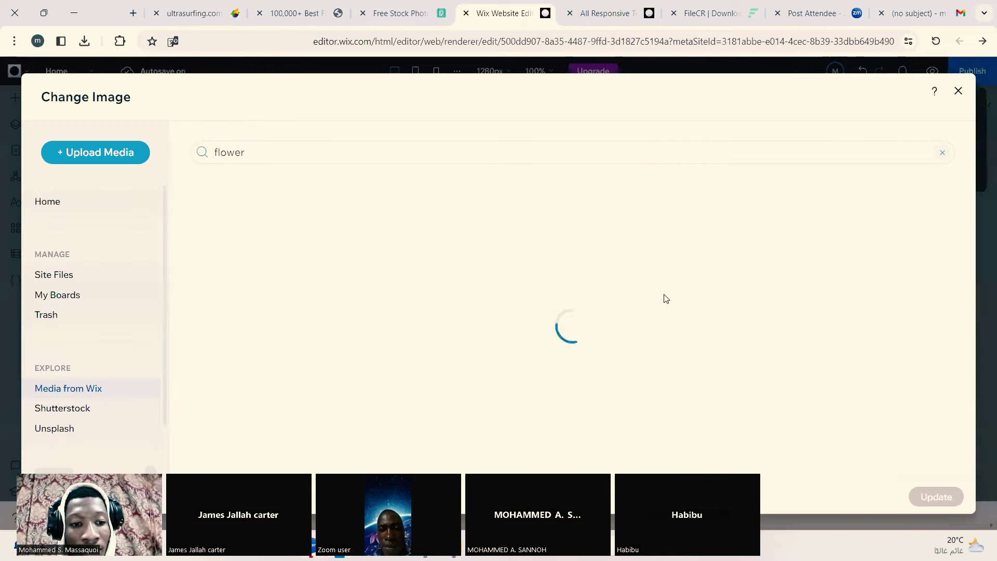
{"action": "scroll", "coordinate": [741, 354], "scroll_direction": "down", "scroll_amount": 3}
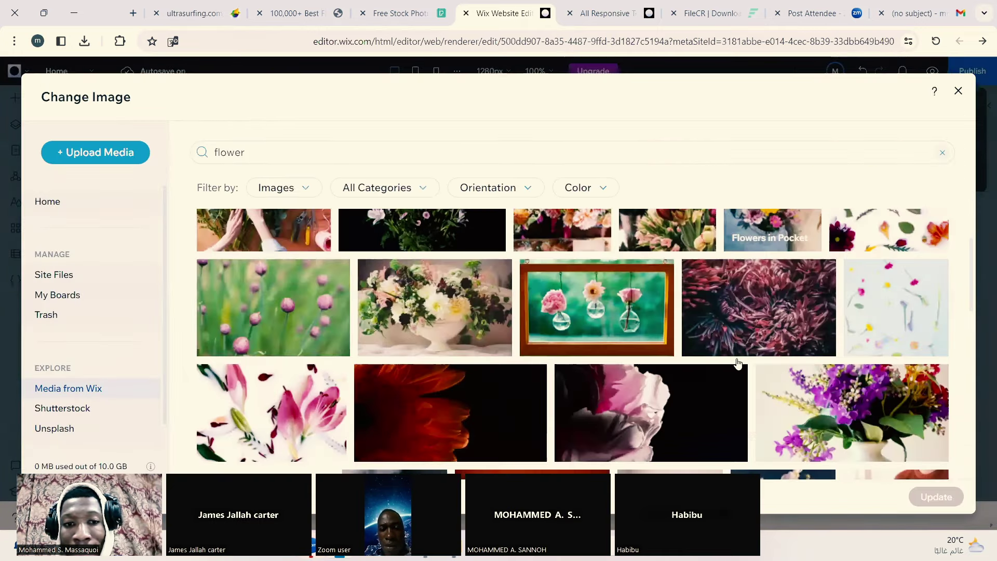
{"action": "scroll", "coordinate": [737, 362], "scroll_direction": "down", "scroll_amount": 5}
{"action": "scroll", "coordinate": [737, 362], "scroll_direction": "down", "scroll_amount": 4}
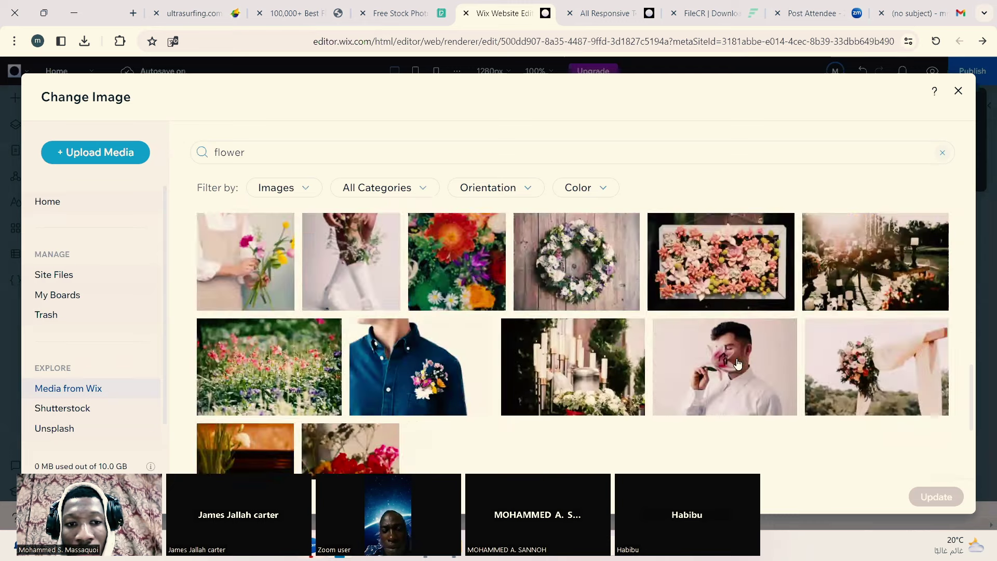
{"action": "scroll", "coordinate": [738, 362], "scroll_direction": "down", "scroll_amount": 2}
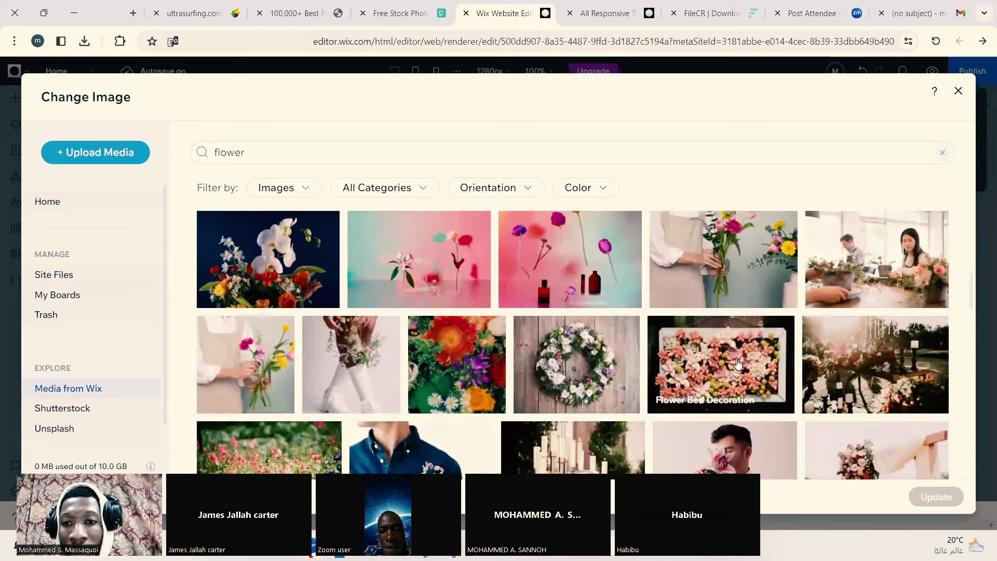
{"action": "scroll", "coordinate": [737, 362], "scroll_direction": "down", "scroll_amount": 7}
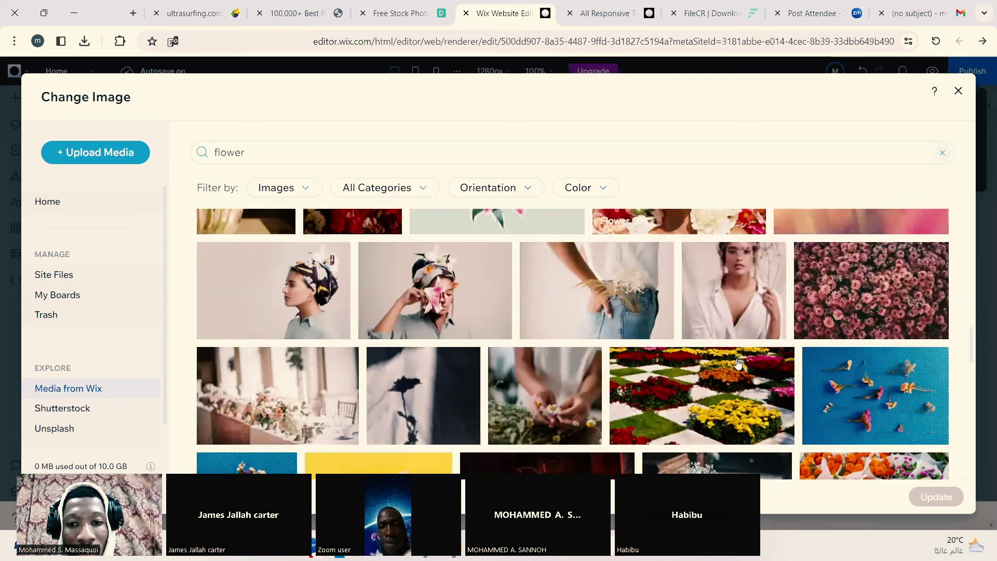
{"action": "scroll", "coordinate": [737, 362], "scroll_direction": "down", "scroll_amount": 2}
{"action": "scroll", "coordinate": [738, 364], "scroll_direction": "down", "scroll_amount": 5}
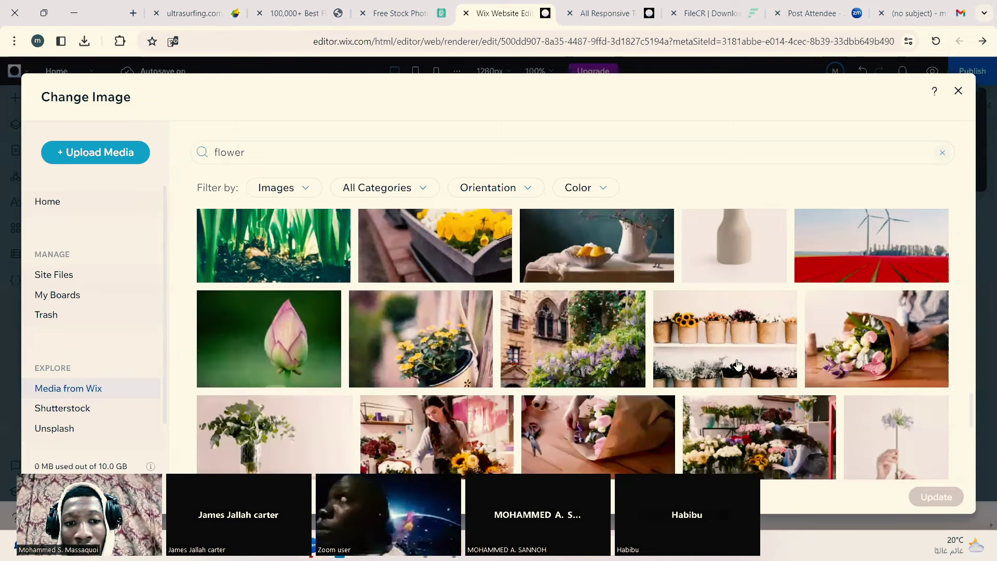
{"action": "scroll", "coordinate": [738, 364], "scroll_direction": "down", "scroll_amount": 3}
{"action": "scroll", "coordinate": [710, 363], "scroll_direction": "down", "scroll_amount": 3}
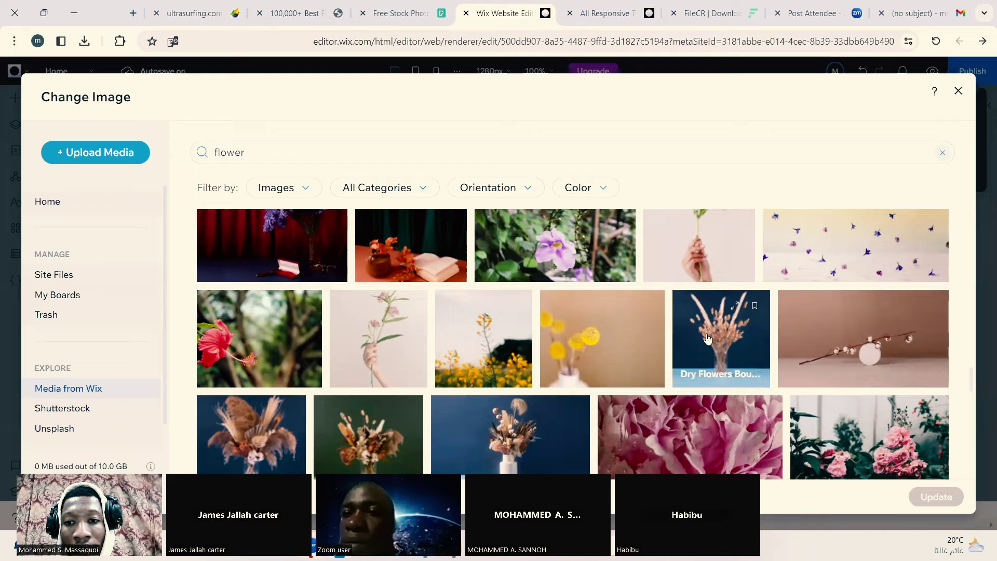
{"action": "left_click", "coordinate": [682, 344]}
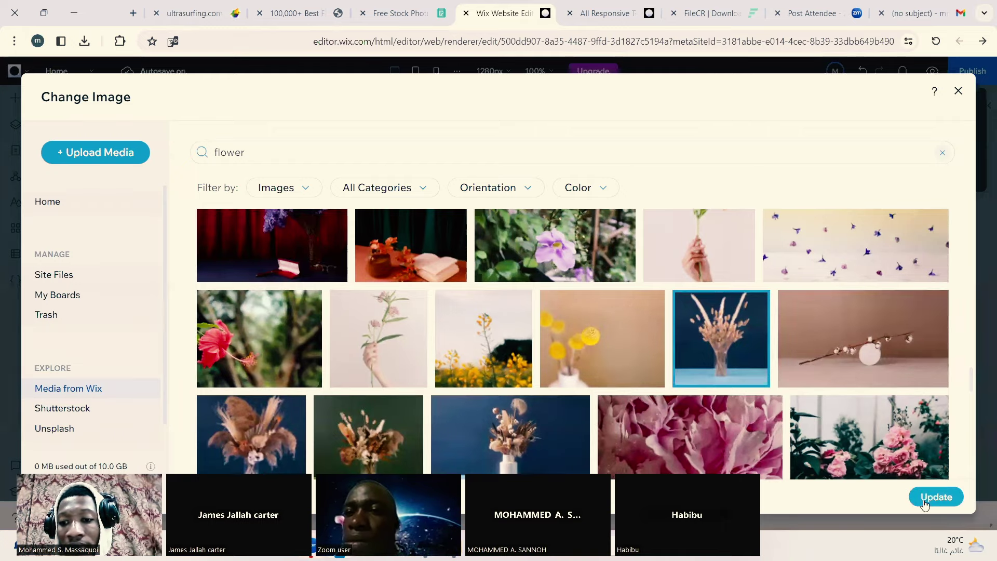
{"action": "left_click", "coordinate": [926, 505]}
{"action": "mouse_move", "coordinate": [958, 545]}
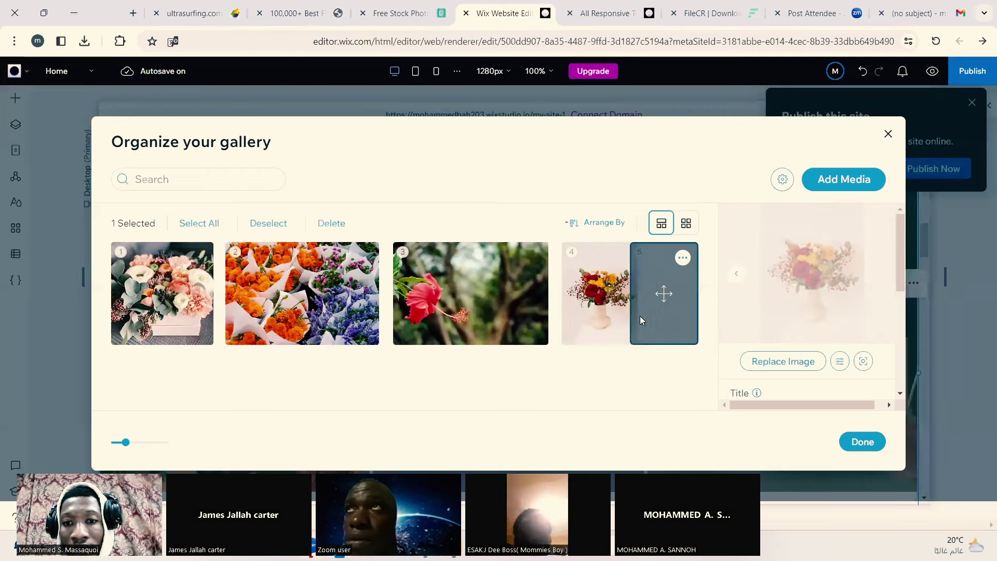
Step: Preview images 4 back to 1, then scroll the details panel to Title and Description
{"action": "left_click", "coordinate": [682, 259]}
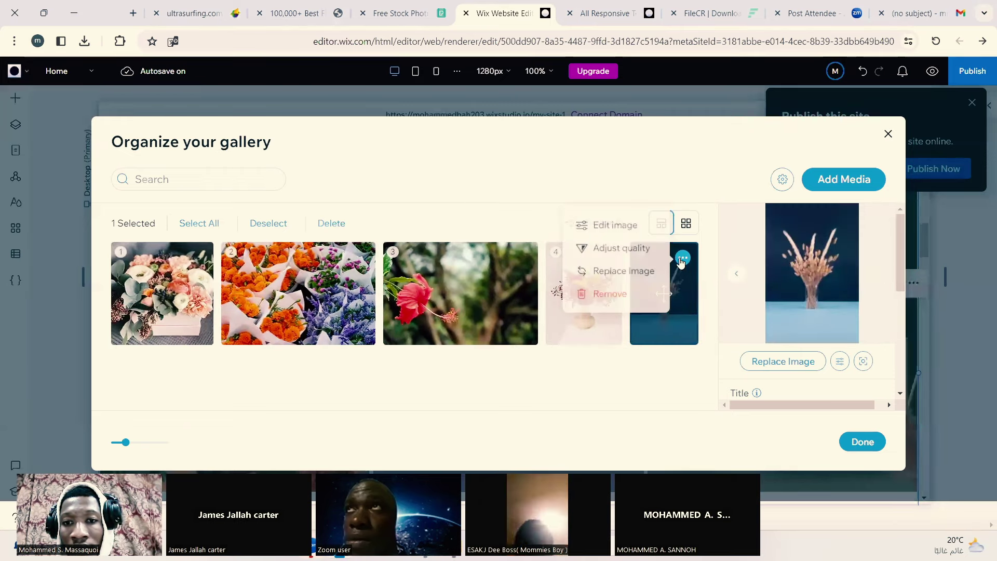
{"action": "left_click", "coordinate": [597, 382]}
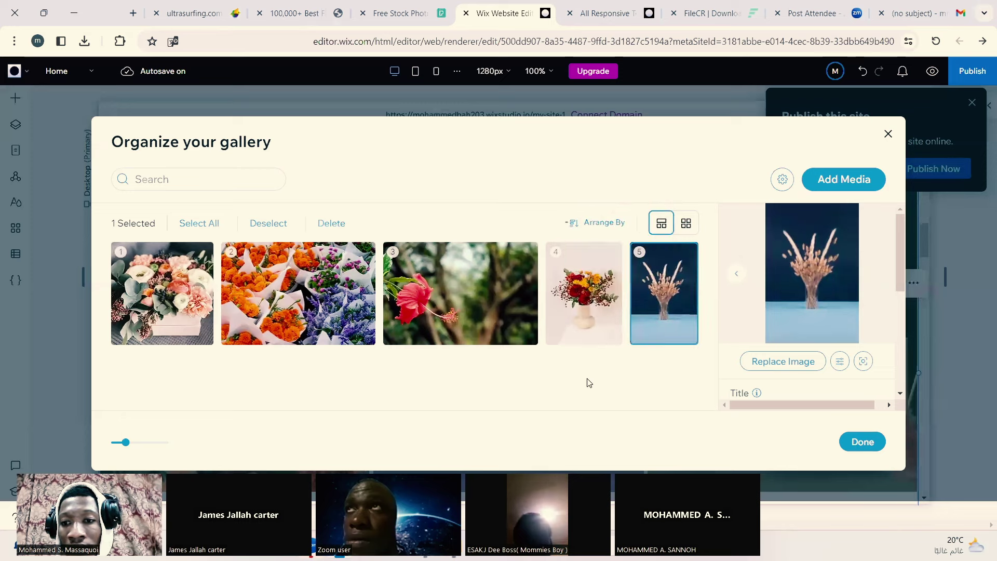
{"action": "left_click", "coordinate": [736, 274]}
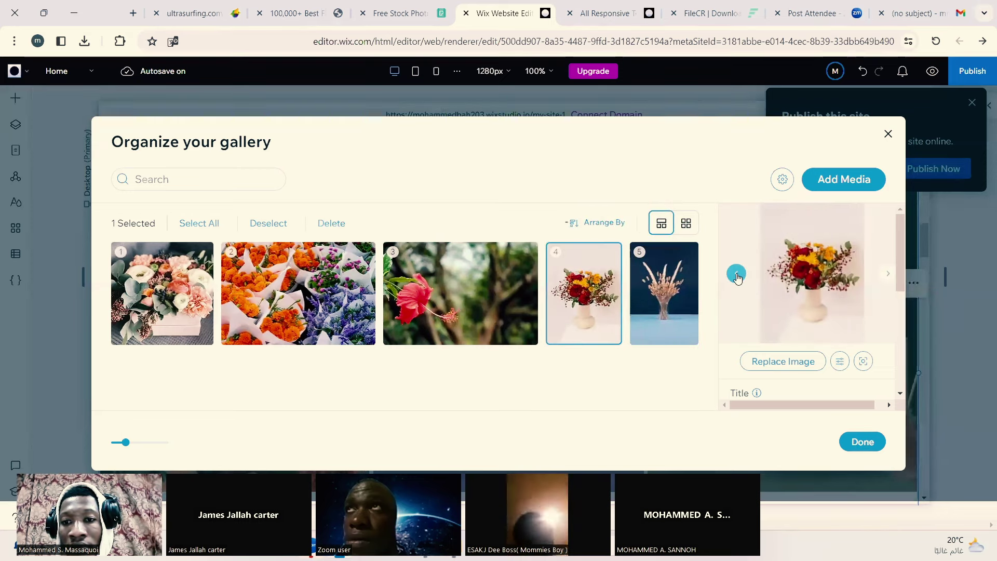
{"action": "left_click", "coordinate": [736, 275]}
{"action": "left_click", "coordinate": [736, 276]}
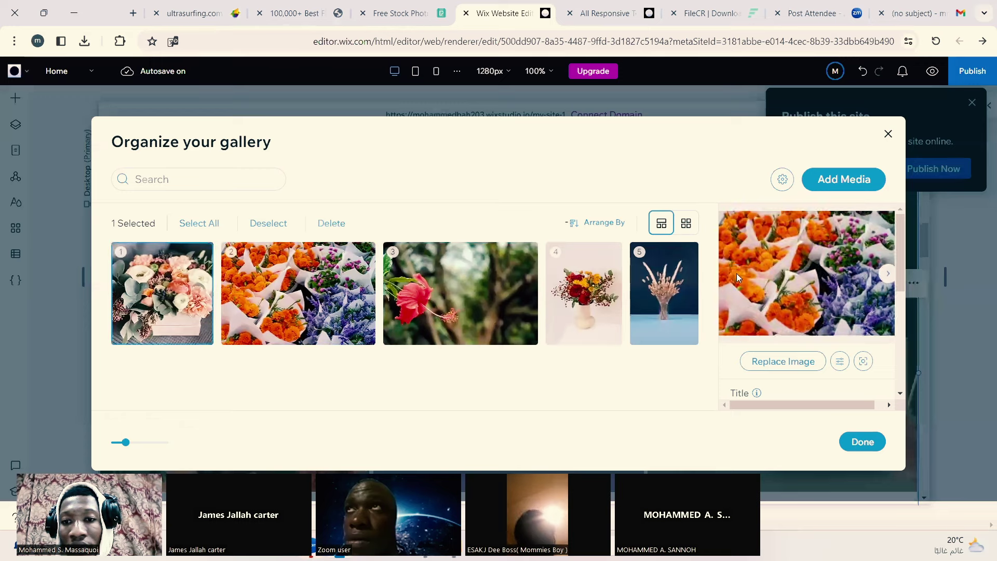
{"action": "left_click", "coordinate": [736, 274]}
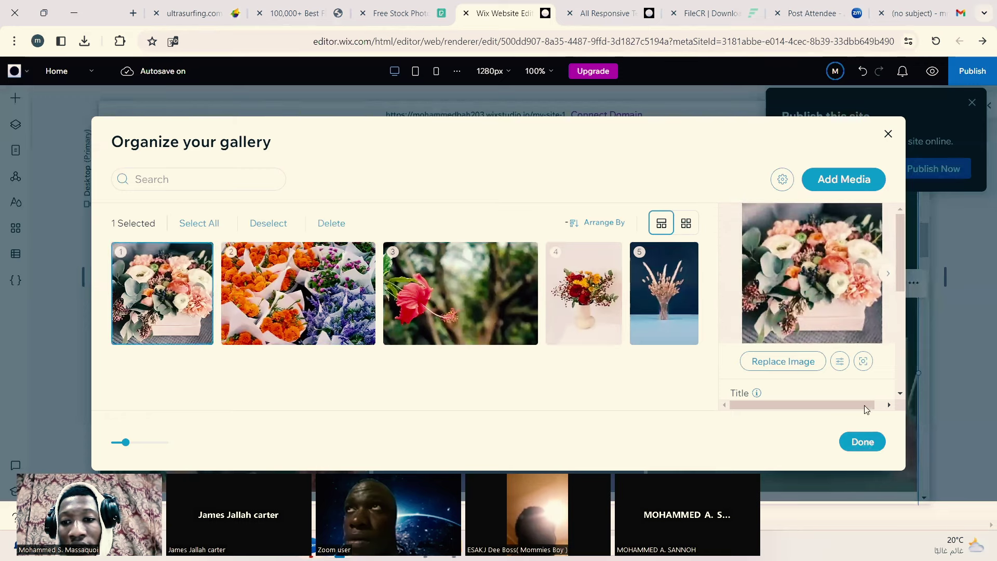
{"action": "left_click_drag", "start_coordinate": [868, 406], "coordinate": [879, 407]}
{"action": "left_click_drag", "start_coordinate": [904, 257], "coordinate": [893, 318]}
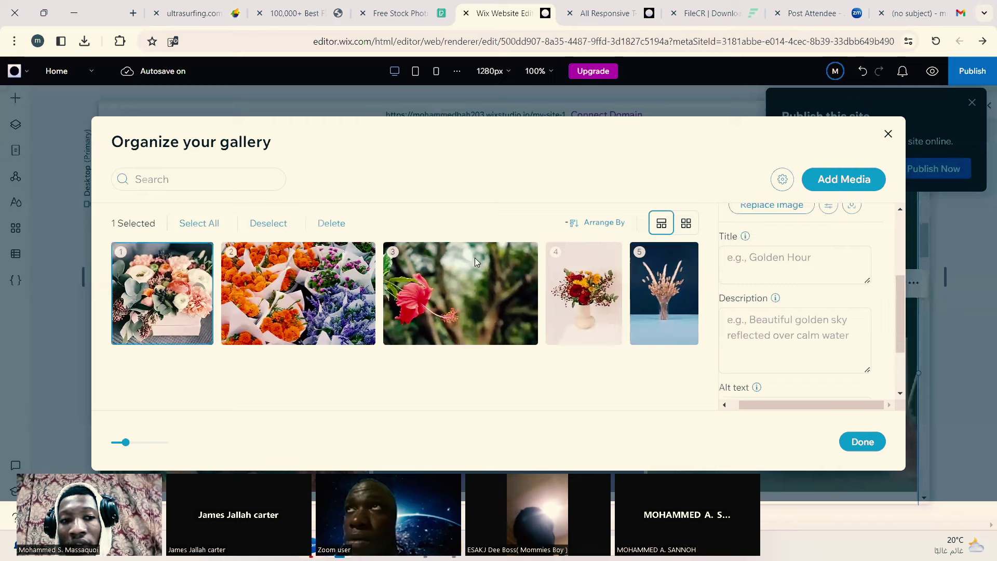
Step: Title the first image 'Love Of Life.' and the marigold image 'Sunny Day'
{"action": "mouse_move", "coordinate": [775, 298]}
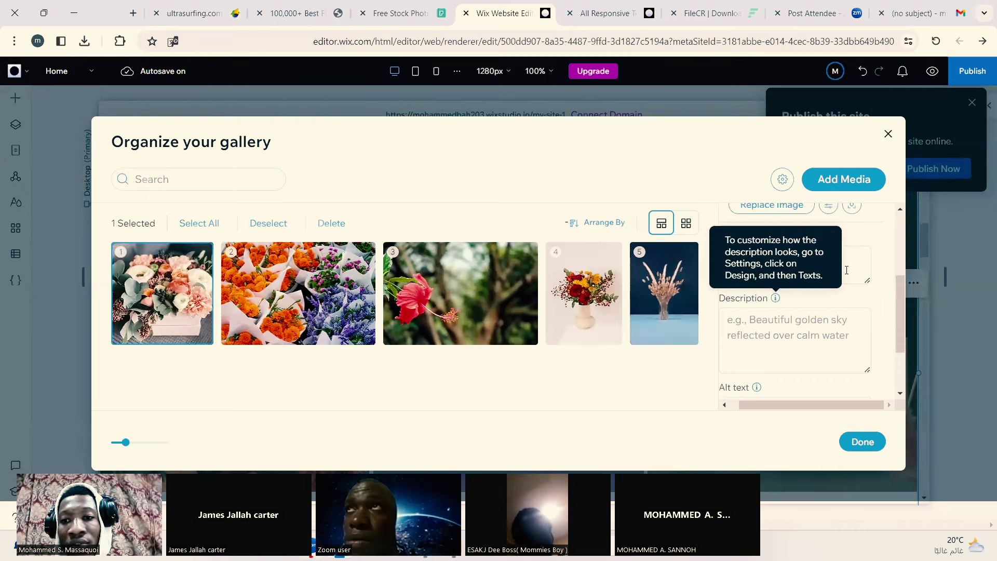
{"action": "left_click", "coordinate": [864, 266]}
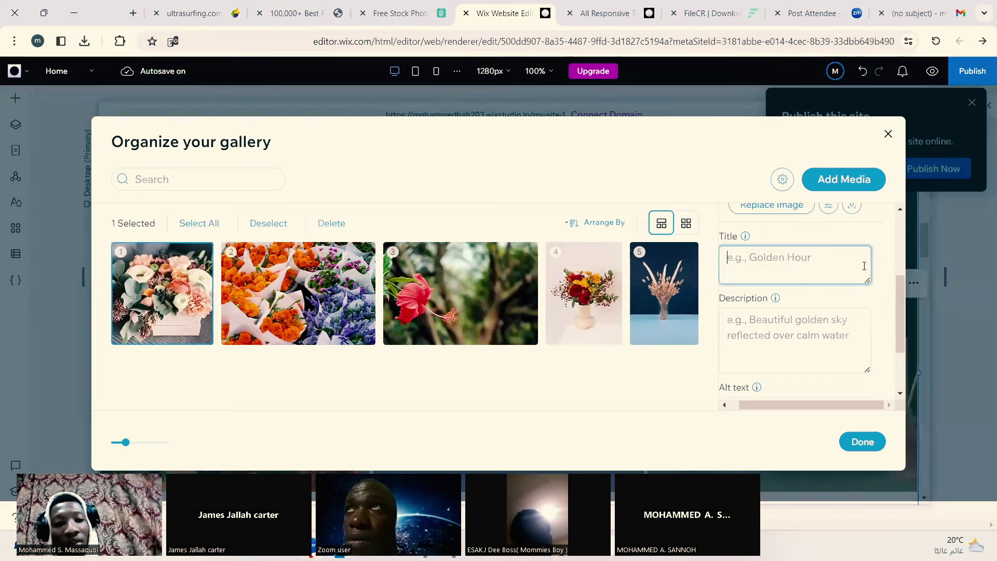
{"action": "type", "text": "L"}
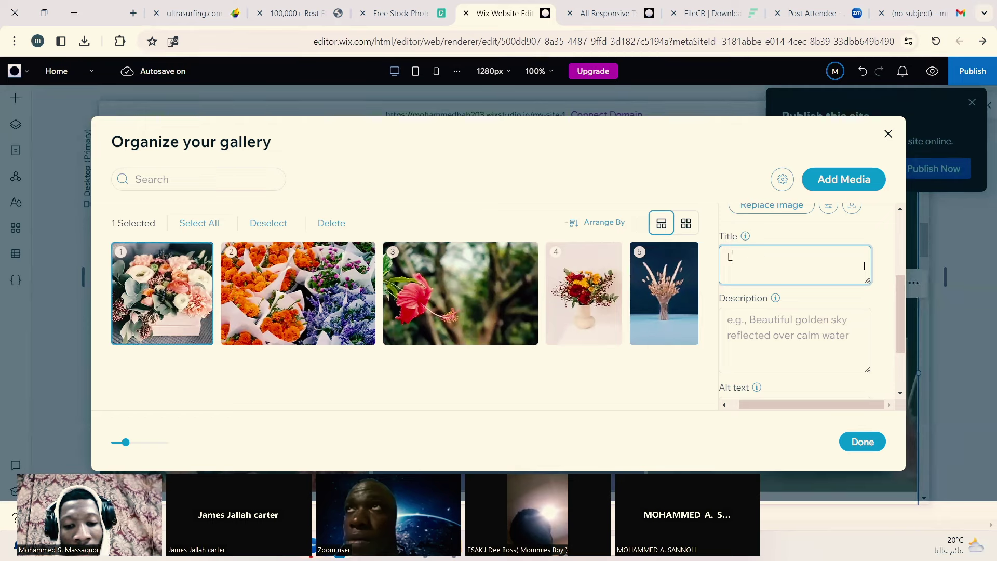
{"action": "type", "text": "ove"}
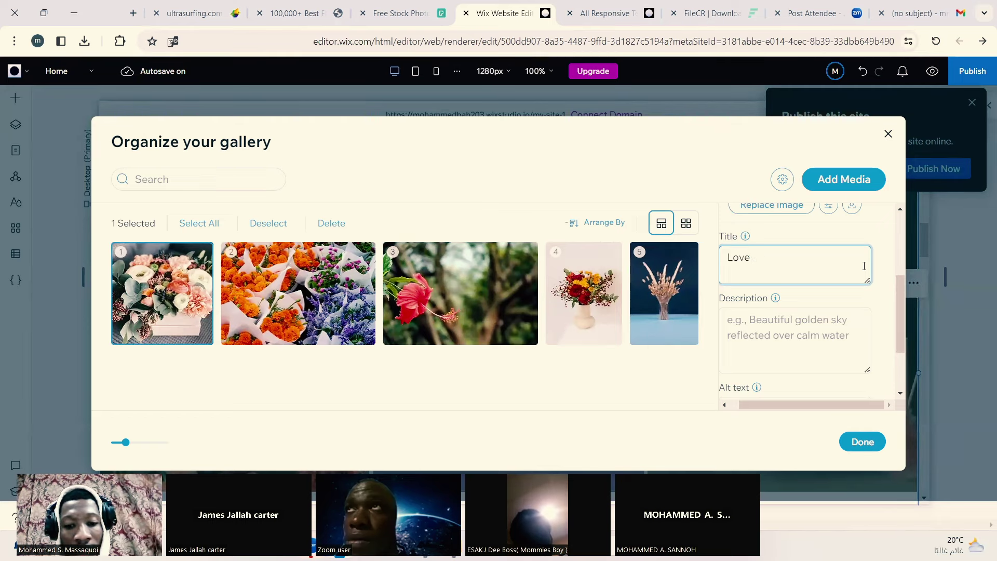
{"action": "type", "text": " Of Lif"}
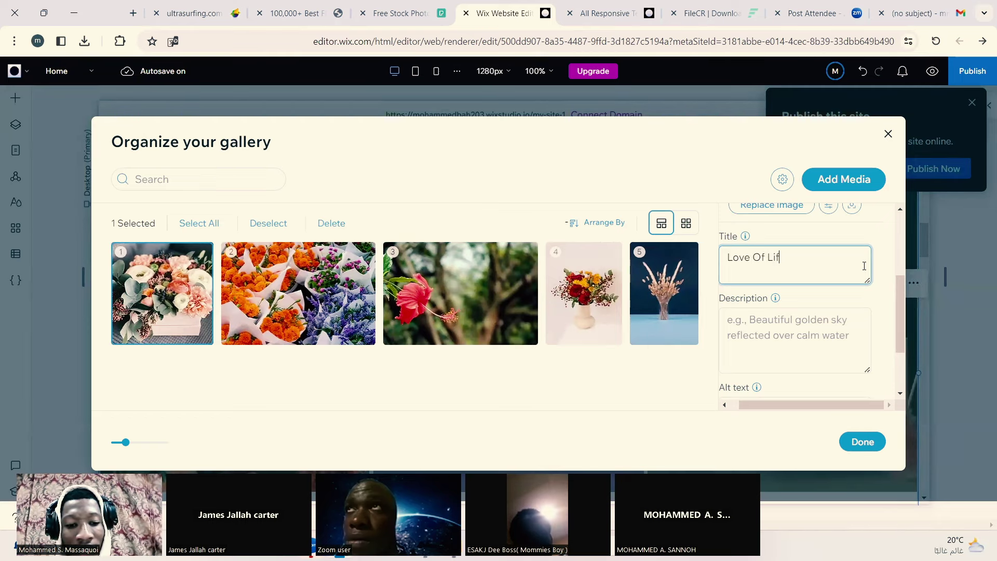
{"action": "type", "text": "e."}
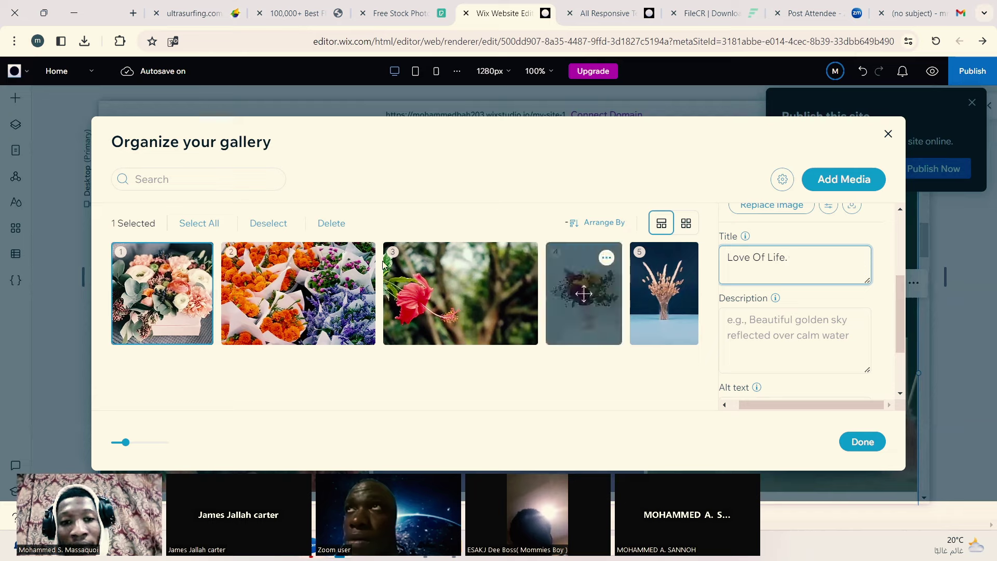
{"action": "left_click", "coordinate": [298, 294]}
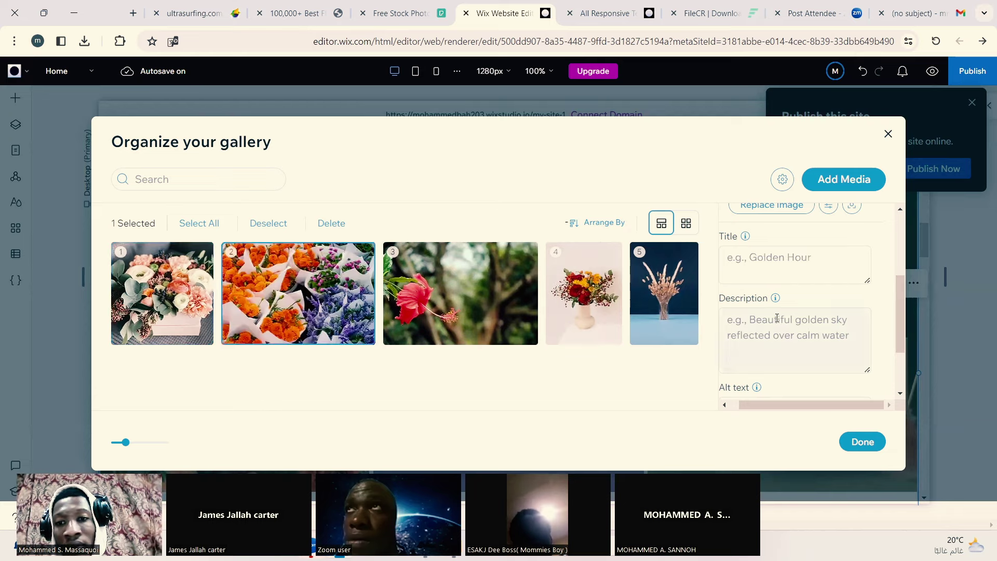
{"action": "left_click", "coordinate": [854, 264]}
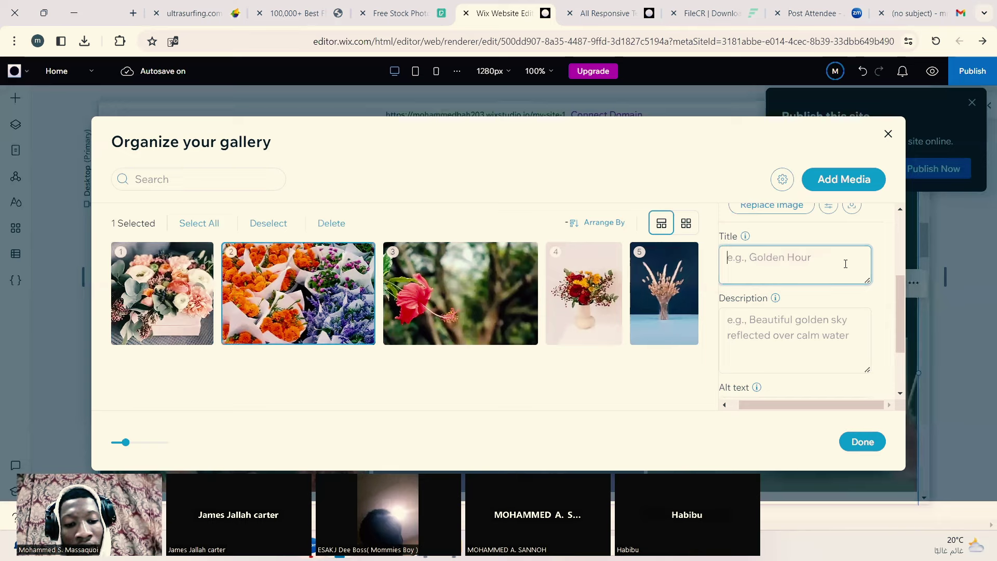
{"action": "type", "text": "Sunn"}
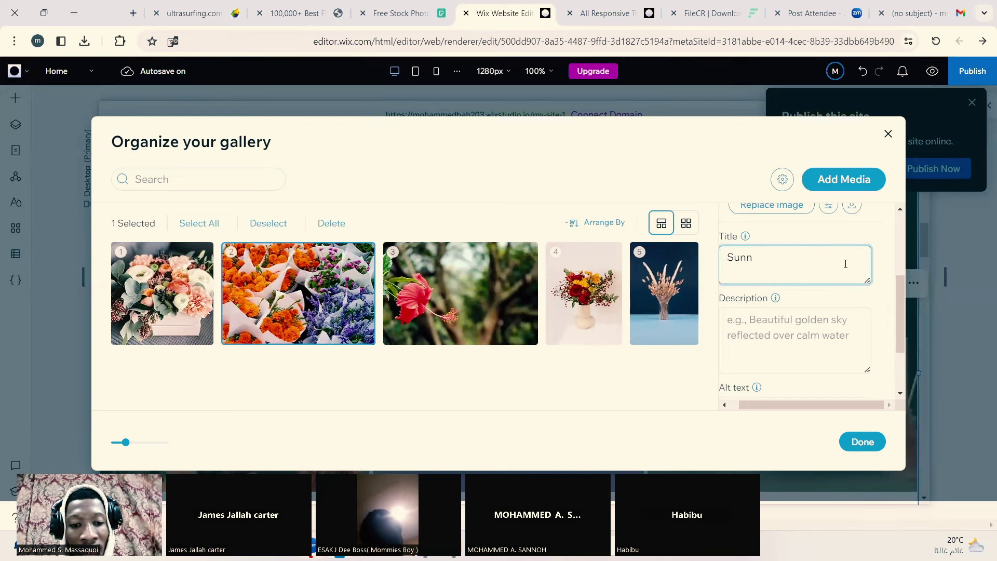
{"action": "type", "text": "y Day"}
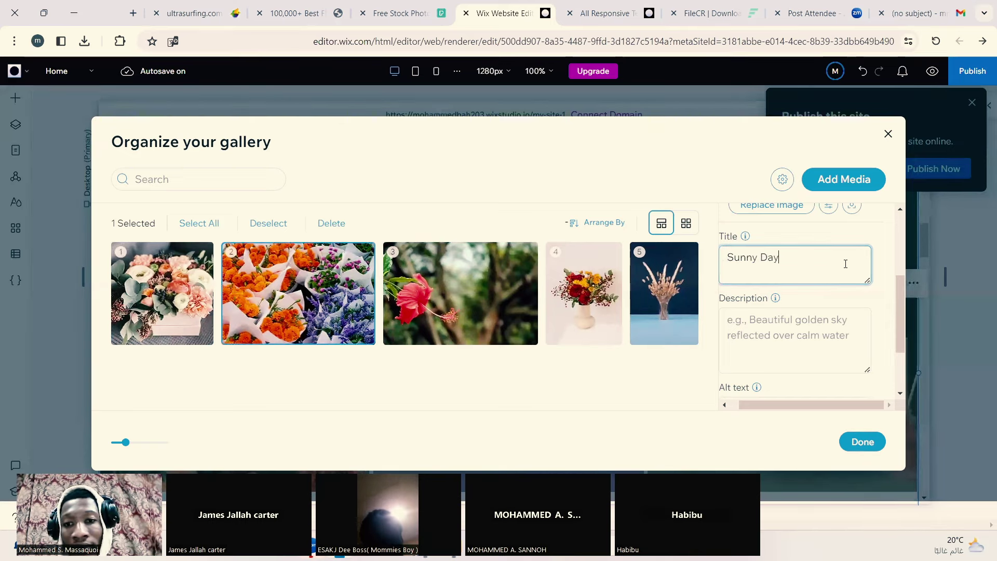
Step: Title the hibiscus image 'Love In The Forest.' and enter 'nside My b' for the vase bouquet
{"action": "left_click", "coordinate": [471, 268]}
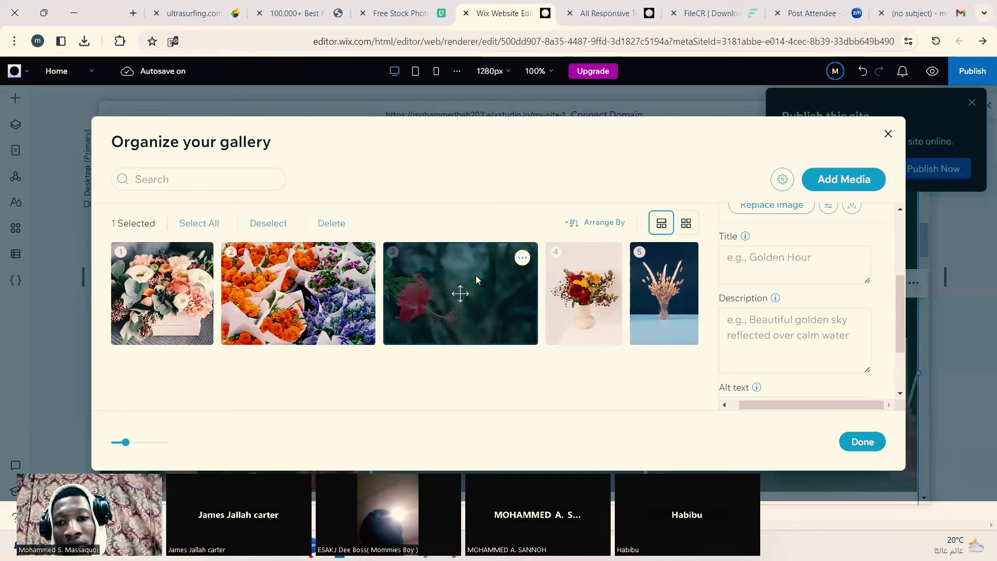
{"action": "left_click", "coordinate": [813, 268]}
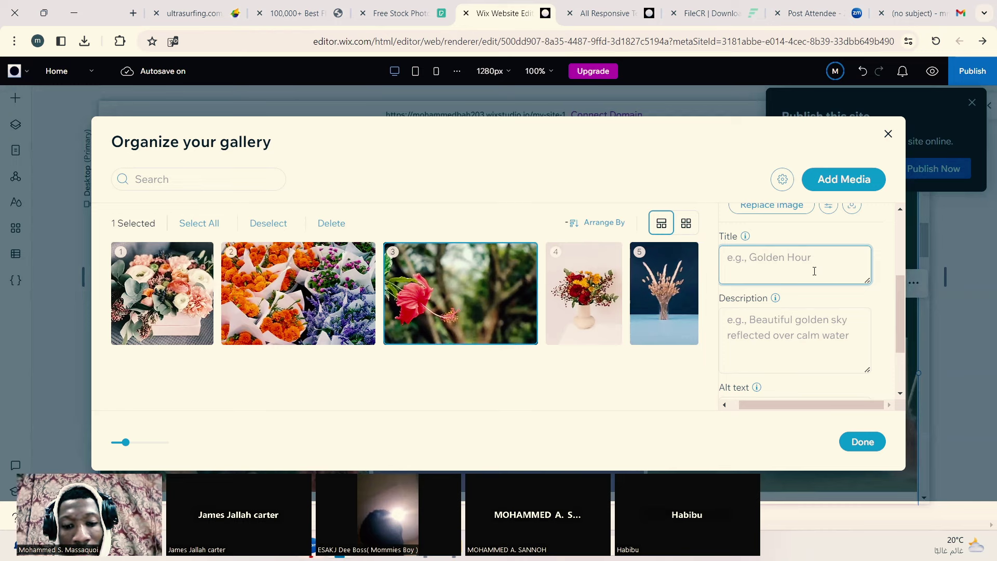
{"action": "type", "text": "Love In The"}
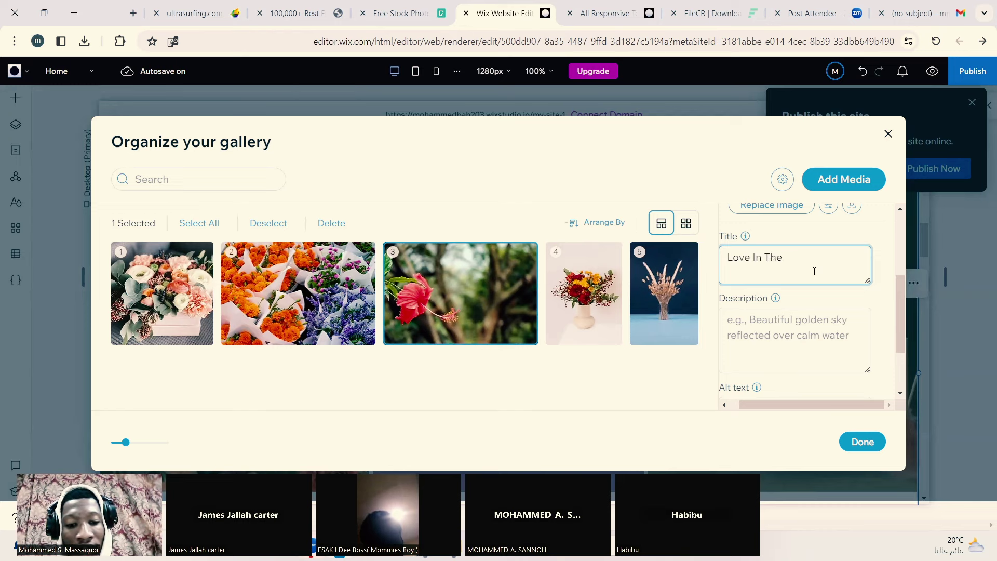
{"action": "type", "text": " Forest"}
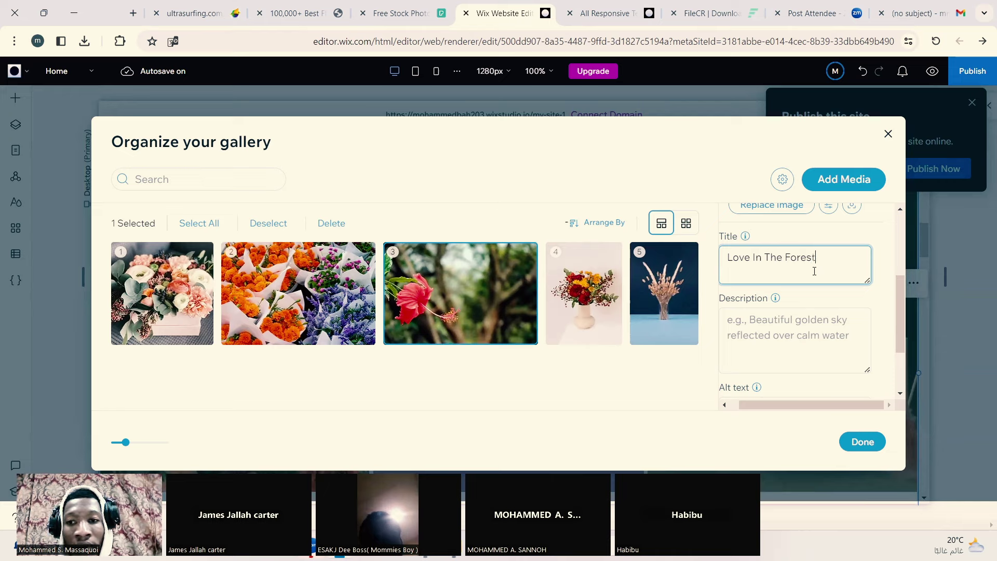
{"action": "type", "text": "."}
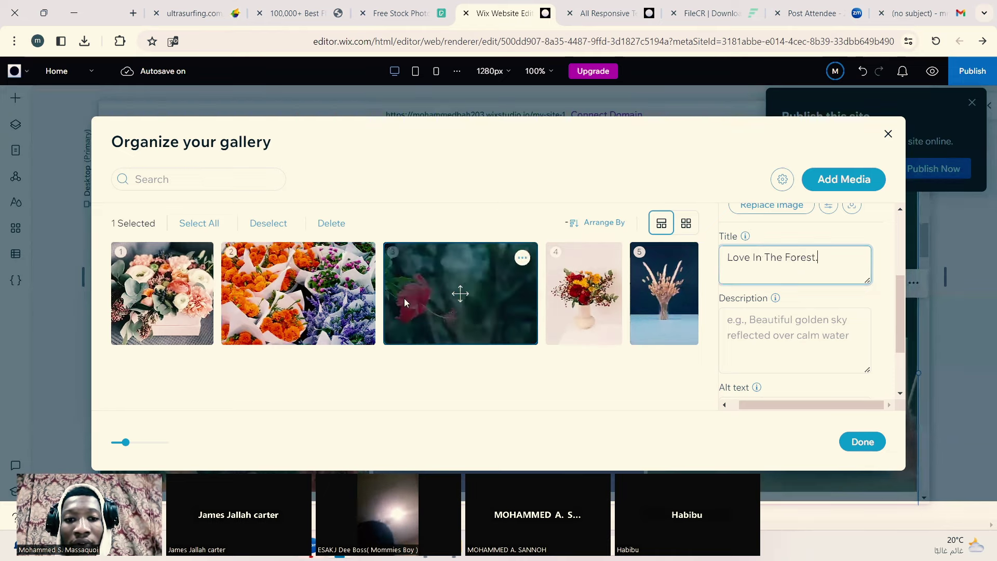
{"action": "left_click", "coordinate": [575, 319]}
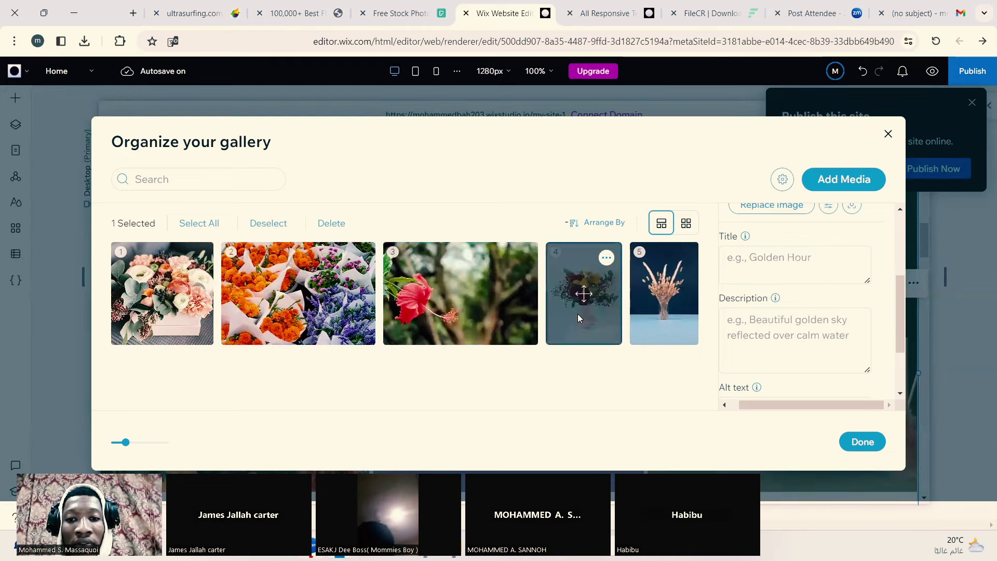
{"action": "left_click", "coordinate": [755, 259]}
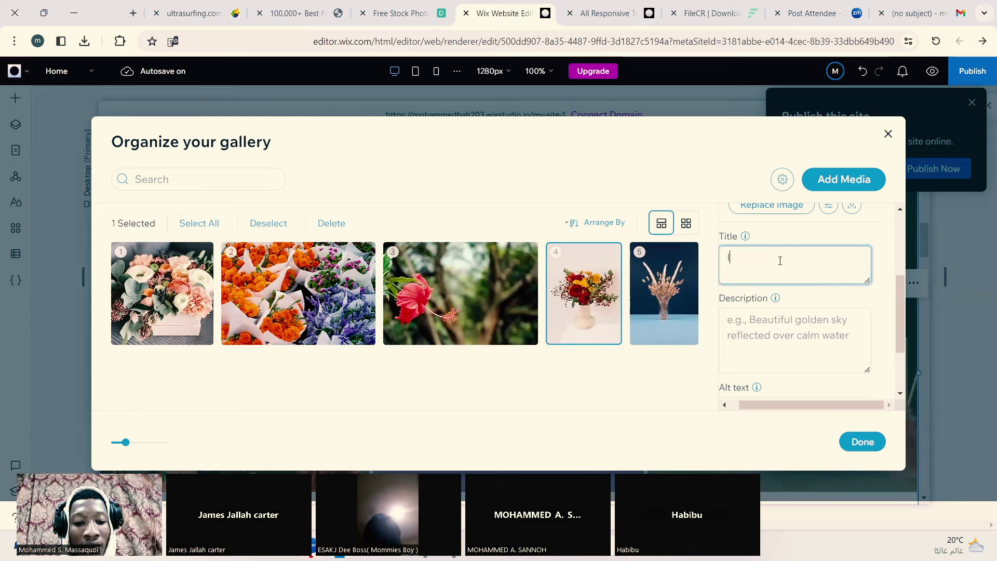
{"action": "type", "text": "nside "}
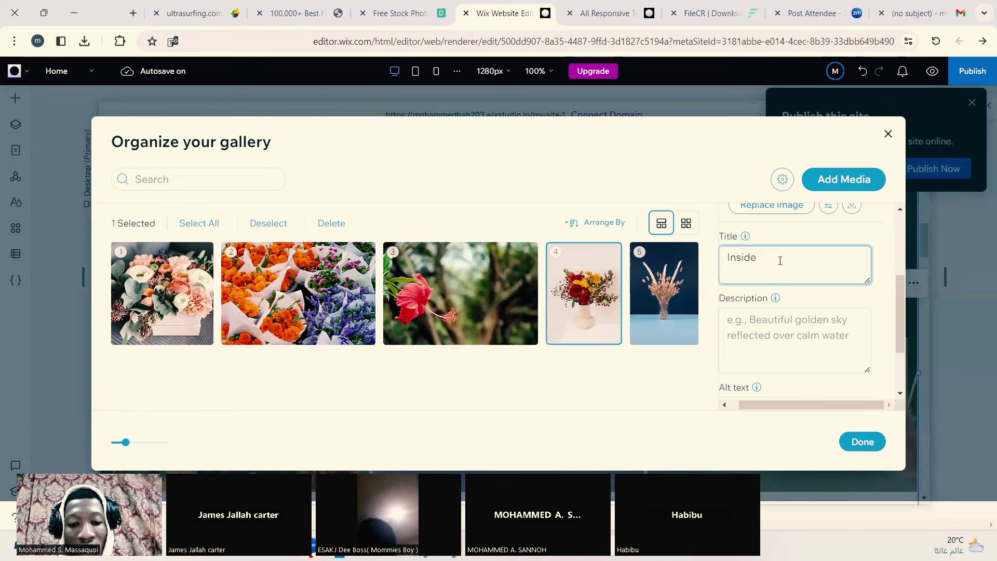
{"action": "type", "text": "My b"}
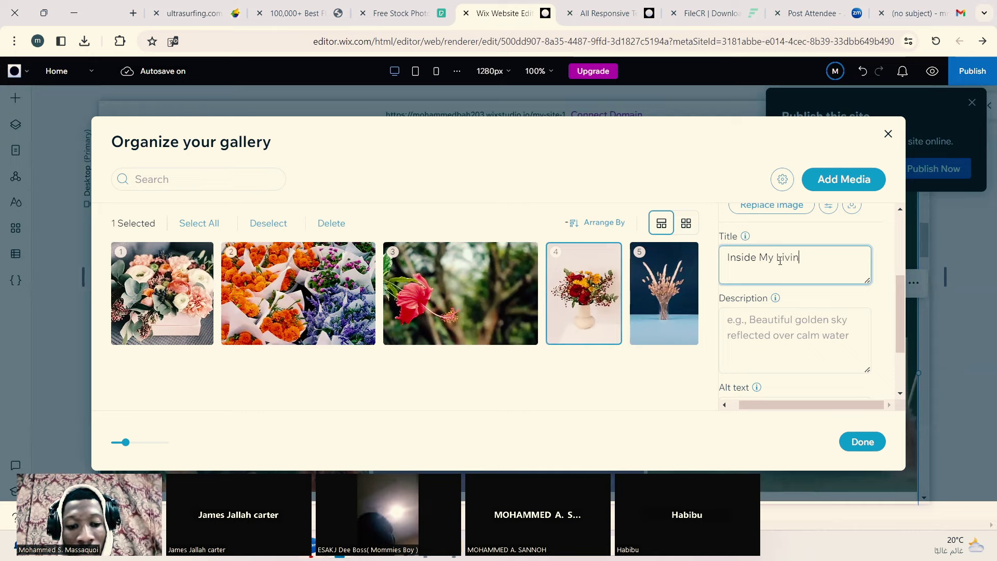
Step: Title the dried grass image 'Shining Glory' and place the cursor in its Link field
{"action": "left_click", "coordinate": [658, 309]}
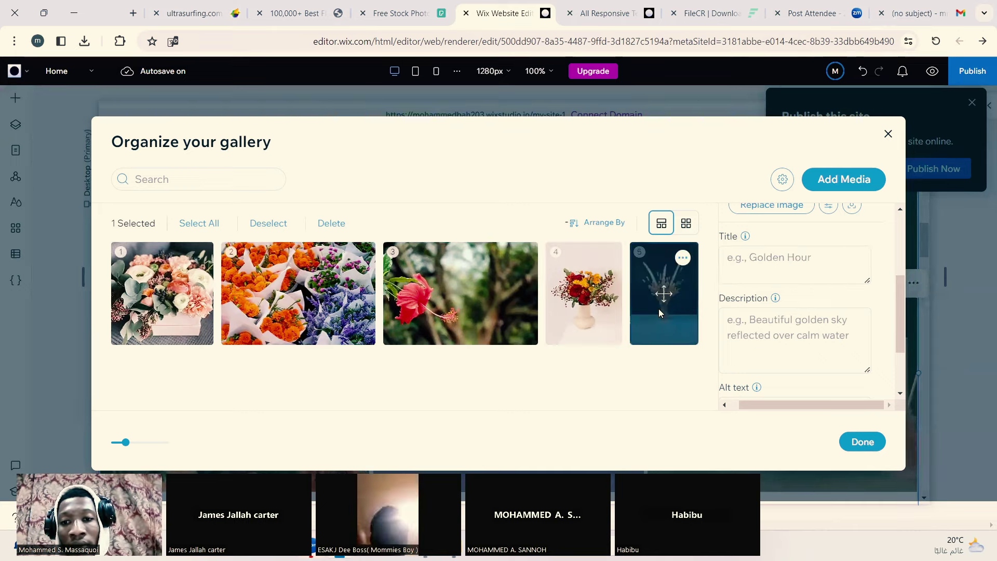
{"action": "left_click", "coordinate": [769, 342]}
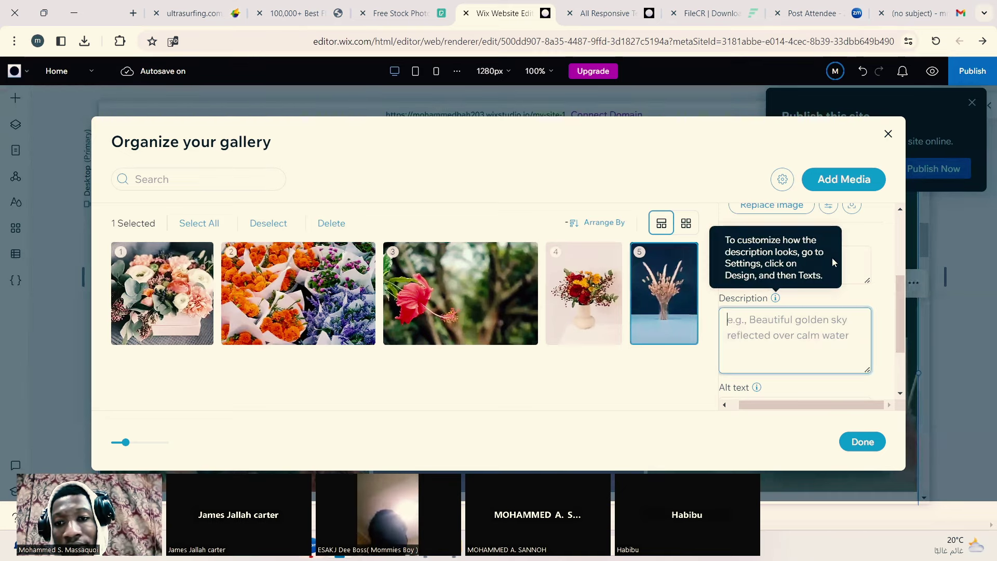
{"action": "left_click", "coordinate": [853, 255]}
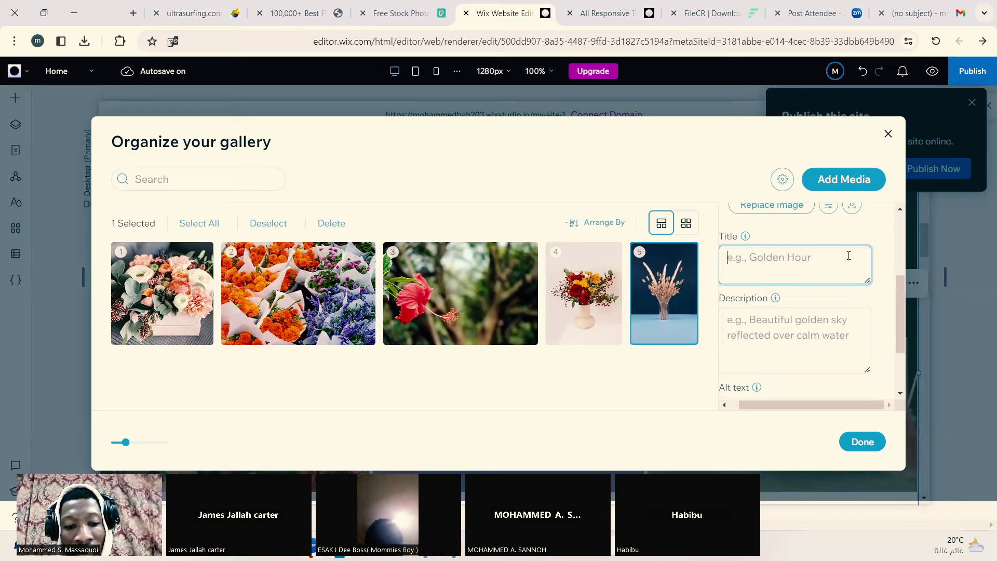
{"action": "type", "text": "Shinin"}
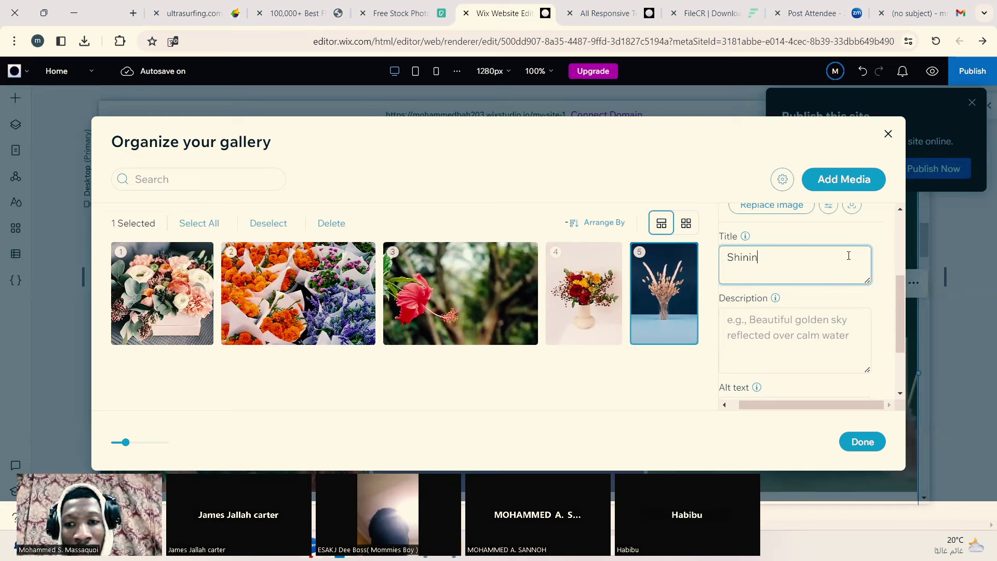
{"action": "type", "text": "g Glo"}
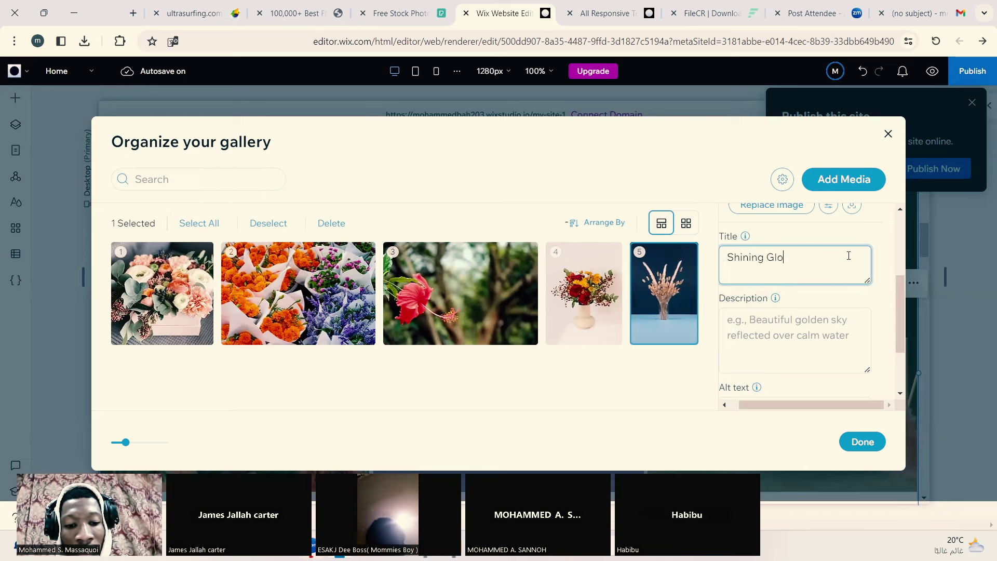
{"action": "type", "text": "ry"}
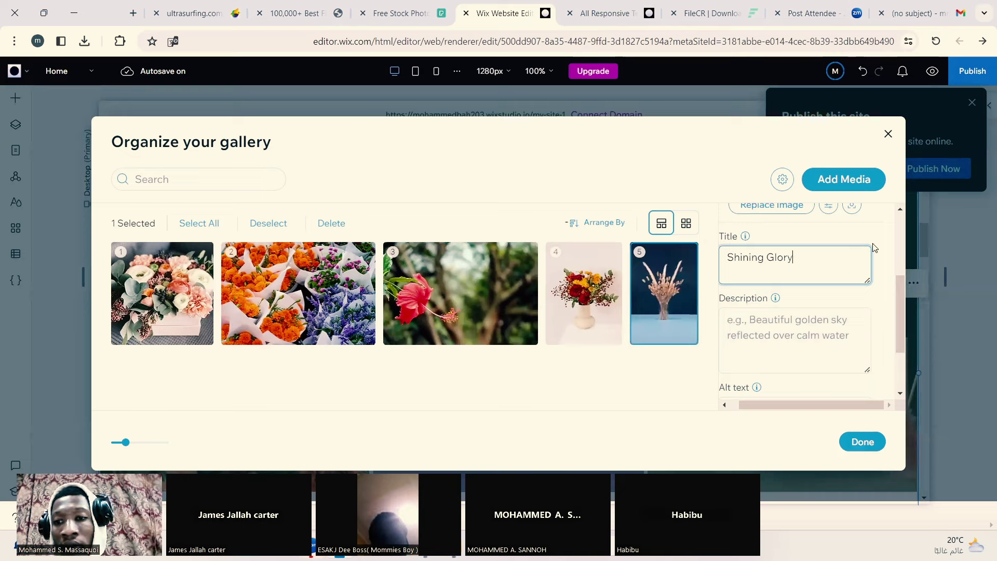
{"action": "scroll", "coordinate": [880, 257], "scroll_direction": "up", "scroll_amount": 2}
{"action": "scroll", "coordinate": [890, 273], "scroll_direction": "down", "scroll_amount": 4}
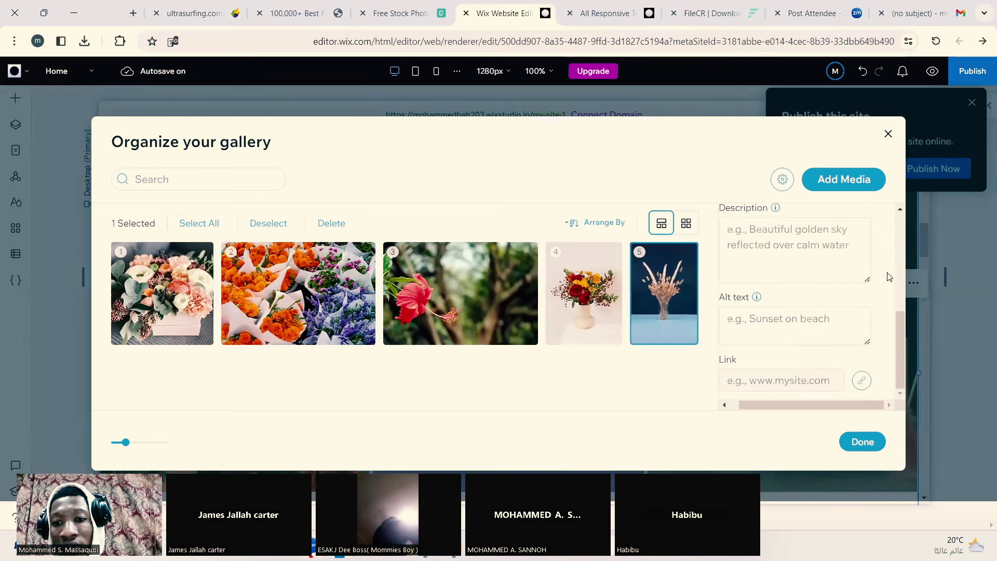
{"action": "left_click", "coordinate": [823, 380]}
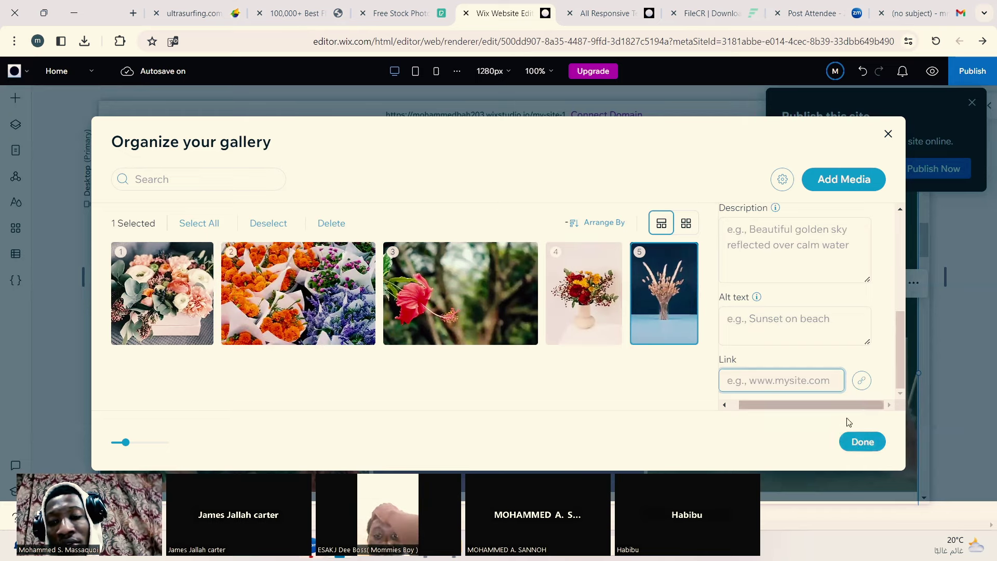
Step: Apply the titles, browse the gallery carousel in preview, then go back to Edit Site
{"action": "left_click", "coordinate": [860, 445]}
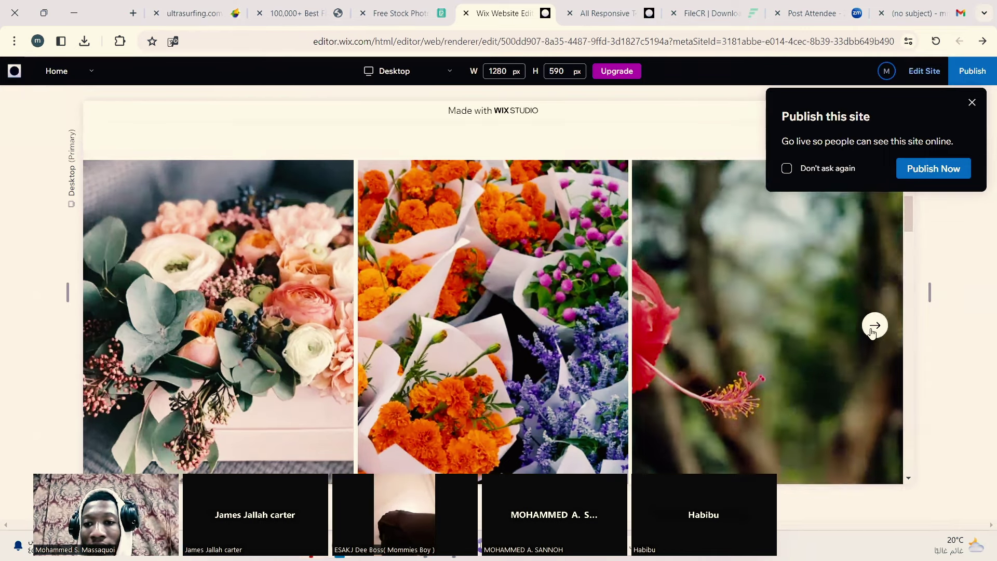
{"action": "left_click", "coordinate": [874, 327]}
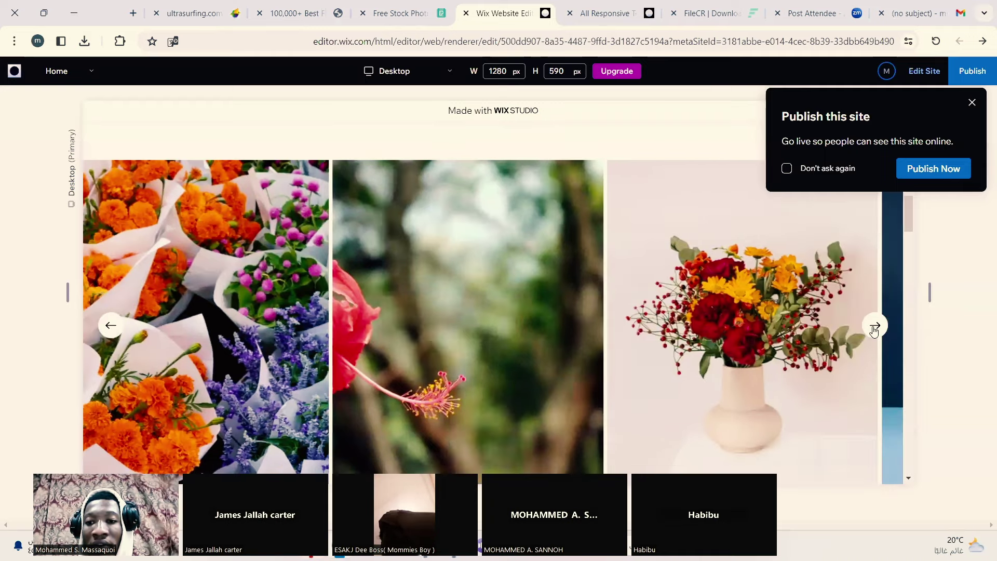
{"action": "left_click", "coordinate": [874, 328]}
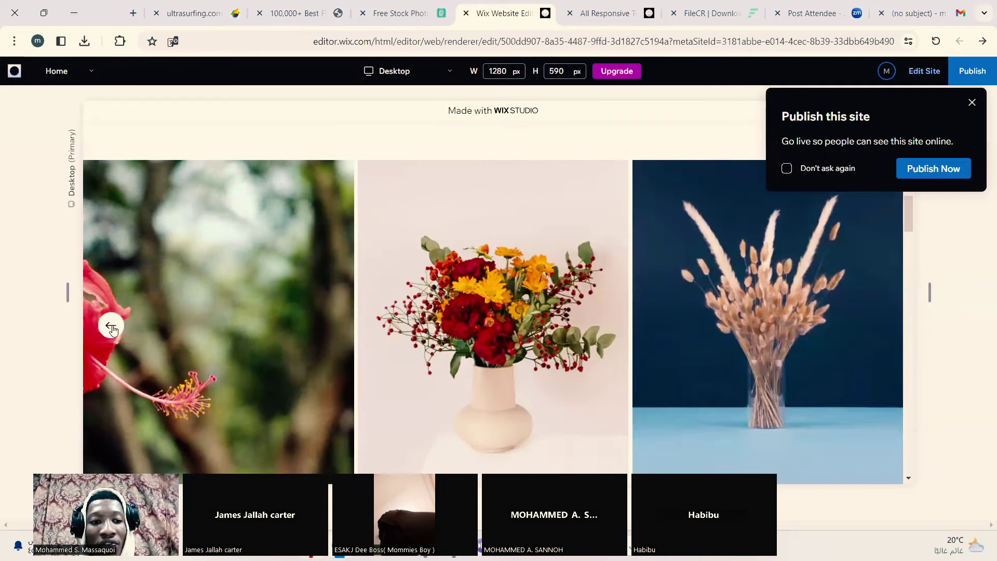
{"action": "left_click", "coordinate": [110, 326]}
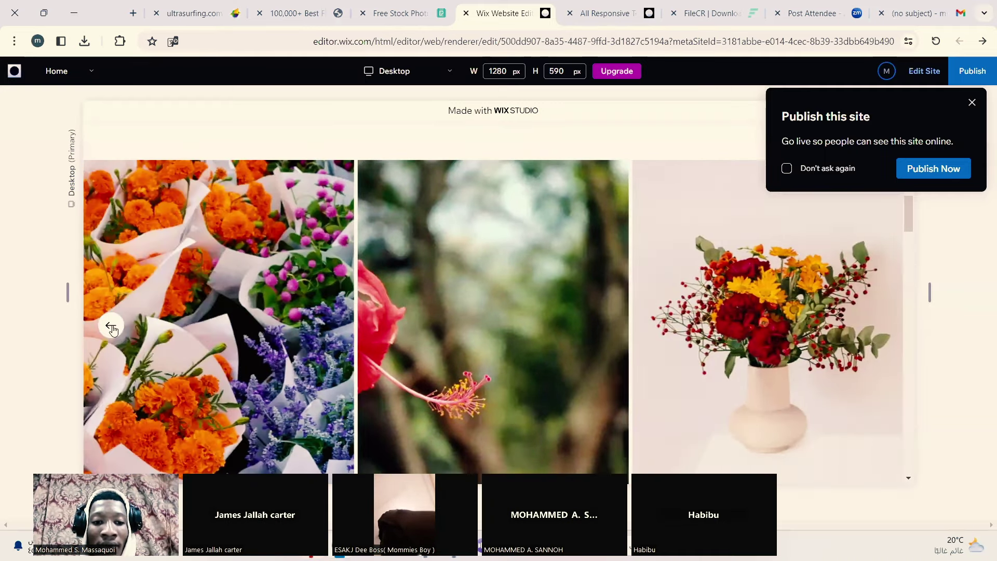
{"action": "left_click", "coordinate": [111, 327]}
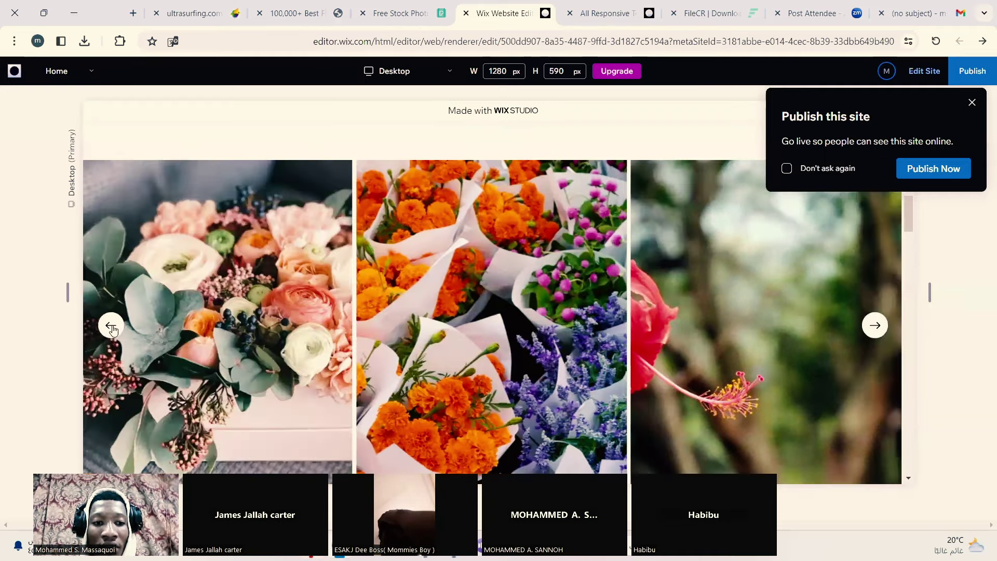
{"action": "left_click", "coordinate": [874, 326]}
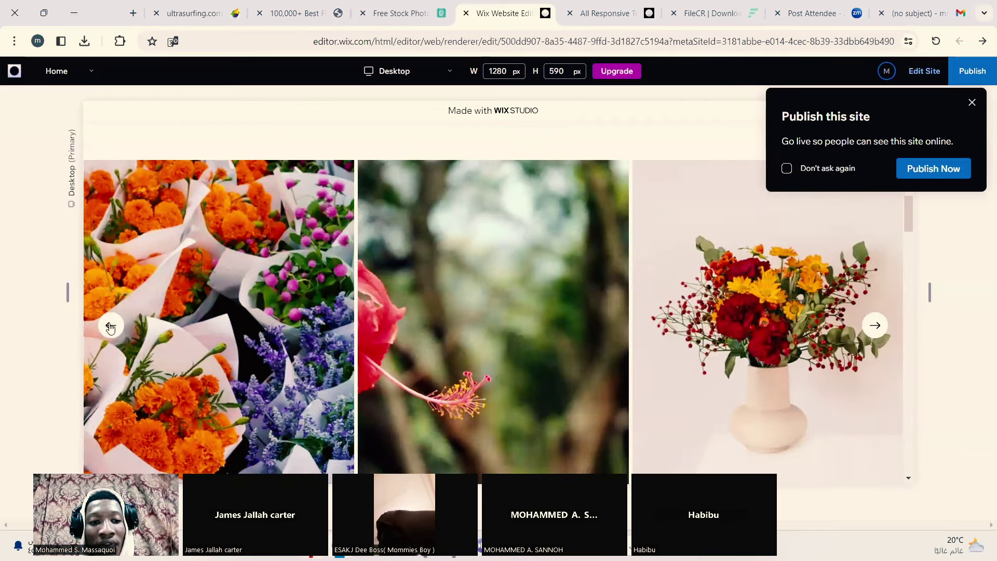
{"action": "left_click", "coordinate": [111, 325]}
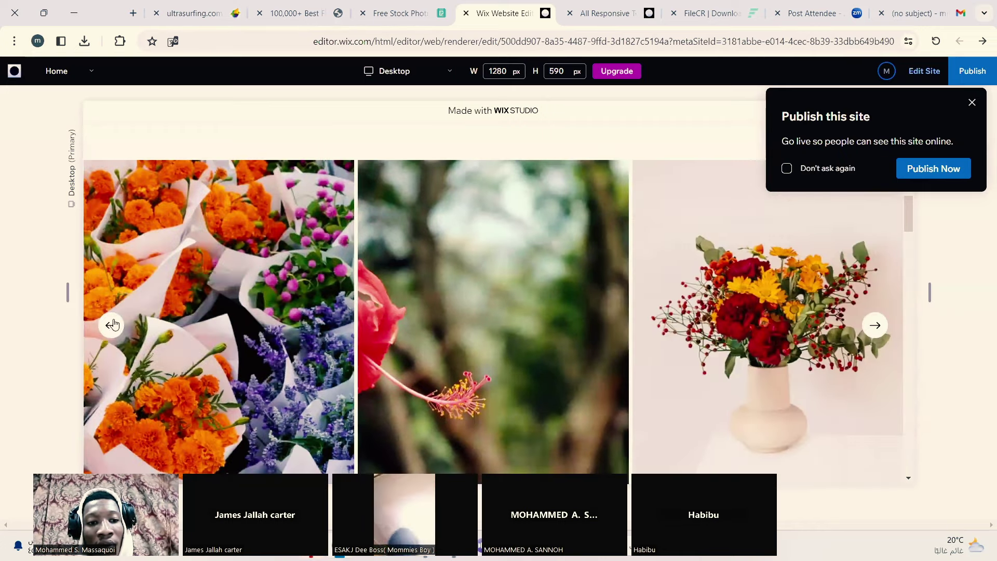
{"action": "left_click", "coordinate": [110, 324]}
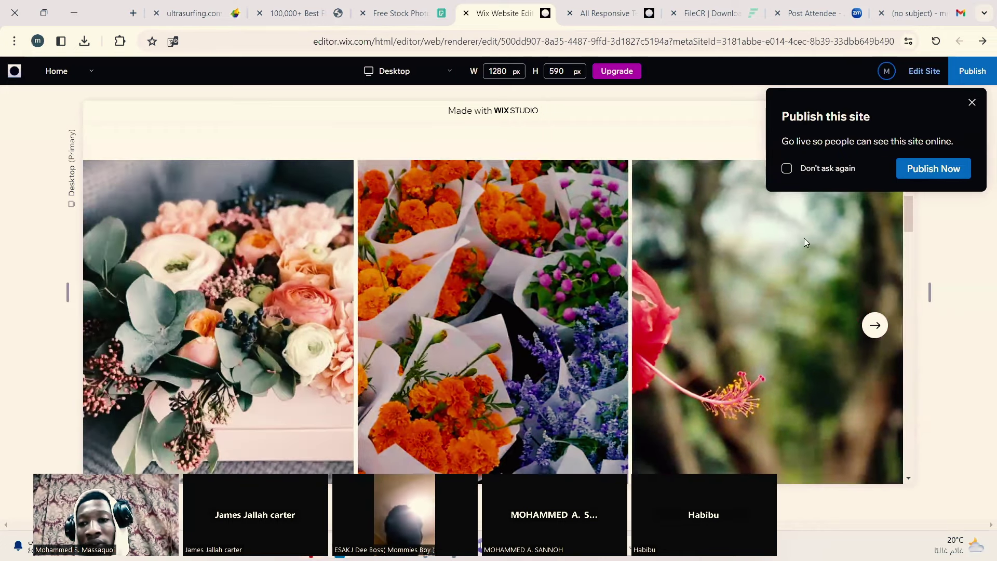
{"action": "left_click_drag", "start_coordinate": [909, 223], "coordinate": [909, 245]}
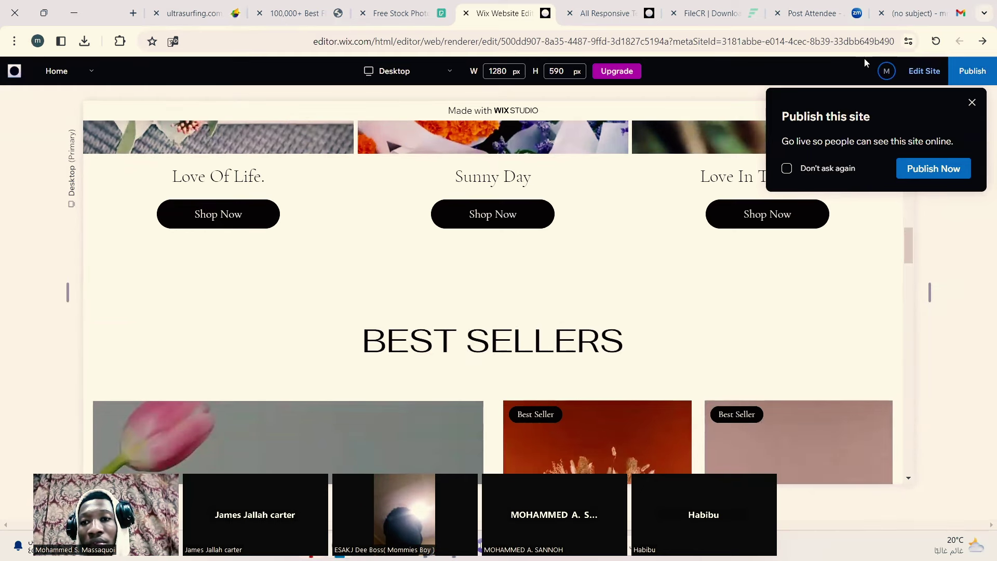
{"action": "left_click", "coordinate": [924, 73]}
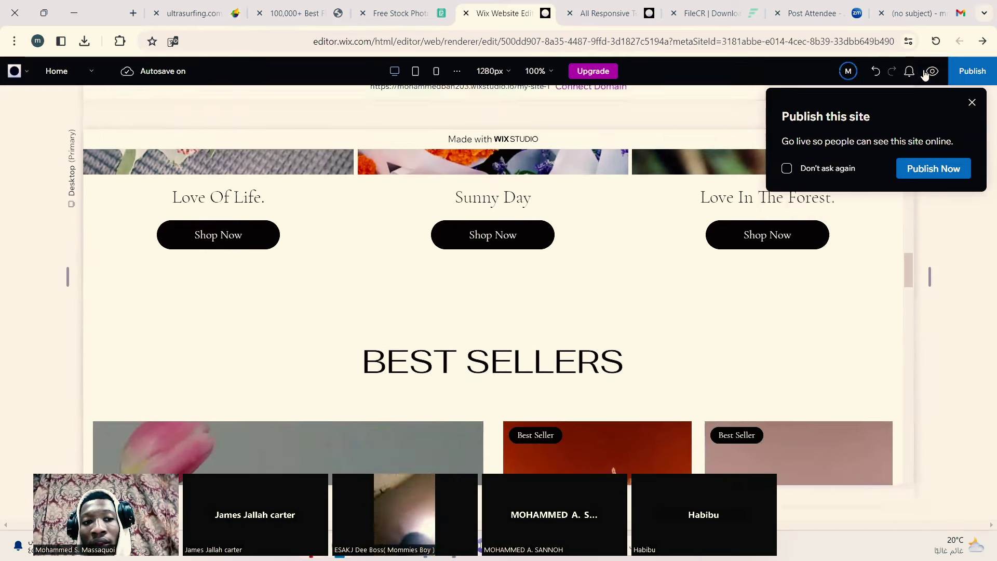
Step: Select the flower category Pro Gallery and open its Settings panel, reopening it once
{"action": "left_click", "coordinate": [270, 221]}
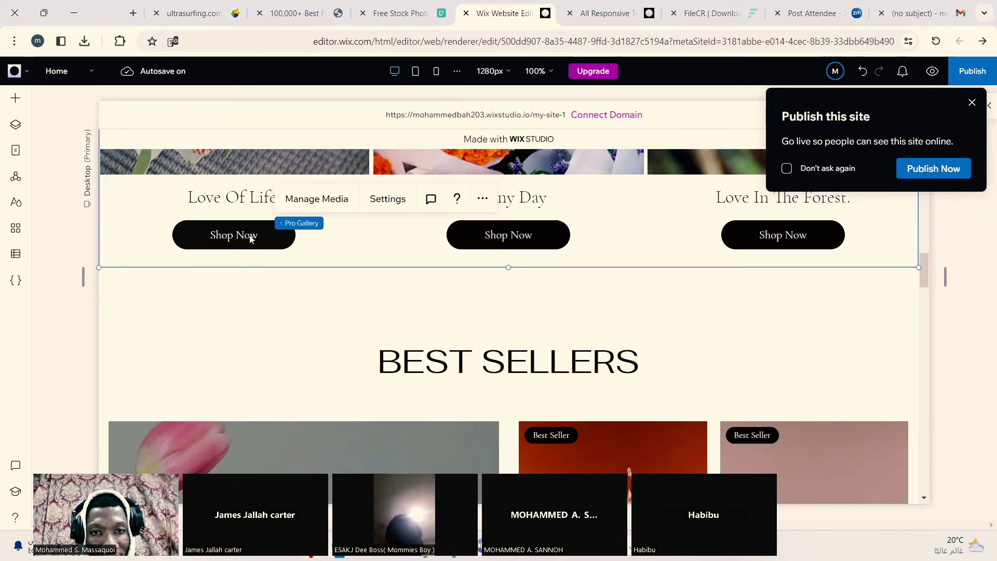
{"action": "left_click", "coordinate": [361, 203]}
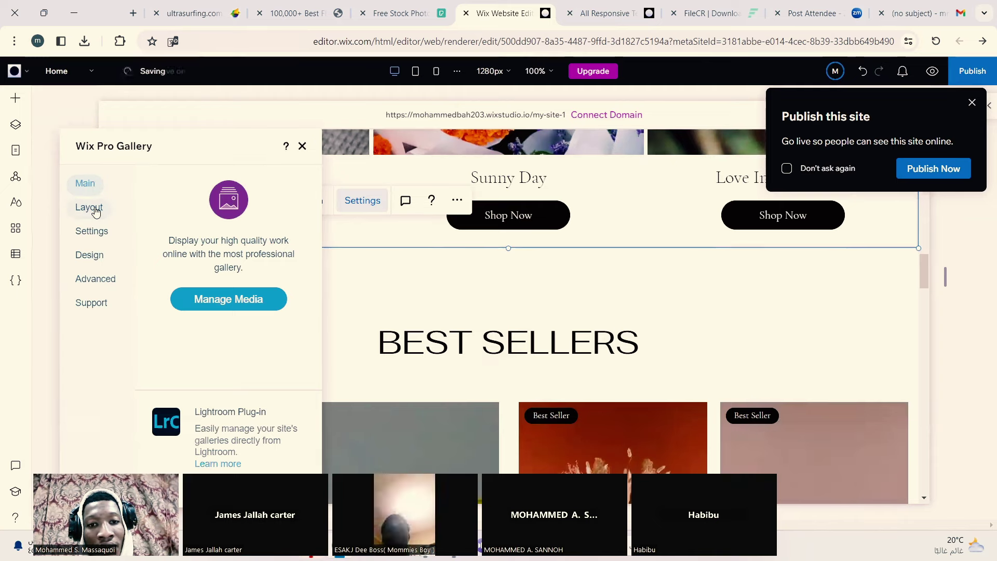
{"action": "left_click", "coordinate": [585, 291]}
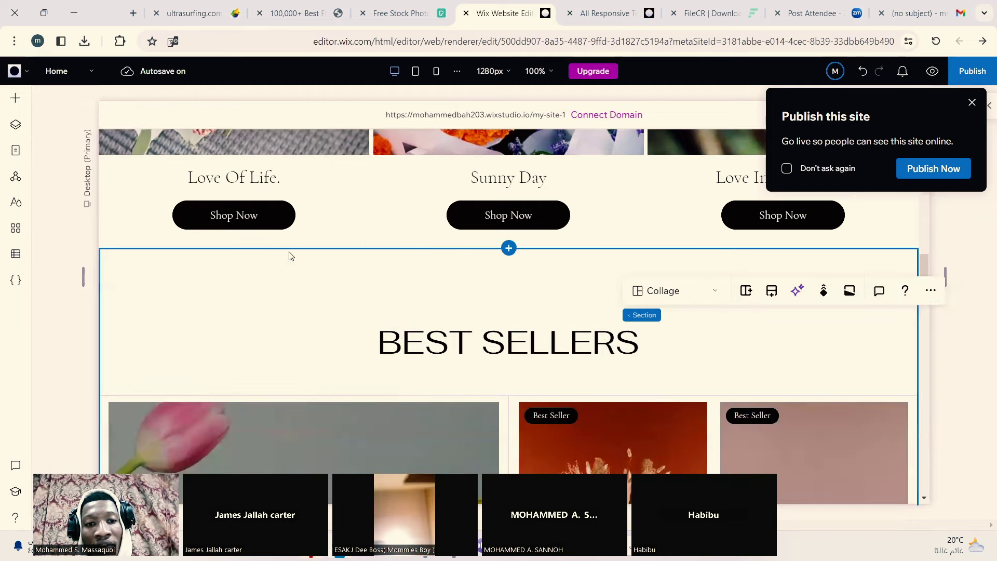
{"action": "left_click", "coordinate": [370, 212]}
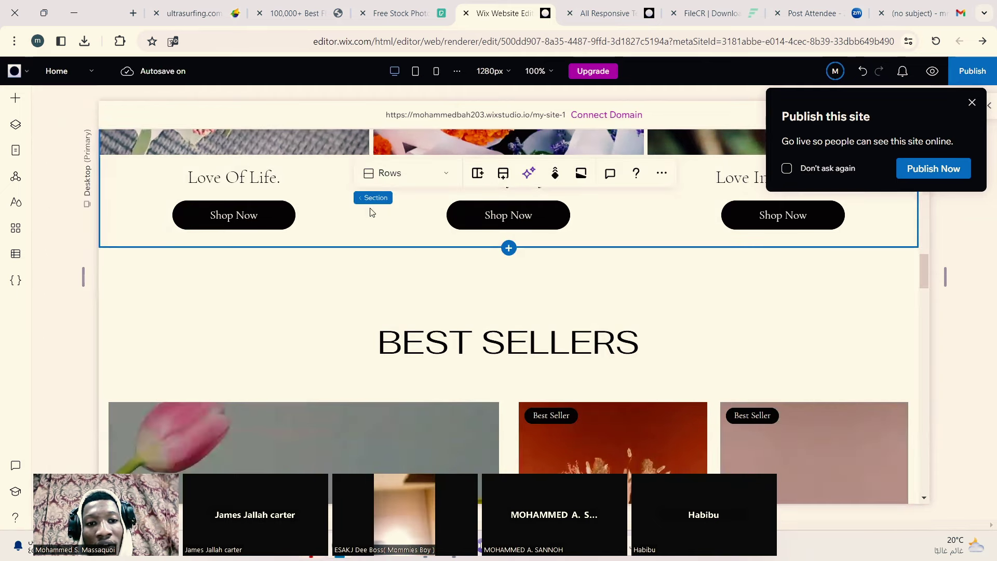
{"action": "left_click", "coordinate": [129, 212]}
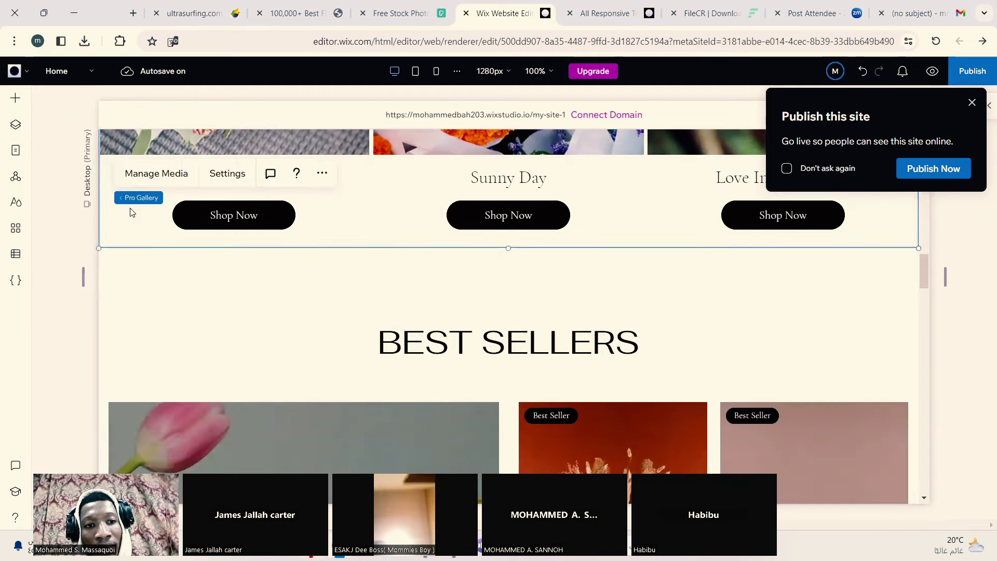
{"action": "left_click", "coordinate": [229, 180]}
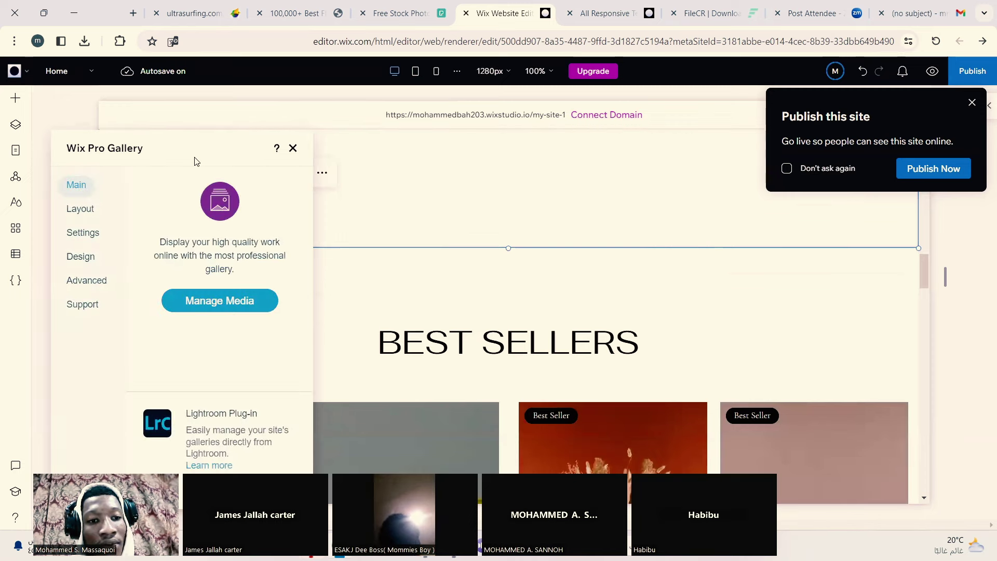
Step: Try the Masonry, Collage and Grid layouts, then choose Slide show for the gallery
{"action": "left_click", "coordinate": [91, 210]}
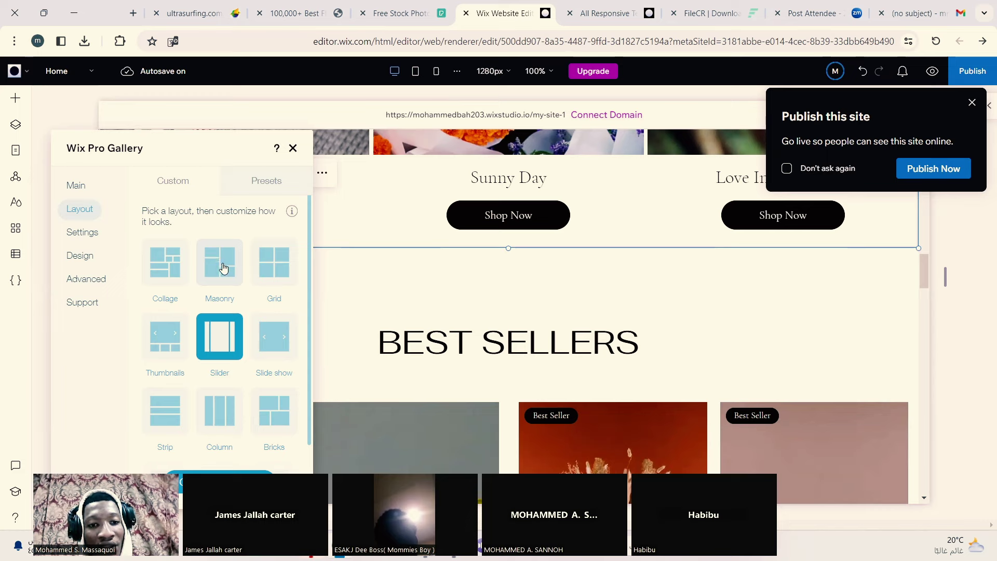
{"action": "left_click", "coordinate": [214, 266]}
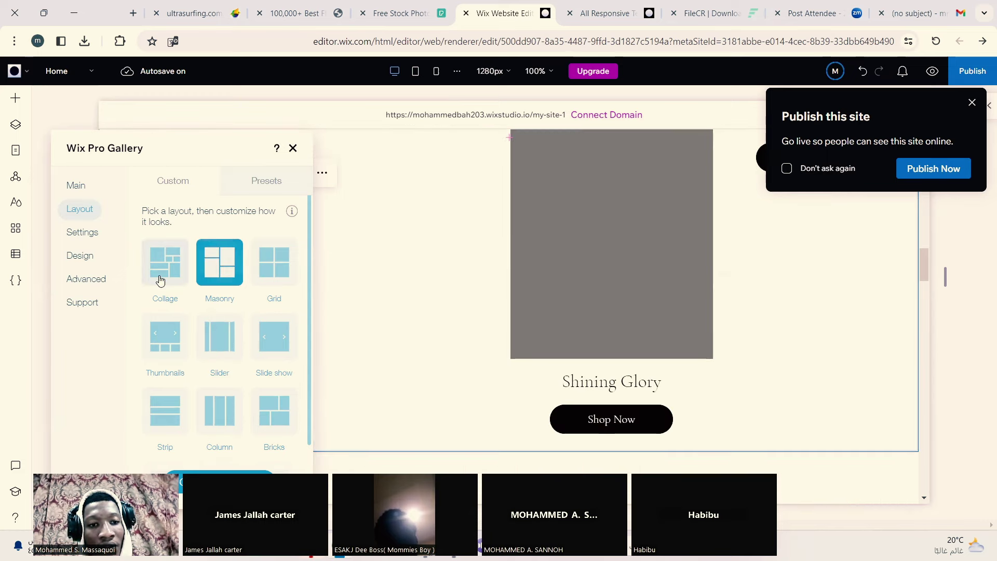
{"action": "left_click", "coordinate": [159, 277]}
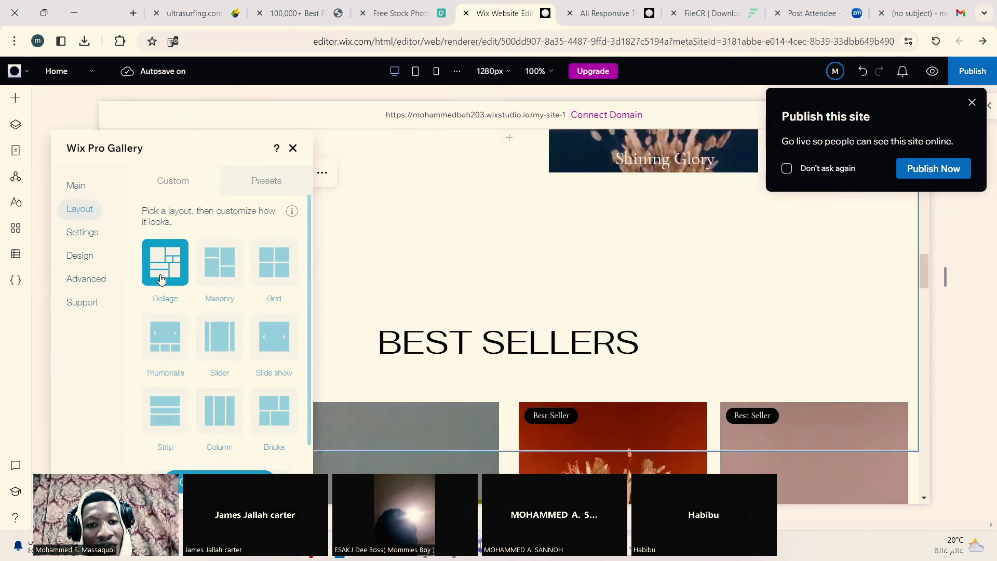
{"action": "left_click", "coordinate": [283, 274]}
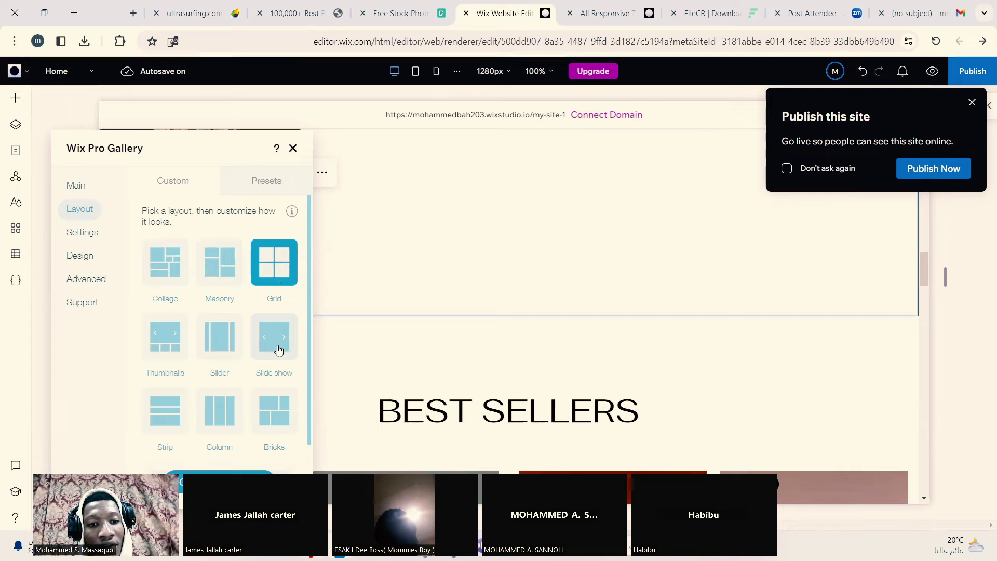
{"action": "left_click", "coordinate": [280, 349]}
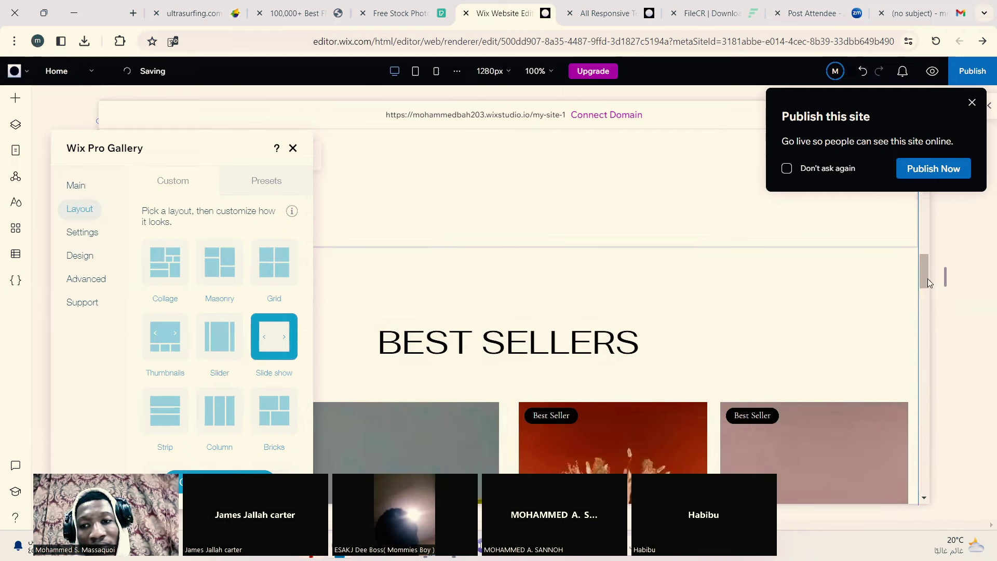
{"action": "left_click_drag", "start_coordinate": [926, 281], "coordinate": [928, 249]}
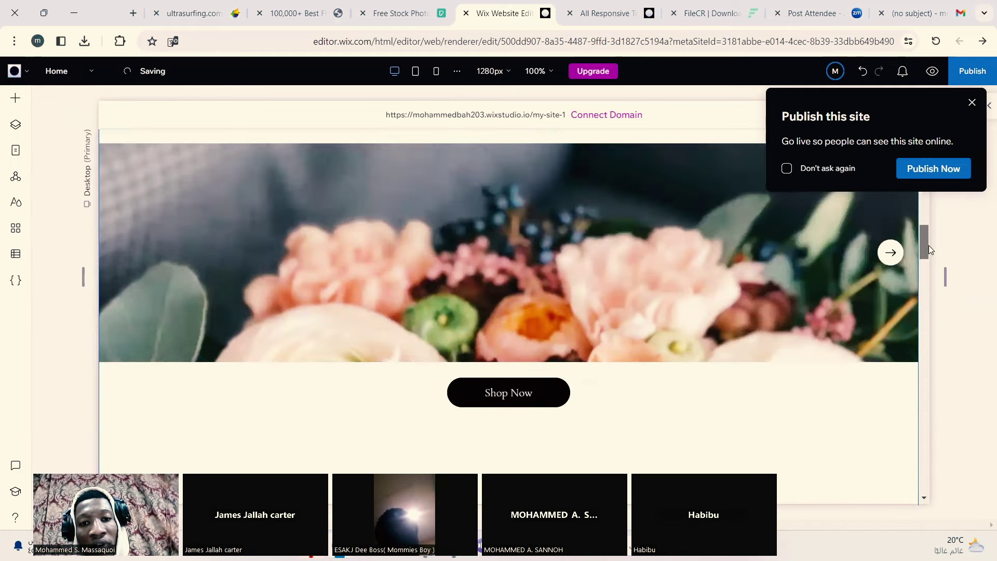
Step: Select the section and cell below the slideshow, opening and closing the section's more-actions menu
{"action": "left_click", "coordinate": [599, 271]}
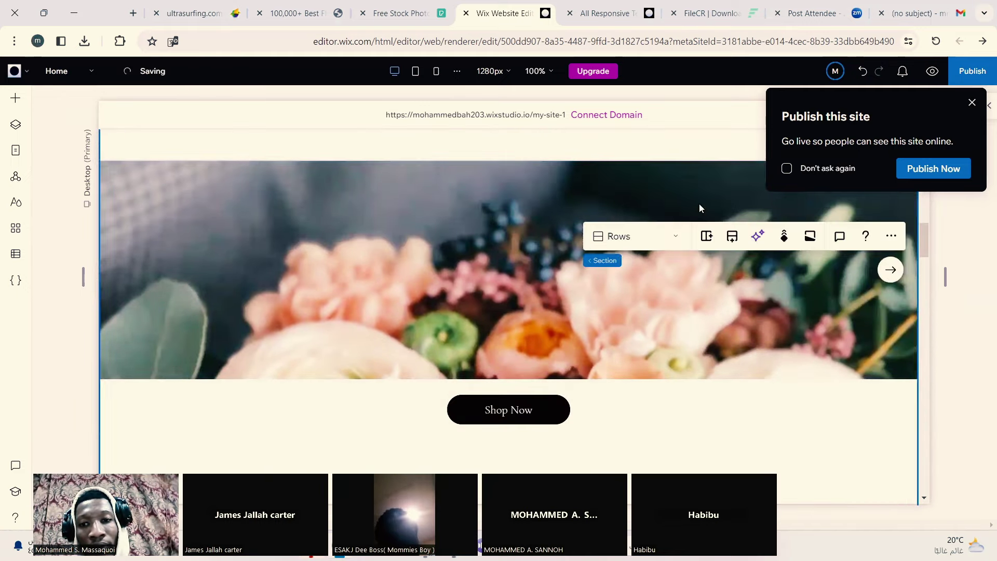
{"action": "left_click", "coordinate": [683, 417]}
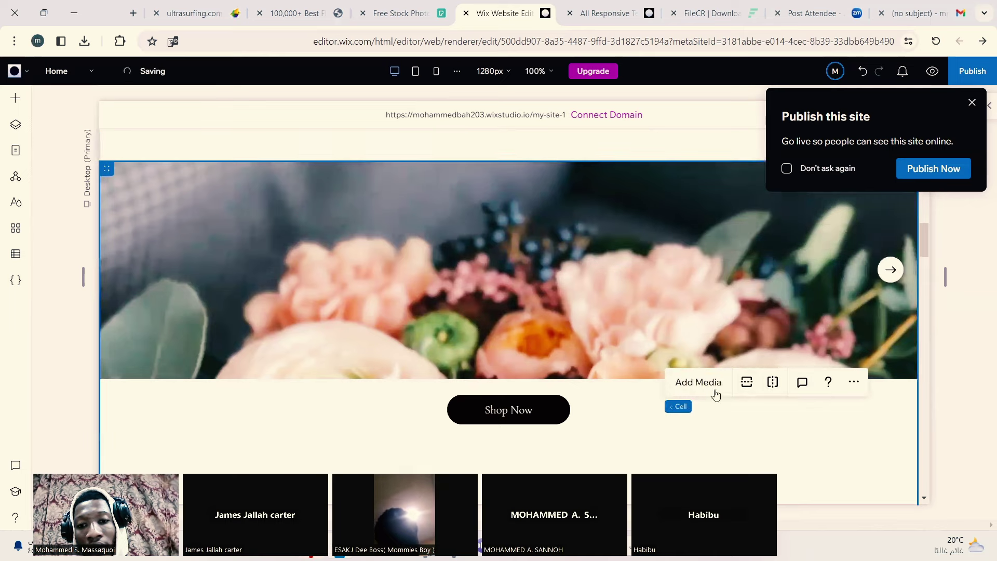
{"action": "left_click_drag", "start_coordinate": [924, 242], "coordinate": [924, 270]}
{"action": "left_click", "coordinate": [232, 204]}
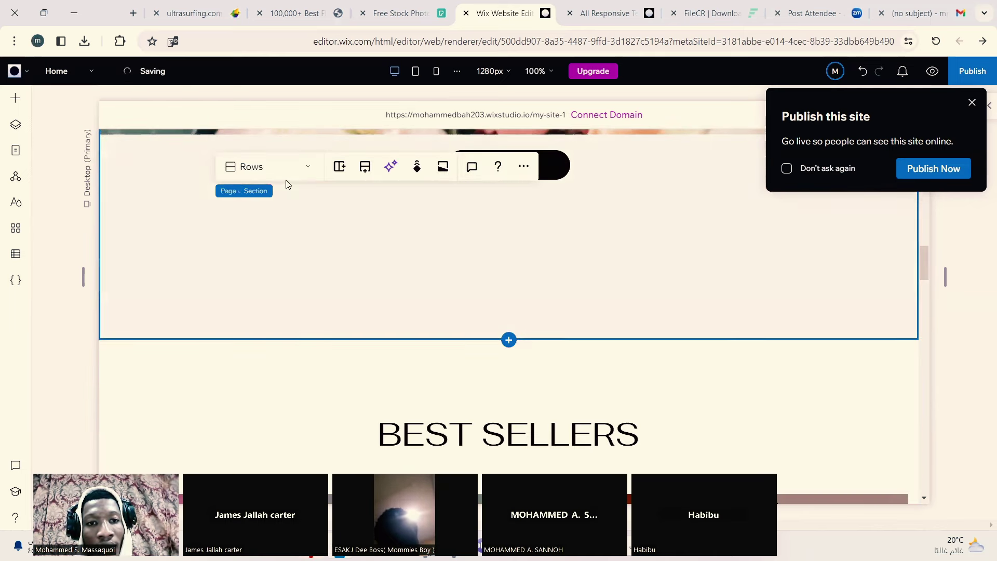
{"action": "left_click", "coordinate": [521, 166]}
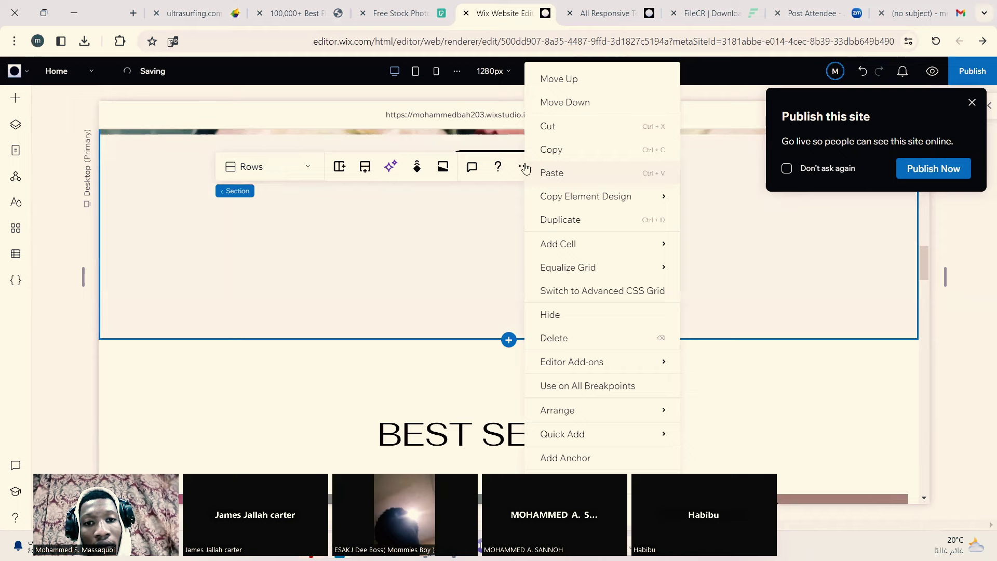
{"action": "left_click", "coordinate": [328, 280]}
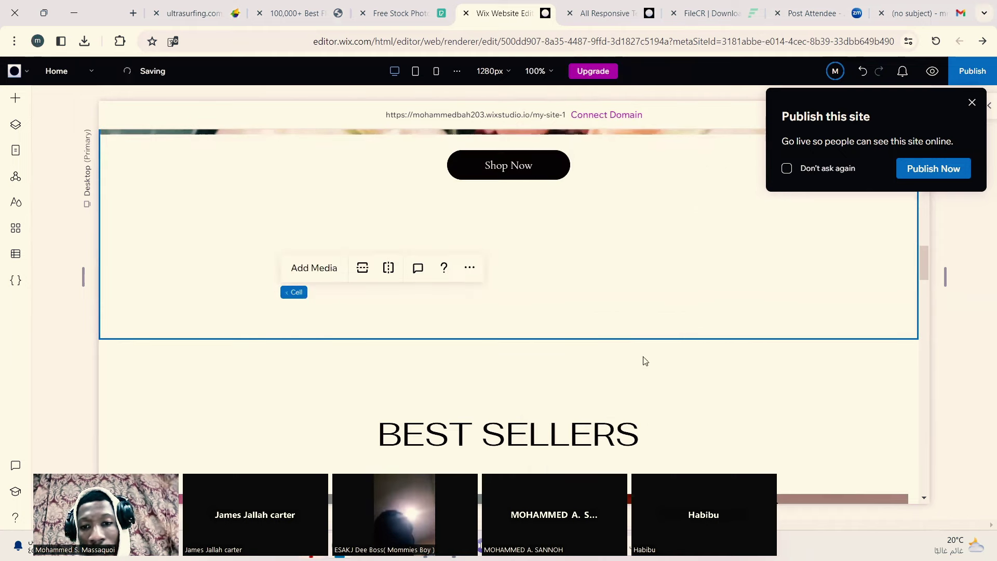
Step: Reselect the Pro Gallery and open its Settings on the Layout options
{"action": "scroll", "coordinate": [650, 322], "scroll_direction": "down", "scroll_amount": 15}
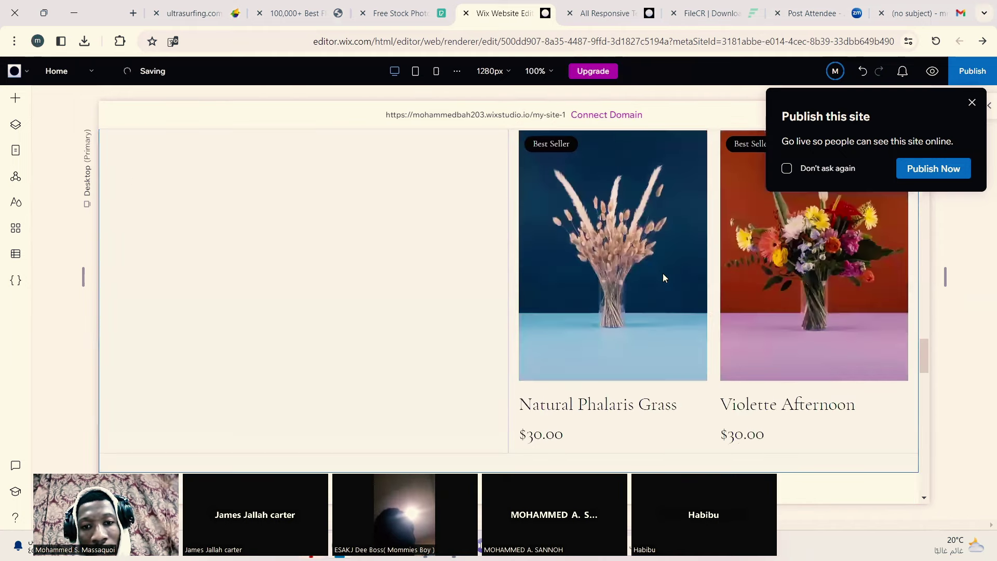
{"action": "scroll", "coordinate": [662, 278], "scroll_direction": "down", "scroll_amount": 10}
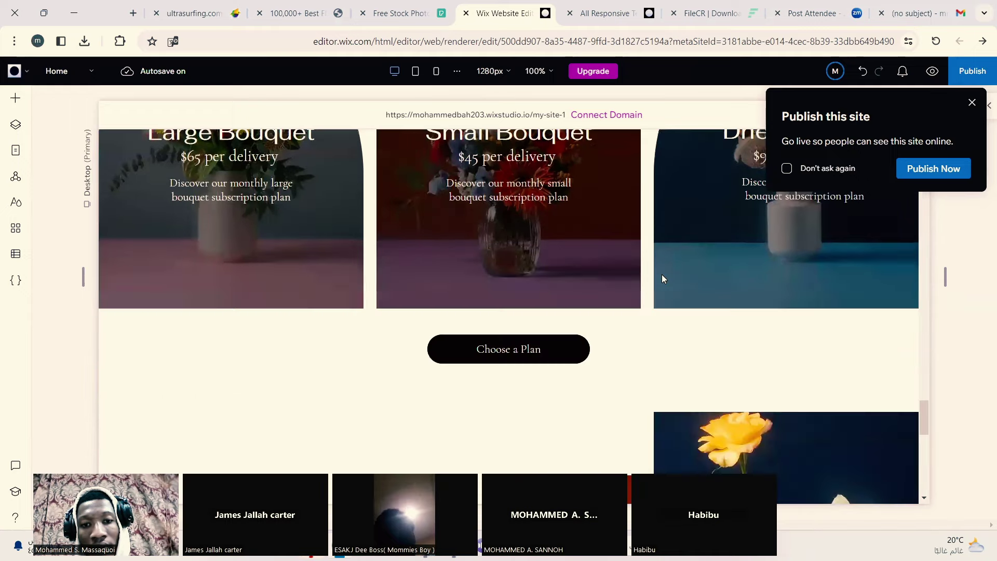
{"action": "scroll", "coordinate": [663, 279], "scroll_direction": "down", "scroll_amount": 5}
{"action": "scroll", "coordinate": [662, 278], "scroll_direction": "up", "scroll_amount": 15}
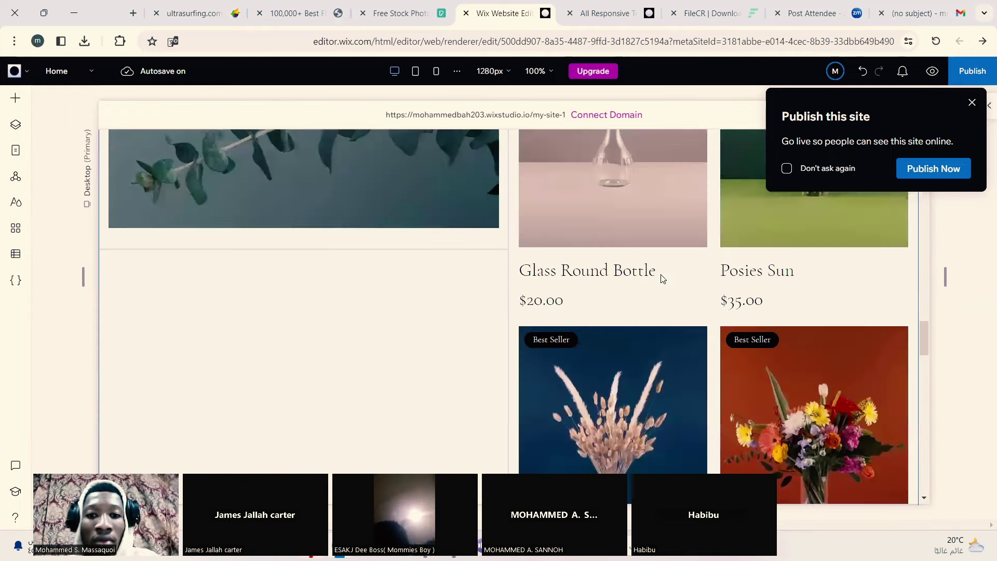
{"action": "scroll", "coordinate": [659, 275], "scroll_direction": "up", "scroll_amount": 5}
{"action": "scroll", "coordinate": [658, 277], "scroll_direction": "down", "scroll_amount": 6}
{"action": "scroll", "coordinate": [658, 277], "scroll_direction": "up", "scroll_amount": 9}
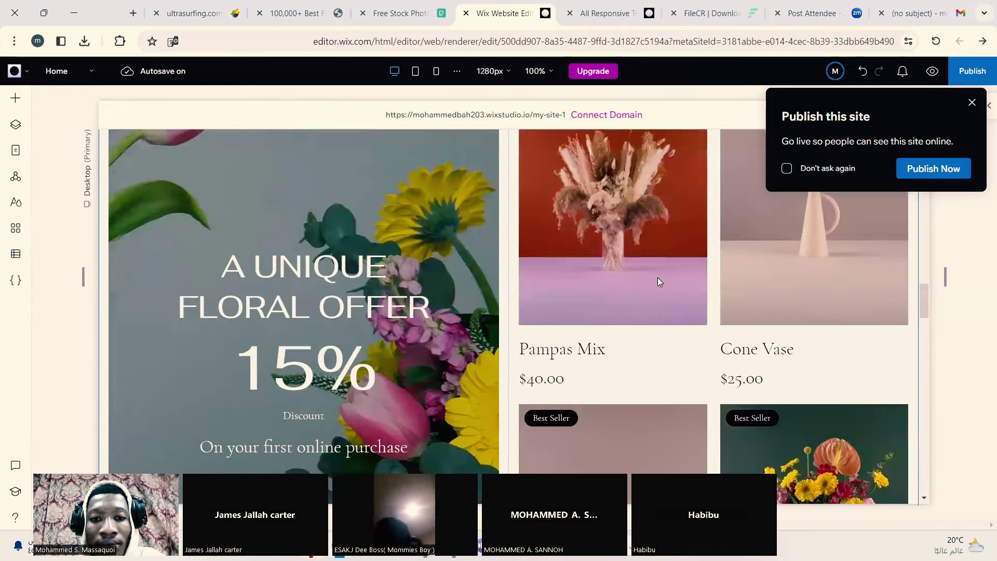
{"action": "scroll", "coordinate": [657, 277], "scroll_direction": "up", "scroll_amount": 8}
{"action": "scroll", "coordinate": [315, 319], "scroll_direction": "down", "scroll_amount": 1}
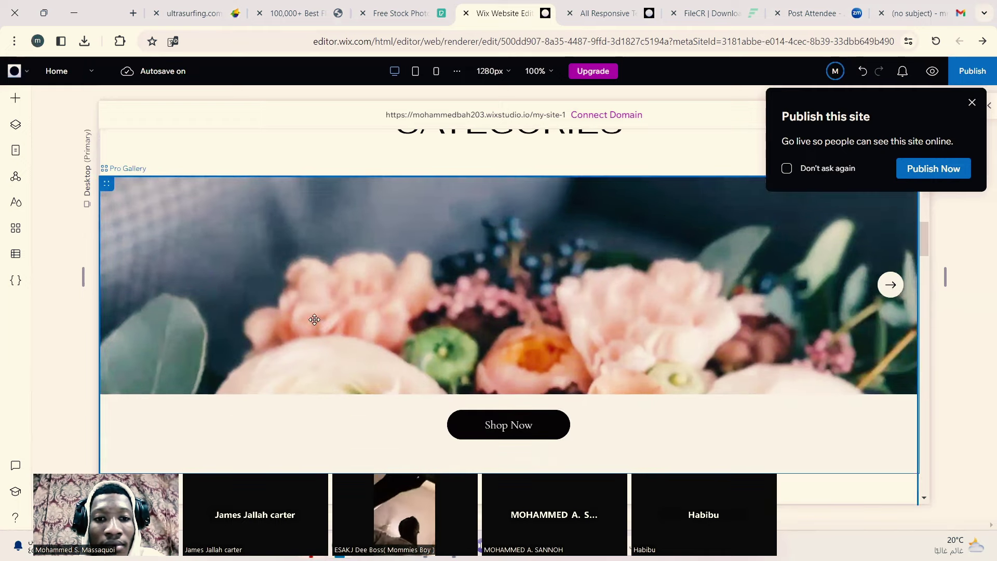
{"action": "left_click", "coordinate": [314, 320]}
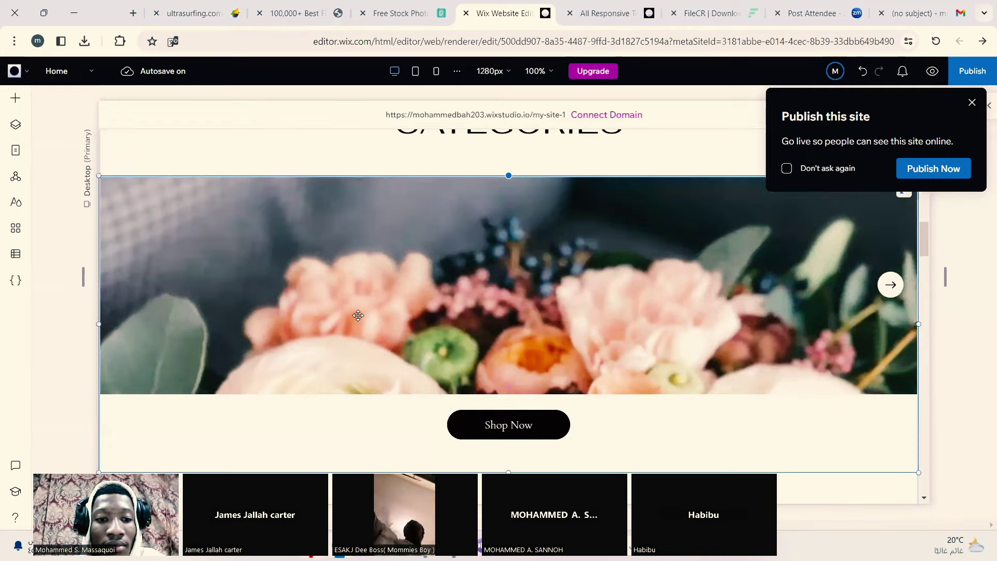
{"action": "scroll", "coordinate": [358, 316], "scroll_direction": "down", "scroll_amount": 4}
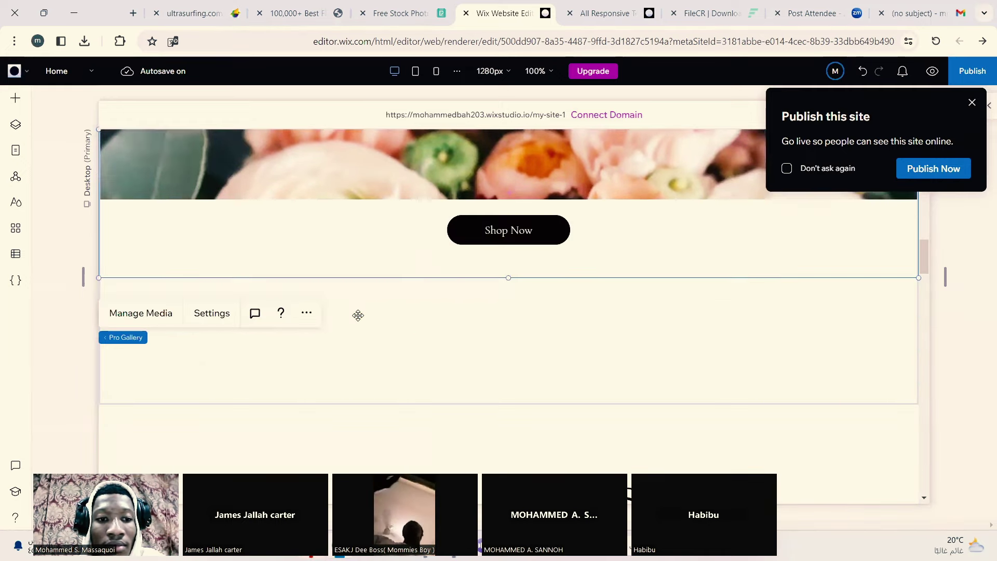
{"action": "left_click", "coordinate": [211, 316]}
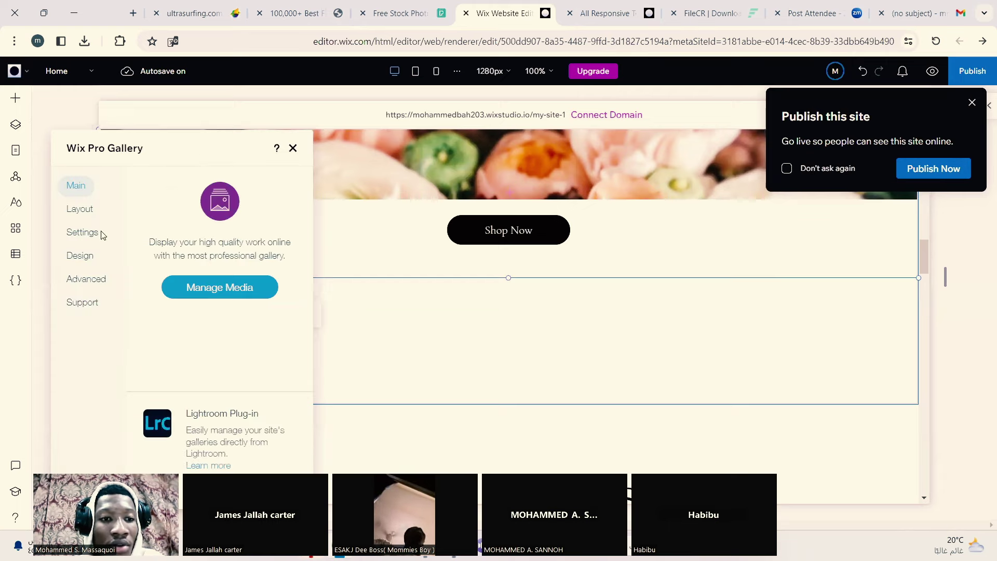
{"action": "left_click", "coordinate": [79, 208]}
Step: Switch the gallery to the Slider layout and turn on image Download
{"action": "left_click", "coordinate": [224, 263]}
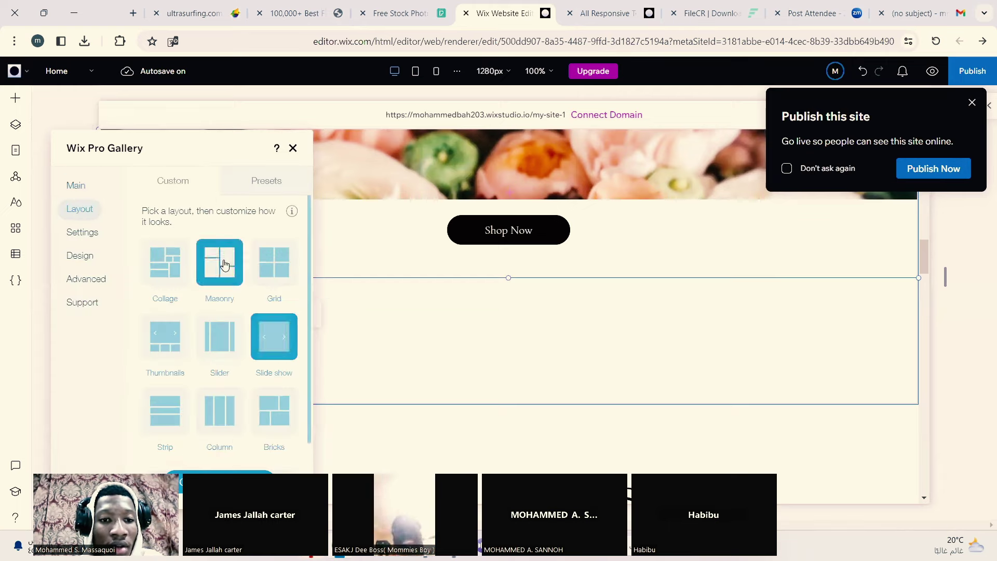
{"action": "left_click", "coordinate": [221, 339]}
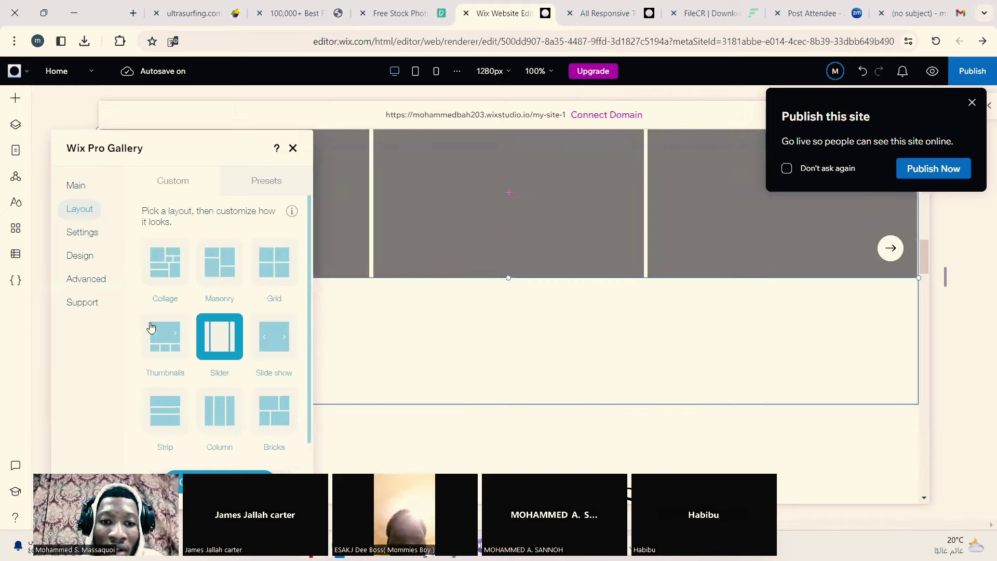
{"action": "left_click", "coordinate": [83, 232]}
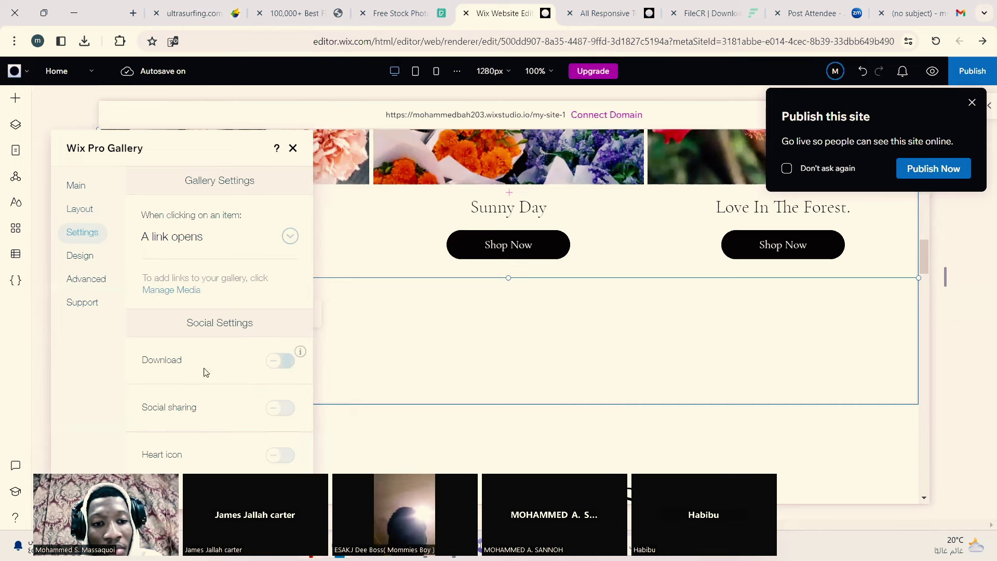
{"action": "left_click", "coordinate": [276, 363]}
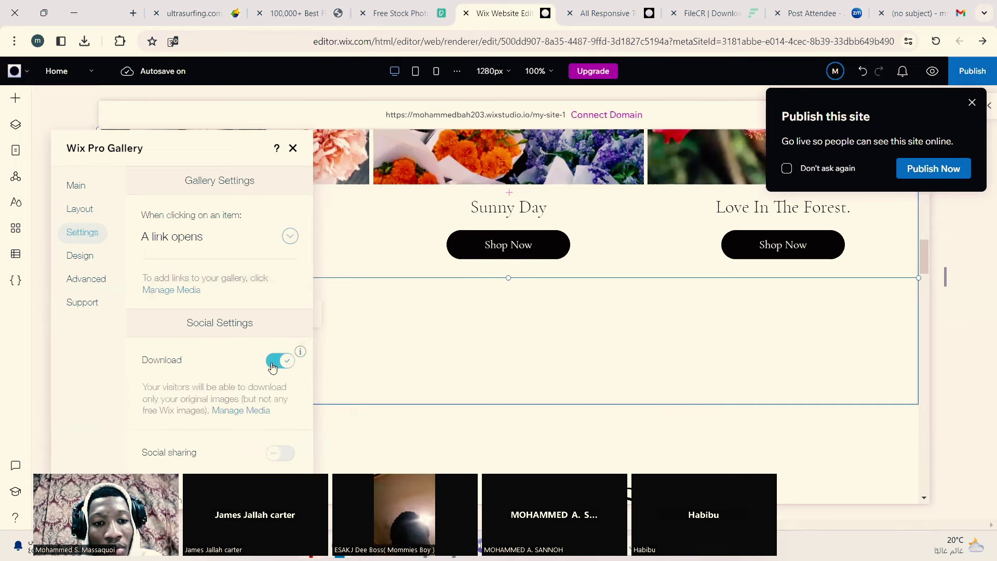
Step: Turn on Social sharing, moving the settings panel aside to check the gallery
{"action": "scroll", "coordinate": [272, 367], "scroll_direction": "down", "scroll_amount": 1}
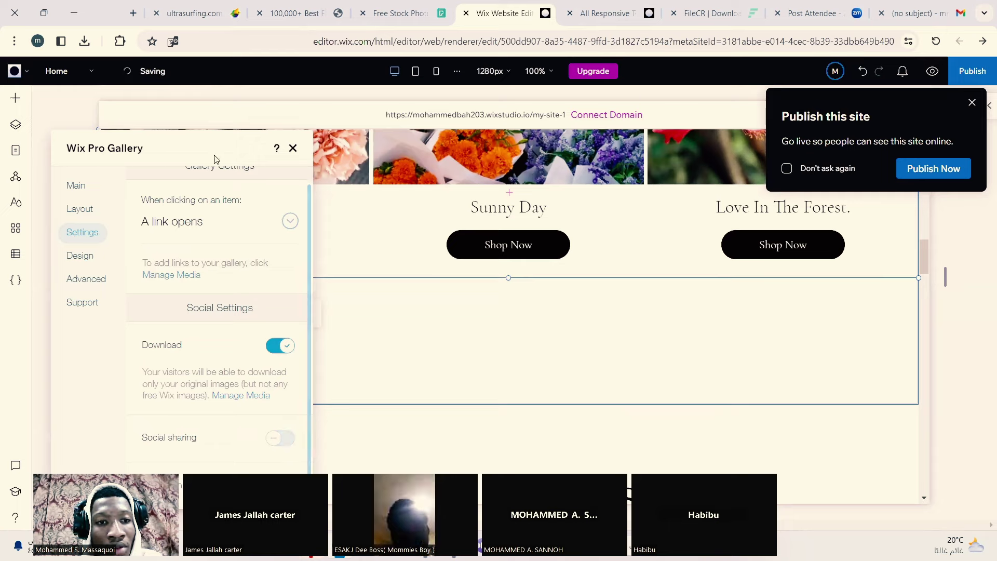
{"action": "left_click_drag", "start_coordinate": [215, 150], "coordinate": [382, 101]}
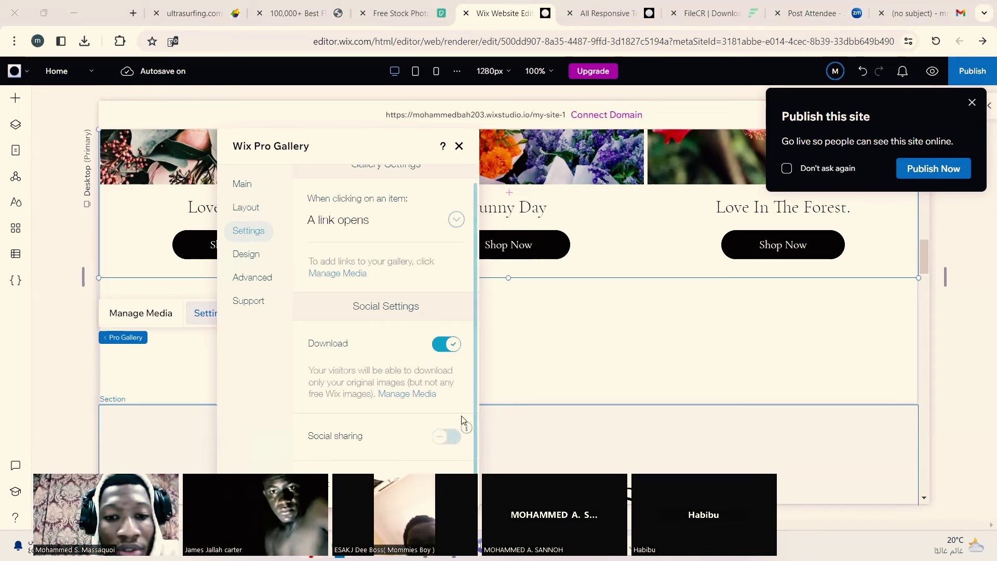
{"action": "left_click", "coordinate": [451, 437]}
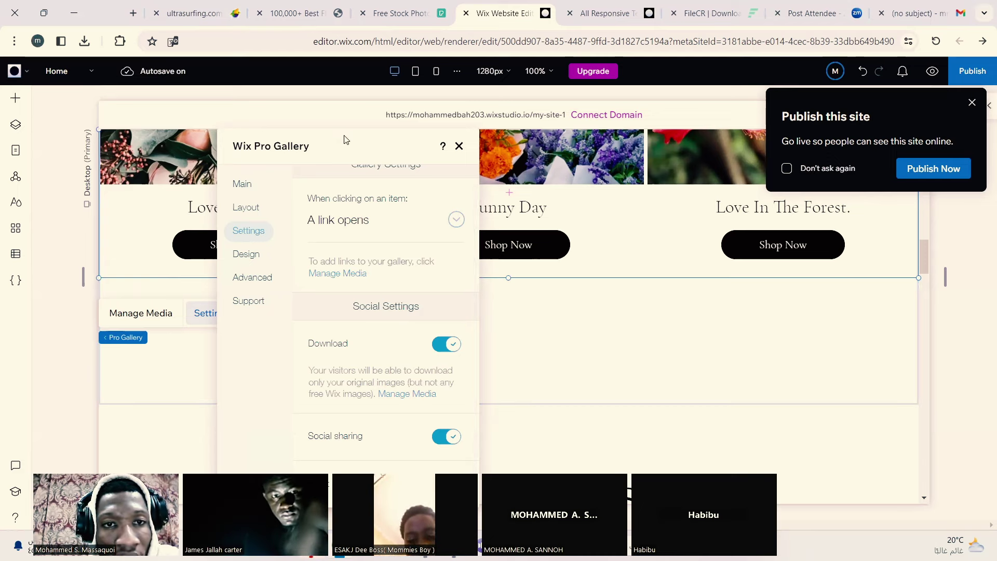
{"action": "left_click_drag", "start_coordinate": [343, 146], "coordinate": [287, 142]}
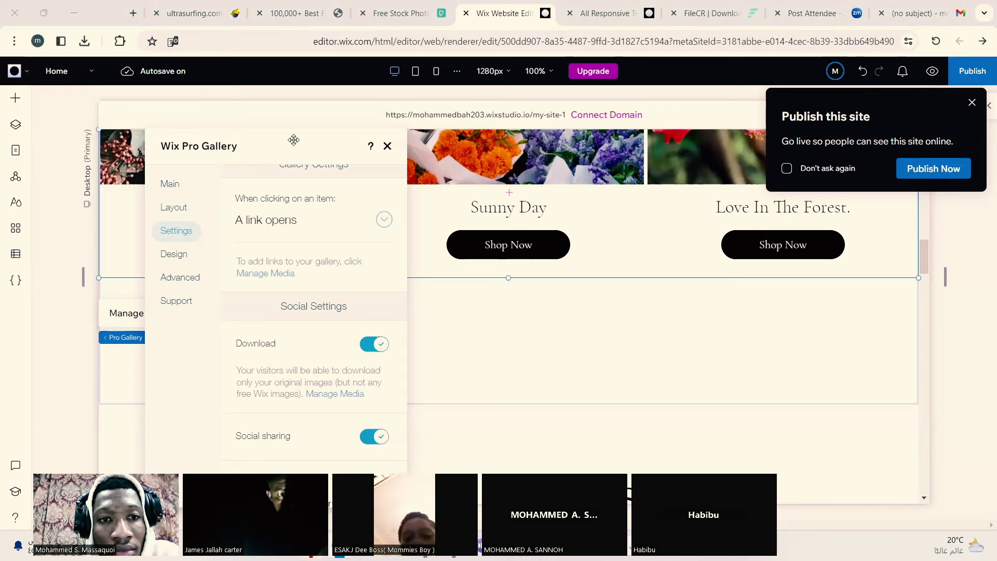
{"action": "left_click_drag", "start_coordinate": [289, 139], "coordinate": [410, 100]}
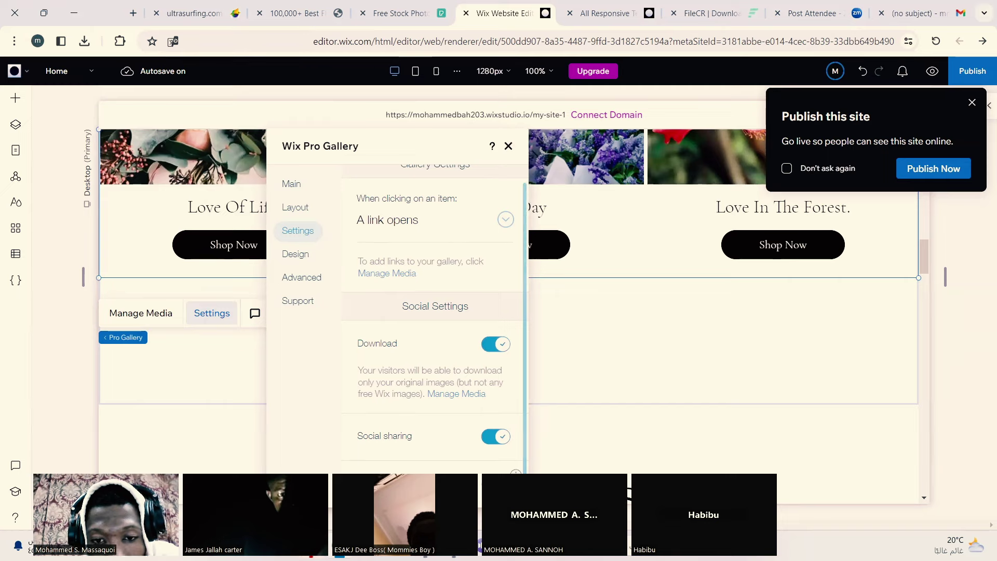
{"action": "scroll", "coordinate": [524, 434], "scroll_direction": "up", "scroll_amount": 1}
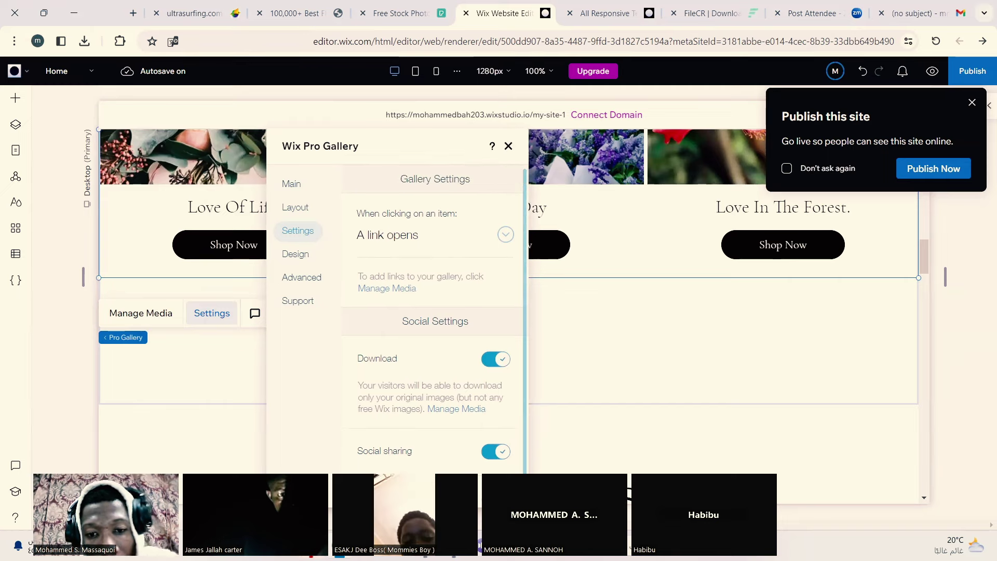
Step: Close the gallery settings and inspect the empty section below the gallery, then deselect it
{"action": "left_click", "coordinate": [425, 467]}
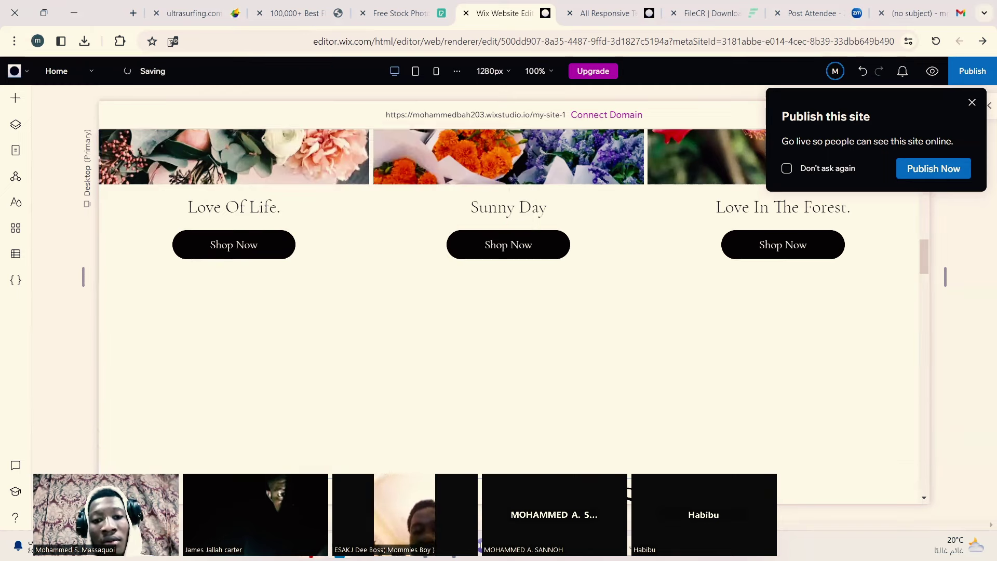
{"action": "left_click", "coordinate": [153, 265]}
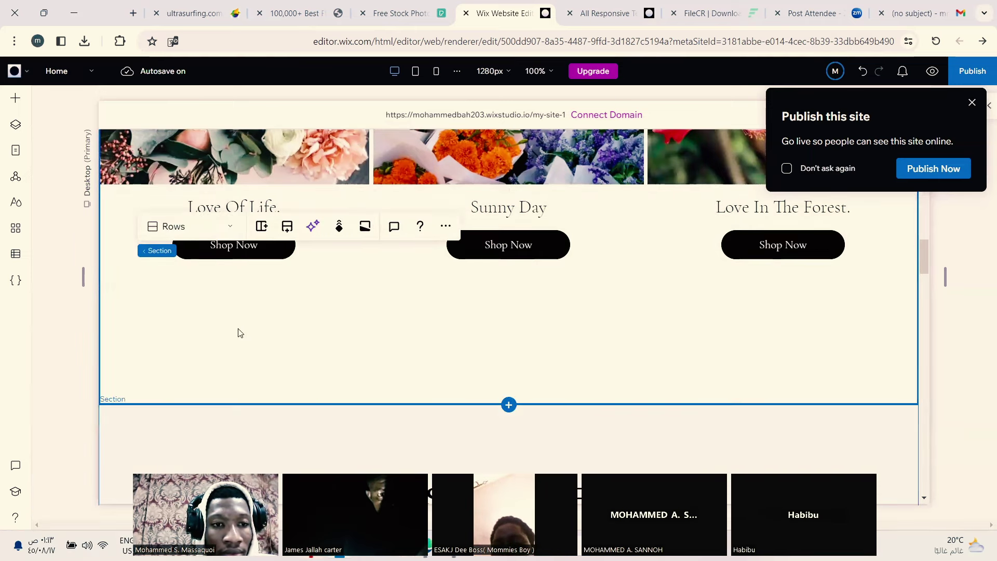
{"action": "left_click", "coordinate": [173, 316]}
{"action": "left_click", "coordinate": [229, 363]}
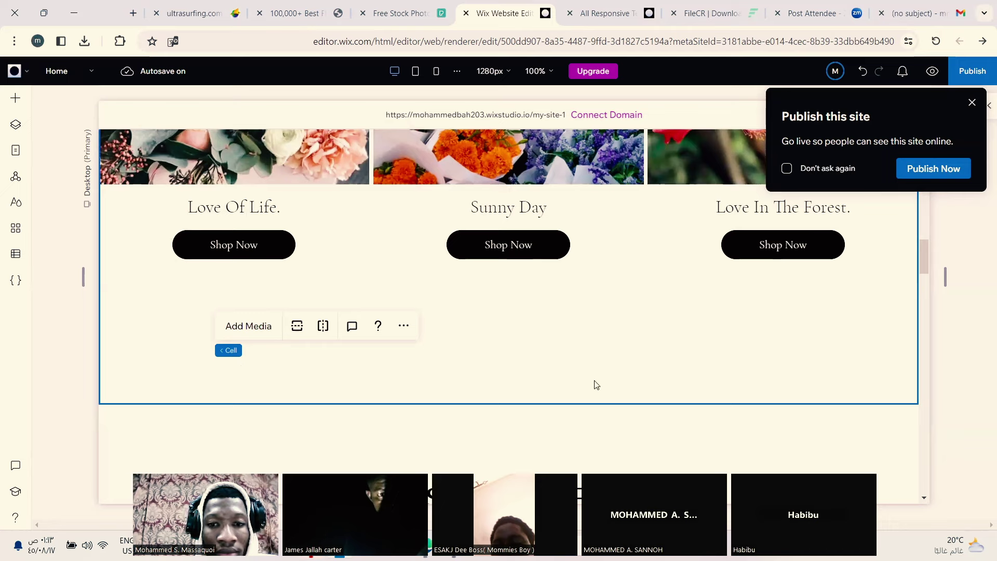
{"action": "key", "text": "Escape"}
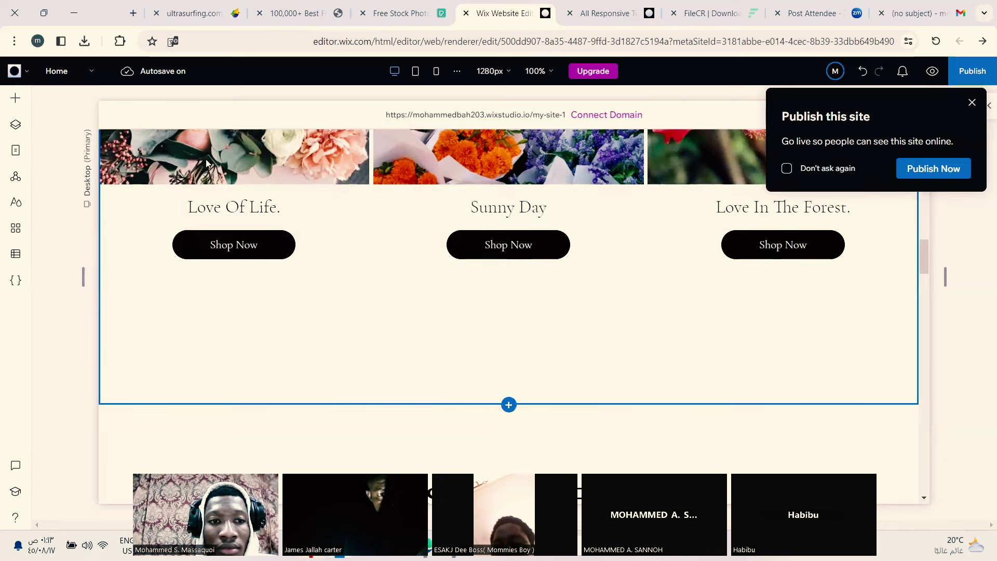
Step: In the flower gallery's settings, keep item clicks on 'A link opens' and move to Design
{"action": "left_click", "coordinate": [196, 354]}
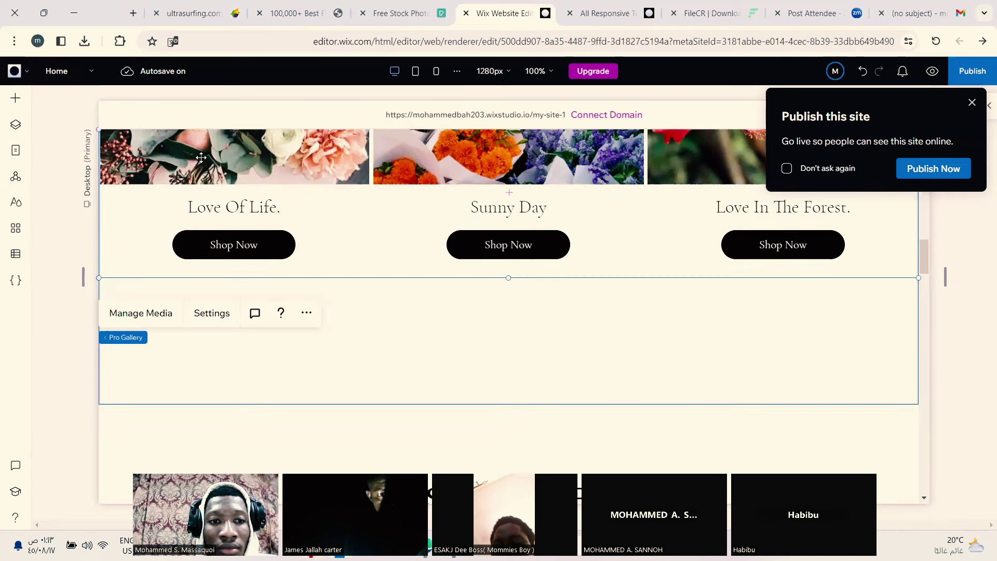
{"action": "left_click", "coordinate": [211, 314]}
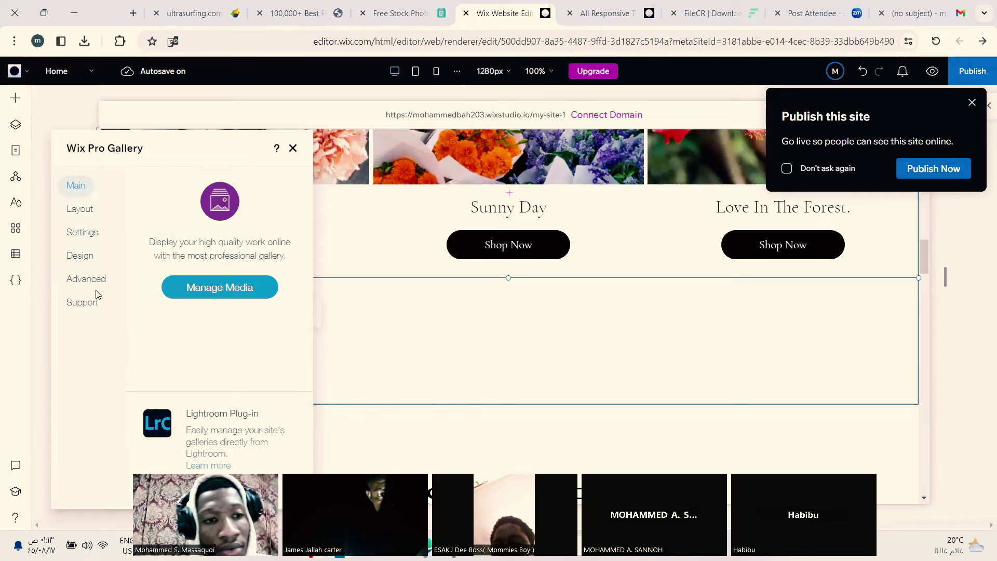
{"action": "left_click", "coordinate": [81, 210]}
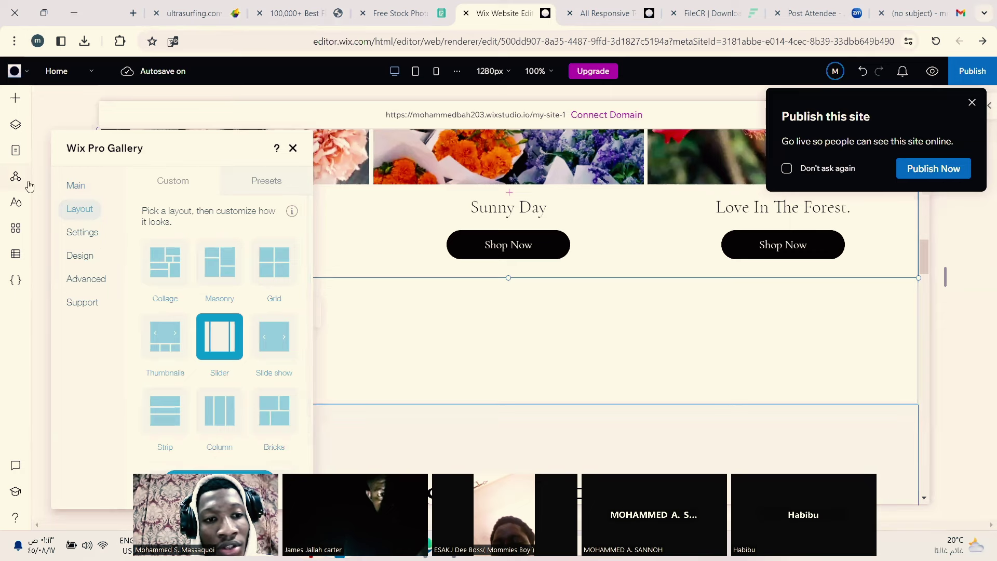
{"action": "left_click", "coordinate": [89, 238]}
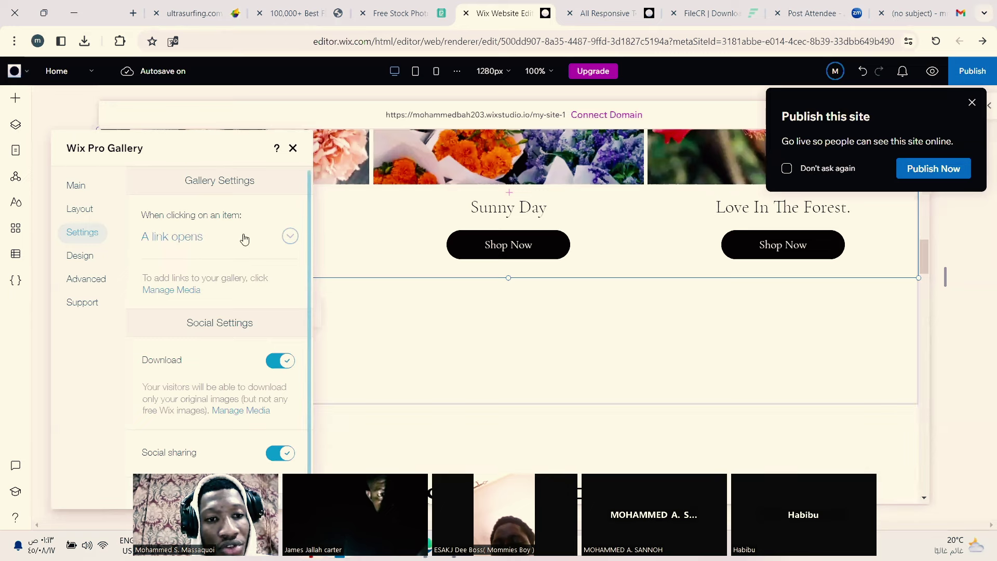
{"action": "left_click", "coordinate": [290, 238]}
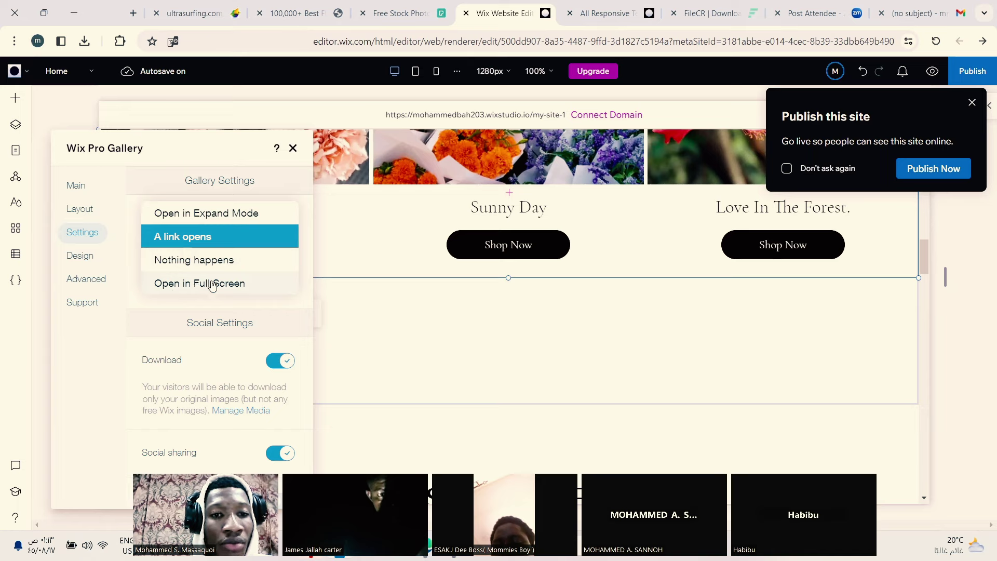
{"action": "left_click", "coordinate": [239, 237]}
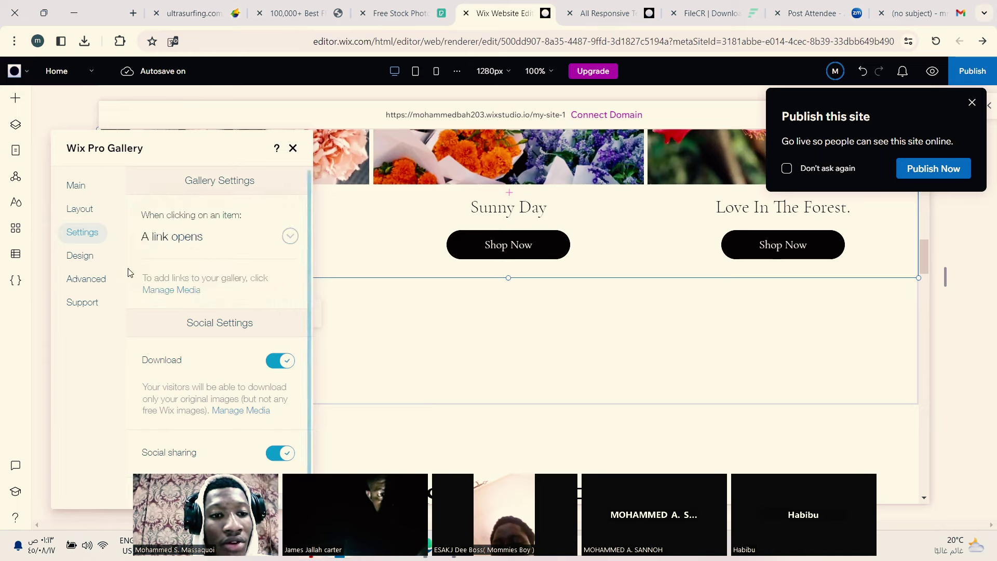
{"action": "left_click", "coordinate": [91, 263]}
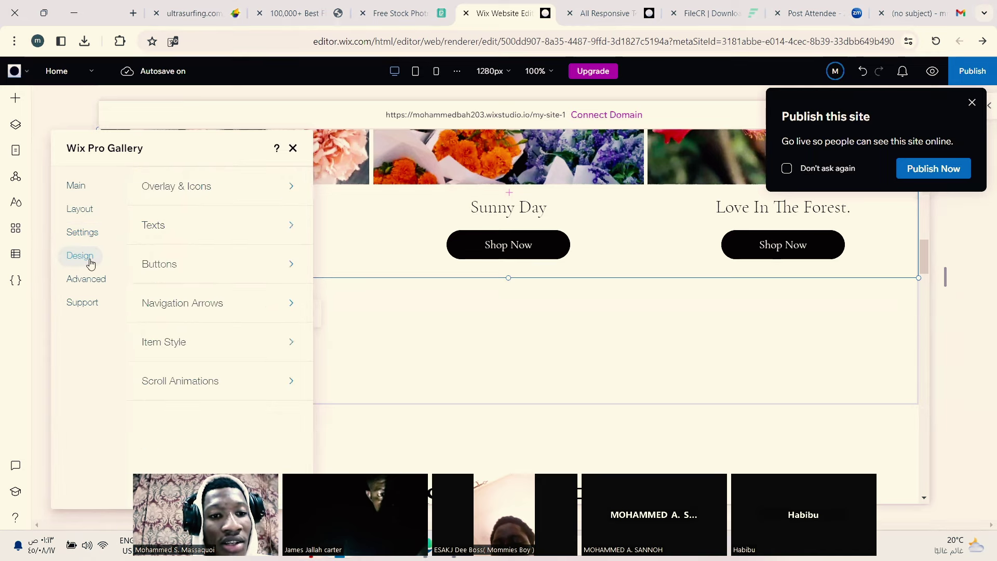
Step: In the gallery's Texts options, keep image titles shown and dismiss the Publish prompt
{"action": "left_click", "coordinate": [280, 231]}
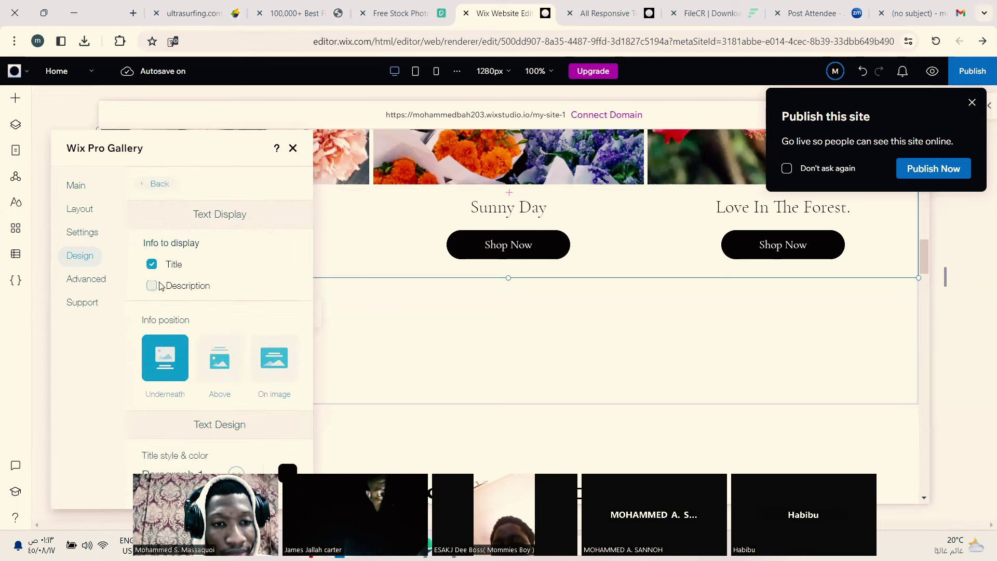
{"action": "left_click", "coordinate": [152, 266]}
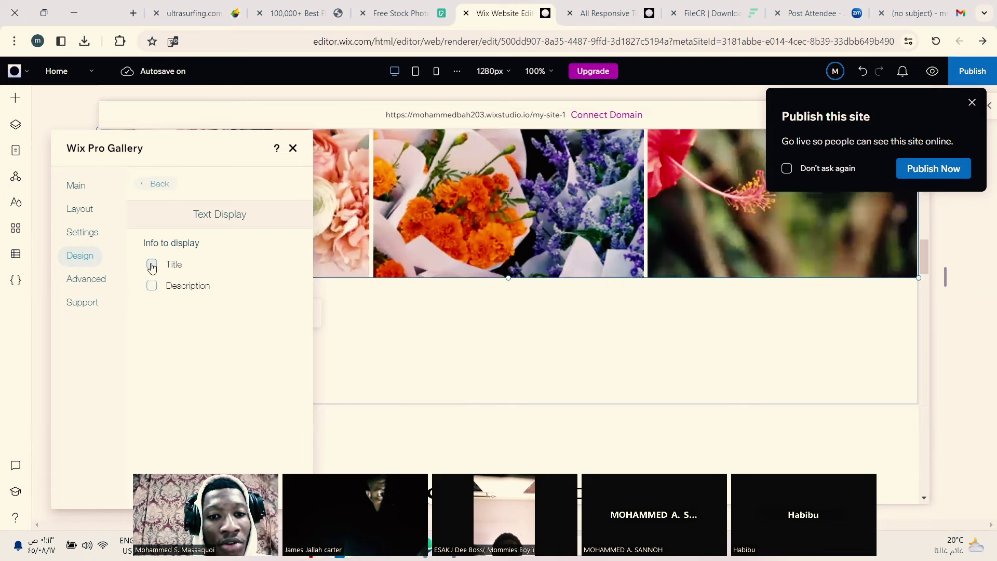
{"action": "left_click", "coordinate": [152, 266]}
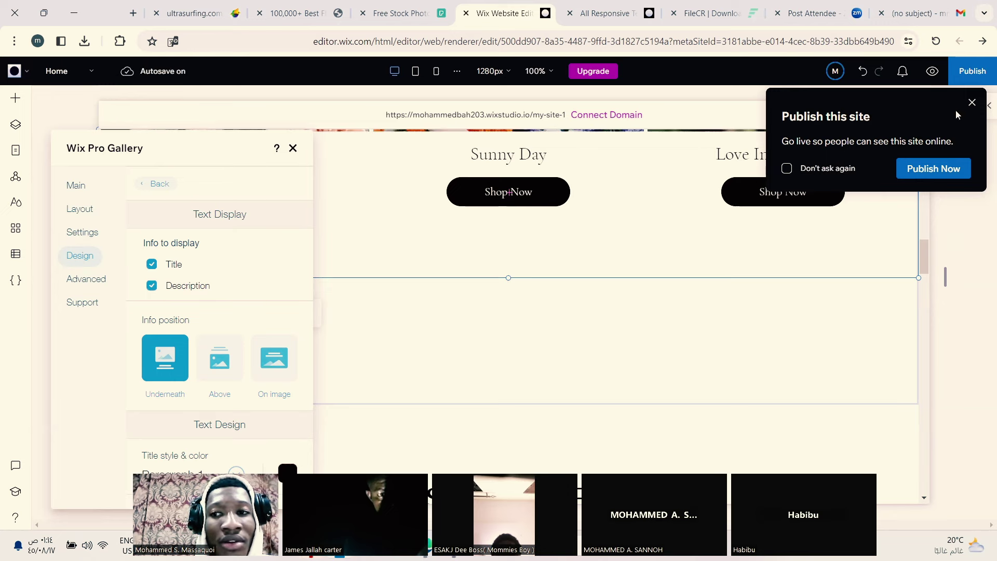
{"action": "left_click", "coordinate": [970, 103]}
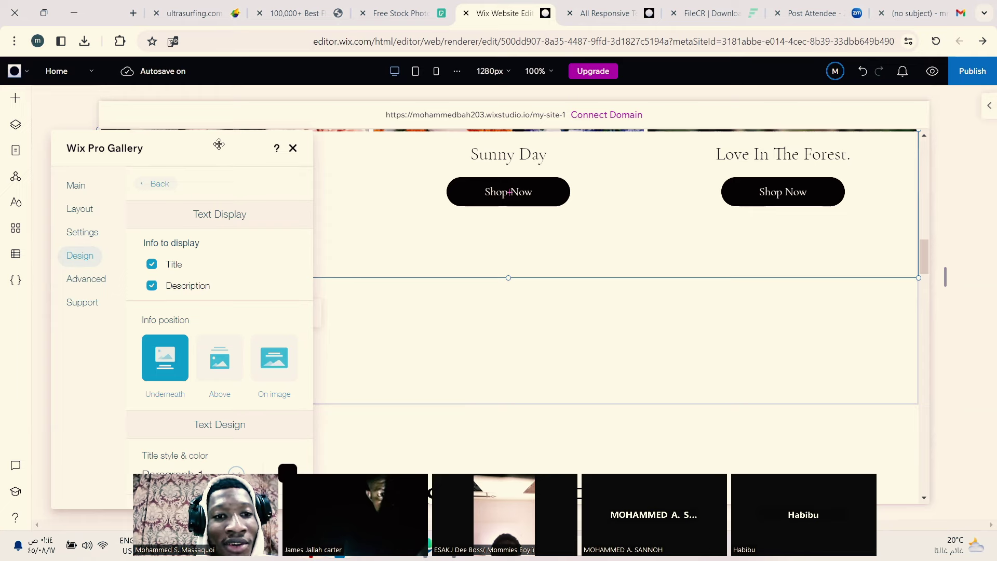
Step: Try the Above and On-image text positions, leaving the info Underneath the images
{"action": "left_click_drag", "start_coordinate": [218, 142], "coordinate": [174, 164]}
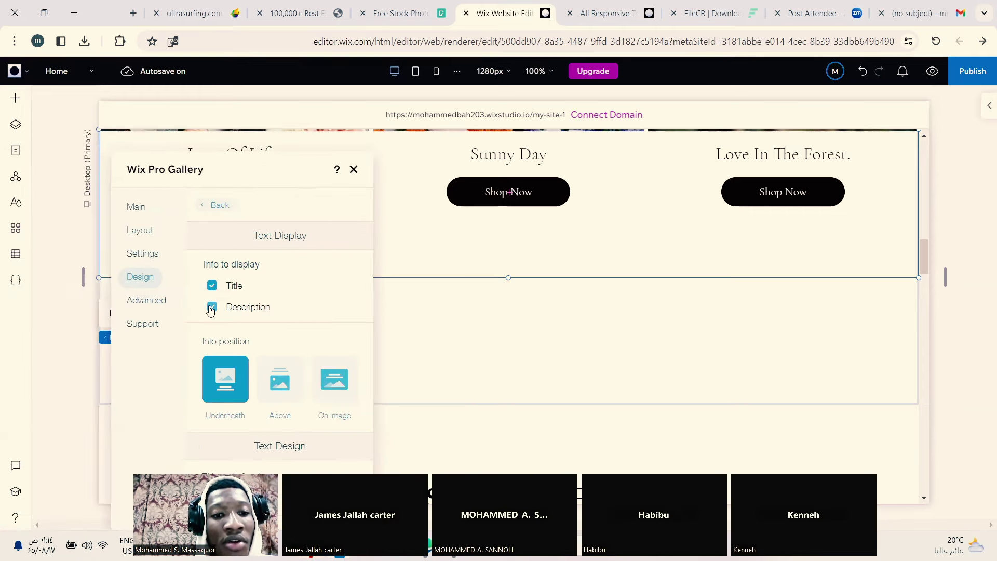
{"action": "left_click", "coordinate": [280, 391]}
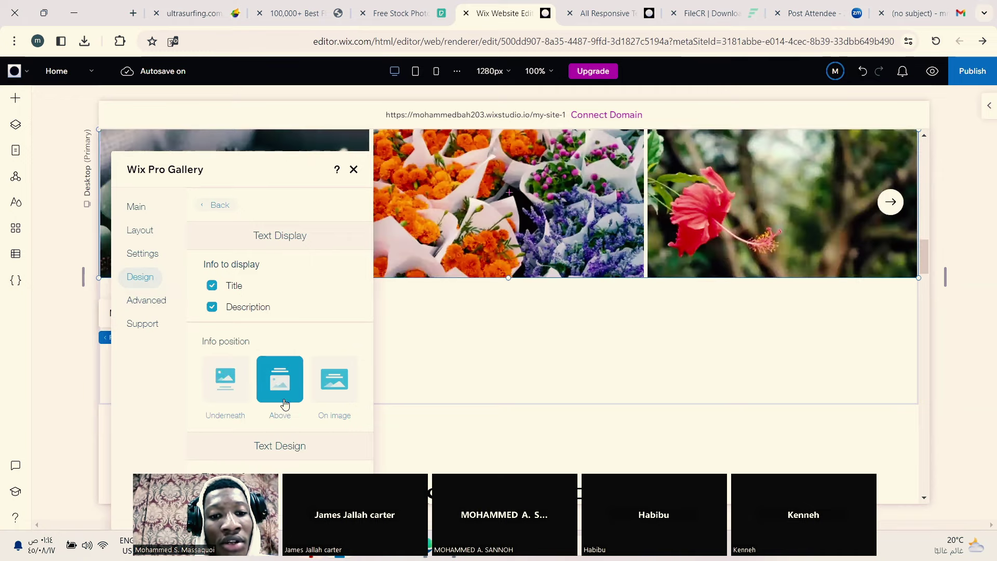
{"action": "left_click", "coordinate": [330, 401]}
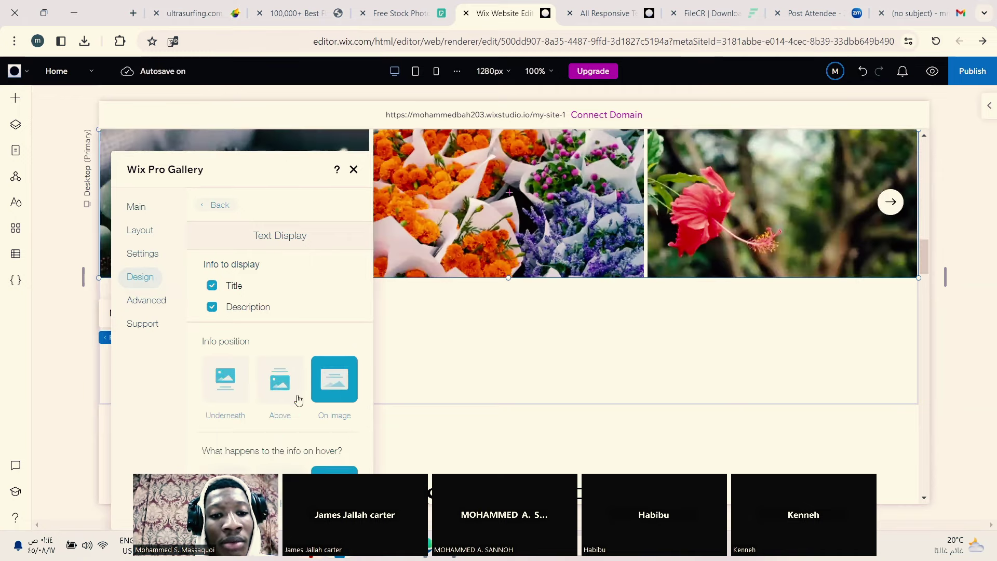
{"action": "left_click", "coordinate": [226, 394]}
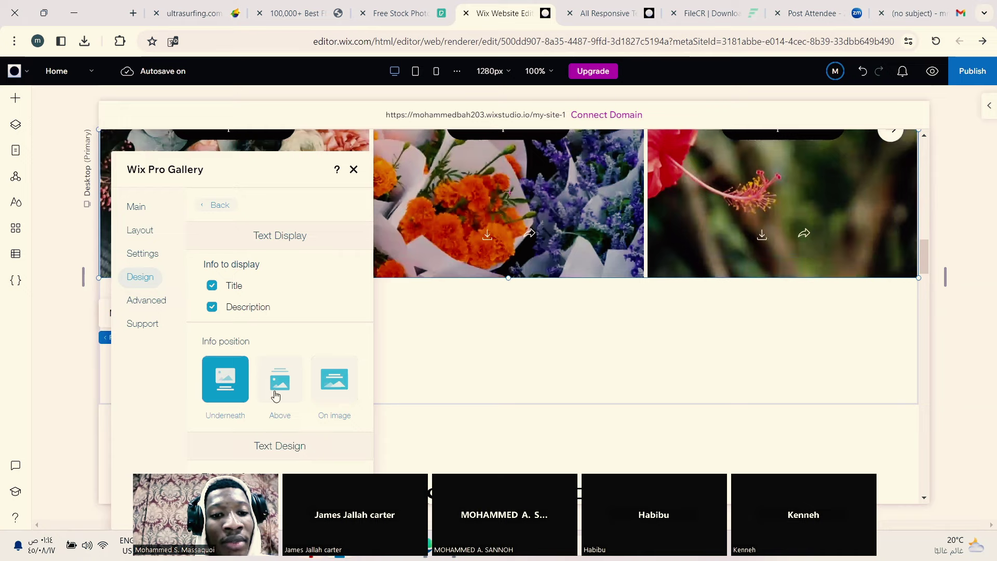
{"action": "left_click", "coordinate": [275, 396]}
{"action": "left_click", "coordinate": [229, 384]}
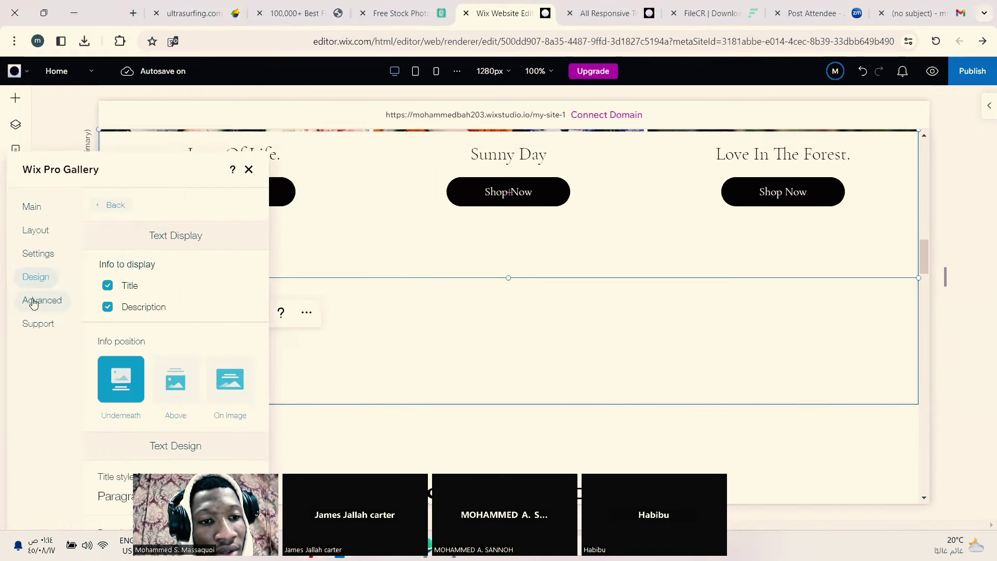
{"action": "left_click", "coordinate": [29, 301]}
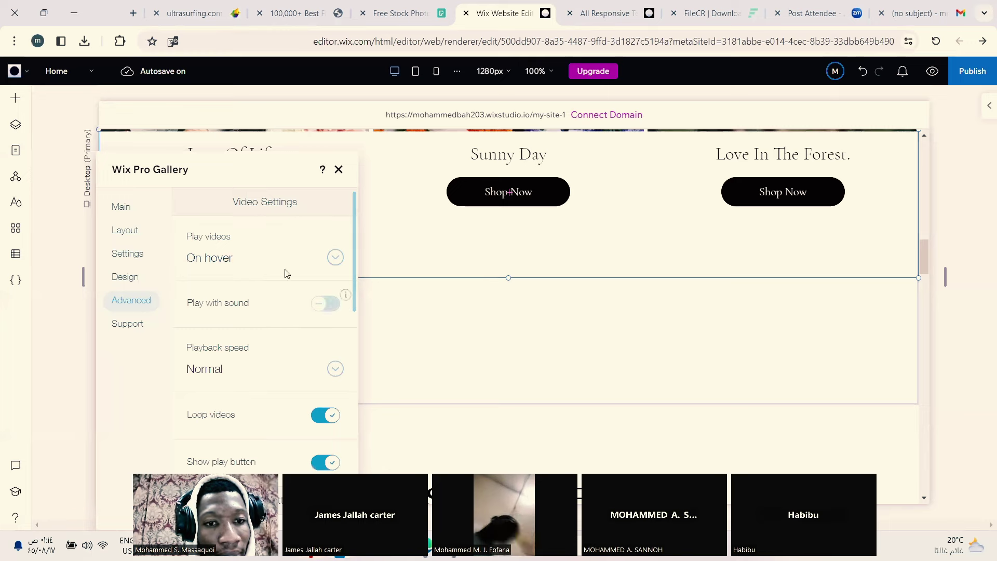
{"action": "left_click", "coordinate": [335, 258]}
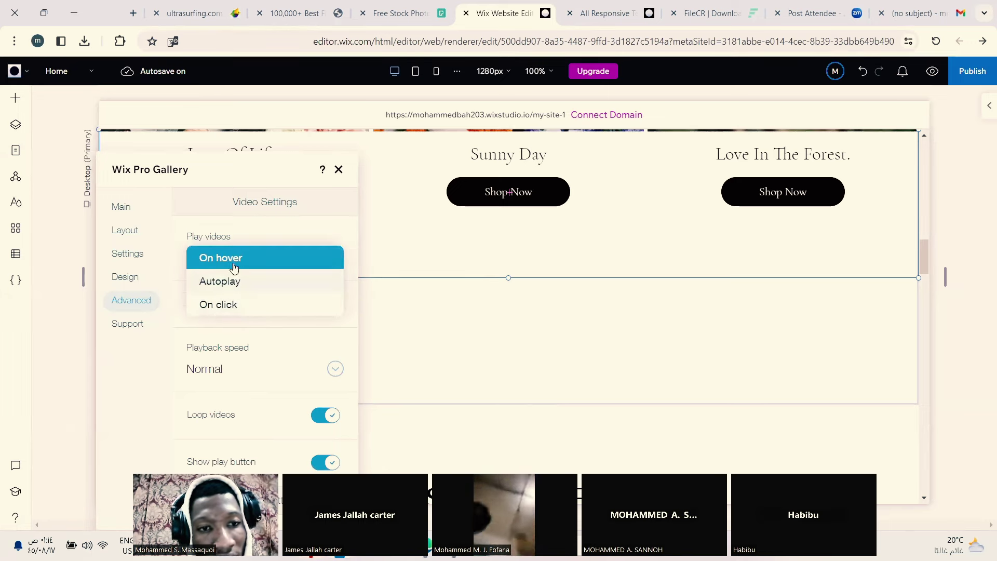
{"action": "left_click", "coordinate": [236, 259]}
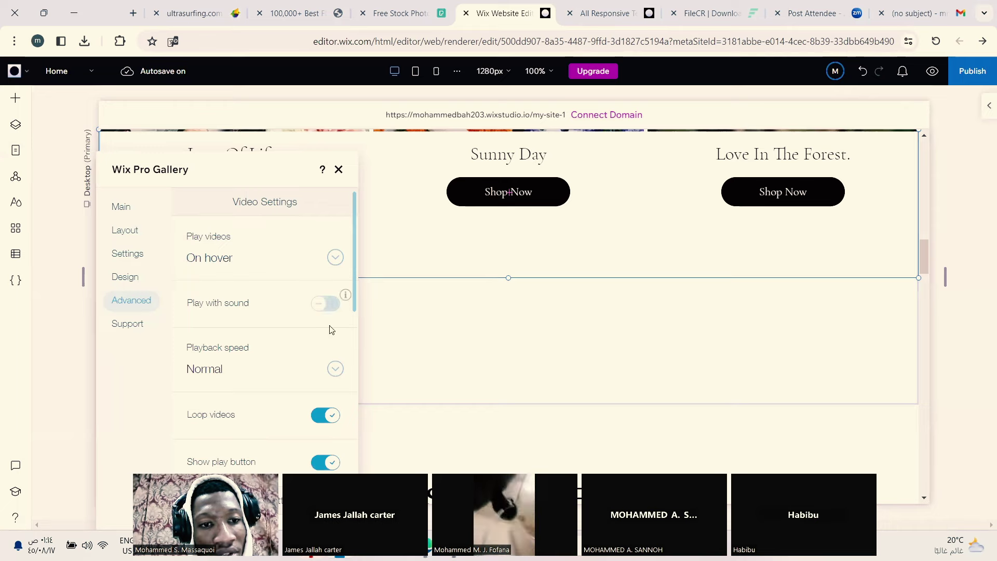
{"action": "left_click", "coordinate": [372, 399]}
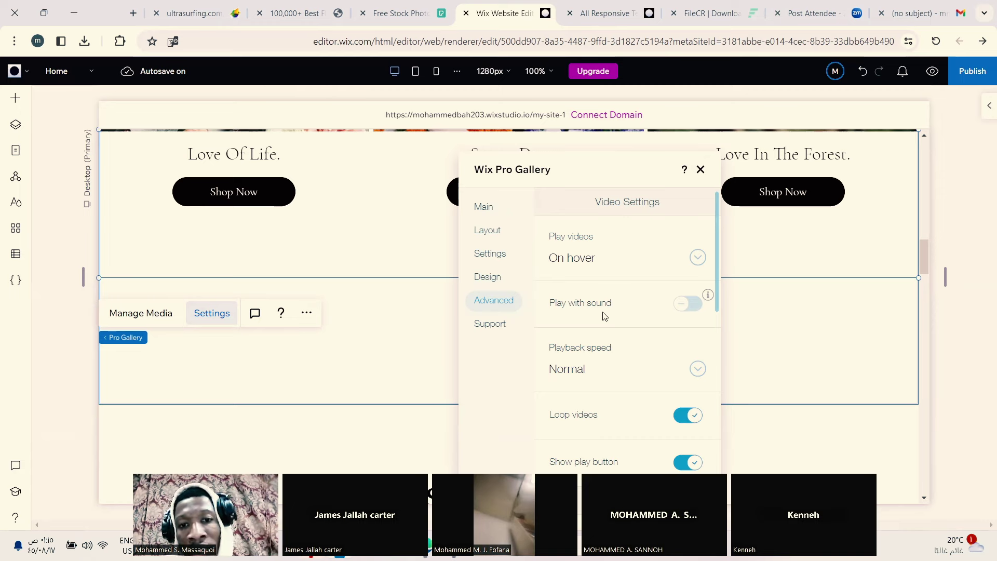
Step: Browse the Pro Gallery's Support, Advanced, Design, Settings, Main and Layout pages, then close the panel
{"action": "left_click", "coordinate": [318, 324]}
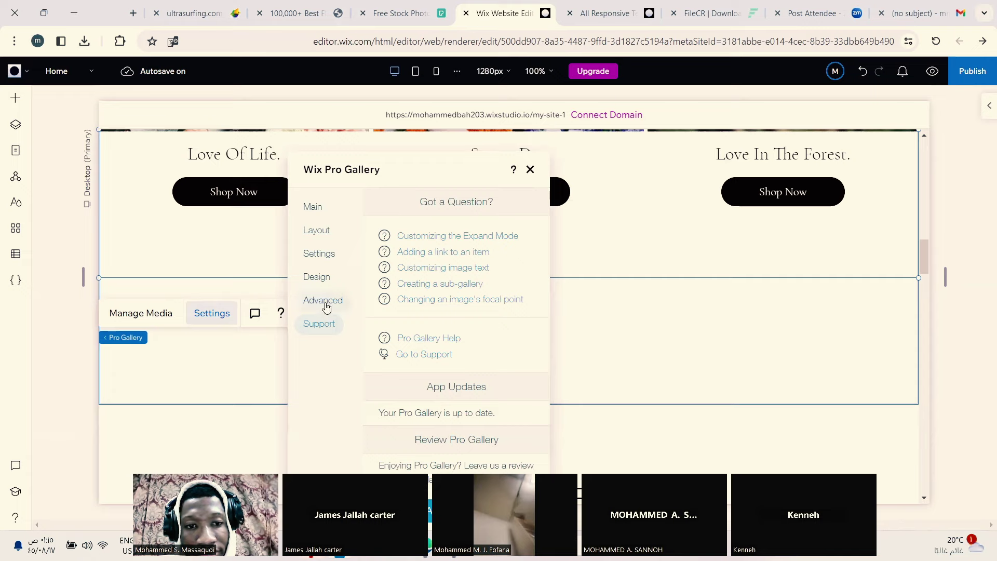
{"action": "left_click", "coordinate": [325, 302]}
{"action": "left_click", "coordinate": [313, 280]}
{"action": "left_click", "coordinate": [317, 256]}
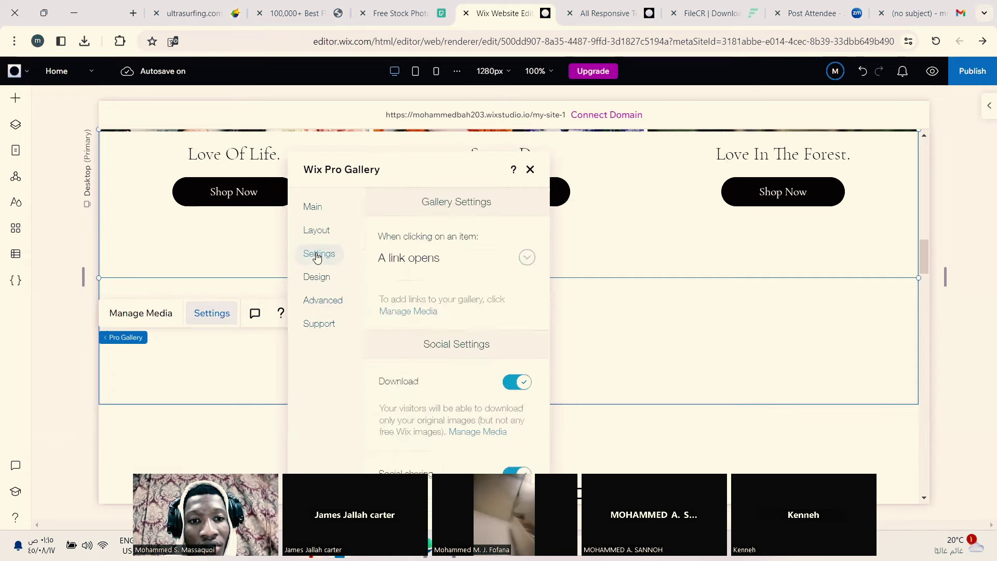
{"action": "left_click_drag", "start_coordinate": [457, 168], "coordinate": [254, 138]}
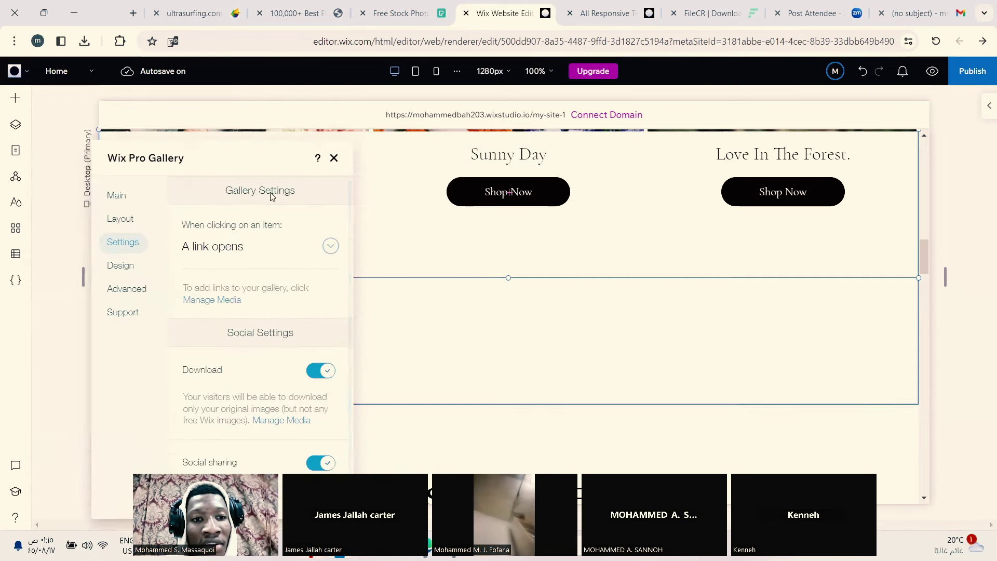
{"action": "left_click", "coordinate": [124, 210]}
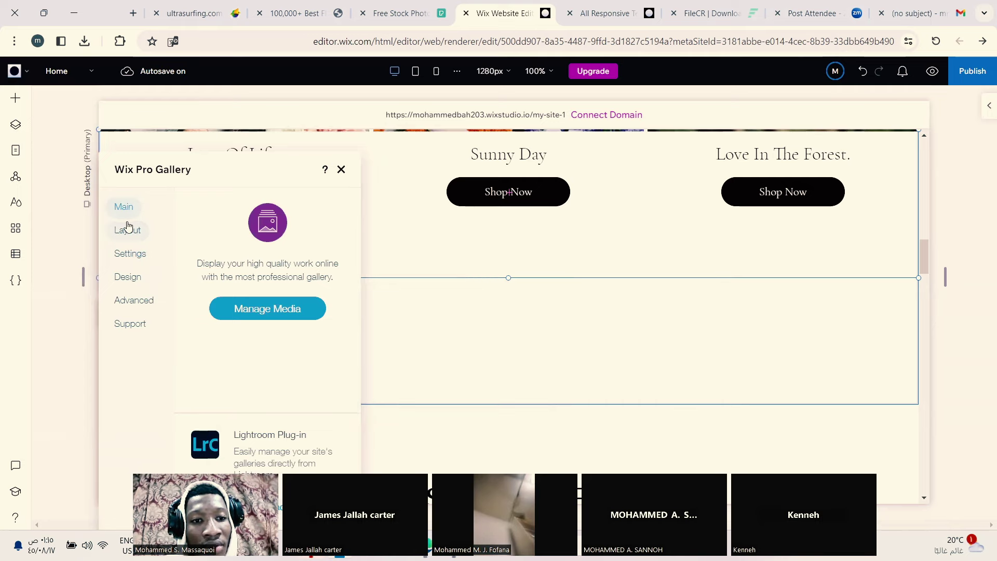
{"action": "left_click", "coordinate": [127, 229]}
{"action": "left_click_drag", "start_coordinate": [253, 164], "coordinate": [251, 140]}
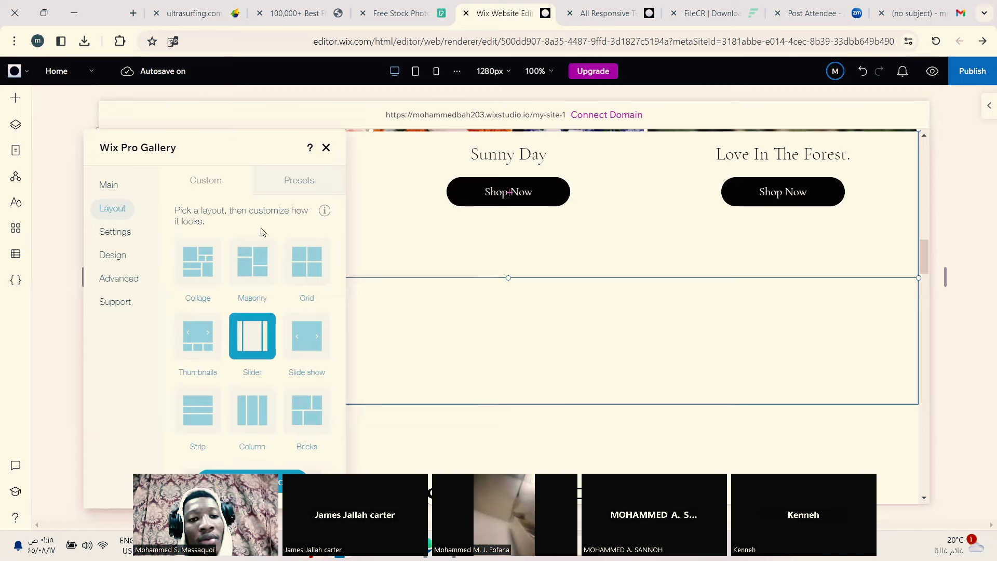
{"action": "left_click", "coordinate": [326, 149]}
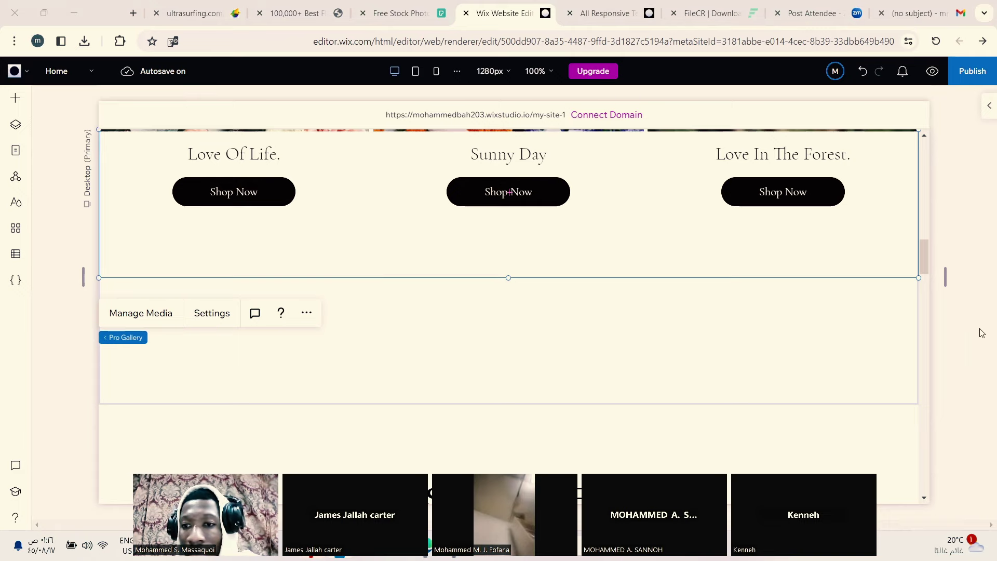
Step: Scroll the canvas past the Best Sellers section down to the Join Our Garden footer
{"action": "left_click_drag", "start_coordinate": [928, 259], "coordinate": [925, 292]}
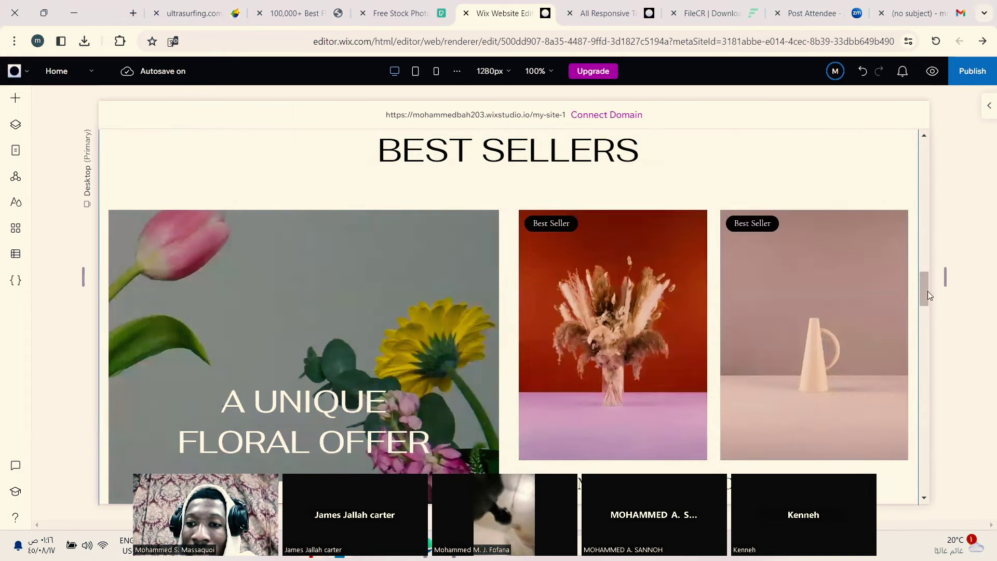
{"action": "left_click_drag", "start_coordinate": [927, 283], "coordinate": [926, 361]}
{"action": "left_click", "coordinate": [559, 283]}
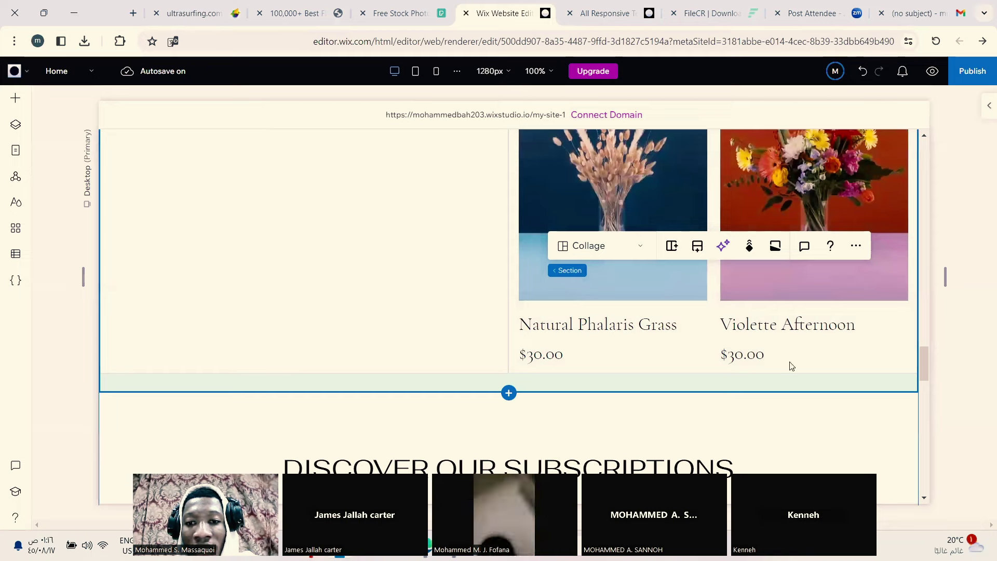
{"action": "left_click", "coordinate": [923, 368]}
{"action": "scroll", "coordinate": [921, 367], "scroll_direction": "up", "scroll_amount": 1}
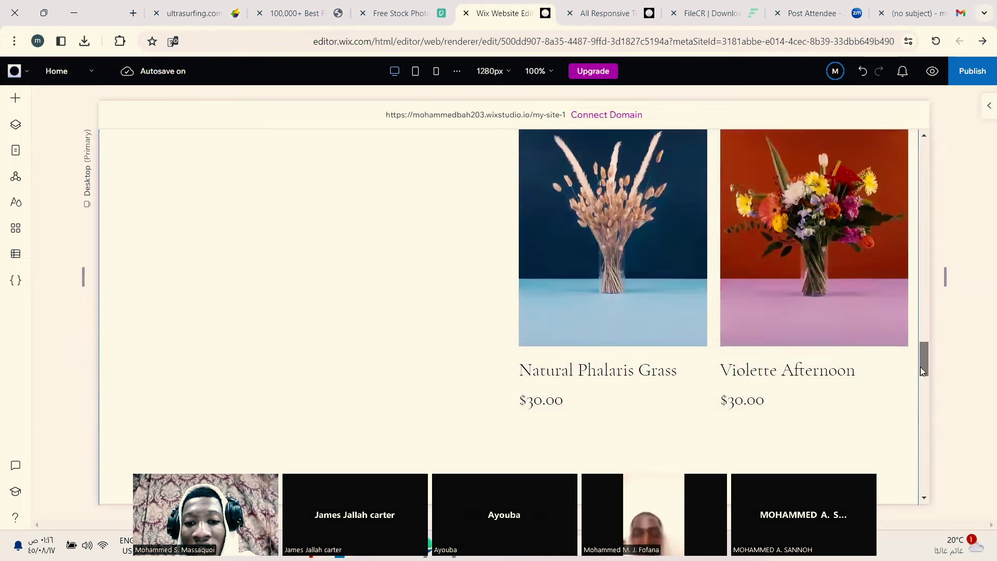
{"action": "scroll", "coordinate": [921, 367], "scroll_direction": "down", "scroll_amount": 1}
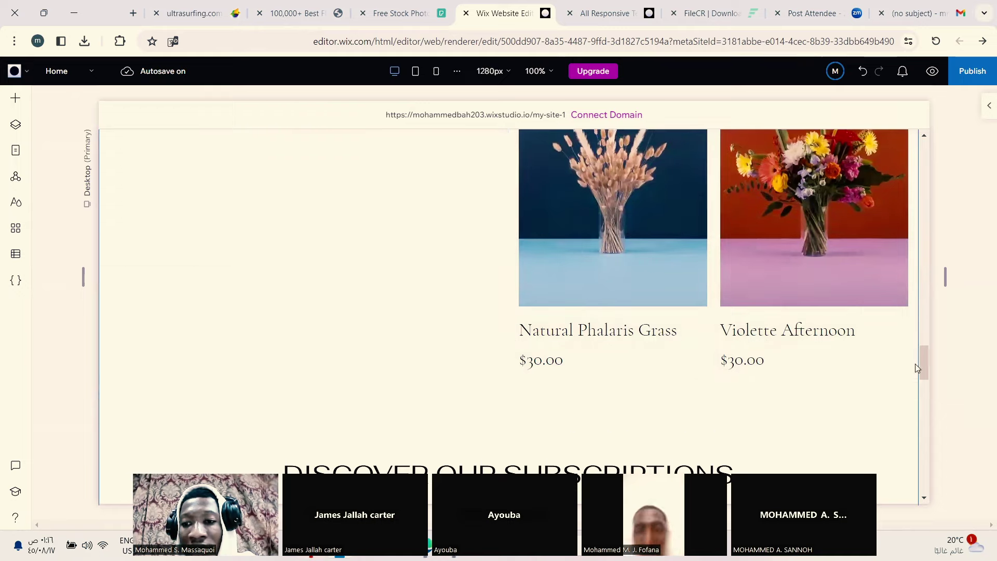
{"action": "left_click_drag", "start_coordinate": [923, 364], "coordinate": [922, 461]}
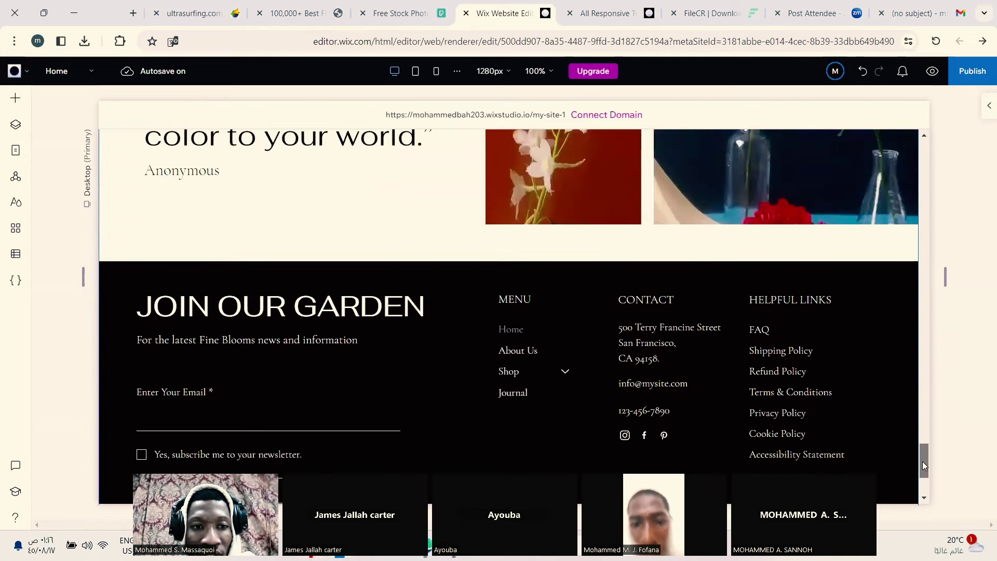
Step: Drill into the footer's CONTACT address text, clear it and start typing 'Madinah'
{"action": "left_click", "coordinate": [554, 291]}
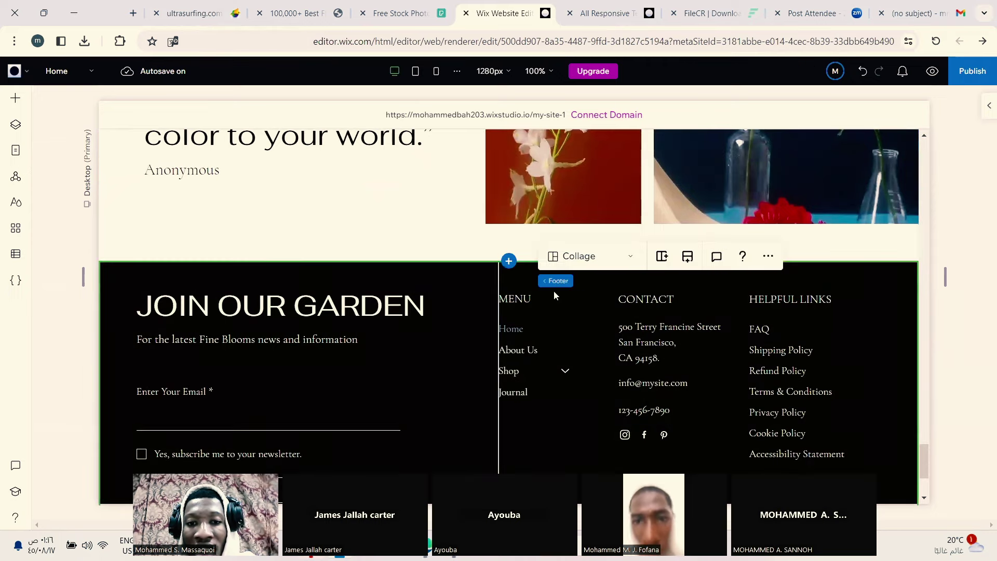
{"action": "left_click", "coordinate": [565, 307]}
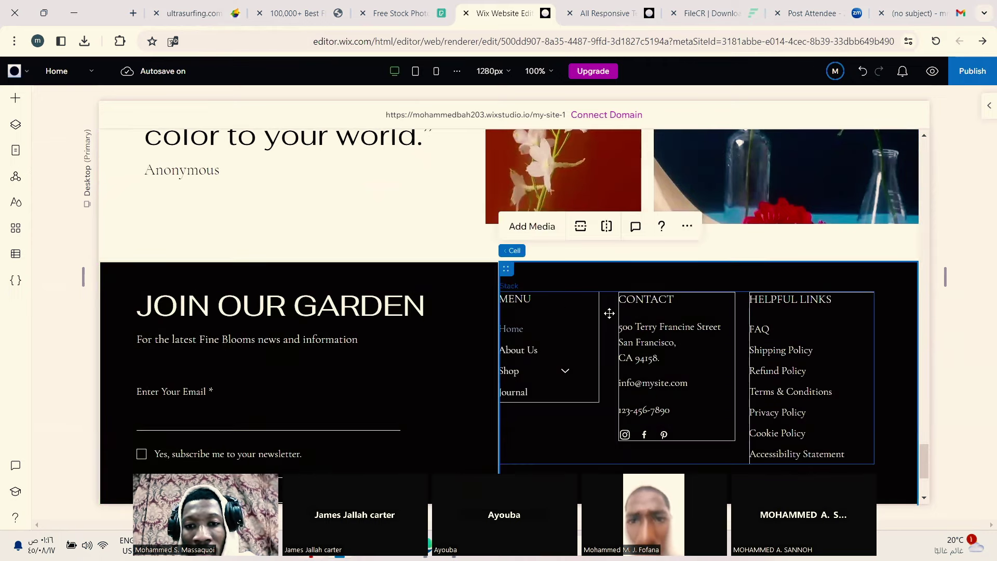
{"action": "left_click", "coordinate": [557, 303]}
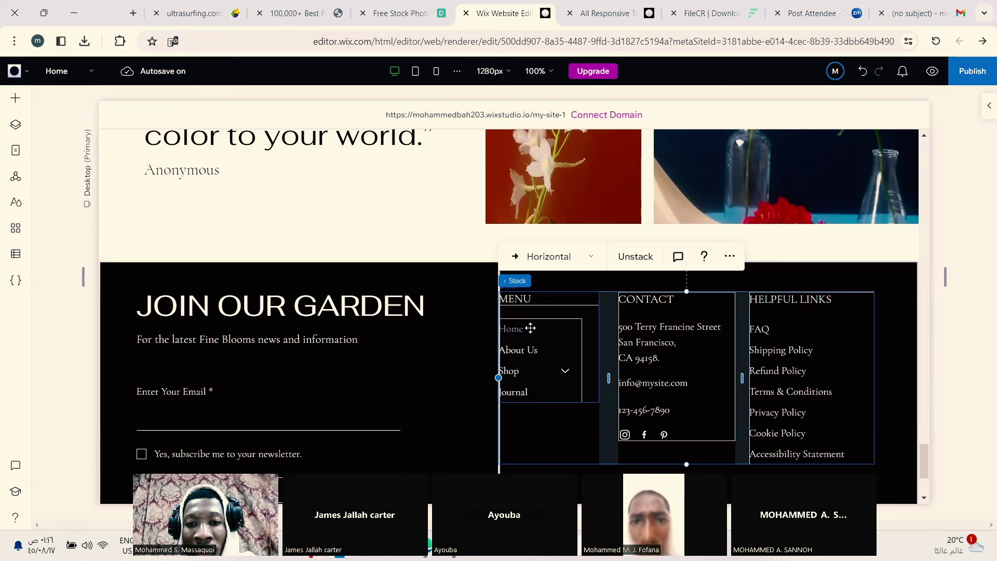
{"action": "left_click", "coordinate": [674, 328]}
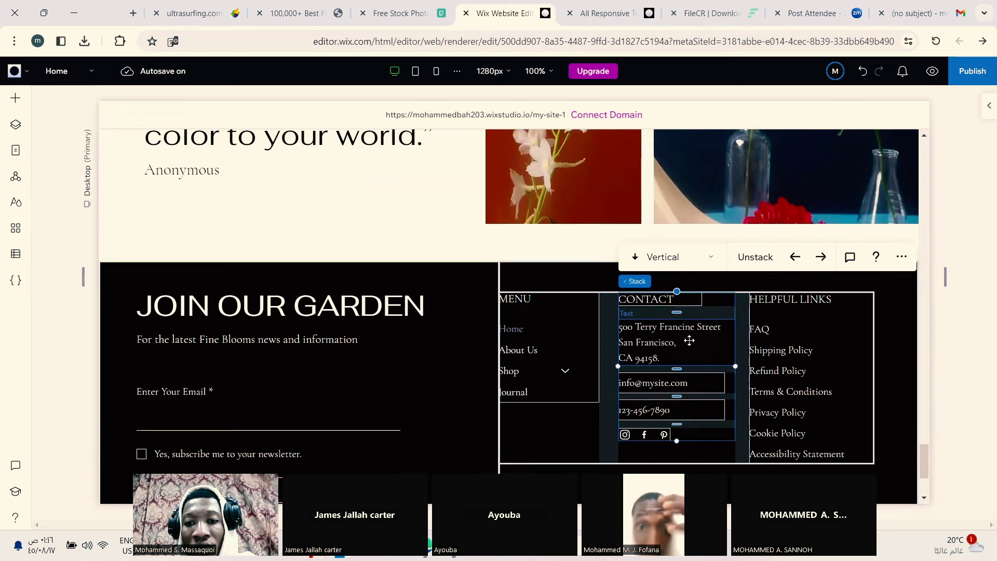
{"action": "left_click", "coordinate": [685, 341]}
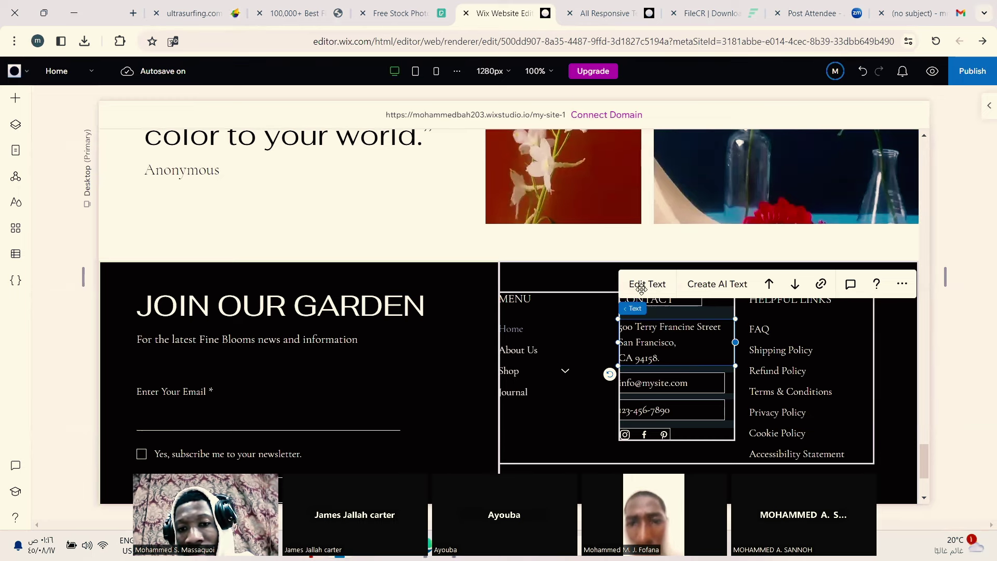
{"action": "left_click", "coordinate": [647, 286]}
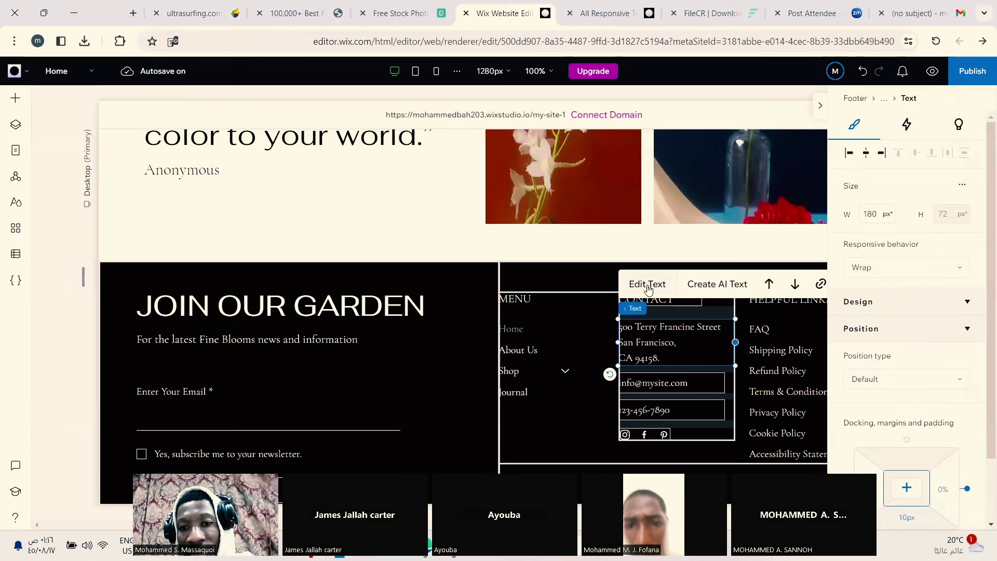
{"action": "left_click", "coordinate": [652, 287]}
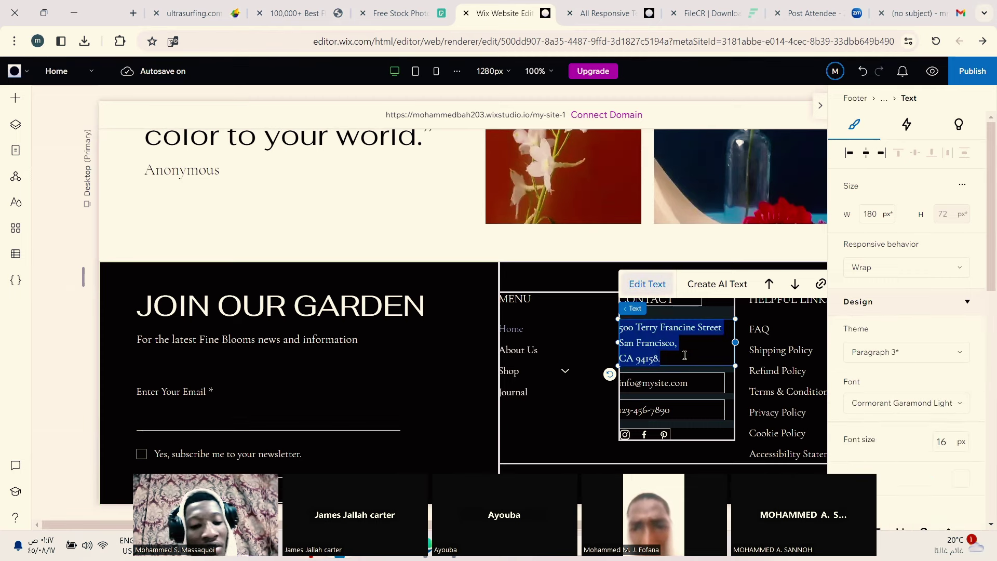
{"action": "type", "text": "S"}
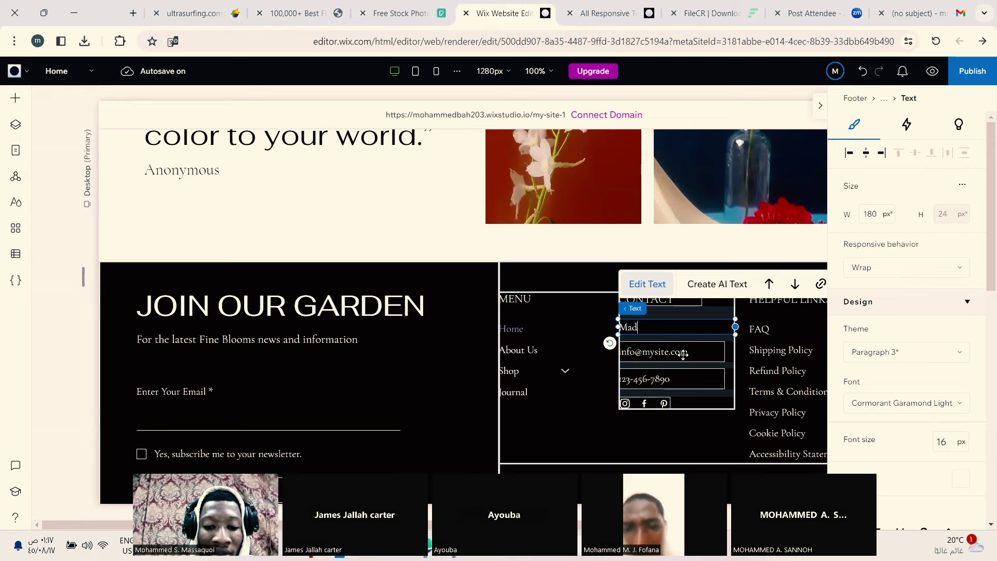
{"action": "type", "text": "Madinah, Saudi Arabia"}
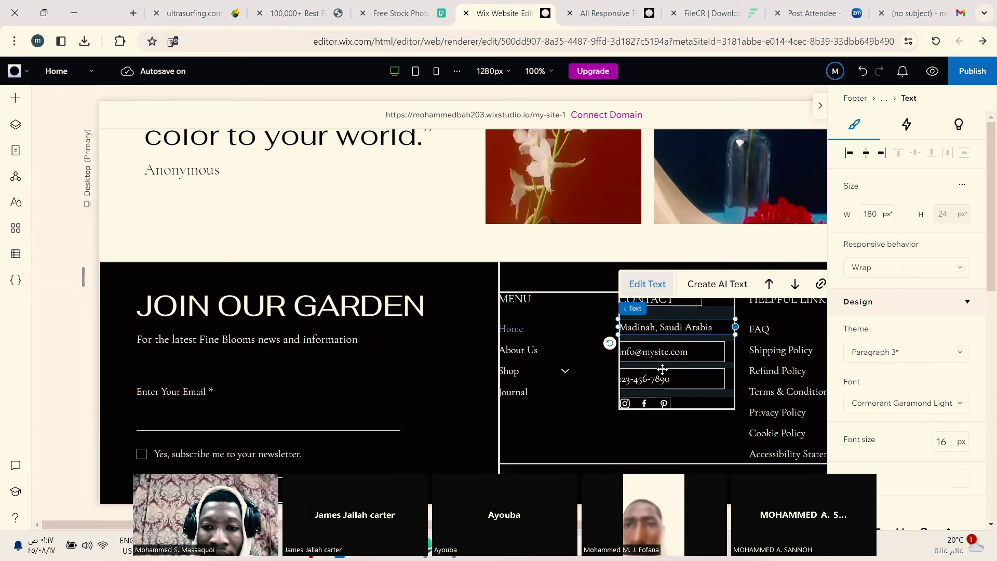
Step: Replace the footer's placeholder email with the new hotmail.com contact address
{"action": "left_click", "coordinate": [681, 353]}
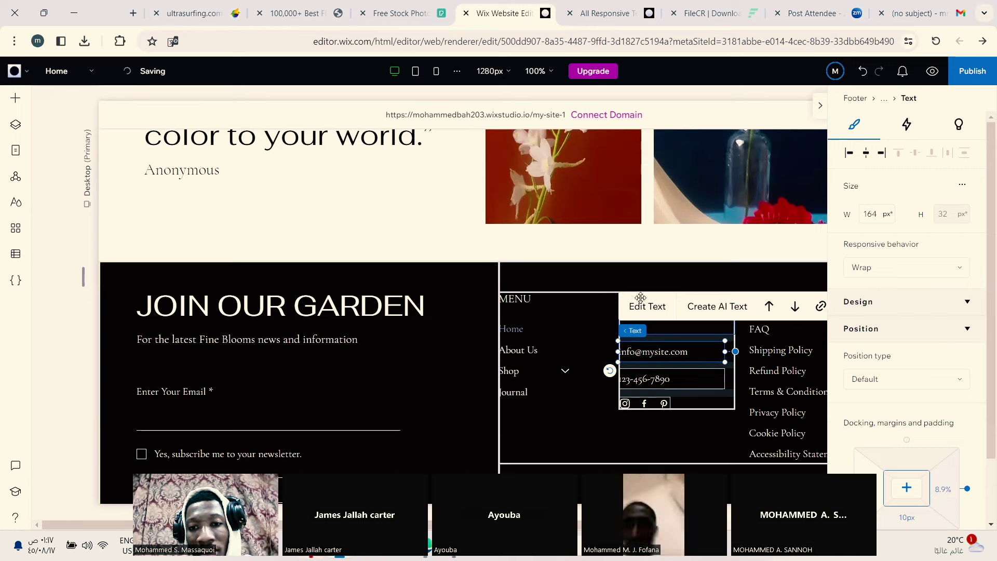
{"action": "left_click", "coordinate": [650, 306]}
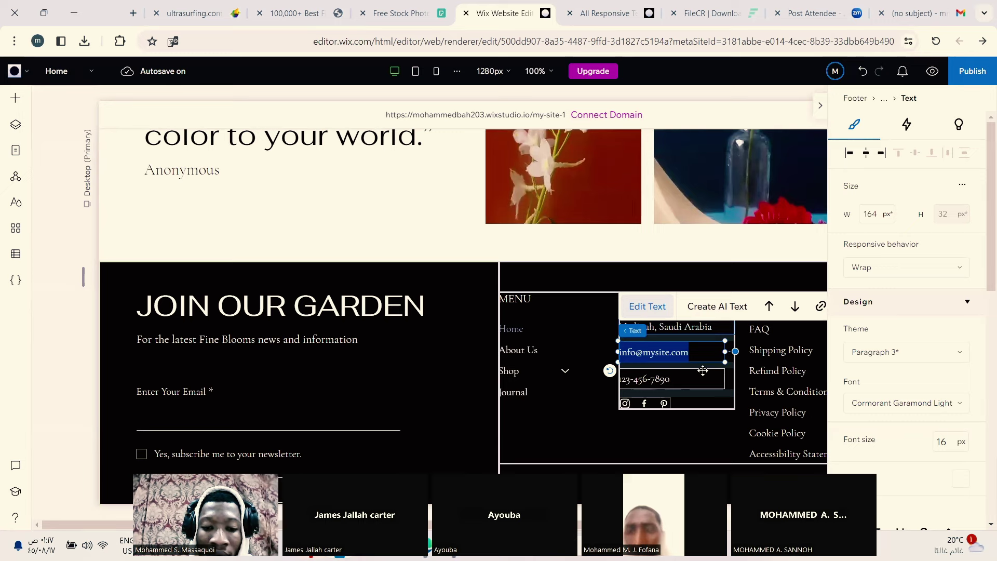
{"action": "key", "text": "BackSpace"}
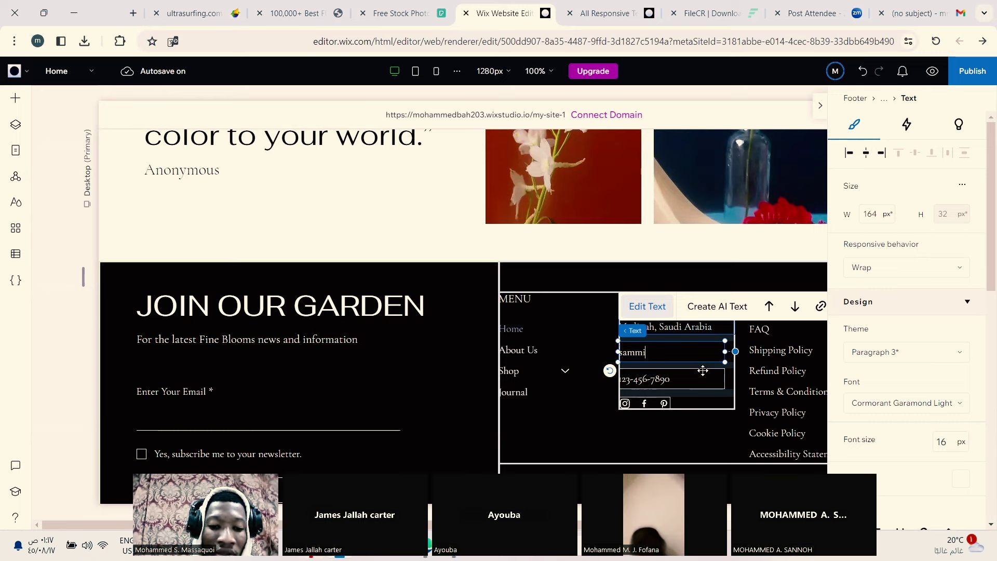
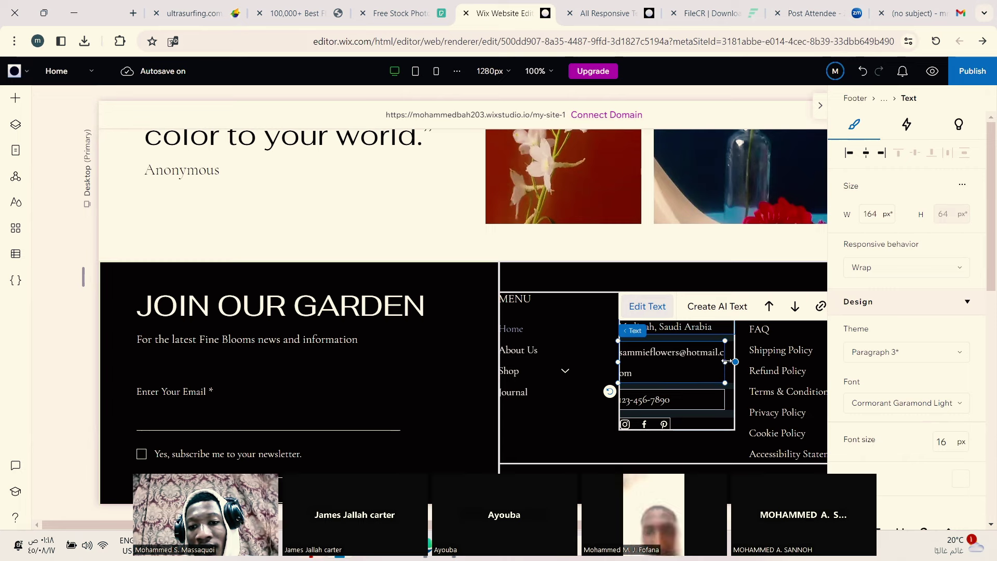
Step: Widen the footer email text box and scale its font from 16 to 19
{"action": "left_click_drag", "start_coordinate": [727, 361], "coordinate": [737, 361]}
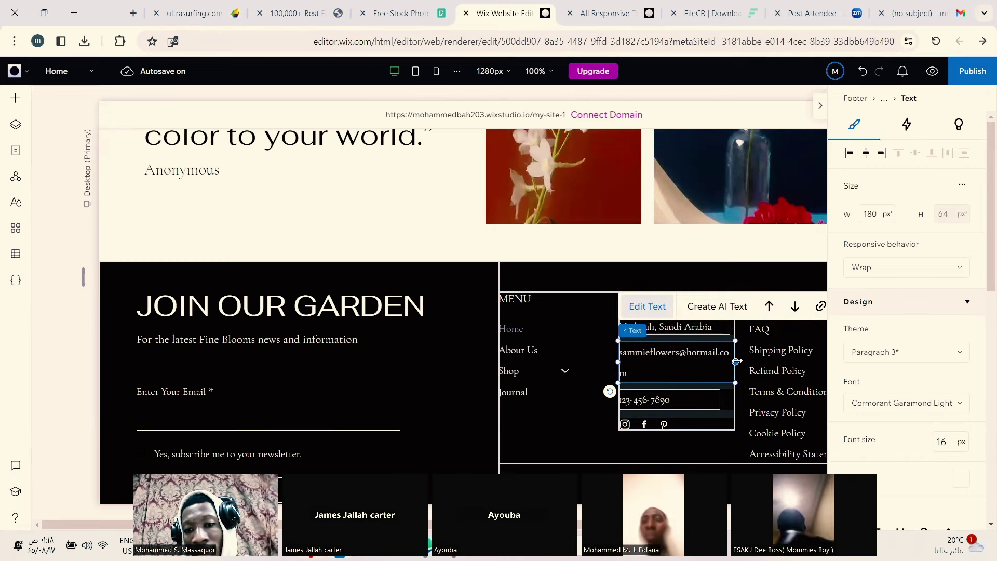
{"action": "left_click_drag", "start_coordinate": [736, 361], "coordinate": [737, 362]}
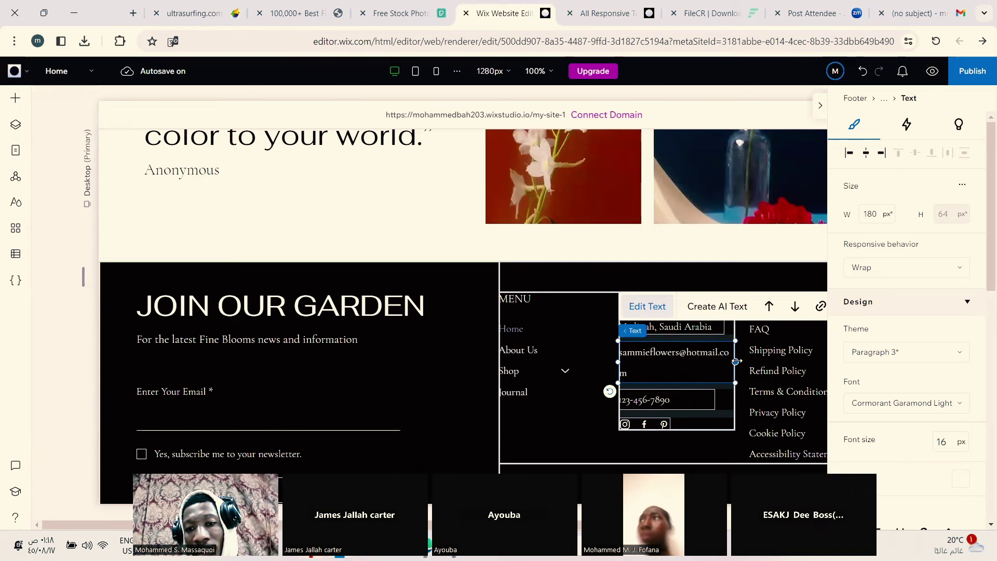
{"action": "left_click_drag", "start_coordinate": [736, 362], "coordinate": [766, 360]}
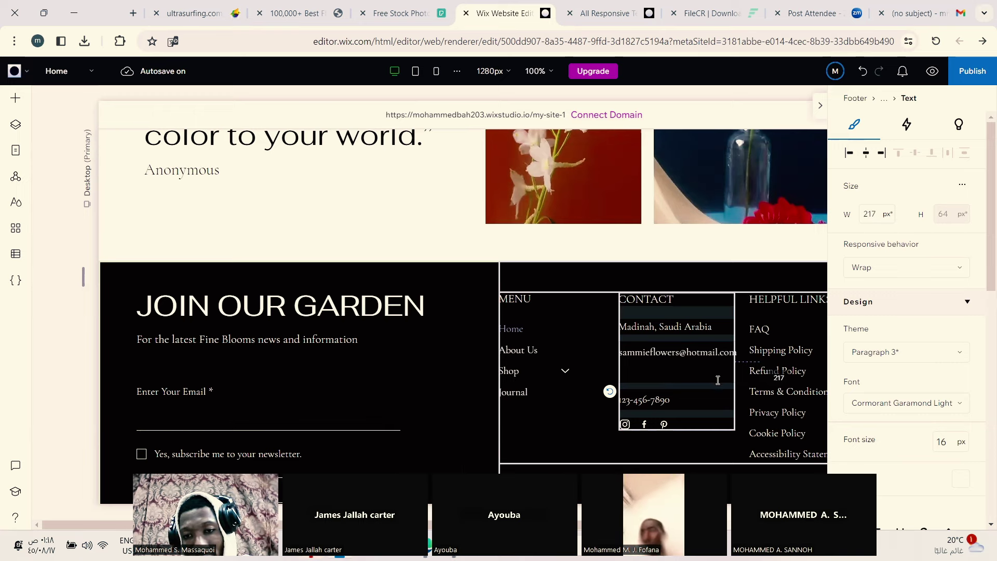
{"action": "key", "text": "ctrl+z"}
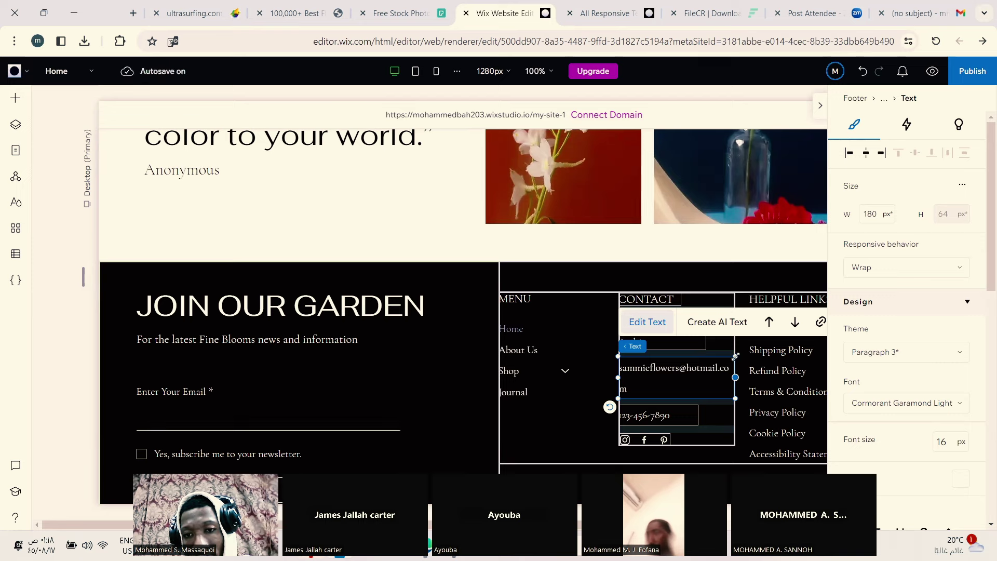
{"action": "left_click_drag", "start_coordinate": [735, 357], "coordinate": [751, 369]}
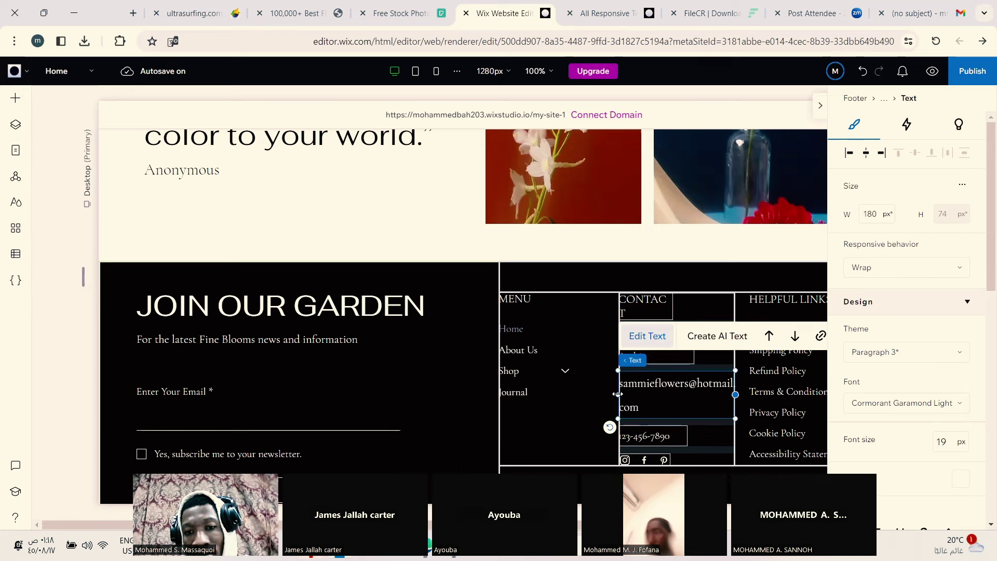
{"action": "left_click_drag", "start_coordinate": [618, 394], "coordinate": [545, 398]}
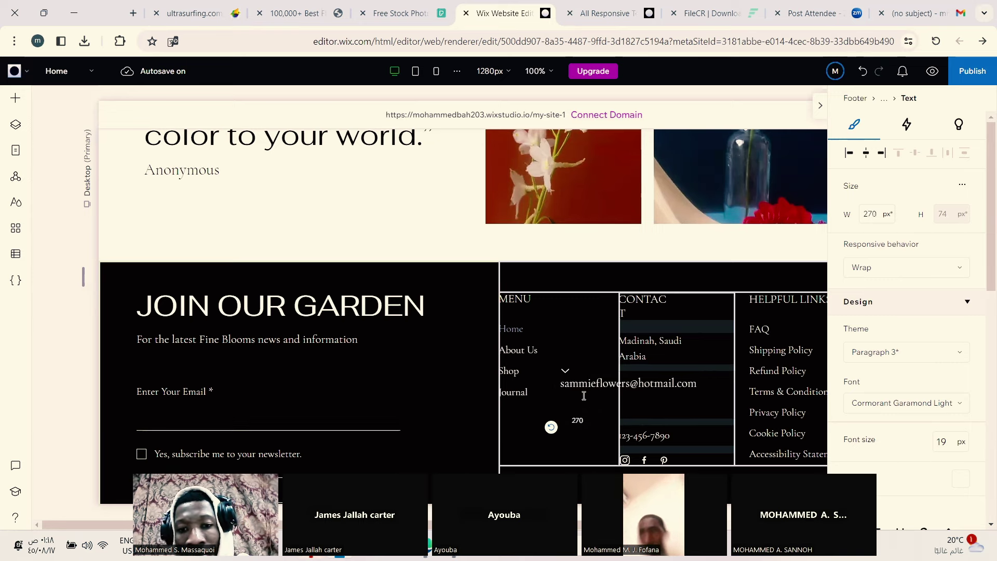
Step: Undo the accidental footer column overlap and widen the Contact column beside Helpful Links
{"action": "left_click", "coordinate": [573, 343]}
{"action": "left_click_drag", "start_coordinate": [669, 434], "coordinate": [601, 381]}
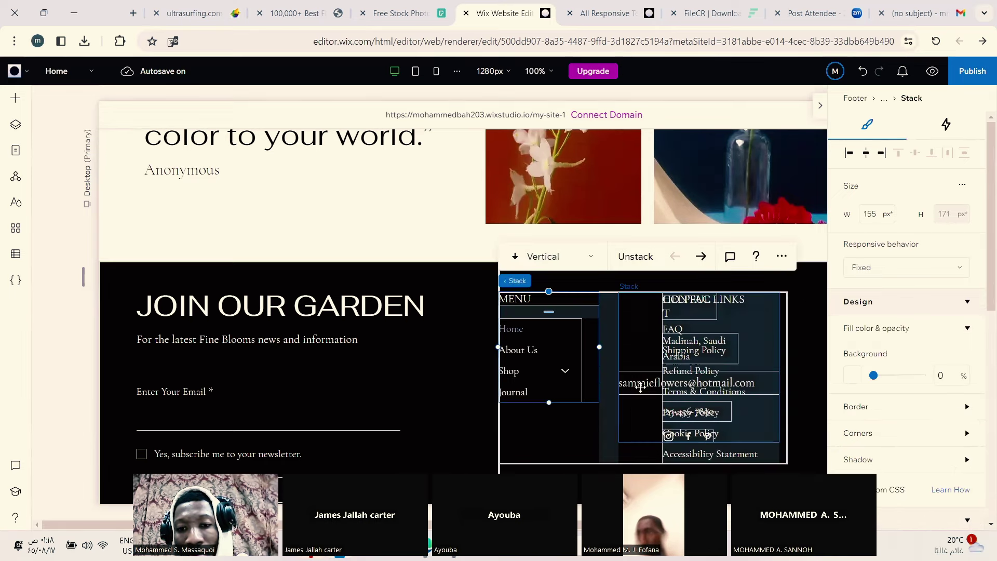
{"action": "left_click", "coordinate": [519, 396]}
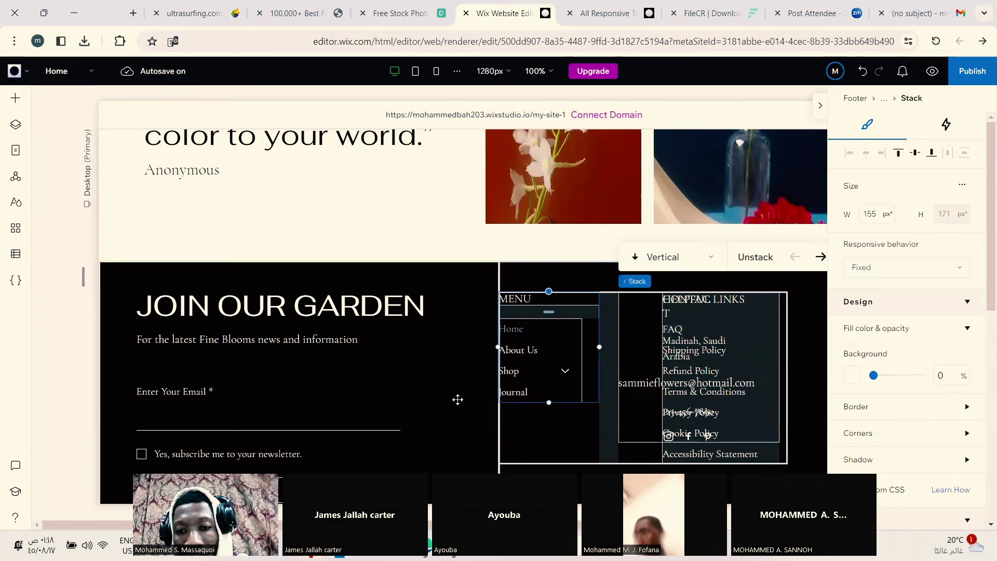
{"action": "key", "text": "ctrl+z"}
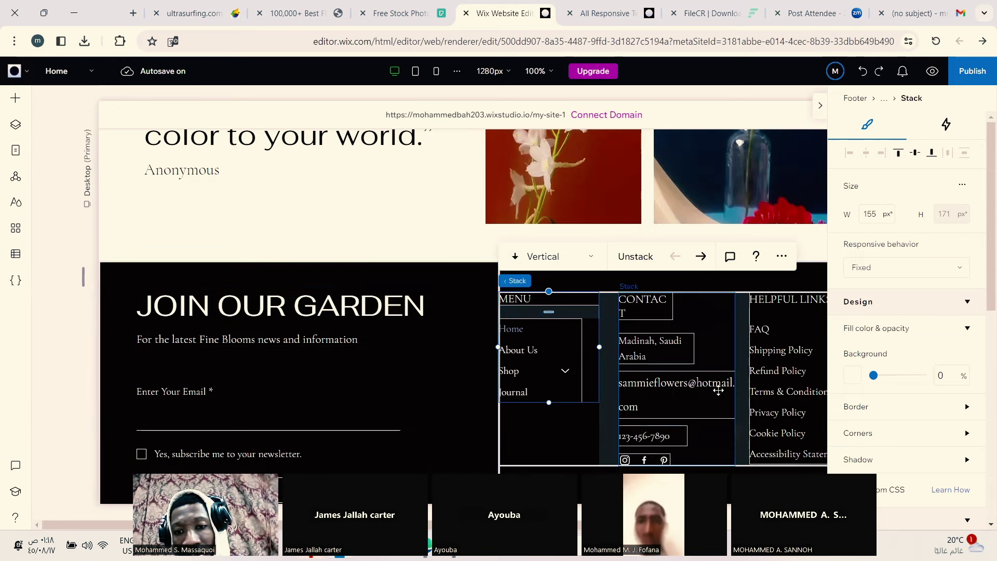
{"action": "left_click", "coordinate": [734, 379]}
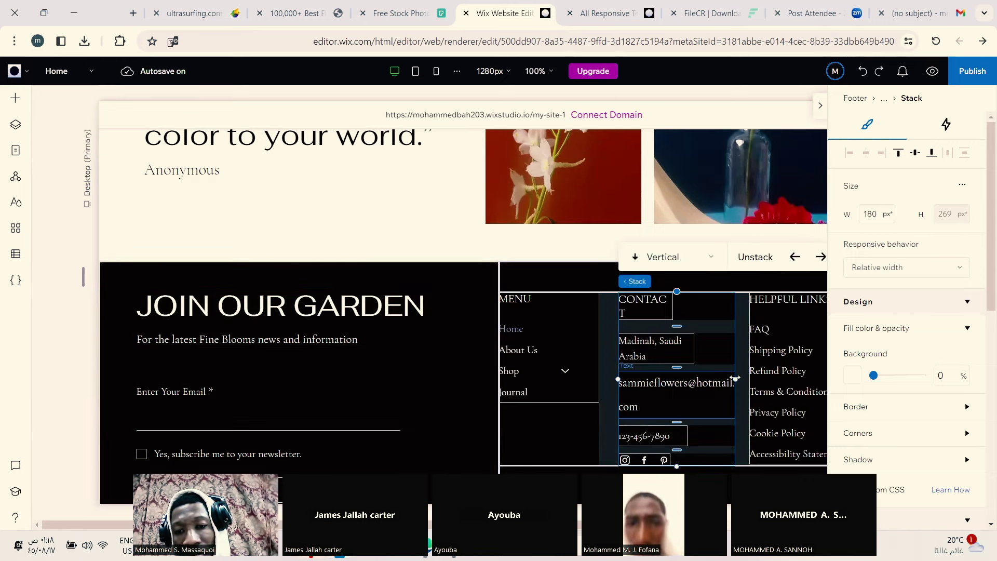
{"action": "left_click_drag", "start_coordinate": [735, 379], "coordinate": [744, 380]}
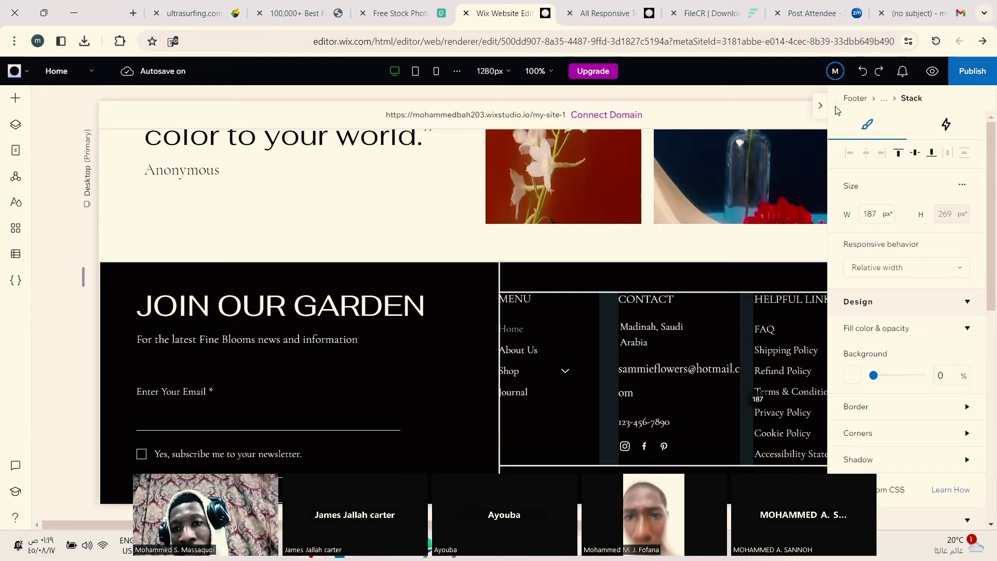
{"action": "left_click", "coordinate": [822, 109]}
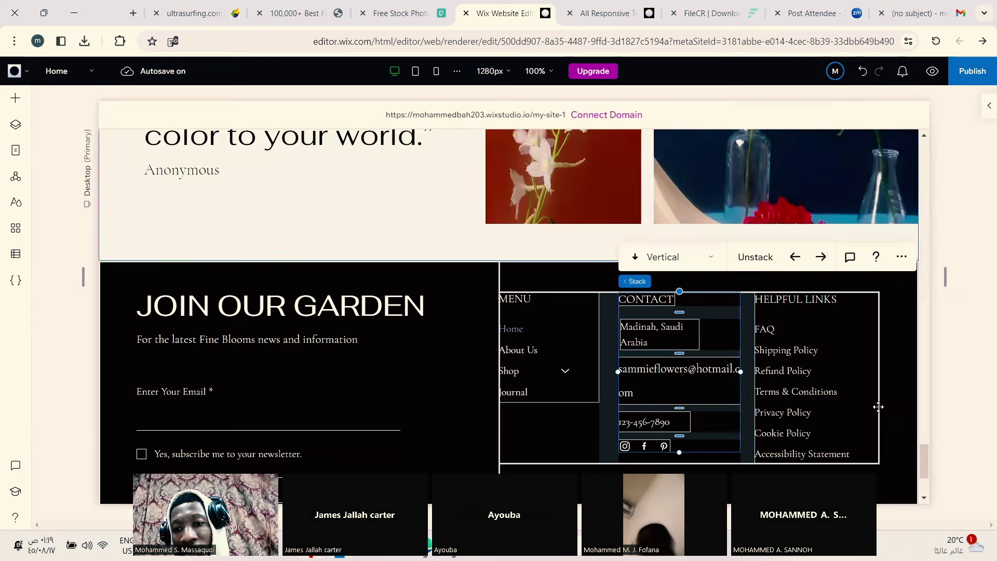
Step: Try moving the Helpful Links column and open then close More Actions on its links text
{"action": "left_click", "coordinate": [810, 348]}
{"action": "left_click_drag", "start_coordinate": [810, 348], "coordinate": [820, 323]}
{"action": "left_click", "coordinate": [816, 362]}
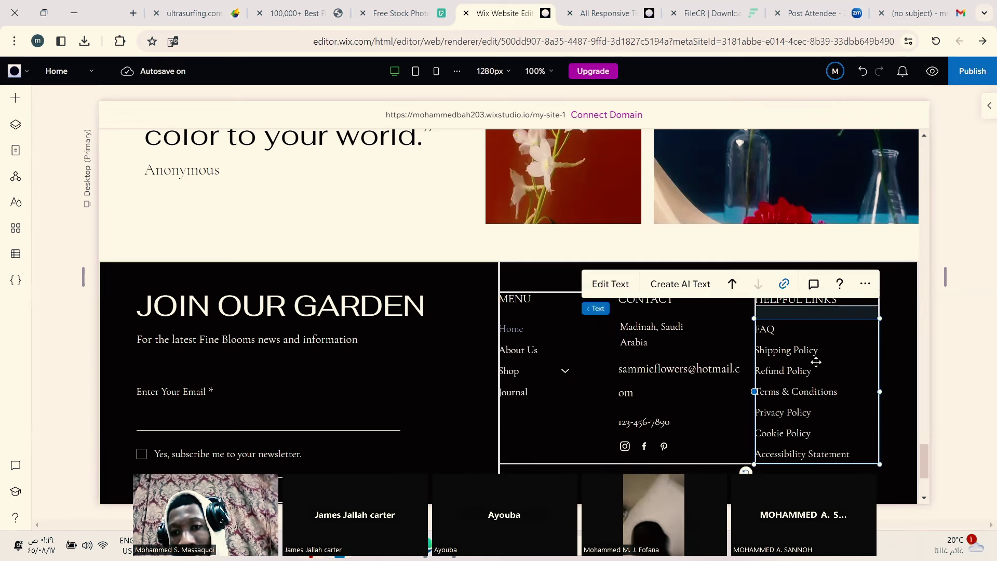
{"action": "left_click", "coordinate": [865, 284]}
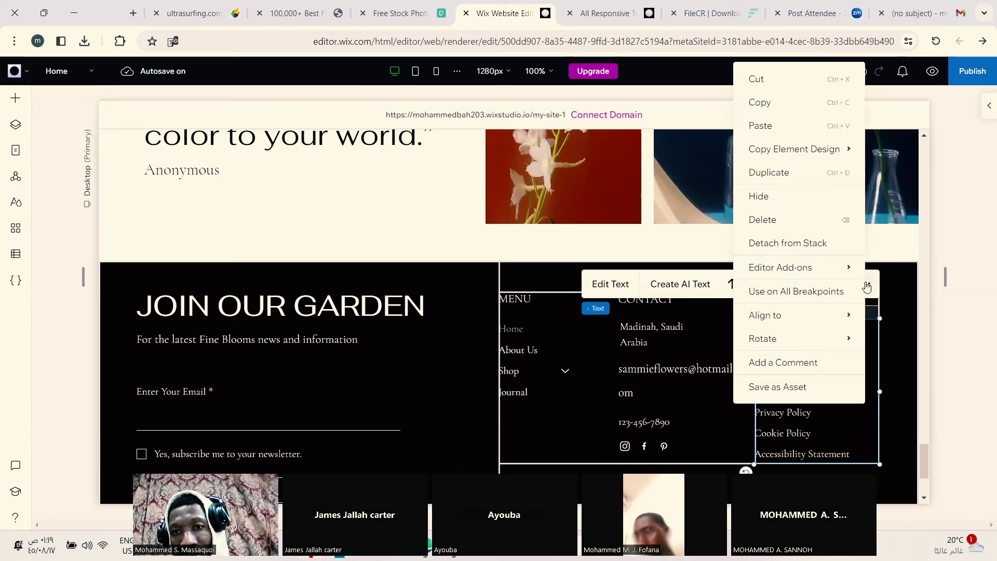
{"action": "left_click", "coordinate": [662, 445]}
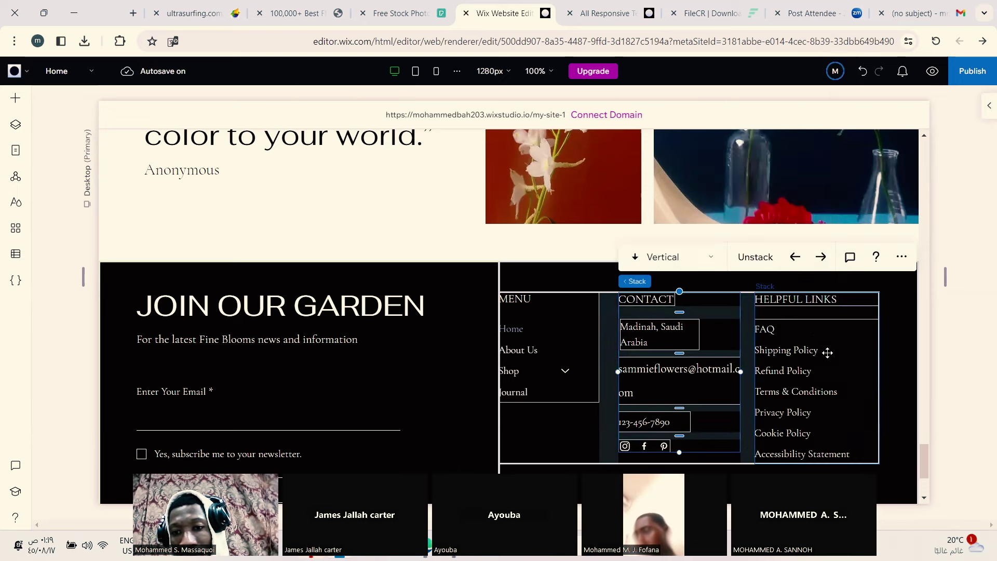
{"action": "left_click", "coordinate": [778, 364]}
{"action": "left_click_drag", "start_coordinate": [785, 365], "coordinate": [776, 347]}
{"action": "left_click", "coordinate": [758, 349]}
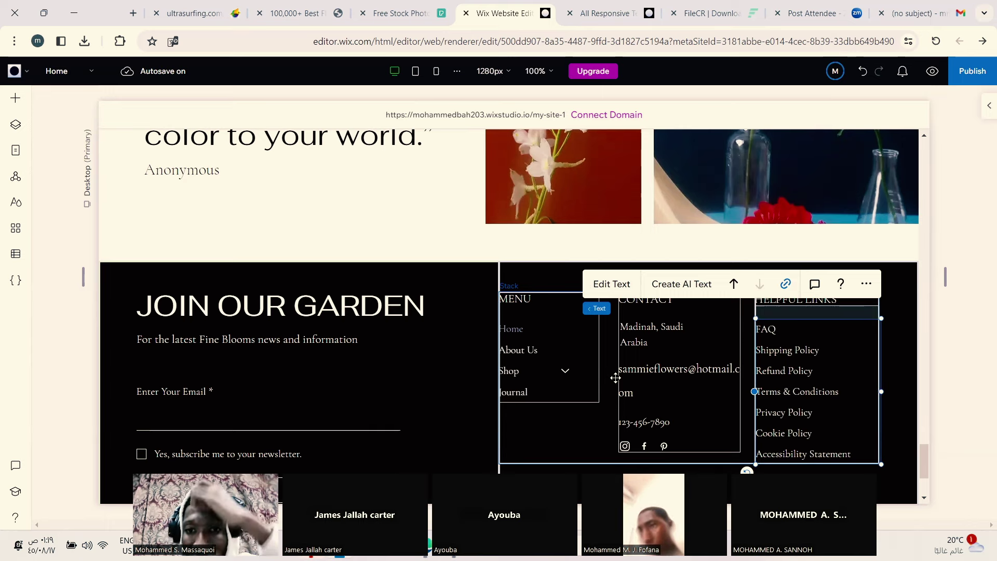
Step: Select the footer email text in the Contact column, ready for editing
{"action": "left_click", "coordinate": [682, 375]}
{"action": "left_click", "coordinate": [786, 366]}
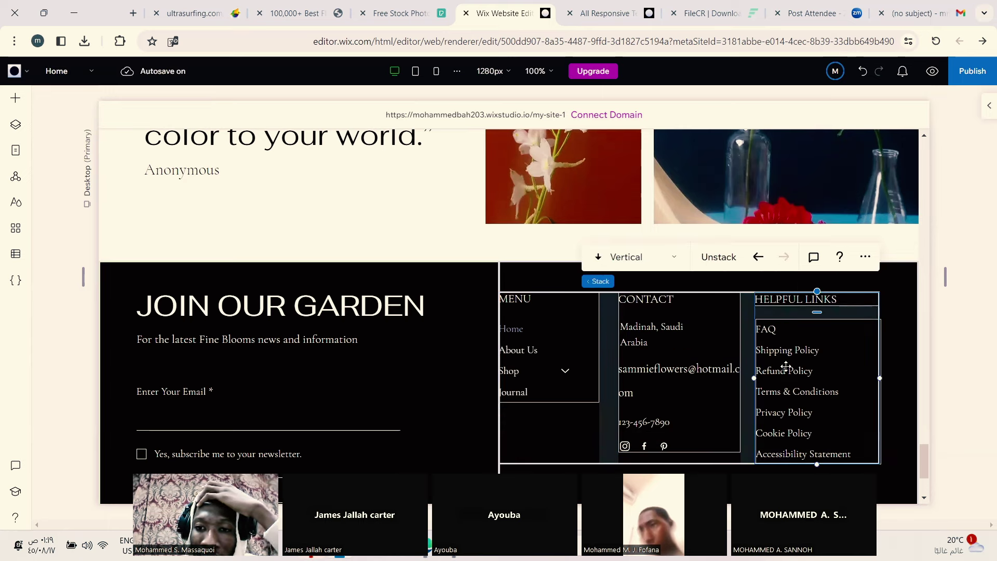
{"action": "left_click", "coordinate": [707, 377]}
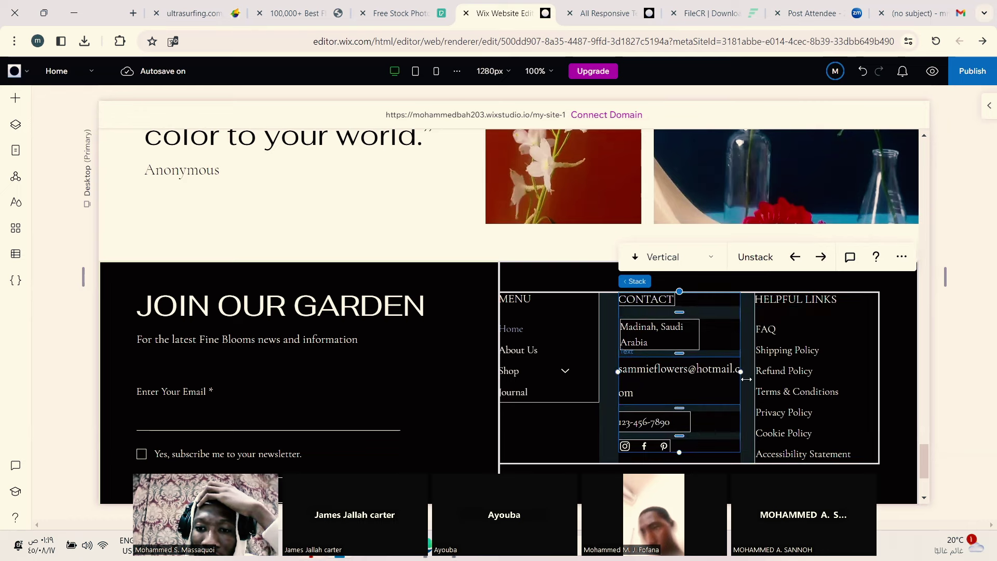
{"action": "left_click", "coordinate": [695, 368]}
Step: Delete letters before the @ in the footer email so it fits on one line
{"action": "double_click", "coordinate": [692, 369]}
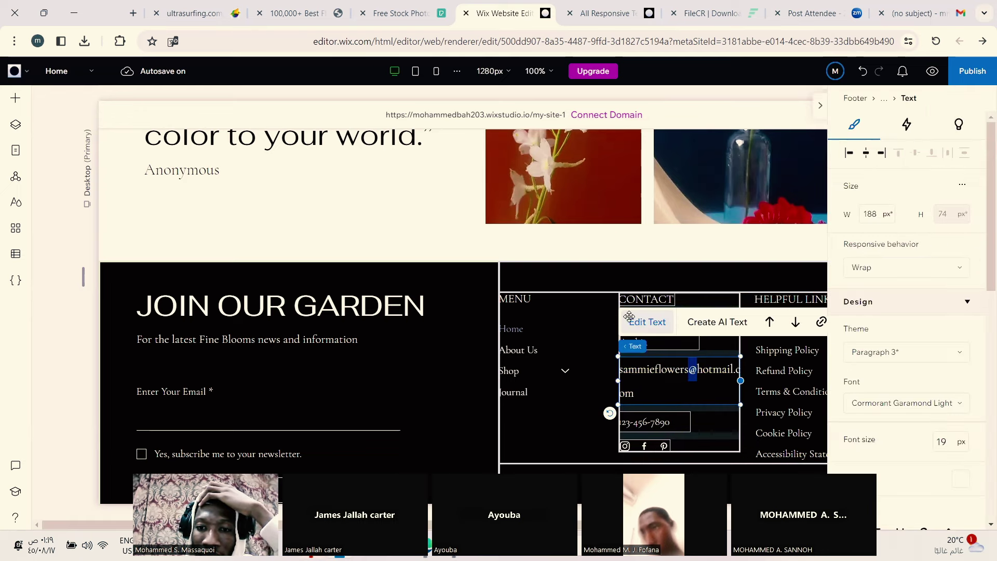
{"action": "key", "text": "Left"}
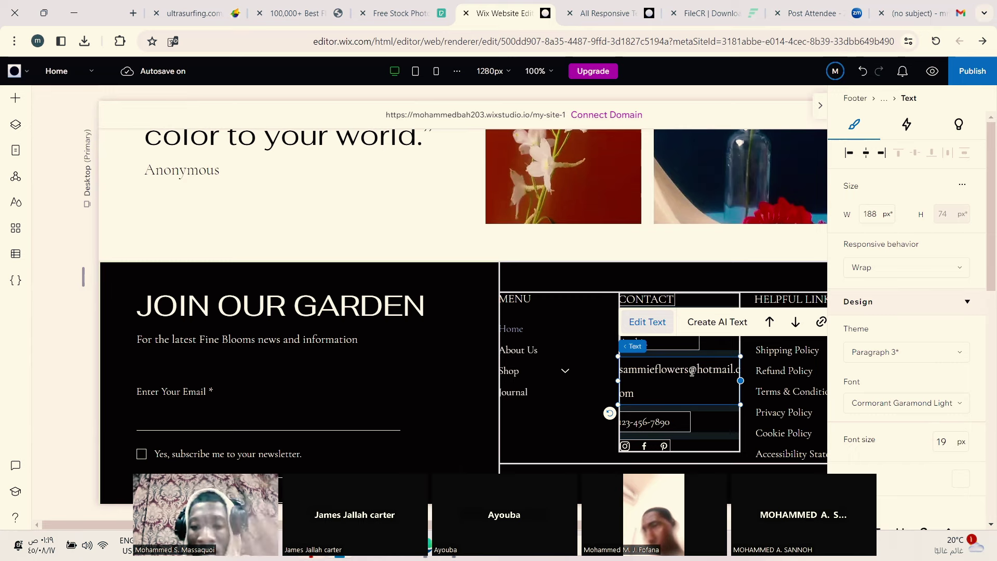
{"action": "key", "text": "BackSpace"}
{"action": "key", "text": "BackSpace"}
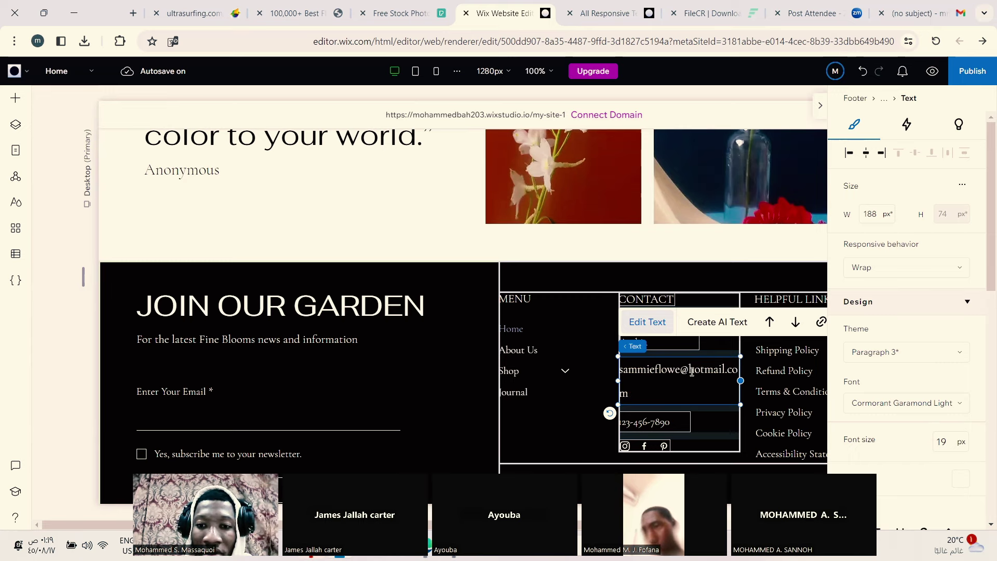
{"action": "key", "text": "BackSpace"}
{"action": "key", "text": "BackSpace"}
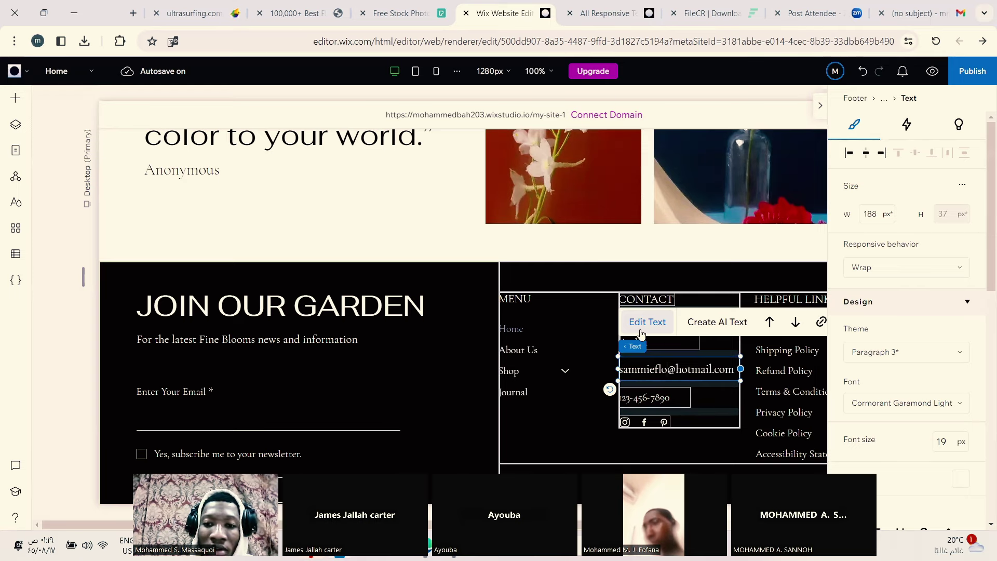
Step: Select all of the footer phone number text and start typing the new number
{"action": "left_click", "coordinate": [670, 400]}
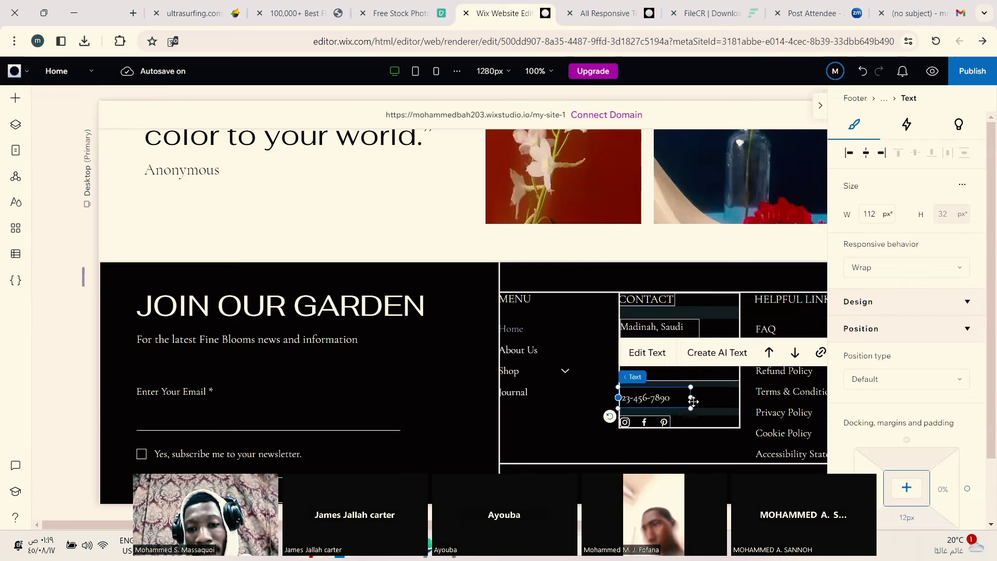
{"action": "left_click", "coordinate": [658, 363]}
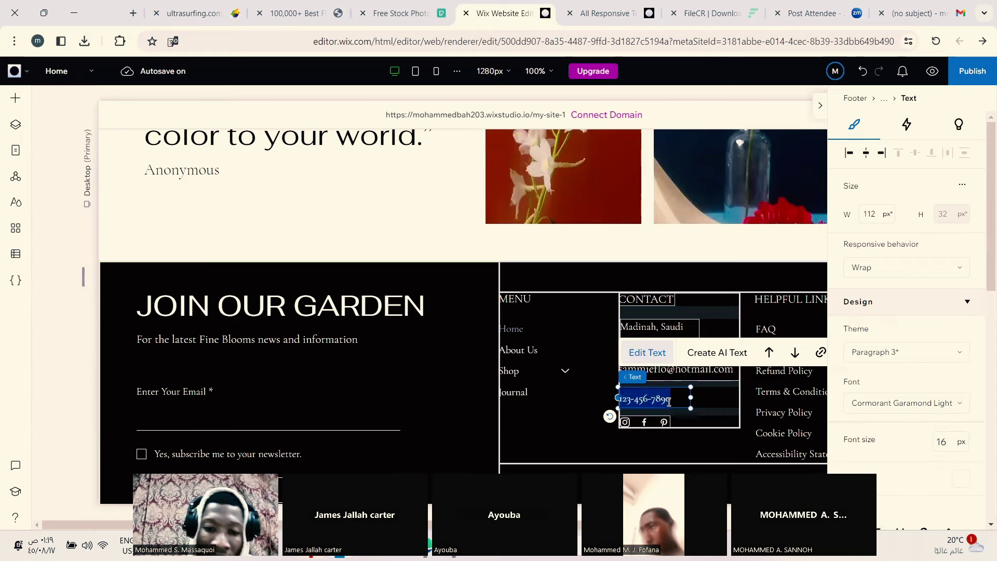
{"action": "type", "text": "31"}
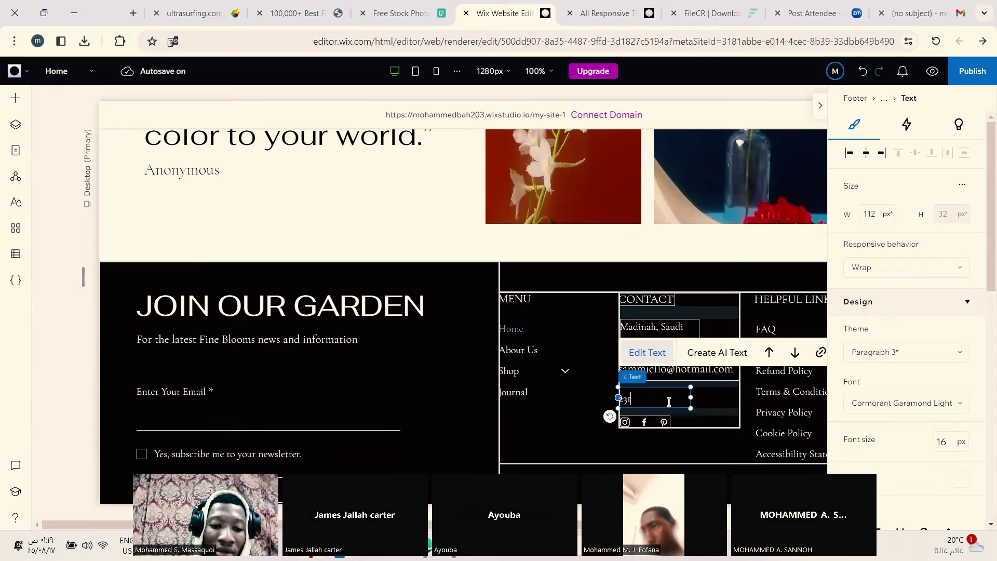